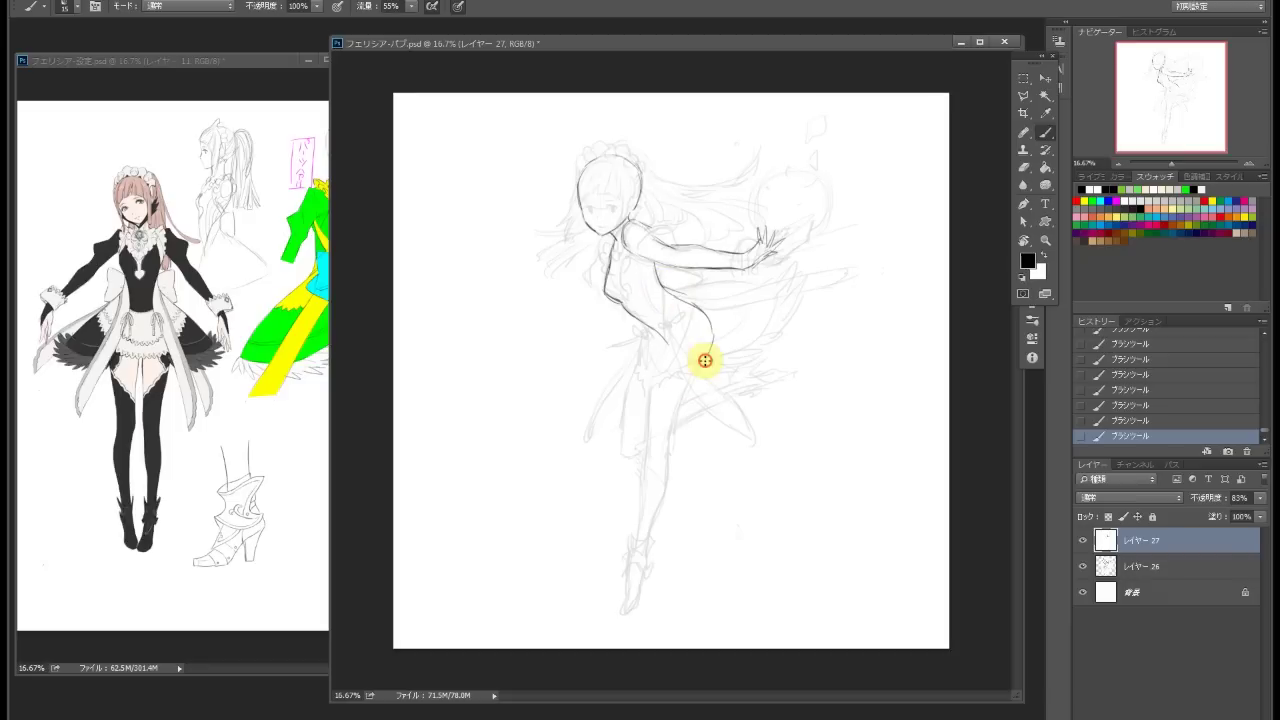
# Sketch the outlines of both legs, from the hips down to the feet, over the rough figure
pyautogui.moveTo(668, 341)
pyautogui.mouseDown()
pyautogui.moveTo(645, 440)
pyautogui.moveTo(667, 497)
pyautogui.moveTo(646, 562)
pyautogui.mouseUp()
pyautogui.moveTo(646, 338); pyautogui.dragTo(650, 447)
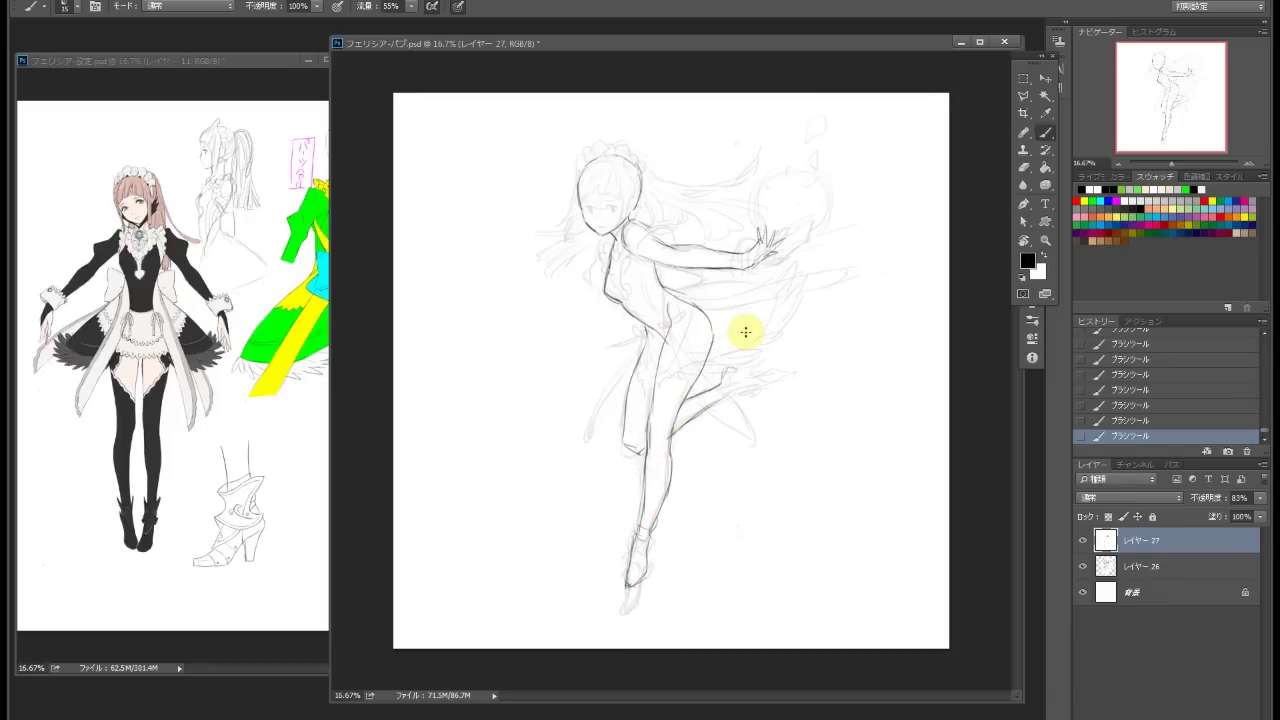
# Sketch the eyes, nose and mouth on the face, and set the foreground colour to black
pyautogui.keyDown('ctrl'); pyautogui.click(598, 241); pyautogui.keyUp('ctrl')
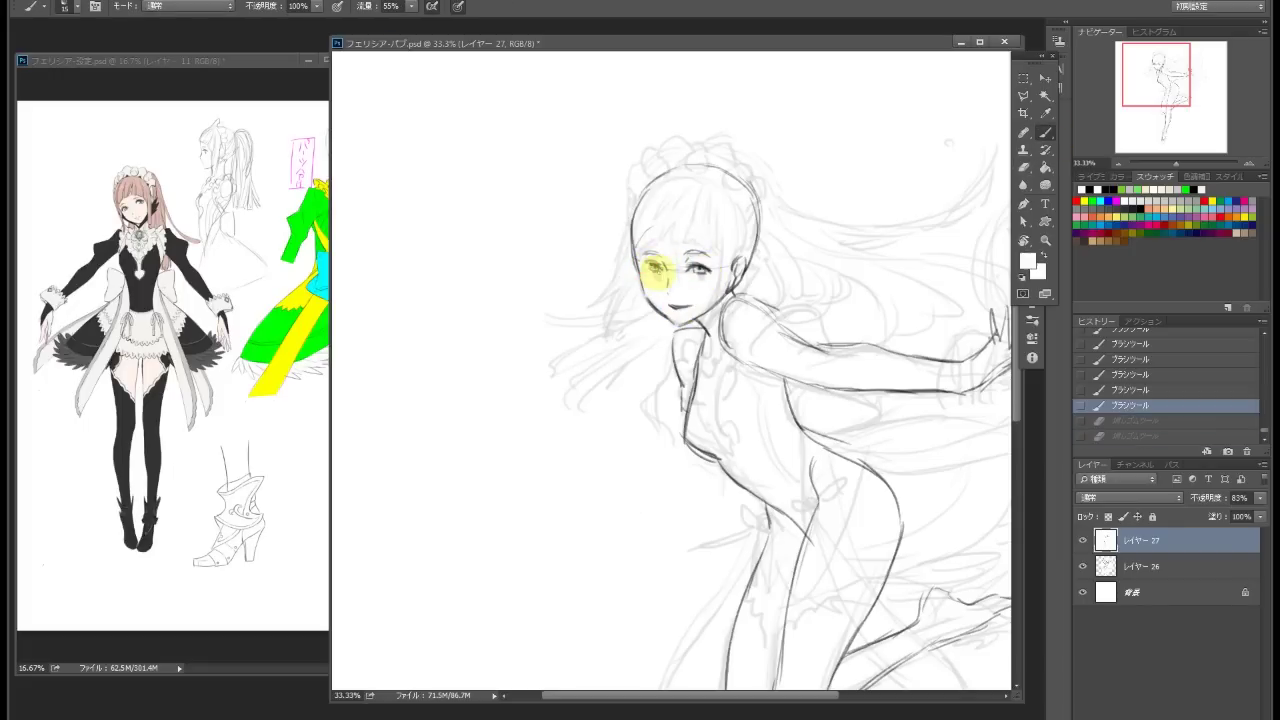
pyautogui.click(1027, 261)
pyautogui.click(1058, 175)
pyautogui.hotkey('ctrl', '+')
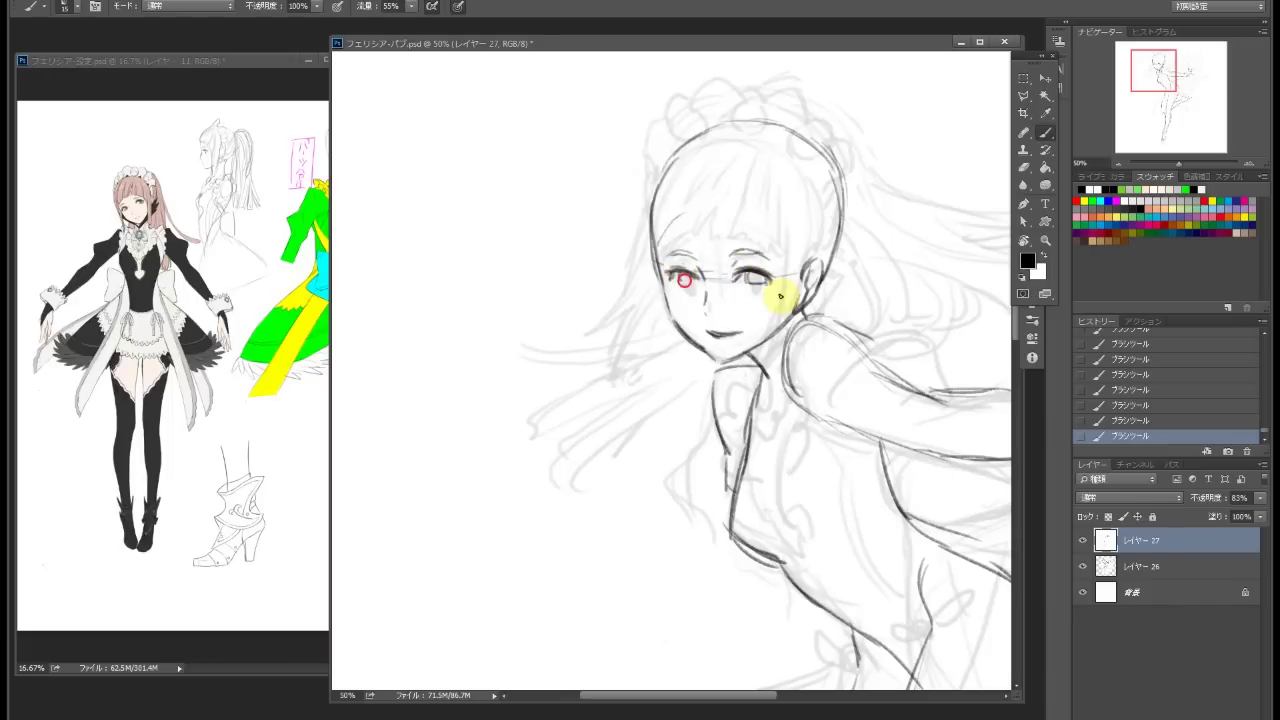
# Add a white-filled layer beneath the line sketch and set the line sketch layer レイヤー 27 to the Multiply blend mode
pyautogui.keyDown('ctrl'); pyautogui.click(1228, 451); pyautogui.keyUp('ctrl')
pyautogui.press('g')
pyautogui.click(946, 246)
pyautogui.click(1130, 497)
pyautogui.click(1100, 300)
pyautogui.click(1150, 540)
pyautogui.press('d')
# Darken and refine the lines of both eyes with the brush
pyautogui.moveTo(677, 272); pyautogui.dragTo(762, 284)
pyautogui.press('e')
pyautogui.press('b')
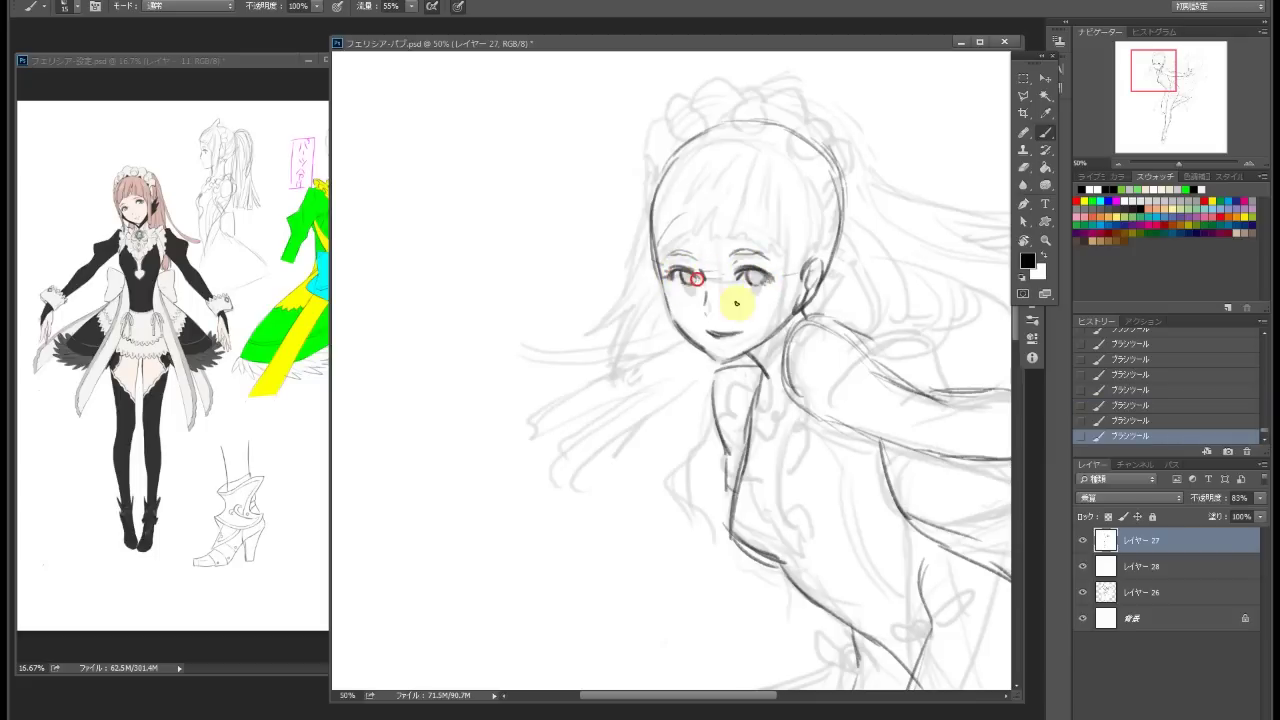
# Sketch the bangs and side locks framing the face, erasing stray lines where needed
pyautogui.moveTo(764, 239)
pyautogui.mouseDown()
pyautogui.moveTo(792, 320)
pyautogui.moveTo(705, 400)
pyautogui.mouseUp()
pyautogui.moveTo(682, 162)
pyautogui.mouseDown()
pyautogui.moveTo(654, 277)
pyautogui.moveTo(600, 366)
pyautogui.mouseUp()
pyautogui.moveTo(676, 164)
pyautogui.mouseDown()
pyautogui.moveTo(649, 206)
pyautogui.moveTo(737, 194)
pyautogui.mouseUp()
pyautogui.moveTo(765, 228); pyautogui.dragTo(784, 260)
pyautogui.moveTo(662, 150)
pyautogui.mouseDown()
pyautogui.moveTo(640, 194)
pyautogui.moveTo(823, 177)
pyautogui.moveTo(823, 252)
pyautogui.moveTo(805, 258)
pyautogui.mouseUp()
pyautogui.press('e')
pyautogui.press('b')
pyautogui.moveTo(688, 201)
pyautogui.mouseDown()
pyautogui.moveTo(723, 194)
pyautogui.moveTo(751, 277)
pyautogui.mouseUp()
pyautogui.moveTo(641, 222); pyautogui.dragTo(623, 220)
# Lasso the headband area around the top of the head and shift the selected lines, then deselect
pyautogui.press('l')
pyautogui.click(680, 190)
pyautogui.click(742, 208)
pyautogui.click(775, 290)
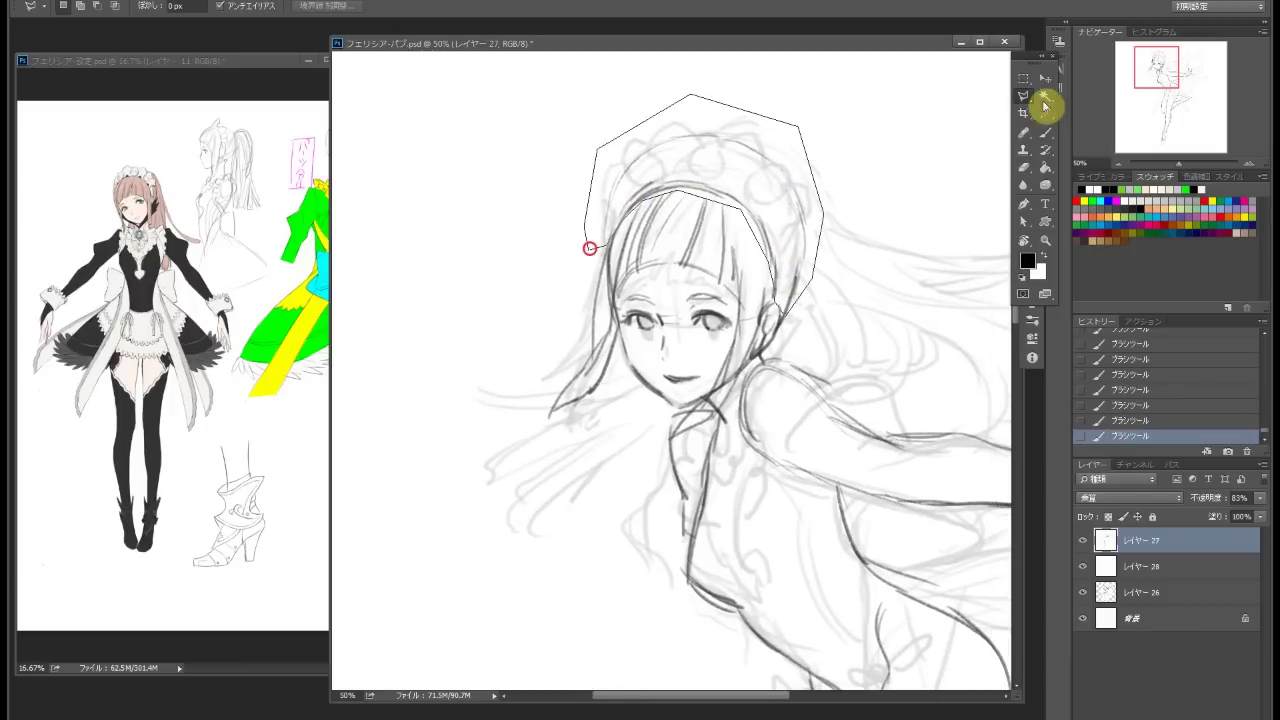
pyautogui.press('Return')
pyautogui.press('v')
pyautogui.moveTo(760, 230); pyautogui.dragTo(800, 234)
pyautogui.hotkey('ctrl', 'd')
# Sketch the maid headband as an arc of rounded frills across the top of the head
pyautogui.press('b')
pyautogui.moveTo(671, 171)
pyautogui.mouseDown()
pyautogui.moveTo(685, 143)
pyautogui.moveTo(698, 183)
pyautogui.mouseUp()
pyautogui.hotkey('ctrl', 'alt', 'z')
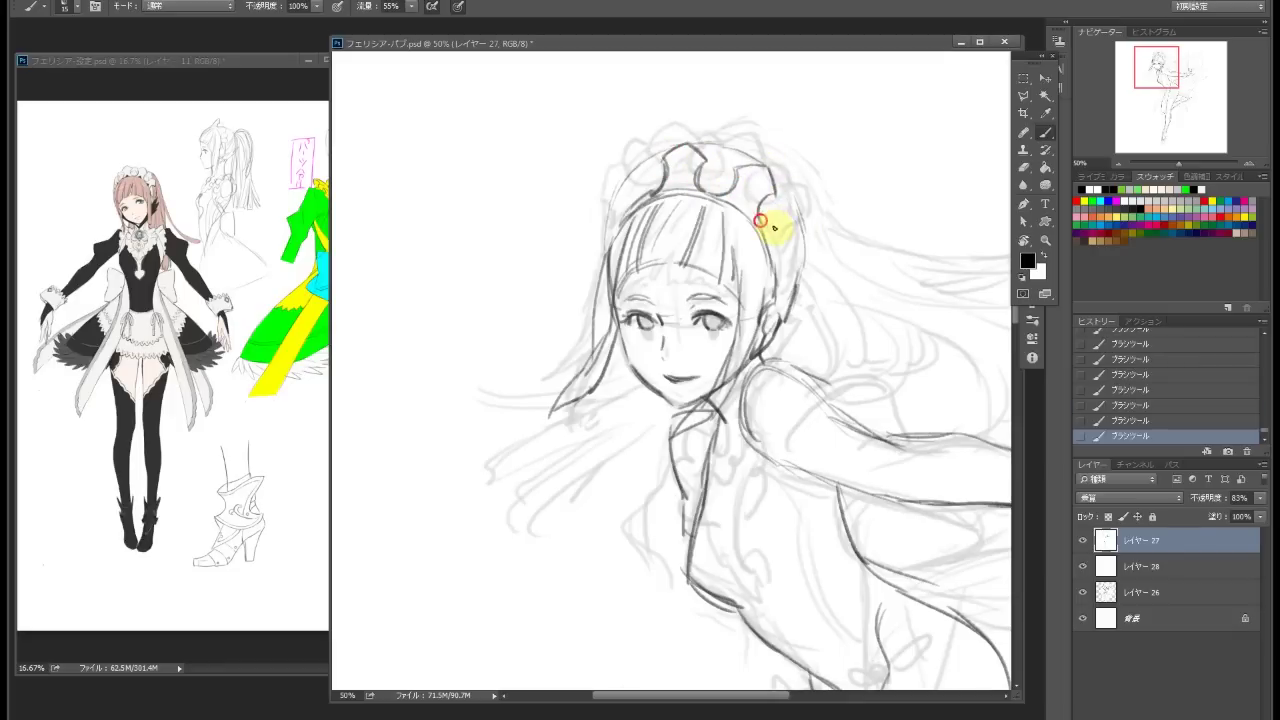
pyautogui.moveTo(806, 242)
pyautogui.mouseDown()
pyautogui.moveTo(783, 287)
pyautogui.moveTo(778, 194)
pyautogui.mouseUp()
pyautogui.hotkey('ctrl', 'alt', 'z')
pyautogui.moveTo(623, 186); pyautogui.dragTo(616, 187)
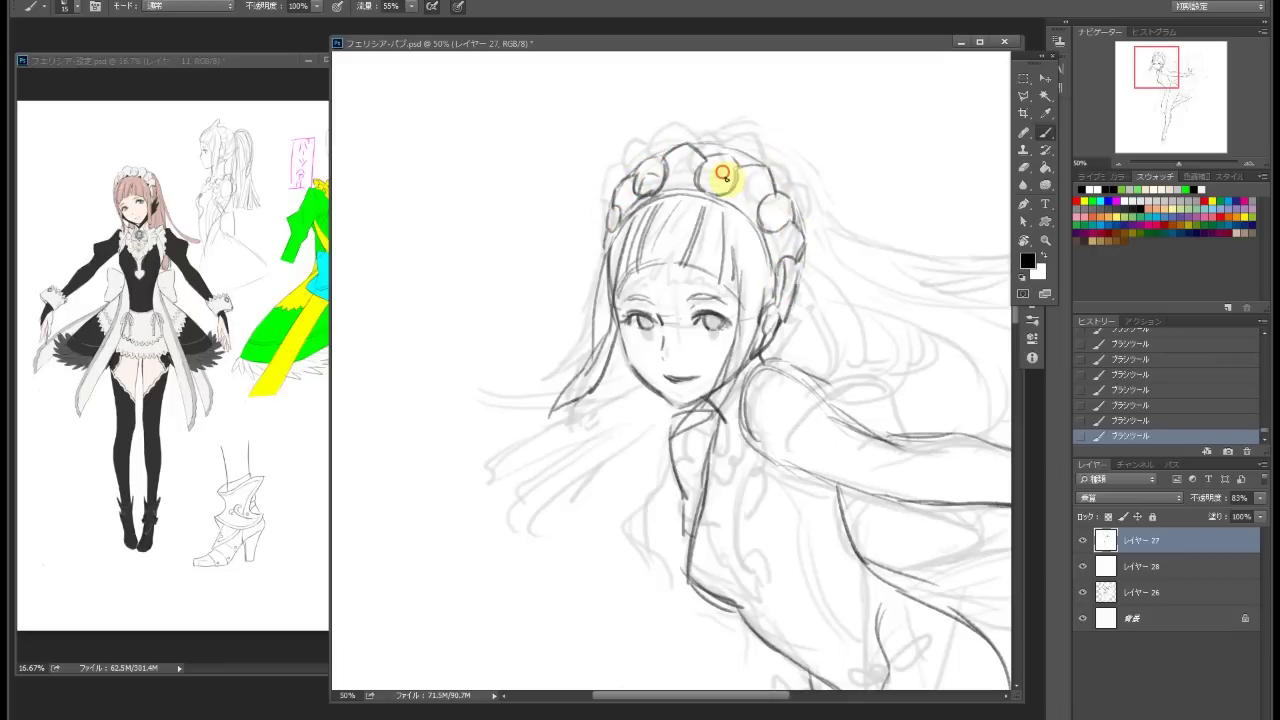
pyautogui.scroll(-2, 785, 208)
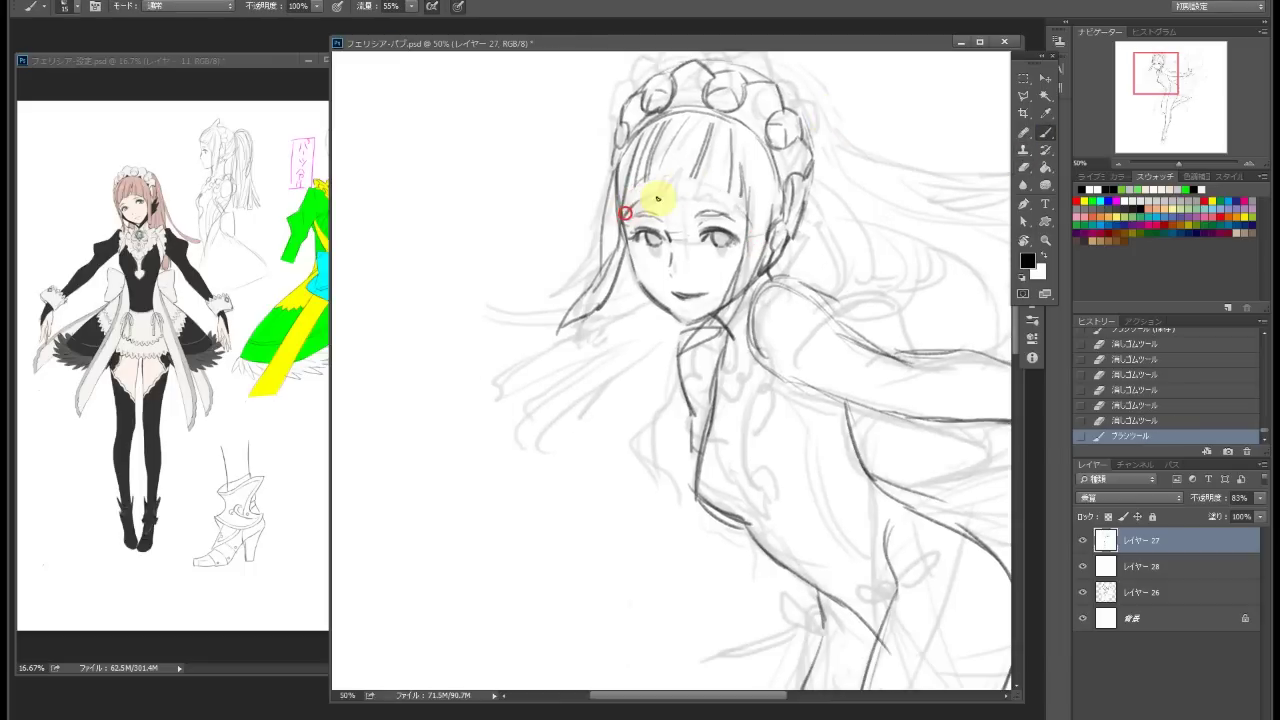
pyautogui.scroll(2, 743, 214)
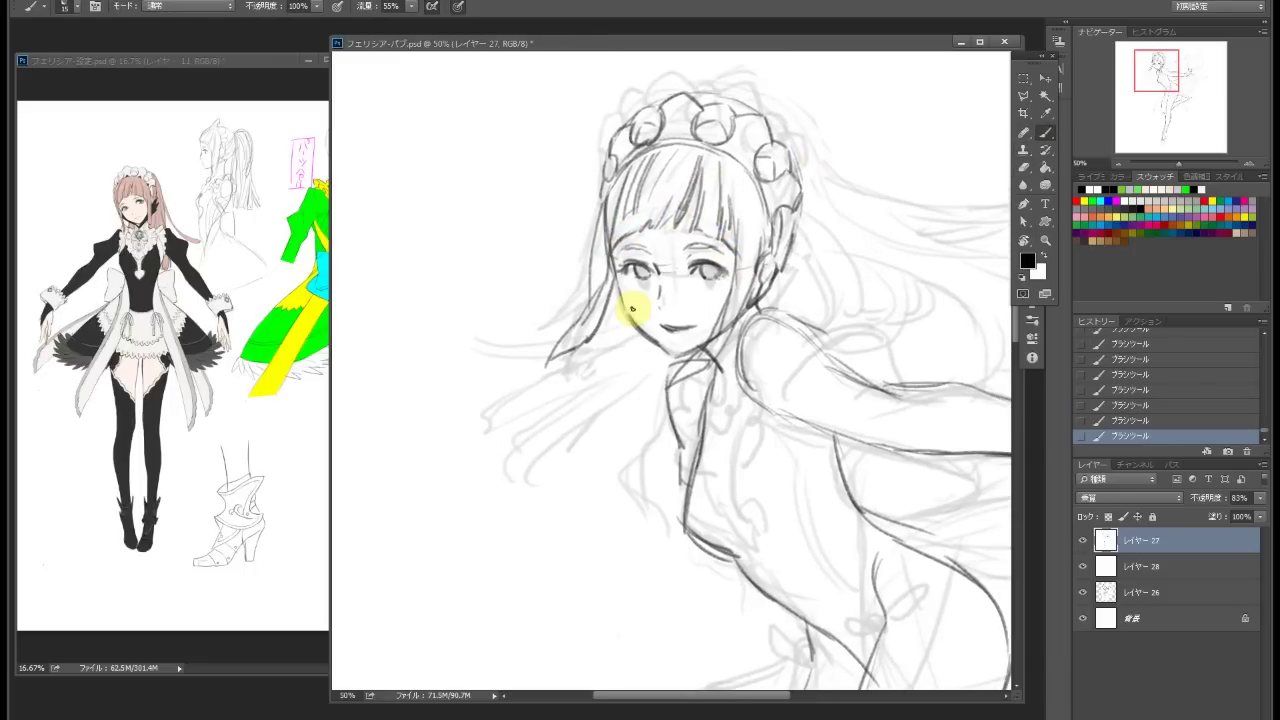
# Sketch long strands of hair streaming out behind the head above the outstretched arm
pyautogui.hscroll(3, 754, 210)
pyautogui.moveTo(640, 226)
pyautogui.mouseDown()
pyautogui.moveTo(957, 171)
pyautogui.moveTo(925, 230)
pyautogui.moveTo(737, 260)
pyautogui.mouseUp()
pyautogui.hscroll(2, 700, 265)
pyautogui.moveTo(580, 245)
pyautogui.mouseDown()
pyautogui.moveTo(833, 283)
pyautogui.moveTo(767, 294)
pyautogui.moveTo(929, 300)
pyautogui.mouseUp()
pyautogui.scroll(-1, 871, 214)
pyautogui.hscroll(1, 677, 229)
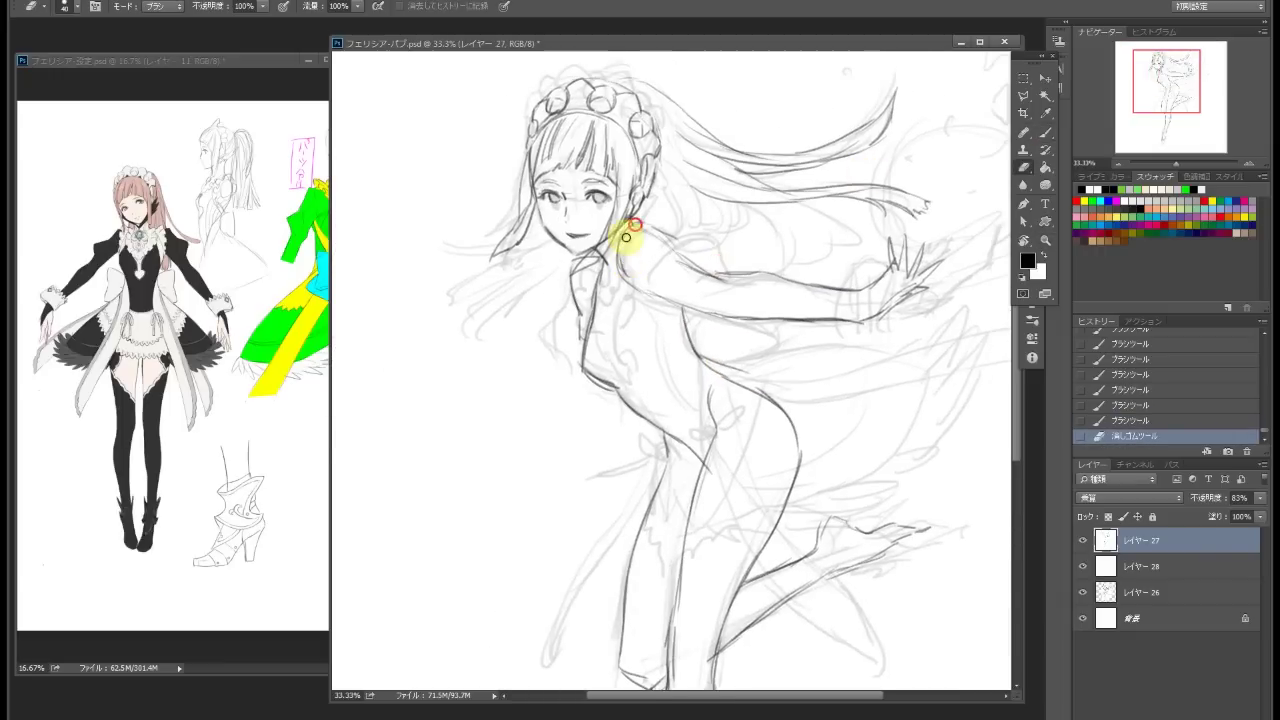
# Sketch the puffed sleeve at the shoulder and the frilled cuff at the wrist of the outstretched arm
pyautogui.moveTo(624, 271)
pyautogui.mouseDown()
pyautogui.moveTo(647, 297)
pyautogui.moveTo(642, 233)
pyautogui.moveTo(635, 282)
pyautogui.moveTo(685, 300)
pyautogui.moveTo(649, 225)
pyautogui.moveTo(695, 268)
pyautogui.moveTo(675, 272)
pyautogui.moveTo(681, 253)
pyautogui.moveTo(796, 290)
pyautogui.moveTo(739, 271)
pyautogui.moveTo(740, 290)
pyautogui.moveTo(746, 270)
pyautogui.moveTo(705, 270)
pyautogui.moveTo(700, 330)
pyautogui.mouseUp()
pyautogui.hscroll(2, 737, 271)
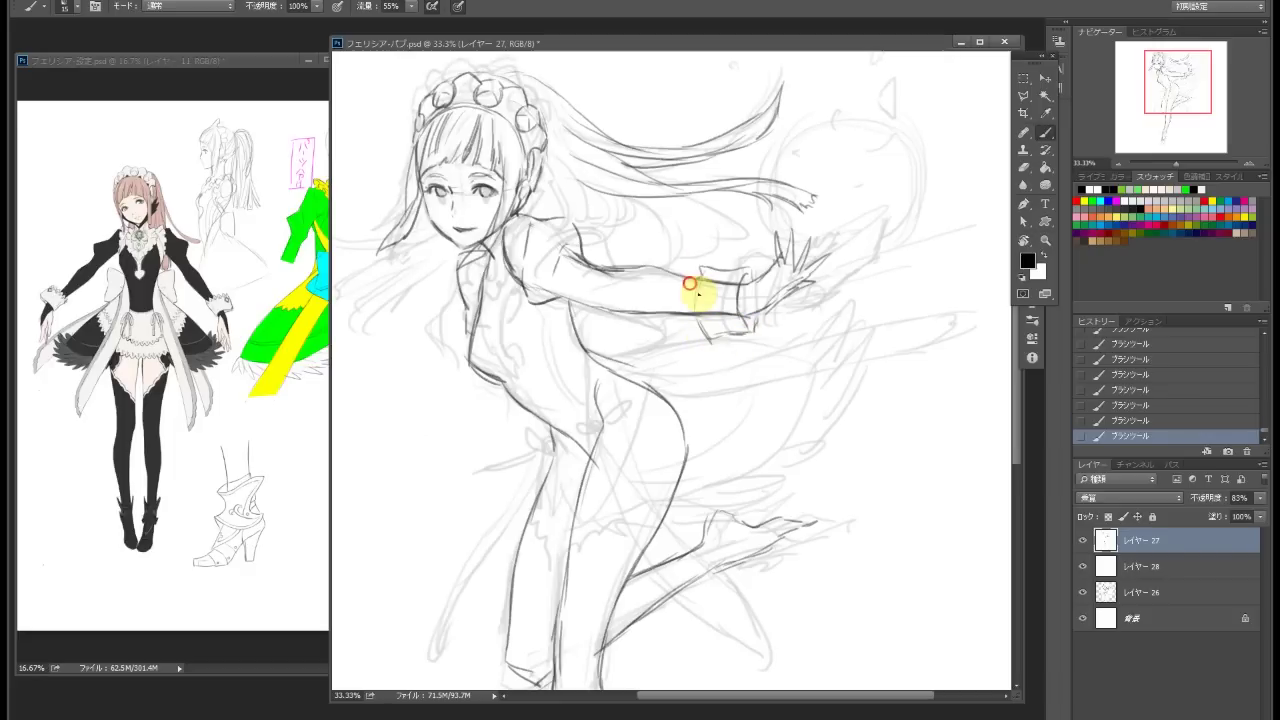
pyautogui.scroll(-2, 671, 271)
pyautogui.moveTo(700, 277); pyautogui.dragTo(728, 271)
pyautogui.hscroll(-1, 655, 263)
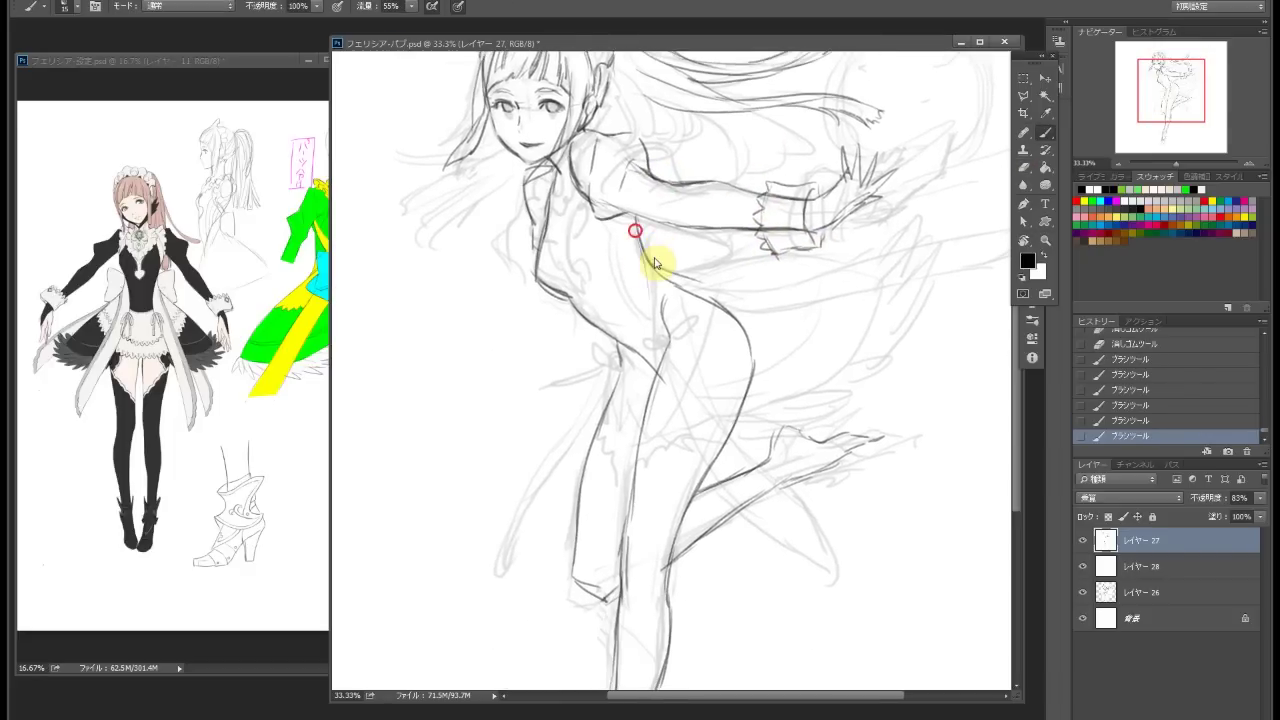
# Sketch the feather ornament beside the ear and enlarge the costume reference to 50% around the upper body
pyautogui.click(609, 96)
pyautogui.moveTo(560, 155)
pyautogui.mouseDown()
pyautogui.moveTo(546, 194)
pyautogui.moveTo(556, 205)
pyautogui.mouseUp()
pyautogui.press('z')
pyautogui.click(243, 330)
pyautogui.click(580, 223)
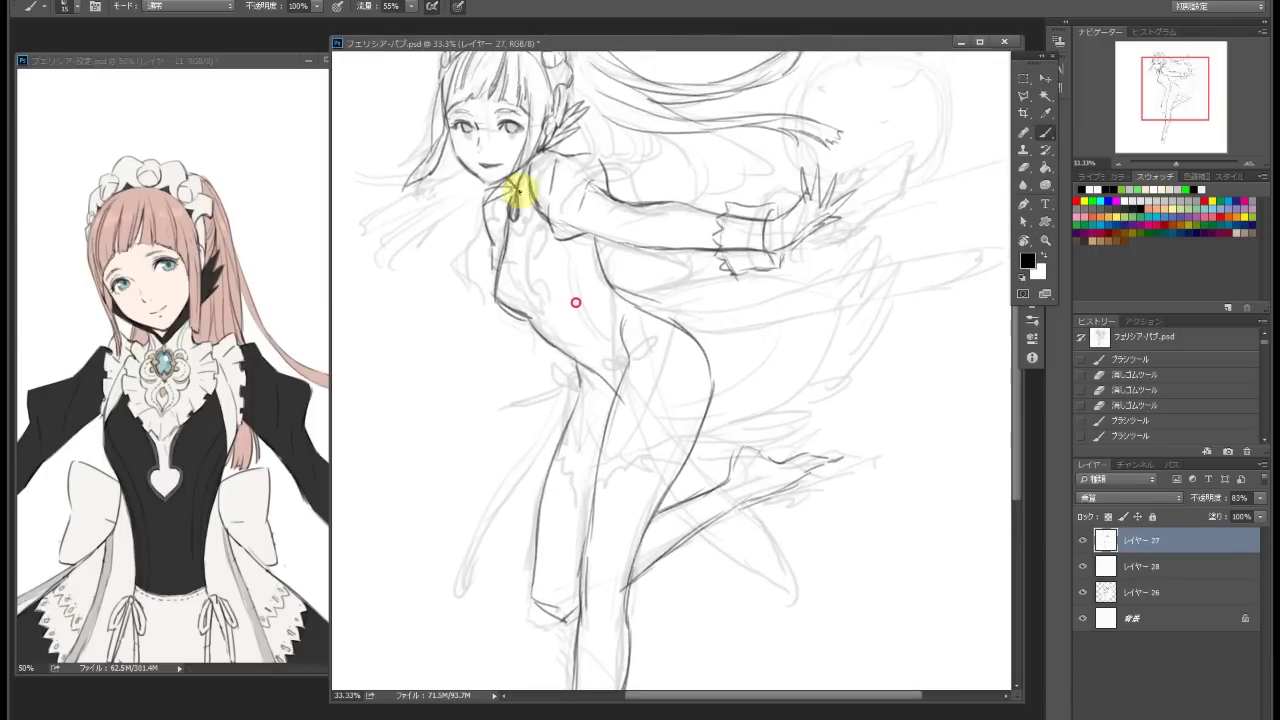
# Sketch the collar brooch and the ruffled jabot running down the chest, following the enlarged costume reference
pyautogui.press('e')
pyautogui.press('b')
pyautogui.scroll(-1, 965, 130)
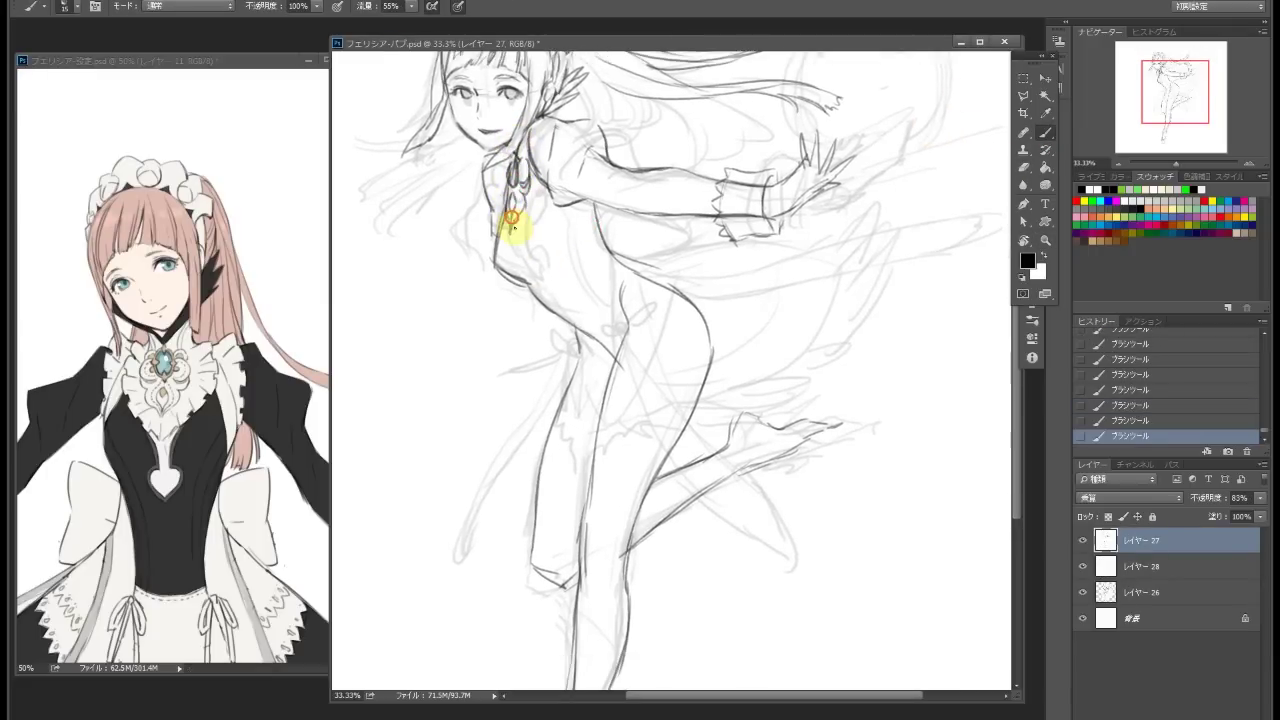
pyautogui.press('e')
pyautogui.moveTo(503, 247); pyautogui.dragTo(514, 177)
pyautogui.press('b')
pyautogui.moveTo(566, 140)
pyautogui.mouseDown()
pyautogui.moveTo(529, 163)
pyautogui.moveTo(527, 180)
pyautogui.moveTo(566, 152)
pyautogui.moveTo(634, 206)
pyautogui.moveTo(610, 200)
pyautogui.moveTo(570, 238)
pyautogui.moveTo(594, 235)
pyautogui.mouseUp()
pyautogui.press('e')
pyautogui.press('b')
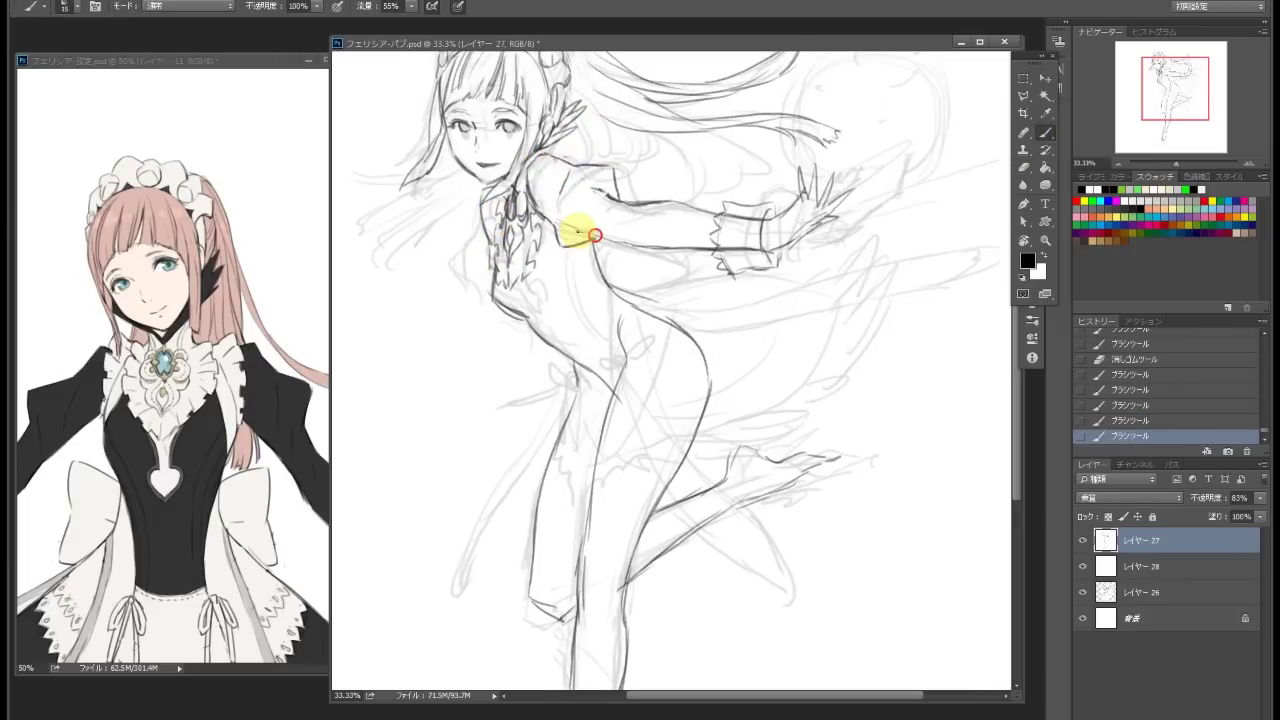
# Sketch the frills along the collar and the top of the shoulder
pyautogui.moveTo(523, 165)
pyautogui.mouseDown()
pyautogui.moveTo(568, 148)
pyautogui.moveTo(492, 208)
pyautogui.moveTo(497, 177)
pyautogui.moveTo(485, 232)
pyautogui.moveTo(637, 200)
pyautogui.moveTo(522, 222)
pyautogui.mouseUp()
pyautogui.click(1045, 131)
pyautogui.scroll(-2, 600, 240)
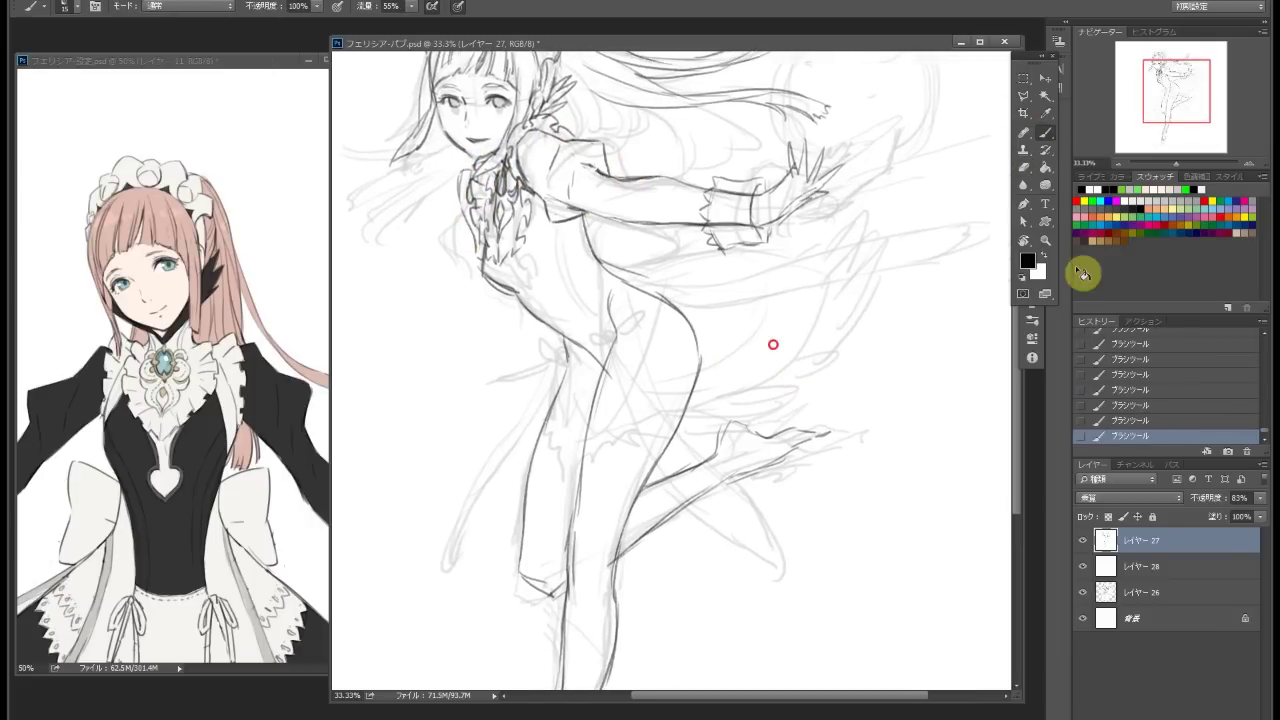
# Sketch the hair locks blowing out in front of the face and the extra strands behind the head and shoulder
pyautogui.press('z')
pyautogui.hotkey('ctrl', '-')
pyautogui.click(1047, 133)
pyautogui.moveTo(598, 186)
pyautogui.mouseDown()
pyautogui.moveTo(606, 220)
pyautogui.moveTo(644, 232)
pyautogui.mouseUp()
pyautogui.moveTo(528, 256)
pyautogui.mouseDown()
pyautogui.moveTo(442, 306)
pyautogui.moveTo(465, 325)
pyautogui.moveTo(536, 263)
pyautogui.mouseUp()
pyautogui.moveTo(638, 190); pyautogui.dragTo(624, 176)
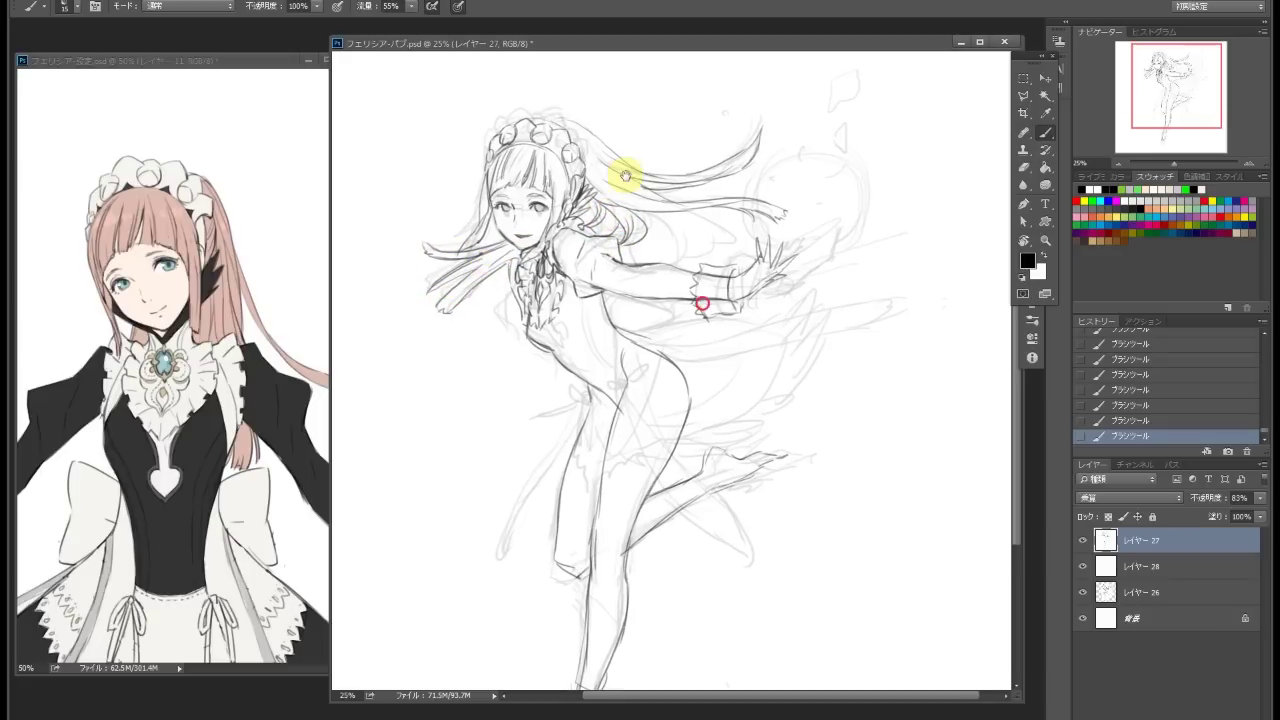
pyautogui.moveTo(571, 120)
pyautogui.mouseDown()
pyautogui.moveTo(697, 142)
pyautogui.moveTo(617, 116)
pyautogui.mouseUp()
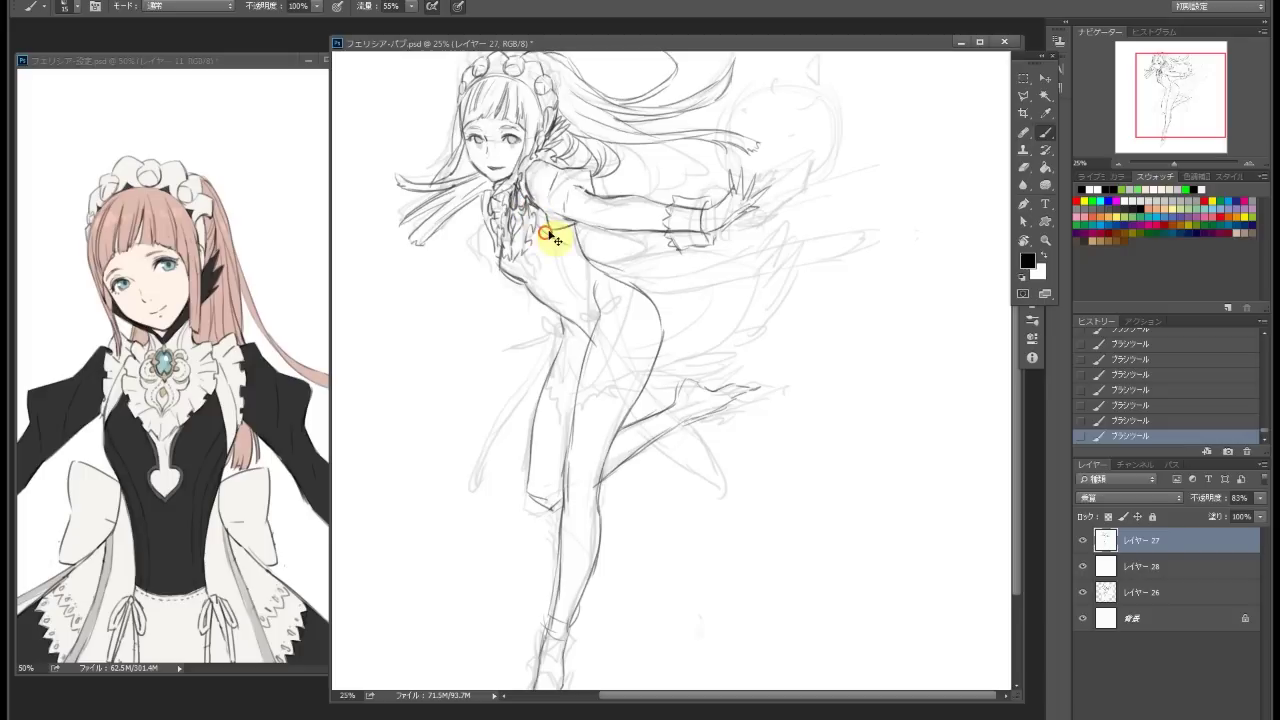
# Sketch the apron skirt with its wavy frilled hem around the hips, checking it against the front-view costume reference
pyautogui.scroll(-5, 257, 423)
pyautogui.hotkey('ctrl', '-')
pyautogui.scroll(5, 172, 360)
pyautogui.moveTo(625, 368); pyautogui.dragTo(630, 364)
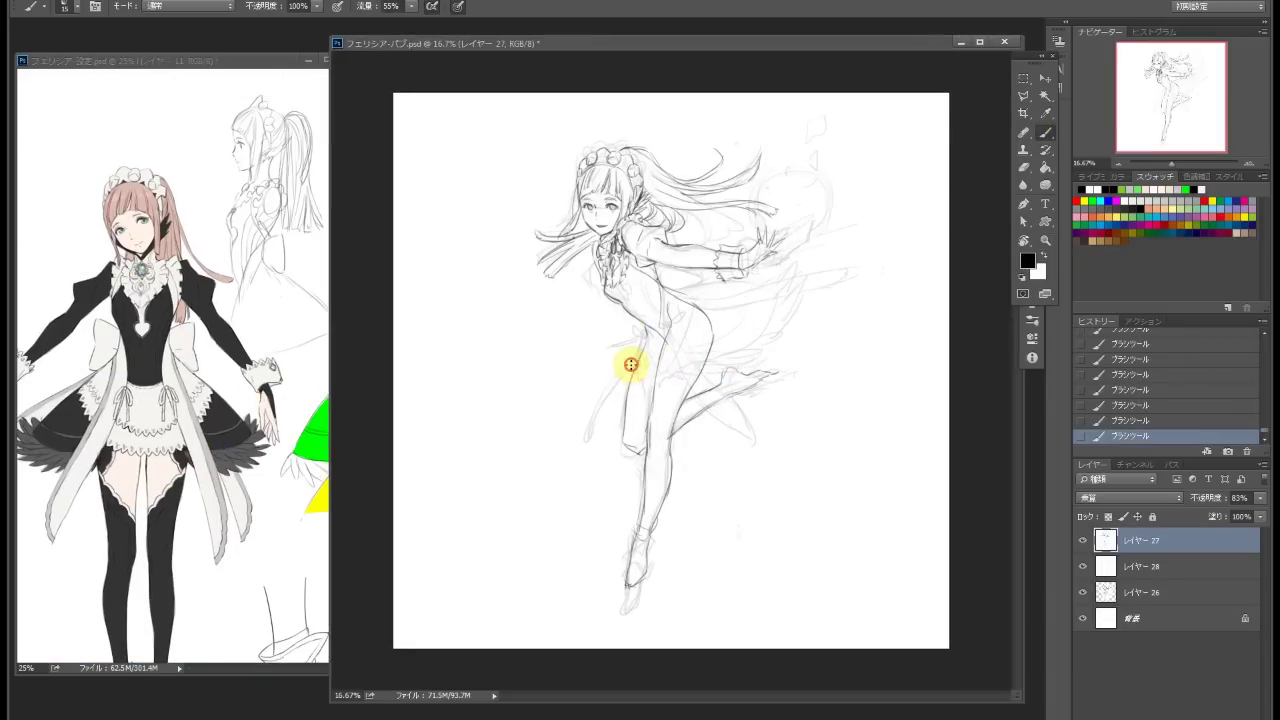
pyautogui.moveTo(250, 400); pyautogui.dragTo(55, 375)
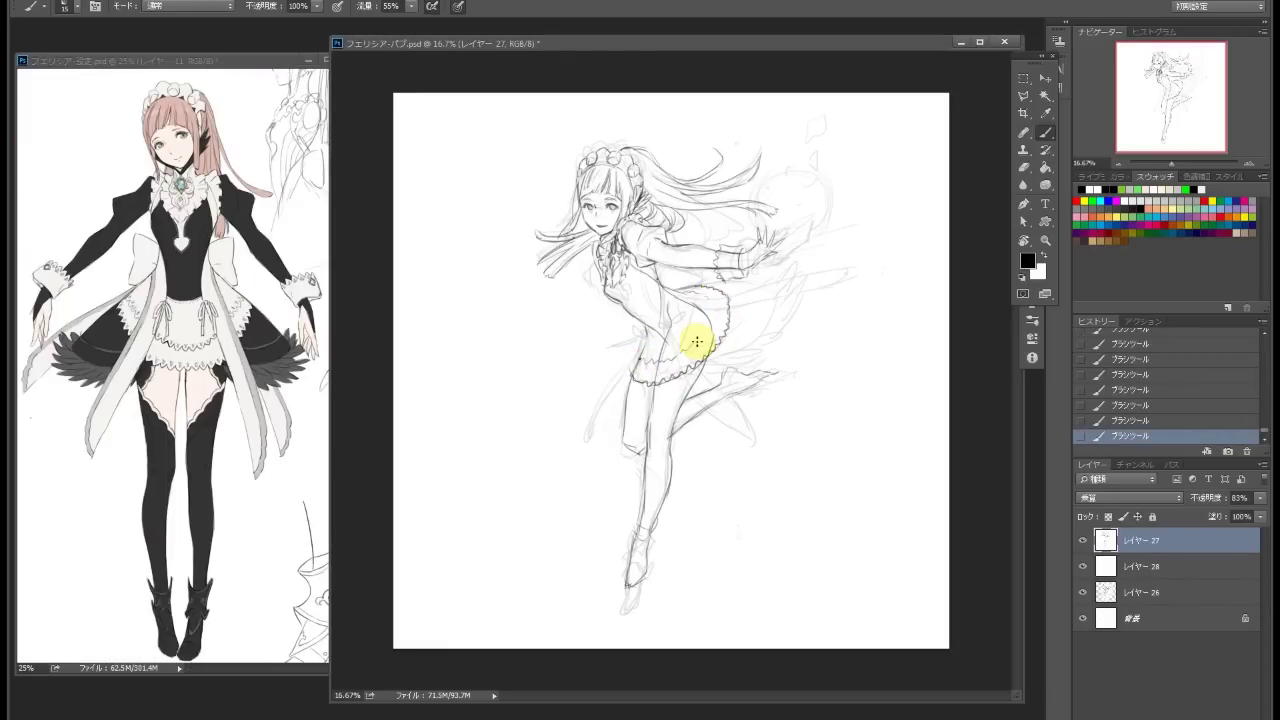
pyautogui.moveTo(672, 307); pyautogui.dragTo(663, 330)
# Sketch the two long front ribbon tails flaring out from the waist on either side of the legs
pyautogui.moveTo(683, 373); pyautogui.dragTo(770, 437)
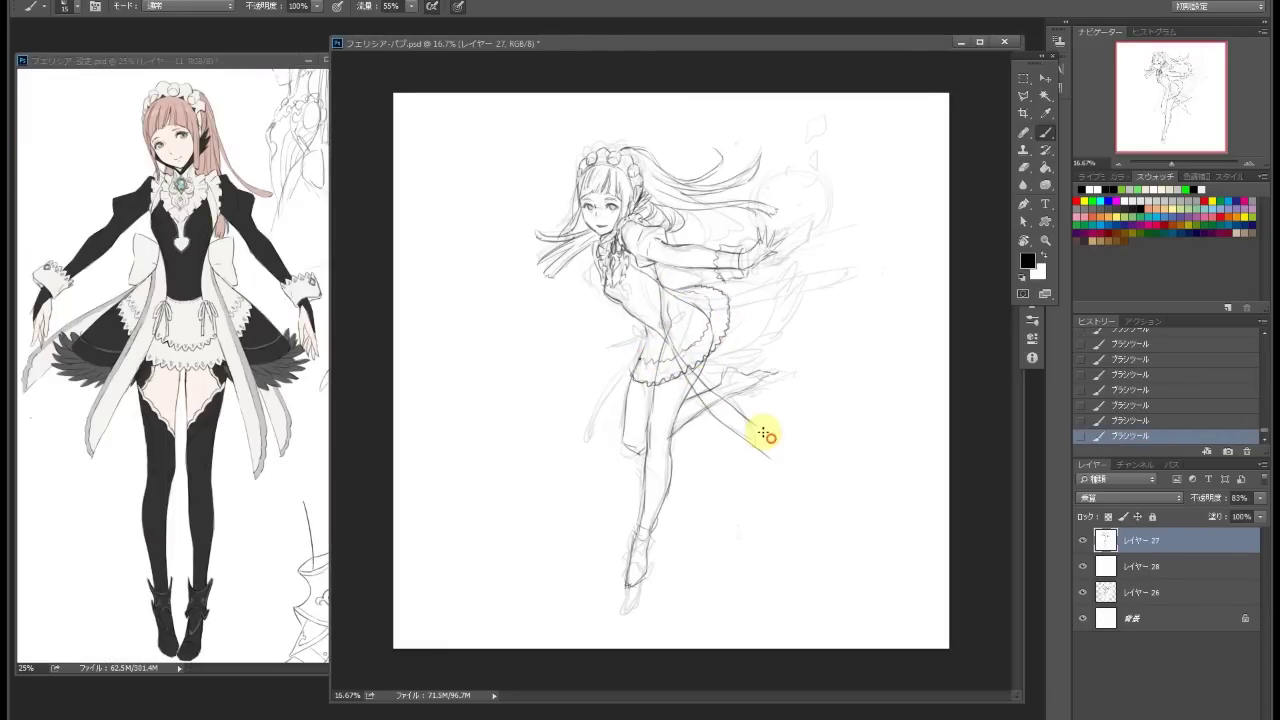
pyautogui.moveTo(636, 352); pyautogui.dragTo(566, 424)
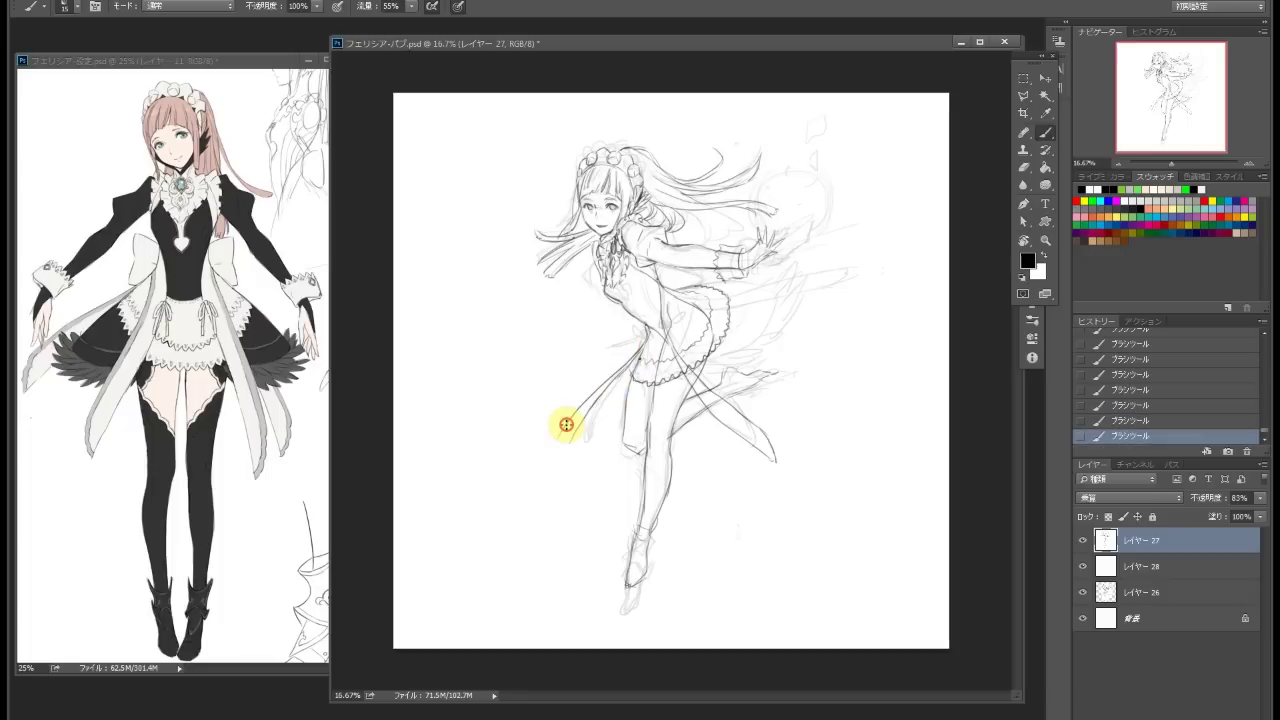
pyautogui.hotkey('ctrl', 'z')
# Sketch the small tied bows at the front of the waist, undoing unwanted strokes
pyautogui.moveTo(680, 318); pyautogui.dragTo(645, 328)
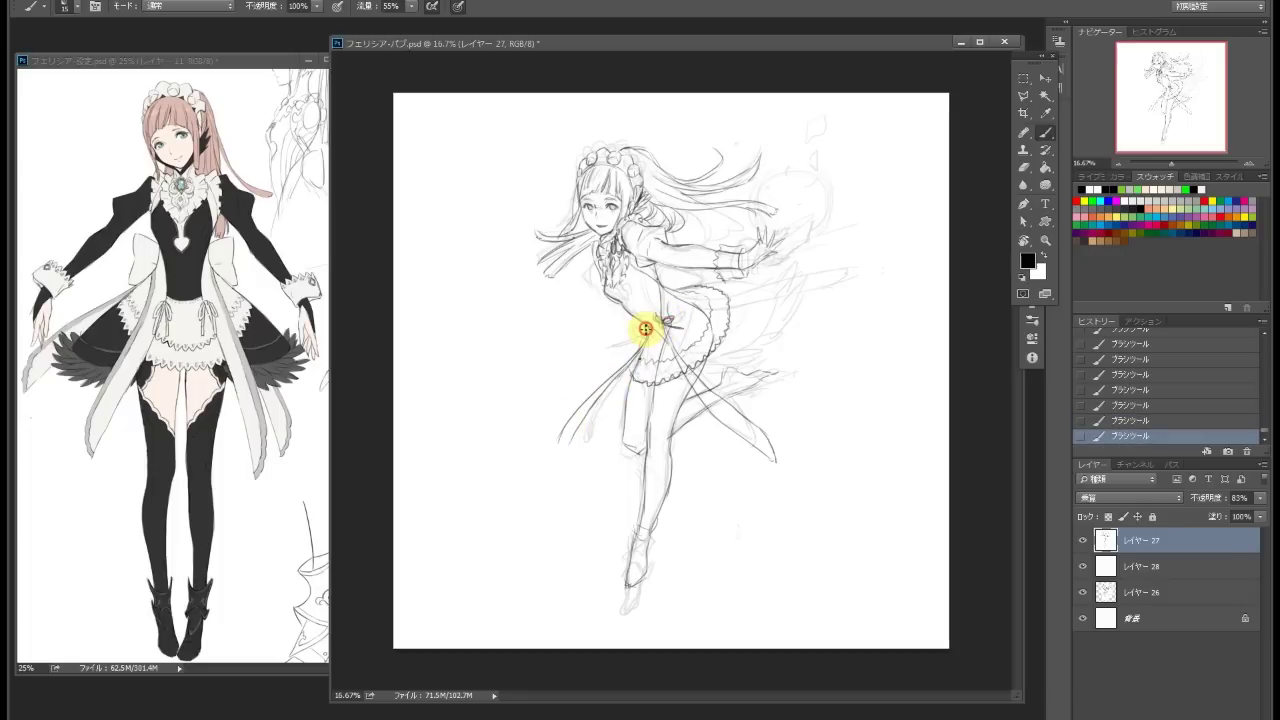
pyautogui.moveTo(293, 440); pyautogui.dragTo(53, 425)
pyautogui.hotkey('ctrl', 'z')
pyautogui.moveTo(753, 347); pyautogui.dragTo(773, 326)
pyautogui.hotkey('ctrl', 'z')
pyautogui.moveTo(632, 357); pyautogui.dragTo(608, 343)
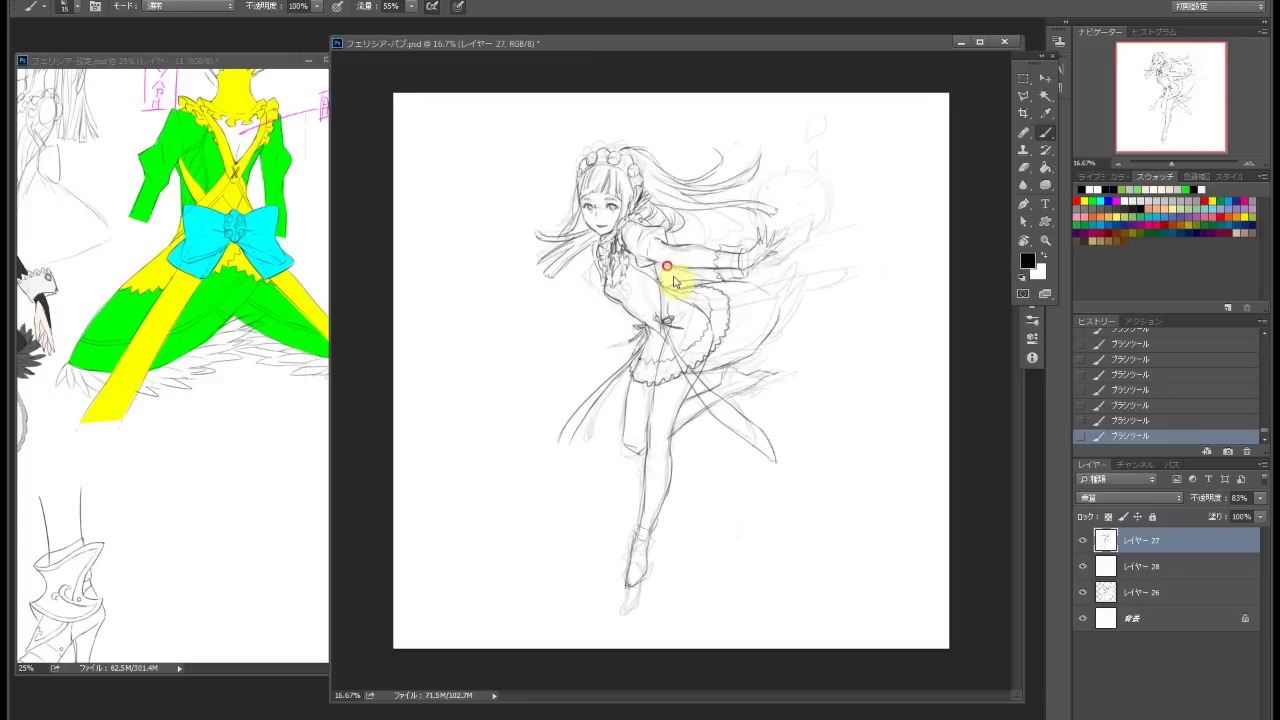
# Sketch the overskirt's outline billowing behind the hips, using the front and back costume references
pyautogui.moveTo(80, 400); pyautogui.dragTo(295, 430)
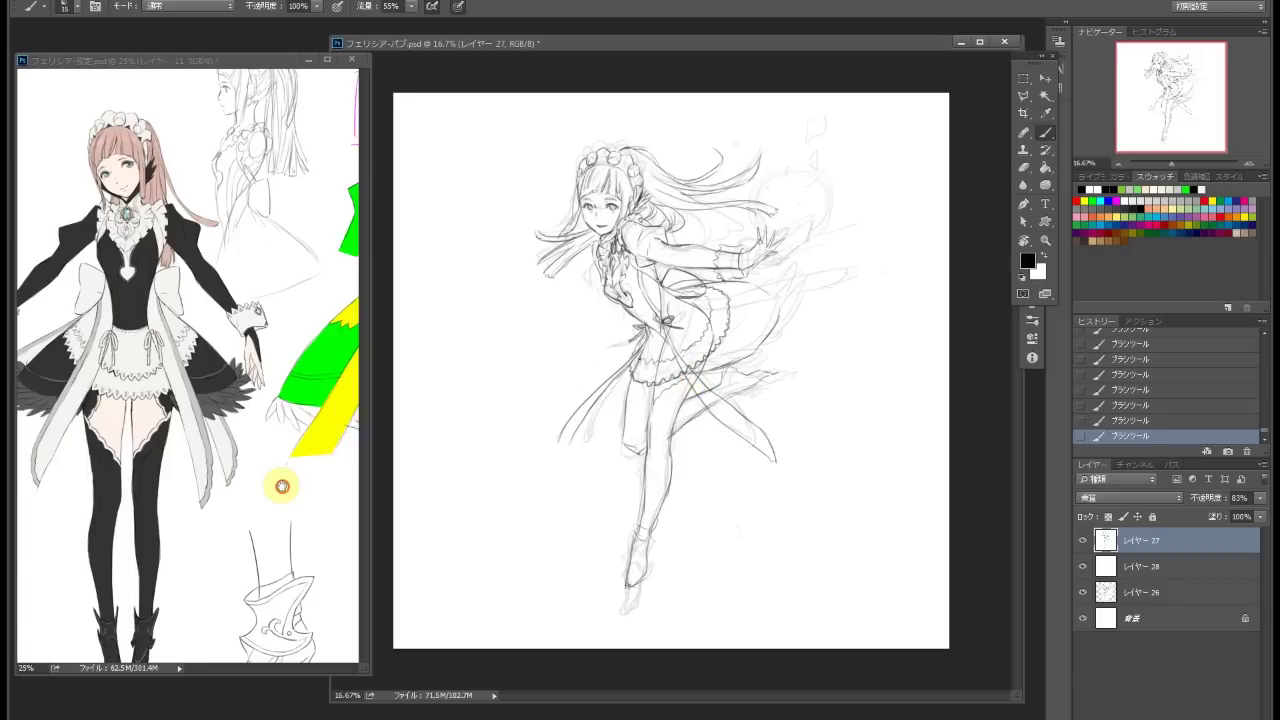
pyautogui.moveTo(280, 486); pyautogui.dragTo(283, 442)
pyautogui.press('e')
pyautogui.moveTo(690, 300)
pyautogui.mouseDown()
pyautogui.moveTo(720, 292)
pyautogui.moveTo(680, 285)
pyautogui.mouseUp()
pyautogui.moveTo(280, 434); pyautogui.dragTo(80, 434)
pyautogui.press('b')
pyautogui.click(670, 287)
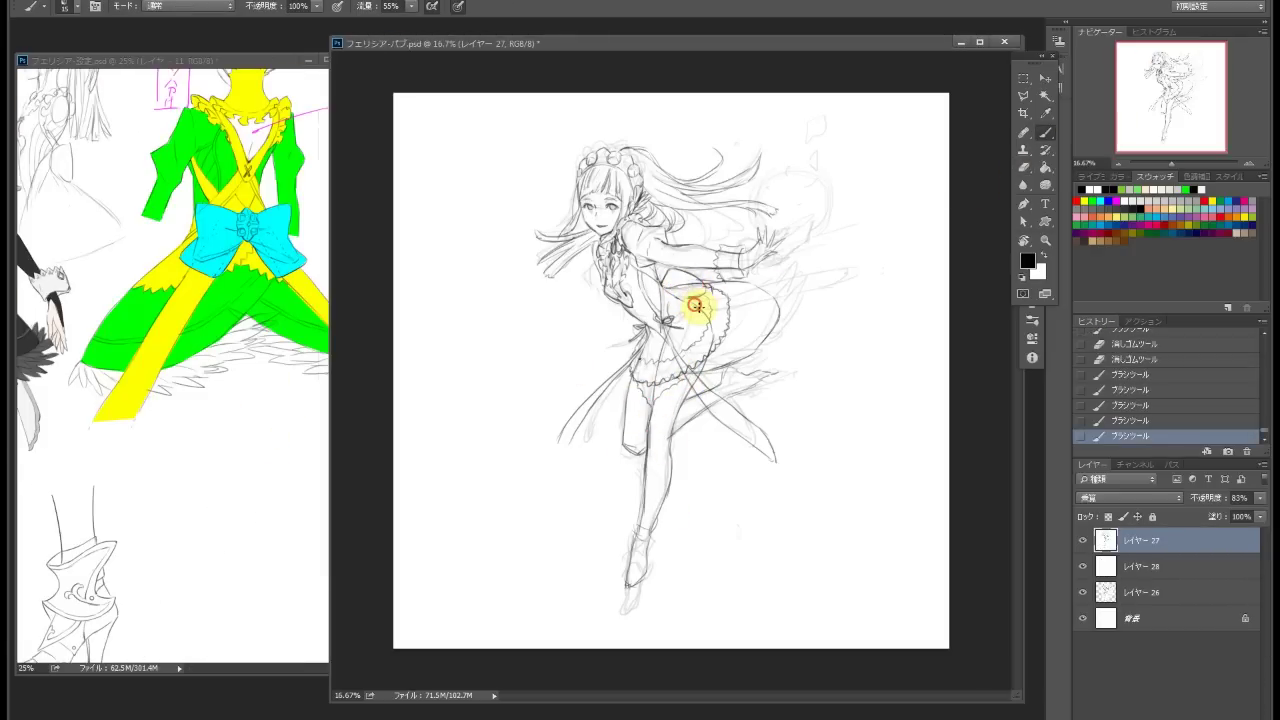
pyautogui.click(1029, 166)
pyautogui.click(1040, 134)
pyautogui.click(765, 260)
pyautogui.moveTo(765, 260); pyautogui.dragTo(822, 243)
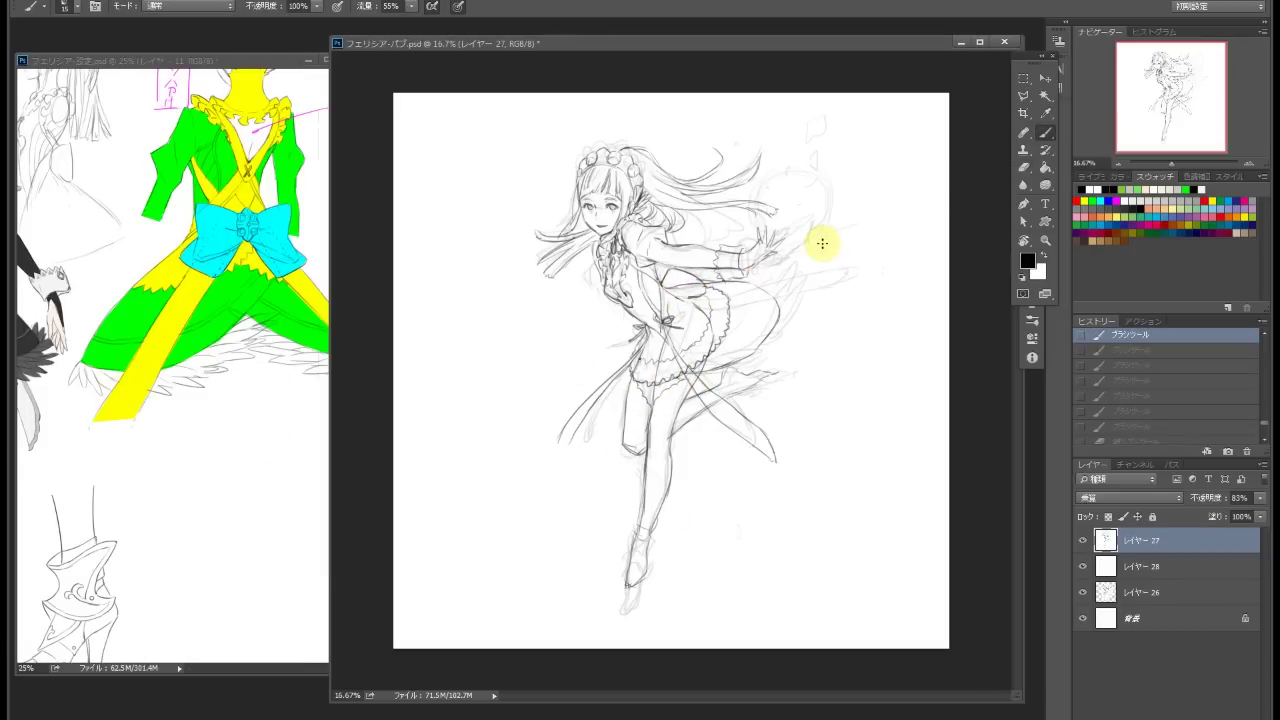
# Erase stray lines behind the waist and sketch the large back bow beneath the outstretched arm
pyautogui.press('e')
pyautogui.moveTo(690, 280); pyautogui.dragTo(831, 294)
pyautogui.press('b')
pyautogui.moveTo(696, 284)
pyautogui.mouseDown()
pyautogui.moveTo(724, 283)
pyautogui.moveTo(698, 289)
pyautogui.mouseUp()
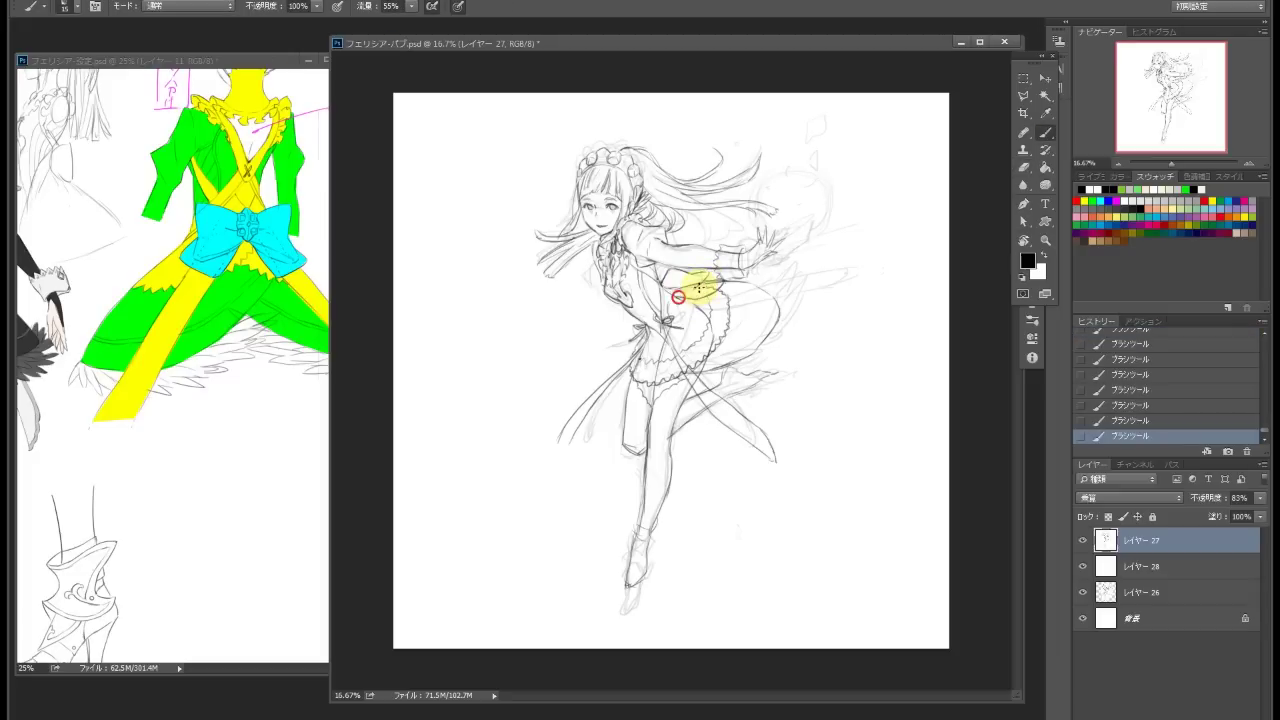
# Redraw the outstretched hand with spread fingers and touch up the hair near the shoulder
pyautogui.press('e')
pyautogui.press('b')
pyautogui.moveTo(783, 246); pyautogui.dragTo(773, 222)
pyautogui.moveTo(676, 210); pyautogui.dragTo(665, 240)
pyautogui.moveTo(766, 234); pyautogui.dragTo(777, 228)
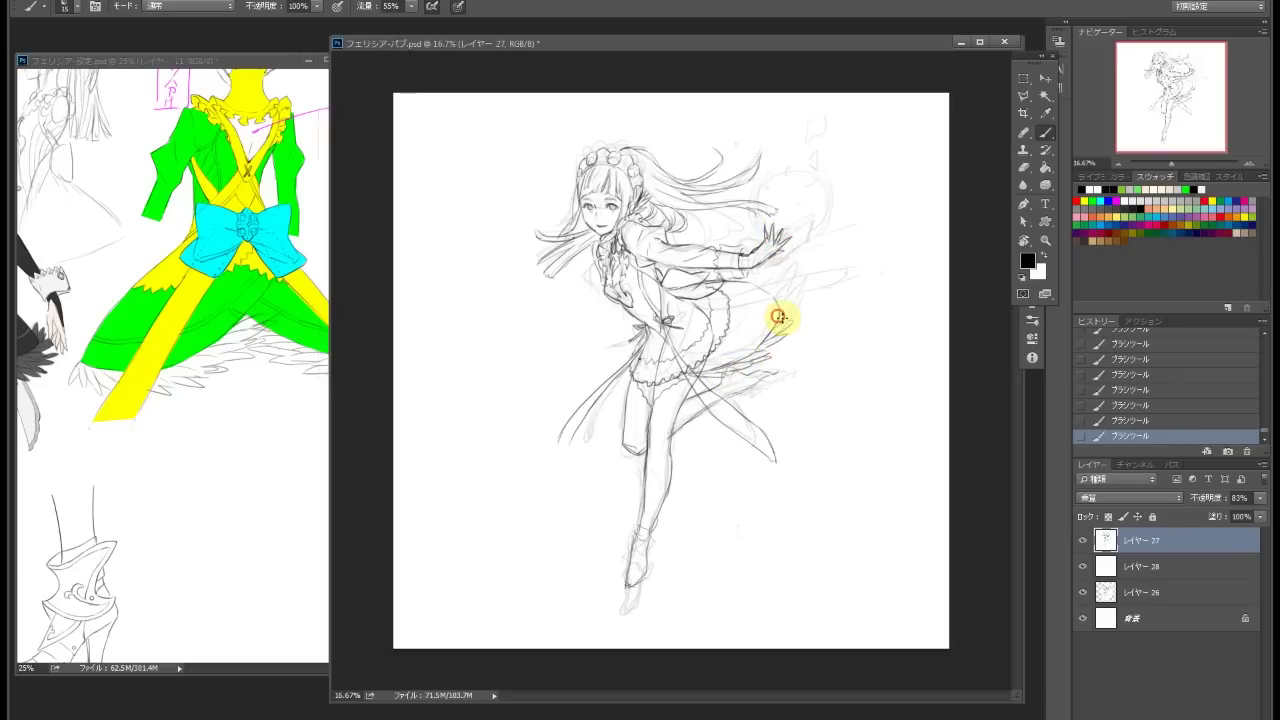
# Sketch feathers along the overskirt's trailing edge and close off the end of the ribbon tail in front of the legs
pyautogui.moveTo(777, 298)
pyautogui.mouseDown()
pyautogui.moveTo(771, 271)
pyautogui.moveTo(788, 300)
pyautogui.mouseUp()
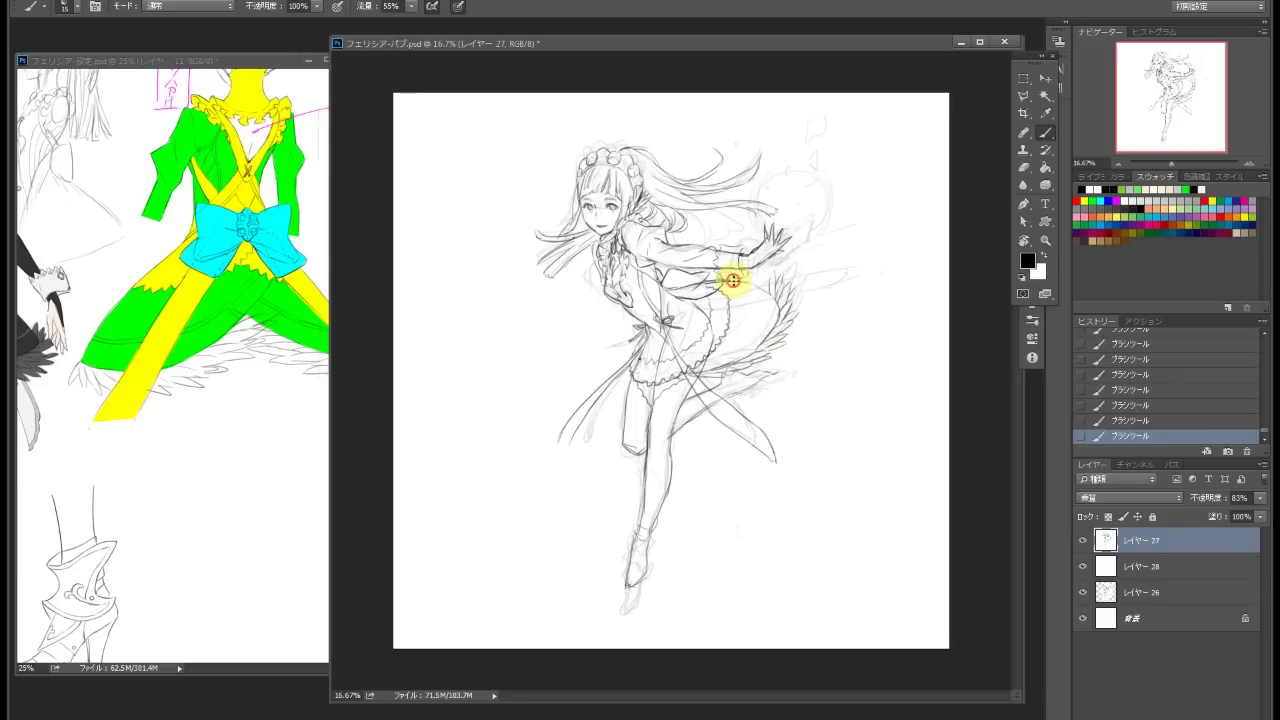
pyautogui.moveTo(550, 457); pyautogui.dragTo(548, 462)
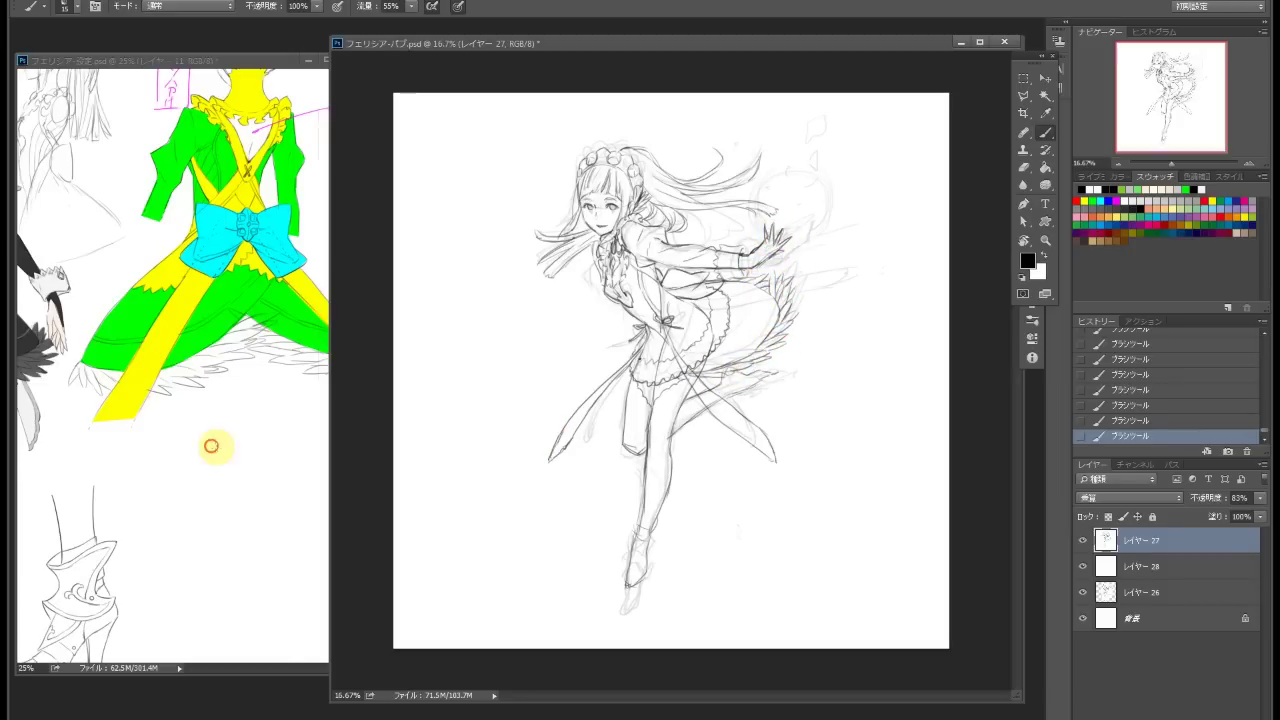
# Sketch the back bow's long sash tails streaming out behind the figure
pyautogui.moveTo(208, 443); pyautogui.dragTo(470, 400)
pyautogui.click(694, 294)
pyautogui.moveTo(752, 300)
pyautogui.mouseDown()
pyautogui.moveTo(745, 312)
pyautogui.moveTo(763, 286)
pyautogui.moveTo(826, 271)
pyautogui.moveTo(732, 310)
pyautogui.mouseUp()
pyautogui.moveTo(829, 277); pyautogui.dragTo(857, 277)
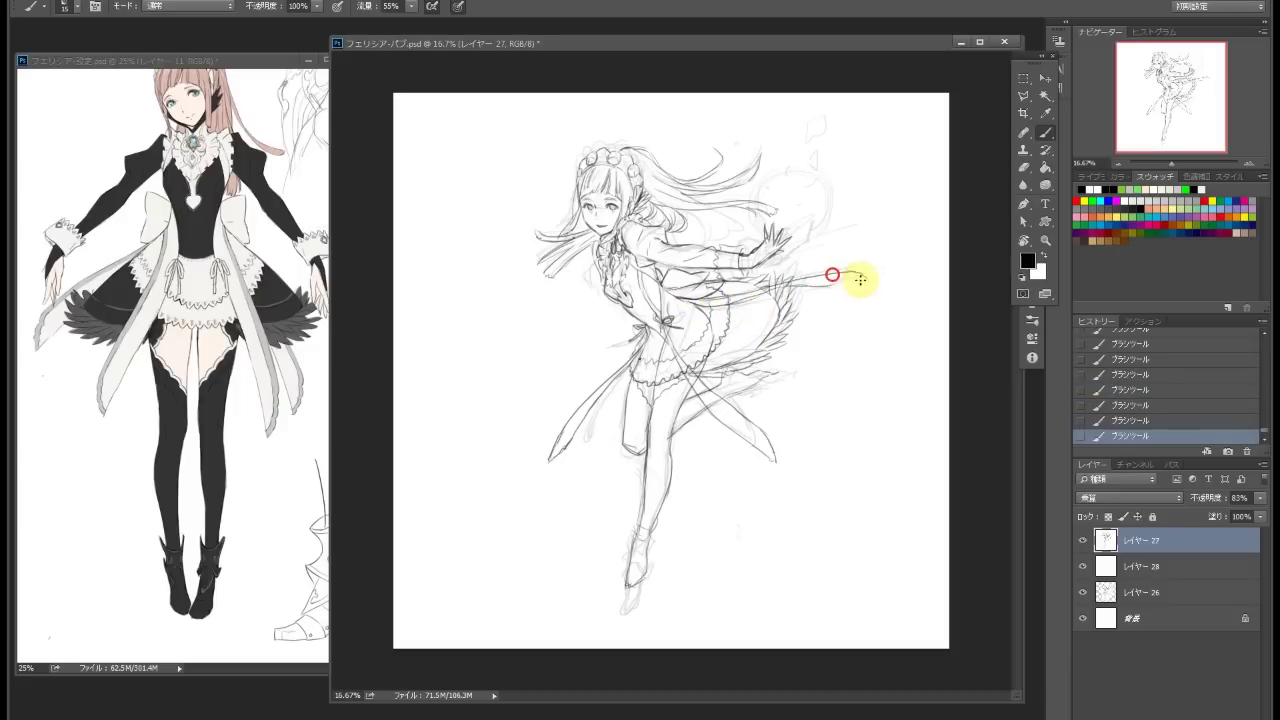
pyautogui.moveTo(789, 317); pyautogui.dragTo(820, 320)
pyautogui.hotkey('ctrl', 'z')
# Sketch a slim knife above the outstretched hand, lasso it and reposition it with Free Transform
pyautogui.moveTo(806, 130)
pyautogui.mouseDown()
pyautogui.moveTo(768, 181)
pyautogui.moveTo(776, 160)
pyautogui.moveTo(810, 146)
pyautogui.mouseUp()
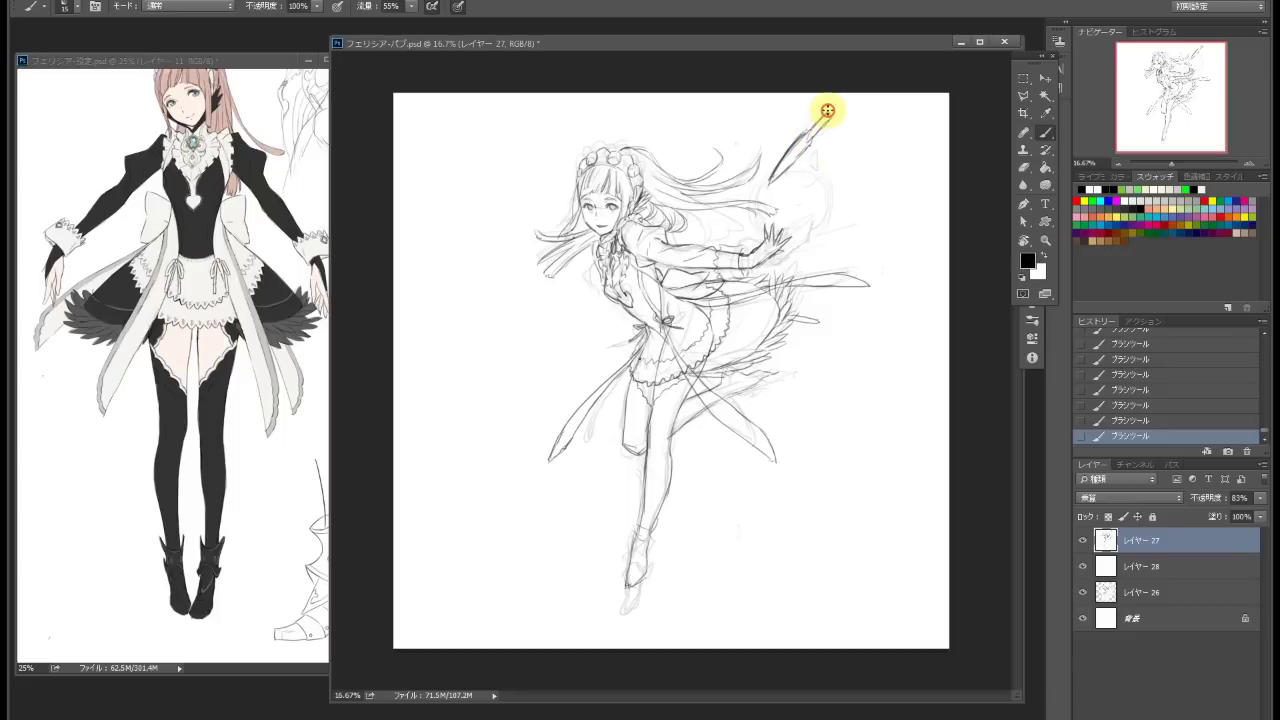
pyautogui.press('l')
pyautogui.click(814, 149)
pyautogui.doubleClick(863, 80)
pyautogui.hotkey('ctrl', 't')
pyautogui.moveTo(814, 118); pyautogui.dragTo(814, 134)
pyautogui.press('Return')
pyautogui.hotkey('ctrl', 'd')
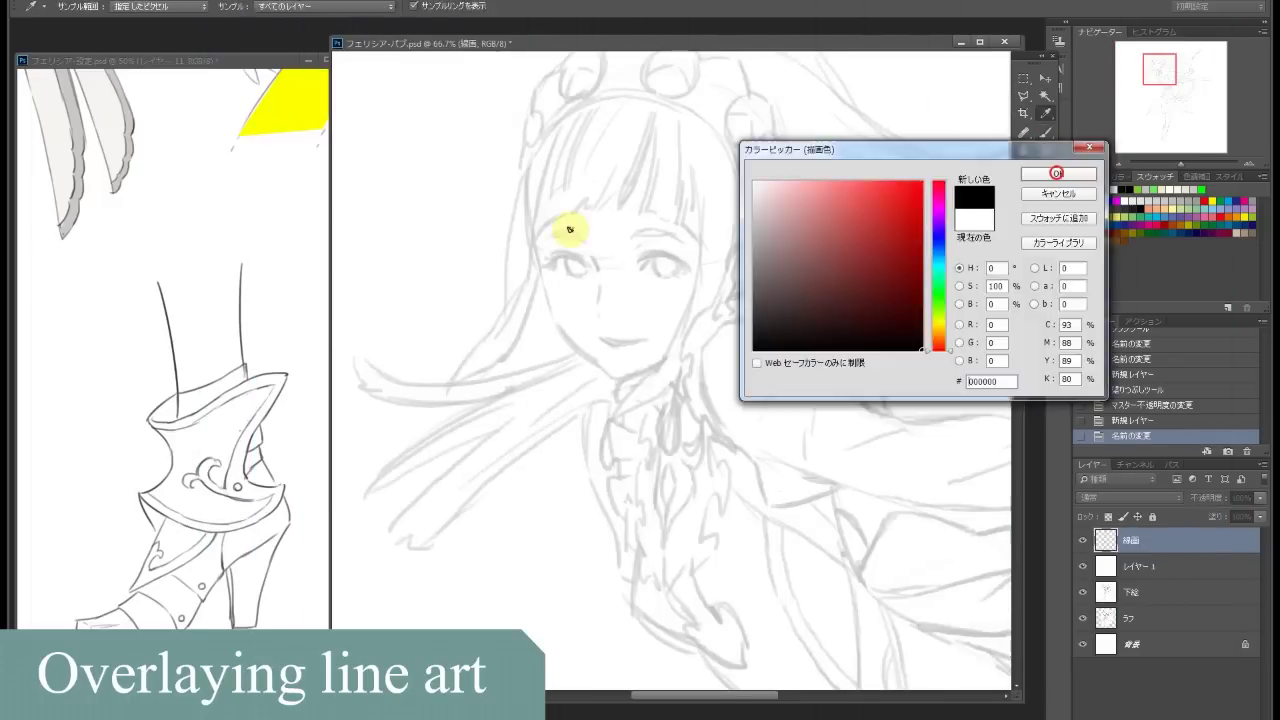
# Ink the jawline, nose, mouth, eyebrows and one eye in black over the faded sketch
pyautogui.press('b')
pyautogui.moveTo(528, 230)
pyautogui.mouseDown()
pyautogui.moveTo(550, 311)
pyautogui.moveTo(526, 271)
pyautogui.moveTo(614, 297)
pyautogui.moveTo(631, 217)
pyautogui.moveTo(641, 253)
pyautogui.moveTo(700, 306)
pyautogui.moveTo(723, 244)
pyautogui.moveTo(770, 248)
pyautogui.moveTo(752, 266)
pyautogui.moveTo(720, 214)
pyautogui.moveTo(757, 214)
pyautogui.mouseUp()
pyautogui.moveTo(632, 219); pyautogui.dragTo(658, 216)
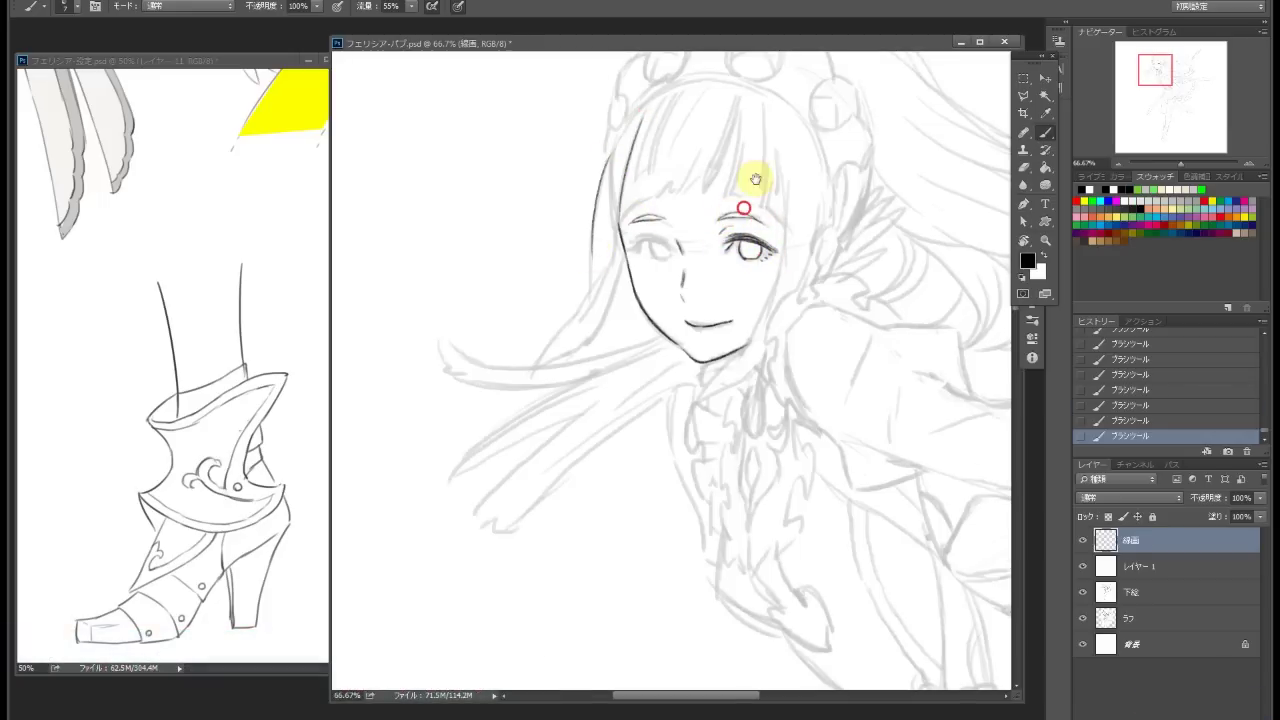
# Ink the long side lock of hair beside the face and the first bang strands above it
pyautogui.scroll(1, 646, 206)
pyautogui.hotkey('ctrl', 'z')
pyautogui.moveTo(694, 95)
pyautogui.mouseDown()
pyautogui.moveTo(652, 132)
pyautogui.moveTo(626, 184)
pyautogui.mouseUp()
pyautogui.moveTo(624, 140)
pyautogui.mouseDown()
pyautogui.moveTo(590, 280)
pyautogui.moveTo(604, 166)
pyautogui.moveTo(530, 323)
pyautogui.moveTo(634, 246)
pyautogui.moveTo(629, 214)
pyautogui.moveTo(589, 297)
pyautogui.mouseUp()
pyautogui.scroll(-1, 606, 226)
pyautogui.scroll(1, 589, 297)
pyautogui.moveTo(606, 250); pyautogui.dragTo(631, 161)
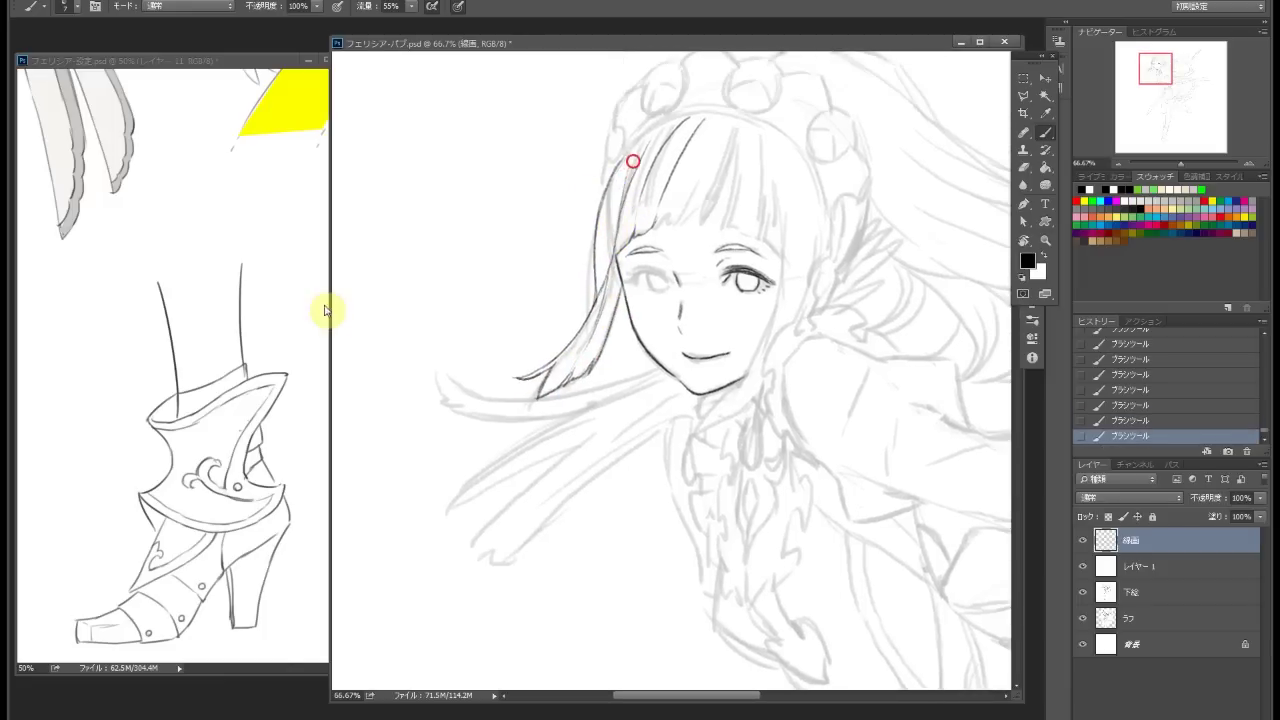
# Ink the jagged ends of the bangs across the forehead and the strands on the far side of the face
pyautogui.moveTo(611, 243); pyautogui.dragTo(700, 232)
pyautogui.scroll(1, 665, 222)
pyautogui.moveTo(731, 134); pyautogui.dragTo(726, 235)
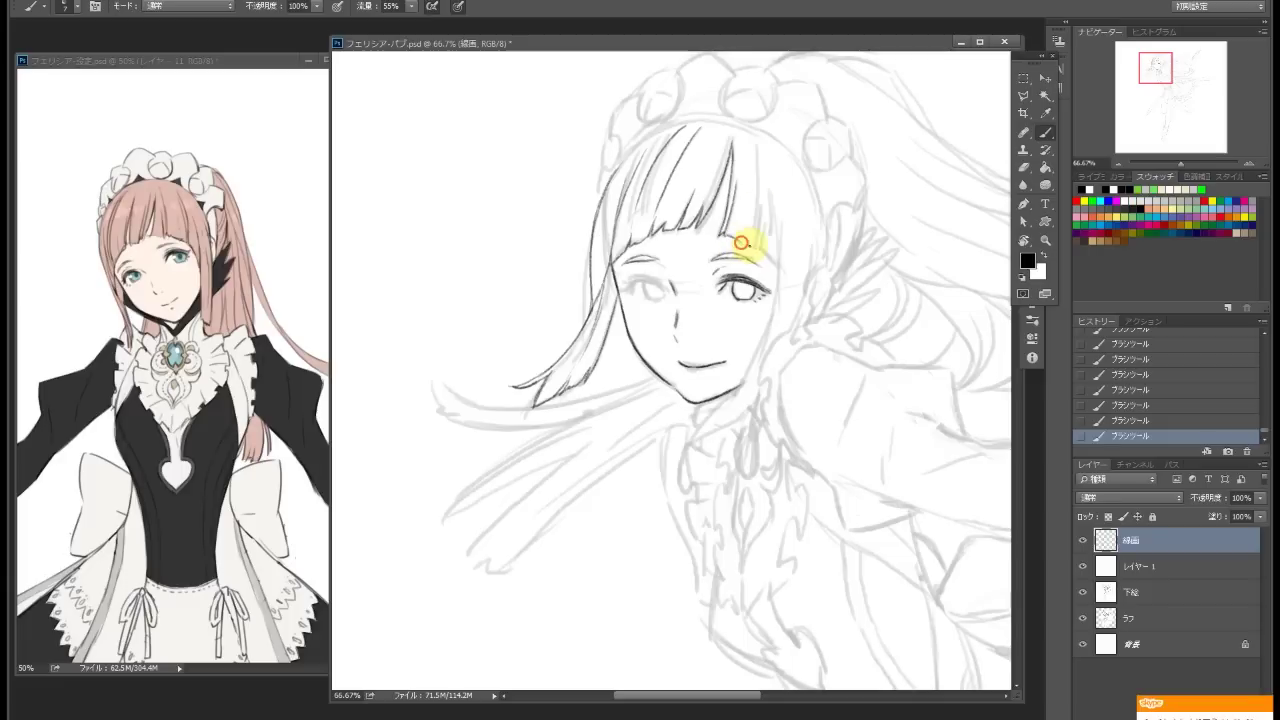
pyautogui.moveTo(752, 128); pyautogui.dragTo(748, 235)
pyautogui.moveTo(762, 165); pyautogui.dragTo(774, 265)
pyautogui.moveTo(770, 315)
pyautogui.mouseDown()
pyautogui.moveTo(734, 263)
pyautogui.moveTo(740, 248)
pyautogui.mouseUp()
# Ink the pointed hair ends below the chin, the collar ruffle and the outline of the chest brooch
pyautogui.moveTo(705, 298); pyautogui.dragTo(706, 316)
pyautogui.moveTo(762, 236); pyautogui.dragTo(733, 282)
pyautogui.moveTo(688, 322)
pyautogui.mouseDown()
pyautogui.moveTo(697, 351)
pyautogui.moveTo(666, 292)
pyautogui.moveTo(723, 294)
pyautogui.moveTo(666, 271)
pyautogui.mouseUp()
pyautogui.press('e')
pyautogui.press('b')
pyautogui.moveTo(726, 331)
pyautogui.mouseDown()
pyautogui.moveTo(680, 317)
pyautogui.moveTo(694, 309)
pyautogui.moveTo(646, 251)
pyautogui.moveTo(648, 268)
pyautogui.mouseUp()
pyautogui.hotkey('ctrl', 'z')
# Ink the puffed shoulder, the long sleeve with its folds, the turned cuff and the wrist of the outstretched arm
pyautogui.moveTo(766, 258)
pyautogui.mouseDown()
pyautogui.moveTo(663, 234)
pyautogui.moveTo(680, 373)
pyautogui.mouseUp()
pyautogui.moveTo(607, 430)
pyautogui.mouseDown()
pyautogui.moveTo(566, 380)
pyautogui.moveTo(580, 417)
pyautogui.moveTo(680, 394)
pyautogui.mouseUp()
pyautogui.moveTo(829, 373); pyautogui.dragTo(624, 284)
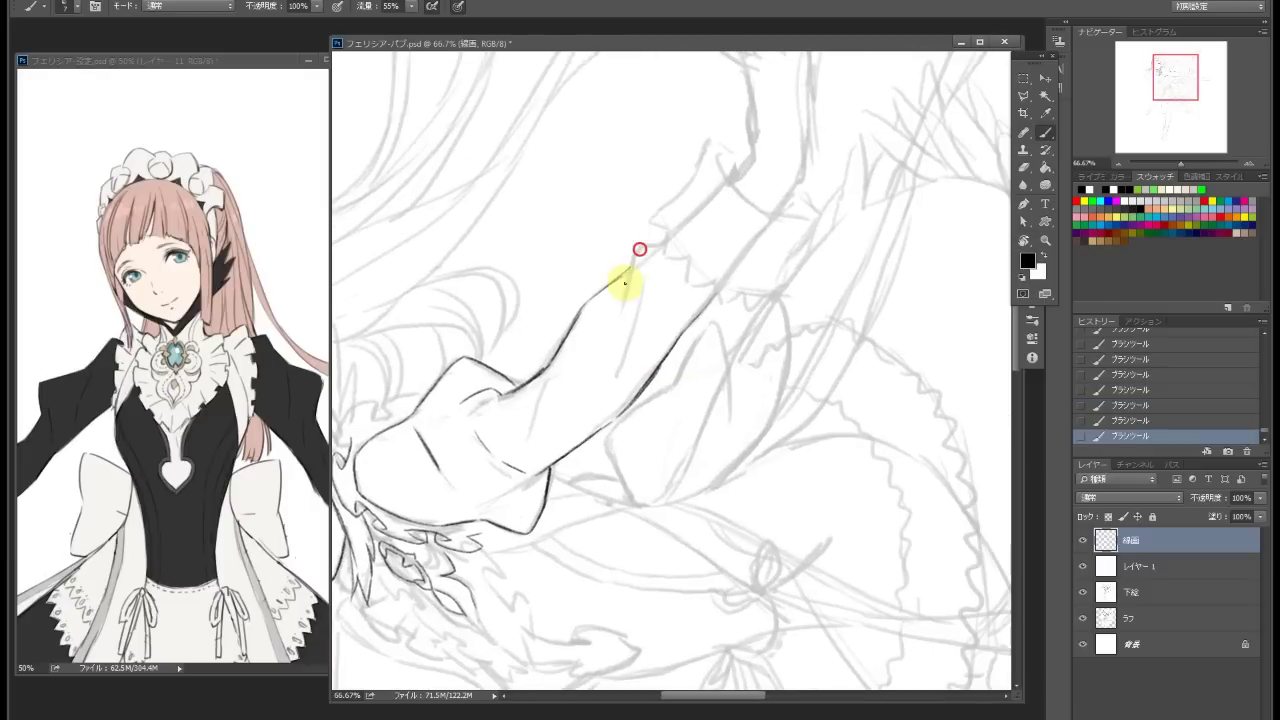
pyautogui.moveTo(786, 251)
pyautogui.mouseDown()
pyautogui.moveTo(603, 363)
pyautogui.moveTo(629, 437)
pyautogui.moveTo(653, 385)
pyautogui.mouseUp()
pyautogui.moveTo(750, 295)
pyautogui.mouseDown()
pyautogui.moveTo(751, 393)
pyautogui.moveTo(603, 343)
pyautogui.mouseUp()
pyautogui.moveTo(680, 320)
pyautogui.mouseDown()
pyautogui.moveTo(703, 366)
pyautogui.moveTo(877, 346)
pyautogui.moveTo(857, 270)
pyautogui.moveTo(797, 197)
pyautogui.mouseUp()
# Sketch the outstretched hand's spread fingers in green on a new layer
pyautogui.hotkey('ctrl', 'shift', 'alt', 'n')
pyautogui.moveTo(678, 235)
pyautogui.mouseDown()
pyautogui.moveTo(620, 197)
pyautogui.moveTo(632, 172)
pyautogui.mouseUp()
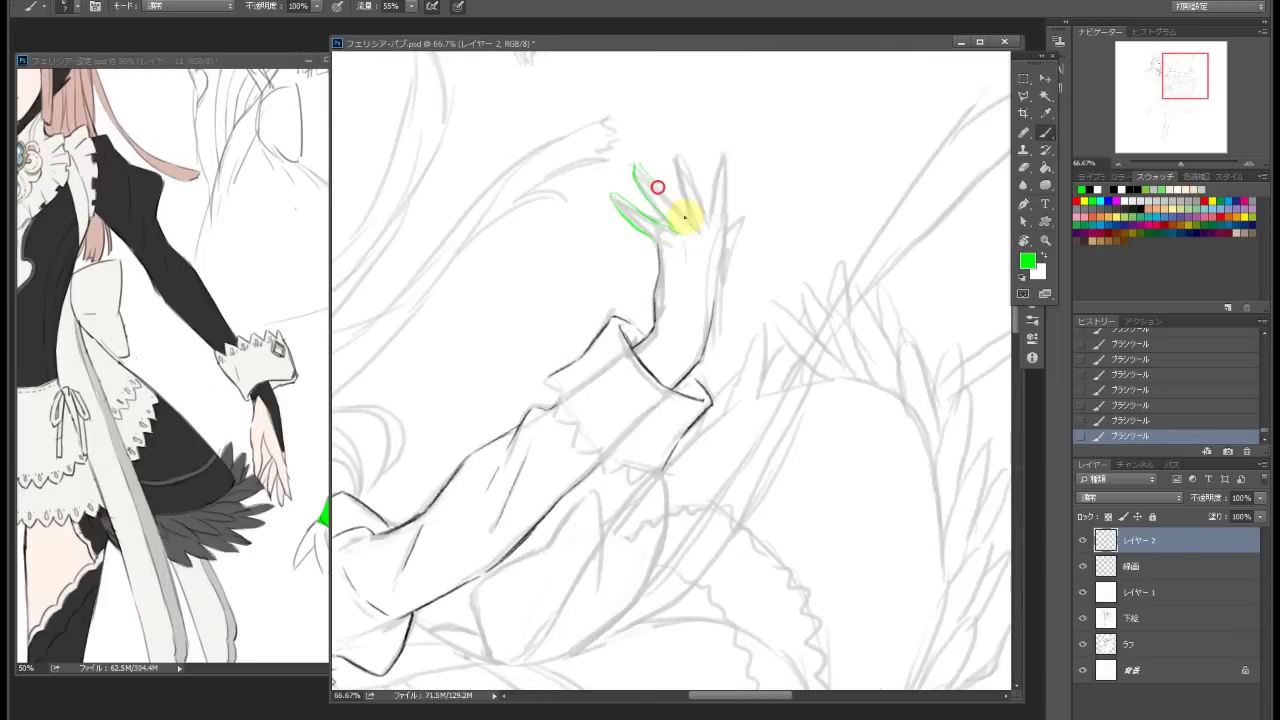
pyautogui.moveTo(678, 183); pyautogui.dragTo(675, 128)
pyautogui.moveTo(729, 160); pyautogui.dragTo(722, 257)
# Return to the 線画 layer and ink the wrist and spread fingers in black over the green guide
pyautogui.hotkey('alt', '[')
pyautogui.press('d')
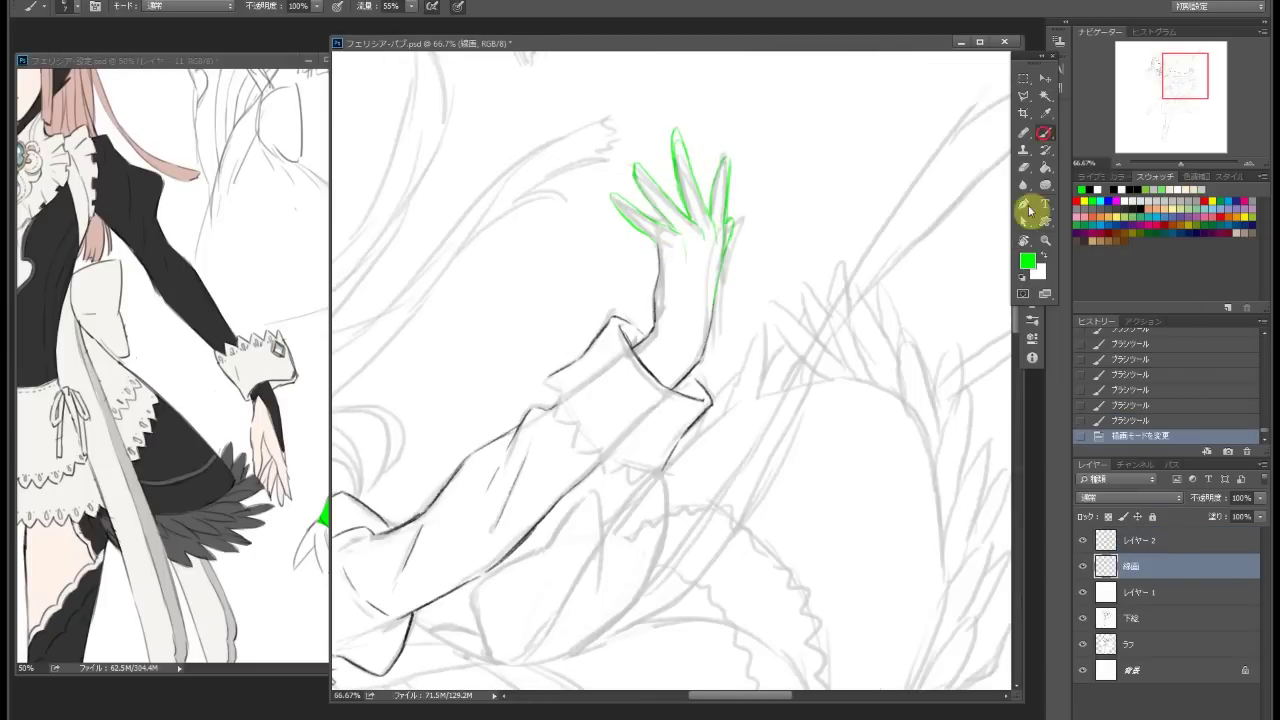
pyautogui.press('e')
pyautogui.moveTo(663, 257); pyautogui.dragTo(656, 246)
pyautogui.press('b')
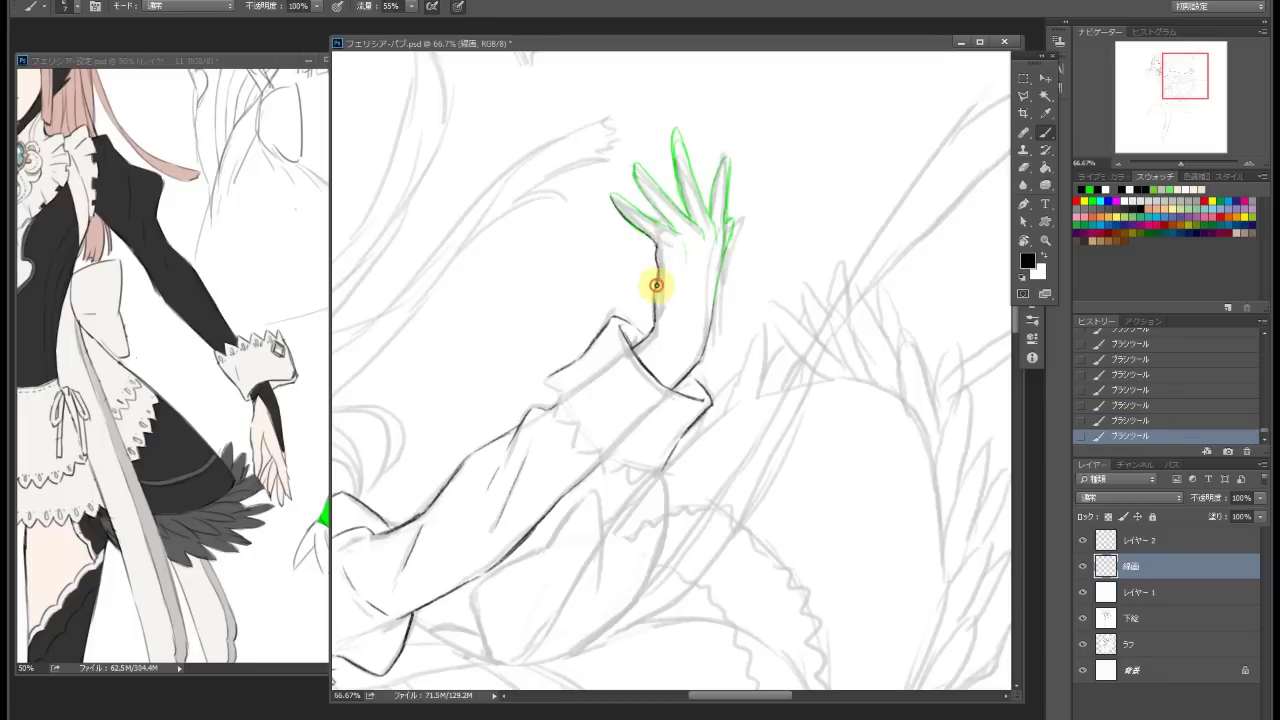
pyautogui.moveTo(651, 320)
pyautogui.mouseDown()
pyautogui.moveTo(651, 206)
pyautogui.moveTo(680, 207)
pyautogui.mouseUp()
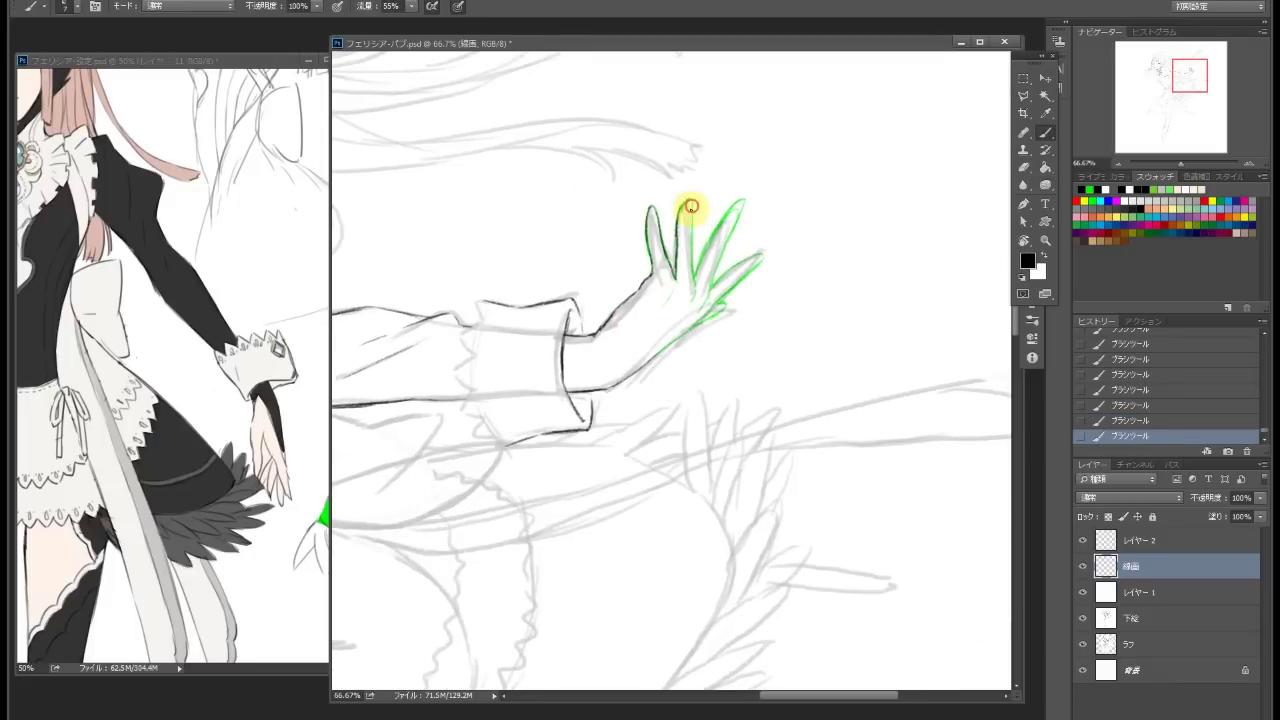
pyautogui.moveTo(862, 213); pyautogui.dragTo(641, 201)
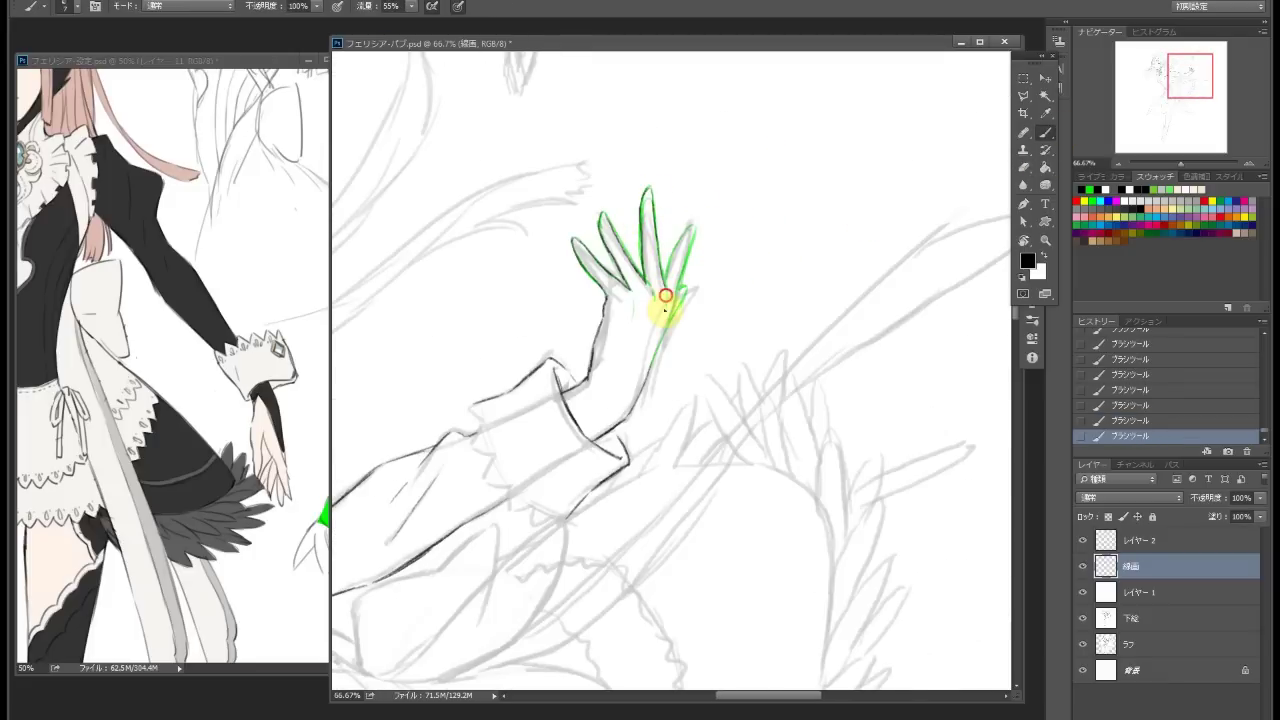
# Compare the last finger strokes by undoing and redoing them, and add fingernails and the remaining hand lines
pyautogui.hotkey('ctrl', 'alt', 'z')
pyautogui.hotkey('ctrl', 'alt', 'z')
pyautogui.hotkey('ctrl', 'shift', 'z')
pyautogui.hotkey('ctrl', 'shift', 'z')
pyautogui.hotkey('ctrl', 'alt', 'z')
pyautogui.hotkey('ctrl', 'shift', 'z')
pyautogui.scroll(-1, 670, 270)
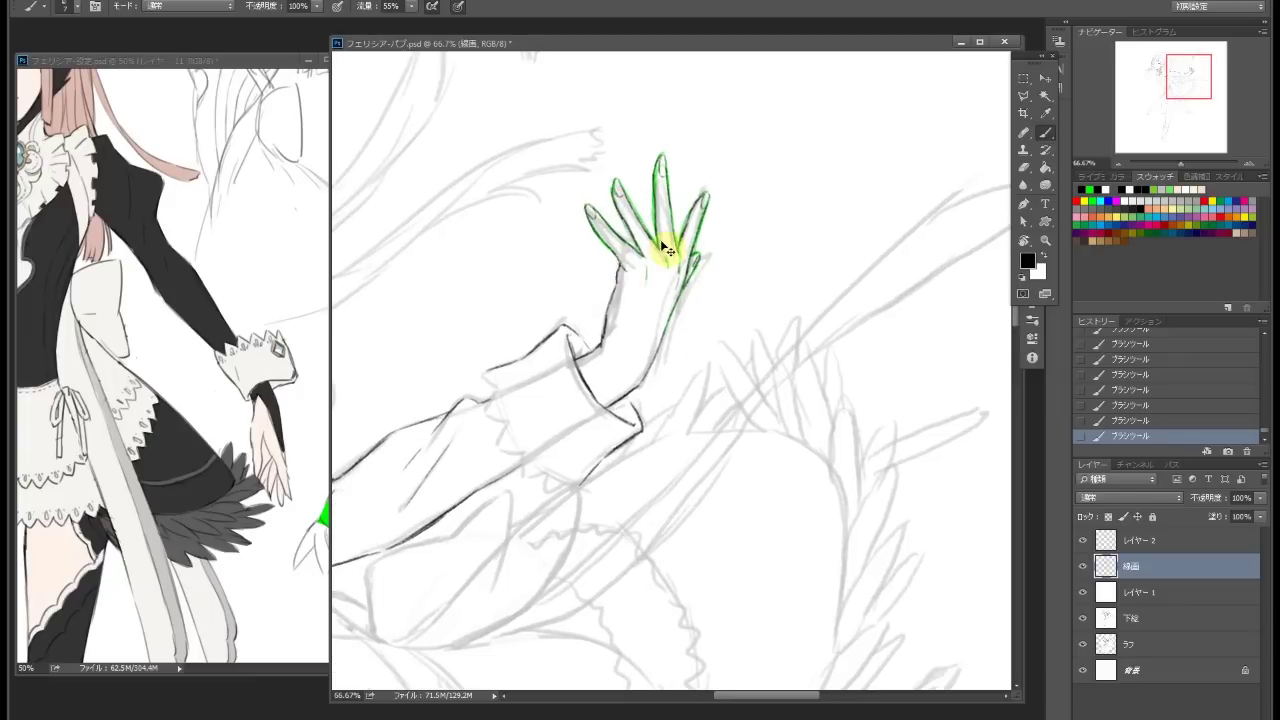
pyautogui.moveTo(639, 301); pyautogui.dragTo(677, 288)
pyautogui.moveTo(846, 188)
pyautogui.mouseDown()
pyautogui.moveTo(829, 280)
pyautogui.moveTo(623, 277)
pyautogui.moveTo(627, 310)
pyautogui.mouseUp()
# Undo the latest hand strokes and hide the green finger guide layer
pyautogui.press('e')
pyautogui.press('b')
pyautogui.hotkey('ctrl', 'alt', 'z')
pyautogui.hotkey('ctrl', 'alt', 'z')
pyautogui.hotkey('ctrl', 'alt', 'z')
pyautogui.press('e')
pyautogui.click(1082, 540)
pyautogui.press('e')
pyautogui.press('b')
# Refine the outstretched hand's fingers, palm and wrist by erasing stray lines and redrawing them
pyautogui.moveTo(649, 271)
pyautogui.mouseDown()
pyautogui.moveTo(637, 323)
pyautogui.moveTo(585, 303)
pyautogui.mouseUp()
pyautogui.press('e')
pyautogui.hotkey('ctrl', 'alt', 'z')
pyautogui.hotkey('ctrl', 'alt', 'z')
pyautogui.moveTo(609, 249); pyautogui.dragTo(590, 240)
pyautogui.moveTo(635, 333); pyautogui.dragTo(662, 325)
pyautogui.press('b')
pyautogui.moveTo(651, 266); pyautogui.dragTo(677, 311)
pyautogui.click(1023, 167)
pyautogui.moveTo(655, 235); pyautogui.dragTo(629, 251)
pyautogui.press('b')
# Ink the zigzag lace trim with small slits along the sleeve cuff's upper edge
pyautogui.moveTo(763, 189)
pyautogui.mouseDown()
pyautogui.moveTo(742, 205)
pyautogui.moveTo(549, 203)
pyautogui.moveTo(604, 289)
pyautogui.mouseUp()
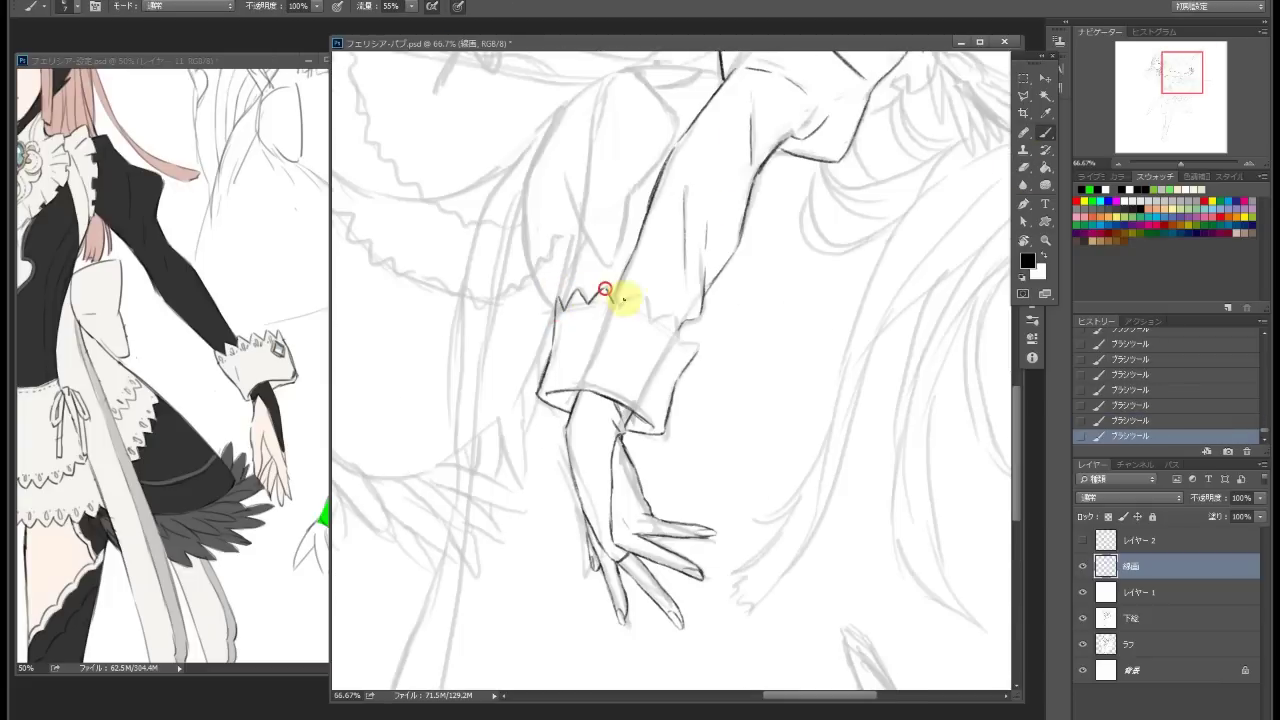
pyautogui.moveTo(691, 325)
pyautogui.mouseDown()
pyautogui.moveTo(705, 342)
pyautogui.moveTo(677, 334)
pyautogui.moveTo(684, 284)
pyautogui.mouseUp()
pyautogui.moveTo(693, 300); pyautogui.dragTo(701, 308)
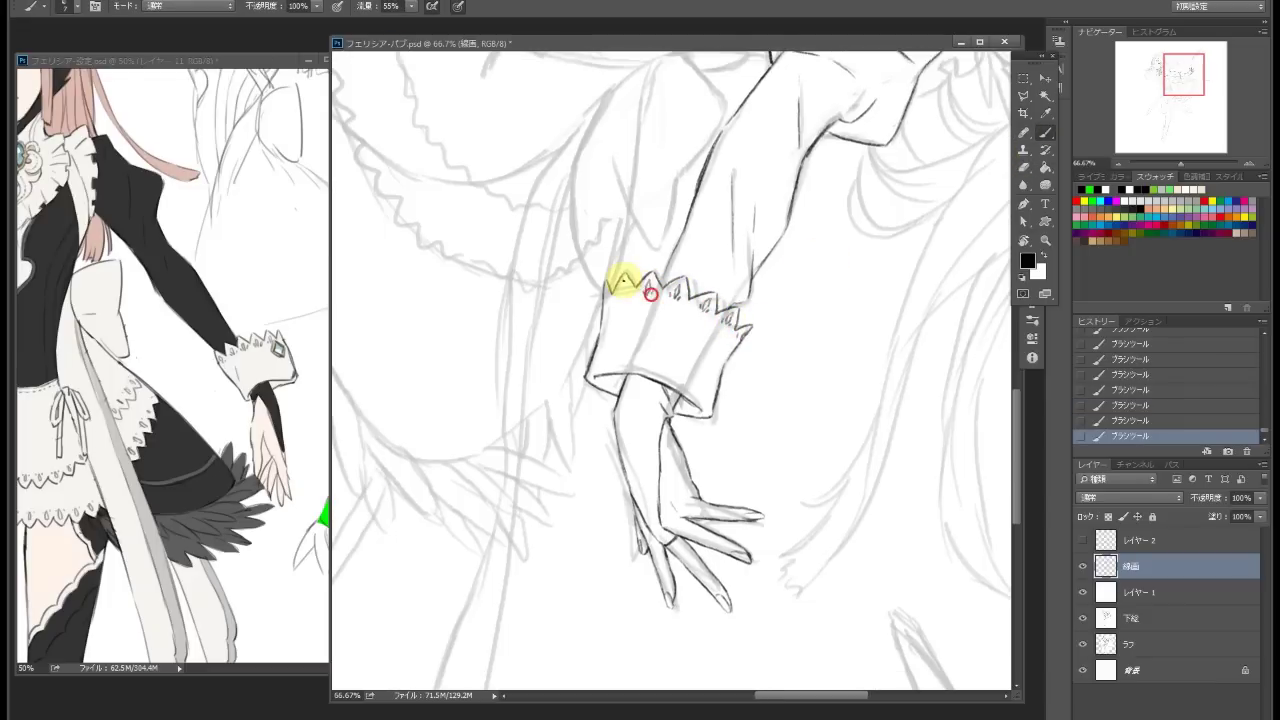
# Ink the ruffle around the puffed shoulder and the bodice lines just below the underarm
pyautogui.press('r')
pyautogui.moveTo(694, 266); pyautogui.dragTo(613, 262)
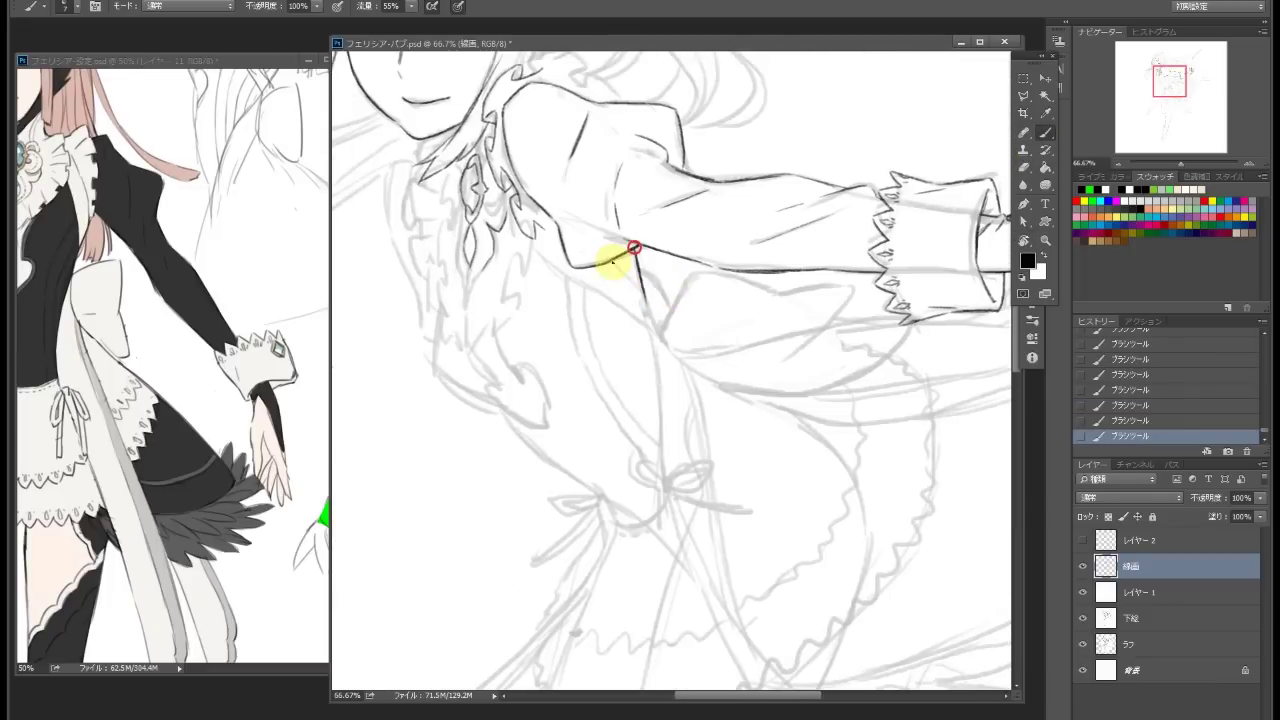
pyautogui.scroll(2, 553, 135)
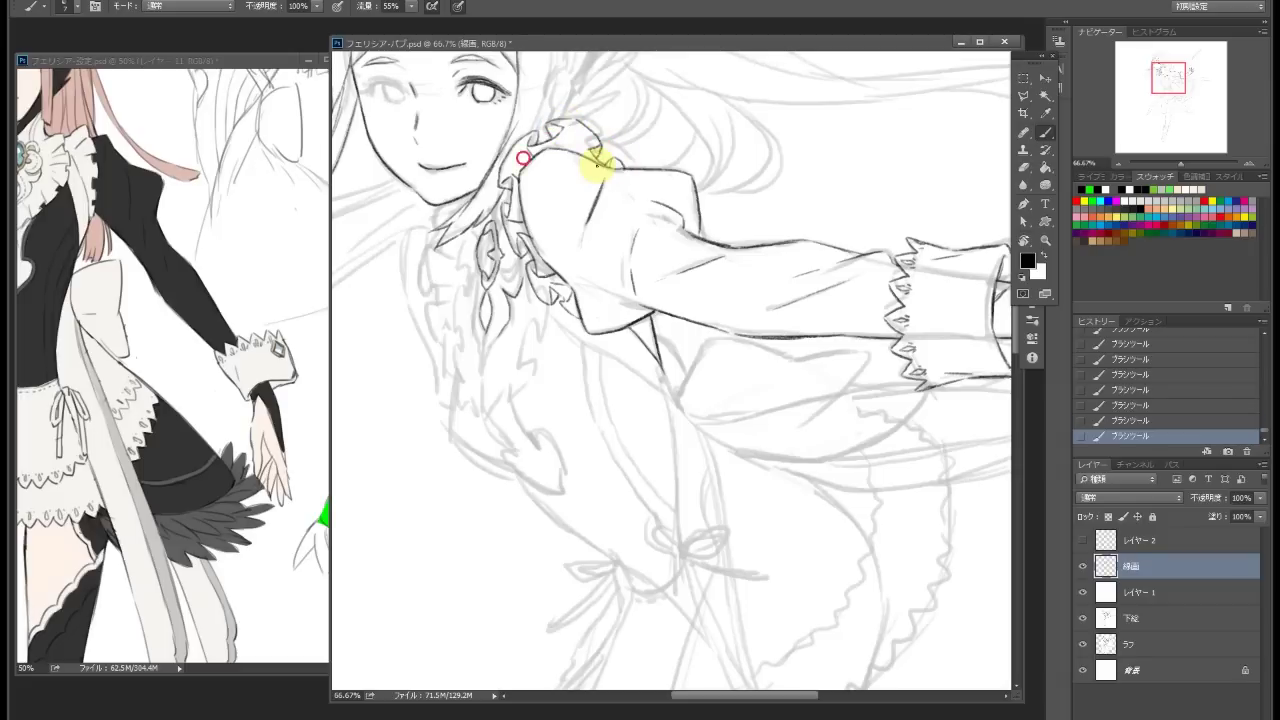
pyautogui.moveTo(597, 165); pyautogui.dragTo(529, 300)
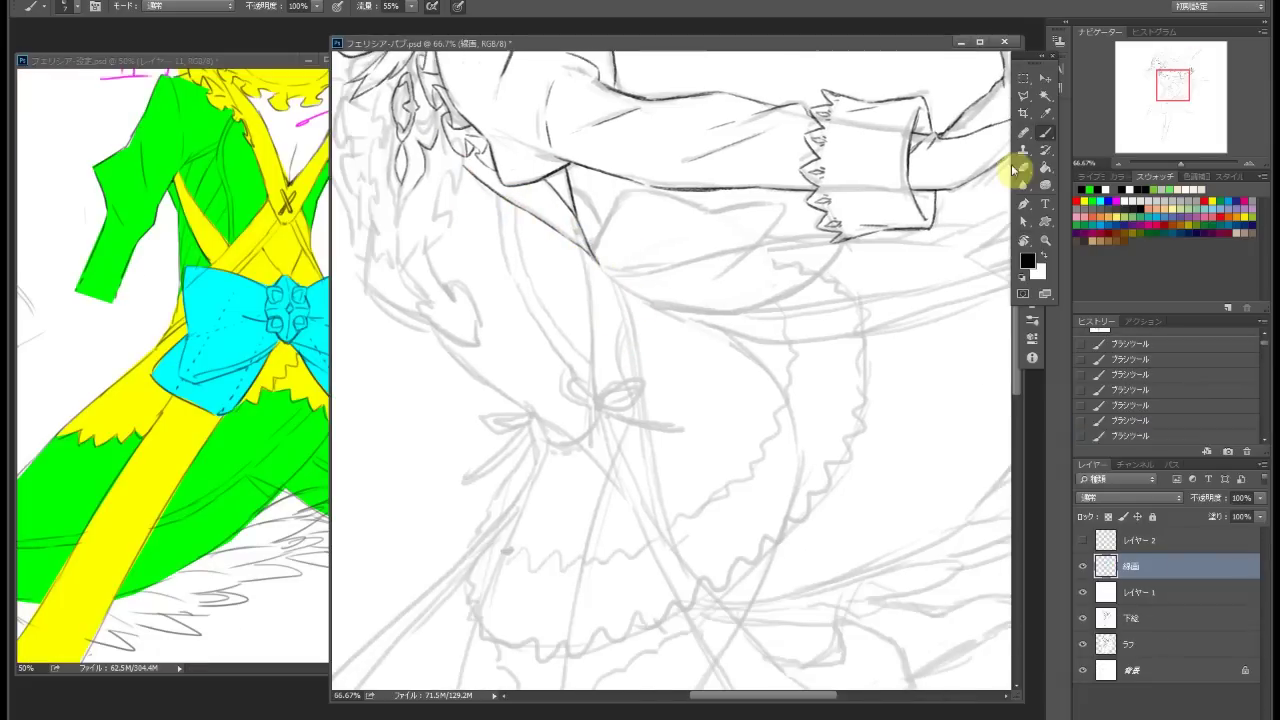
# Ink the bodice line down to the waist and the small apron bow with its loops and hanging ties
pyautogui.scroll(-3, 594, 300)
pyautogui.moveTo(574, 214); pyautogui.dragTo(598, 320)
pyautogui.moveTo(600, 296); pyautogui.dragTo(648, 286)
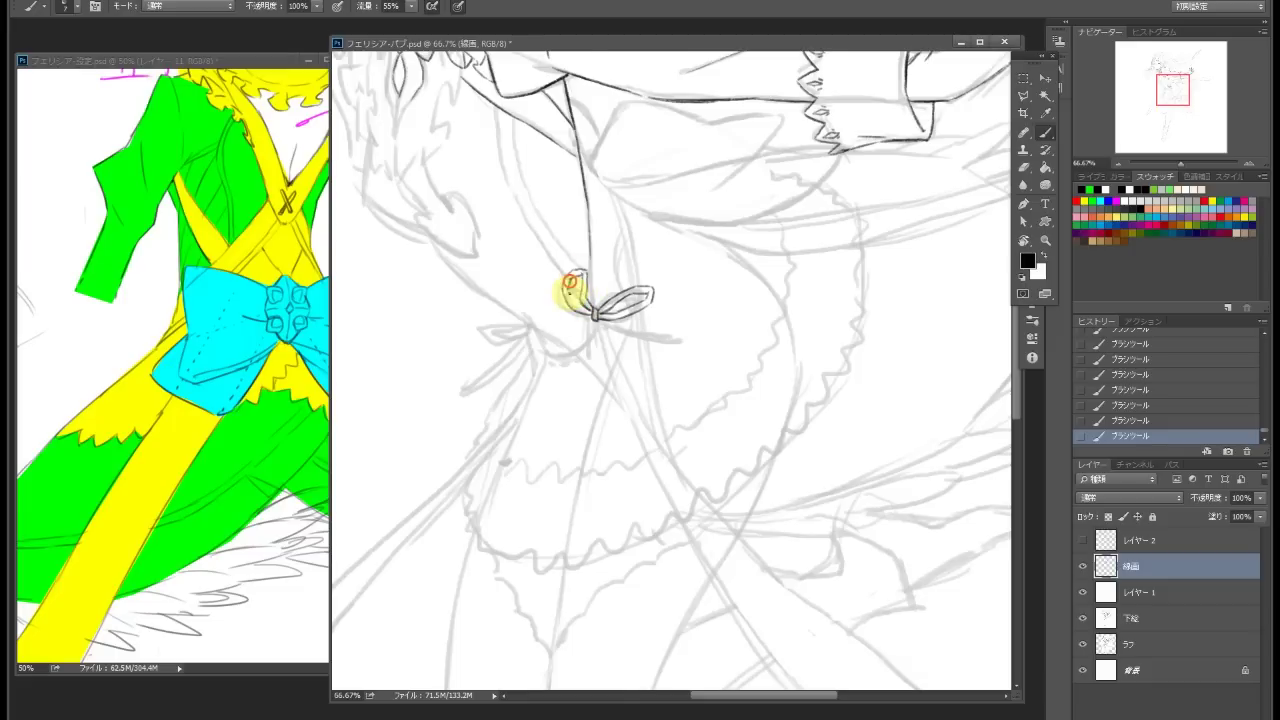
pyautogui.scroll(-1, 570, 283)
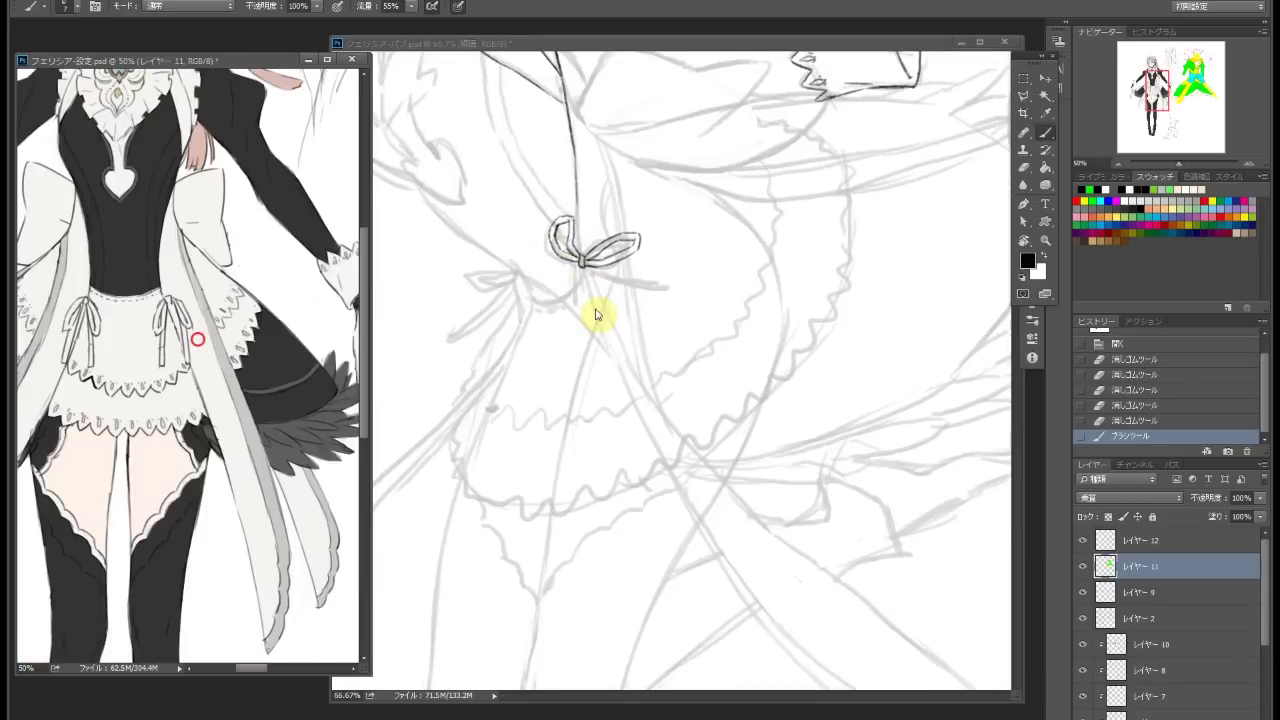
pyautogui.moveTo(576, 326); pyautogui.dragTo(557, 288)
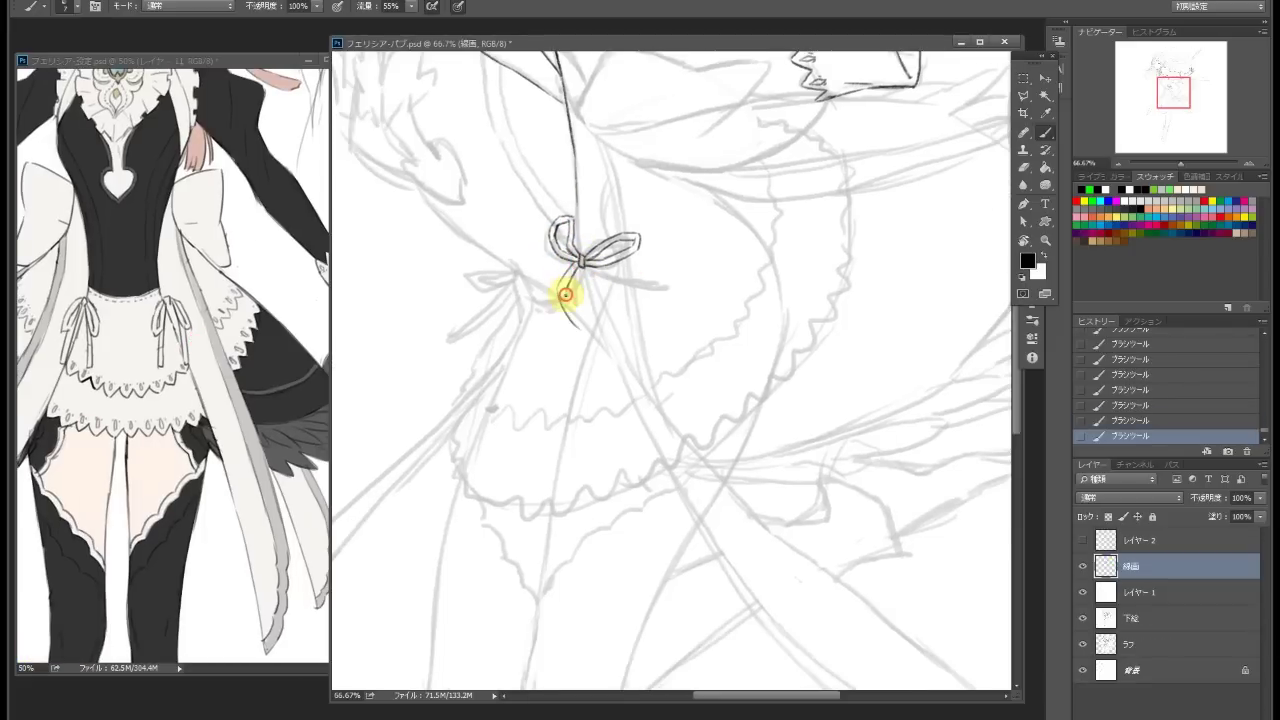
pyautogui.moveTo(617, 322); pyautogui.dragTo(537, 339)
# Ink the long curved edges of the sash tail trailing down from the waist bow
pyautogui.moveTo(505, 280)
pyautogui.mouseDown()
pyautogui.moveTo(575, 303)
pyautogui.moveTo(634, 286)
pyautogui.moveTo(571, 177)
pyautogui.moveTo(823, 466)
pyautogui.moveTo(469, 404)
pyautogui.moveTo(857, 174)
pyautogui.mouseUp()
pyautogui.moveTo(416, 438)
pyautogui.mouseDown()
pyautogui.moveTo(757, 197)
pyautogui.moveTo(886, 171)
pyautogui.mouseUp()
pyautogui.hotkey('ctrl', 'z')
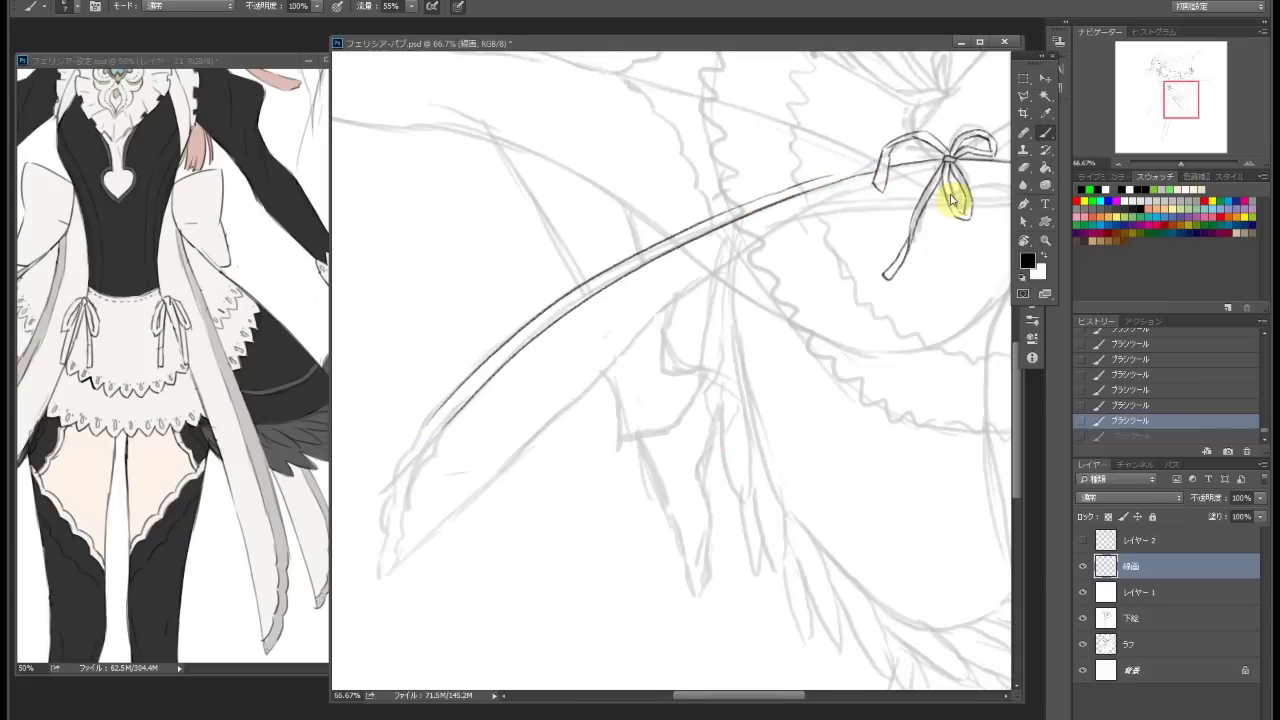
pyautogui.moveTo(955, 197)
pyautogui.mouseDown()
pyautogui.moveTo(834, 240)
pyautogui.moveTo(737, 206)
pyautogui.mouseUp()
pyautogui.moveTo(366, 564)
pyautogui.mouseDown()
pyautogui.moveTo(725, 205)
pyautogui.moveTo(700, 306)
pyautogui.moveTo(517, 246)
pyautogui.moveTo(580, 353)
pyautogui.moveTo(683, 411)
pyautogui.moveTo(591, 317)
pyautogui.moveTo(651, 354)
pyautogui.moveTo(694, 251)
pyautogui.mouseUp()
# Ink the waist and hip contour behind the bow and the curved apron edge along the bodice
pyautogui.moveTo(688, 140); pyautogui.dragTo(679, 240)
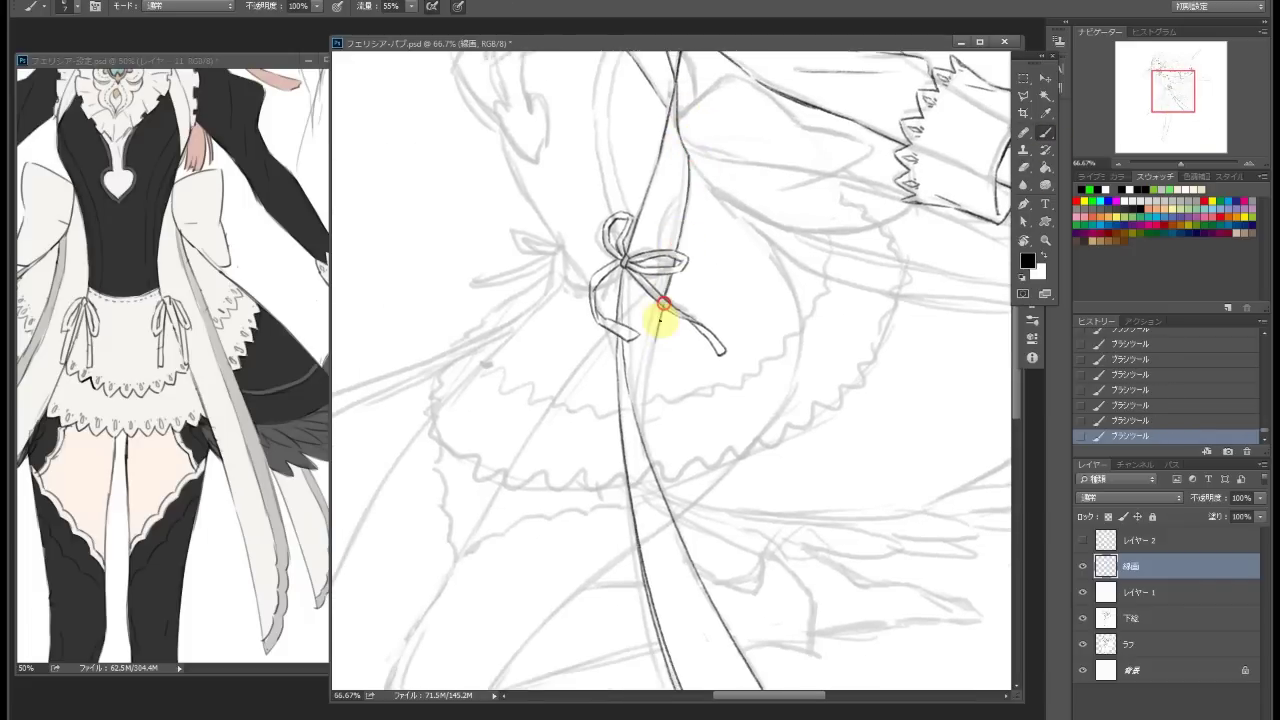
pyautogui.moveTo(662, 304); pyautogui.dragTo(645, 440)
pyautogui.moveTo(680, 143); pyautogui.dragTo(682, 179)
pyautogui.moveTo(637, 442)
pyautogui.mouseDown()
pyautogui.moveTo(716, 284)
pyautogui.moveTo(669, 195)
pyautogui.moveTo(693, 291)
pyautogui.moveTo(621, 162)
pyautogui.moveTo(603, 214)
pyautogui.mouseUp()
pyautogui.hotkey('ctrl', 'z')
pyautogui.moveTo(609, 271); pyautogui.dragTo(626, 340)
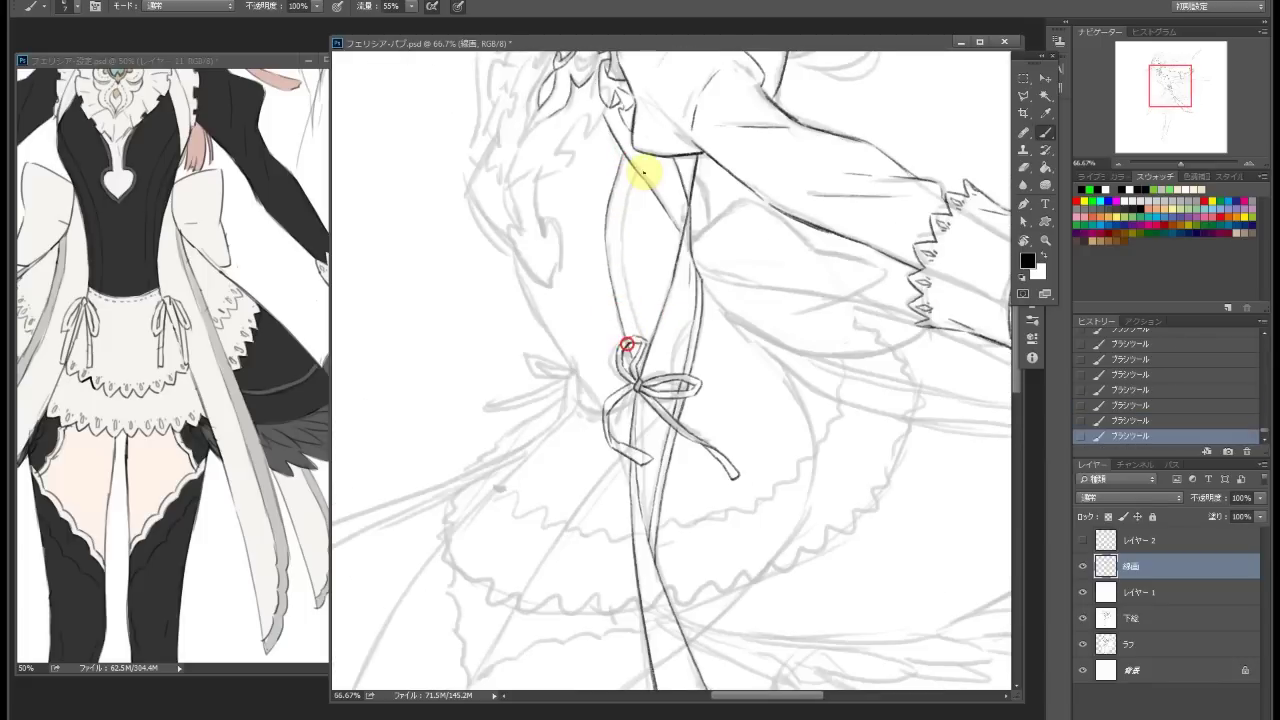
pyautogui.moveTo(641, 177)
pyautogui.mouseDown()
pyautogui.moveTo(625, 251)
pyautogui.moveTo(637, 325)
pyautogui.mouseUp()
# Ink the rounded crown line under the headdress and the side hair running down to the shoulder
pyautogui.hotkey('ctrl', '0')
pyautogui.hotkey('ctrl', '+')
pyautogui.hotkey('ctrl', '+')
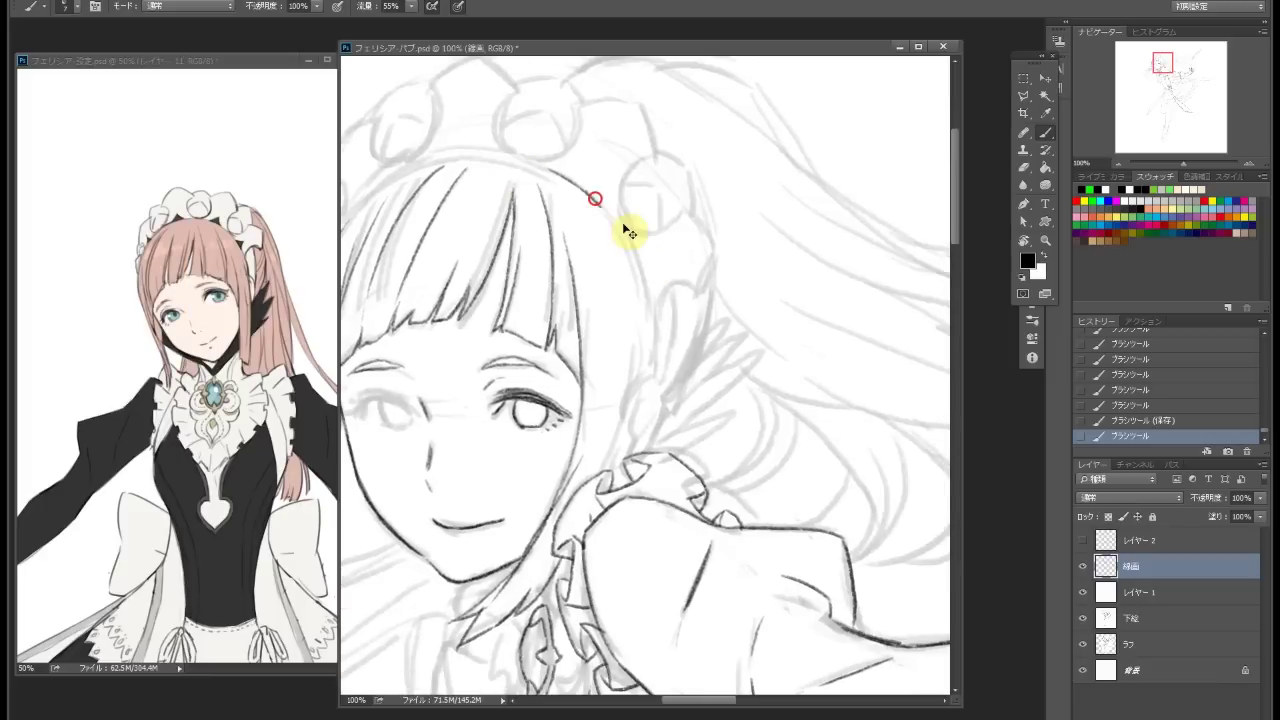
pyautogui.moveTo(594, 196); pyautogui.dragTo(632, 253)
pyautogui.moveTo(671, 370); pyautogui.dragTo(670, 163)
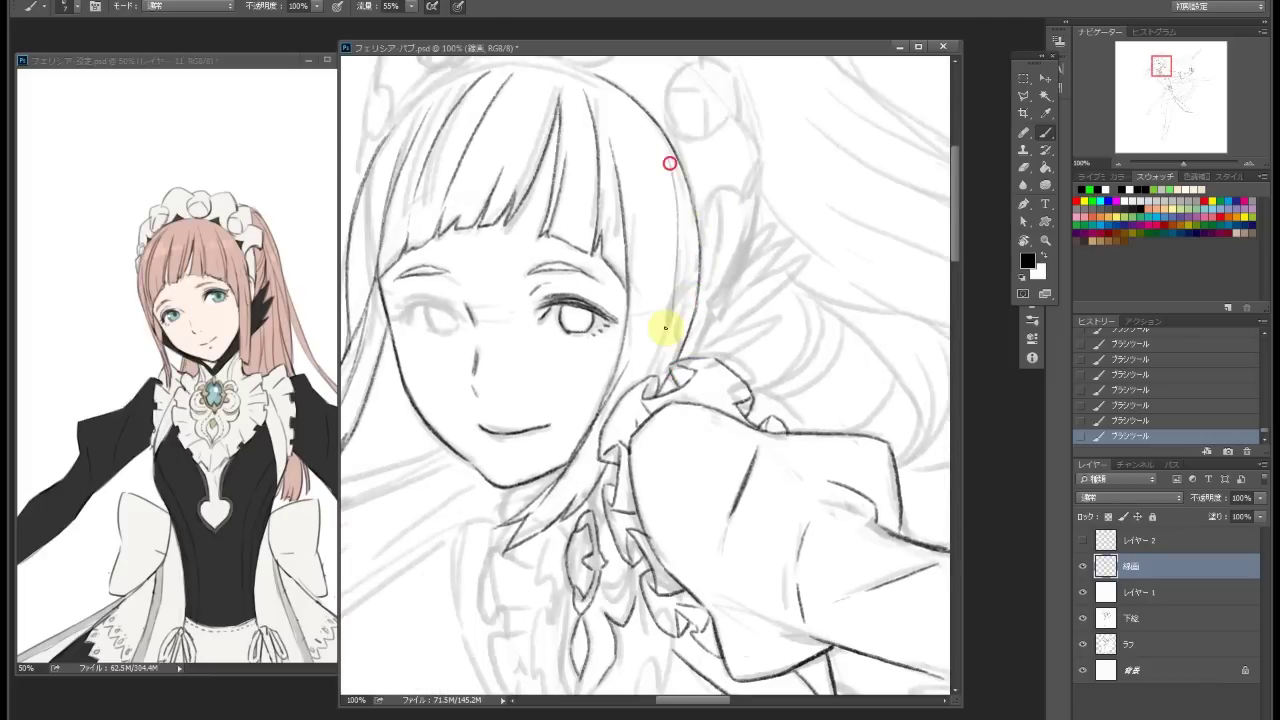
pyautogui.scroll(3, 675, 298)
pyautogui.hscroll(-3, 675, 298)
pyautogui.moveTo(482, 203); pyautogui.dragTo(515, 175)
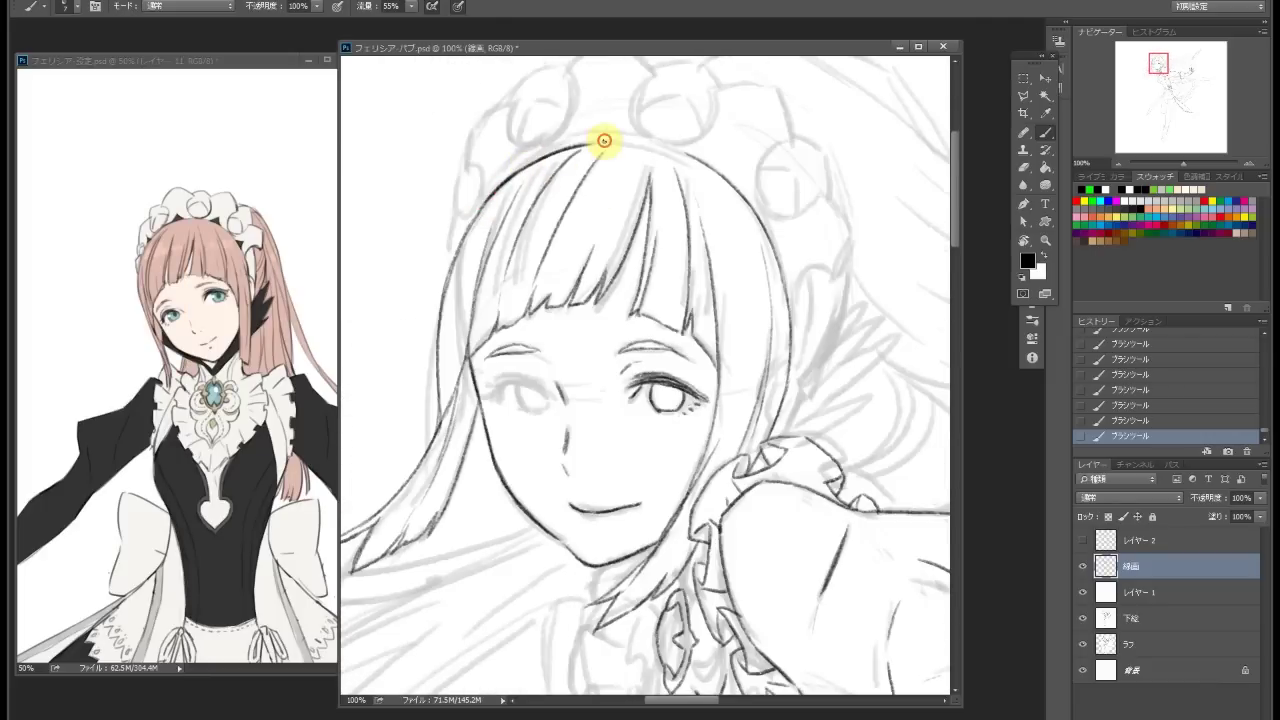
# Redraw the crown line and ink the first rounded folds and peaks of the frilled headdress
pyautogui.scroll(1, 604, 141)
pyautogui.hscroll(1, 604, 141)
pyautogui.scroll(2, 503, 209)
pyautogui.hscroll(1, 503, 209)
pyautogui.hotkey('ctrl', 'alt', 'z')
pyautogui.hotkey('ctrl', 'alt', 'z')
pyautogui.moveTo(534, 163)
pyautogui.mouseDown()
pyautogui.moveTo(570, 119)
pyautogui.moveTo(614, 153)
pyautogui.mouseUp()
pyautogui.moveTo(655, 213)
pyautogui.mouseDown()
pyautogui.moveTo(709, 165)
pyautogui.moveTo(680, 168)
pyautogui.moveTo(730, 167)
pyautogui.mouseUp()
pyautogui.moveTo(747, 217)
pyautogui.mouseDown()
pyautogui.moveTo(714, 255)
pyautogui.moveTo(723, 284)
pyautogui.mouseUp()
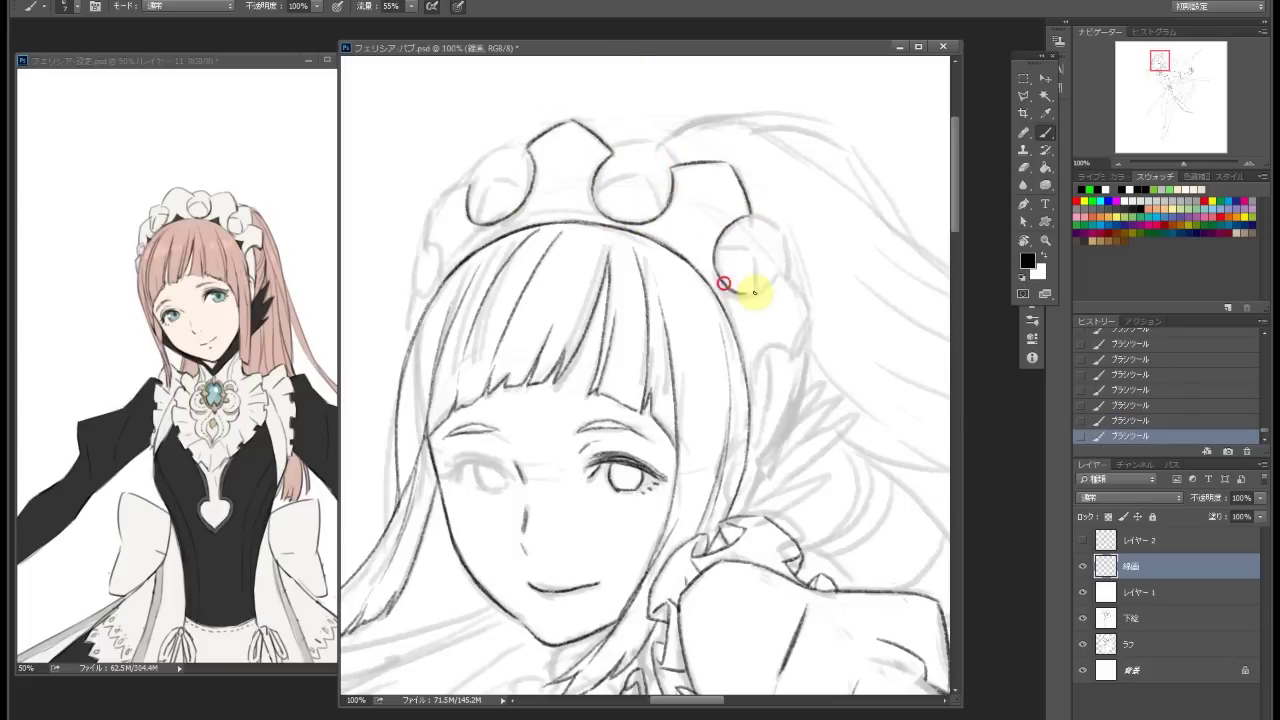
# Complete the headdress frill down both sides of the head, including its circular folds and inner crease lines
pyautogui.scroll(-5, 749, 343)
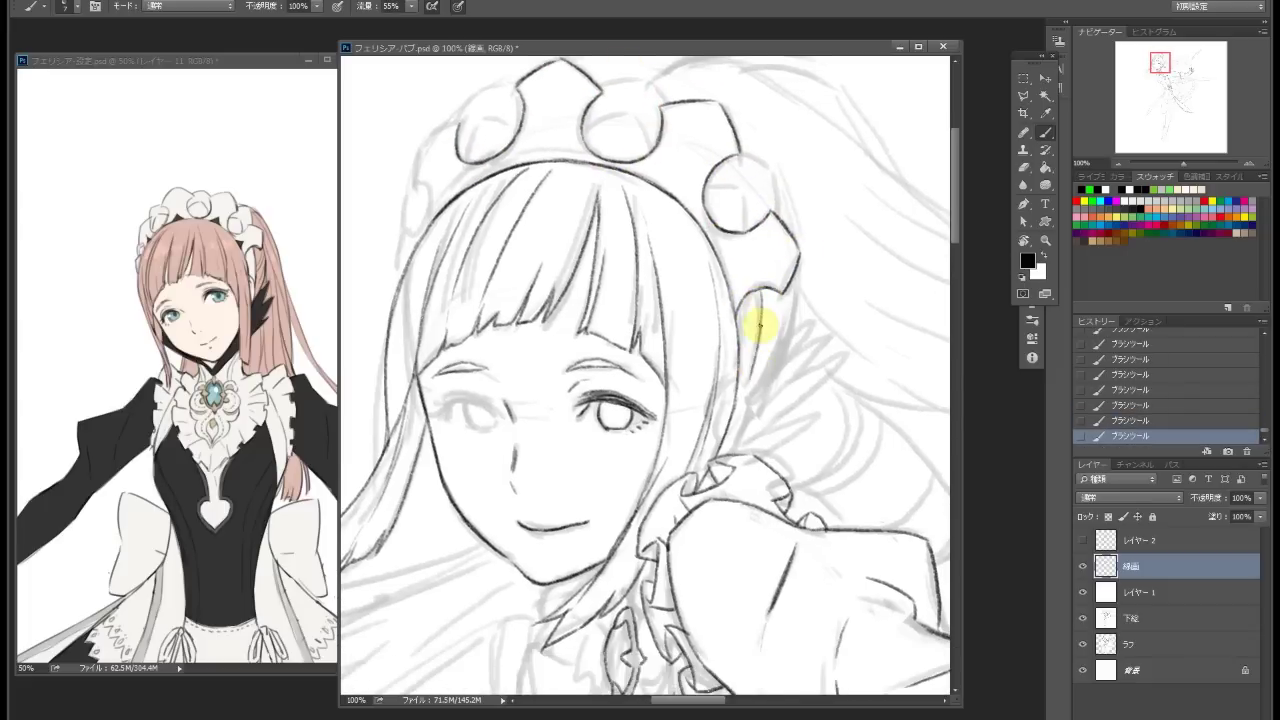
pyautogui.scroll(5, 749, 300)
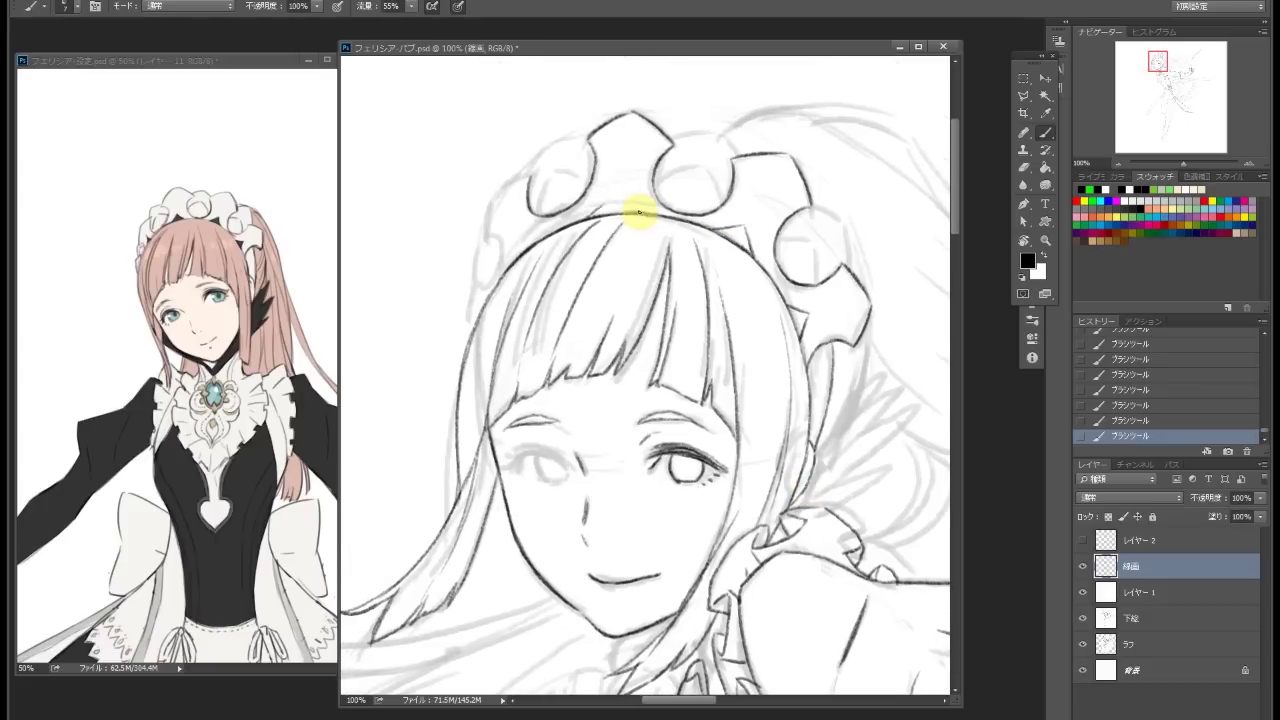
pyautogui.hotkey('ctrl', 'z')
pyautogui.moveTo(467, 330); pyautogui.dragTo(487, 238)
pyautogui.hscroll(5, 722, 165)
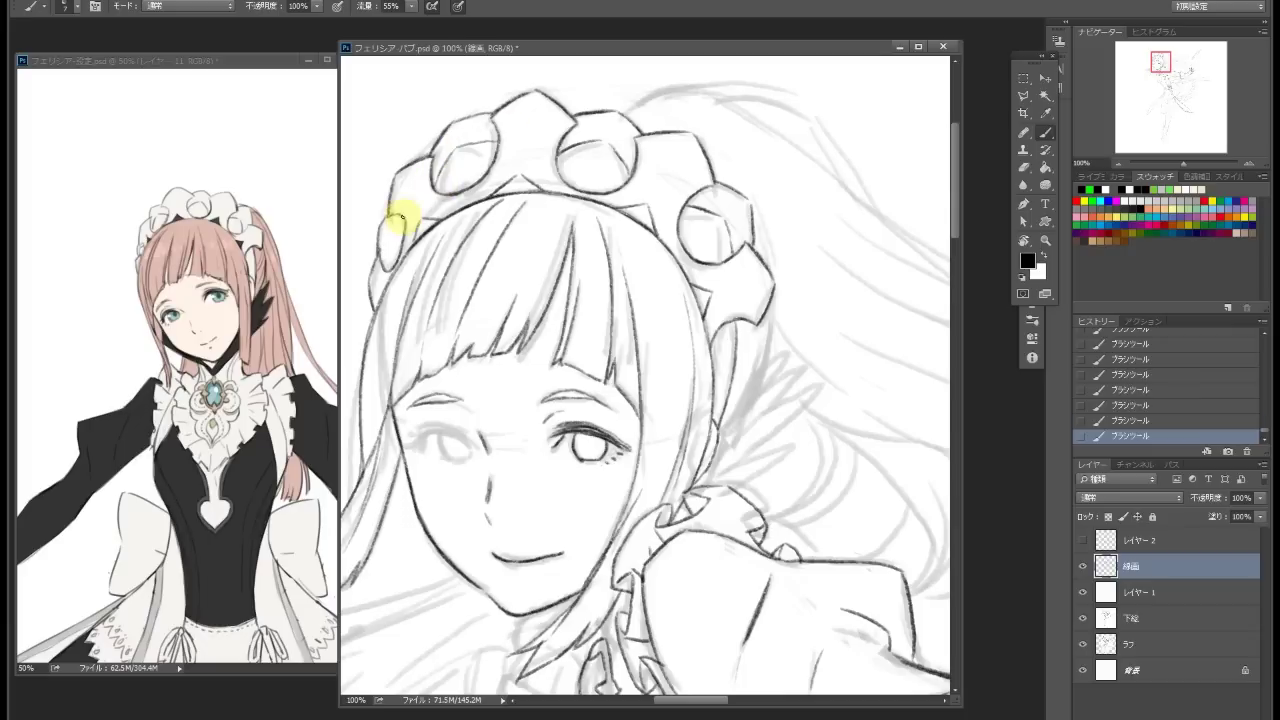
pyautogui.hscroll(-4, 400, 218)
# Ink the second eye with its upper lashes and iris, reworking unsatisfactory strokes
pyautogui.scroll(-7, 450, 250)
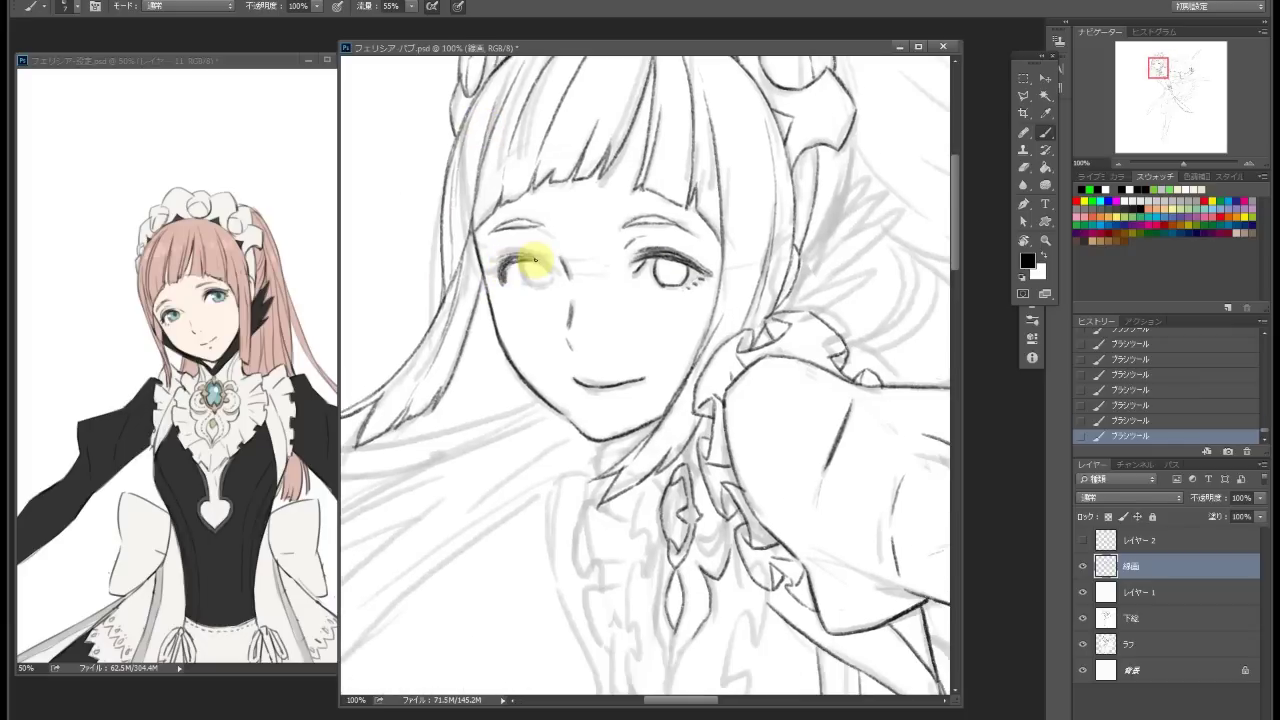
pyautogui.hotkey('ctrl', 'z')
pyautogui.moveTo(534, 286); pyautogui.dragTo(500, 268)
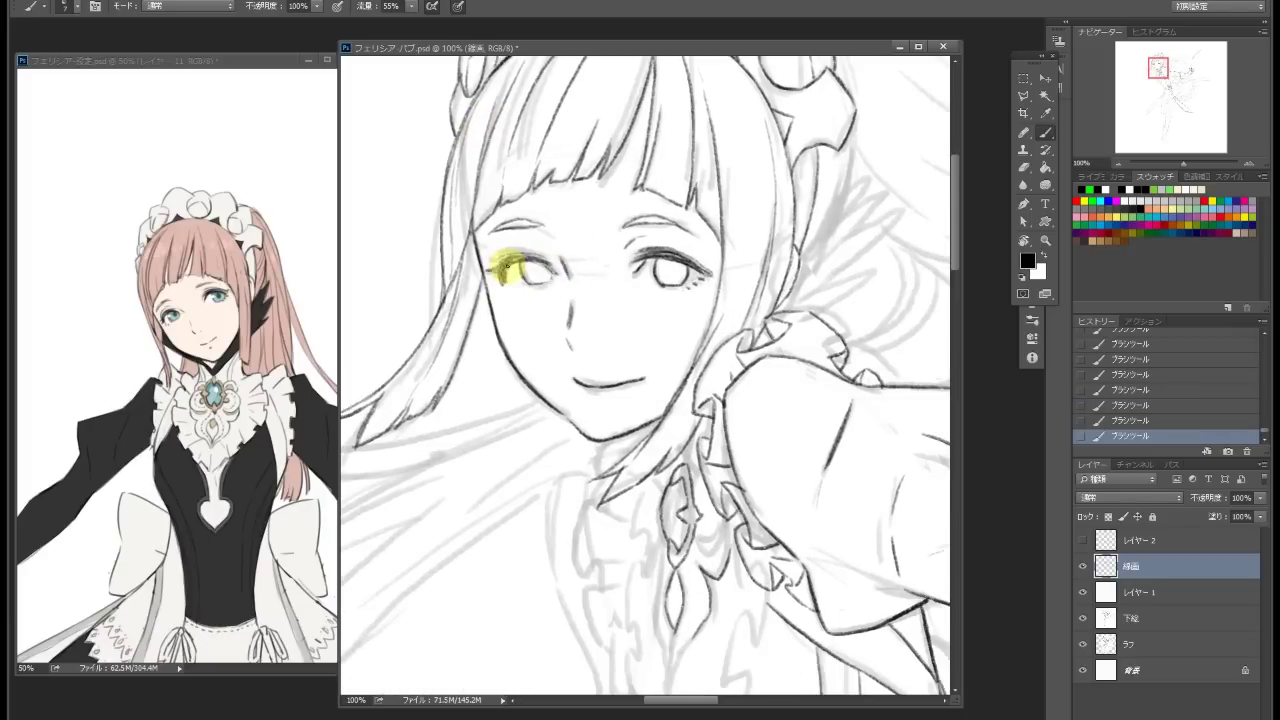
pyautogui.hotkey('ctrl', 'z')
pyautogui.hotkey('ctrl', 'z')
# Ink the hair strands beneath the headdress's lower end and the outer hair edge on the opposite side
pyautogui.hscroll(2, 491, 251)
pyautogui.scroll(4, 737, 229)
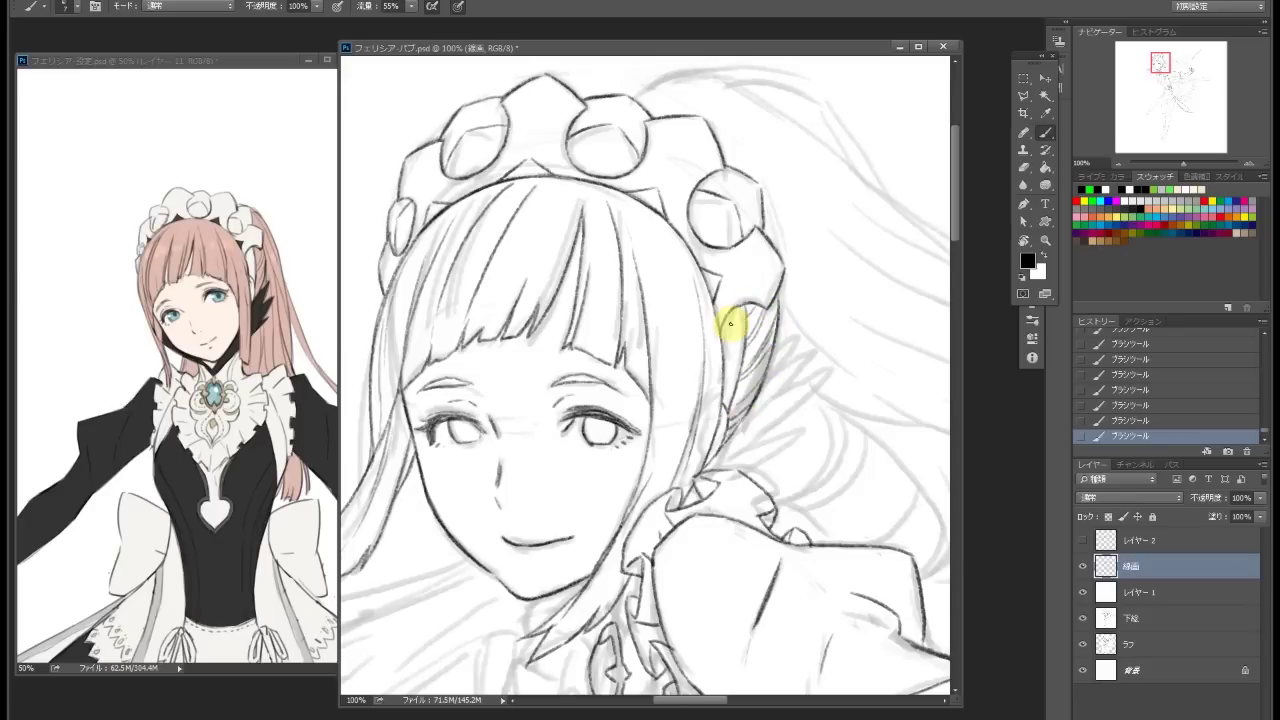
pyautogui.scroll(2, 730, 323)
pyautogui.hscroll(-1, 730, 323)
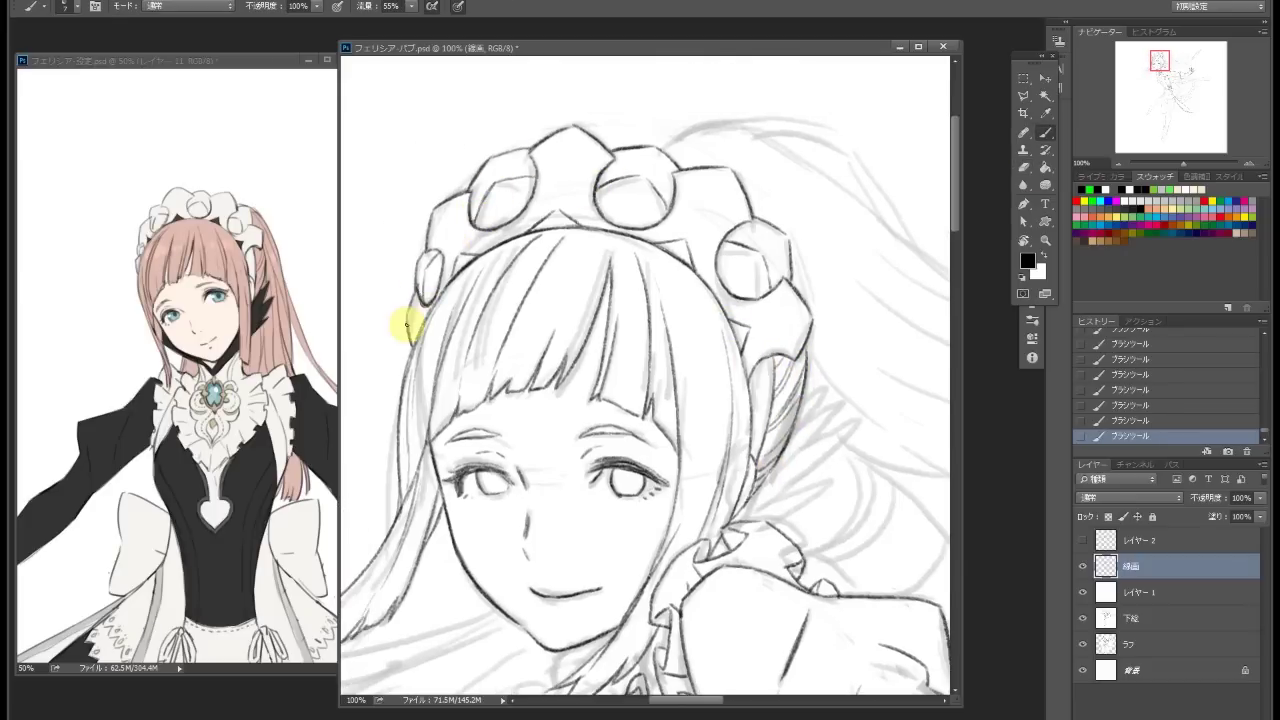
pyautogui.scroll(-4, 710, 255)
pyautogui.hscroll(-3, 710, 255)
# Ink the pointed feather ornament behind the side hair
pyautogui.hscroll(5, 710, 262)
pyautogui.moveTo(780, 205)
pyautogui.mouseDown()
pyautogui.moveTo(729, 250)
pyautogui.moveTo(743, 259)
pyautogui.moveTo(738, 276)
pyautogui.moveTo(688, 305)
pyautogui.mouseUp()
pyautogui.hotkey('ctrl', 'z')
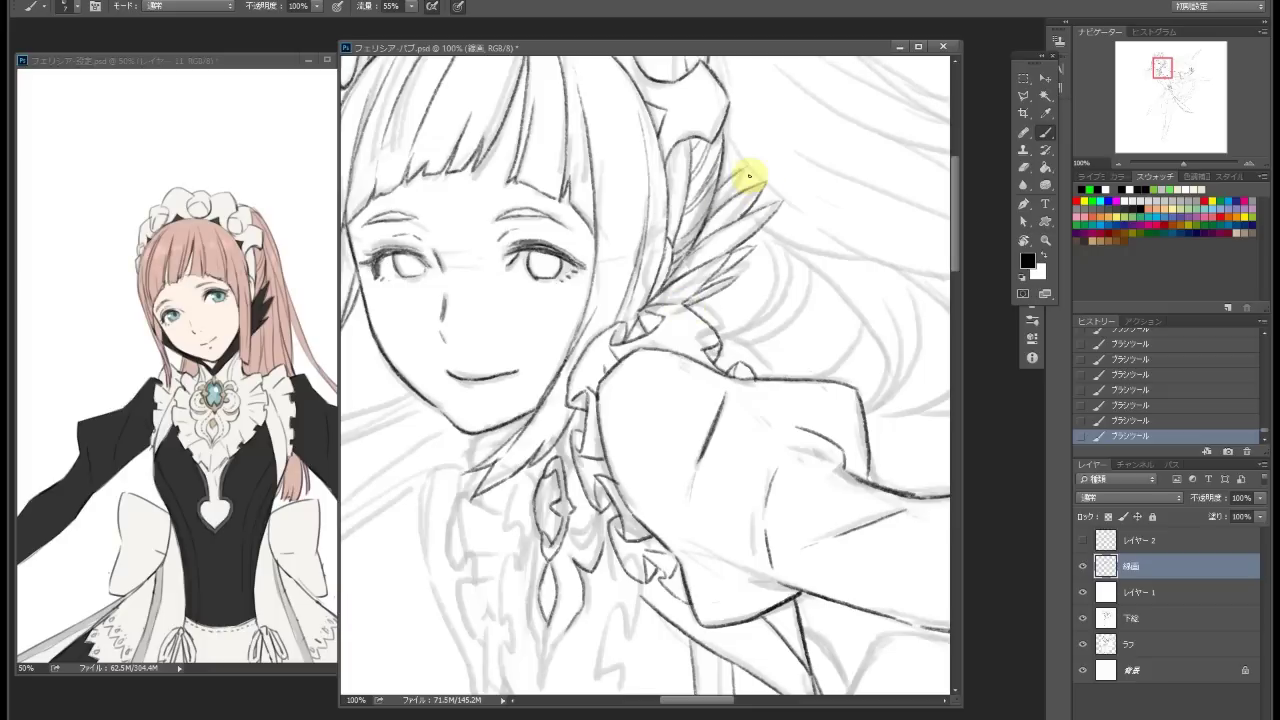
# Ink the chest brooch's scrolled surround and pointed lower pendant, cleaning up its lines with the Eraser
pyautogui.scroll(-4, 730, 250)
pyautogui.hscroll(-2, 720, 286)
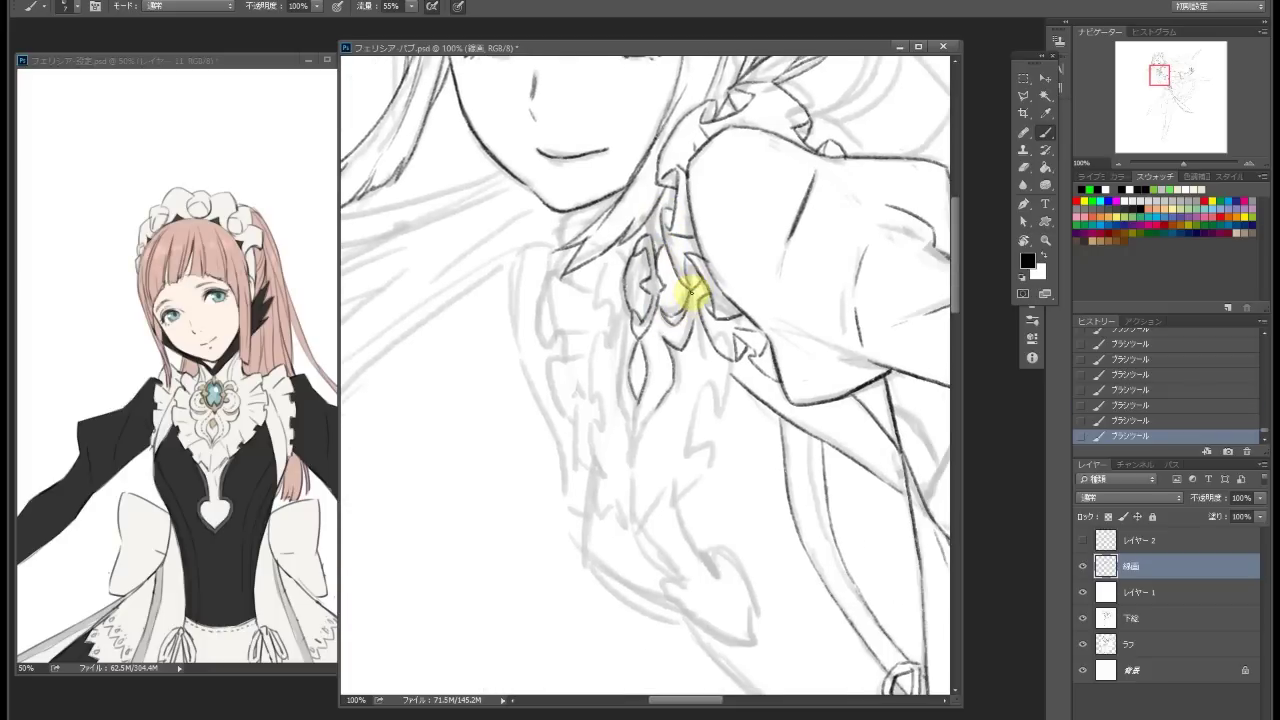
pyautogui.hotkey('ctrl', 'z')
pyautogui.moveTo(614, 257)
pyautogui.mouseDown()
pyautogui.moveTo(608, 309)
pyautogui.moveTo(625, 316)
pyautogui.moveTo(614, 380)
pyautogui.moveTo(645, 425)
pyautogui.mouseUp()
pyautogui.hotkey('ctrl', 'z')
pyautogui.scroll(-2, 614, 380)
pyautogui.hotkey('ctrl', 'z')
pyautogui.press('e')
pyautogui.moveTo(657, 363); pyautogui.dragTo(623, 371)
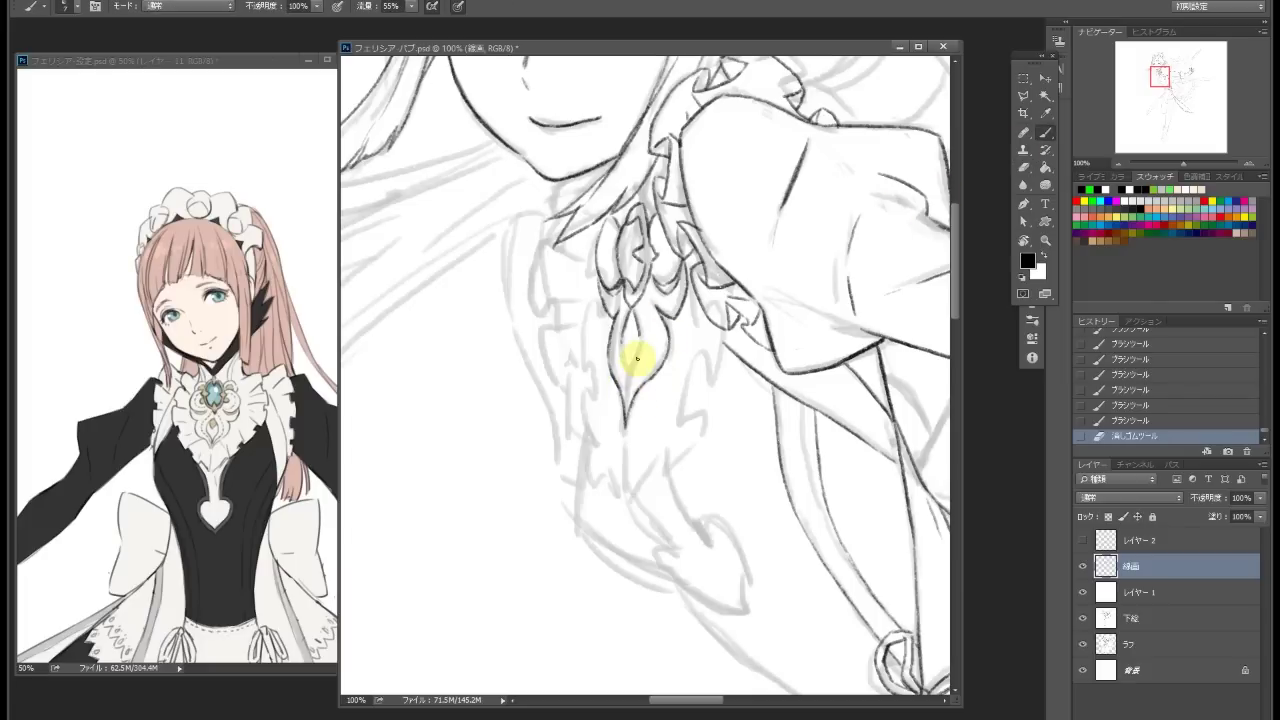
# Ink the chest brooch's inner shapes and the dotted trim along its scrolled surround and pendant, redoing weak strokes
pyautogui.hotkey('ctrl', 'z')
pyautogui.moveTo(608, 280); pyautogui.dragTo(600, 322)
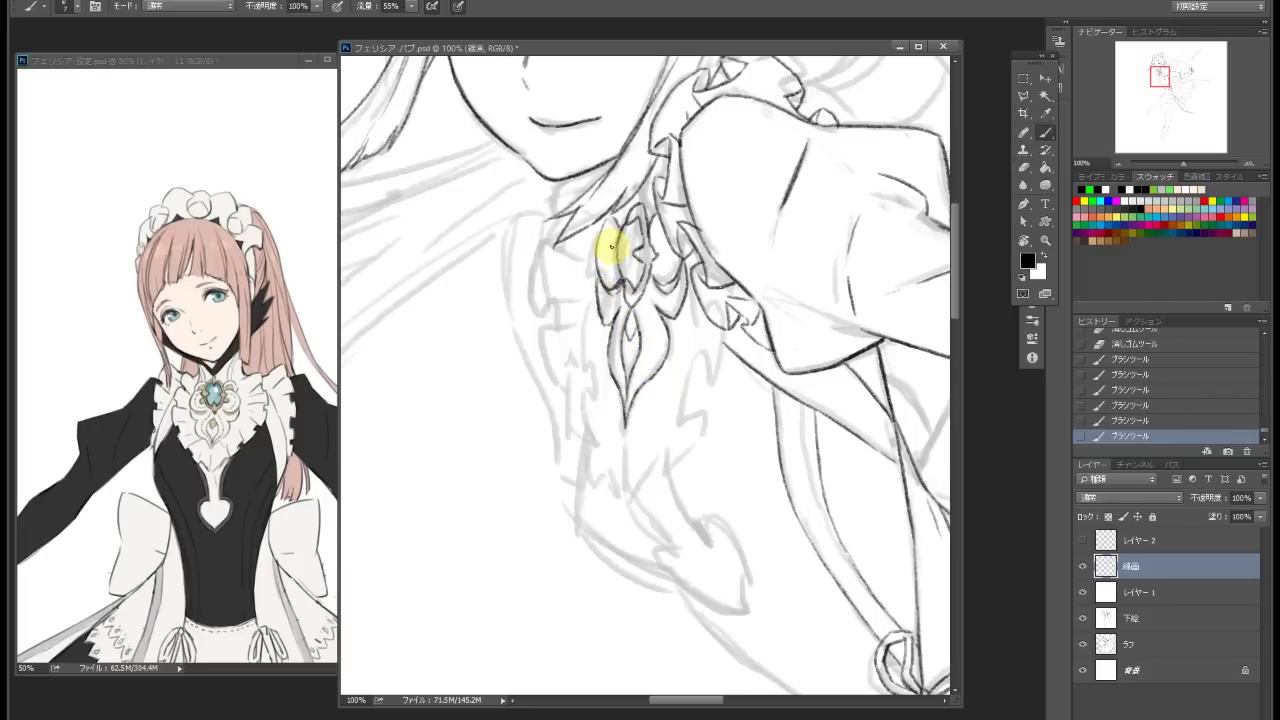
pyautogui.hotkey('ctrl', 'z')
pyautogui.moveTo(663, 249); pyautogui.dragTo(608, 251)
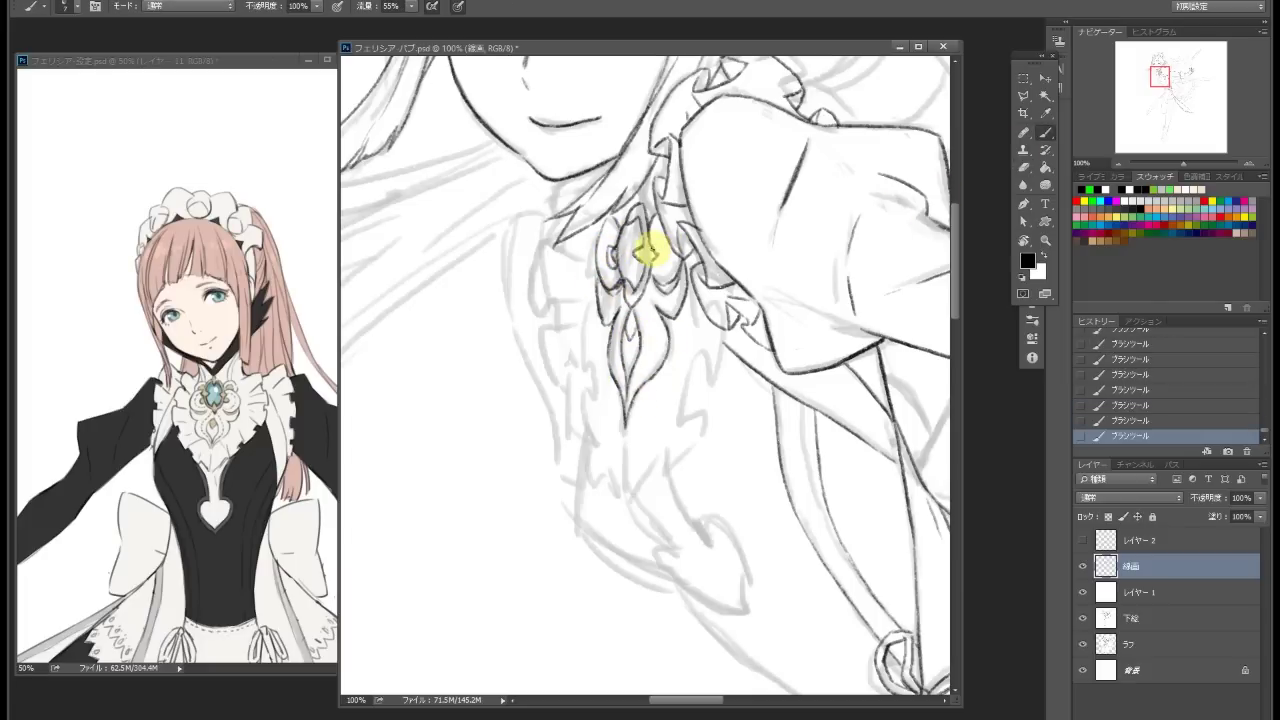
pyautogui.moveTo(636, 268); pyautogui.dragTo(630, 211)
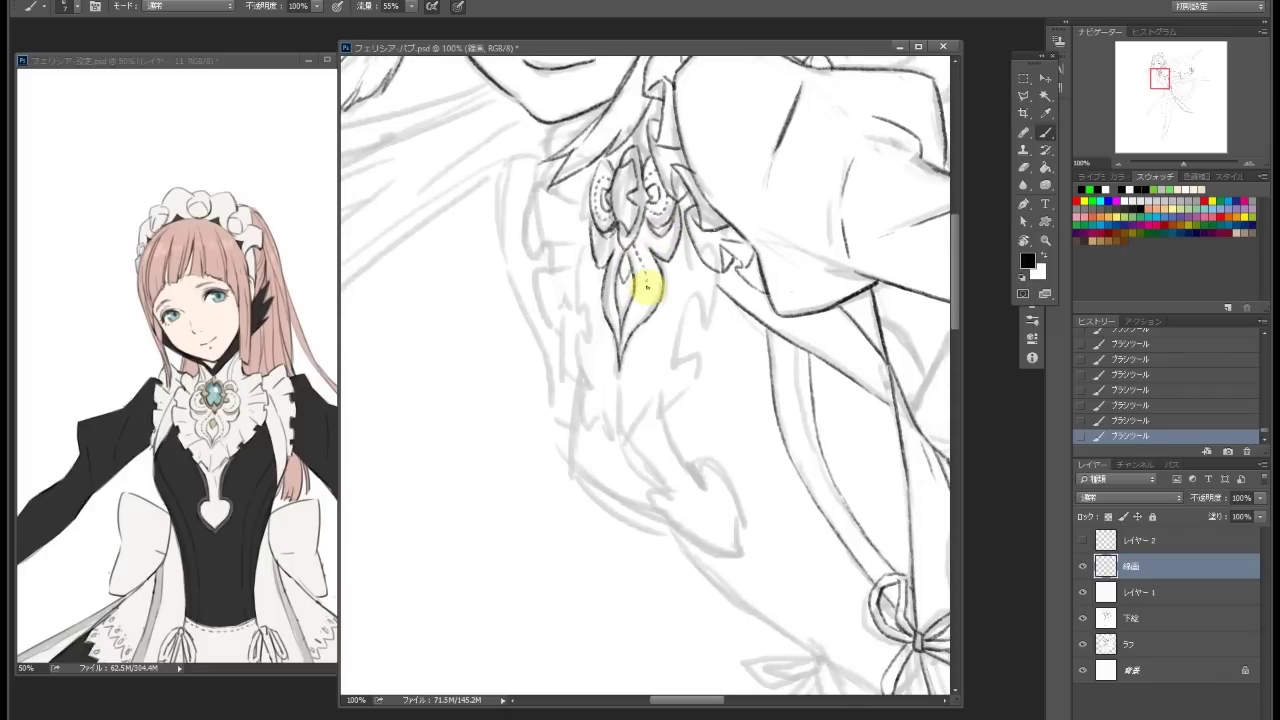
pyautogui.scroll(3, 610, 313)
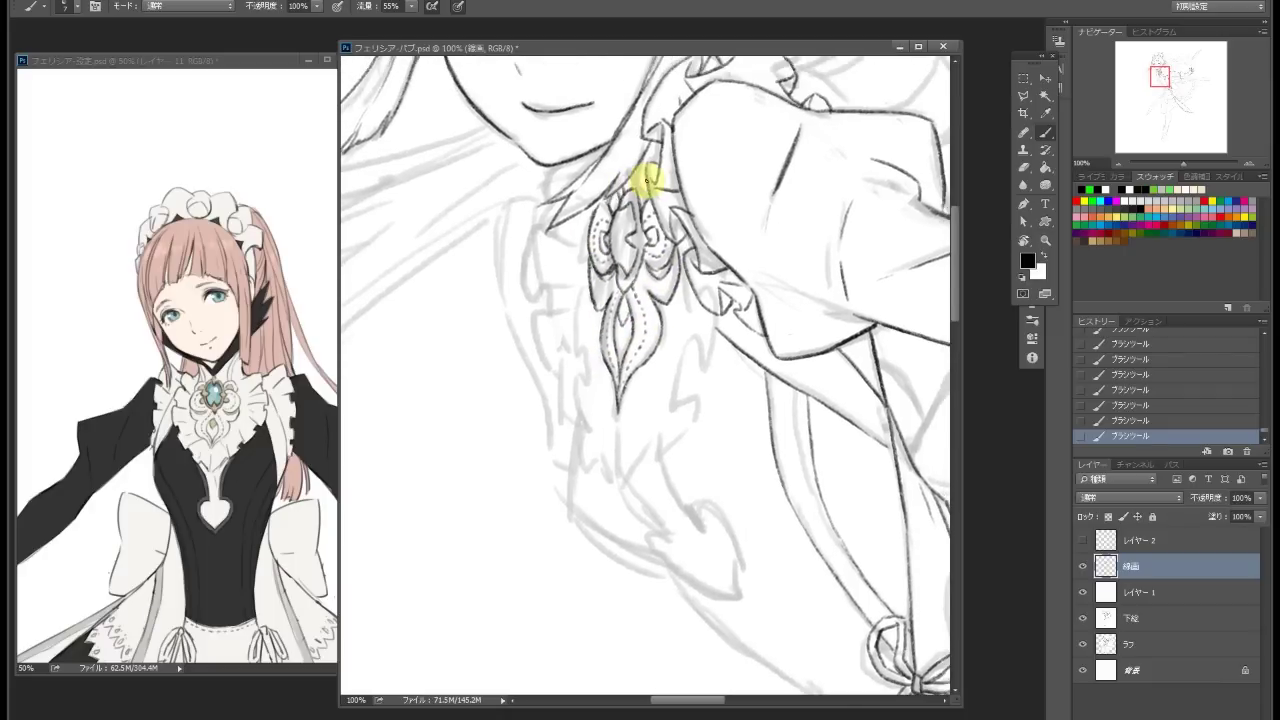
pyautogui.moveTo(623, 153); pyautogui.dragTo(647, 145)
# Ink the pointed jabot ruffles beneath and beside the brooch pendant
pyautogui.moveTo(694, 408); pyautogui.dragTo(605, 290)
pyautogui.moveTo(572, 367); pyautogui.dragTo(588, 348)
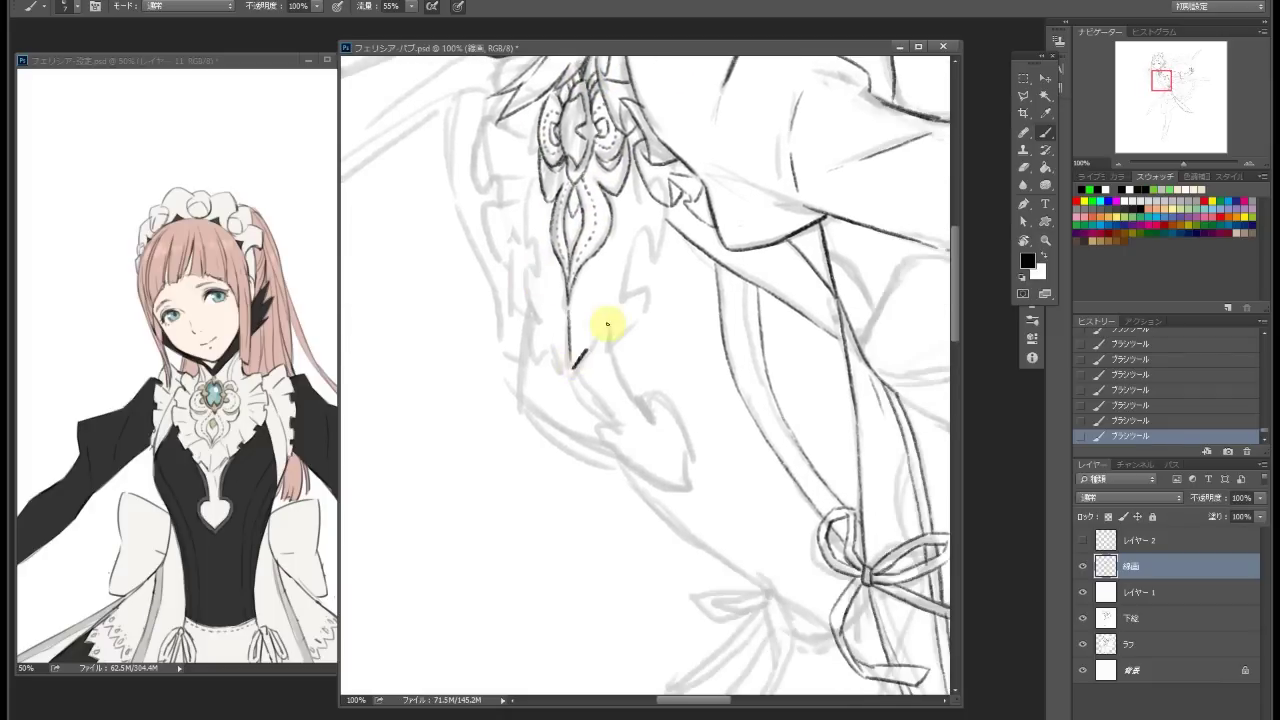
pyautogui.moveTo(652, 281); pyautogui.dragTo(657, 214)
pyautogui.moveTo(614, 250)
pyautogui.mouseDown()
pyautogui.moveTo(657, 200)
pyautogui.moveTo(612, 205)
pyautogui.moveTo(634, 192)
pyautogui.mouseUp()
pyautogui.moveTo(540, 313); pyautogui.dragTo(536, 296)
pyautogui.moveTo(575, 226); pyautogui.dragTo(597, 276)
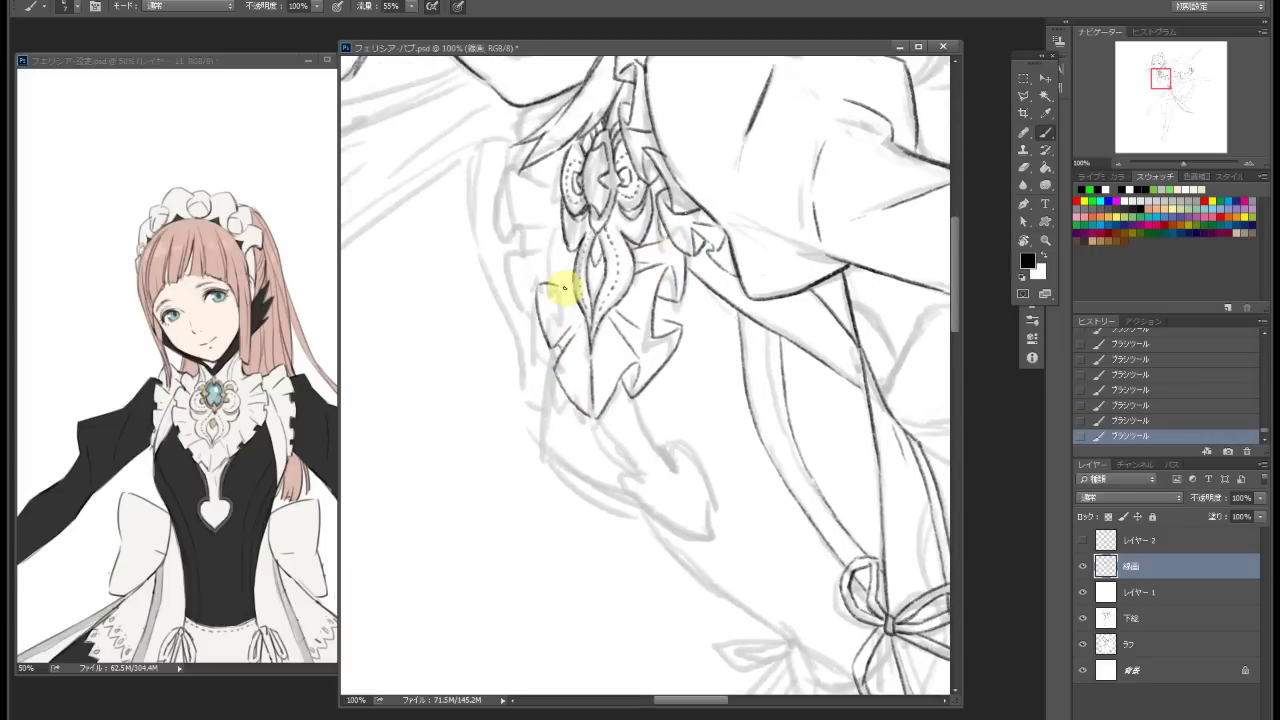
# Ink the jabot's outer ruffles and the bodice contour beside them, undoing an unsatisfactory stroke
pyautogui.moveTo(526, 215)
pyautogui.mouseDown()
pyautogui.moveTo(709, 220)
pyautogui.moveTo(586, 277)
pyautogui.moveTo(529, 189)
pyautogui.moveTo(551, 237)
pyautogui.moveTo(549, 337)
pyautogui.moveTo(723, 320)
pyautogui.moveTo(600, 330)
pyautogui.mouseUp()
pyautogui.moveTo(536, 305)
pyautogui.mouseDown()
pyautogui.moveTo(531, 349)
pyautogui.moveTo(480, 360)
pyautogui.mouseUp()
pyautogui.moveTo(480, 360); pyautogui.dragTo(650, 475)
pyautogui.moveTo(650, 475); pyautogui.dragTo(672, 487)
pyautogui.hotkey('ctrl', 'z')
# Ink the heart-tipped ornament below the jabot, reworking its outline over the bodice front
pyautogui.moveTo(468, 265)
pyautogui.mouseDown()
pyautogui.moveTo(523, 320)
pyautogui.moveTo(524, 347)
pyautogui.moveTo(543, 363)
pyautogui.moveTo(600, 375)
pyautogui.moveTo(563, 371)
pyautogui.moveTo(629, 434)
pyautogui.mouseUp()
pyautogui.hotkey('ctrl', 'z')
pyautogui.hotkey('ctrl', 'z')
pyautogui.hotkey('ctrl', 'z')
pyautogui.hotkey('ctrl', 'z')
pyautogui.moveTo(580, 346); pyautogui.dragTo(620, 352)
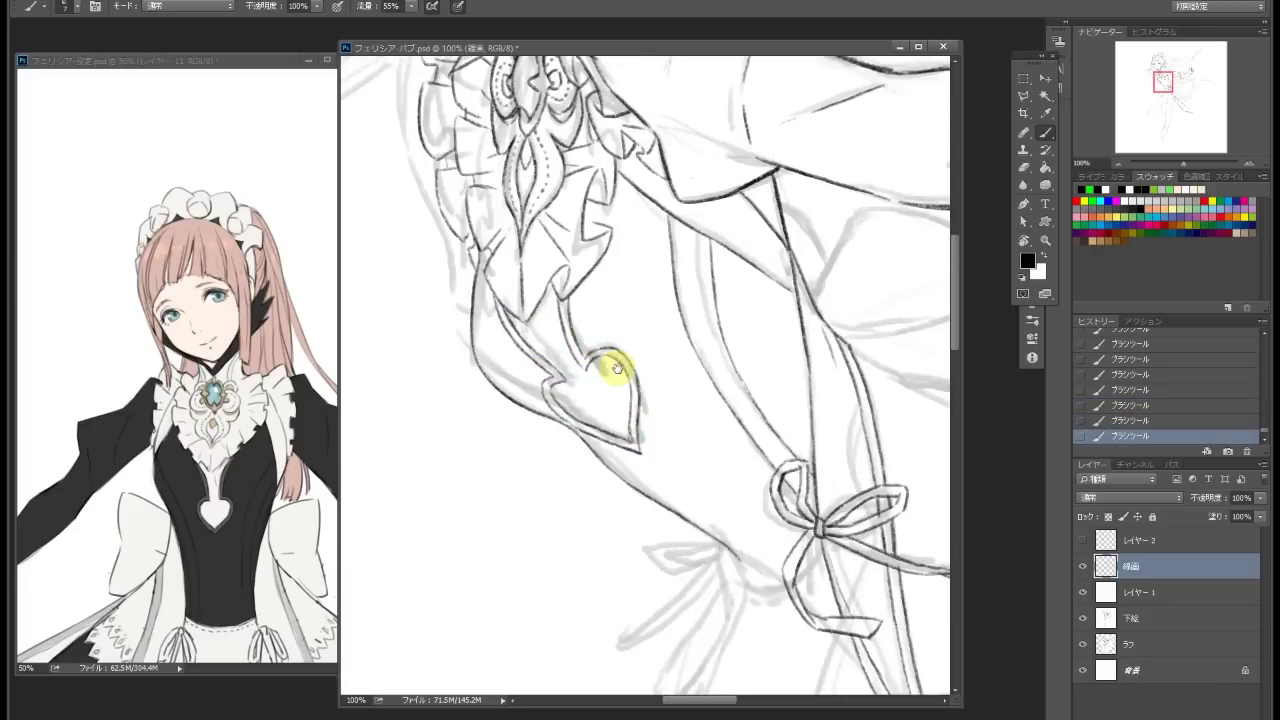
pyautogui.moveTo(617, 368); pyautogui.dragTo(751, 497)
# Ink the loops of the large back bow beneath the outstretched sleeve, replacing an unsatisfactory stroke
pyautogui.moveTo(490, 215); pyautogui.dragTo(560, 490)
pyautogui.moveTo(560, 490); pyautogui.dragTo(590, 670)
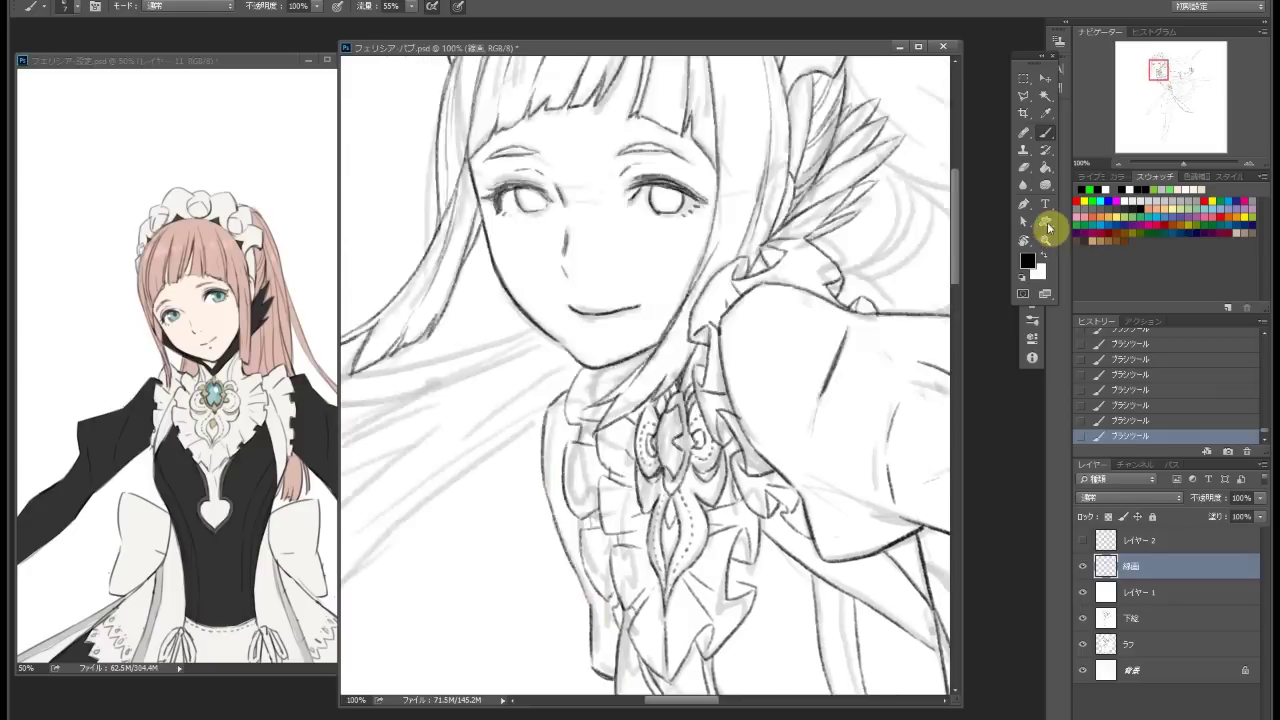
pyautogui.scroll(-3, 729, 306)
pyautogui.scroll(2, 586, 277)
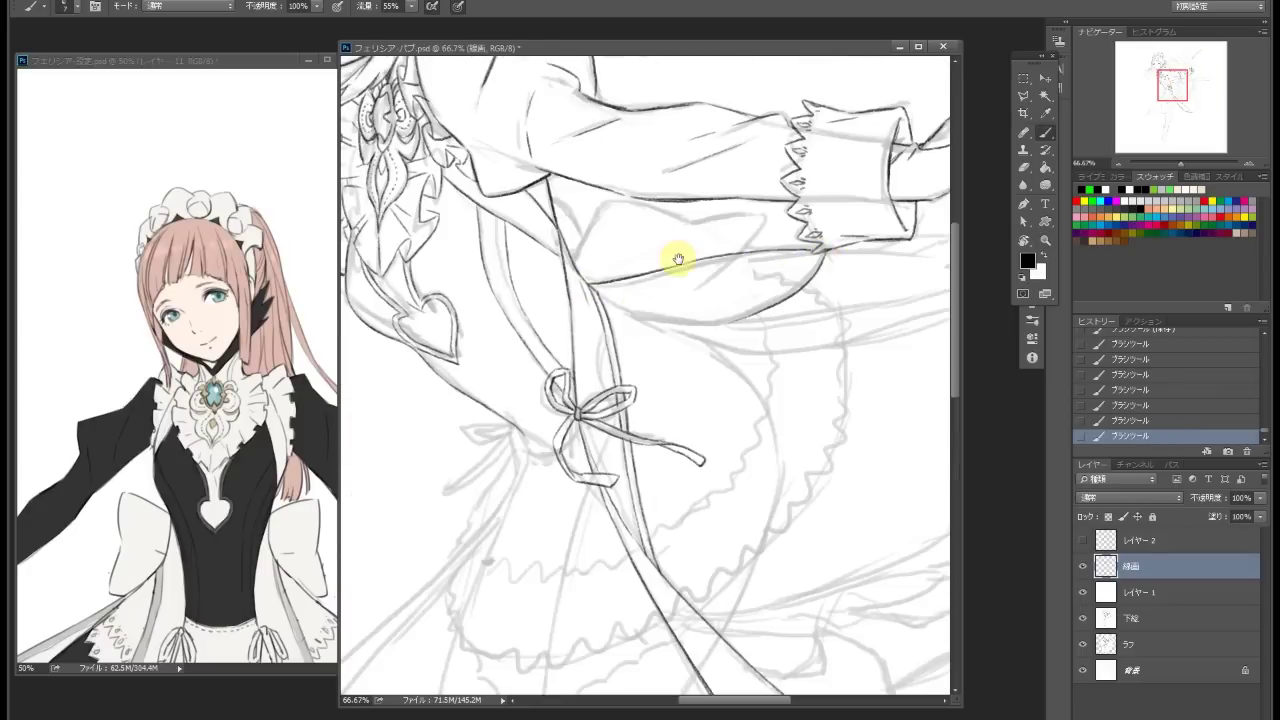
pyautogui.scroll(-2, 680, 261)
pyautogui.scroll(1, 526, 243)
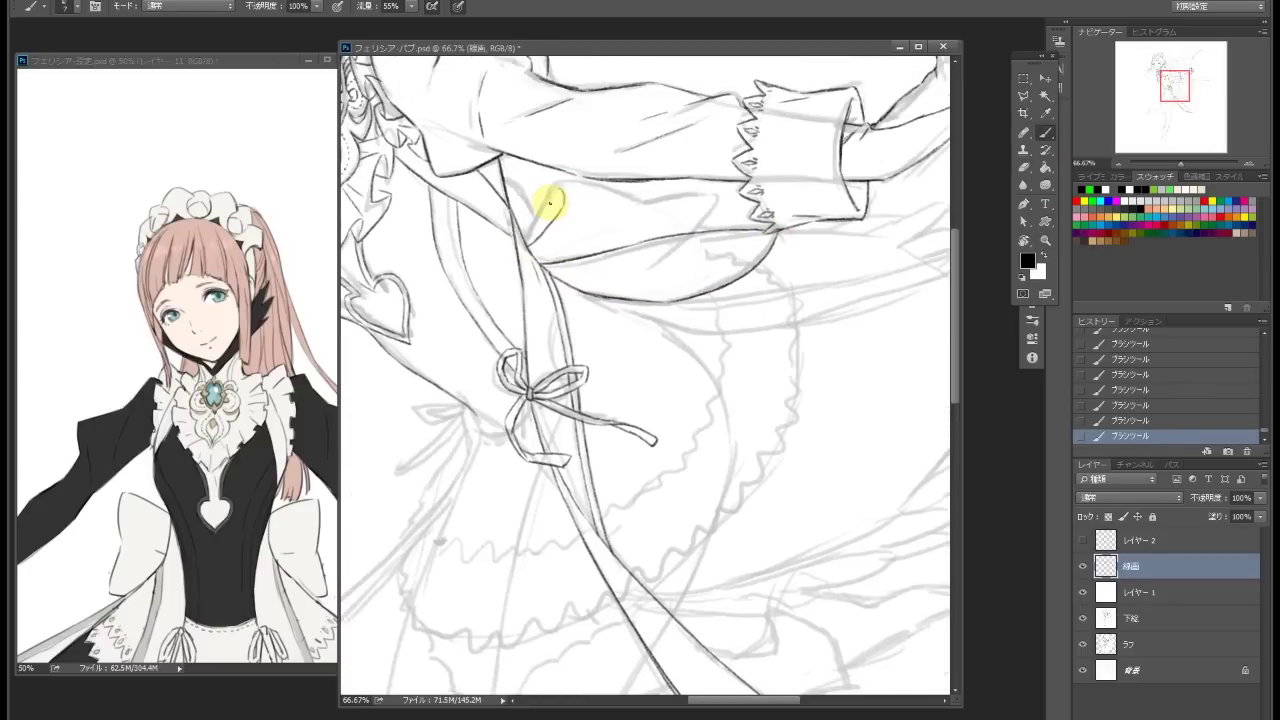
pyautogui.hotkey('ctrl', 'z')
pyautogui.moveTo(718, 212); pyautogui.dragTo(588, 202)
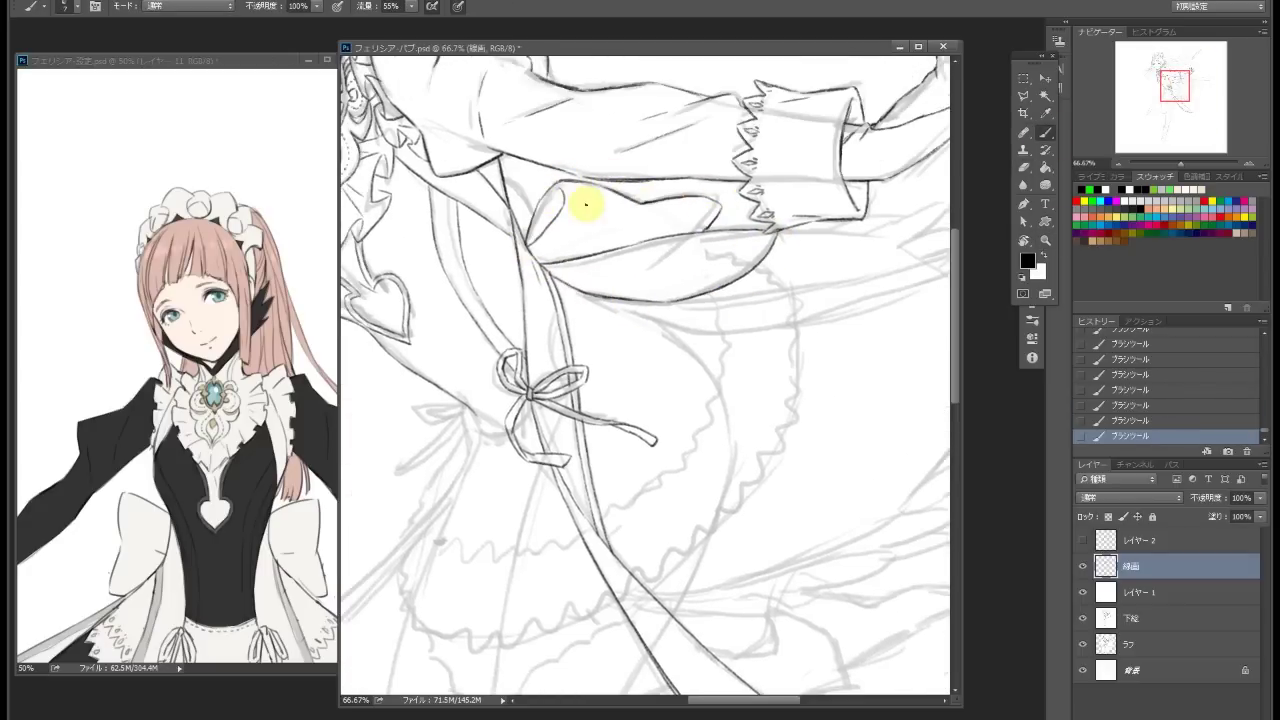
# Ink the apron's waist edge and the loops of the small ribbon bow at the far hip
pyautogui.scroll(-3, 650, 270)
pyautogui.hscroll(-3, 536, 322)
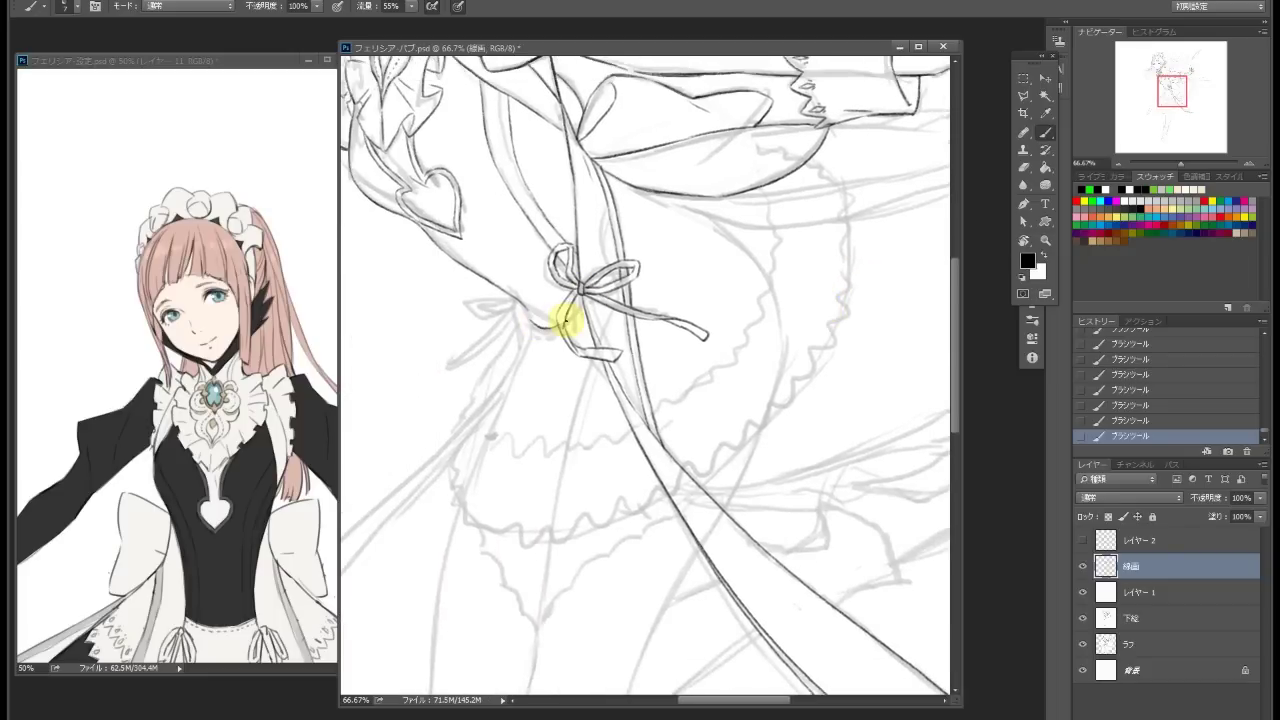
pyautogui.scroll(-3, 566, 325)
pyautogui.scroll(4, 586, 286)
pyautogui.hscroll(-1, 560, 310)
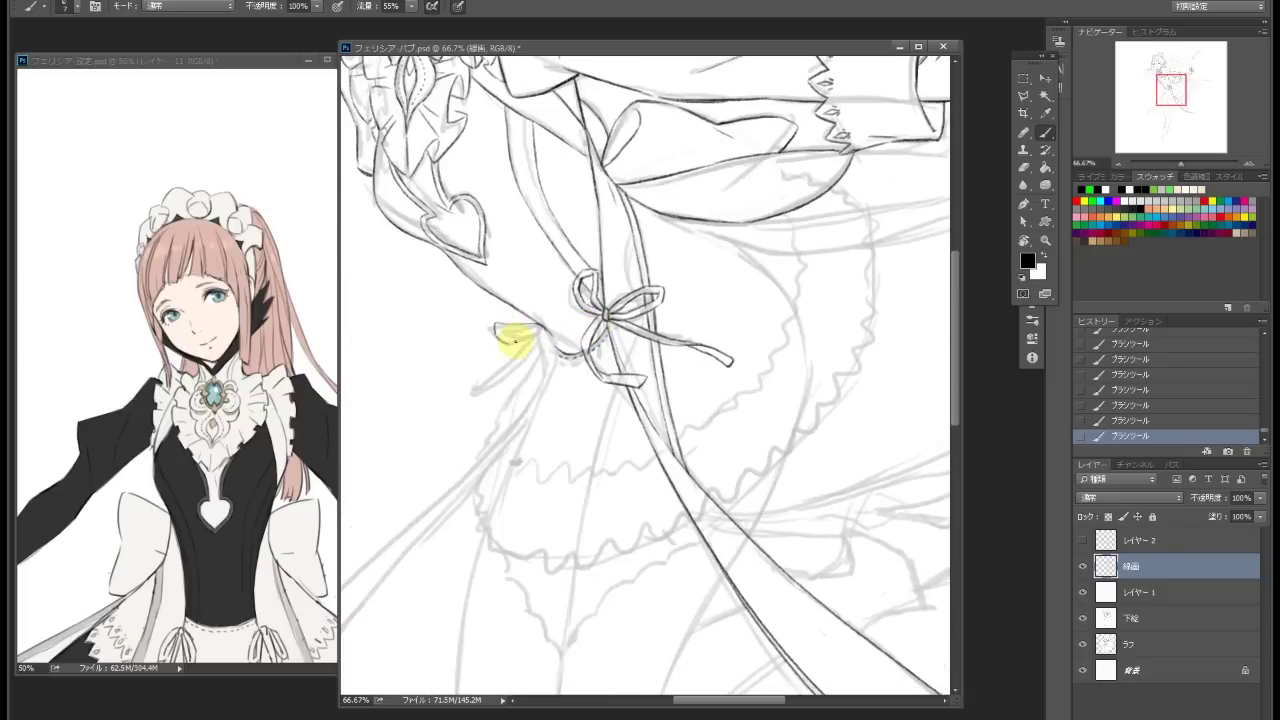
pyautogui.moveTo(530, 330); pyautogui.dragTo(520, 320)
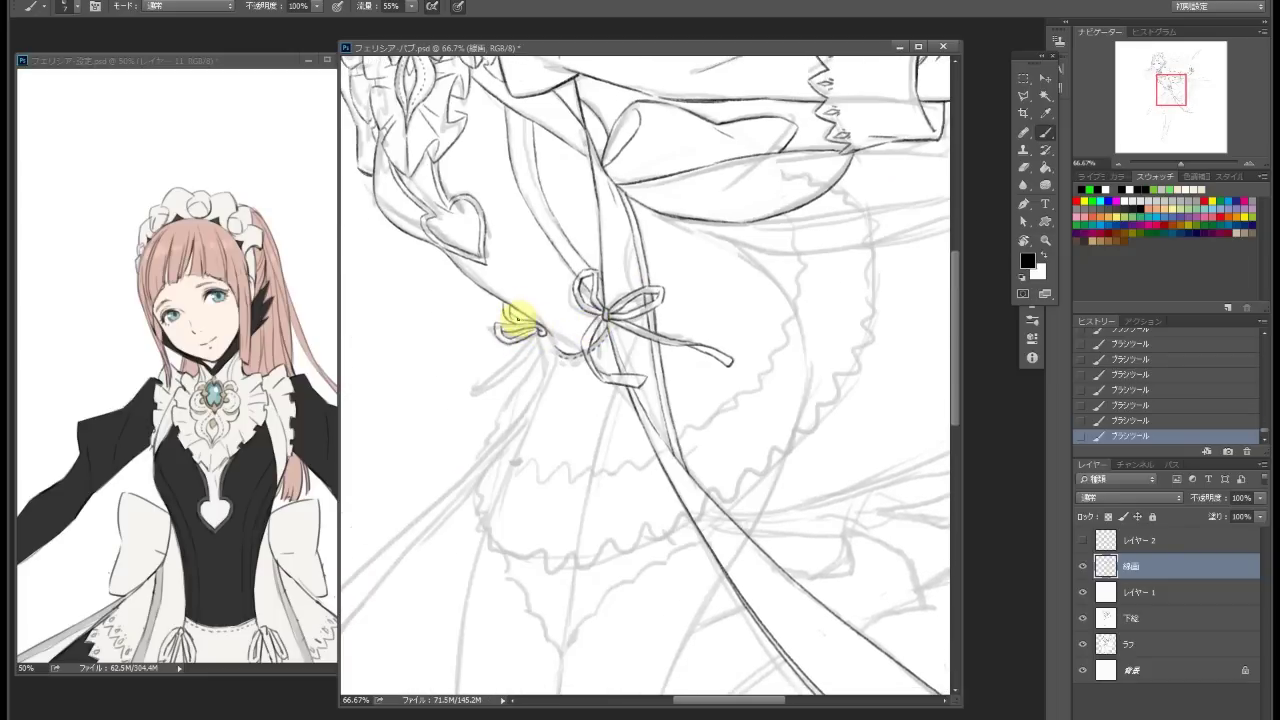
# Ink the outer edge of the long sash trailing from the far hip down to its pointed tip
pyautogui.scroll(-2, 520, 320)
pyautogui.hscroll(-3, 550, 320)
pyautogui.scroll(-1, 560, 298)
pyautogui.scroll(-3, 600, 251)
pyautogui.hscroll(-2, 600, 251)
pyautogui.moveTo(350, 665)
pyautogui.mouseDown()
pyautogui.moveTo(457, 571)
pyautogui.moveTo(748, 160)
pyautogui.moveTo(712, 255)
pyautogui.mouseUp()
pyautogui.scroll(1, 737, 171)
pyautogui.scroll(-3, 491, 474)
pyautogui.hscroll(-2, 460, 510)
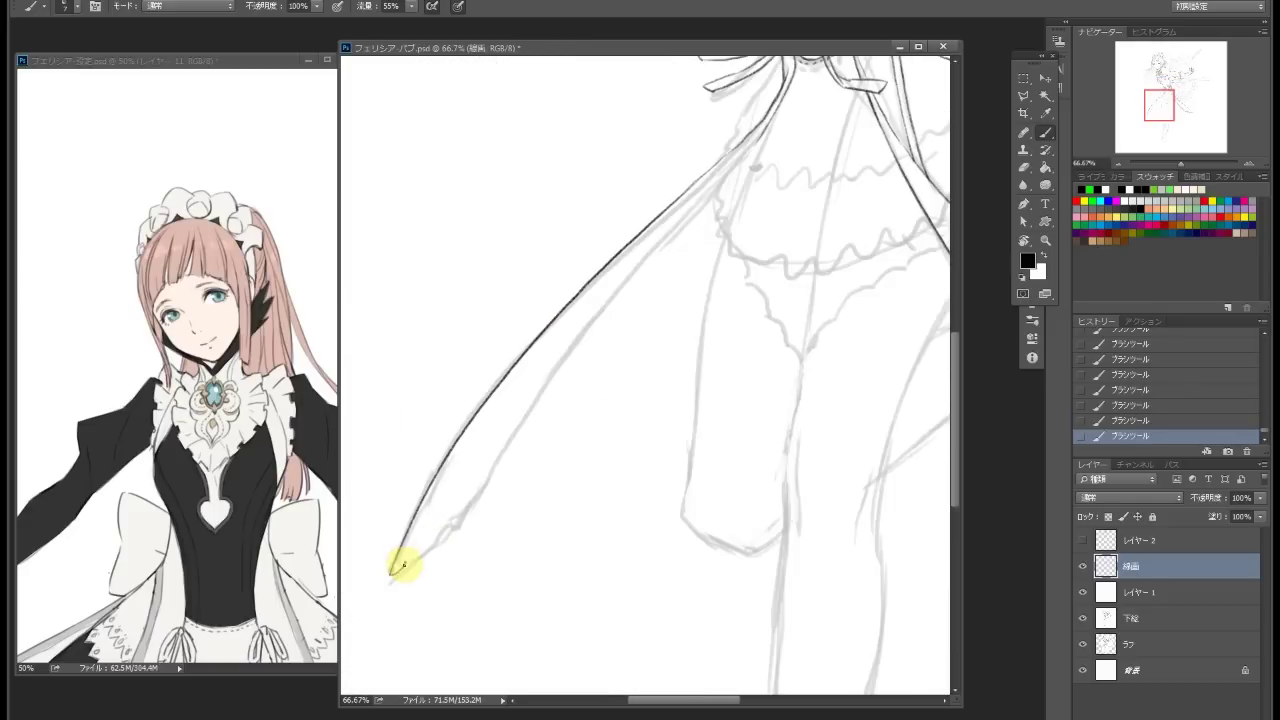
# Ink the inner edge of the long sash trailing from the far hip and undo unsatisfactory strokes
pyautogui.hscroll(5, 404, 564)
pyautogui.hscroll(-7, 729, 457)
pyautogui.scroll(-2, 729, 457)
pyautogui.scroll(-1, 560, 423)
pyautogui.scroll(2, 565, 325)
pyautogui.hscroll(2, 457, 429)
pyautogui.scroll(1, 457, 429)
pyautogui.moveTo(486, 408)
pyautogui.mouseDown()
pyautogui.moveTo(657, 194)
pyautogui.moveTo(640, 200)
pyautogui.mouseUp()
pyautogui.hscroll(1, 683, 157)
pyautogui.moveTo(580, 414)
pyautogui.mouseDown()
pyautogui.moveTo(634, 423)
pyautogui.moveTo(571, 289)
pyautogui.mouseUp()
pyautogui.moveTo(460, 385)
pyautogui.mouseDown()
pyautogui.moveTo(374, 417)
pyautogui.moveTo(566, 257)
pyautogui.moveTo(623, 234)
pyautogui.moveTo(634, 306)
pyautogui.moveTo(508, 302)
pyautogui.mouseUp()
pyautogui.hotkey('ctrl', 'z')
pyautogui.hotkey('ctrl', 'z')
# Ink the sash streaming below the outstretched hand, with its pointed tip and wavy hem line, undoing weak strokes
pyautogui.moveTo(724, 220)
pyautogui.mouseDown()
pyautogui.moveTo(531, 191)
pyautogui.moveTo(583, 229)
pyautogui.moveTo(651, 206)
pyautogui.moveTo(811, 297)
pyautogui.moveTo(617, 371)
pyautogui.moveTo(586, 366)
pyautogui.moveTo(864, 290)
pyautogui.moveTo(589, 394)
pyautogui.moveTo(903, 271)
pyautogui.moveTo(577, 409)
pyautogui.moveTo(545, 343)
pyautogui.moveTo(862, 287)
pyautogui.mouseUp()
pyautogui.moveTo(724, 256); pyautogui.dragTo(850, 268)
pyautogui.press('b')
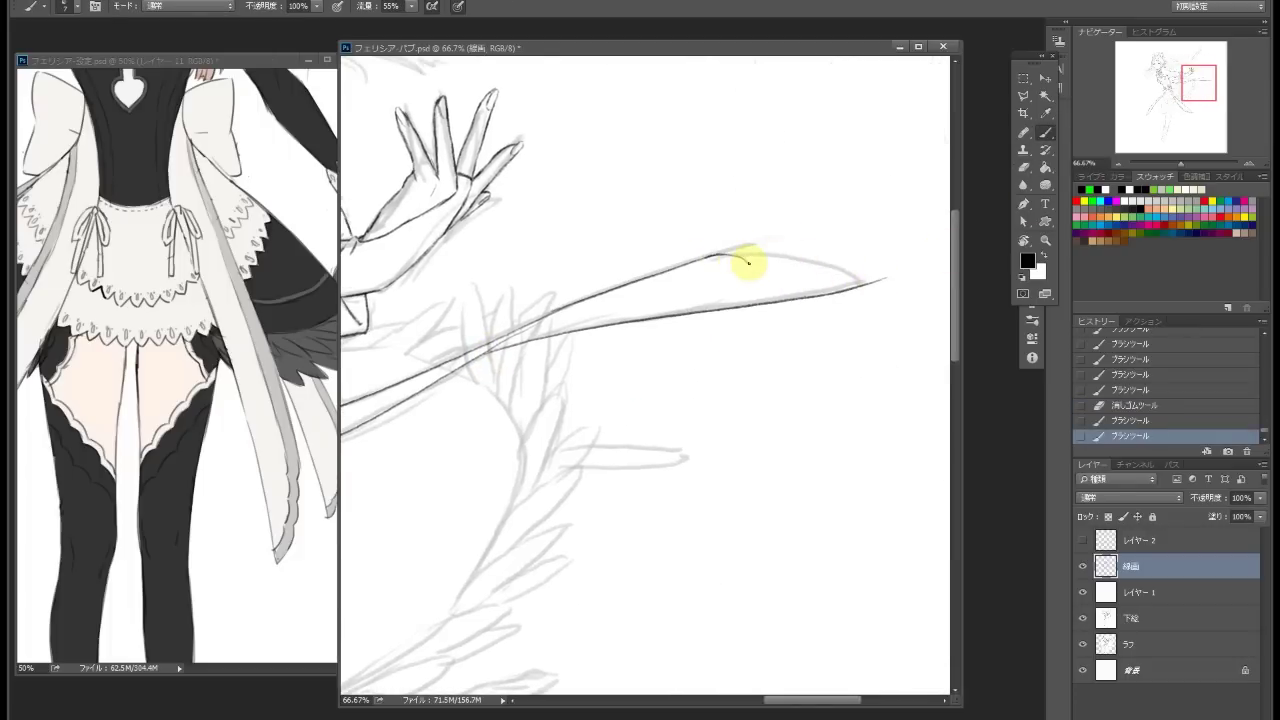
pyautogui.moveTo(690, 272); pyautogui.dragTo(762, 300)
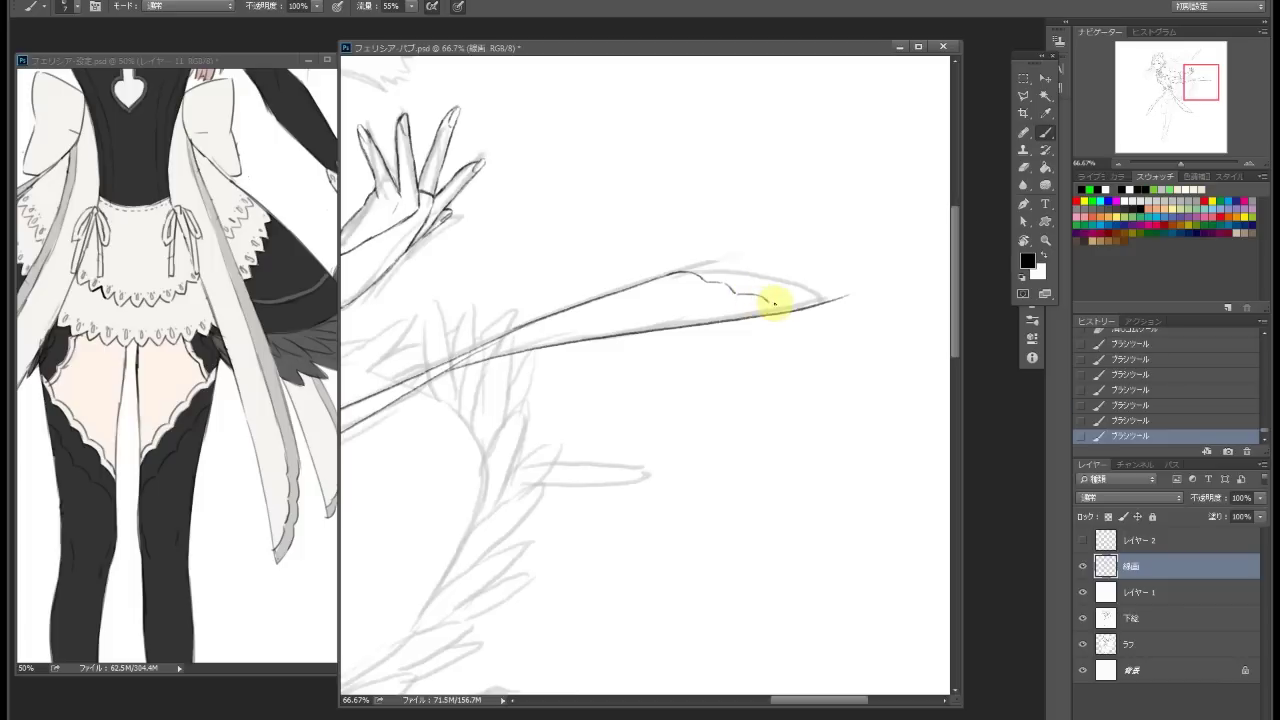
pyautogui.moveTo(765, 349)
pyautogui.mouseDown()
pyautogui.moveTo(694, 380)
pyautogui.moveTo(731, 371)
pyautogui.moveTo(685, 405)
pyautogui.moveTo(703, 343)
pyautogui.moveTo(860, 315)
pyautogui.mouseUp()
pyautogui.hotkey('ctrl', 'z')
pyautogui.hotkey('ctrl', 'z')
# Ink the zigzag lace trim along the apron's upper tier
pyautogui.moveTo(634, 334)
pyautogui.mouseDown()
pyautogui.moveTo(729, 177)
pyautogui.moveTo(637, 344)
pyautogui.mouseUp()
pyautogui.moveTo(690, 281); pyautogui.dragTo(694, 306)
pyautogui.moveTo(694, 306)
pyautogui.mouseDown()
pyautogui.moveTo(588, 325)
pyautogui.moveTo(623, 344)
pyautogui.moveTo(653, 331)
pyautogui.moveTo(692, 339)
pyautogui.moveTo(727, 310)
pyautogui.moveTo(845, 275)
pyautogui.moveTo(527, 333)
pyautogui.mouseUp()
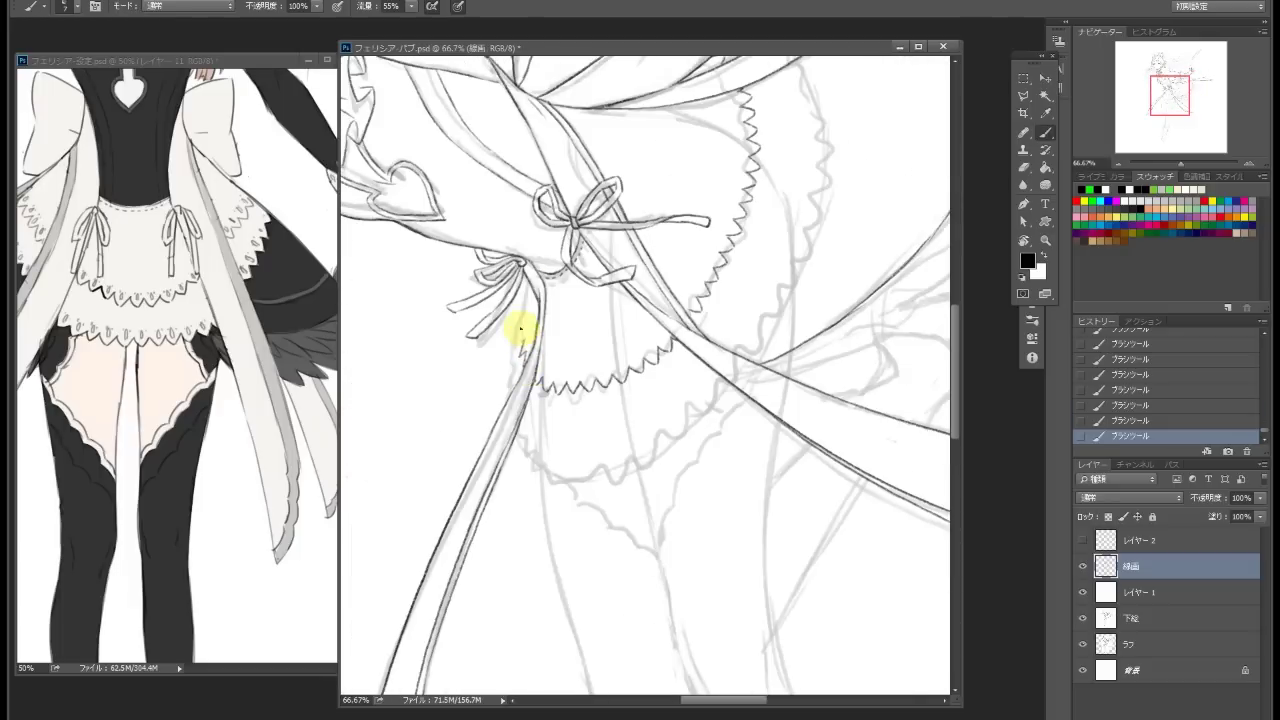
# Ink the zigzag lace hem of the apron's lower tier, stepping back over unsatisfactory strokes
pyautogui.moveTo(552, 456); pyautogui.dragTo(508, 426)
pyautogui.moveTo(508, 407)
pyautogui.mouseDown()
pyautogui.moveTo(537, 443)
pyautogui.moveTo(537, 423)
pyautogui.mouseUp()
pyautogui.moveTo(618, 415)
pyautogui.mouseDown()
pyautogui.moveTo(578, 399)
pyautogui.moveTo(523, 325)
pyautogui.mouseUp()
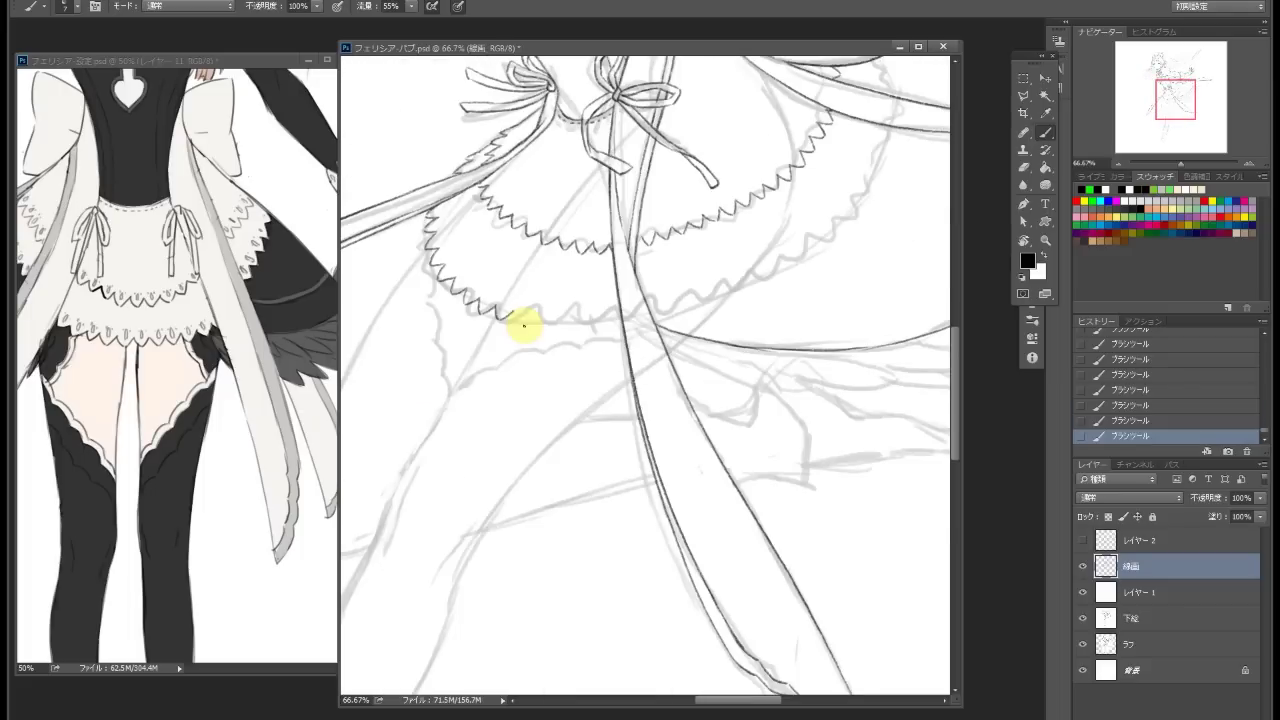
pyautogui.moveTo(622, 308); pyautogui.dragTo(563, 348)
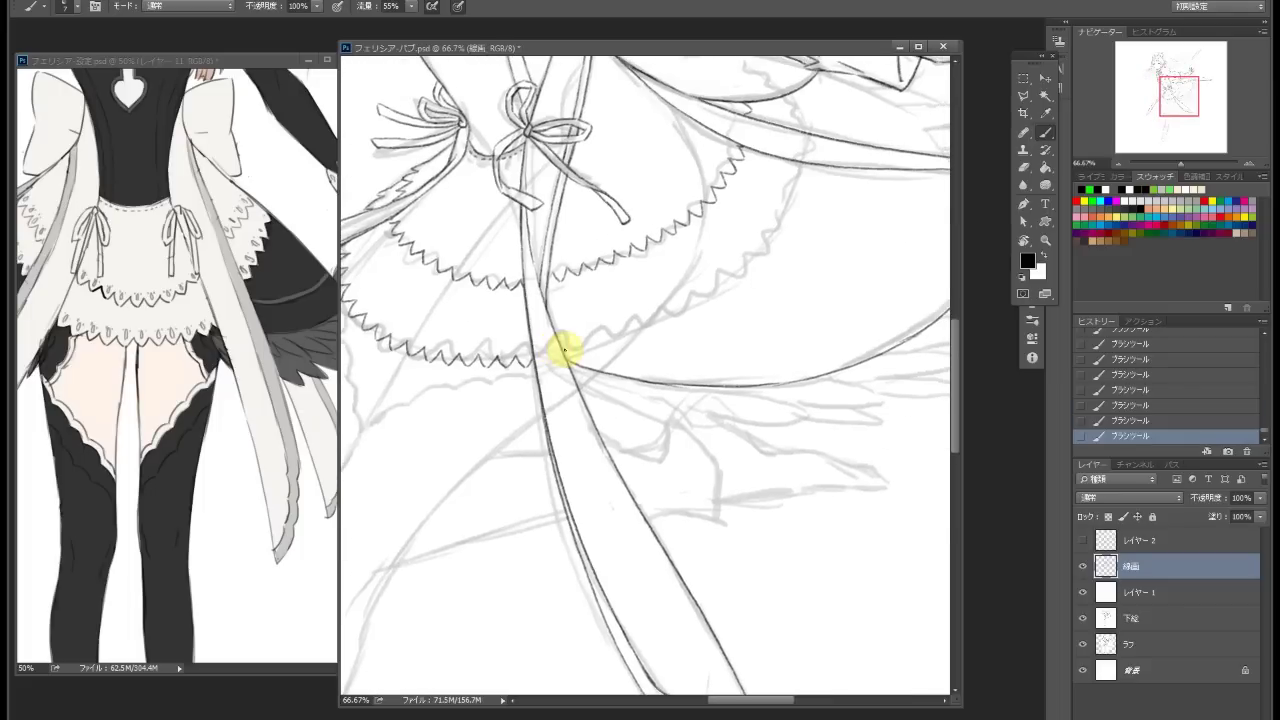
pyautogui.moveTo(649, 330); pyautogui.dragTo(561, 347)
pyautogui.moveTo(690, 308)
pyautogui.mouseDown()
pyautogui.moveTo(733, 243)
pyautogui.moveTo(681, 383)
pyautogui.moveTo(852, 293)
pyautogui.moveTo(577, 190)
pyautogui.moveTo(664, 410)
pyautogui.moveTo(603, 241)
pyautogui.moveTo(598, 272)
pyautogui.moveTo(664, 206)
pyautogui.moveTo(640, 240)
pyautogui.mouseUp()
pyautogui.hotkey('ctrl', 'alt', 'z')
pyautogui.hotkey('ctrl', 'alt', 'z')
# Ink the inner and outer contours of the standing leg from the thigh down to the boot cuff
pyautogui.scroll(-1, 598, 285)
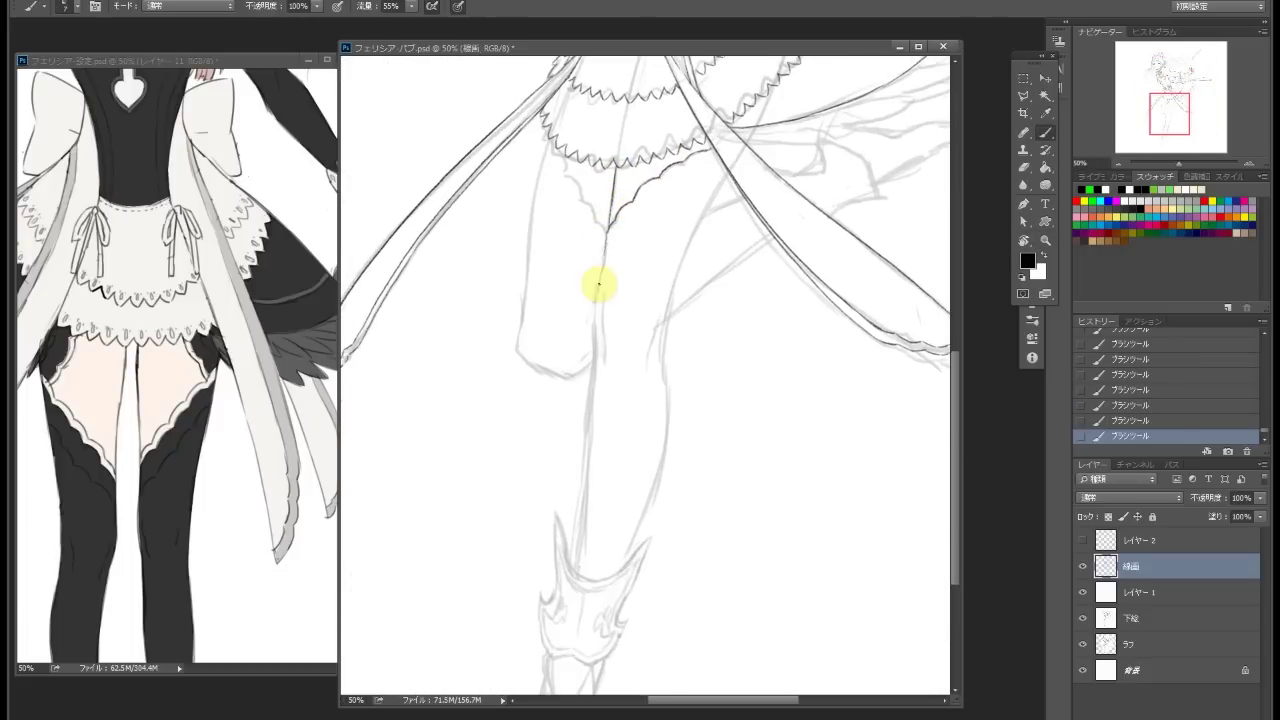
pyautogui.moveTo(600, 318); pyautogui.dragTo(794, 251)
pyautogui.moveTo(586, 349); pyautogui.dragTo(580, 444)
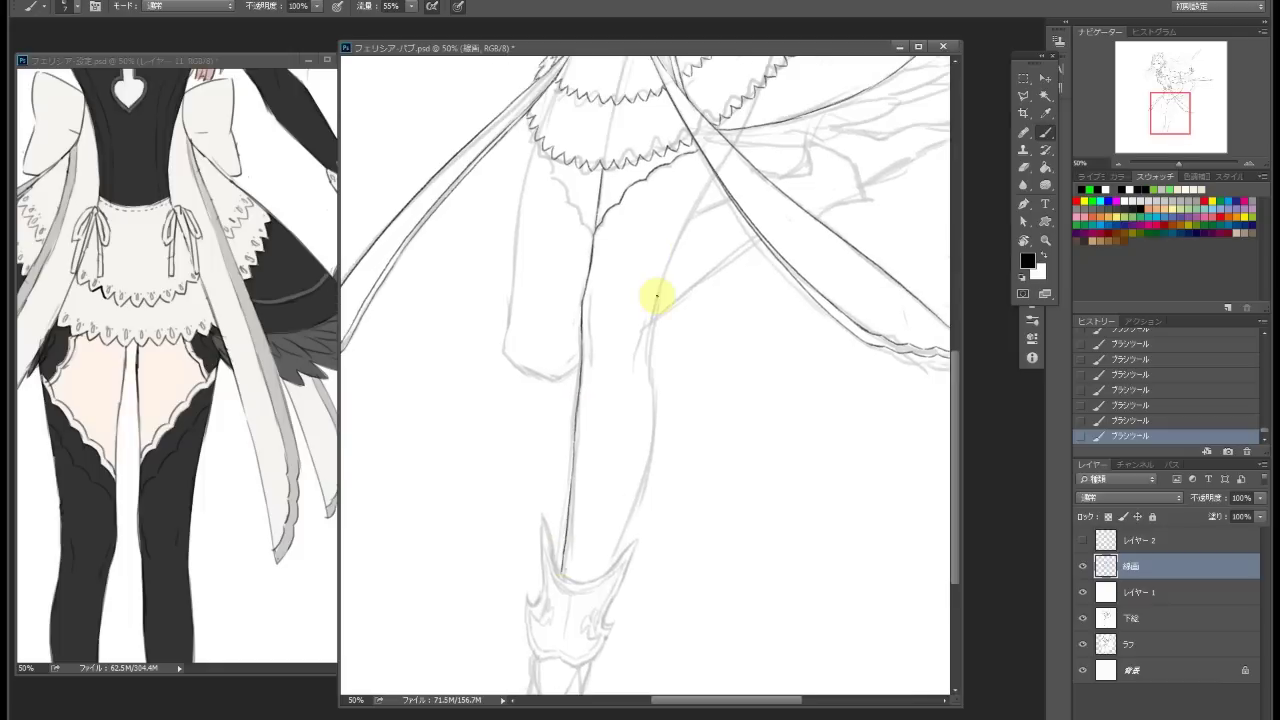
pyautogui.scroll(-1, 648, 463)
pyautogui.moveTo(668, 325)
pyautogui.mouseDown()
pyautogui.moveTo(646, 434)
pyautogui.moveTo(620, 482)
pyautogui.mouseUp()
pyautogui.scroll(2, 646, 334)
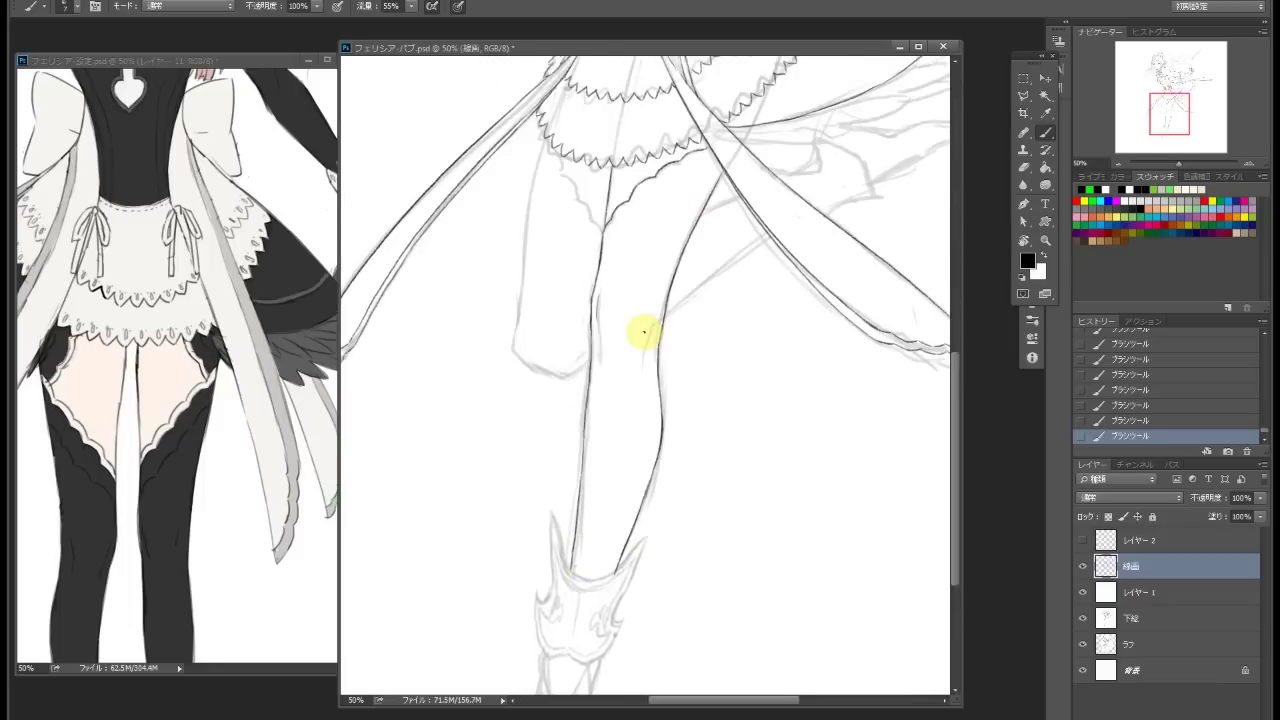
# Ink the bent leg's thigh and knee contours and save the document
pyautogui.moveTo(555, 208); pyautogui.dragTo(534, 332)
pyautogui.moveTo(589, 428)
pyautogui.mouseDown()
pyautogui.moveTo(514, 366)
pyautogui.moveTo(666, 329)
pyautogui.moveTo(646, 263)
pyautogui.moveTo(573, 283)
pyautogui.moveTo(751, 366)
pyautogui.moveTo(543, 337)
pyautogui.moveTo(611, 286)
pyautogui.mouseUp()
pyautogui.hotkey('ctrl', 's')
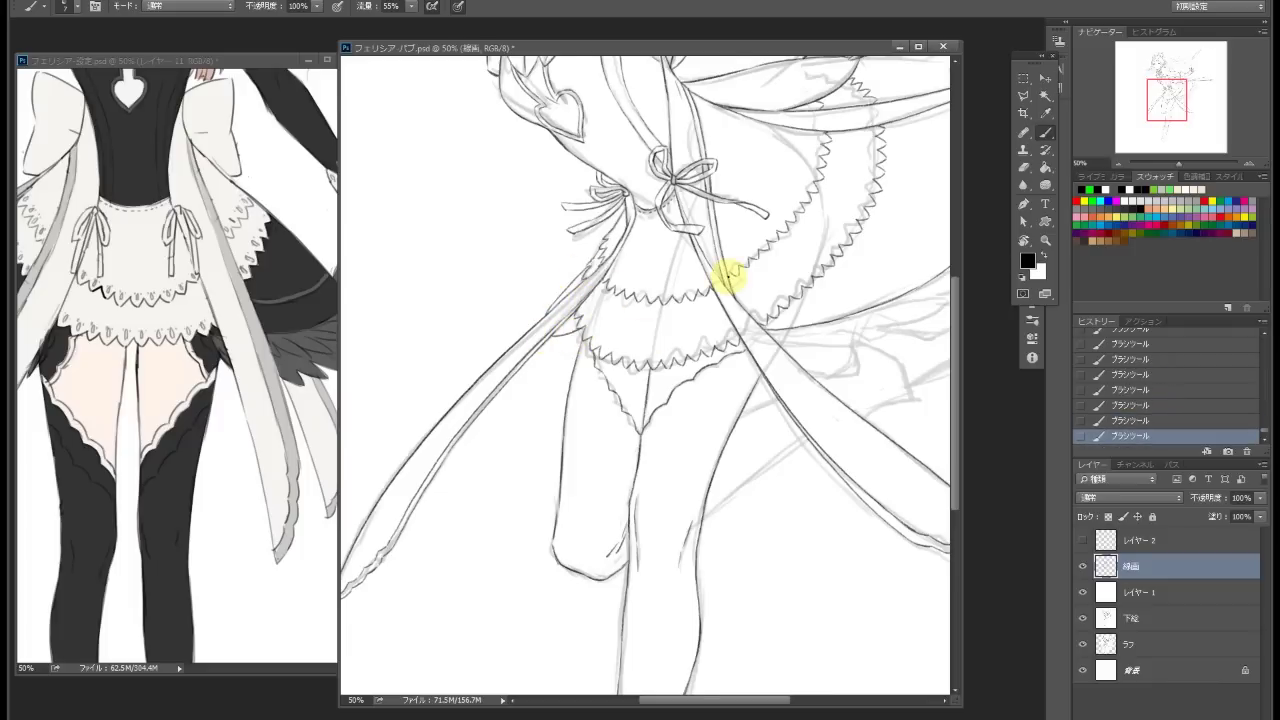
# Ink the lower feathers fanning out along the skirt's rear hem
pyautogui.moveTo(732, 353); pyautogui.dragTo(632, 303)
pyautogui.moveTo(790, 301); pyautogui.dragTo(733, 299)
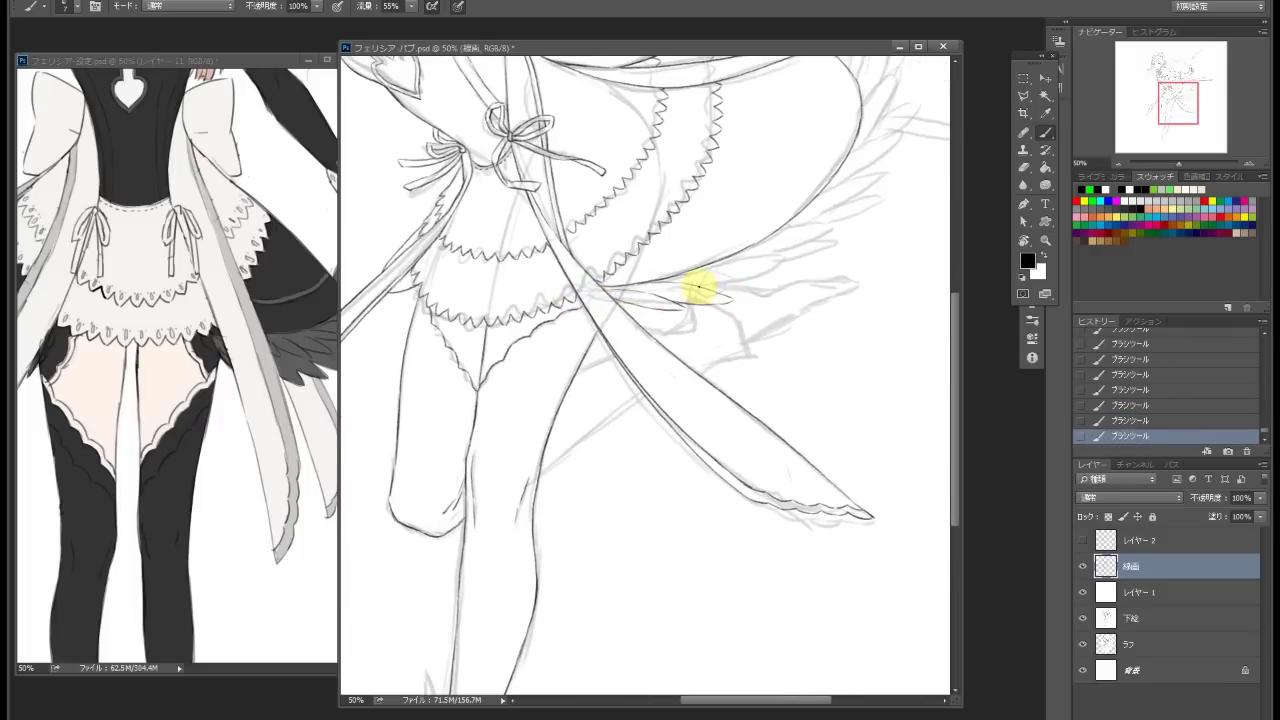
pyautogui.moveTo(847, 226); pyautogui.dragTo(690, 290)
pyautogui.moveTo(734, 280); pyautogui.dragTo(686, 295)
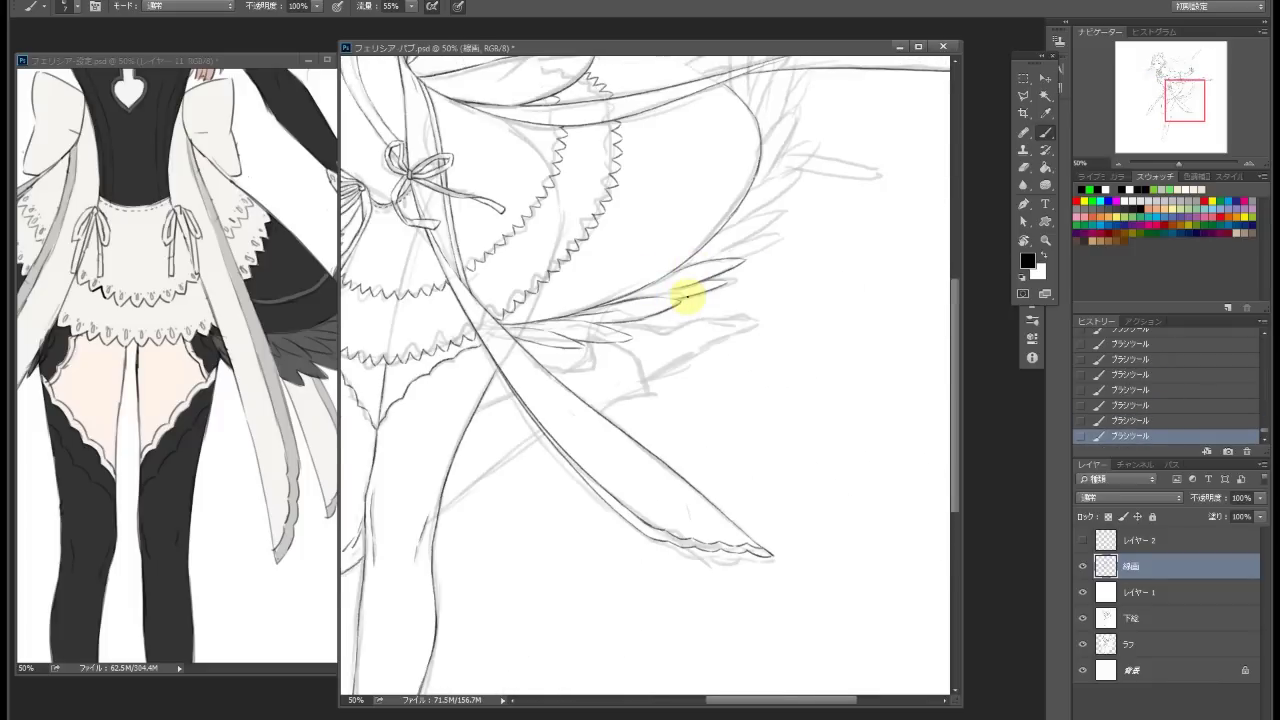
pyautogui.scroll(2, 680, 305)
pyautogui.hscroll(1, 705, 312)
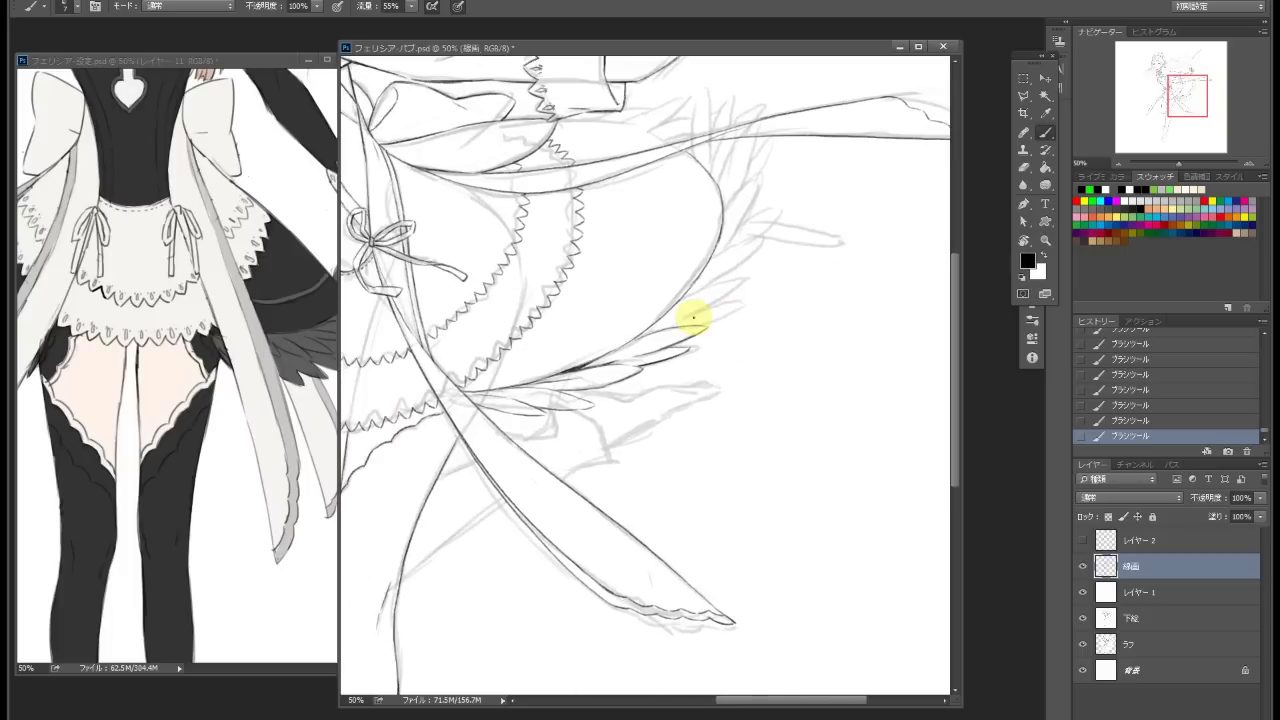
# Continue the feather trim upward along the skirt's rear edge, undo the last strokes, and save the document
pyautogui.scroll(1, 690, 290)
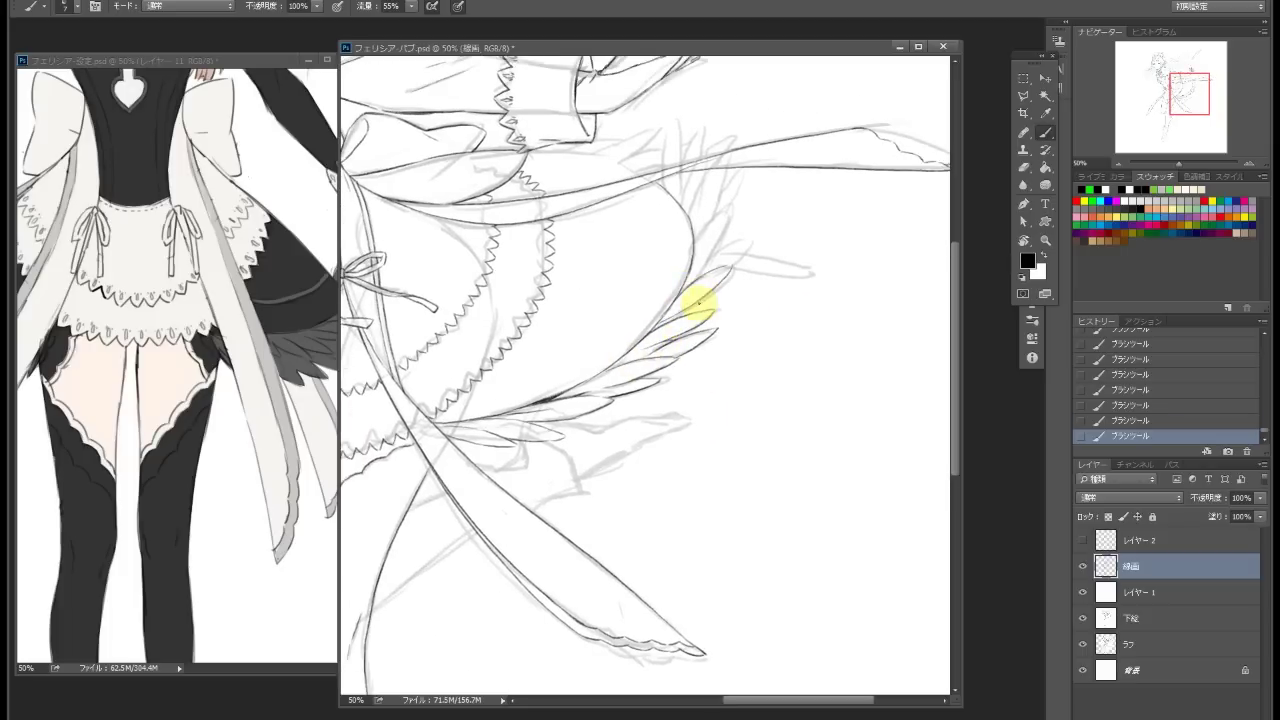
pyautogui.scroll(1, 698, 295)
pyautogui.hscroll(1, 696, 288)
pyautogui.hotkey('ctrl', 'z')
pyautogui.hotkey('ctrl', 'z')
pyautogui.scroll(3, 714, 329)
pyautogui.hscroll(-5, 725, 260)
pyautogui.hotkey('ctrl', 's')
# Add a new layer above the line art and try out the first ponytail strokes
pyautogui.scroll(4, 826, 263)
pyautogui.hscroll(-4, 700, 400)
pyautogui.moveTo(736, 258)
pyautogui.mouseDown()
pyautogui.moveTo(598, 268)
pyautogui.moveTo(732, 295)
pyautogui.moveTo(700, 317)
pyautogui.moveTo(745, 226)
pyautogui.moveTo(717, 346)
pyautogui.moveTo(640, 165)
pyautogui.moveTo(657, 172)
pyautogui.moveTo(678, 129)
pyautogui.moveTo(647, 180)
pyautogui.moveTo(627, 265)
pyautogui.moveTo(680, 562)
pyautogui.moveTo(651, 451)
pyautogui.mouseUp()
pyautogui.hotkey('ctrl', 'z')
pyautogui.hotkey('ctrl', 'shift', 'alt', 'n')
pyautogui.hotkey('ctrl', 'z')
pyautogui.hotkey('ctrl', 'z')
pyautogui.moveTo(660, 500)
pyautogui.mouseDown()
pyautogui.moveTo(646, 543)
pyautogui.moveTo(670, 509)
pyautogui.mouseUp()
pyautogui.hotkey('ctrl', 'z')
# Ink the ponytail's first long strand and its split, tapered ends on the new layer
pyautogui.moveTo(679, 441); pyautogui.dragTo(662, 492)
pyautogui.moveTo(675, 365); pyautogui.dragTo(630, 468)
pyautogui.hotkey('ctrl', 'z')
pyautogui.moveTo(670, 415); pyautogui.dragTo(636, 478)
pyautogui.scroll(2, 680, 350)
pyautogui.scroll(2, 680, 350)
pyautogui.moveTo(700, 195); pyautogui.dragTo(667, 325)
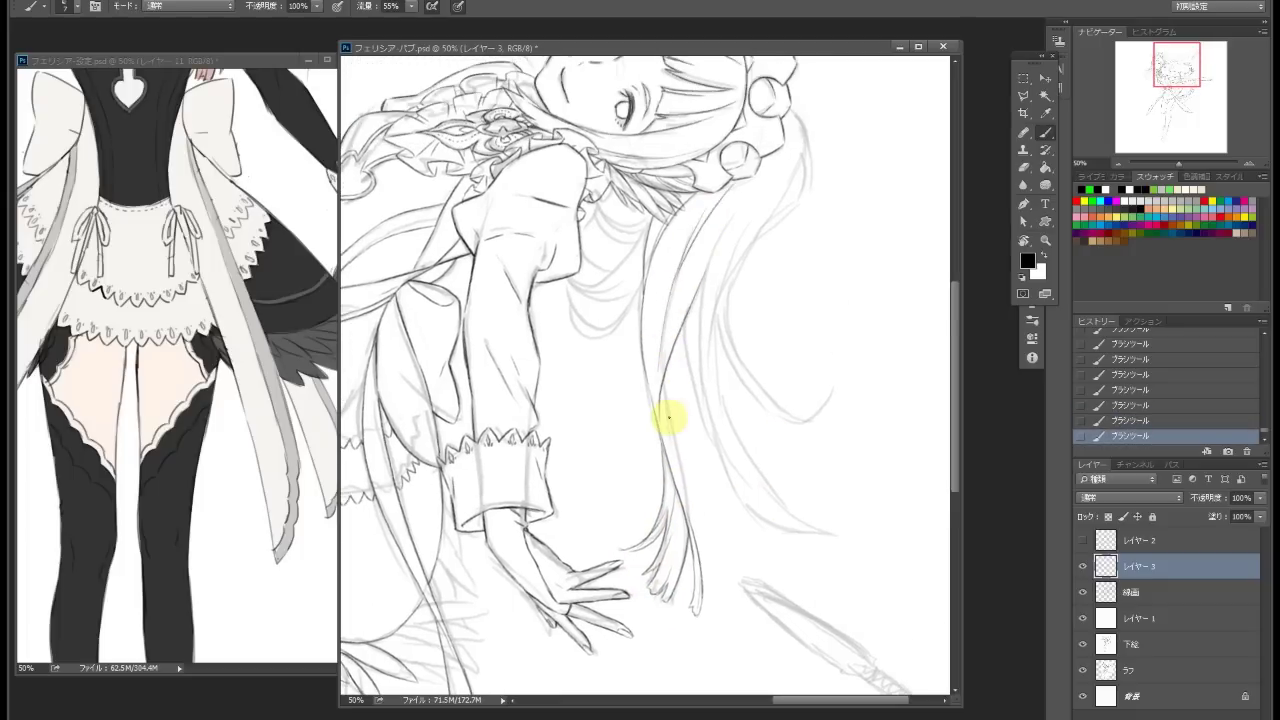
# Ink further long ponytail lines running from the headdress toward the tapered ends, redoing an unsatisfactory stroke
pyautogui.moveTo(661, 372); pyautogui.dragTo(646, 317)
pyautogui.moveTo(625, 220); pyautogui.dragTo(648, 388)
pyautogui.hotkey('ctrl', 'z')
pyautogui.moveTo(734, 357)
pyautogui.mouseDown()
pyautogui.moveTo(619, 200)
pyautogui.moveTo(619, 228)
pyautogui.moveTo(633, 199)
pyautogui.moveTo(615, 305)
pyautogui.mouseUp()
pyautogui.scroll(-2, 558, 304)
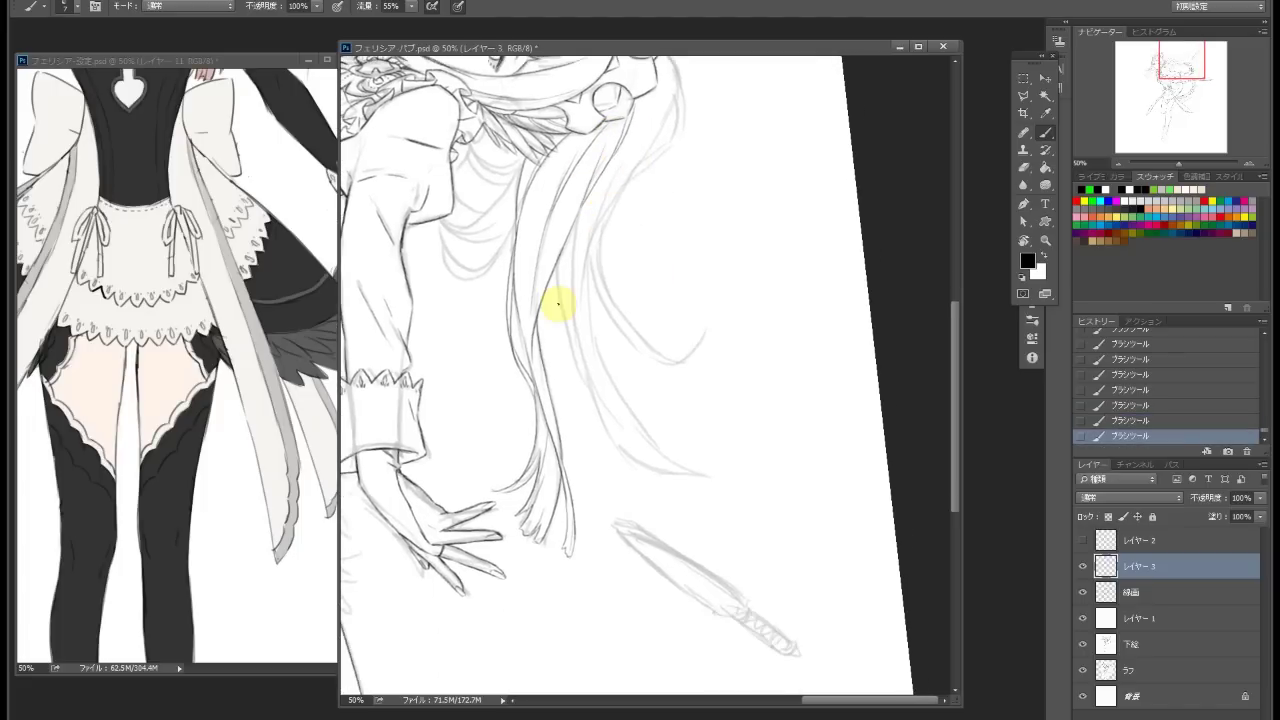
pyautogui.hotkey('ctrl', 'alt', 'z')
pyautogui.hotkey('ctrl', 'alt', 'z')
pyautogui.hotkey('ctrl', 'shift', 'z')
pyautogui.hotkey('ctrl', 'shift', 'z')
pyautogui.hotkey('ctrl', 'alt', 'z')
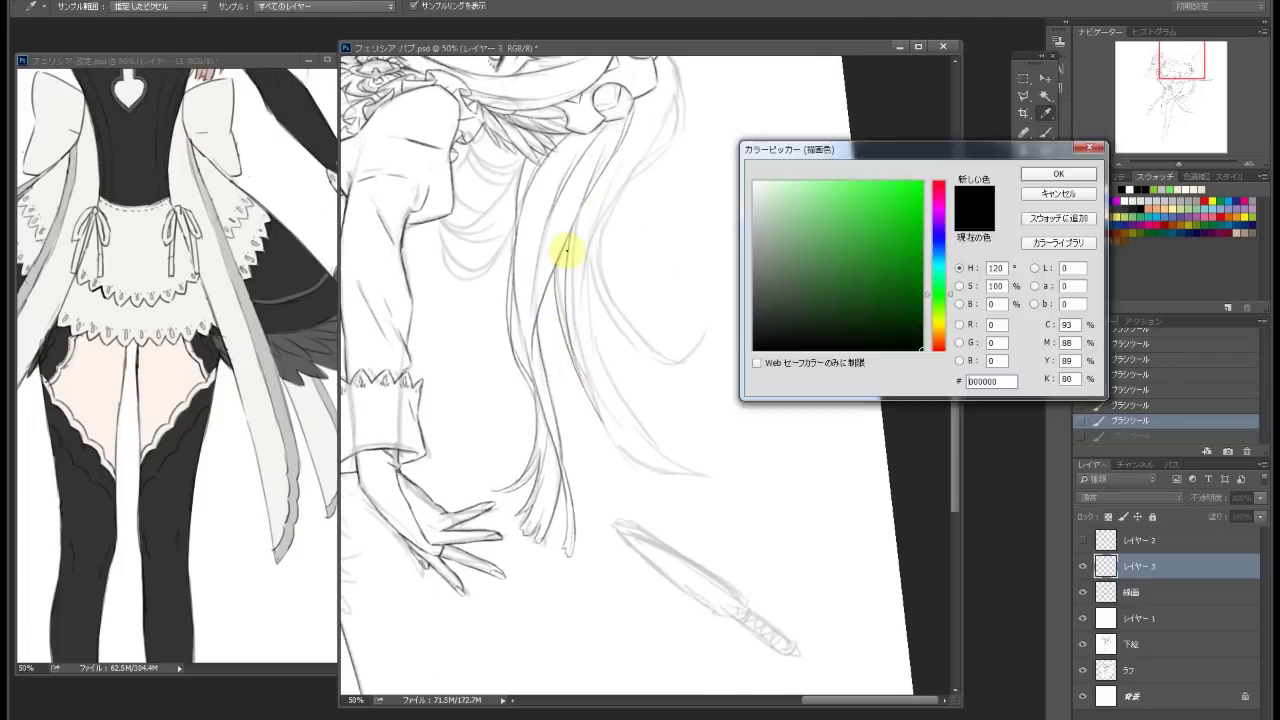
pyautogui.hotkey('ctrl', 'shift', 'z')
pyautogui.hotkey('ctrl', '+')
pyautogui.hotkey('ctrl', 'alt', 'z')
pyautogui.hotkey('ctrl', 'shift', 'z')
# Ink the ponytail's middle strands and the separate strand with the curled tip
pyautogui.moveTo(622, 428)
pyautogui.mouseDown()
pyautogui.moveTo(677, 463)
pyautogui.moveTo(683, 500)
pyautogui.moveTo(566, 285)
pyautogui.moveTo(474, 380)
pyautogui.mouseUp()
pyautogui.press('r')
pyautogui.scroll(-3, 566, 290)
pyautogui.hotkey('ctrl', 'z')
pyautogui.hotkey('ctrl', 'shift', 'z')
pyautogui.moveTo(743, 266)
pyautogui.mouseDown()
pyautogui.moveTo(851, 229)
pyautogui.moveTo(531, 273)
pyautogui.moveTo(615, 425)
pyautogui.mouseUp()
pyautogui.scroll(-2, 628, 326)
pyautogui.moveTo(634, 329)
pyautogui.mouseDown()
pyautogui.moveTo(651, 316)
pyautogui.moveTo(560, 331)
pyautogui.mouseUp()
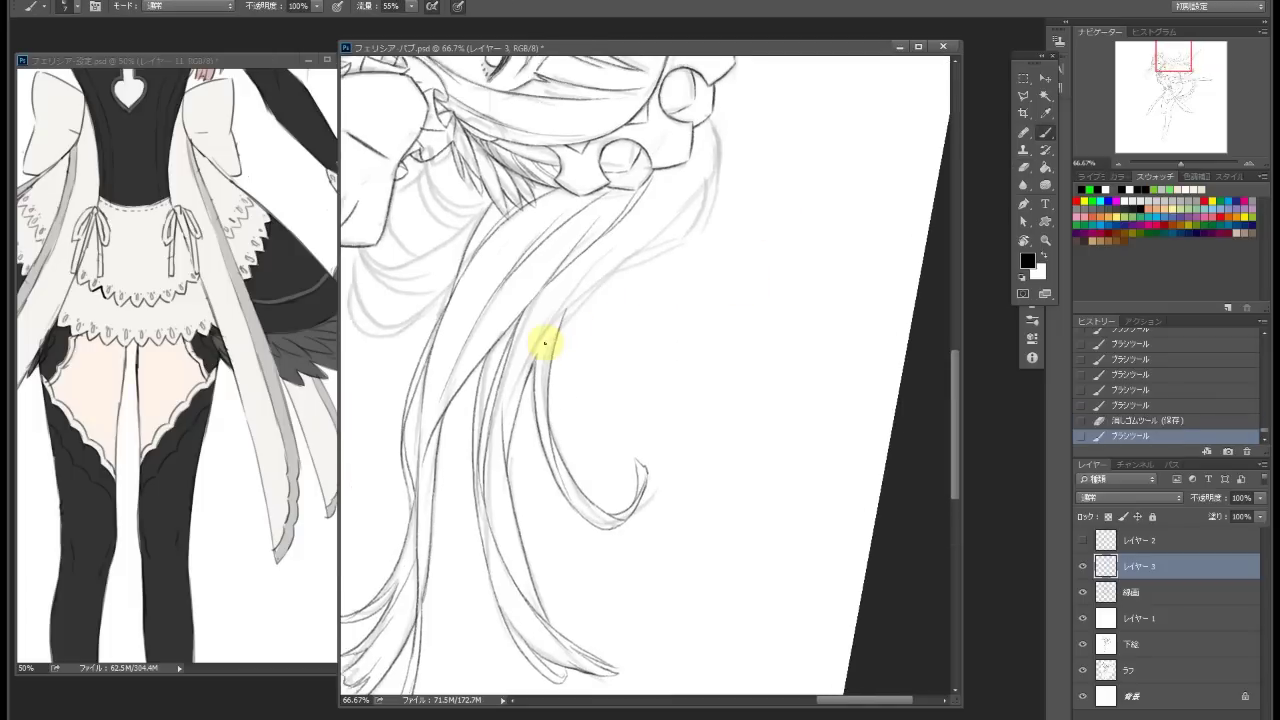
# Ink the ponytail's outer edge from the curled strand up toward the headdress, undoing a weak stroke
pyautogui.moveTo(586, 289)
pyautogui.mouseDown()
pyautogui.moveTo(579, 310)
pyautogui.moveTo(620, 251)
pyautogui.moveTo(686, 300)
pyautogui.moveTo(586, 223)
pyautogui.moveTo(671, 264)
pyautogui.moveTo(689, 214)
pyautogui.mouseUp()
pyautogui.moveTo(780, 180)
pyautogui.mouseDown()
pyautogui.moveTo(586, 266)
pyautogui.moveTo(680, 320)
pyautogui.mouseUp()
pyautogui.hotkey('ctrl', 'z')
# Ink the shorter hair strands curling behind the shoulder beneath the ponytail, repeatedly undoing and redrawing unsatisfactory strokes
pyautogui.moveTo(714, 263); pyautogui.dragTo(739, 281)
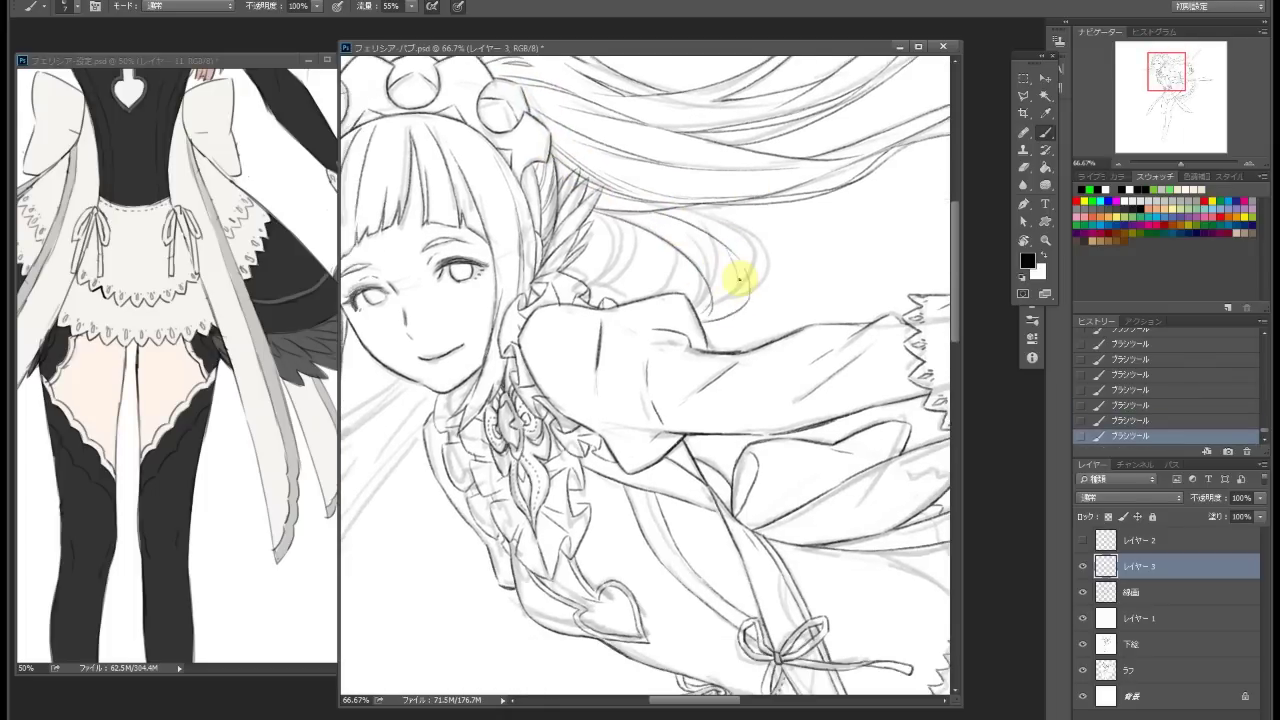
pyautogui.hotkey('ctrl', 'z')
pyautogui.hotkey('ctrl', 'z')
pyautogui.hotkey('ctrl', 'z')
pyautogui.moveTo(677, 251); pyautogui.dragTo(491, 214)
pyautogui.hotkey('ctrl', 'z')
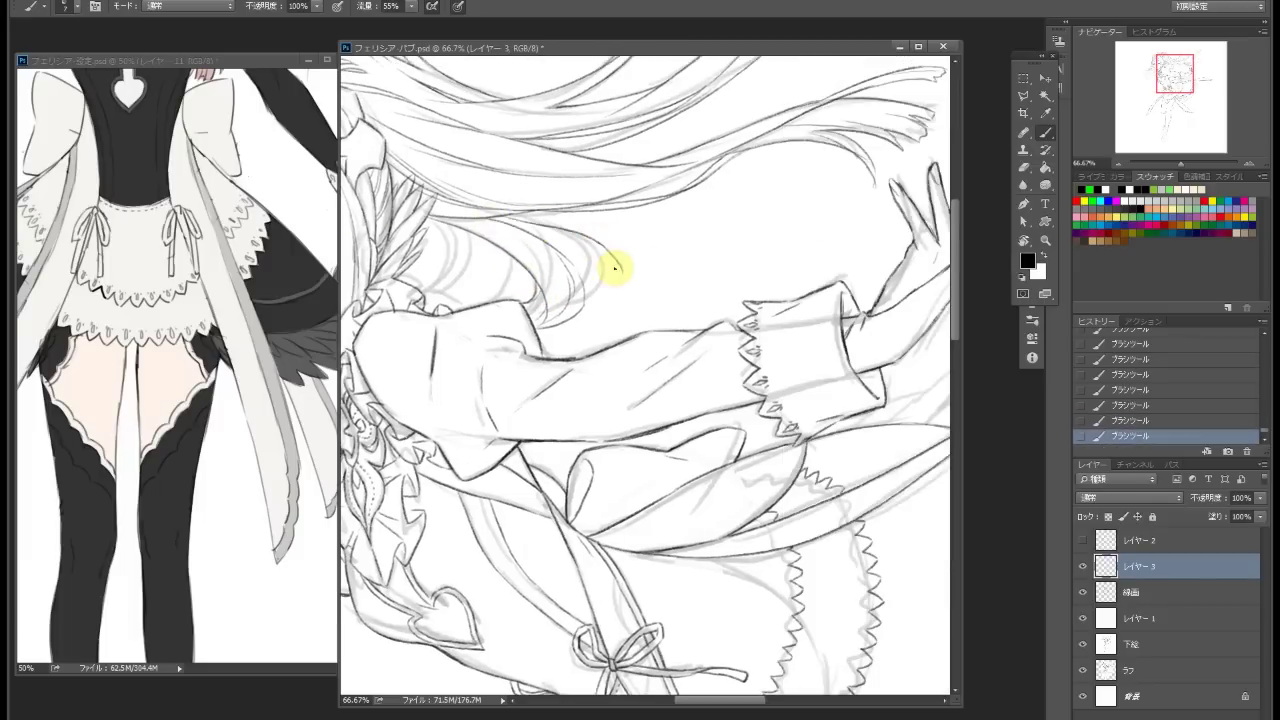
pyautogui.hotkey('ctrl', 'z')
pyautogui.hotkey('ctrl', 'z')
pyautogui.moveTo(606, 270); pyautogui.dragTo(686, 266)
pyautogui.hotkey('ctrl', 'z')
pyautogui.hotkey('ctrl', 'z')
pyautogui.hotkey('ctrl', 'z')
pyautogui.hotkey('ctrl', 'z')
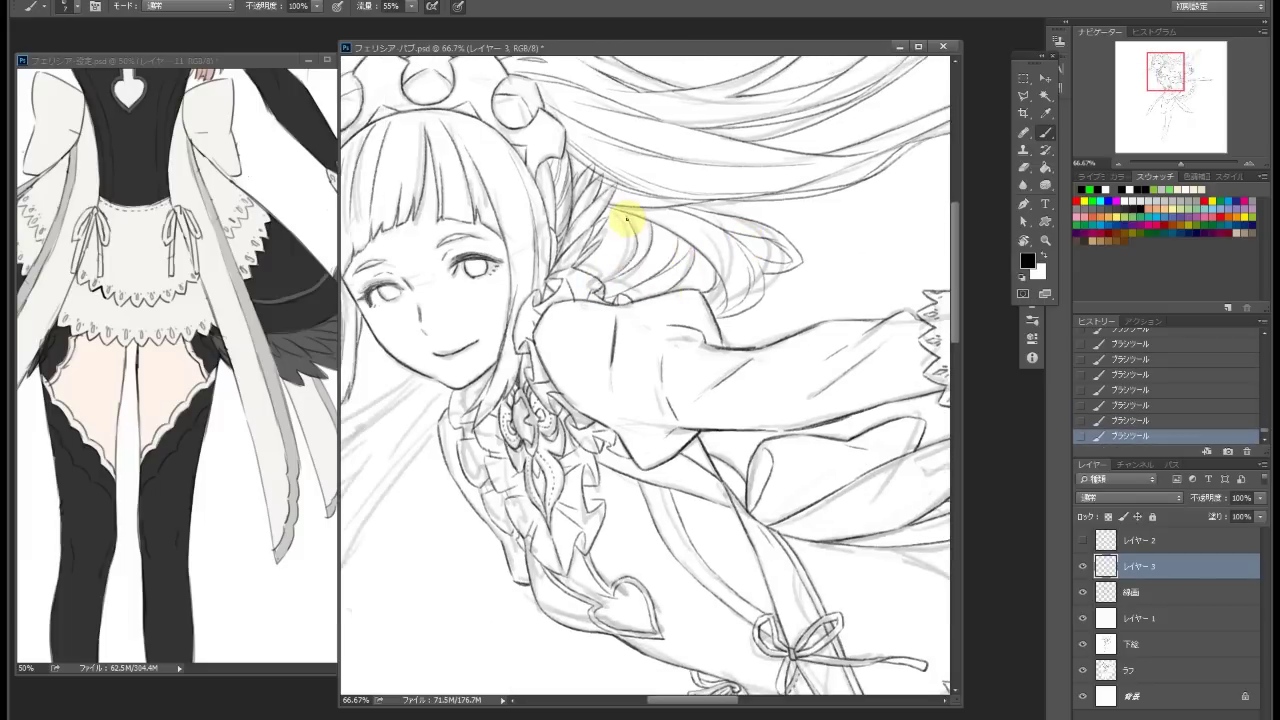
# Ink the short curved hair strands behind the shoulder beneath the ponytail and erase stray line ends
pyautogui.moveTo(637, 222); pyautogui.dragTo(586, 214)
pyautogui.moveTo(650, 272); pyautogui.dragTo(570, 232)
pyautogui.press('e')
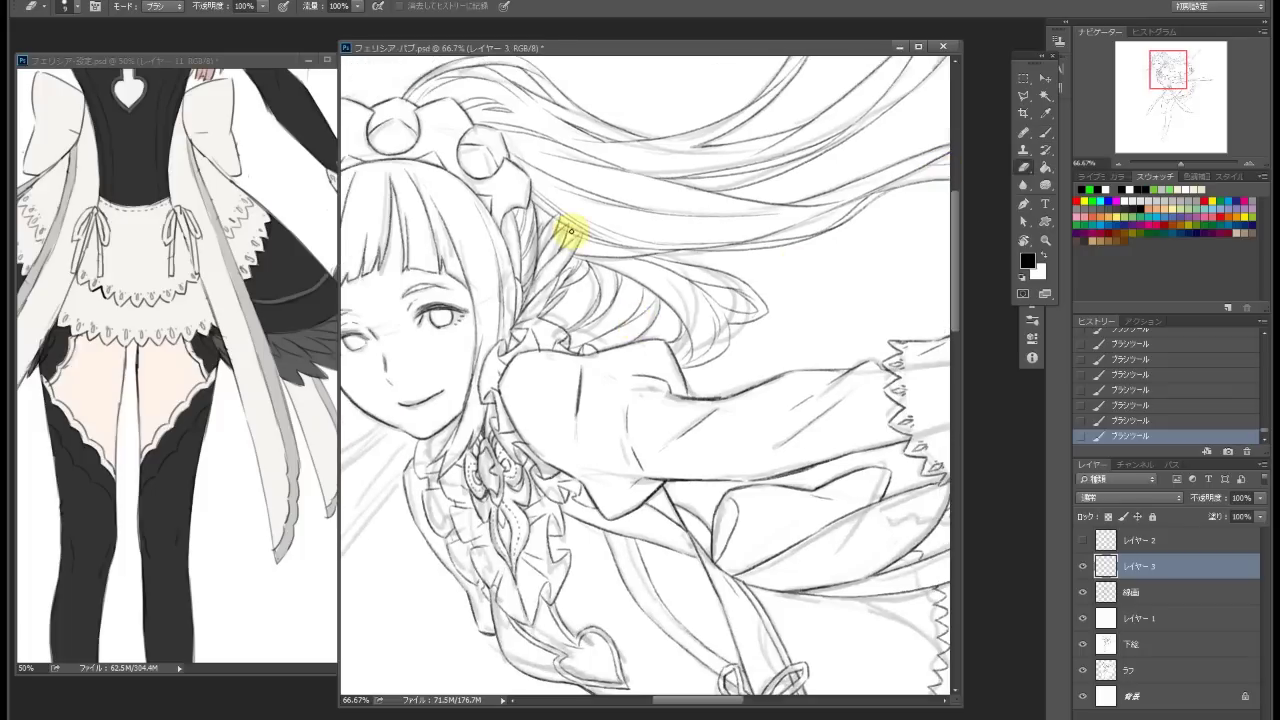
pyautogui.press('b')
# Ink the long hair lock flowing out beneath the chin on a rotated view, undoing weak strokes
pyautogui.moveTo(606, 280)
pyautogui.mouseDown()
pyautogui.moveTo(657, 306)
pyautogui.moveTo(877, 171)
pyautogui.mouseUp()
pyautogui.hotkey('ctrl', '-')
pyautogui.hotkey('ctrl', '-')
pyautogui.hotkey('ctrl', '-')
pyautogui.hotkey('ctrl', '+')
pyautogui.click(1045, 131)
pyautogui.hotkey('ctrl', 'z')
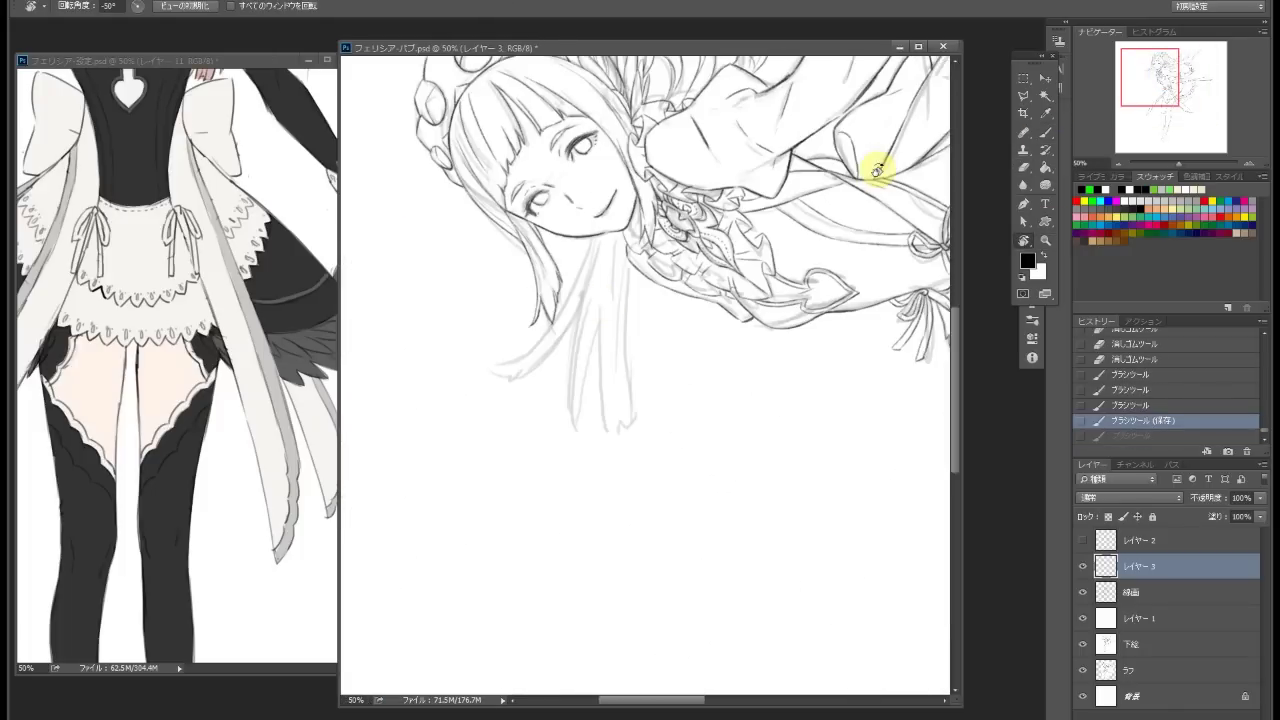
pyautogui.moveTo(580, 353); pyautogui.dragTo(572, 432)
pyautogui.moveTo(598, 318); pyautogui.dragTo(590, 428)
pyautogui.moveTo(645, 380); pyautogui.dragTo(617, 423)
pyautogui.hotkey('ctrl', 'z')
# Redraw the inner strands of the lock beneath the chin and ink a separate thin strand beside it
pyautogui.moveTo(628, 328)
pyautogui.mouseDown()
pyautogui.moveTo(609, 243)
pyautogui.moveTo(646, 246)
pyautogui.mouseUp()
pyautogui.hotkey('ctrl', 'z')
pyautogui.hotkey('ctrl', 'z')
pyautogui.hscroll(-1, 549, 349)
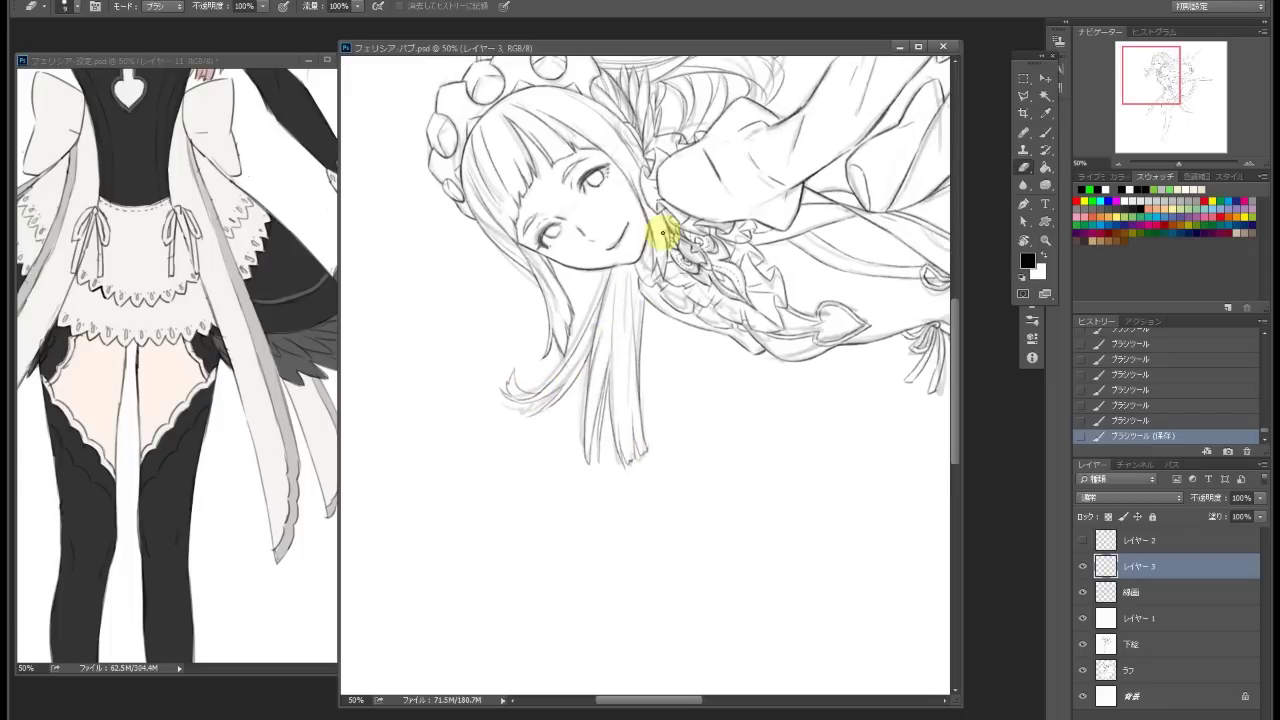
pyautogui.moveTo(612, 300)
pyautogui.mouseDown()
pyautogui.moveTo(640, 405)
pyautogui.moveTo(661, 417)
pyautogui.mouseUp()
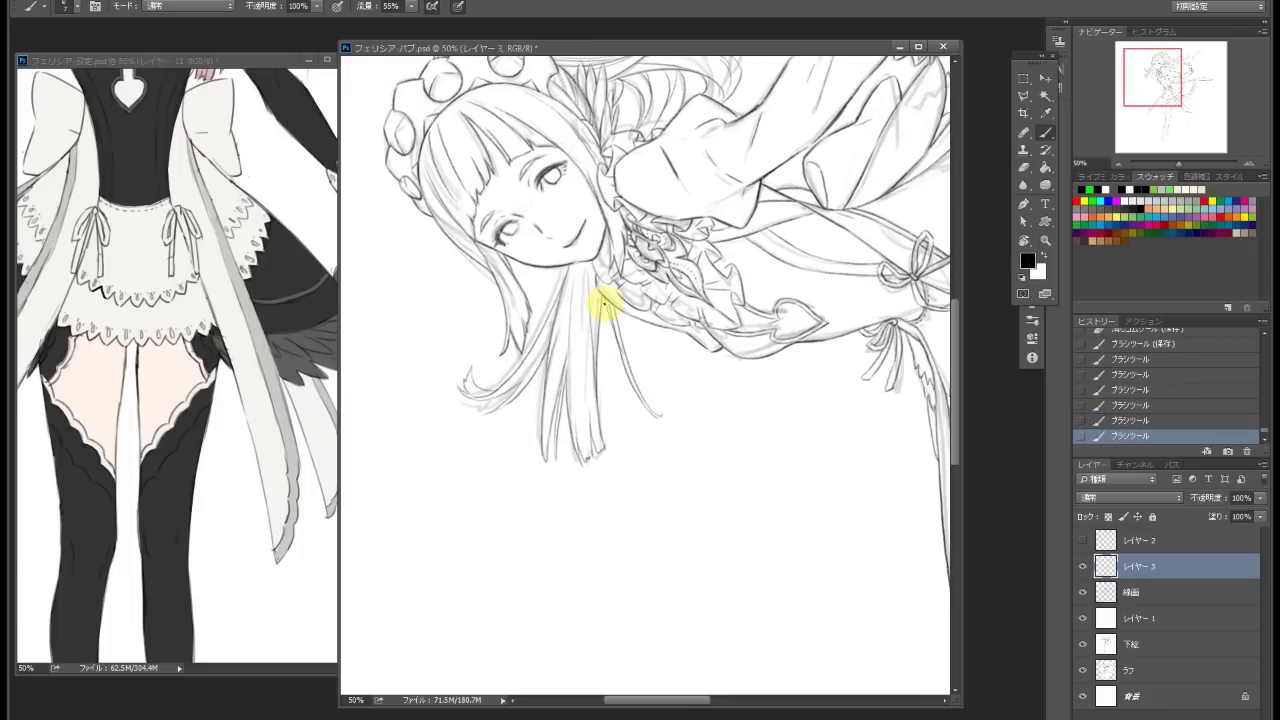
# Undo the last hair stroke and merge layer レイヤー 3 into the line art layer 線画
pyautogui.click(1045, 241)
pyautogui.keyDown('alt'); pyautogui.click(749, 434); pyautogui.keyUp('alt')
pyautogui.click(614, 320)
pyautogui.hotkey('ctrl', 'z')
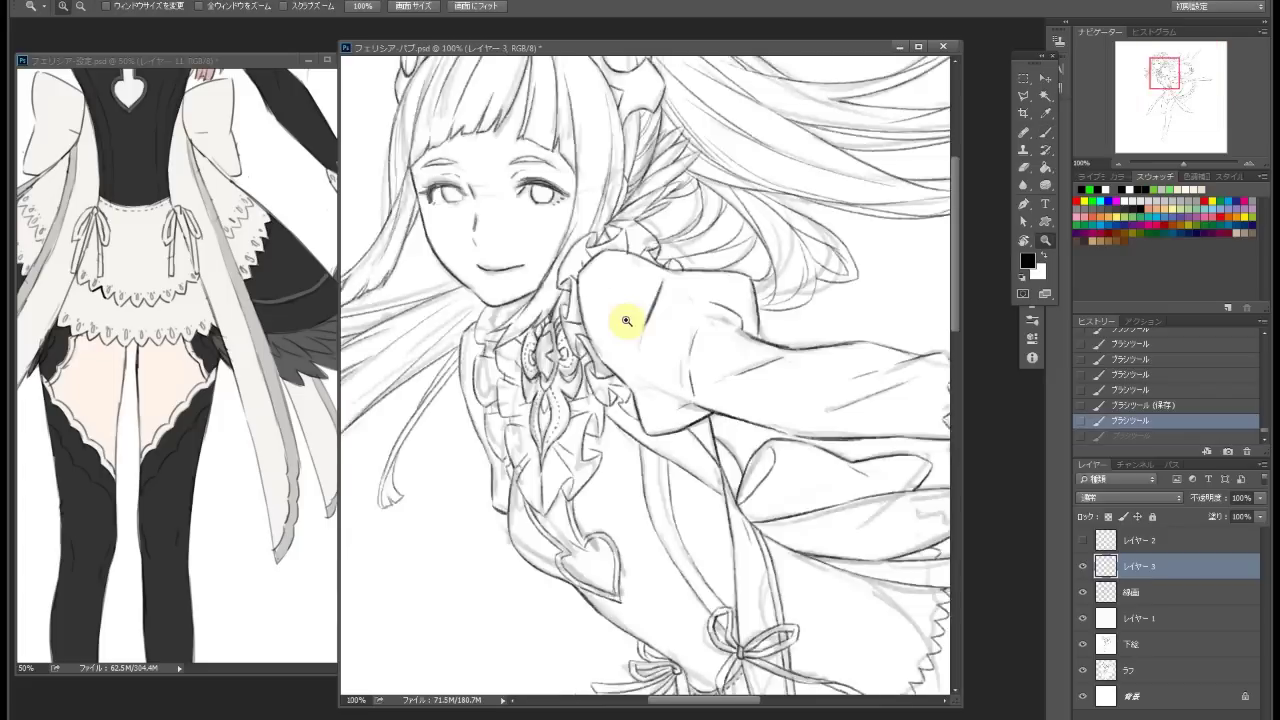
pyautogui.hotkey('ctrl', 'e')
pyautogui.press('b')
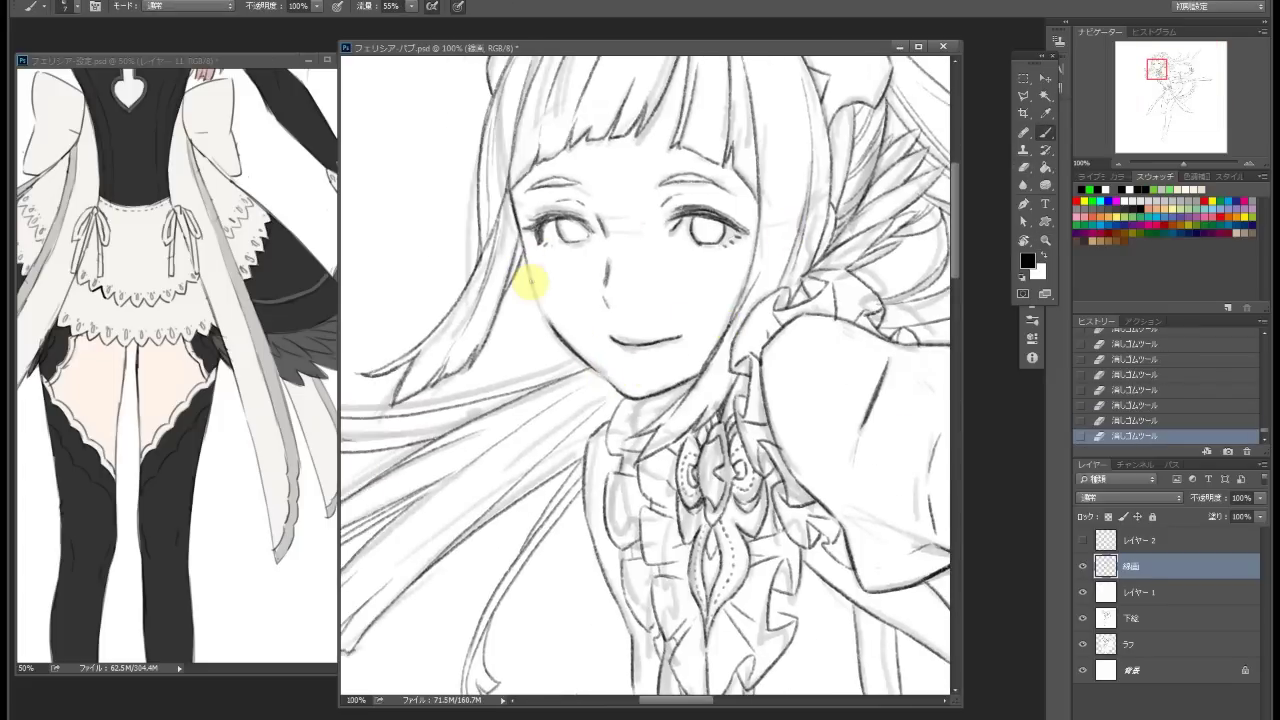
# Strengthen the outlines of the cheek, chin and puffed sleeve with darker strokes
pyautogui.scroll(-1, 693, 311)
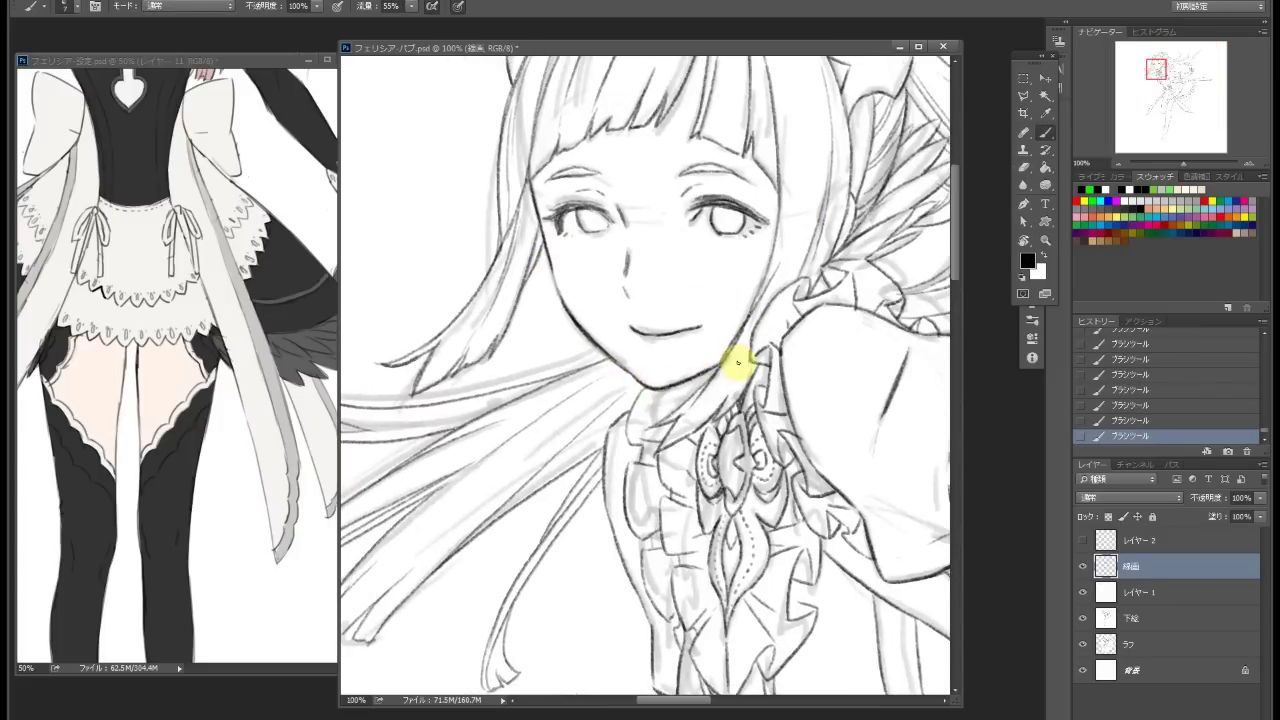
pyautogui.moveTo(686, 377); pyautogui.dragTo(700, 392)
pyautogui.scroll(5, 637, 206)
pyautogui.scroll(-6, 637, 206)
pyautogui.click(1040, 141)
pyautogui.scroll(4, 652, 377)
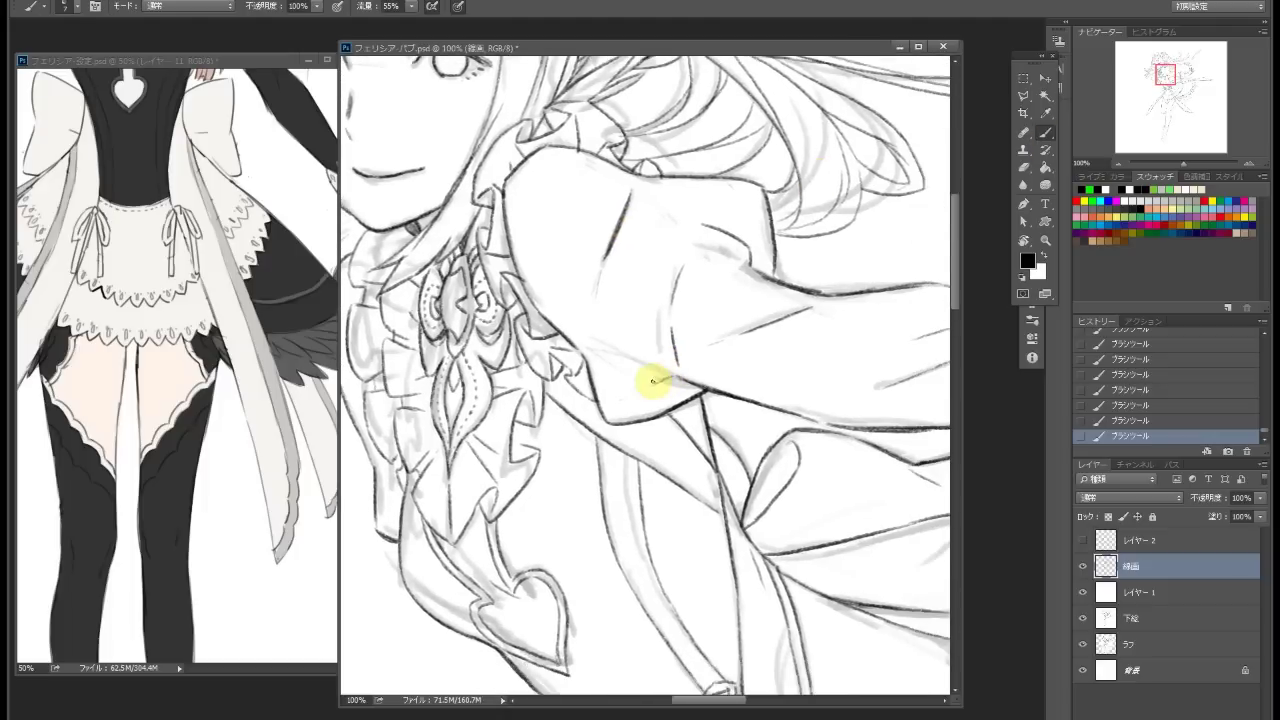
pyautogui.scroll(5, 716, 272)
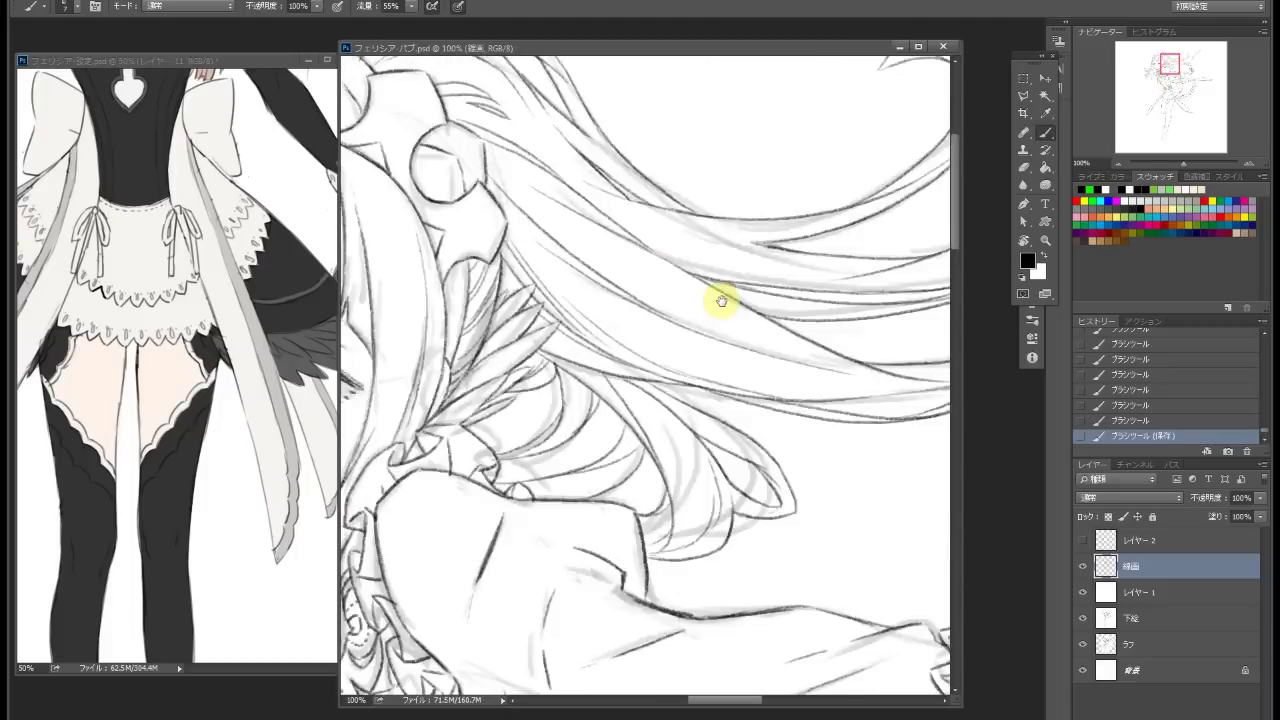
# Ink the inner scalloped trim line along the lace tops of both thigh-high stockings
pyautogui.click(1023, 132)
pyautogui.click(1046, 132)
pyautogui.moveTo(590, 305); pyautogui.dragTo(766, 186)
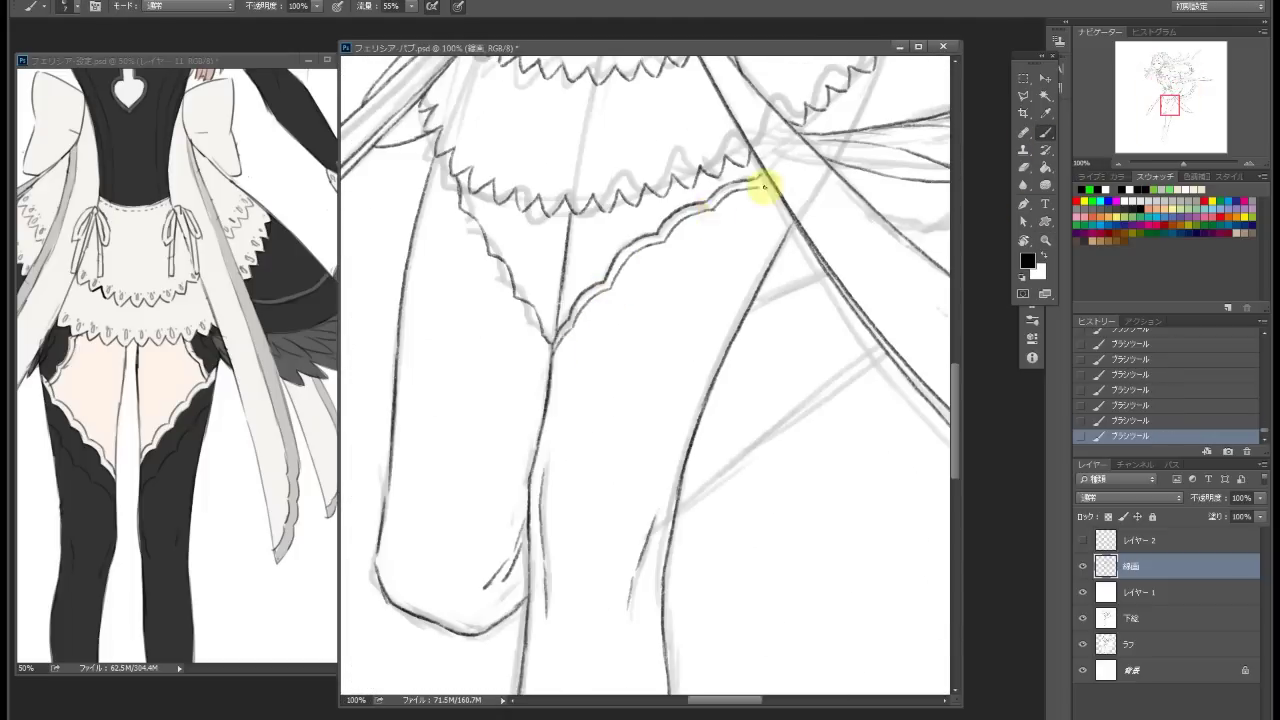
pyautogui.hscroll(-4, 808, 314)
pyautogui.scroll(2, 626, 354)
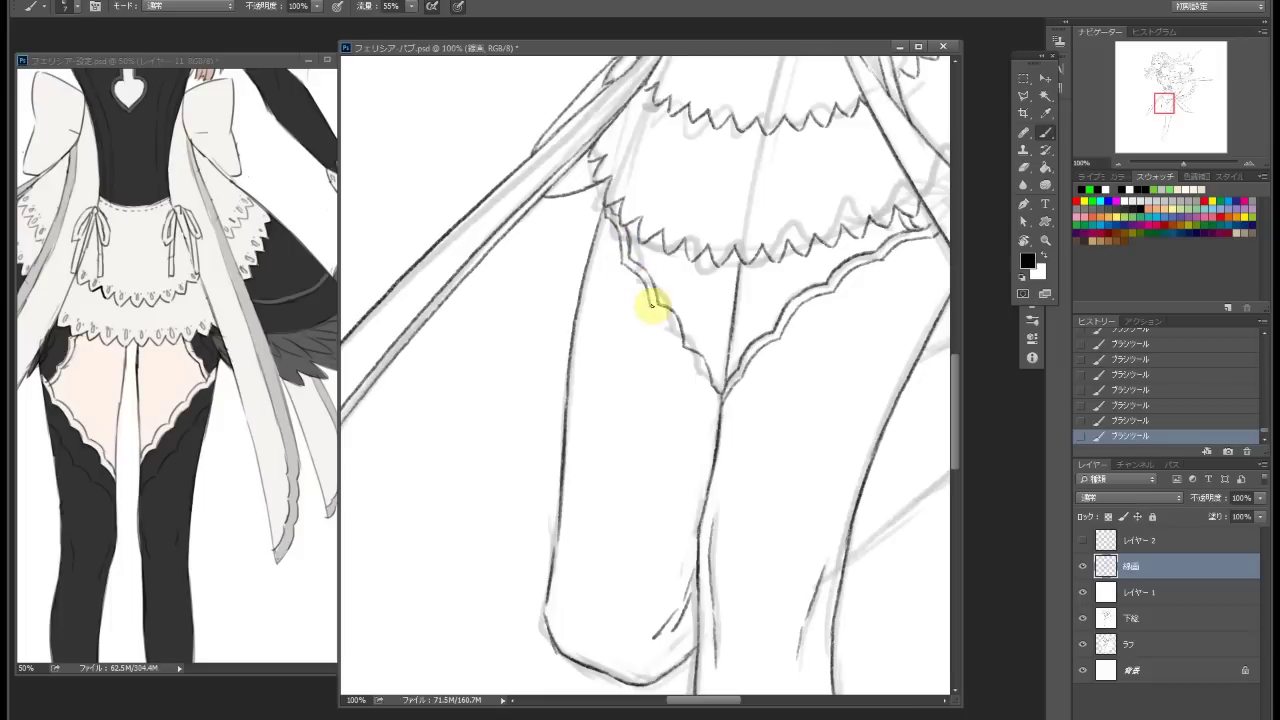
pyautogui.scroll(-3, 650, 280)
pyautogui.moveTo(570, 162); pyautogui.dragTo(690, 342)
# Add a new layer, ink the double trim line running inside the rear skirt's hem, and save the document
pyautogui.press('z')
pyautogui.keyDown('alt'); pyautogui.click(771, 286); pyautogui.keyUp('alt')
pyautogui.keyDown('alt'); pyautogui.click(784, 342); pyautogui.keyUp('alt')
pyautogui.click(784, 342)
pyautogui.hotkey('ctrl', 'shift', 'alt', 'n')
pyautogui.press('b')
pyautogui.moveTo(680, 320)
pyautogui.mouseDown()
pyautogui.moveTo(651, 451)
pyautogui.moveTo(667, 420)
pyautogui.moveTo(657, 414)
pyautogui.moveTo(794, 366)
pyautogui.moveTo(601, 290)
pyautogui.mouseUp()
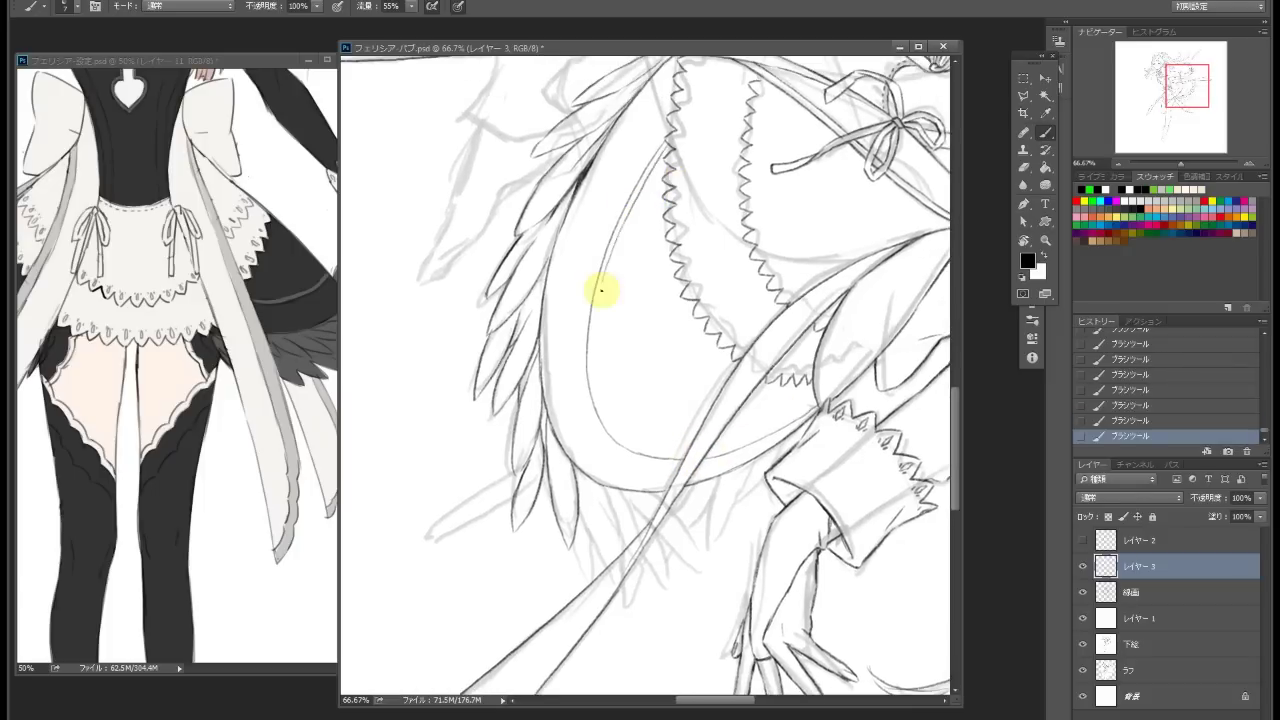
pyautogui.hotkey('ctrl', 's')
# Ink the standing leg's calf down to the ankle and the pointed outline of the boot cuff
pyautogui.press('r')
pyautogui.moveTo(586, 346)
pyautogui.mouseDown()
pyautogui.moveTo(723, 163)
pyautogui.moveTo(623, 286)
pyautogui.moveTo(580, 294)
pyautogui.moveTo(671, 145)
pyautogui.moveTo(771, 334)
pyautogui.moveTo(694, 414)
pyautogui.moveTo(677, 489)
pyautogui.mouseUp()
pyautogui.press('b')
pyautogui.moveTo(768, 62); pyautogui.dragTo(700, 298)
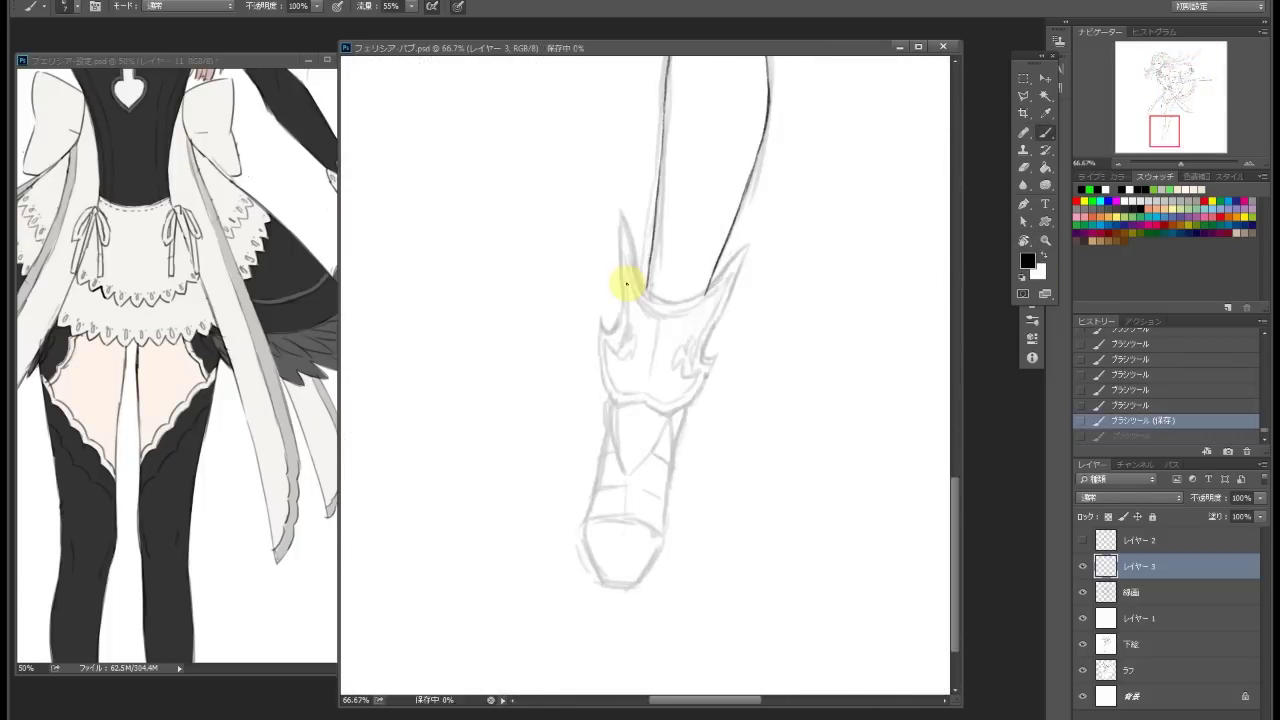
pyautogui.moveTo(722, 349); pyautogui.dragTo(697, 390)
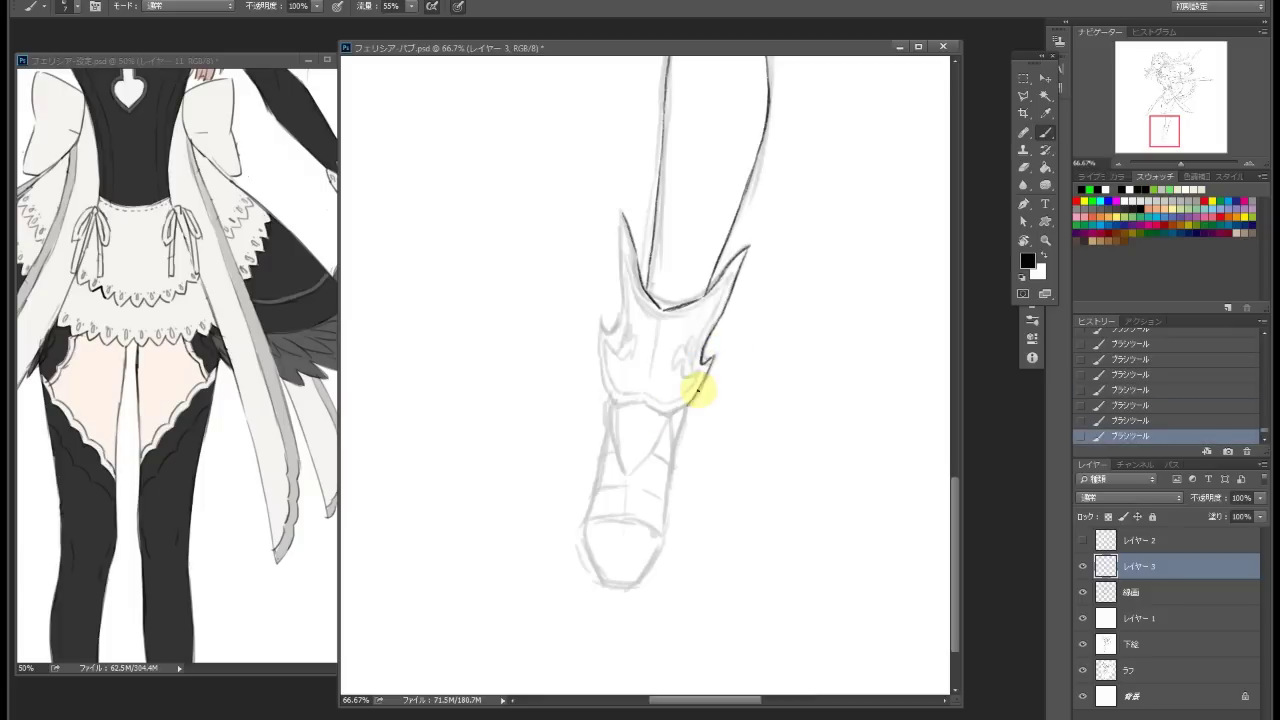
pyautogui.moveTo(620, 217); pyautogui.dragTo(614, 329)
# Bring the boot design into view in the reference document and ink the cuff's double trim and curled ornaments
pyautogui.click(149, 434)
pyautogui.scroll(-10, 149, 434)
pyautogui.click(593, 233)
pyautogui.moveTo(593, 233)
pyautogui.mouseDown()
pyautogui.moveTo(621, 297)
pyautogui.moveTo(686, 286)
pyautogui.mouseUp()
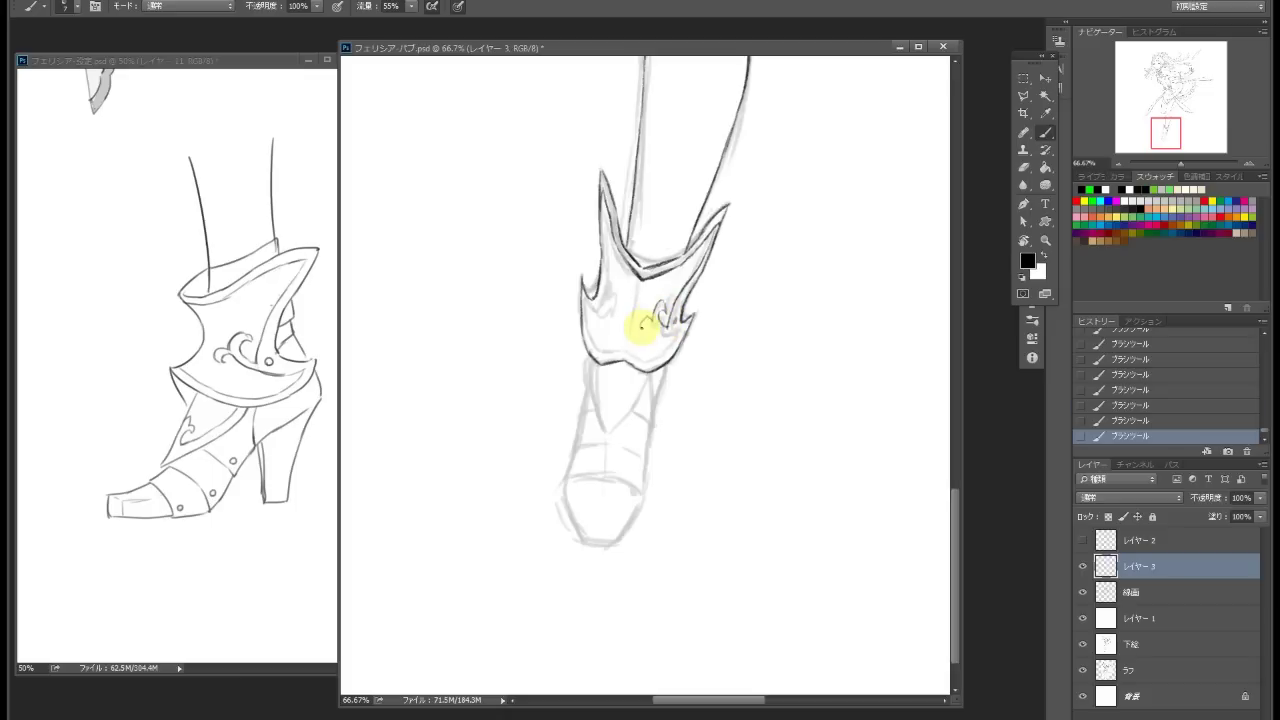
pyautogui.moveTo(680, 328)
pyautogui.mouseDown()
pyautogui.moveTo(634, 300)
pyautogui.moveTo(606, 309)
pyautogui.mouseUp()
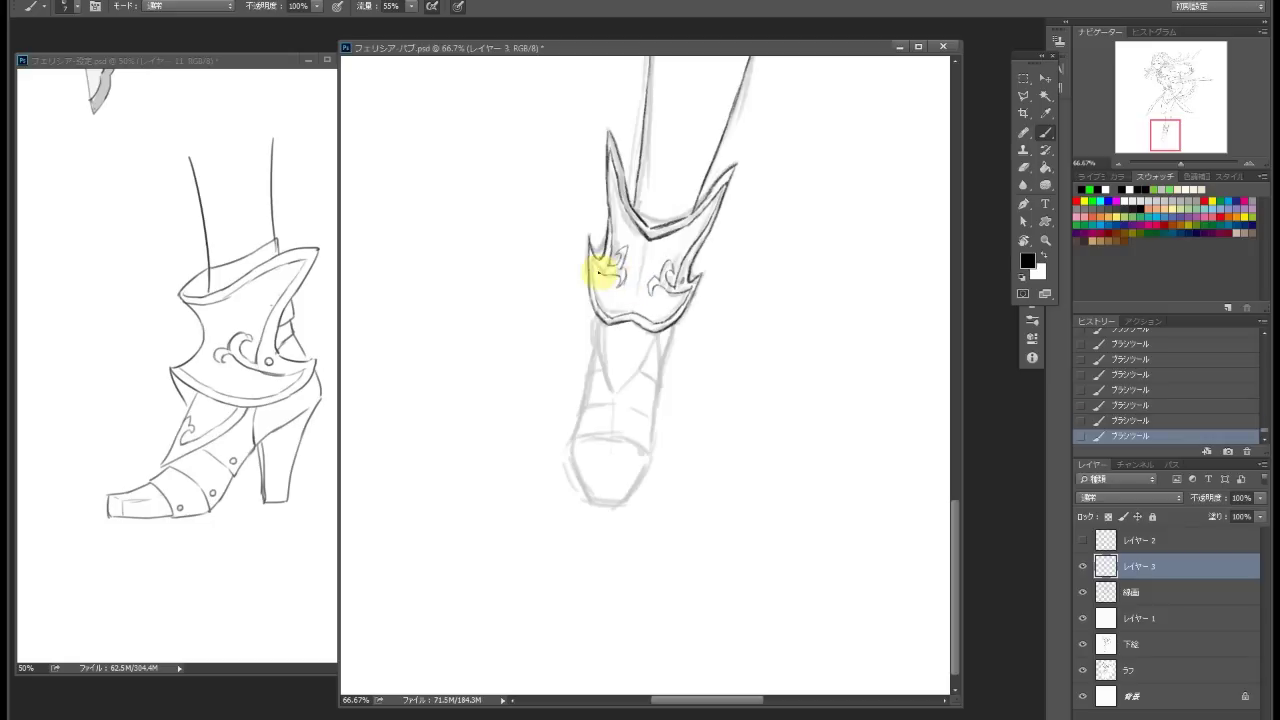
# Ink the boot's pointed instep guard with its small ornament, the foot sides and the bands across the foot
pyautogui.moveTo(633, 348); pyautogui.dragTo(626, 318)
pyautogui.moveTo(590, 292); pyautogui.dragTo(609, 363)
pyautogui.moveTo(668, 287)
pyautogui.mouseDown()
pyautogui.moveTo(641, 342)
pyautogui.moveTo(620, 306)
pyautogui.moveTo(666, 286)
pyautogui.mouseUp()
pyautogui.moveTo(646, 330)
pyautogui.mouseDown()
pyautogui.moveTo(672, 292)
pyautogui.moveTo(660, 355)
pyautogui.mouseUp()
pyautogui.moveTo(600, 305)
pyautogui.mouseDown()
pyautogui.moveTo(580, 323)
pyautogui.moveTo(648, 325)
pyautogui.mouseUp()
pyautogui.moveTo(579, 346)
pyautogui.mouseDown()
pyautogui.moveTo(645, 385)
pyautogui.moveTo(591, 407)
pyautogui.mouseUp()
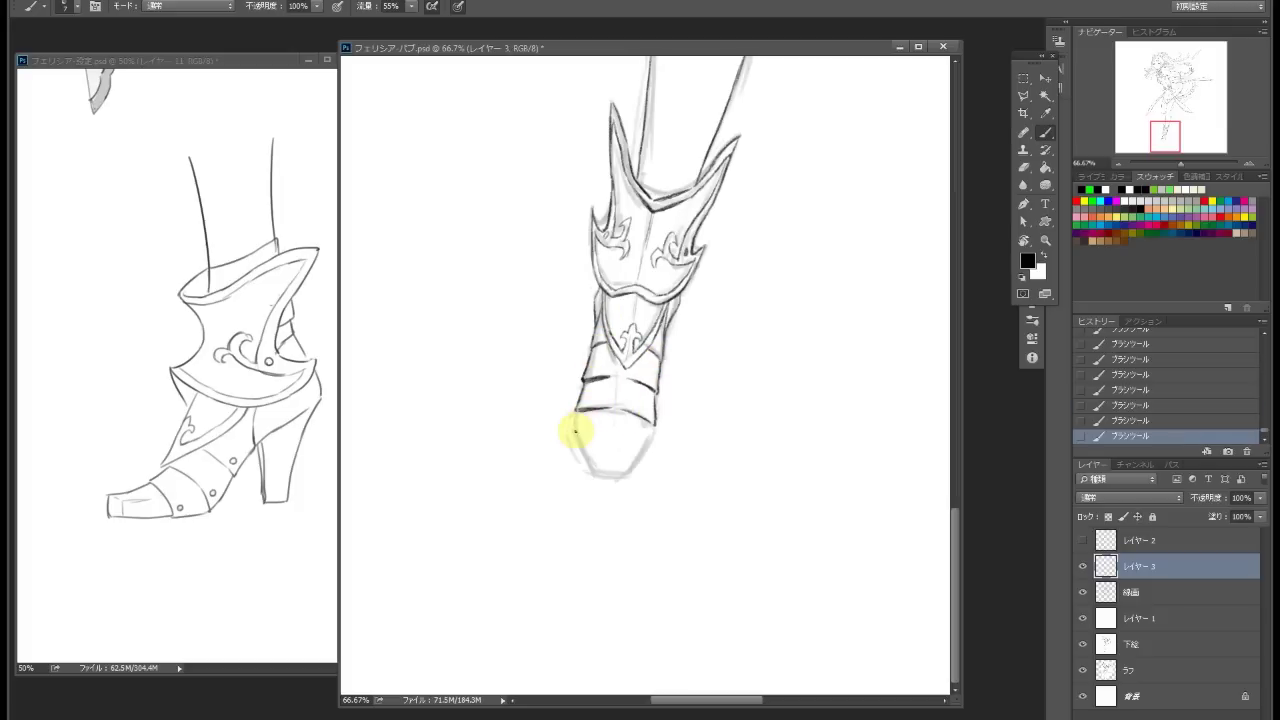
# Undo the weak strokes at the toe and ink the boot's toe cap and outer edges
pyautogui.hotkey('ctrl', 'alt', 'z')
pyautogui.hotkey('ctrl', 'alt', 'z')
pyautogui.moveTo(575, 437); pyautogui.dragTo(578, 445)
pyautogui.moveTo(582, 383); pyautogui.dragTo(591, 386)
pyautogui.moveTo(708, 258); pyautogui.dragTo(668, 558)
# Copy the inked front-view boot into the reference document beside the side-view boot design, and clear the selection
pyautogui.click(1045, 240)
pyautogui.moveTo(709, 417); pyautogui.dragTo(720, 417)
pyautogui.press('m')
pyautogui.moveTo(518, 369); pyautogui.dragTo(684, 609)
pyautogui.moveTo(249, 474)
pyautogui.mouseDown()
pyautogui.moveTo(180, 329)
pyautogui.moveTo(130, 314)
pyautogui.mouseUp()
pyautogui.hotkey('ctrl', '+')
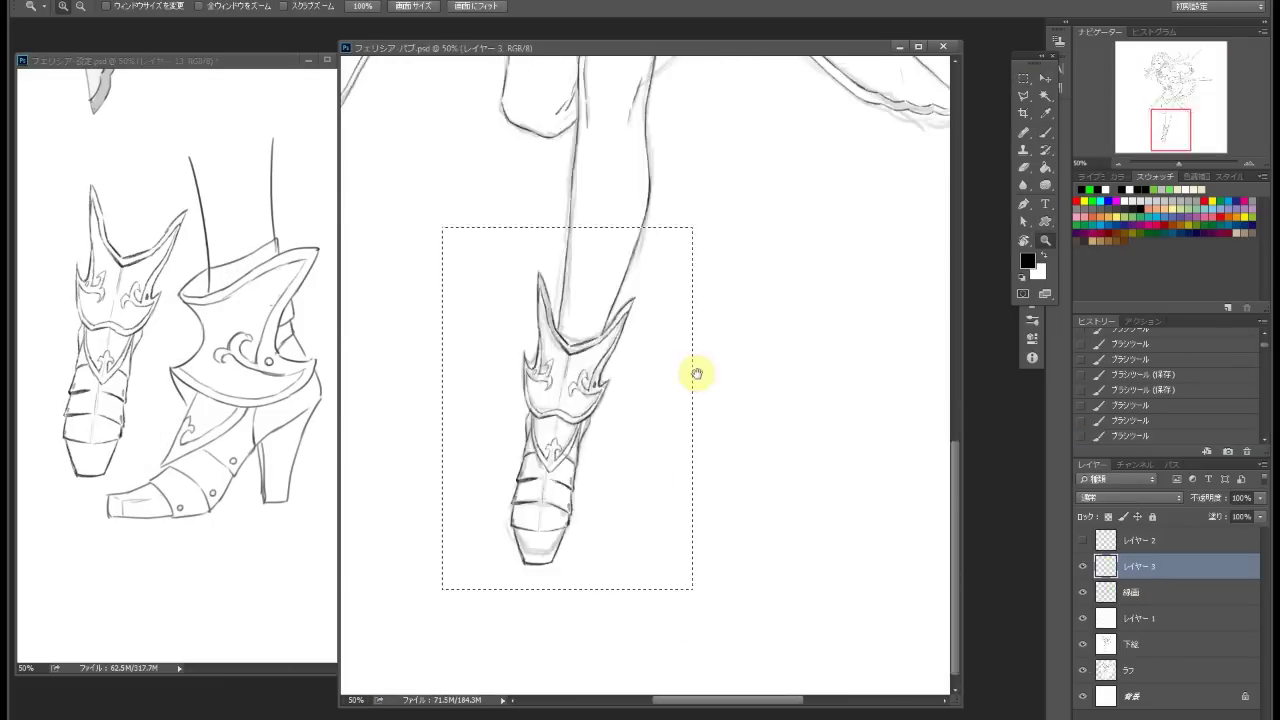
pyautogui.hotkey('ctrl', 'd')
# Switch to the 線画 layer and ink the raised leg's calf where it passes behind the apron ribbon
pyautogui.press('b')
pyautogui.scroll(5, 800, 206)
pyautogui.moveTo(800, 206)
pyautogui.mouseDown()
pyautogui.moveTo(646, 114)
pyautogui.moveTo(662, 130)
pyautogui.mouseUp()
pyautogui.hotkey('alt', '[')
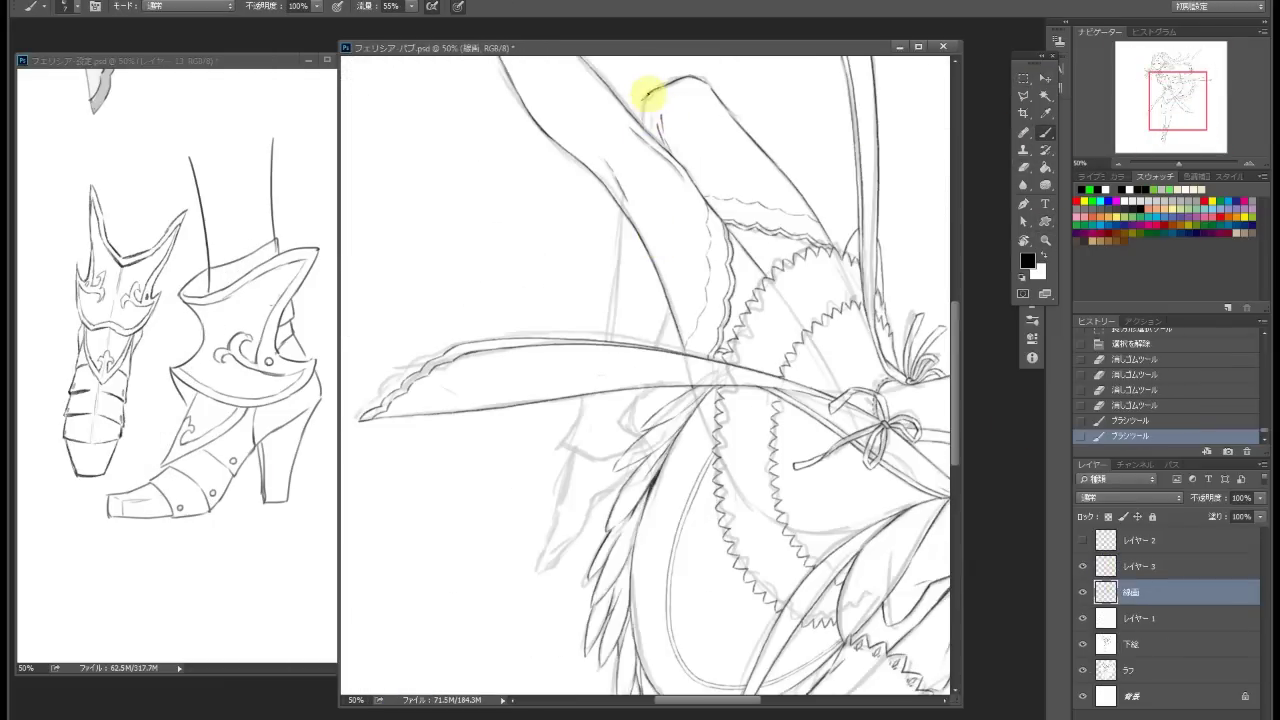
pyautogui.moveTo(621, 212)
pyautogui.mouseDown()
pyautogui.moveTo(612, 285)
pyautogui.moveTo(580, 351)
pyautogui.mouseUp()
# Ink the raised boot's cuff with its trim and curled ornament, and start the instep guard below it
pyautogui.scroll(-3, 630, 335)
pyautogui.moveTo(651, 301); pyautogui.dragTo(645, 311)
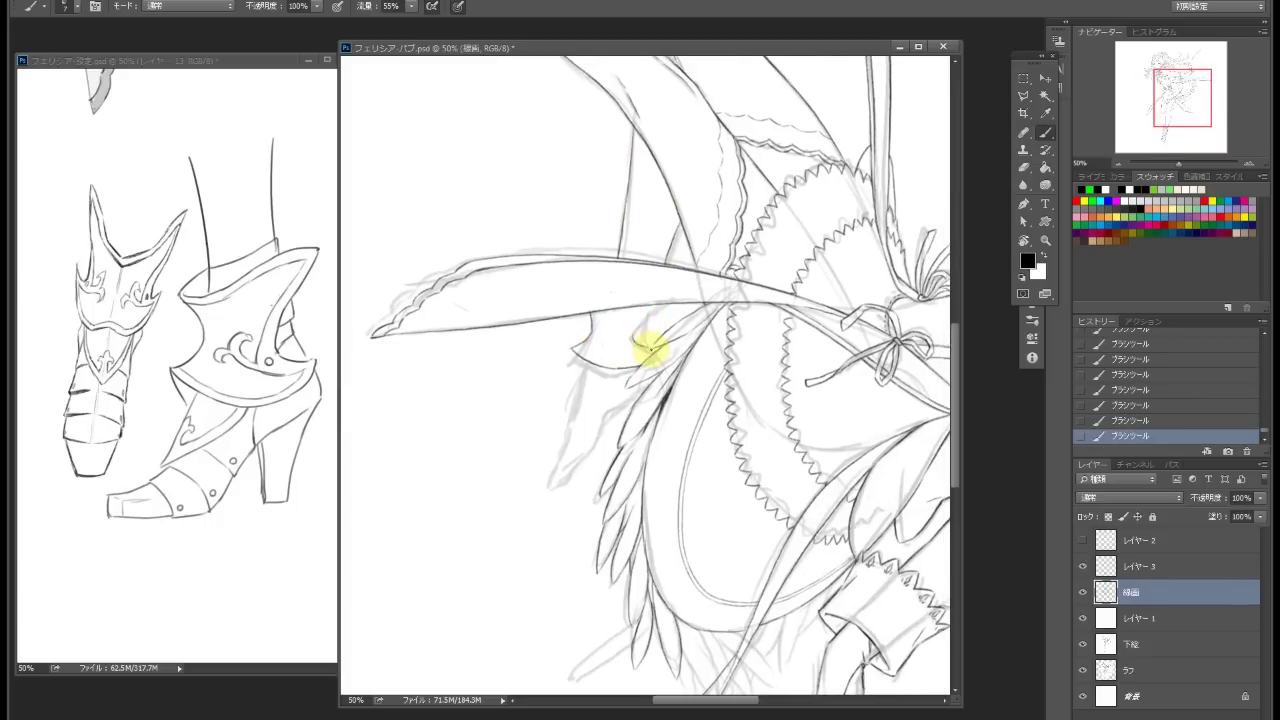
pyautogui.hscroll(-1, 676, 300)
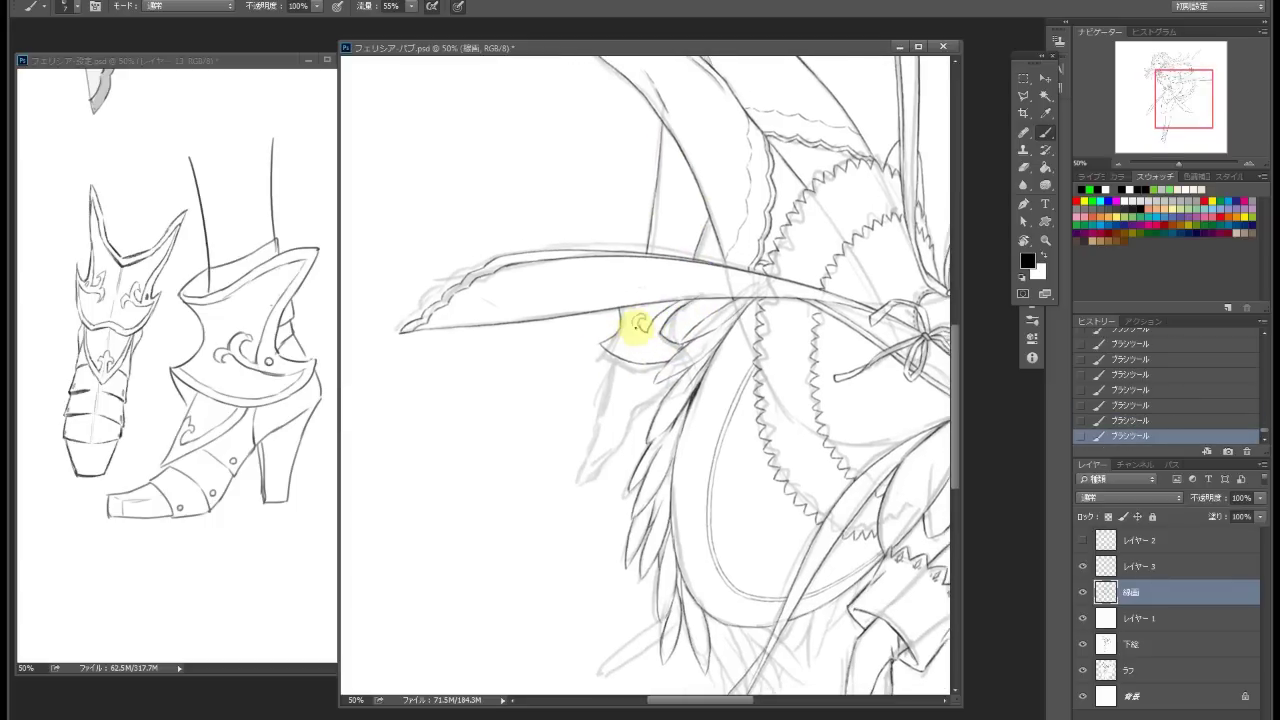
pyautogui.moveTo(660, 345)
pyautogui.mouseDown()
pyautogui.moveTo(716, 333)
pyautogui.moveTo(666, 335)
pyautogui.mouseUp()
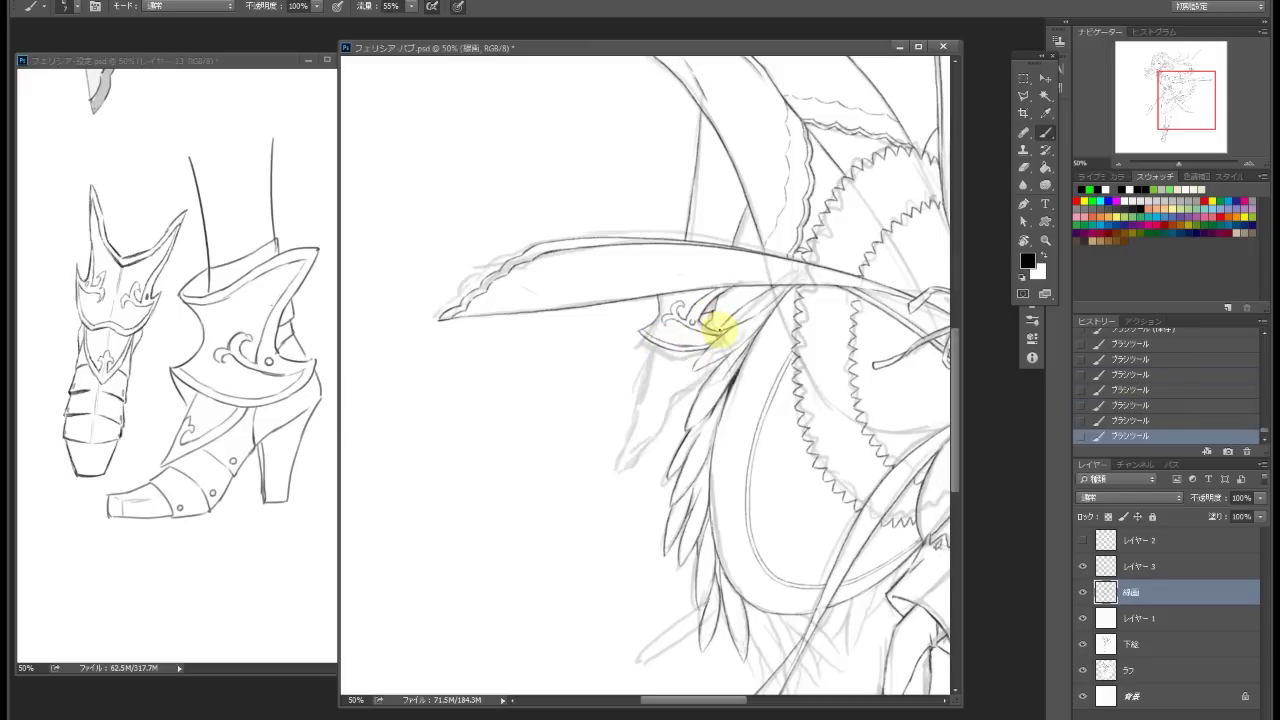
pyautogui.moveTo(647, 357); pyautogui.dragTo(660, 287)
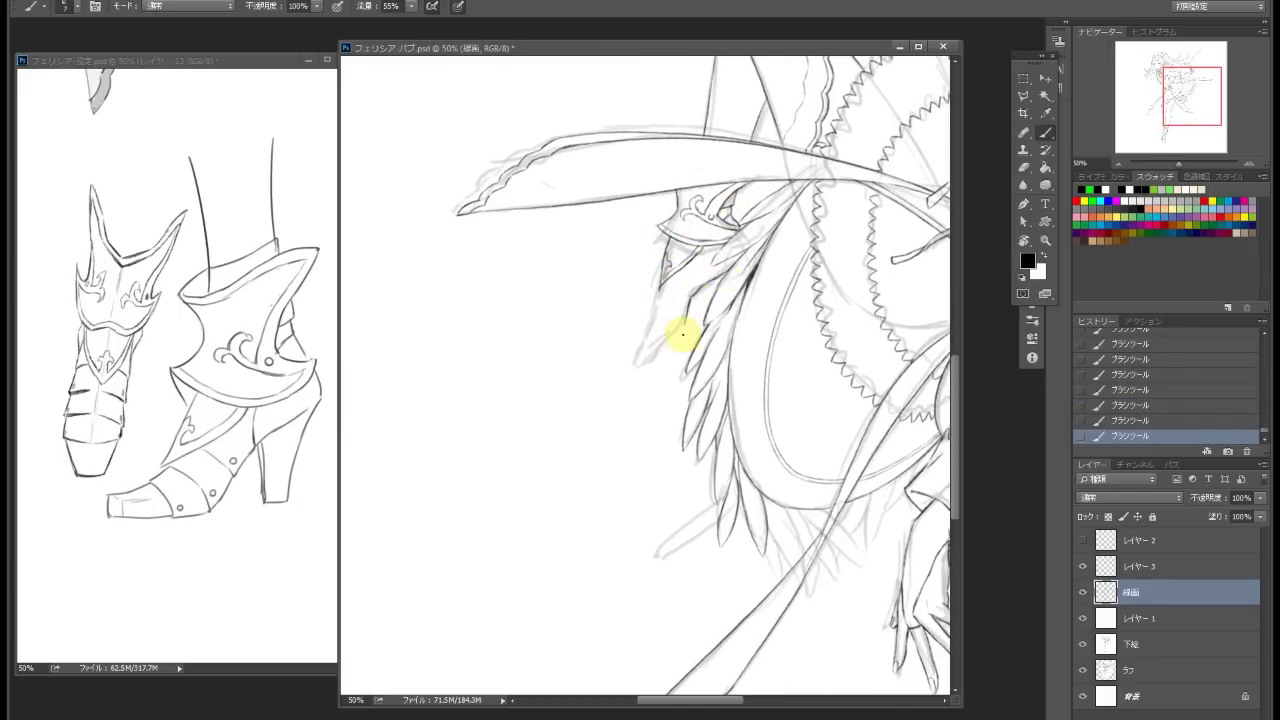
# Ink the outline of the raised boot's foot and toe, erasing overlapping lines
pyautogui.press('e')
pyautogui.moveTo(657, 349); pyautogui.dragTo(648, 362)
pyautogui.press('b')
pyautogui.moveTo(672, 266); pyautogui.dragTo(657, 286)
pyautogui.press('e')
pyautogui.press('b')
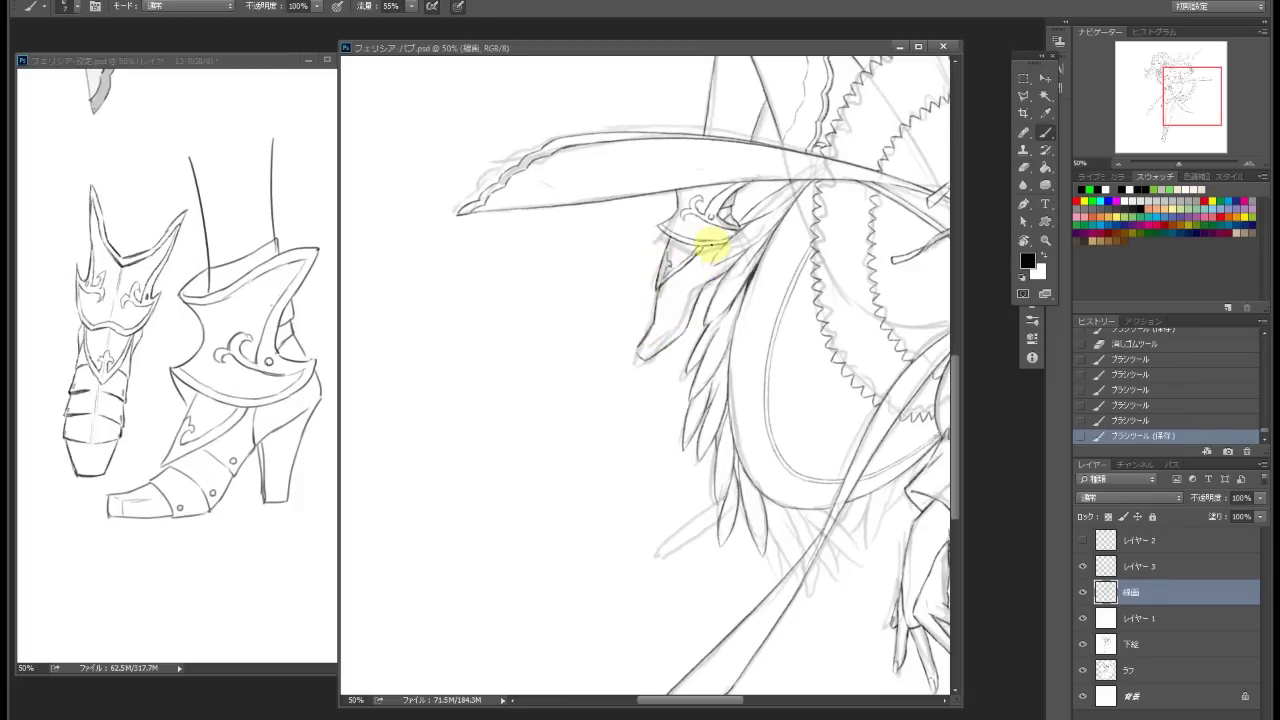
# Ink the bands and studs across the raised boot's foot and return the canvas to its upright view
pyautogui.moveTo(660, 290)
pyautogui.mouseDown()
pyautogui.moveTo(571, 371)
pyautogui.moveTo(417, 366)
pyautogui.moveTo(594, 380)
pyautogui.moveTo(567, 407)
pyautogui.mouseUp()
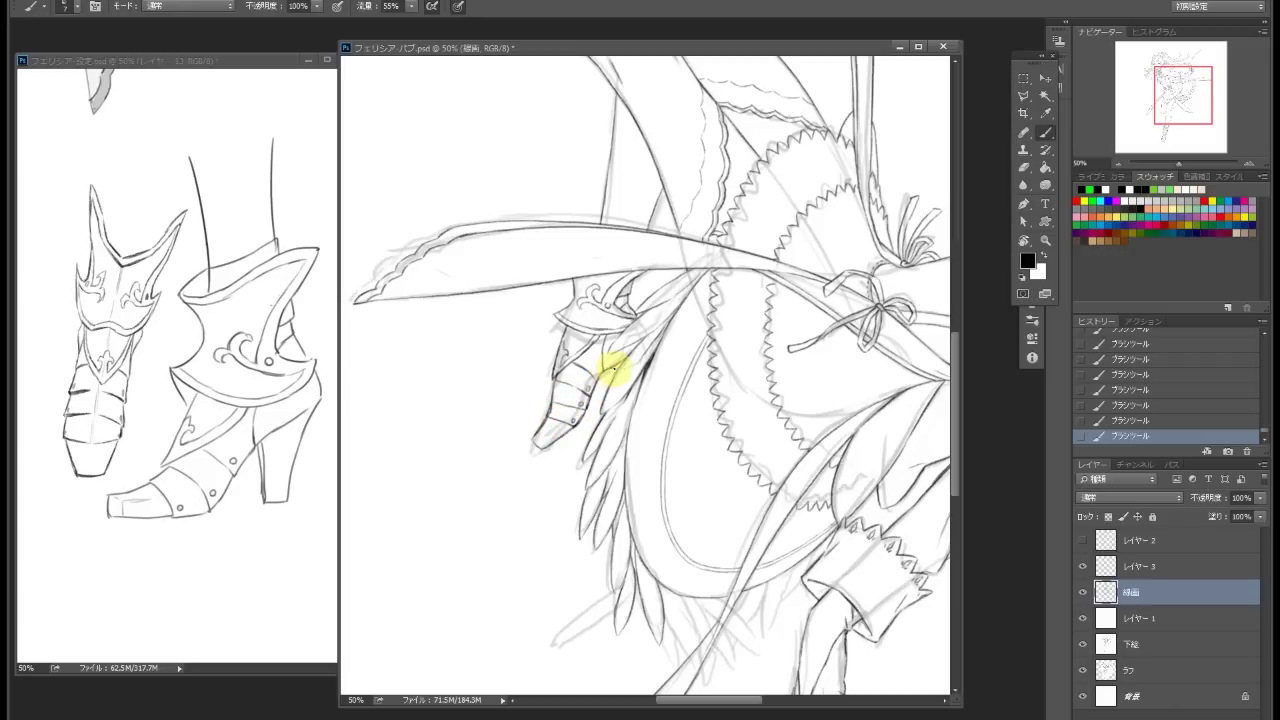
pyautogui.hotkey('ctrl', 'shift', 'h')
pyautogui.hotkey('ctrl', '0')
pyautogui.click(800, 320)
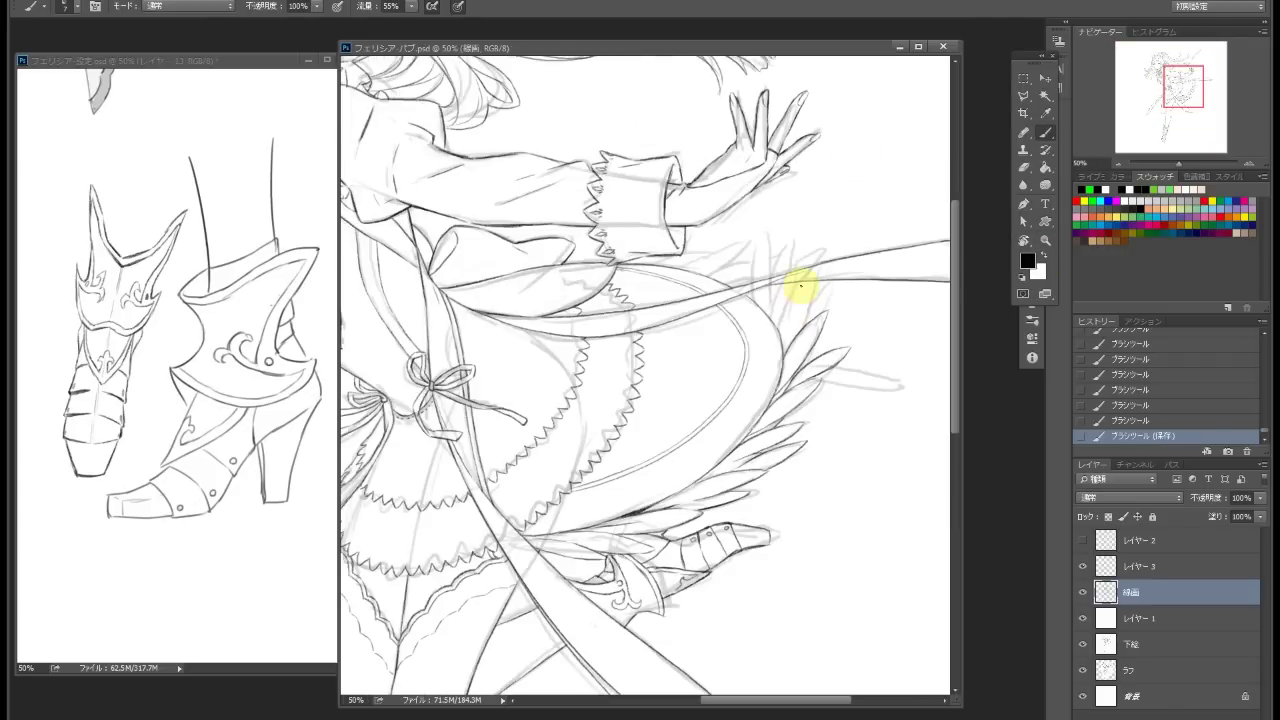
# Merge レイヤー 3 into the line art layer and ink more feathers along the skirt's rear edge
pyautogui.click(1098, 567)
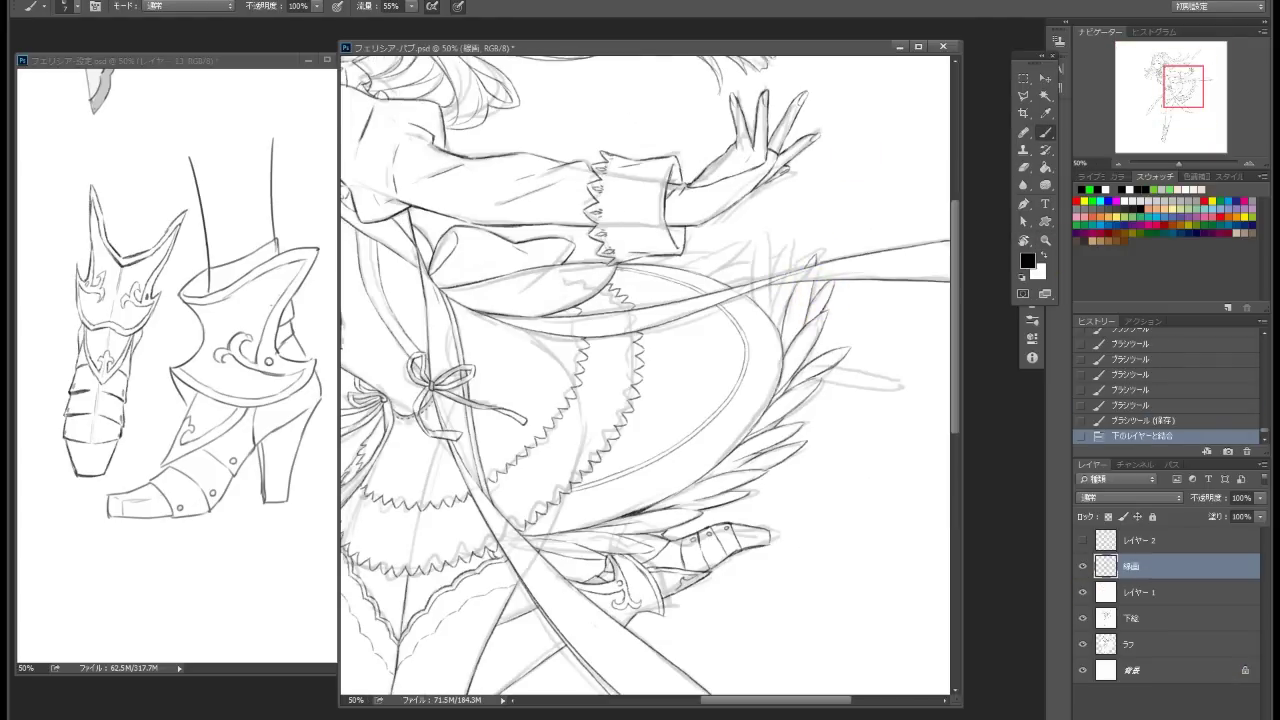
pyautogui.moveTo(798, 262); pyautogui.dragTo(780, 335)
pyautogui.moveTo(790, 258); pyautogui.dragTo(770, 320)
pyautogui.moveTo(778, 256); pyautogui.dragTo(752, 243)
pyautogui.hotkey('ctrl', 'z')
pyautogui.hotkey('ctrl', 'z')
pyautogui.press('e')
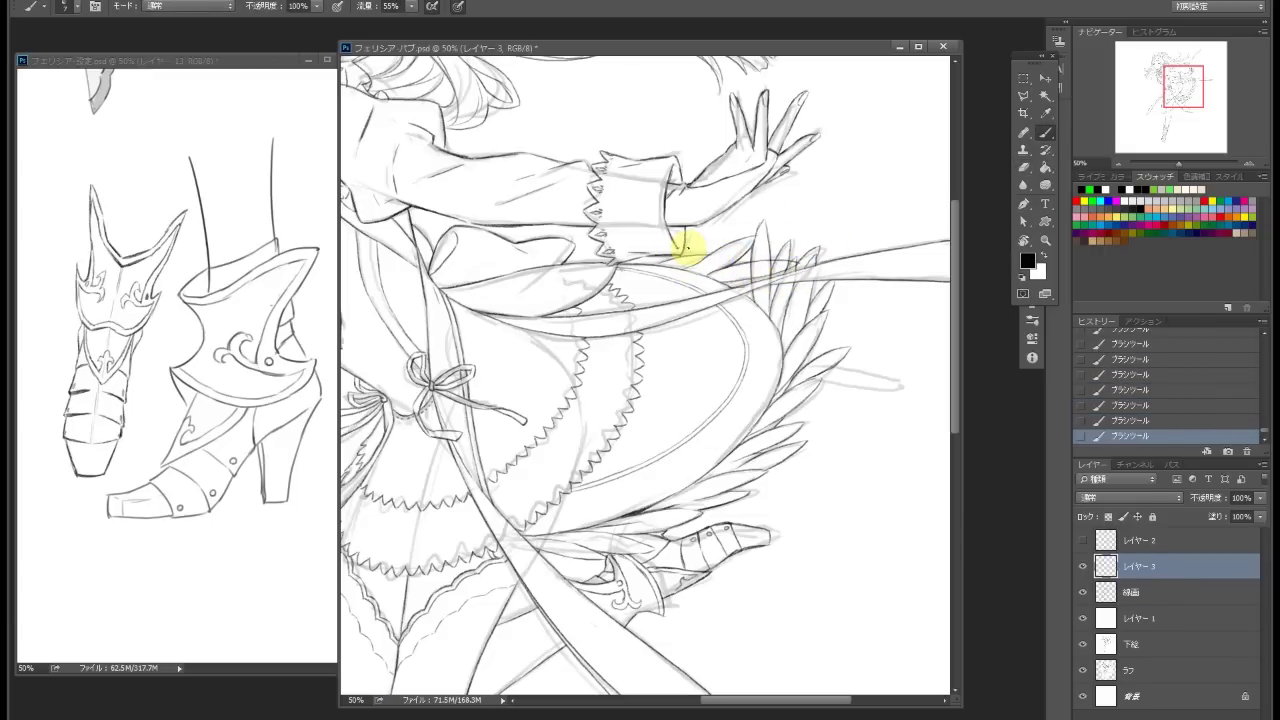
# Ink the feathers beneath the sleeve cuff on レイヤー 3 and merge that layer into 線画
pyautogui.moveTo(684, 244)
pyautogui.mouseDown()
pyautogui.moveTo(738, 240)
pyautogui.moveTo(680, 238)
pyautogui.mouseUp()
pyautogui.press('e')
pyautogui.press('b')
pyautogui.moveTo(678, 244); pyautogui.dragTo(674, 257)
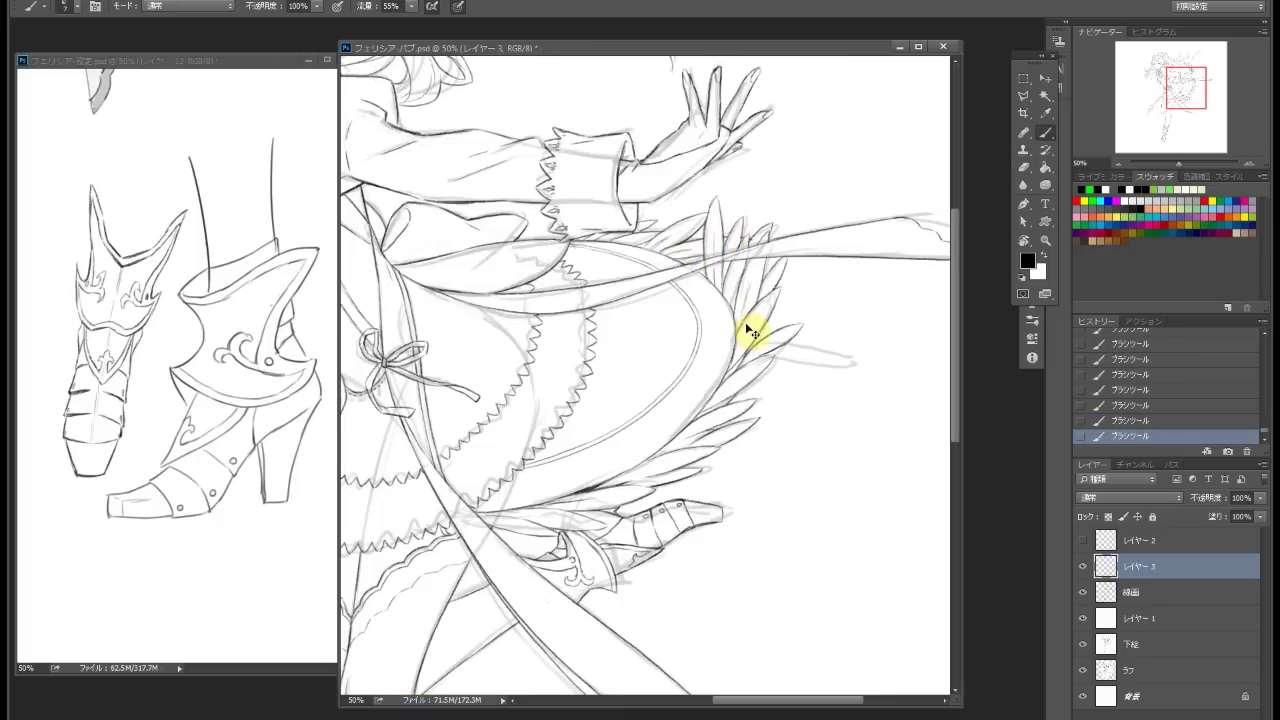
pyautogui.hotkey('ctrl', 'e')
pyautogui.scroll(-3, 803, 337)
pyautogui.scroll(3, 711, 366)
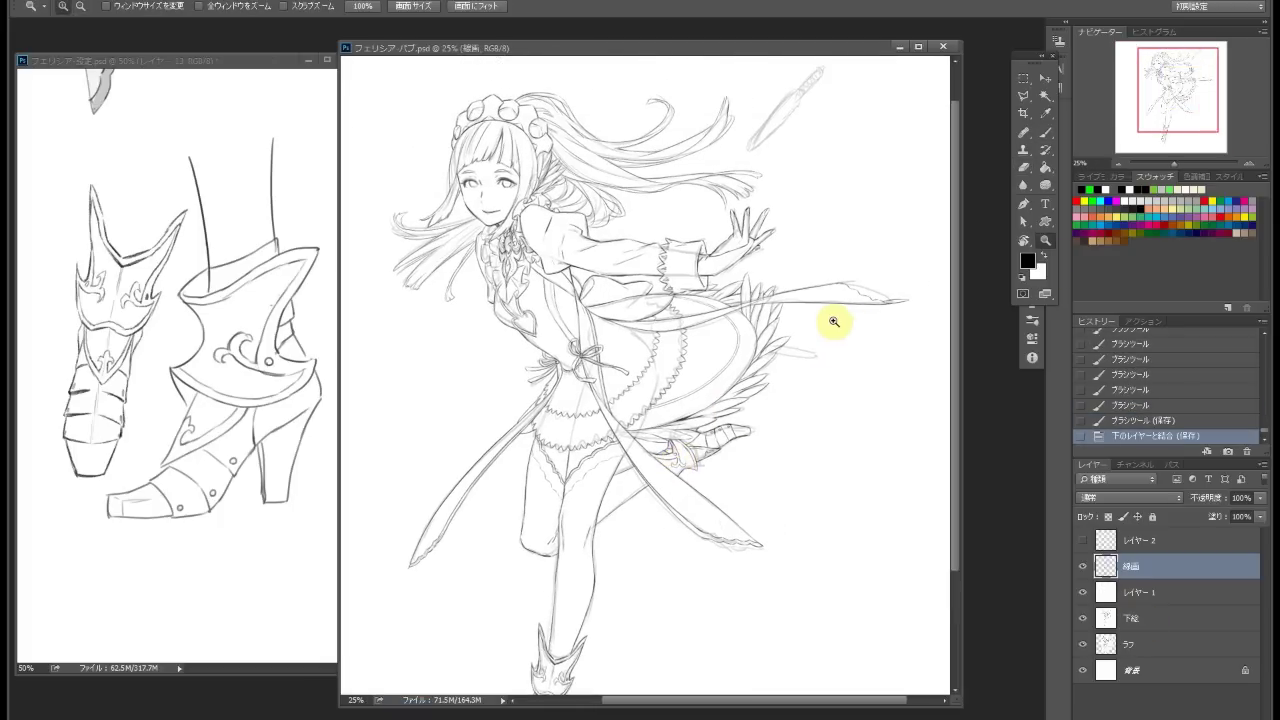
# Ink the lower edge of the ribbon trailing from the waist across the skirt, undoing and restoring strokes
pyautogui.click(811, 306)
pyautogui.click(1045, 132)
pyautogui.moveTo(766, 257)
pyautogui.mouseDown()
pyautogui.moveTo(748, 301)
pyautogui.moveTo(586, 286)
pyautogui.moveTo(686, 314)
pyautogui.mouseUp()
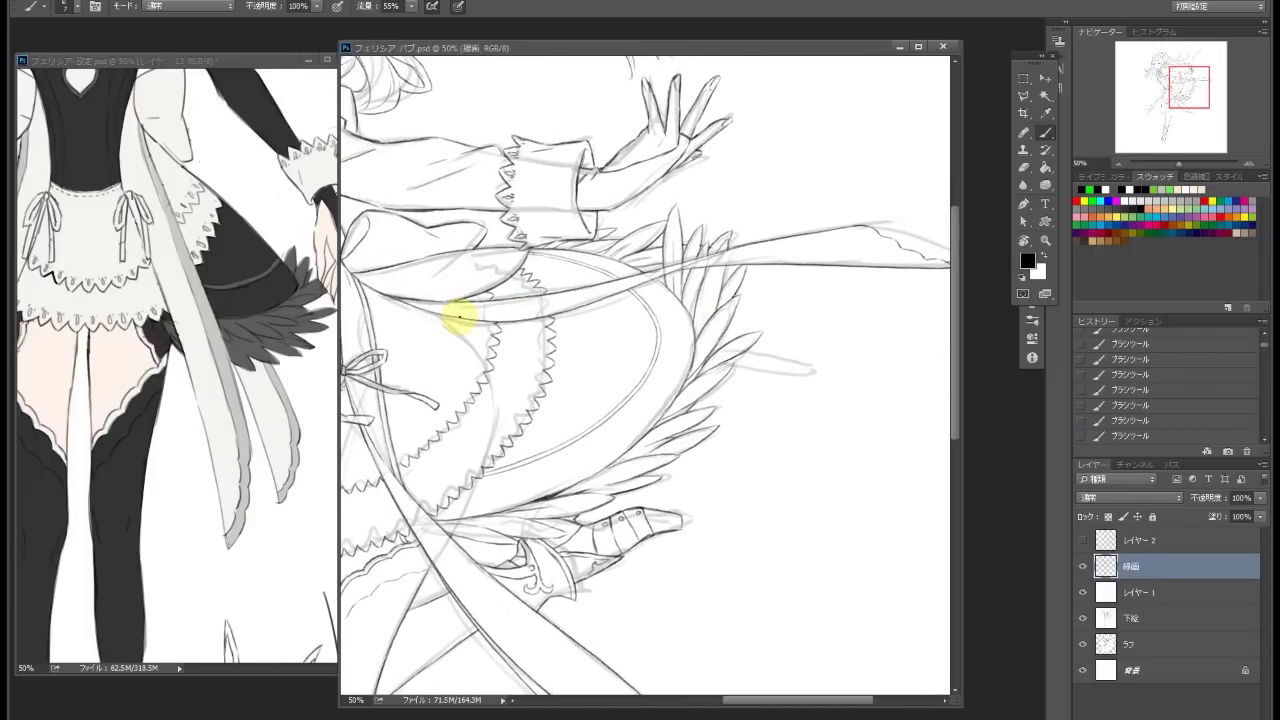
pyautogui.hotkey('ctrl', 'alt', 'z')
pyautogui.hotkey('ctrl', 'alt', 'z')
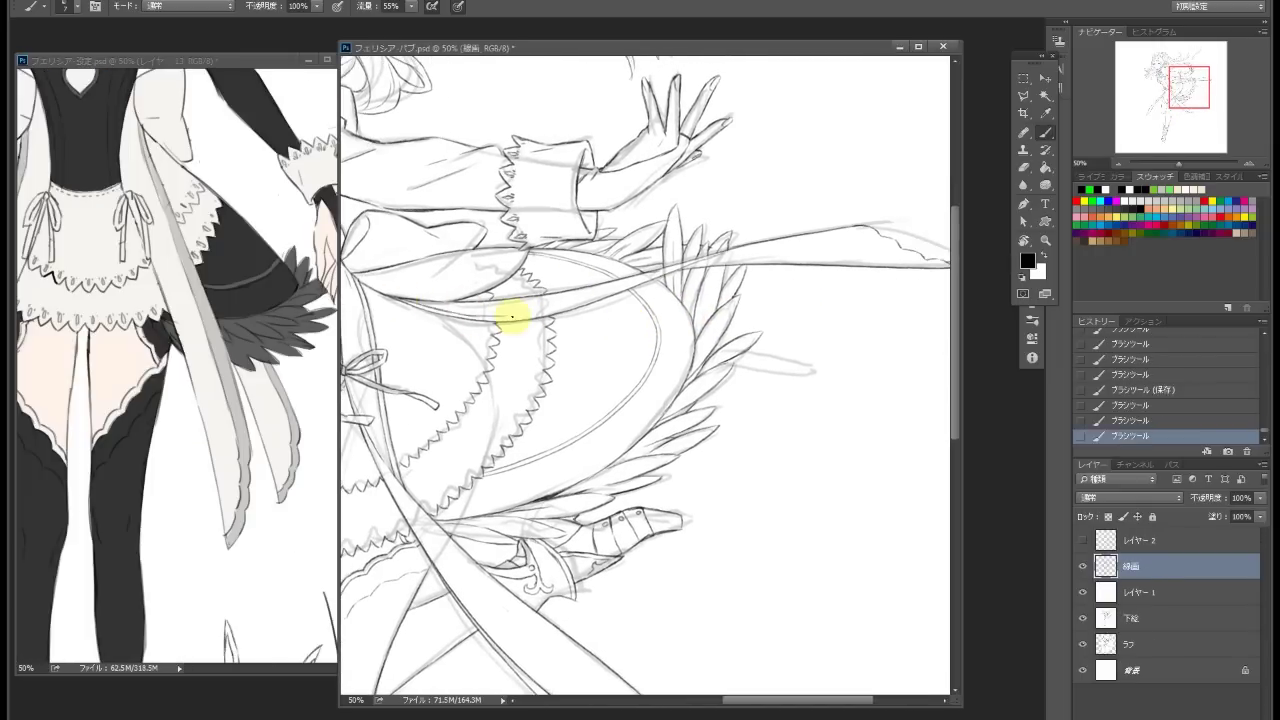
pyautogui.hotkey('ctrl', 'shift', 'z')
pyautogui.hotkey('ctrl', 'shift', 'z')
pyautogui.hotkey('ctrl', 'shift', 'z')
pyautogui.hotkey('ctrl', 'shift', 'z')
# Check the trailing ribbon's scalloped end, undo and restore the last stroke, and save the document
pyautogui.hscroll(2, 617, 224)
pyautogui.scroll(-3, 694, 200)
pyautogui.scroll(3, 694, 323)
pyautogui.hotkey('ctrl', 'alt', 'z')
pyautogui.hotkey('ctrl', 'shift', 'z')
pyautogui.hotkey('ctrl', 's')
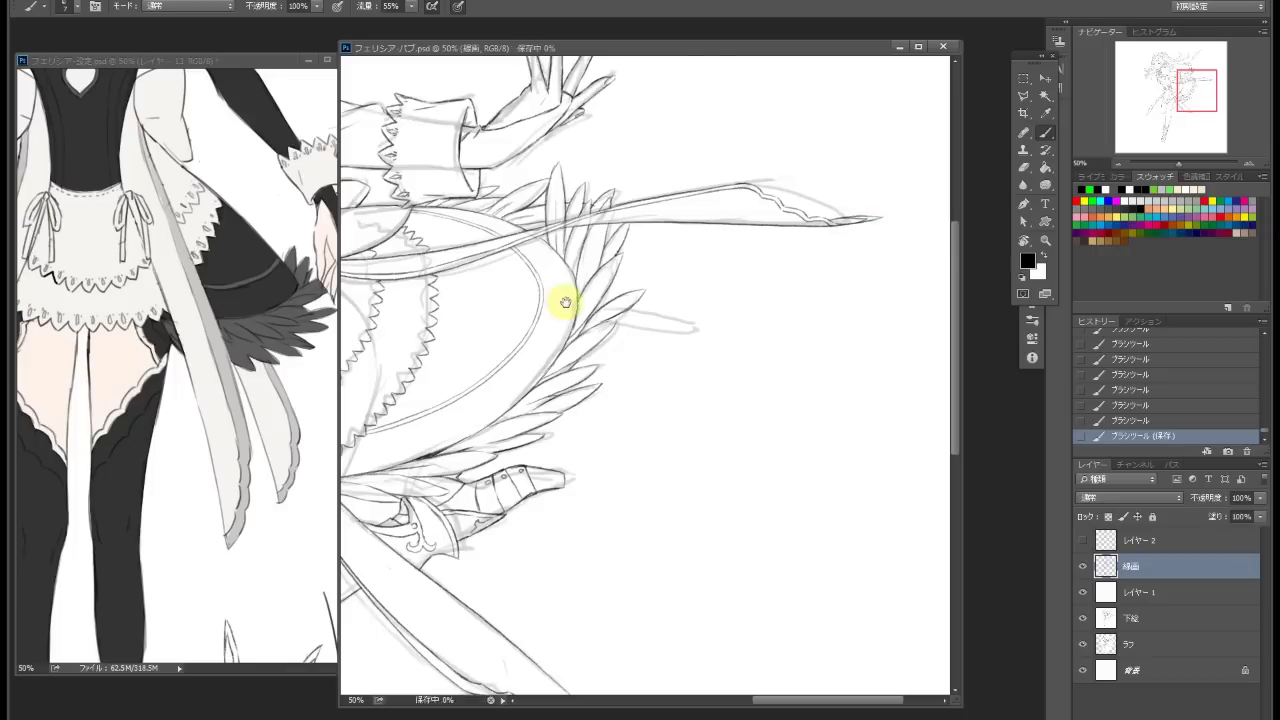
pyautogui.scroll(-3, 640, 260)
pyautogui.hscroll(-2, 688, 216)
pyautogui.moveTo(752, 290); pyautogui.dragTo(732, 365)
pyautogui.moveTo(762, 262); pyautogui.dragTo(686, 300)
pyautogui.hotkey('ctrl', 'z')
pyautogui.hotkey('ctrl', 'z')
pyautogui.hotkey('ctrl', 'z')
pyautogui.hotkey('ctrl', 'z')
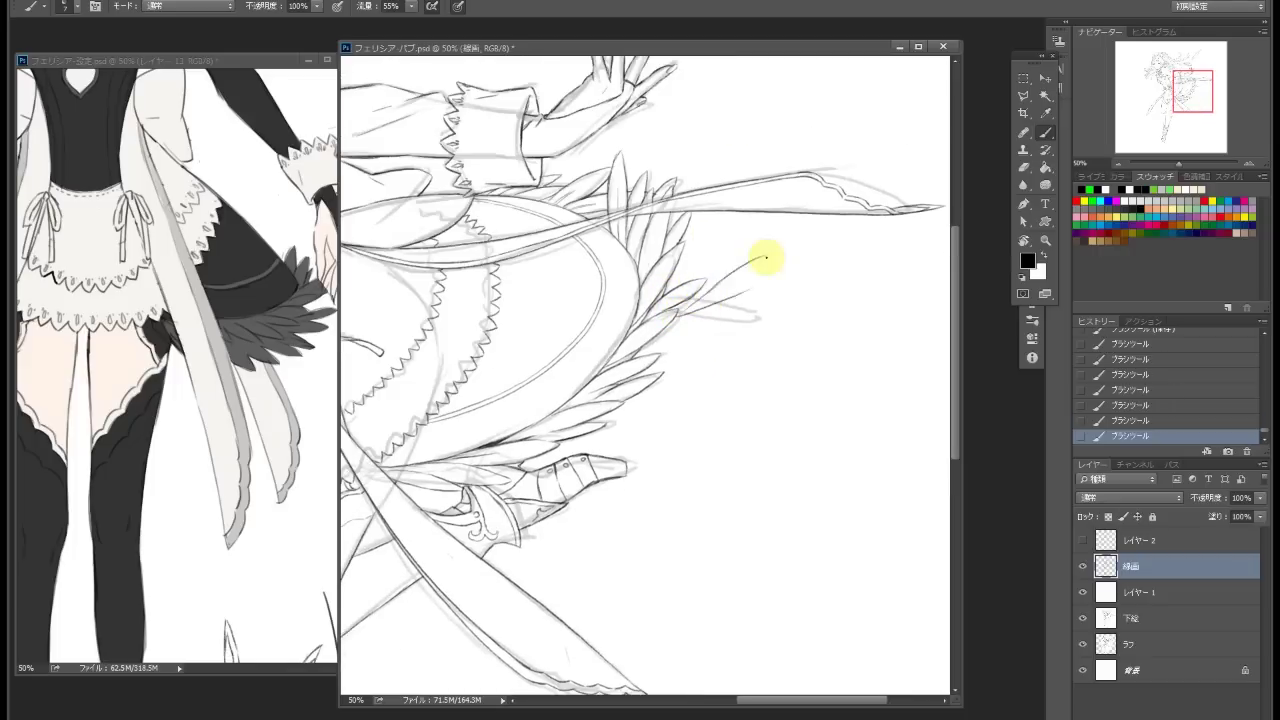
pyautogui.hotkey('ctrl', 'z')
pyautogui.hotkey('ctrl', 'z')
pyautogui.hotkey('ctrl', 'z')
# Ink the short second ribbon emerging behind the rear skirt feathers, undo unwanted strokes and save the document
pyautogui.moveTo(684, 308); pyautogui.dragTo(817, 254)
pyautogui.hotkey('ctrl', 'z')
pyautogui.press('e')
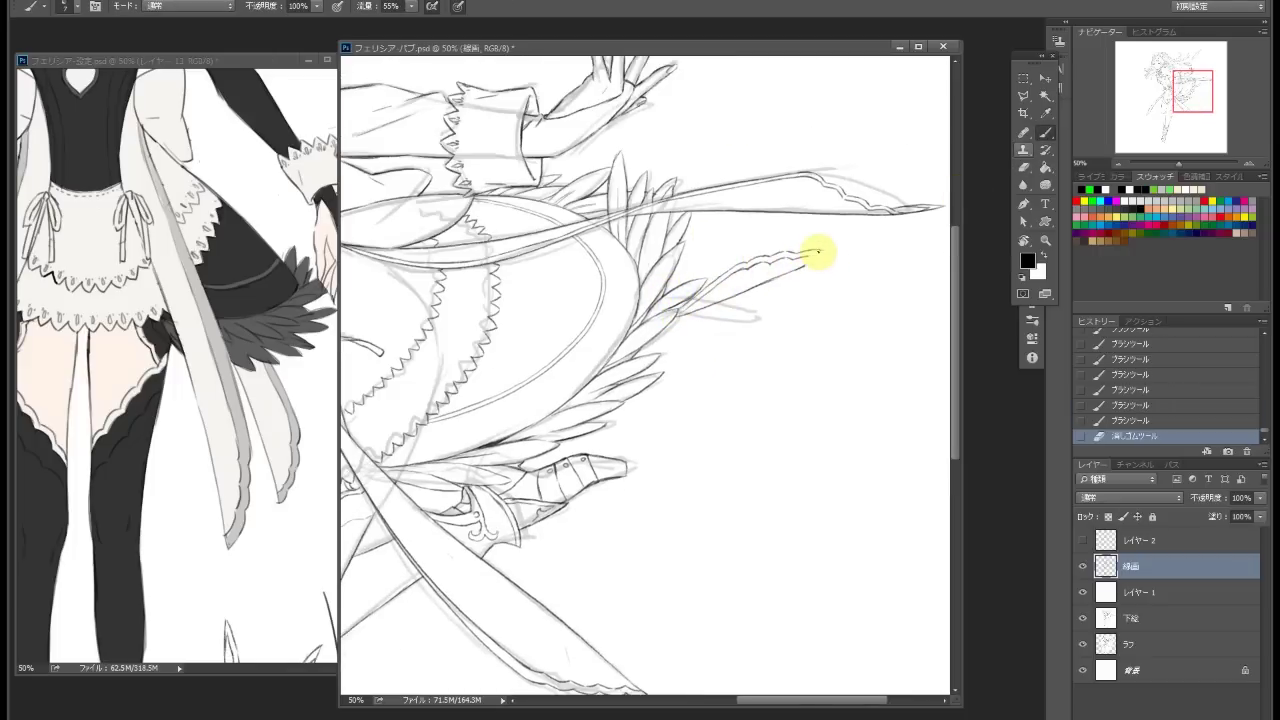
pyautogui.hotkey('ctrl', 'z')
pyautogui.hotkey('ctrl', 'z')
pyautogui.hotkey('ctrl', 's')
# Select the outer outline of the bent leg's thigh, adjust it with Free Transform and deselect
pyautogui.press('z')
pyautogui.keyDown('alt'); pyautogui.click(800, 306); pyautogui.keyUp('alt')
pyautogui.keyDown('alt'); pyautogui.click(778, 207); pyautogui.keyUp('alt')
pyautogui.click(617, 408)
pyautogui.press('l')
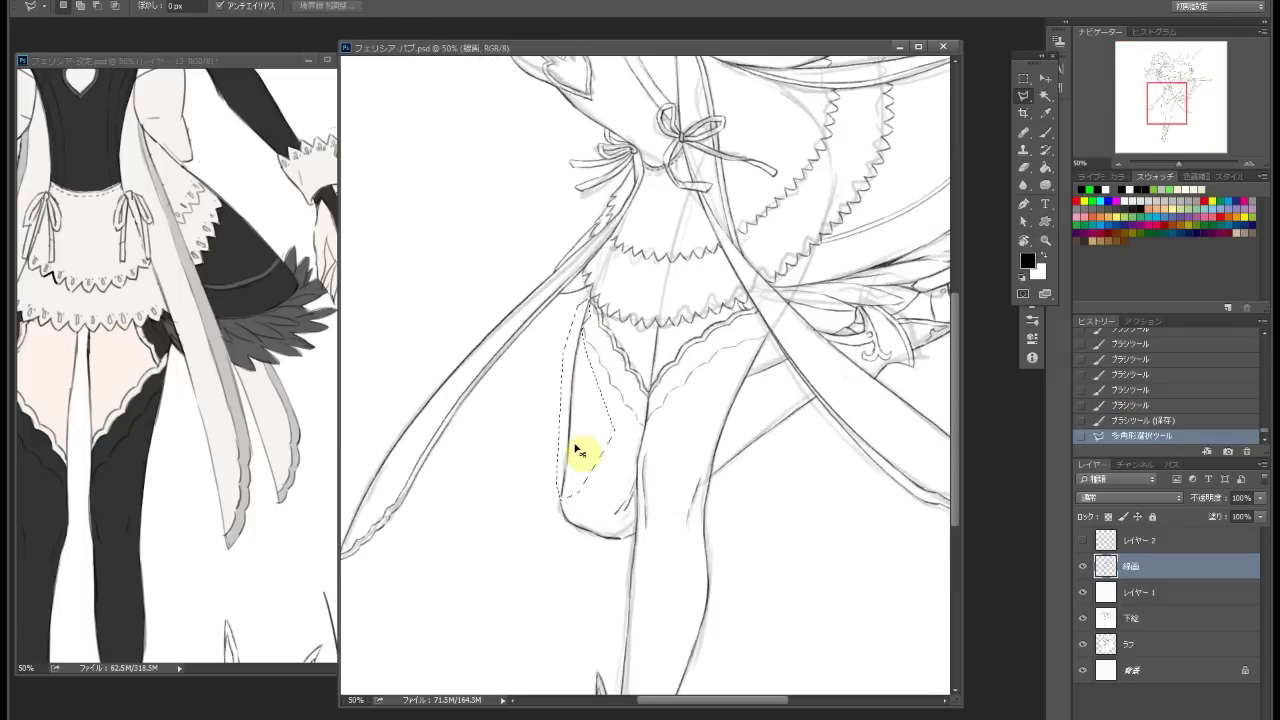
pyautogui.hotkey('ctrl', 't')
pyautogui.moveTo(585, 500); pyautogui.dragTo(586, 506)
pyautogui.moveTo(585, 298); pyautogui.dragTo(586, 329)
pyautogui.press('Return')
pyautogui.hotkey('ctrl', 'd')
# Reconnect the thigh outline beneath the apron ruffle and touch up the line near the bent knee
pyautogui.press('b')
pyautogui.click(580, 325)
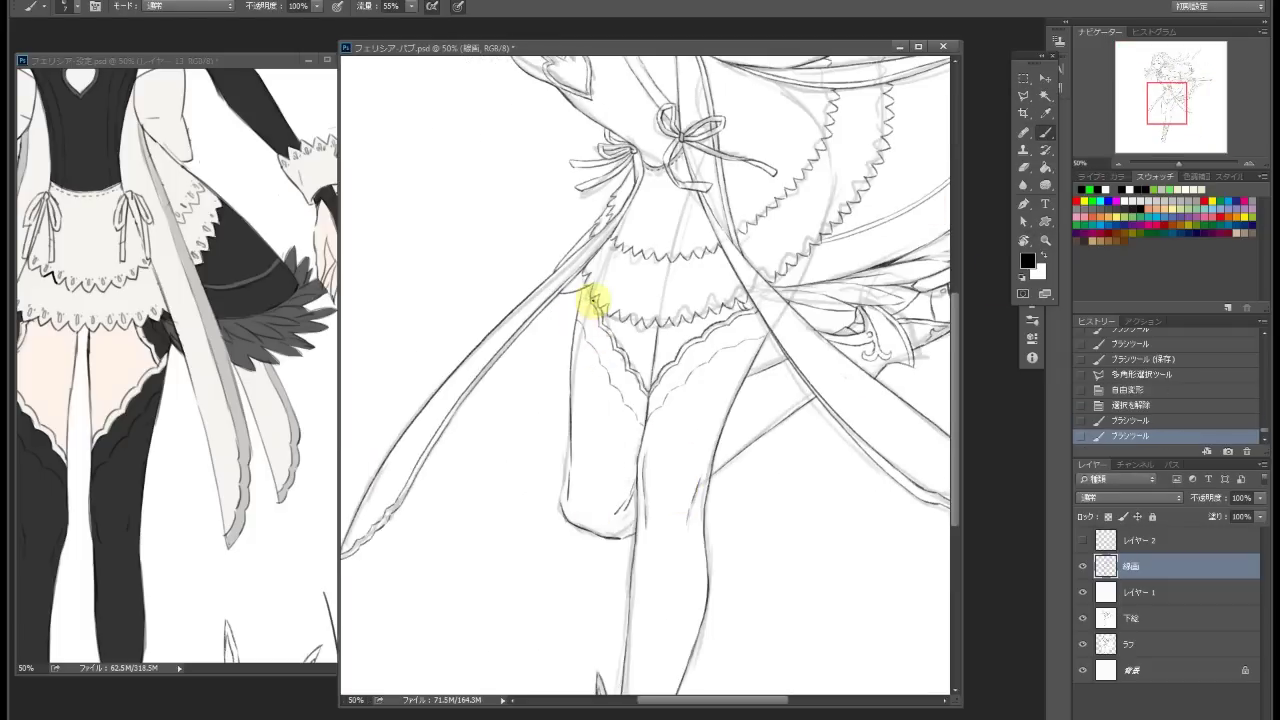
pyautogui.click(586, 300)
pyautogui.press('e')
pyautogui.scroll(-2, 651, 286)
pyautogui.press('b')
pyautogui.moveTo(558, 430); pyautogui.dragTo(576, 462)
pyautogui.scroll(12, 720, 337)
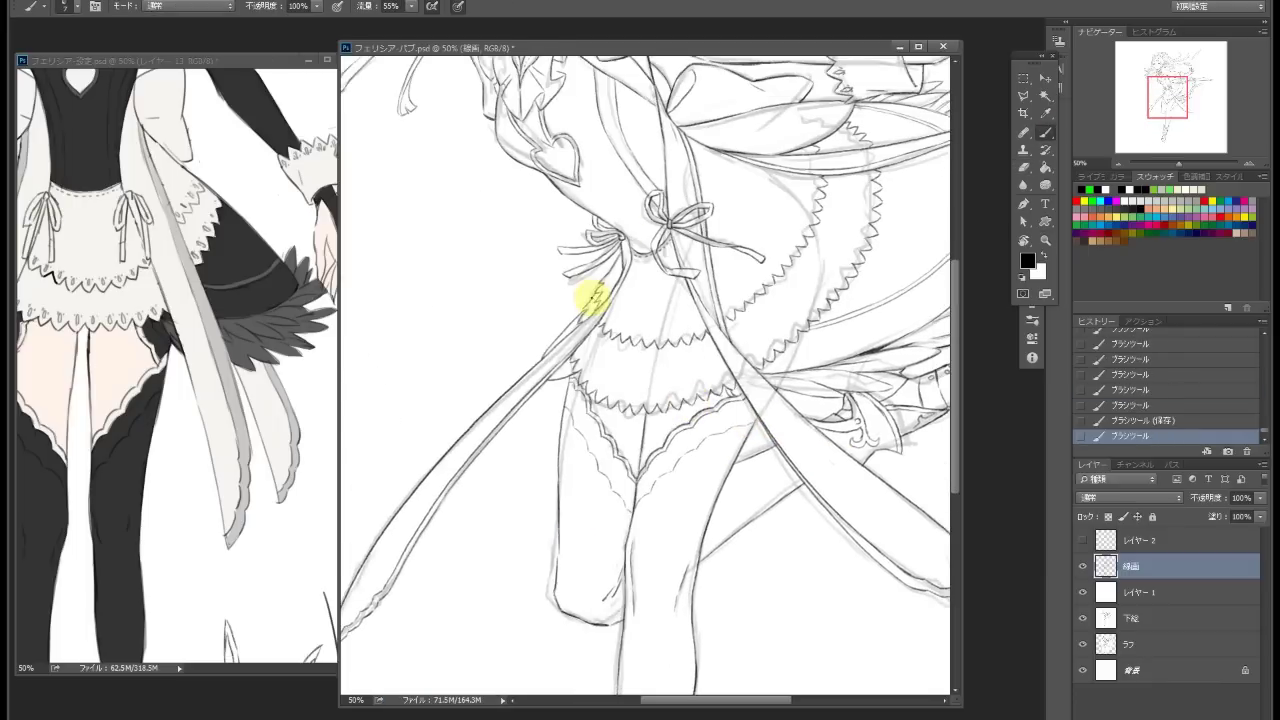
# Select the bodice outline beside the heart ornament, paste it in place on a new layer and shift it slightly inward
pyautogui.press('l')
pyautogui.click(592, 292)
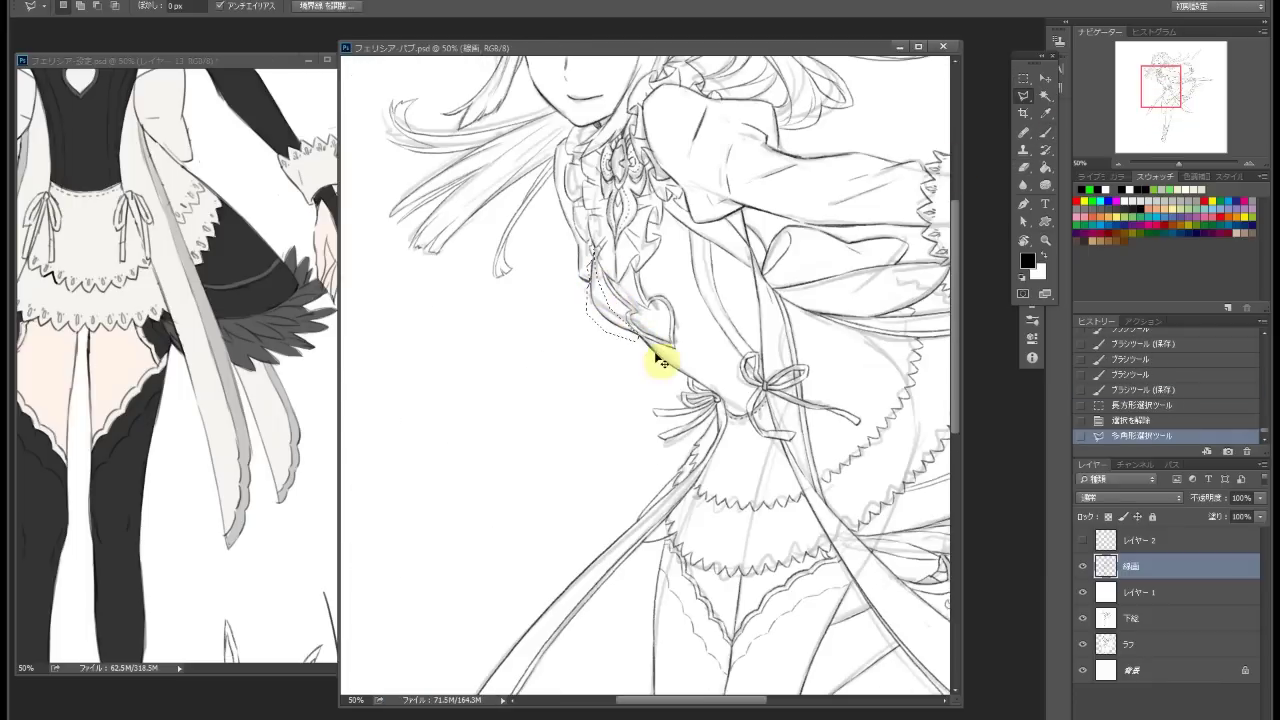
pyautogui.hotkey('ctrl', 'c')
pyautogui.press('Delete')
pyautogui.hotkey('ctrl', 'shift', 'v')
pyautogui.press('v')
pyautogui.moveTo(606, 300); pyautogui.dragTo(614, 314)
# Clean up the line art around the shifted bodice outline on 線画, stepping back through unwanted strokes
pyautogui.hotkey('alt', '[')
pyautogui.click(1024, 172)
pyautogui.moveTo(566, 250)
pyautogui.mouseDown()
pyautogui.moveTo(571, 223)
pyautogui.moveTo(576, 262)
pyautogui.mouseUp()
pyautogui.press('b')
pyautogui.hotkey('ctrl', 'alt', 'z')
pyautogui.hotkey('ctrl', 'alt', 'z')
pyautogui.hotkey('ctrl', 'alt', 'z')
pyautogui.hotkey('ctrl', 'alt', 'z')
pyautogui.hotkey('ctrl', 'alt', 'z')
pyautogui.hotkey('ctrl', 'alt', 'z')
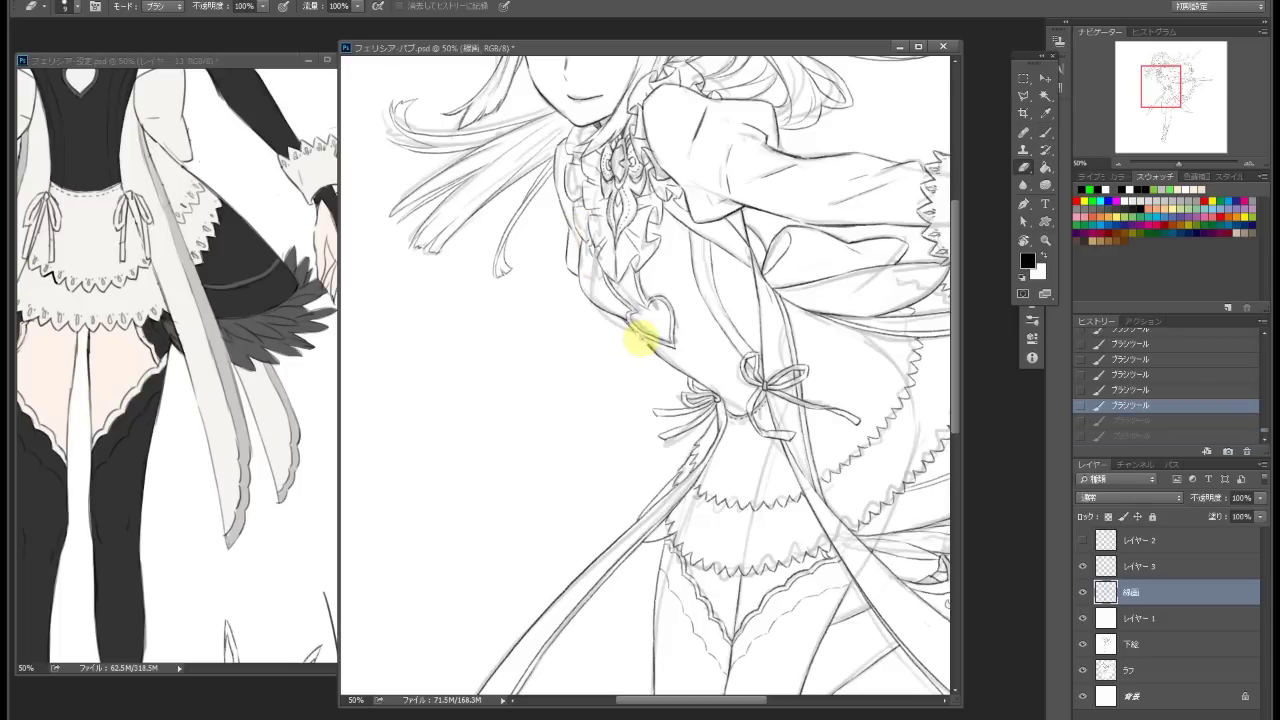
# Redraw the bodice line joining the heart ornament and erase stray lines on レイヤー 3
pyautogui.click(1024, 167)
pyautogui.press('b')
pyautogui.moveTo(632, 333); pyautogui.dragTo(633, 336)
pyautogui.moveTo(633, 336); pyautogui.dragTo(634, 337)
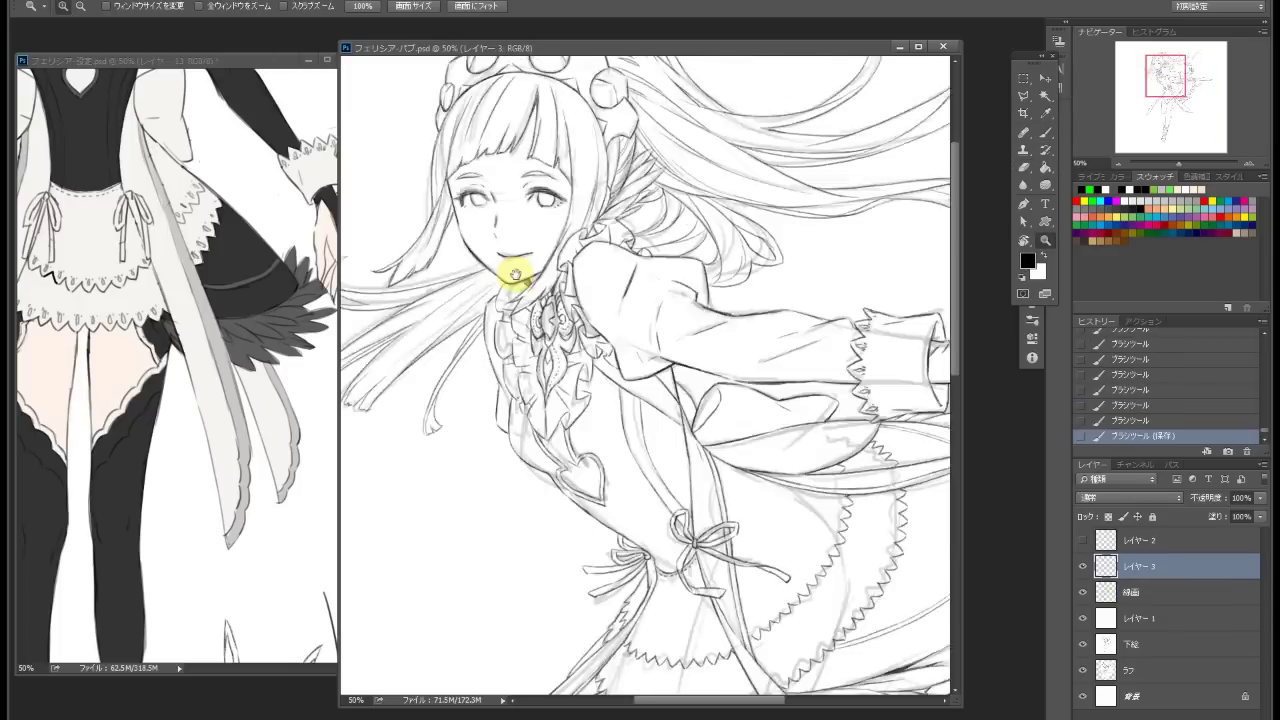
pyautogui.hotkey('ctrl', '+')
pyautogui.click(1024, 167)
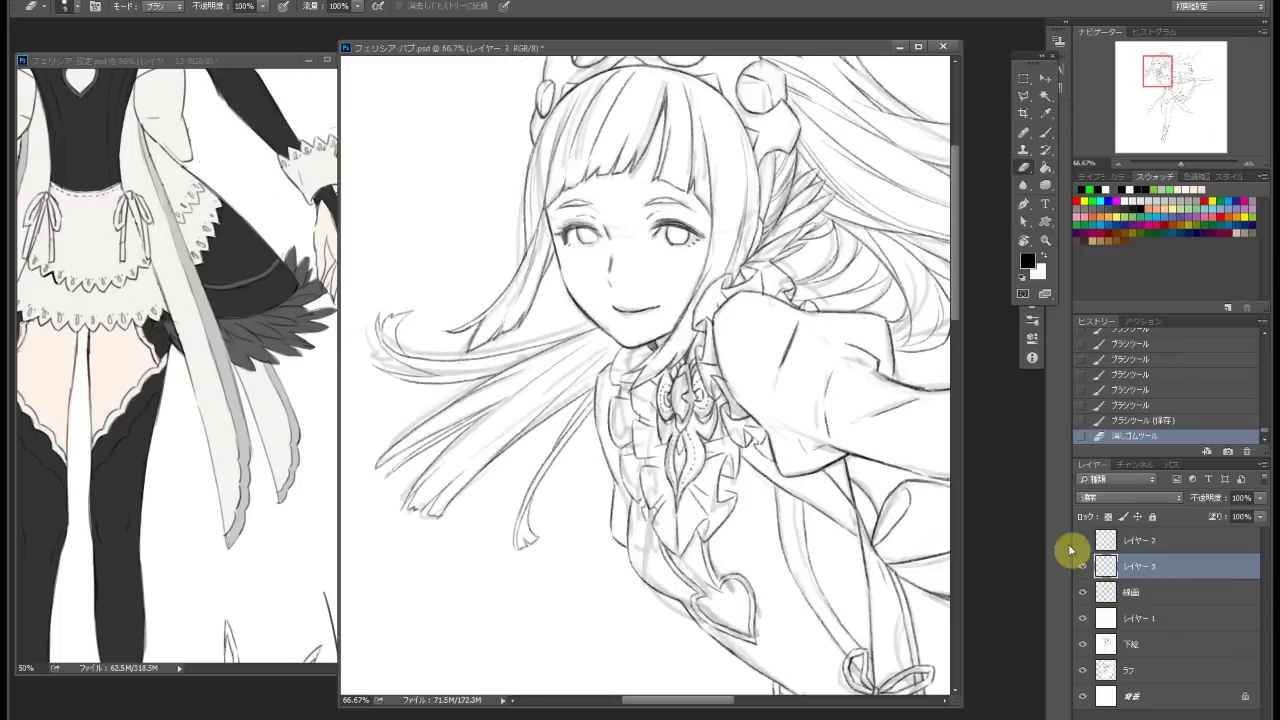
# Create a new layer, rotate the view until the rough dagger stands upright, and draw a green centre guide through it
pyautogui.hotkey('ctrl', 'shift', 'alt', 'n')
pyautogui.press('r')
pyautogui.moveTo(780, 283); pyautogui.dragTo(857, 414)
pyautogui.press('b')
pyautogui.click(1088, 187)
pyautogui.moveTo(728, 305); pyautogui.dragTo(728, 560)
pyautogui.scroll(-3, 753, 487)
pyautogui.press('d')
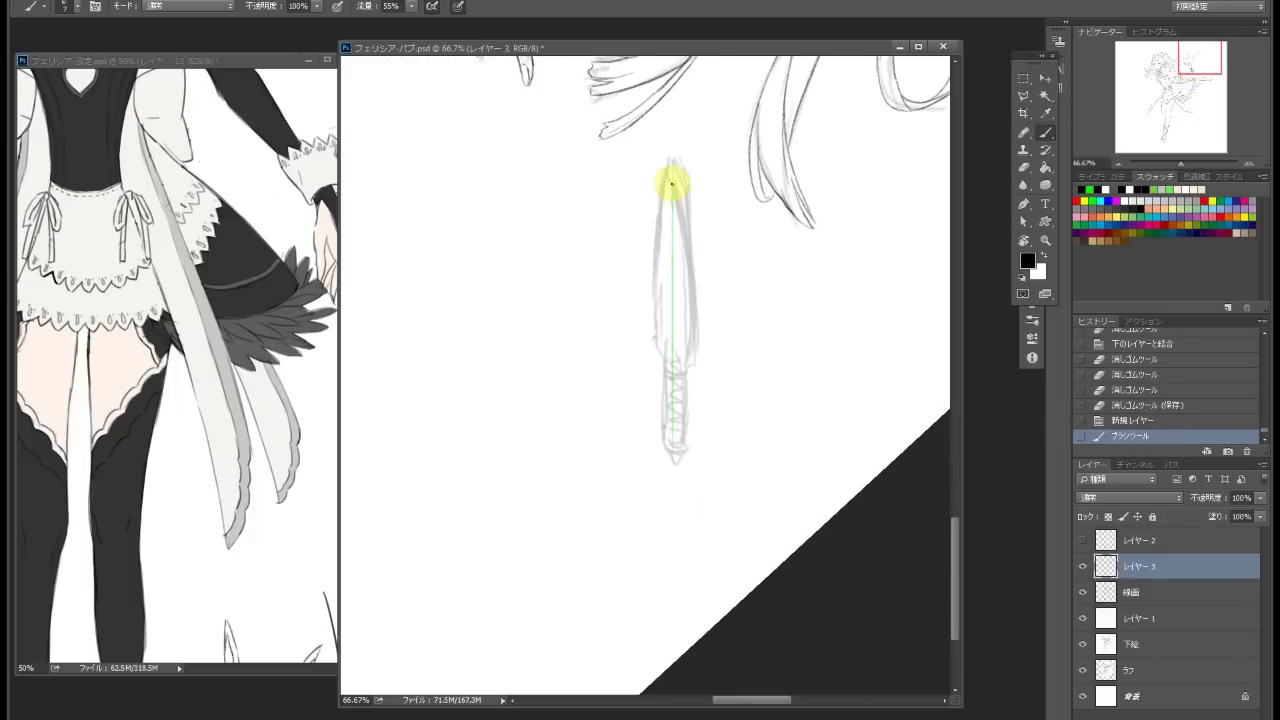
# Sketch the dagger's handle, pommel and guard in green, erasing and undoing misplaced strokes
pyautogui.keyDown('alt'); pyautogui.click(671, 365); pyautogui.keyUp('alt')
pyautogui.moveTo(668, 342); pyautogui.dragTo(678, 357)
pyautogui.hotkey('ctrl', 'z')
pyautogui.moveTo(670, 445); pyautogui.dragTo(673, 474)
pyautogui.press('e')
pyautogui.moveTo(668, 345); pyautogui.dragTo(674, 360)
pyautogui.moveTo(670, 368); pyautogui.dragTo(680, 376)
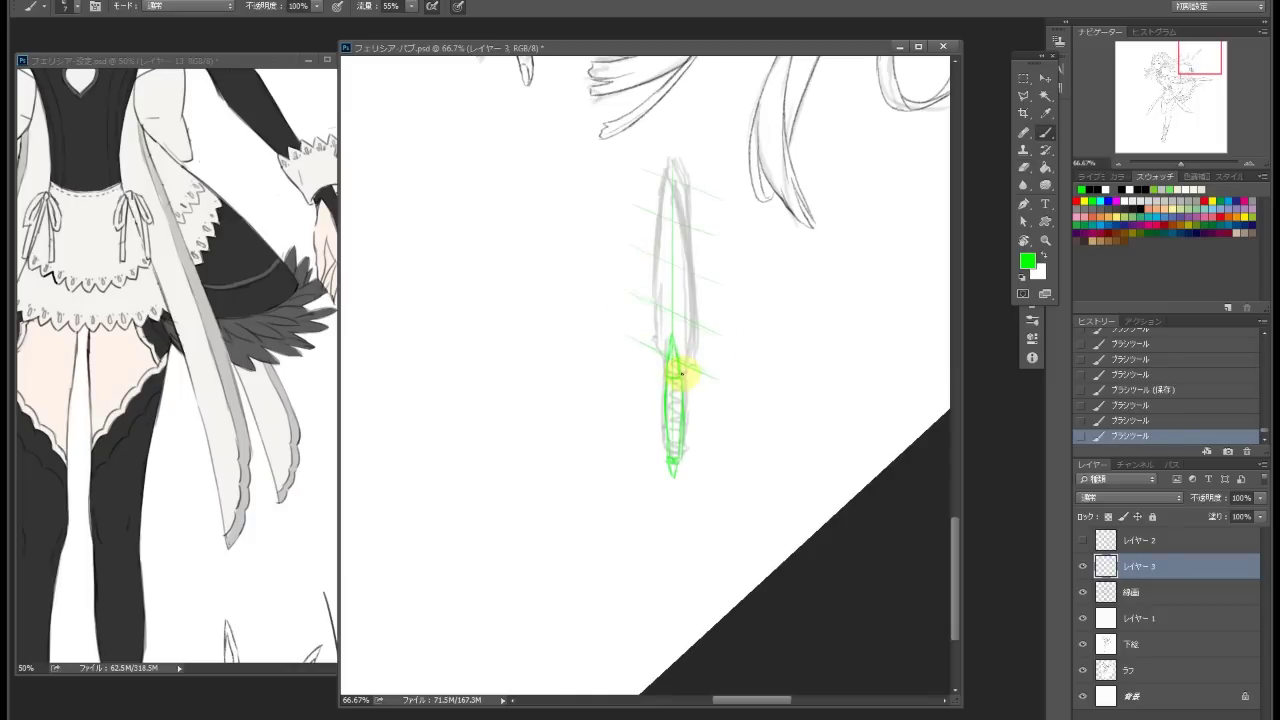
pyautogui.hotkey('ctrl', 'z')
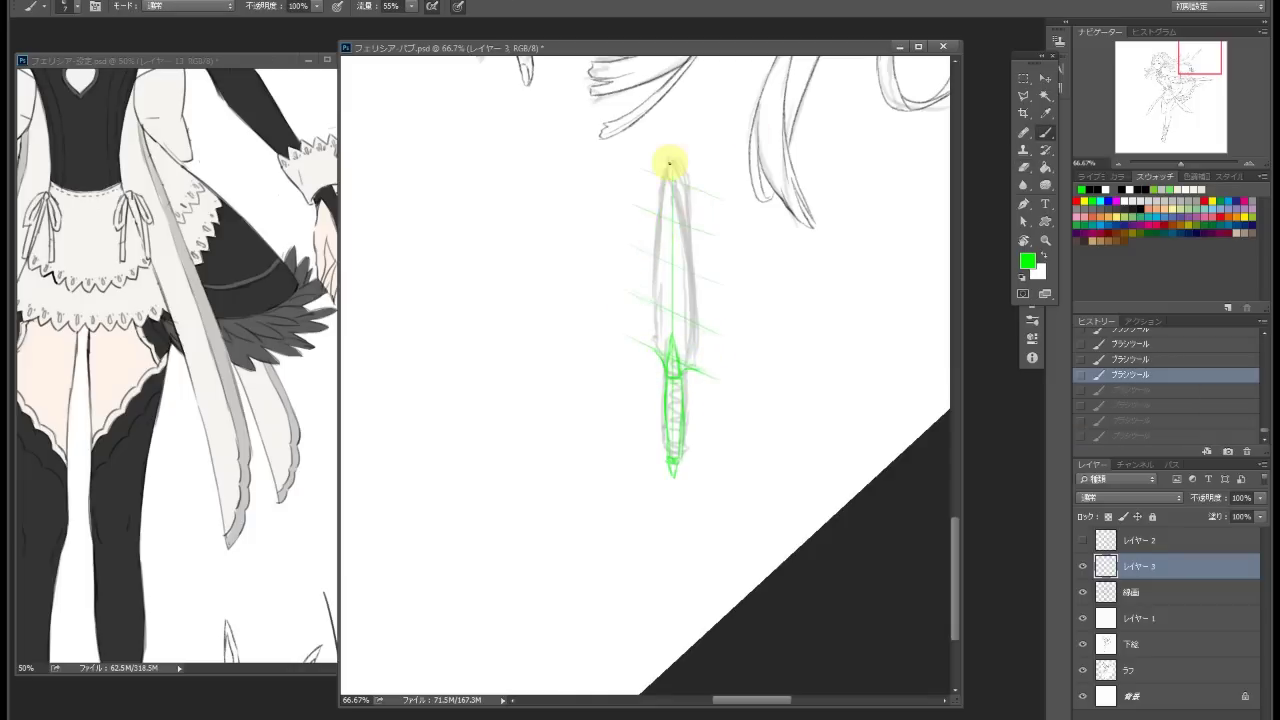
# Sketch both edges of the dagger's blade in green from tip to guard
pyautogui.moveTo(666, 163); pyautogui.dragTo(655, 294)
pyautogui.hotkey('ctrl', 'z')
pyautogui.moveTo(676, 162); pyautogui.dragTo(692, 335)
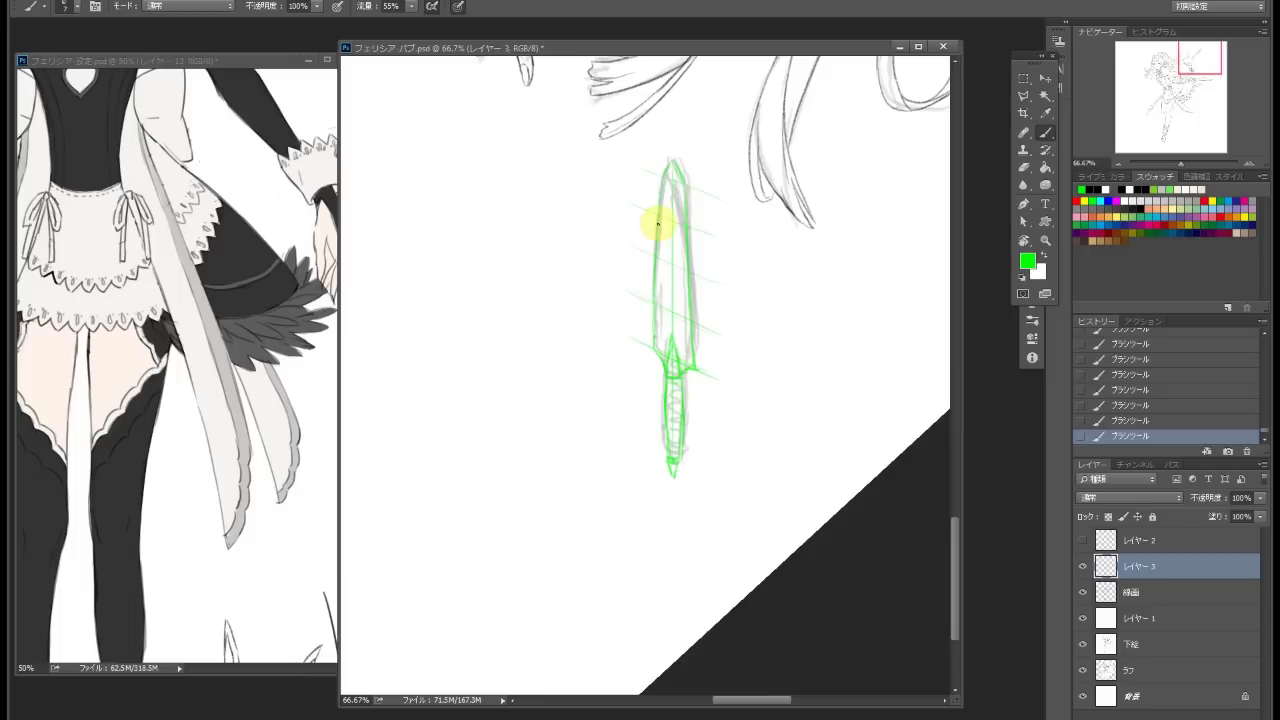
# Adjust the proportions and placement of the green dagger sketch with two free transforms
pyautogui.press('l')
pyautogui.hotkey('ctrl', 't')
pyautogui.moveTo(689, 170); pyautogui.dragTo(729, 249)
pyautogui.press('Return')
pyautogui.hotkey('ctrl', 't')
pyautogui.moveTo(657, 186); pyautogui.dragTo(729, 471)
pyautogui.press('Return')
# Reset the canvas rotation and free-transform the green dagger sketch again
pyautogui.press('r')
pyautogui.moveTo(349, 255); pyautogui.dragTo(390, 181)
pyautogui.press('Escape')
pyautogui.hotkey('ctrl', 't')
pyautogui.moveTo(740, 420); pyautogui.dragTo(771, 357)
pyautogui.press('Return')
# Clear the selection and rotate the green dagger sketch into its diagonal pose with Free Transform
pyautogui.press('l')
pyautogui.doubleClick(563, 265)
pyautogui.hotkey('ctrl', 't')
pyautogui.press('Escape')
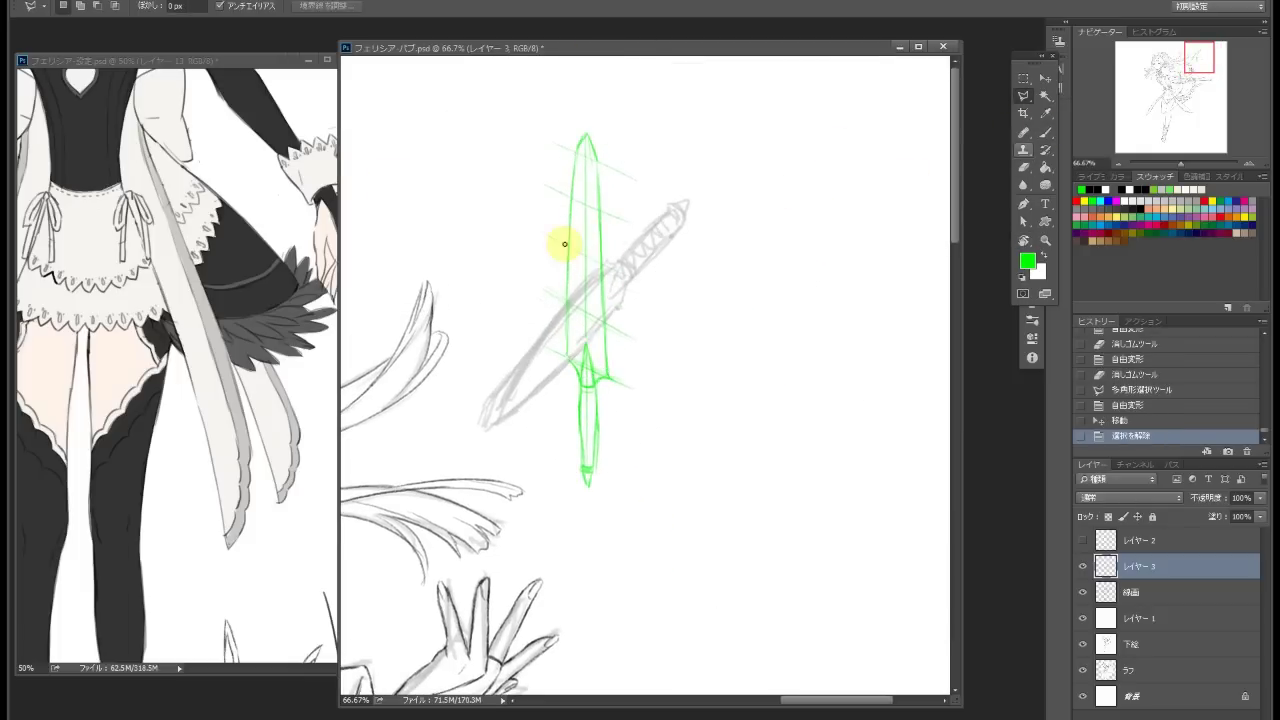
pyautogui.hotkey('ctrl', 't')
pyautogui.moveTo(743, 294); pyautogui.dragTo(713, 244)
pyautogui.press('Return')
# Ink the dagger's blade, guard and wrapped handle in black on 線画 over the green sketch, and save
pyautogui.click(1104, 592)
pyautogui.press('z')
pyautogui.keyDown('alt'); pyautogui.click(840, 268); pyautogui.keyUp('alt')
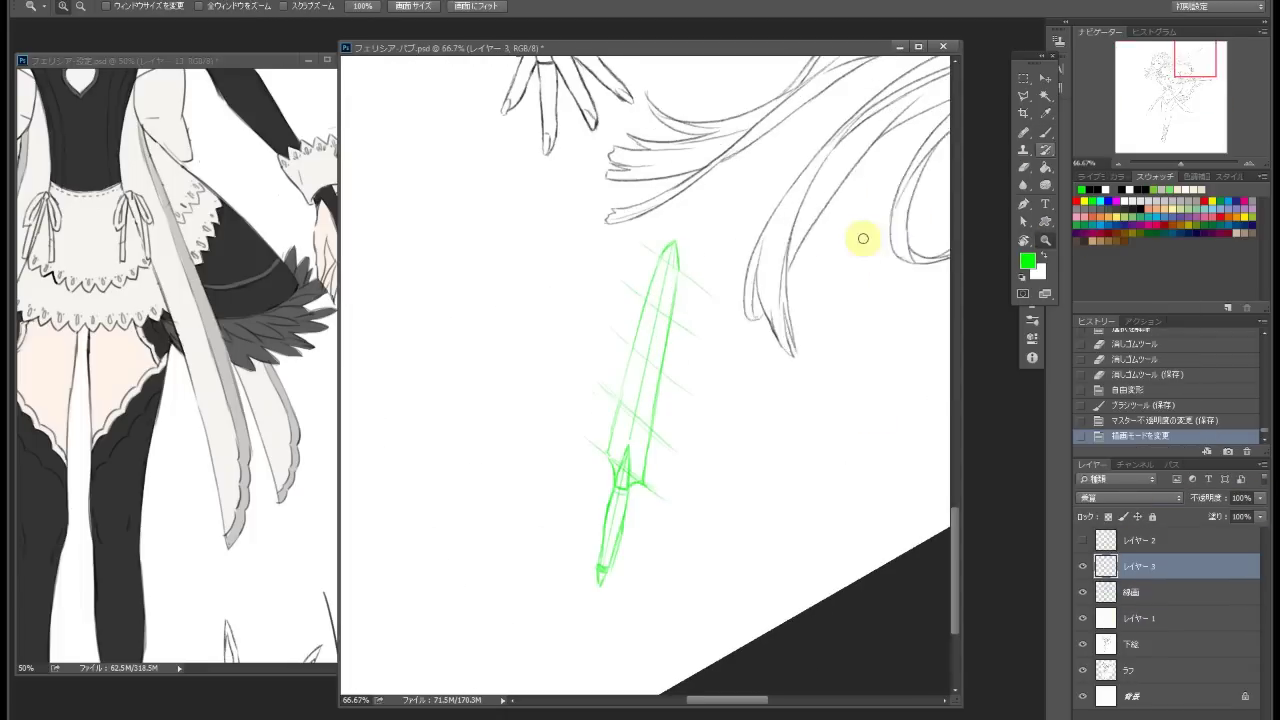
pyautogui.press('b')
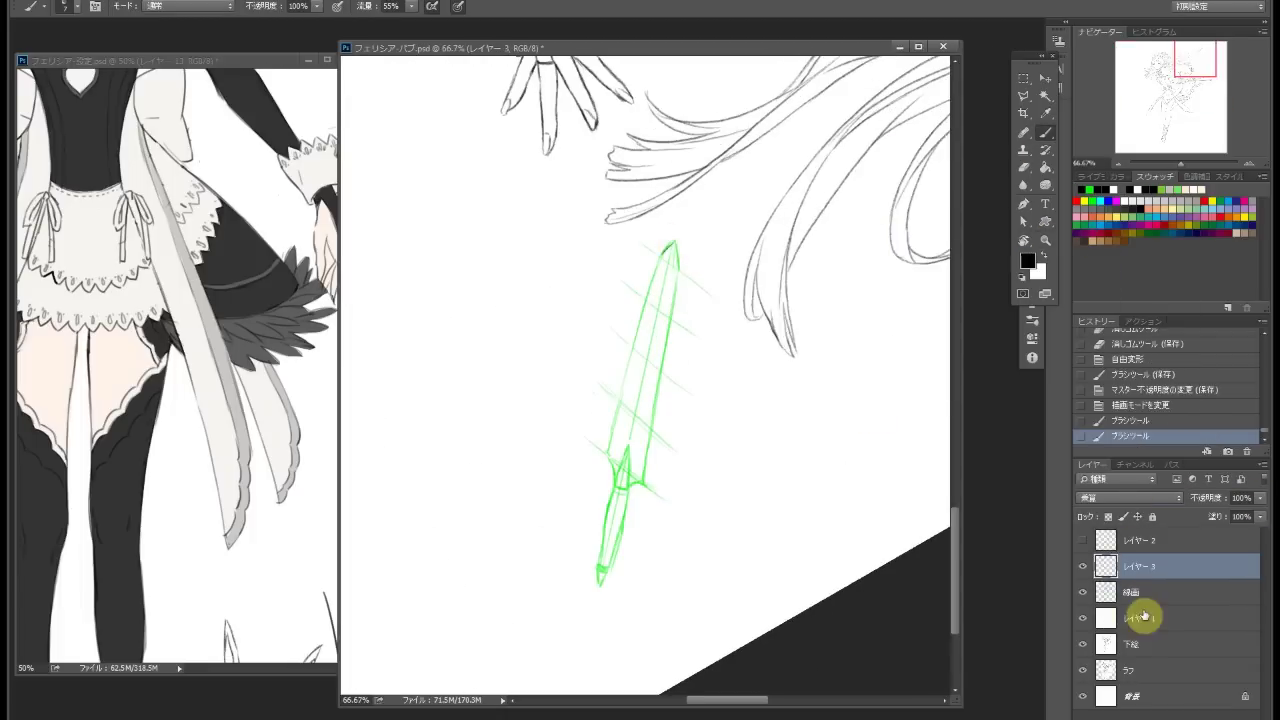
pyautogui.moveTo(660, 255); pyautogui.dragTo(619, 395)
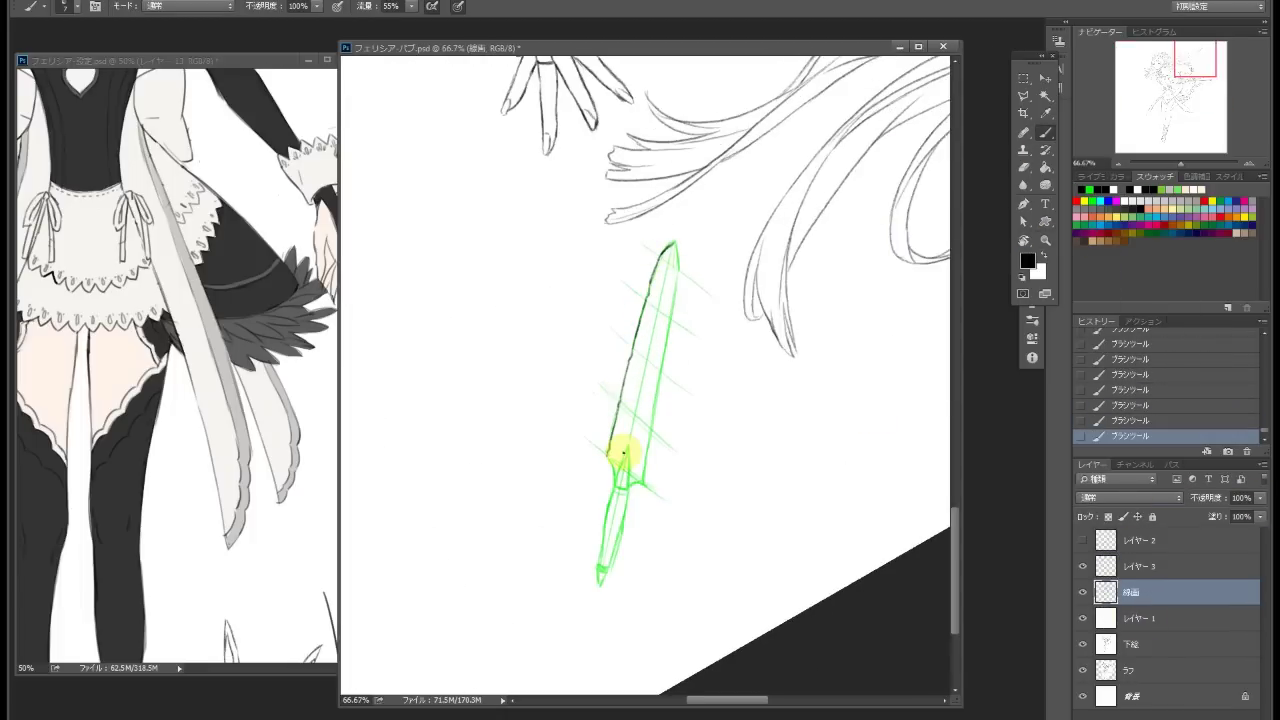
pyautogui.moveTo(619, 484)
pyautogui.mouseDown()
pyautogui.moveTo(640, 486)
pyautogui.moveTo(638, 326)
pyautogui.mouseUp()
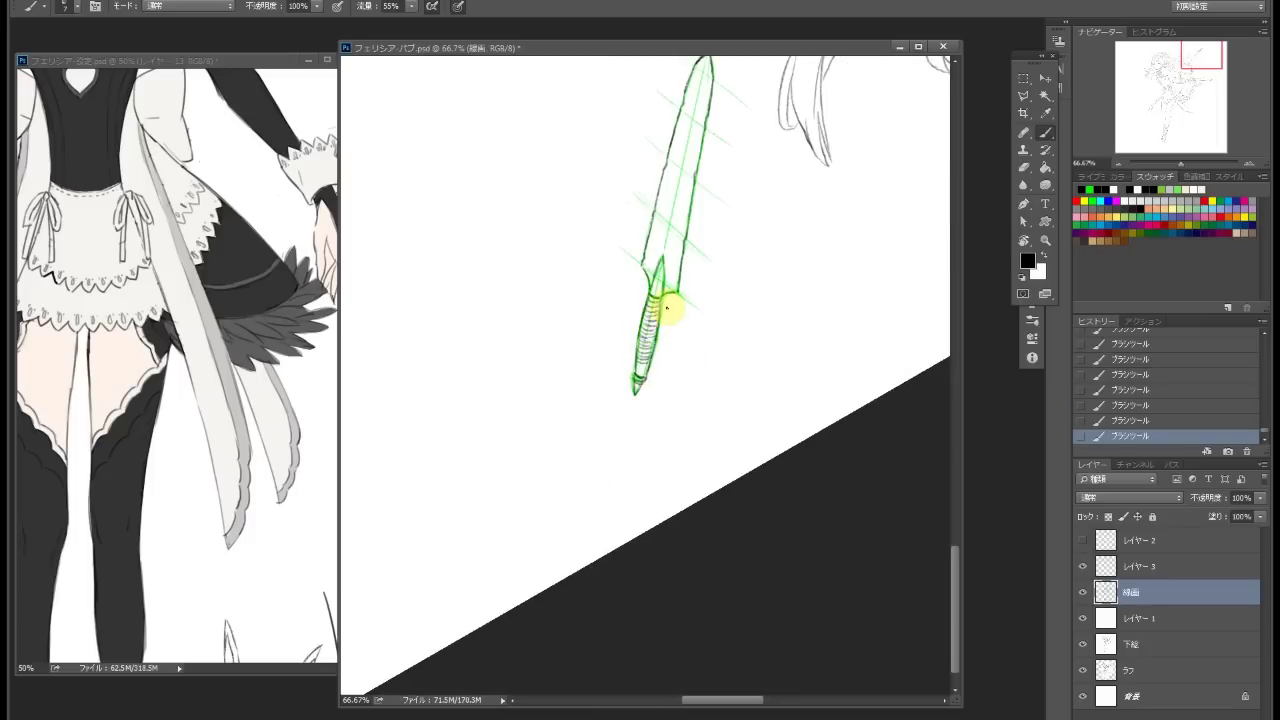
pyautogui.hotkey('ctrl', 's')
pyautogui.scroll(3, 667, 308)
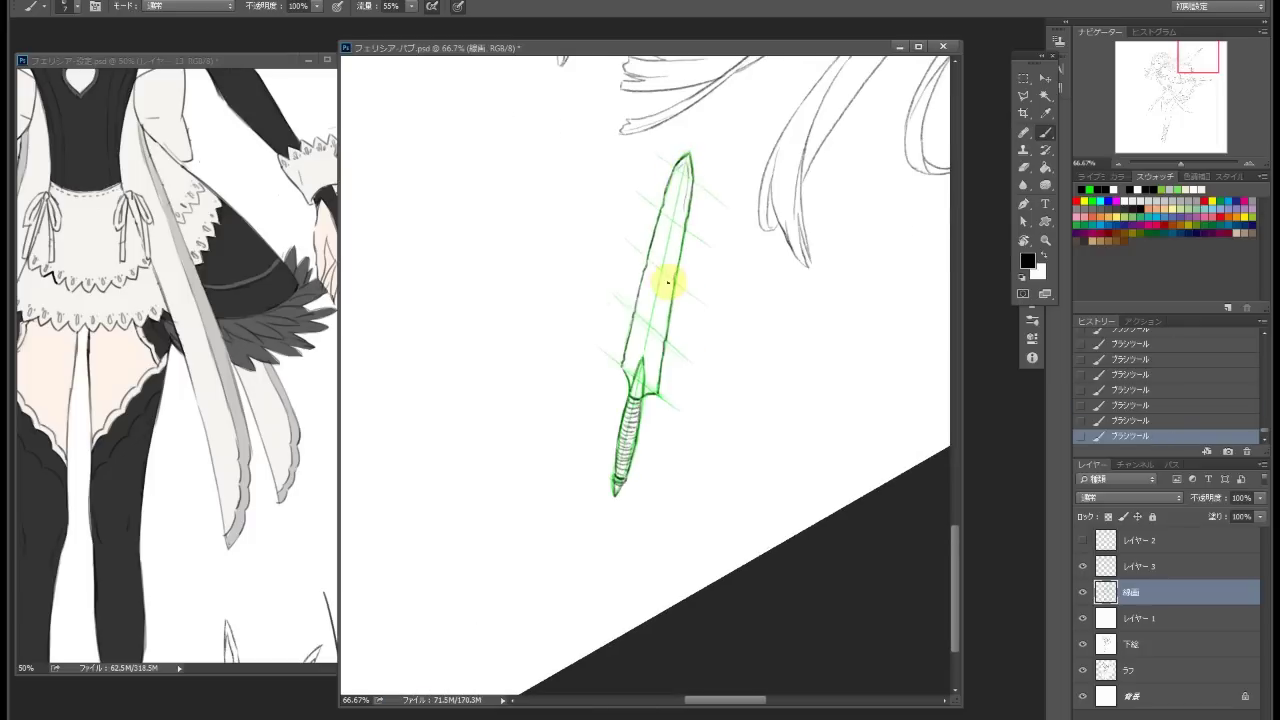
# Clean up the inked dagger's blade with the Eraser while the green レイヤー 3 is hidden, and save
pyautogui.press('h')
pyautogui.moveTo(651, 577); pyautogui.dragTo(688, 276)
pyautogui.press('e')
pyautogui.scroll(2, 686, 300)
pyautogui.press('e')
pyautogui.scroll(-2, 654, 271)
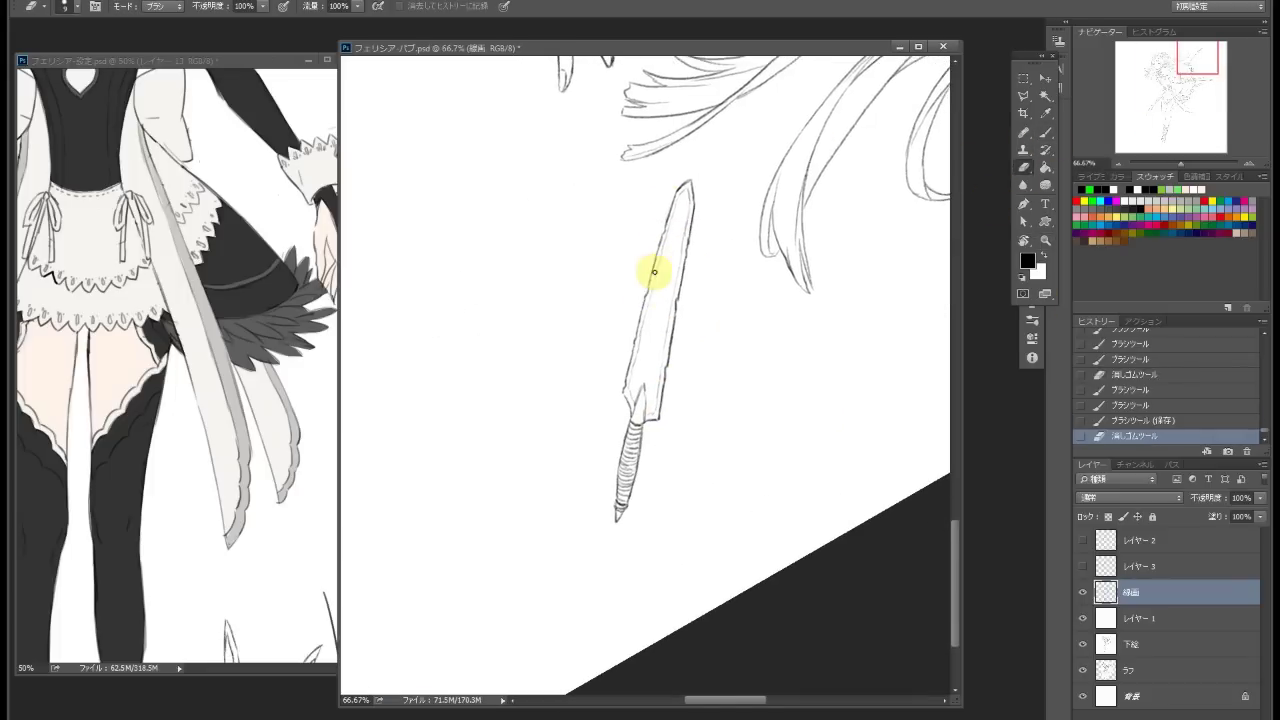
pyautogui.scroll(-2, 654, 266)
pyautogui.hotkey('ctrl', 's')
# Redraw the blade's edge and the detail at the dagger's guard in black, and save the document
pyautogui.moveTo(649, 266); pyautogui.dragTo(634, 306)
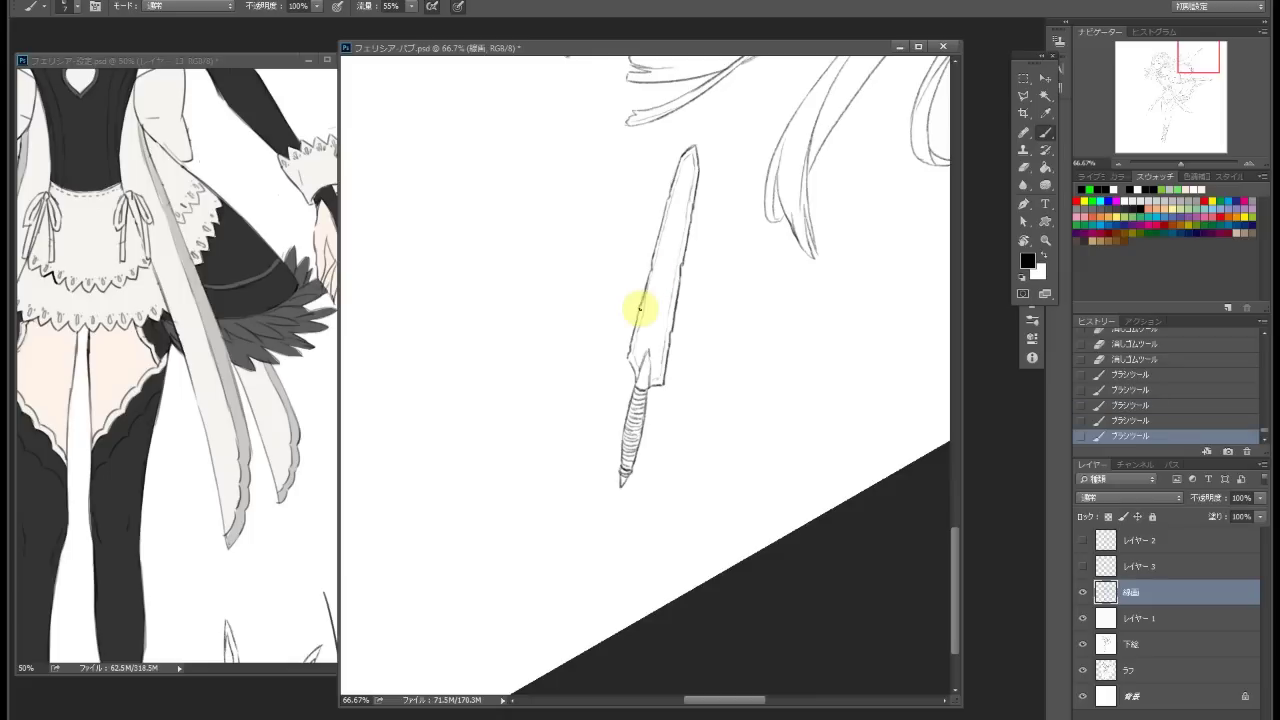
pyautogui.press('b')
pyautogui.scroll(1, 751, 251)
pyautogui.moveTo(645, 352)
pyautogui.mouseDown()
pyautogui.moveTo(634, 395)
pyautogui.moveTo(647, 388)
pyautogui.mouseUp()
pyautogui.hotkey('ctrl', 's')
pyautogui.hotkey('ctrl', '0')
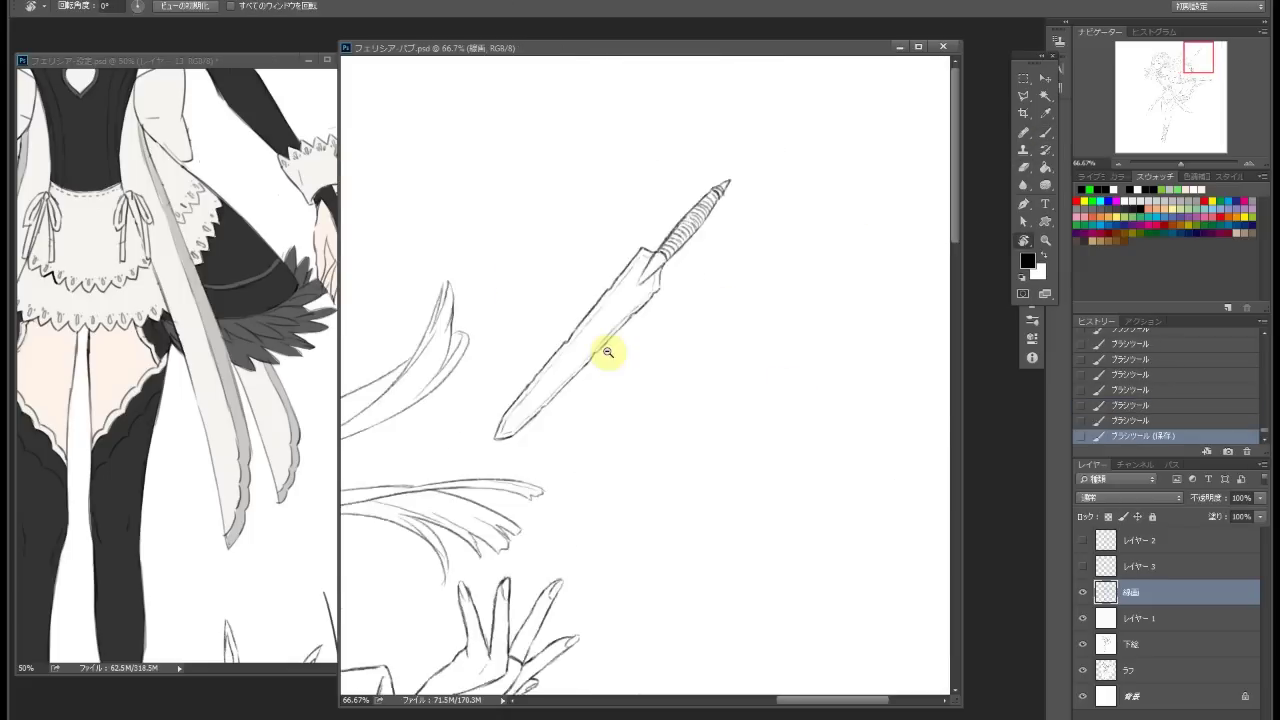
# Select the standing leg with its boot, cut and paste it in place on a new layer, and shift it slightly
pyautogui.hotkey('ctrl', 'z')
pyautogui.press('l')
pyautogui.scroll(2, 663, 423)
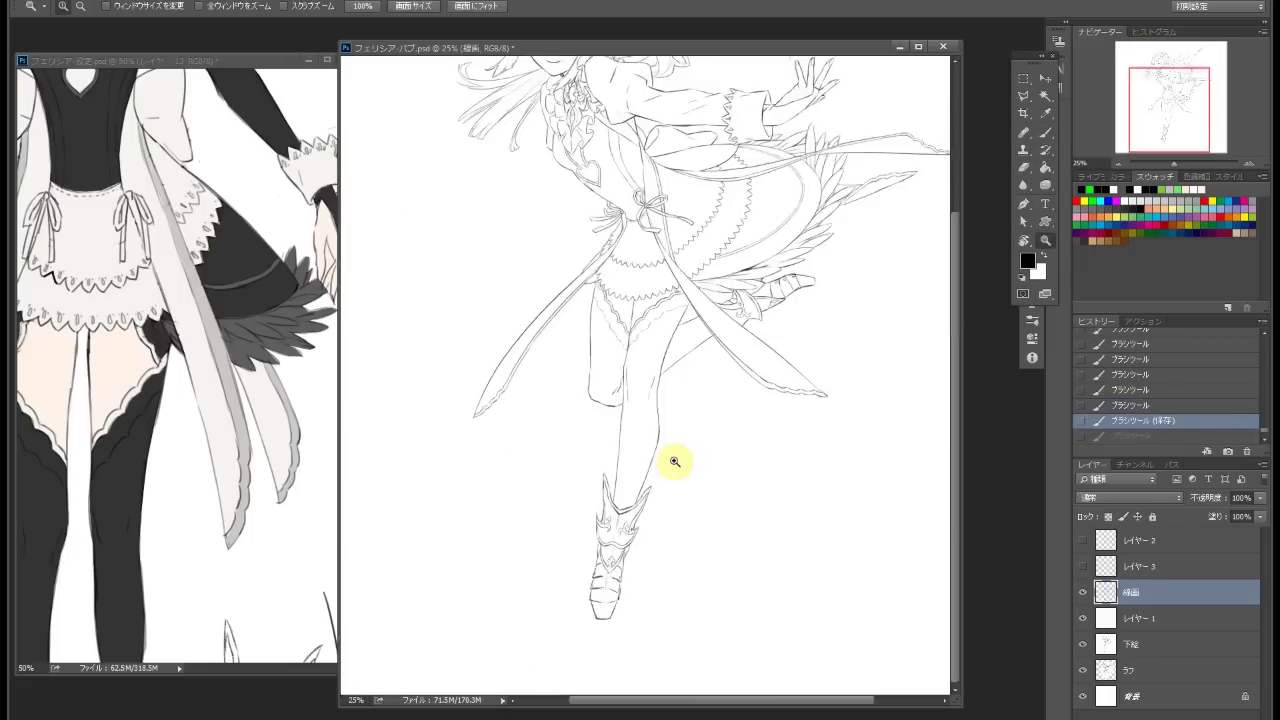
pyautogui.moveTo(665, 480); pyautogui.dragTo(620, 265)
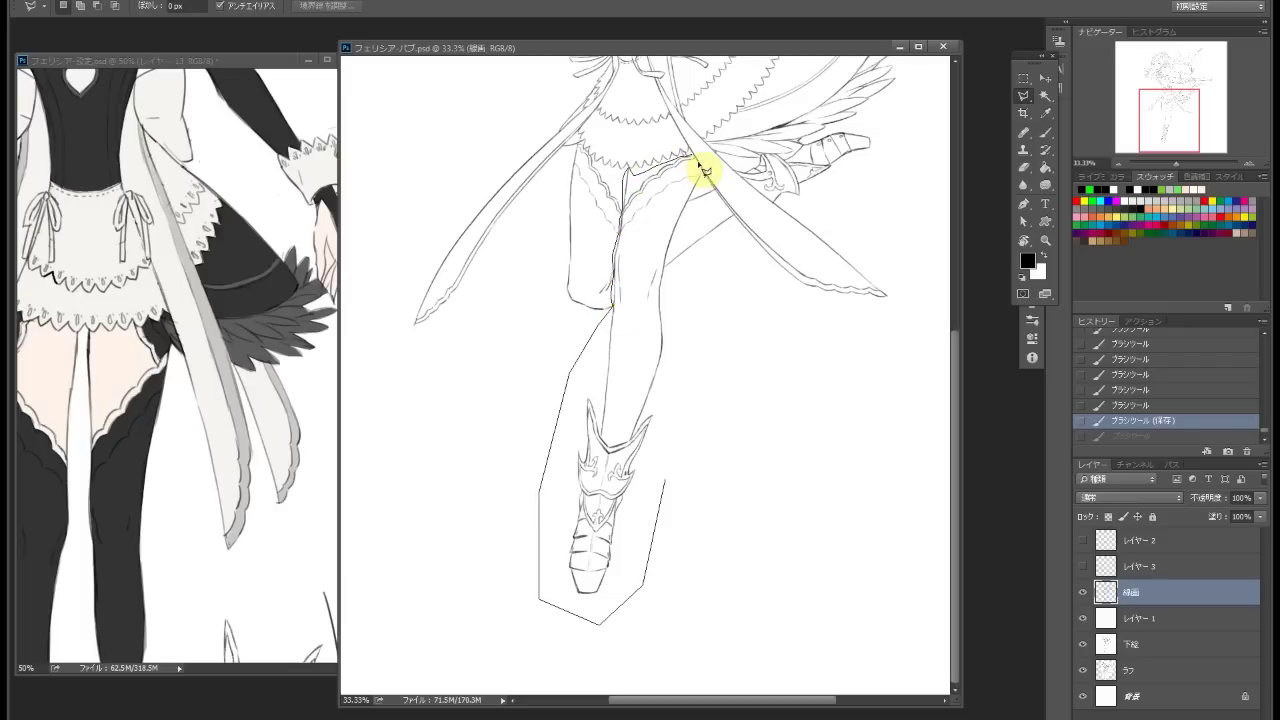
pyautogui.click(666, 478)
pyautogui.hotkey('ctrl', 'x')
pyautogui.hotkey('ctrl', 'shift', 'v')
pyautogui.press('v')
pyautogui.moveTo(686, 457); pyautogui.dragTo(666, 371)
pyautogui.hotkey('ctrl', '0')
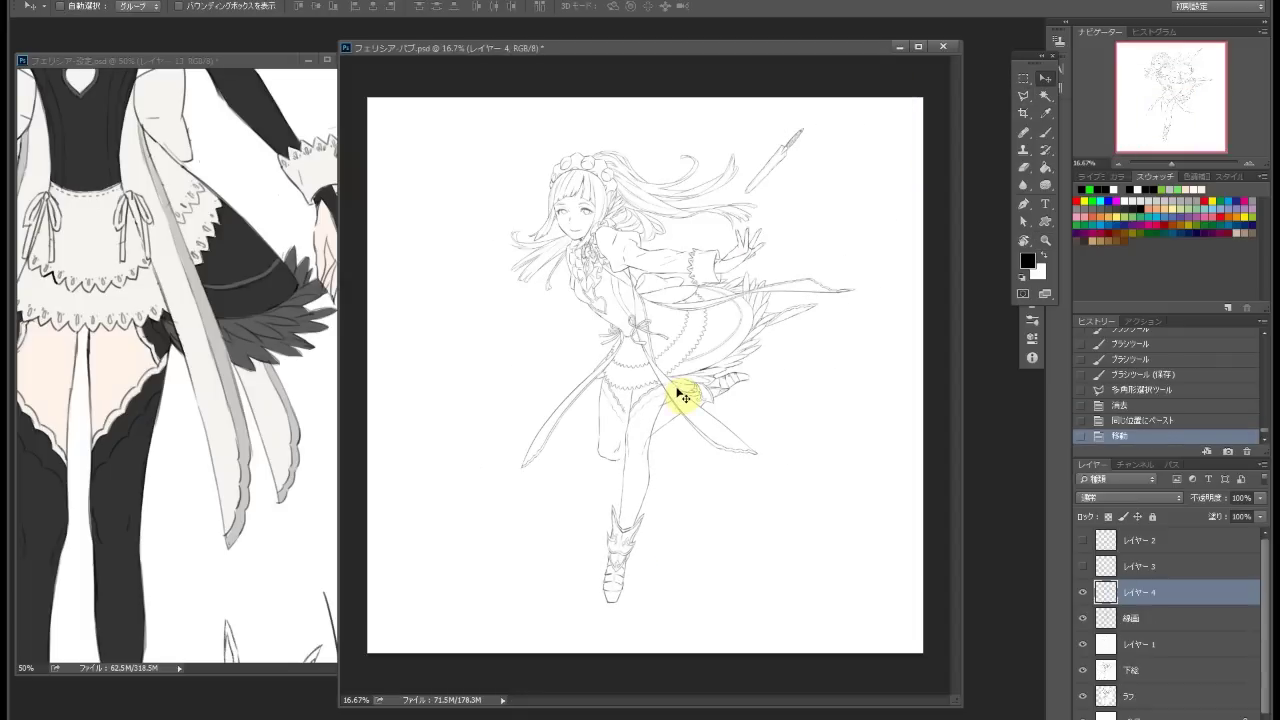
# Redraw the bent knee's outline up to the standing leg on レイヤー 4 and erase the overlapping lines
pyautogui.press('b')
pyautogui.scroll(4, 614, 271)
pyautogui.moveTo(614, 271)
pyautogui.mouseDown()
pyautogui.moveTo(606, 309)
pyautogui.moveTo(614, 291)
pyautogui.mouseUp()
pyautogui.scroll(-2, 600, 336)
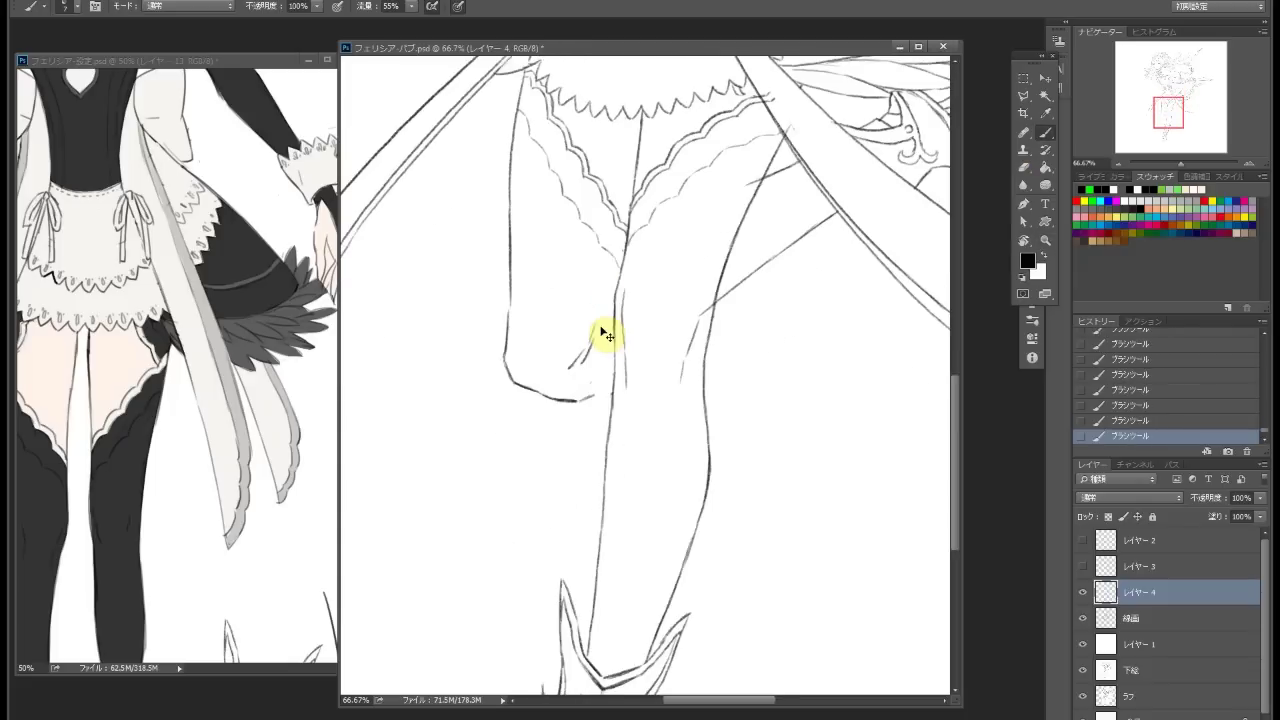
pyautogui.press('e')
pyautogui.moveTo(611, 383)
pyautogui.mouseDown()
pyautogui.moveTo(652, 424)
pyautogui.moveTo(606, 394)
pyautogui.mouseUp()
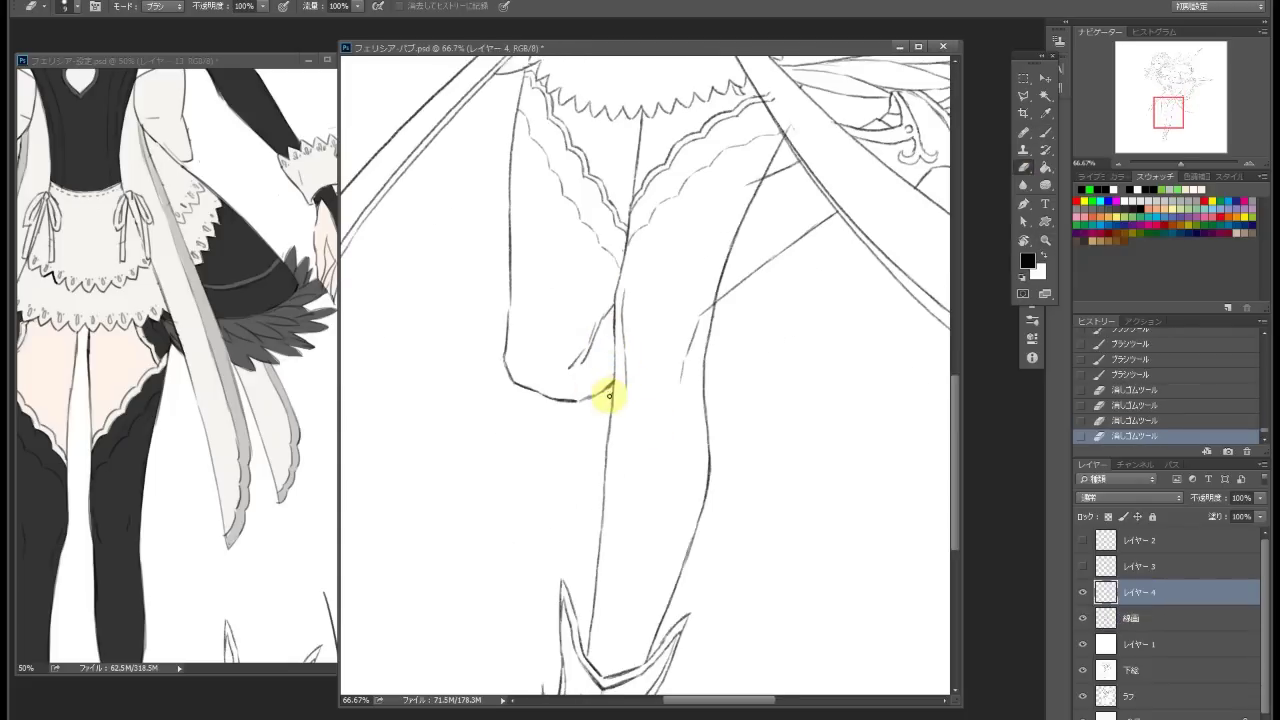
pyautogui.scroll(4, 606, 394)
pyautogui.moveTo(608, 229); pyautogui.dragTo(638, 272)
pyautogui.scroll(5, 638, 272)
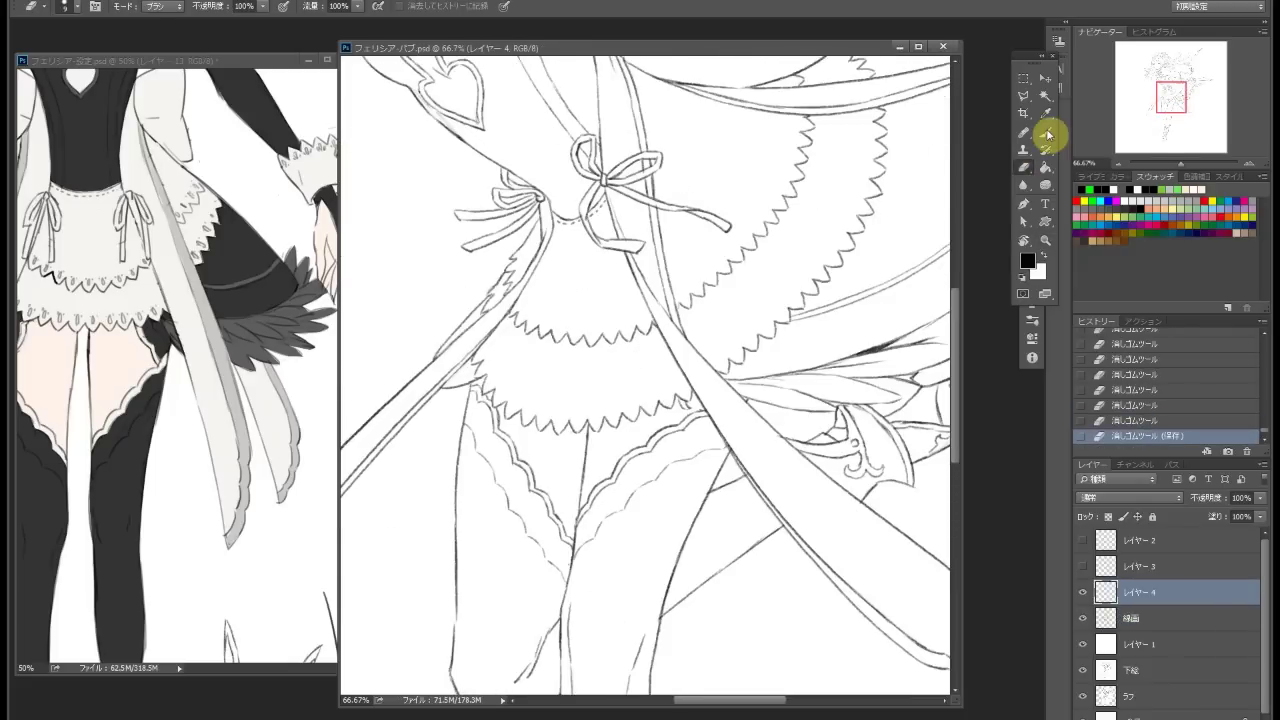
# Ink short fold lines on the apron below the waist bow
pyautogui.click(1045, 132)
pyautogui.moveTo(562, 298); pyautogui.dragTo(575, 310)
pyautogui.moveTo(580, 258); pyautogui.dragTo(585, 240)
pyautogui.moveTo(585, 305)
pyautogui.mouseDown()
pyautogui.moveTo(598, 348)
pyautogui.moveTo(580, 380)
pyautogui.moveTo(623, 266)
pyautogui.mouseUp()
pyautogui.press('z')
pyautogui.keyDown('alt'); pyautogui.click(677, 274); pyautogui.keyUp('alt')
pyautogui.keyDown('alt'); pyautogui.click(712, 411); pyautogui.keyUp('alt')
pyautogui.click(712, 411)
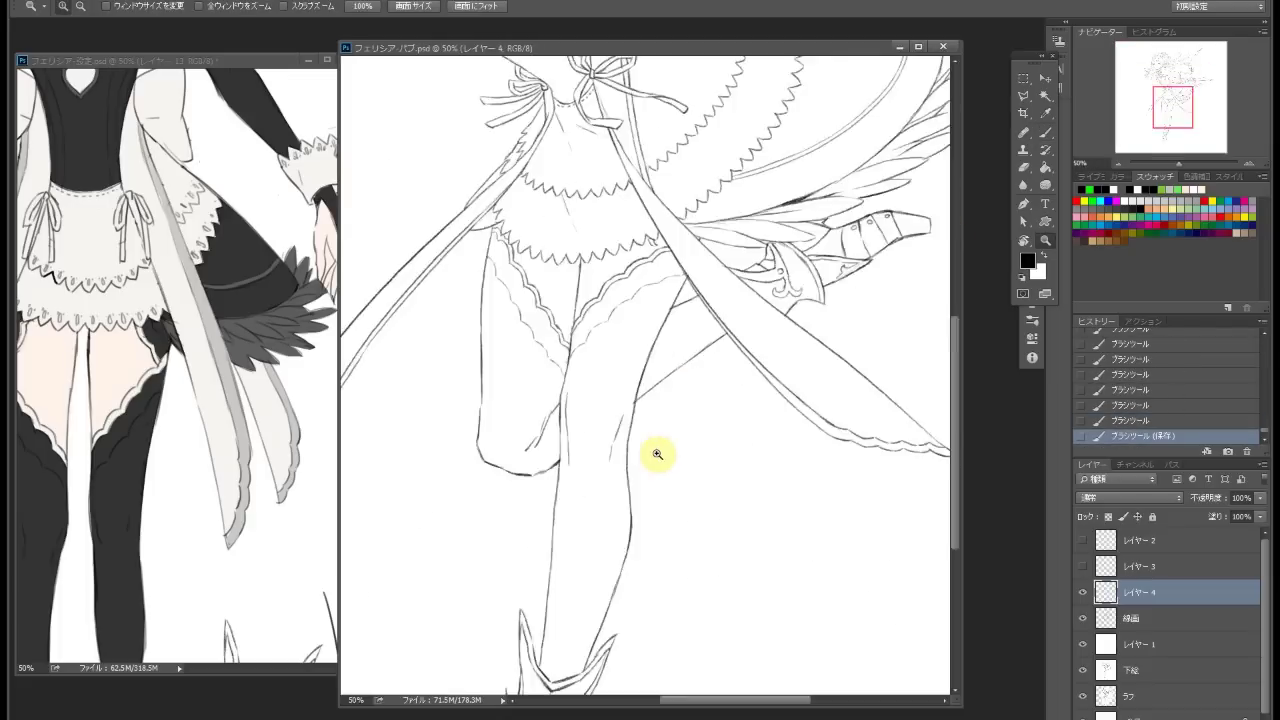
# Select the outer thigh outline of the standing leg, bend it with a custom Warp transform and deselect
pyautogui.press('l')
pyautogui.moveTo(603, 446); pyautogui.dragTo(686, 229)
pyautogui.doubleClick(690, 224)
pyautogui.hotkey('ctrl', 't')
pyautogui.click(621, 8)
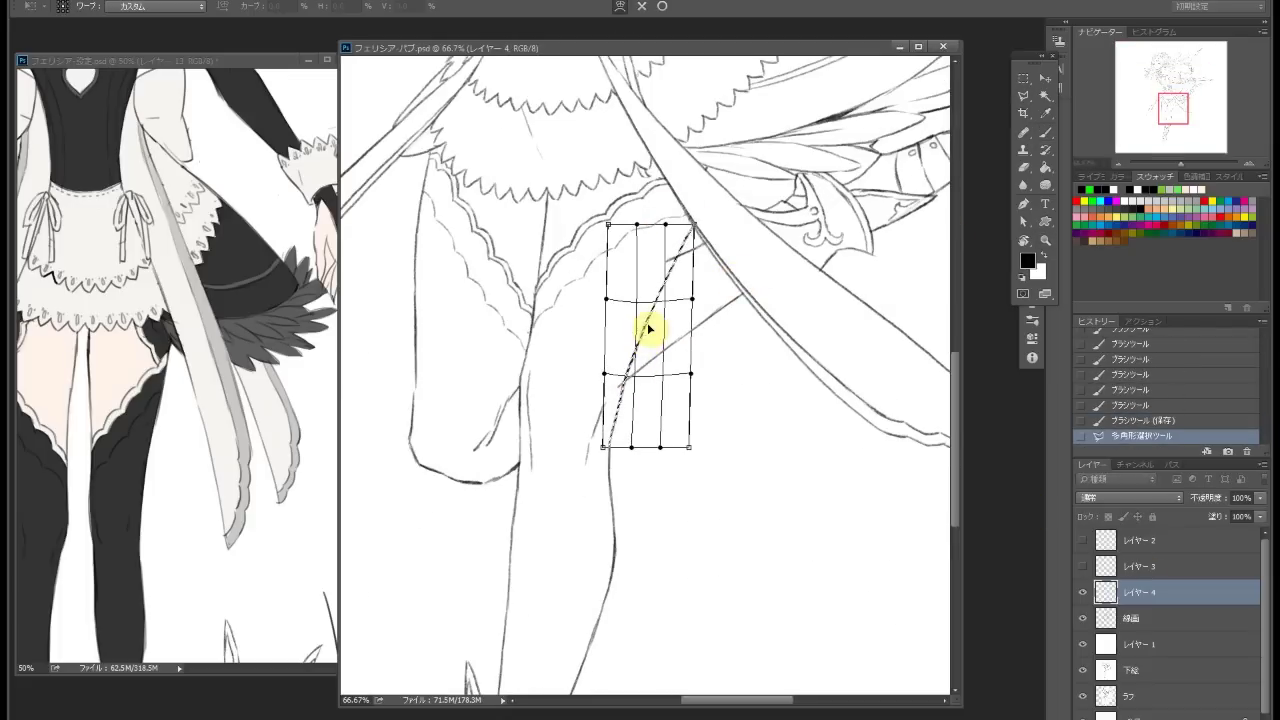
pyautogui.moveTo(664, 293)
pyautogui.mouseDown()
pyautogui.moveTo(694, 223)
pyautogui.moveTo(674, 251)
pyautogui.mouseUp()
pyautogui.press('Return')
pyautogui.hotkey('ctrl', 'd')
# Erase the overlapping line ends where the warped thigh outline joins the knee
pyautogui.press('e')
pyautogui.moveTo(630, 370); pyautogui.dragTo(620, 385)
pyautogui.moveTo(612, 398); pyautogui.dragTo(604, 411)
pyautogui.hotkey('ctrl', '0')
pyautogui.scroll(4, 640, 490)
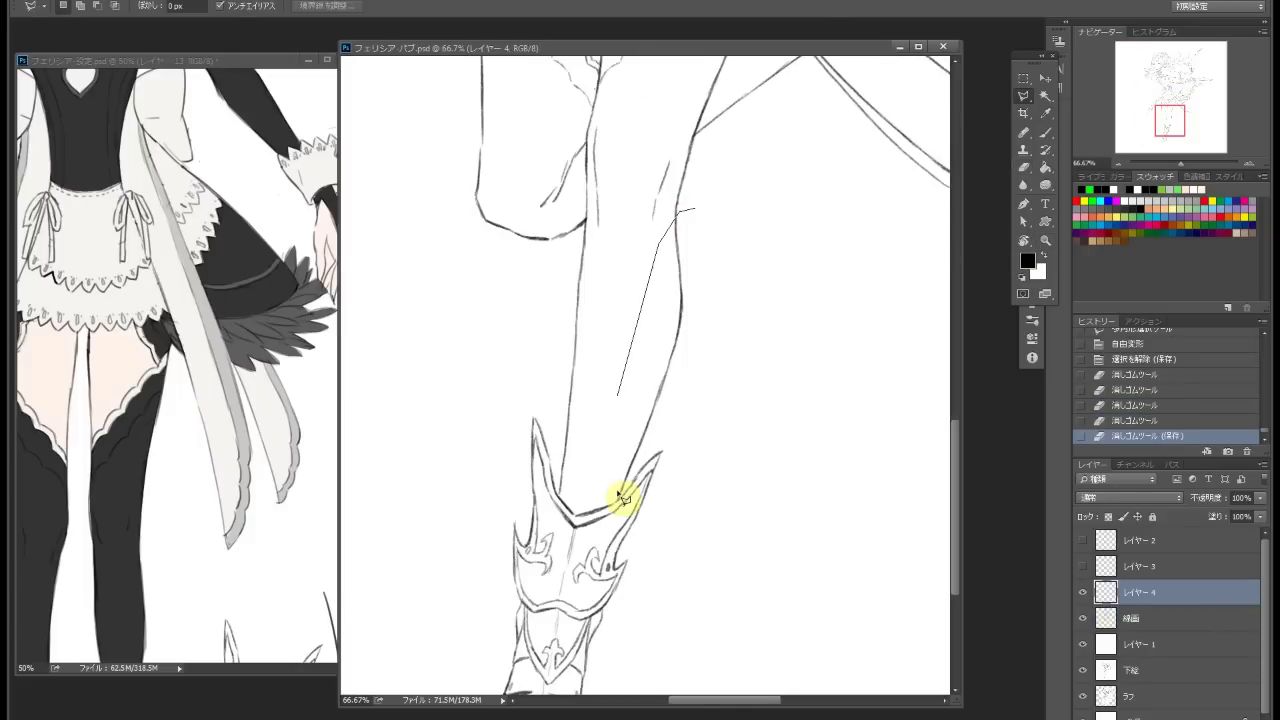
# Select the outer calf outline of the standing leg on レイヤー 4, adjust its curve with a Warp transform and deselect
pyautogui.press('l')
pyautogui.click(620, 495)
pyautogui.click(668, 230)
pyautogui.click(708, 300)
pyautogui.doubleClick(622, 496)
pyautogui.hotkey('ctrl', 't')
pyautogui.click(621, 8)
pyautogui.press('Return')
pyautogui.hotkey('ctrl', 'd')
# Mirror the canvas horizontally to check the leg's balance and undo the flip
pyautogui.click(1045, 241)
pyautogui.hotkey('ctrl', '0')
pyautogui.click(140, 0)
pyautogui.click(390, 190)
pyautogui.hotkey('ctrl', 'z')
pyautogui.scroll(4, 657, 449)
pyautogui.press('l')
pyautogui.doubleClick(733, 240)
pyautogui.hotkey('ctrl', 't')
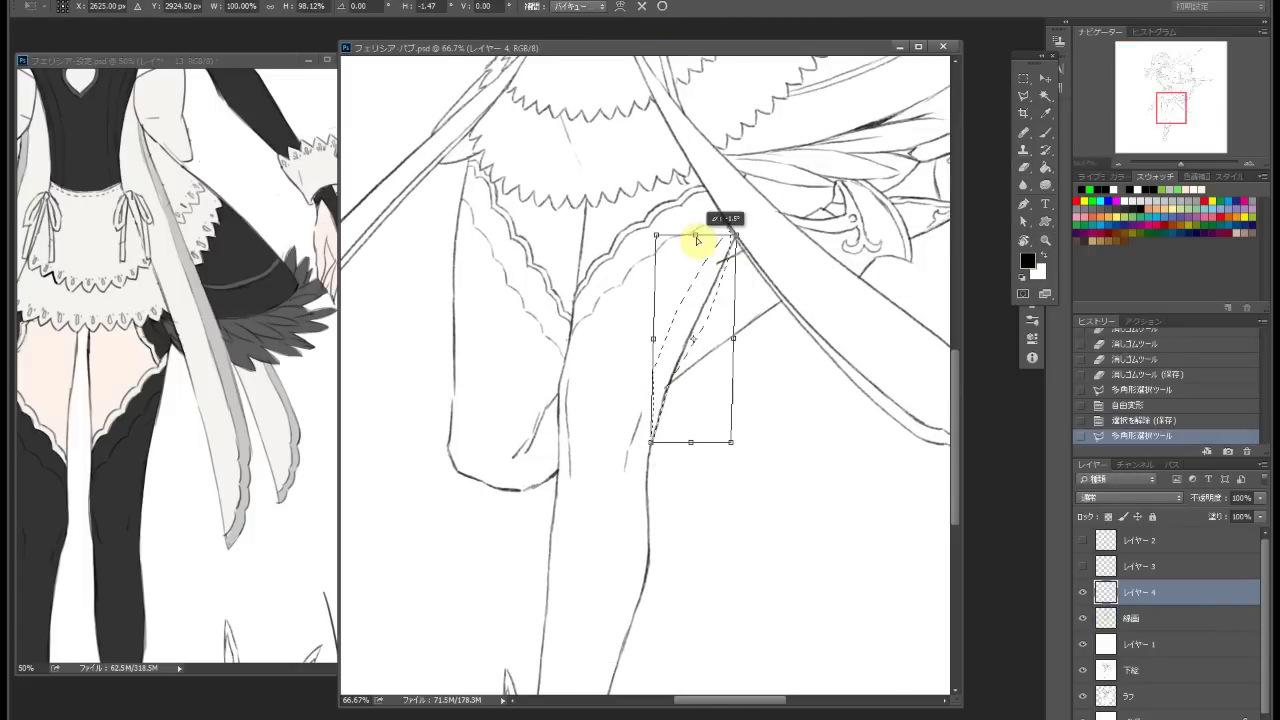
pyautogui.click(621, 8)
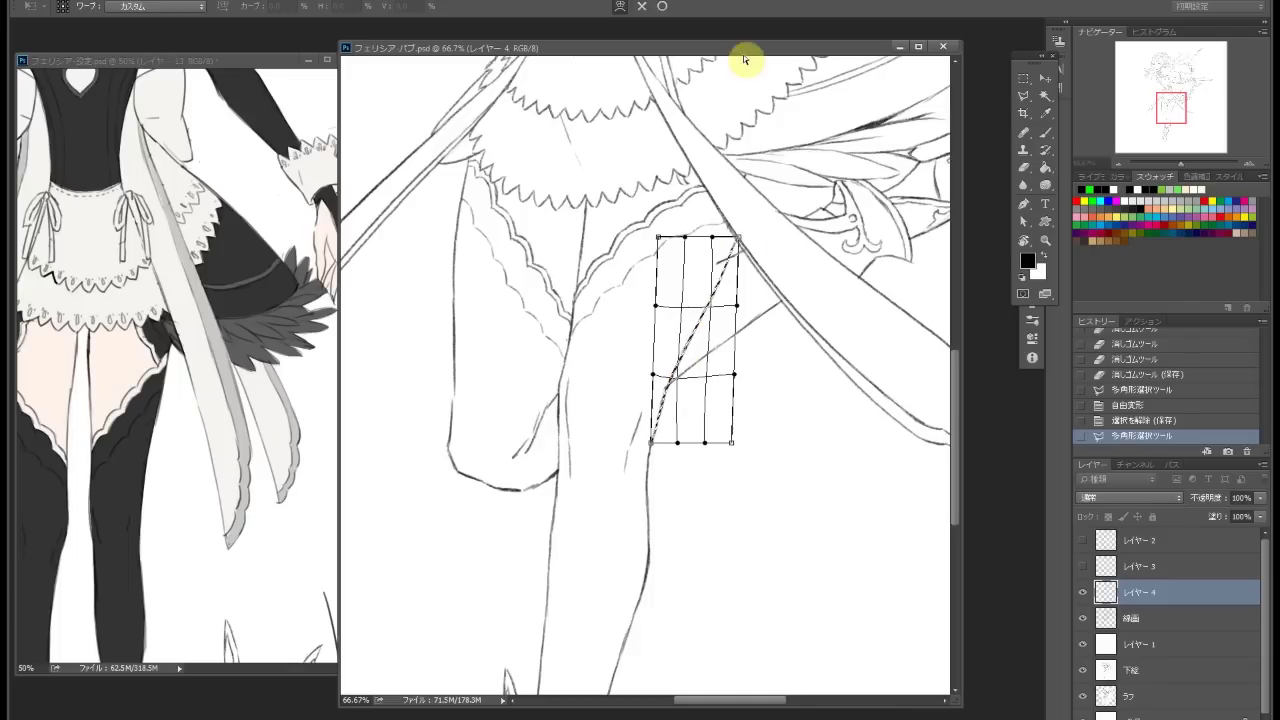
pyautogui.press('Escape')
# Undo the latest selections and the transform of the standing leg's outline
pyautogui.hotkey('ctrl', 'alt', 'z')
pyautogui.hotkey('ctrl', 'alt', 'z')
pyautogui.hotkey('ctrl', 'alt', 'z')
pyautogui.hotkey('ctrl', 'alt', 'z')
# Reshape the outer outline of the standing leg from thigh to knee with a Warp transform on レイヤー 4 and deselect
pyautogui.press('z')
pyautogui.hotkey('ctrl', '0')
pyautogui.scroll(4, 651, 437)
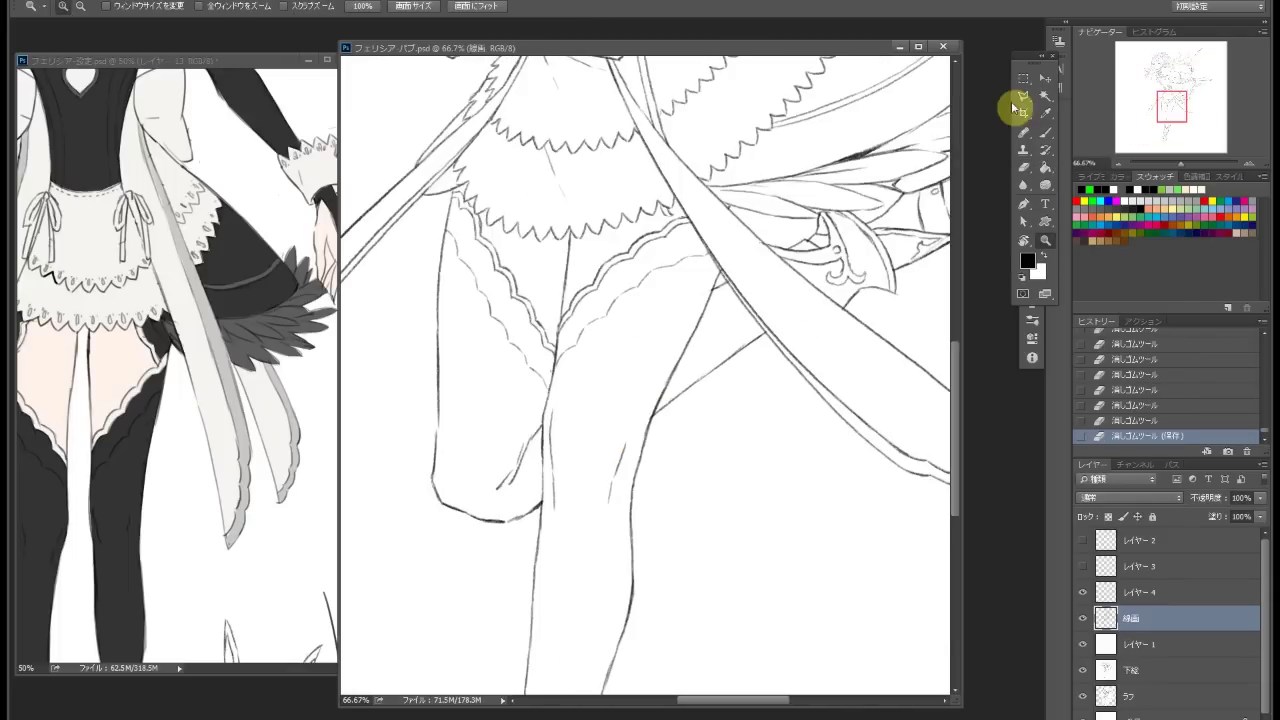
pyautogui.click(1020, 97)
pyautogui.hotkey('ctrl', 'shift', 'z')
pyautogui.hotkey('ctrl', 't')
pyautogui.click(621, 8)
pyautogui.moveTo(686, 360); pyautogui.dragTo(650, 435)
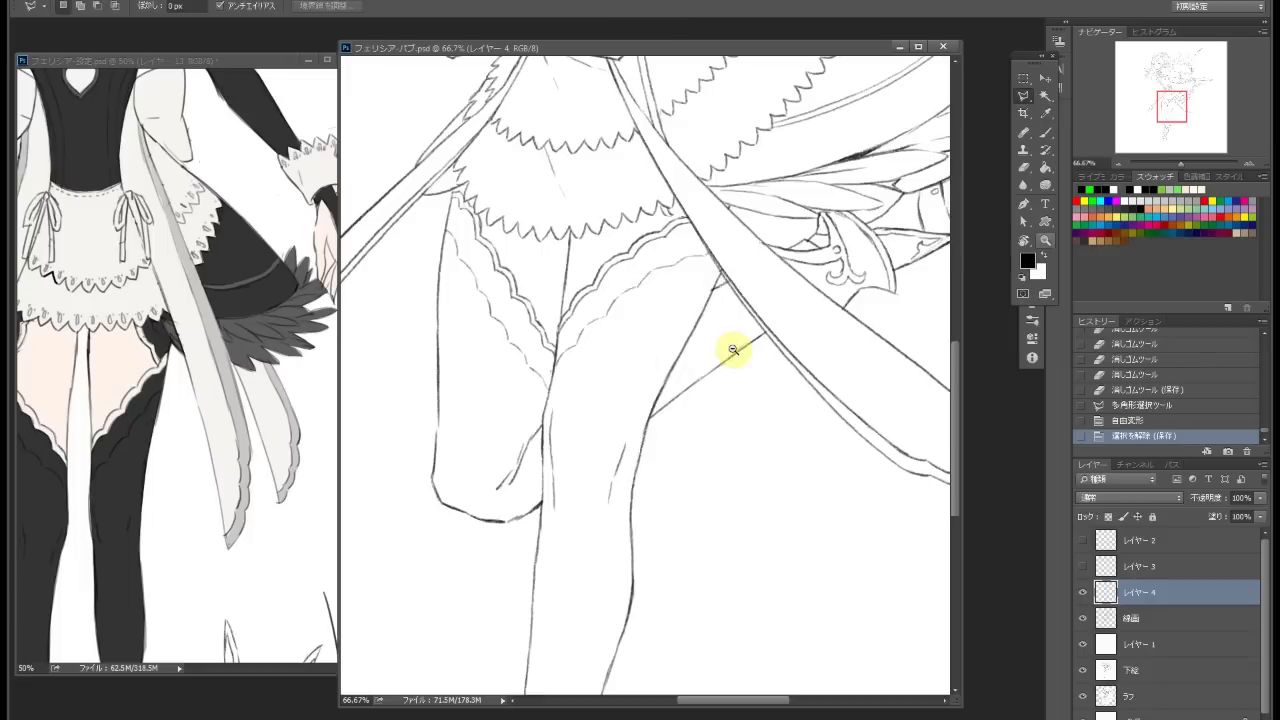
pyautogui.click(662, 7)
pyautogui.hotkey('ctrl', 'd')
# Inspect the whole figure with the canvas mirrored horizontally and flip it back
pyautogui.hotkey('ctrl', '0')
pyautogui.hotkey('alt', 'i')
pyautogui.press('g')
pyautogui.click(376, 186)
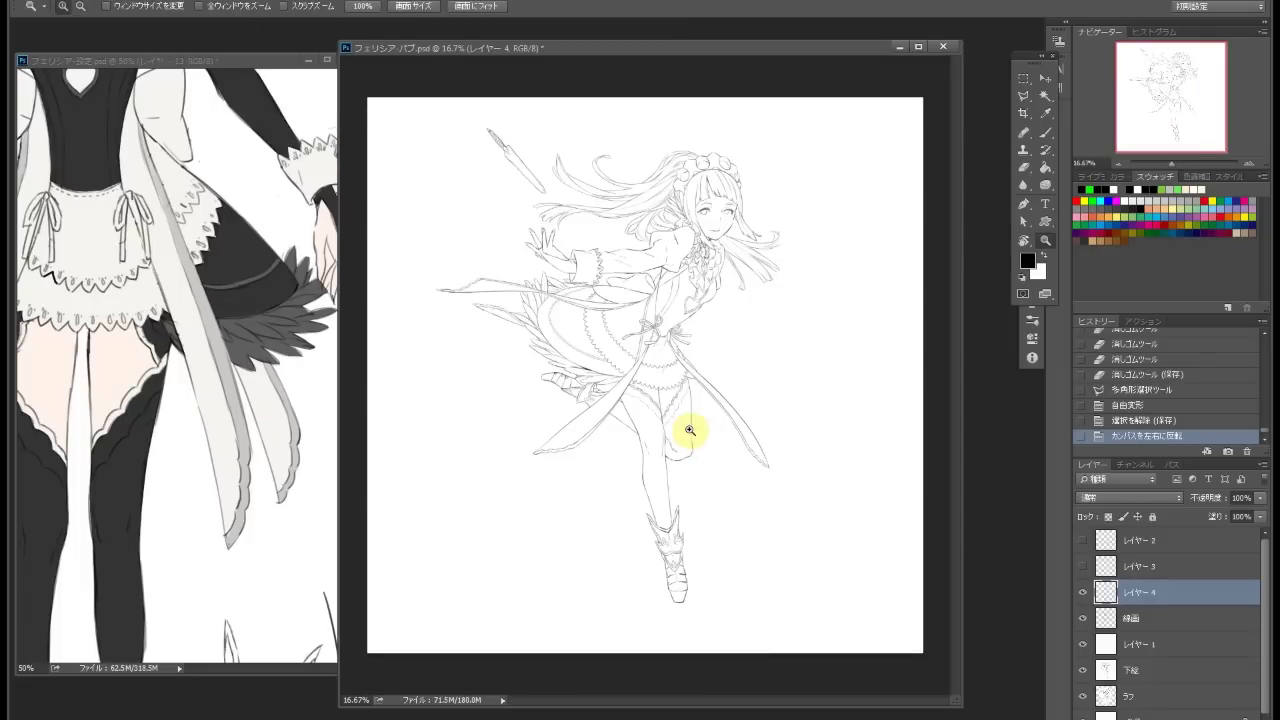
pyautogui.click(691, 436)
pyautogui.hotkey('ctrl', '0')
pyautogui.click(194, 103)
# On the 線画 layer, erase and redraw the lines where the apron's scalloped hem meets the long ribbon
pyautogui.click(677, 434)
pyautogui.click(1130, 618)
pyautogui.press('b')
pyautogui.click(643, 240)
pyautogui.scroll(1, 660, 230)
pyautogui.click(1020, 163)
pyautogui.click(705, 270)
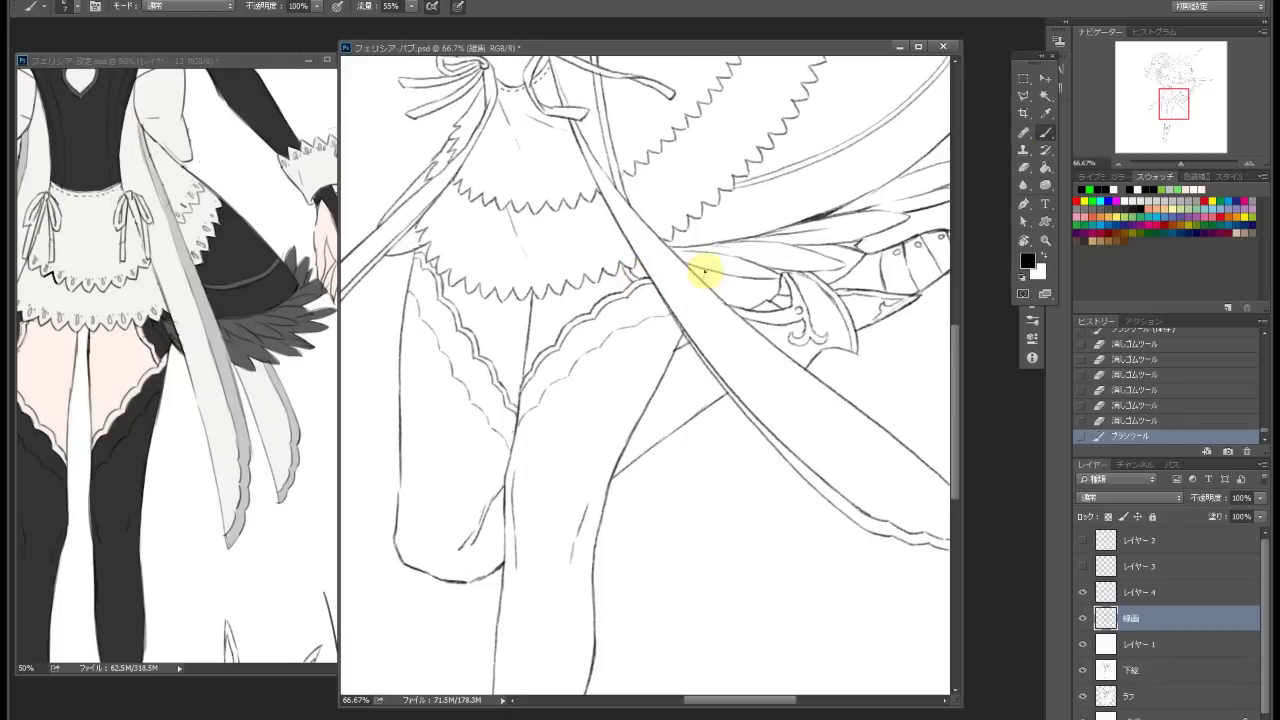
pyautogui.moveTo(691, 267); pyautogui.dragTo(555, 220)
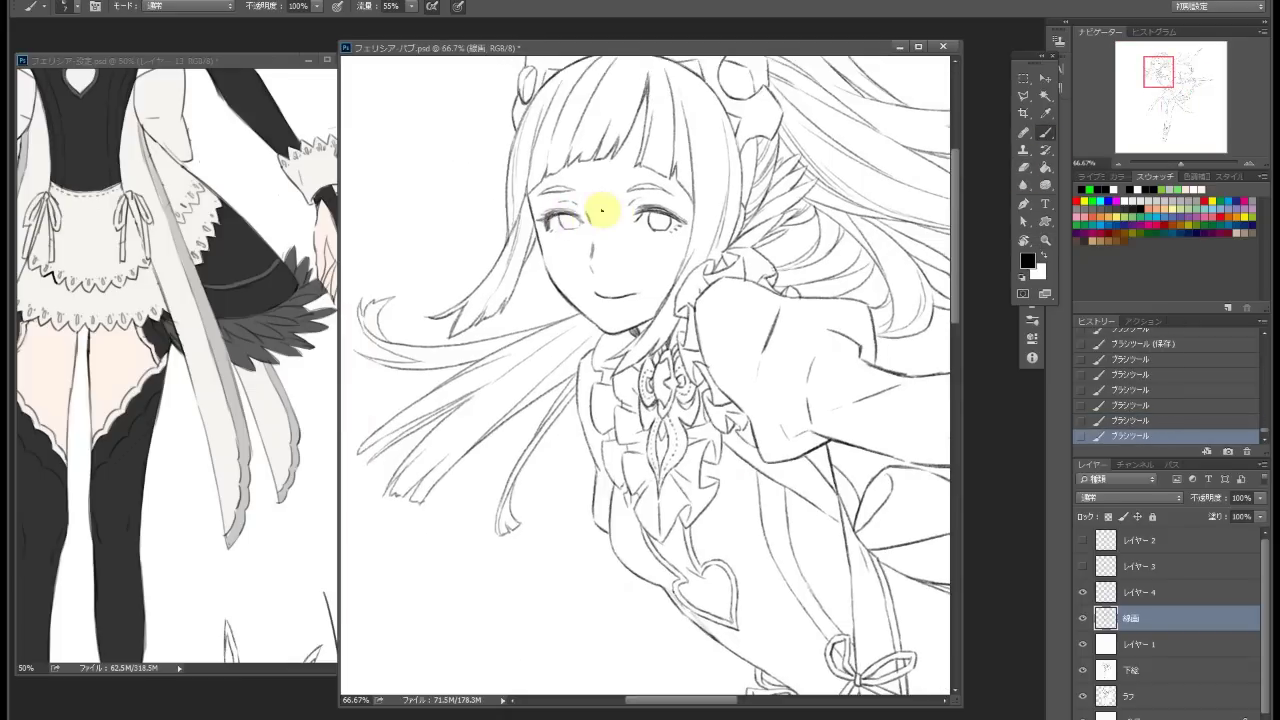
# Retouch the upper lashes of both eyes on the 線画 layer, erasing stray line ends
pyautogui.click(543, 214)
pyautogui.moveTo(534, 214)
pyautogui.mouseDown()
pyautogui.moveTo(571, 206)
pyautogui.moveTo(591, 257)
pyautogui.mouseUp()
pyautogui.press('e')
pyautogui.press('b')
pyautogui.press('e')
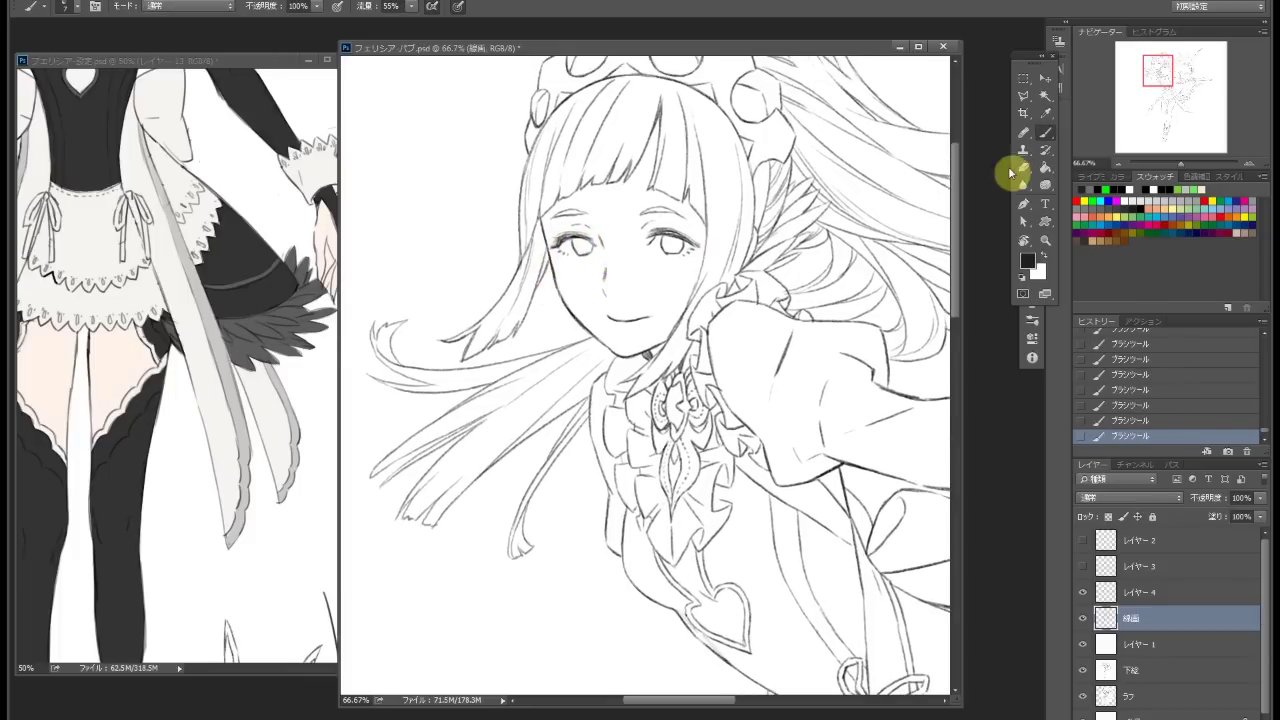
pyautogui.click(1023, 167)
pyautogui.press('b')
pyautogui.moveTo(640, 235); pyautogui.dragTo(652, 238)
pyautogui.click(1023, 167)
pyautogui.moveTo(560, 236); pyautogui.dragTo(566, 232)
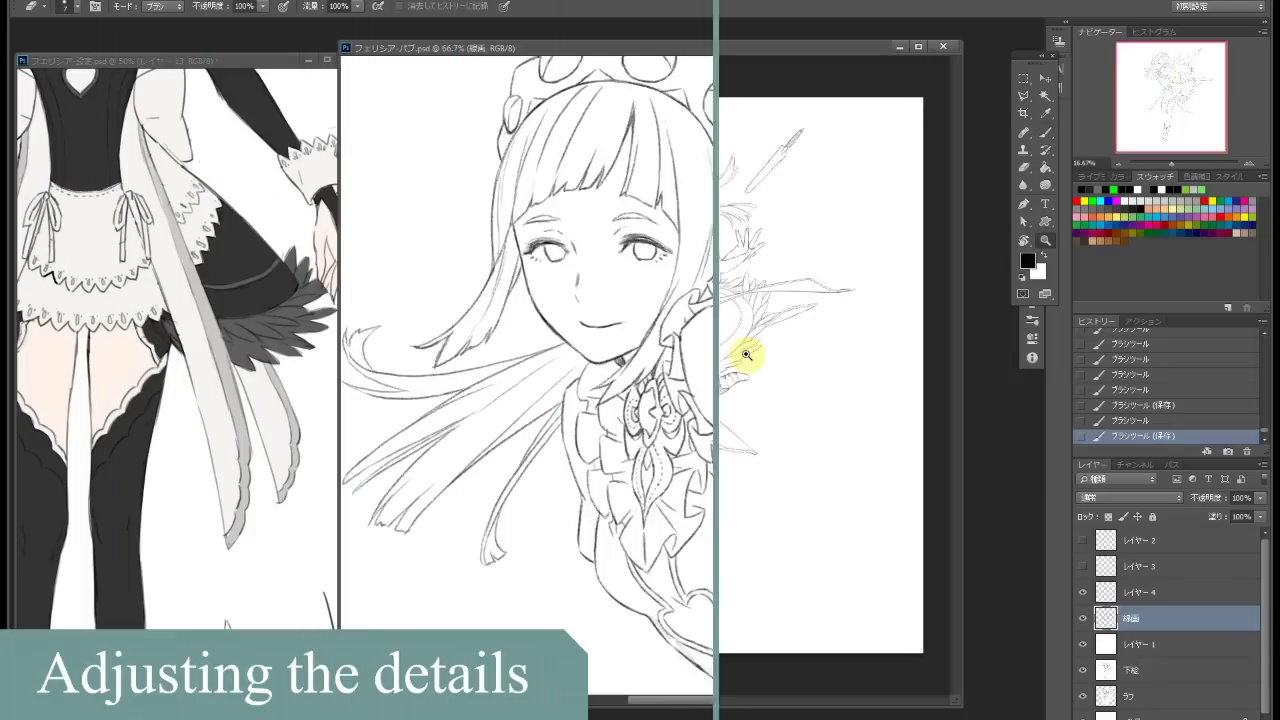
# Merge レイヤー 4 into 線画, replace the old レイヤー 3 with a new empty layer and lower the opacity of 線画
pyautogui.click(1113, 572)
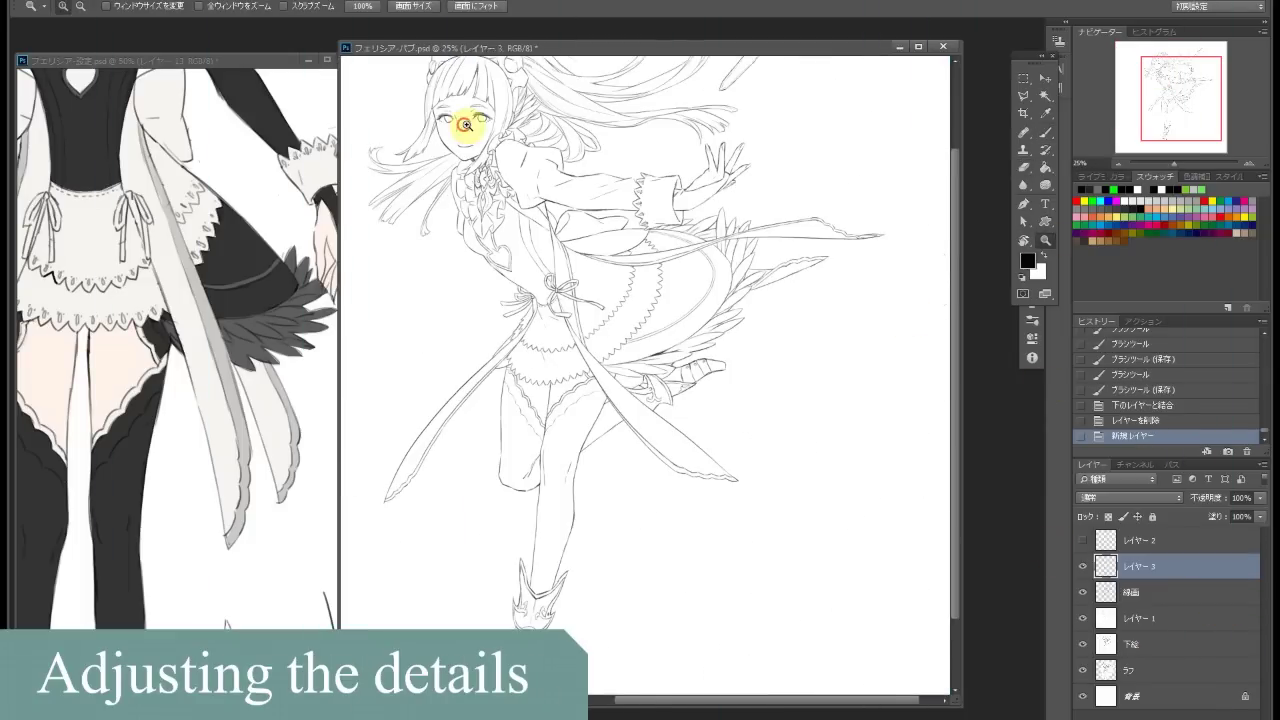
pyautogui.click(443, 143)
pyautogui.press('b')
pyautogui.click(1140, 592)
pyautogui.moveTo(1254, 497); pyautogui.dragTo(1229, 514)
pyautogui.click(1140, 566)
# Redraw the face contour, chin, nose and smiling mouth over the faded line art on レイヤー 3
pyautogui.moveTo(491, 182); pyautogui.dragTo(512, 301)
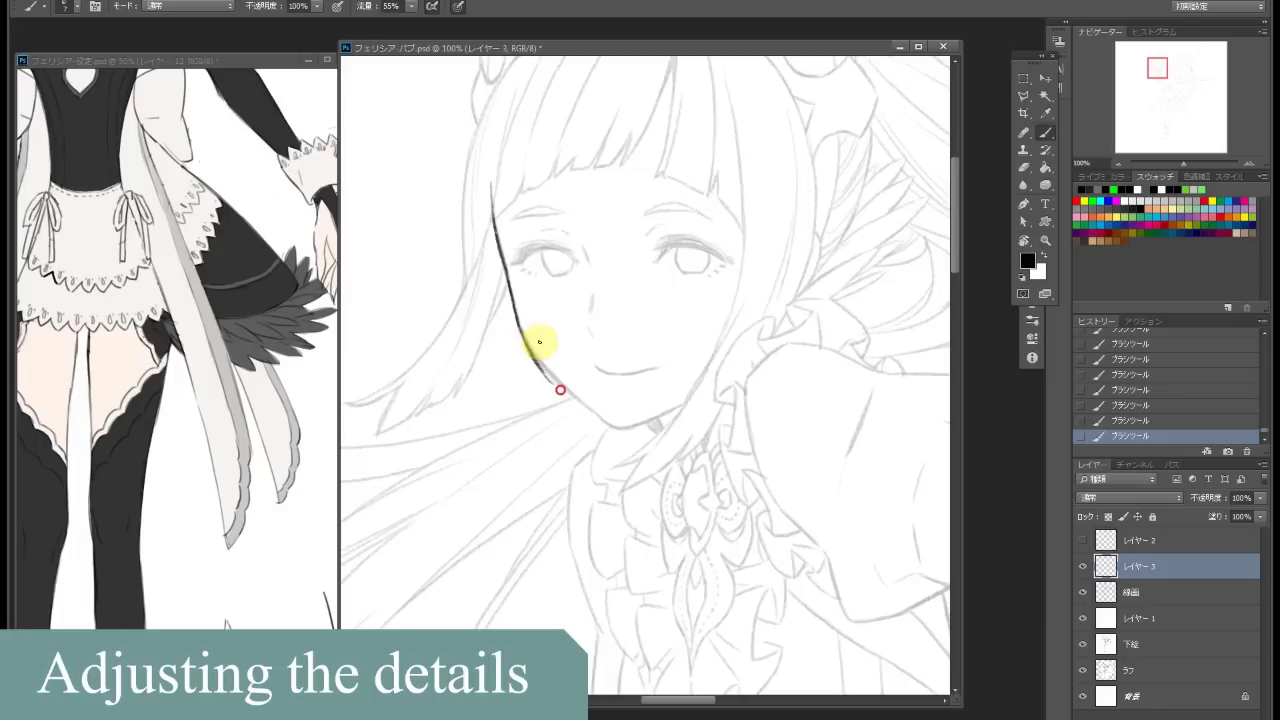
pyautogui.moveTo(560, 389); pyautogui.dragTo(533, 357)
pyautogui.moveTo(616, 408); pyautogui.dragTo(714, 343)
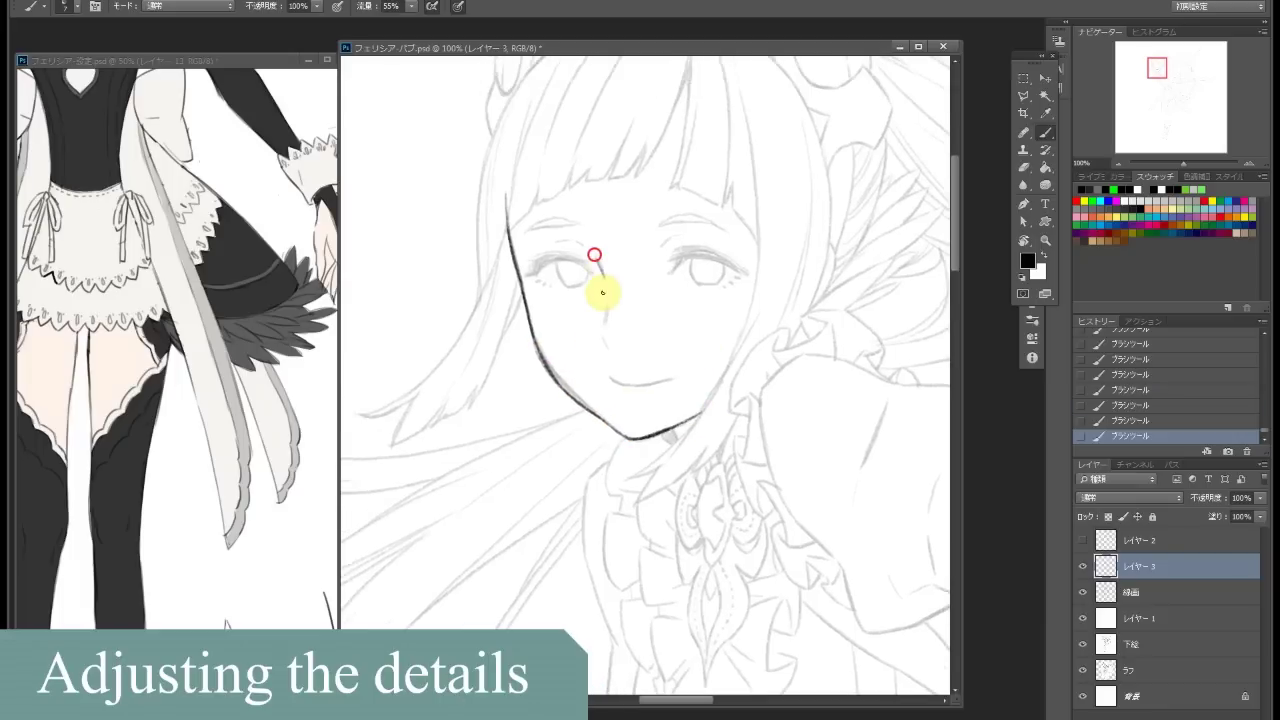
pyautogui.moveTo(610, 378); pyautogui.dragTo(666, 376)
# Fade 線画 to 18% opacity and ink the eye farther from the cheek contour, with its lashes and eyebrow, on レイヤー 3
pyautogui.click(1140, 592)
pyautogui.press('Return')
pyautogui.hotkey('alt', ']')
pyautogui.moveTo(679, 269); pyautogui.dragTo(727, 258)
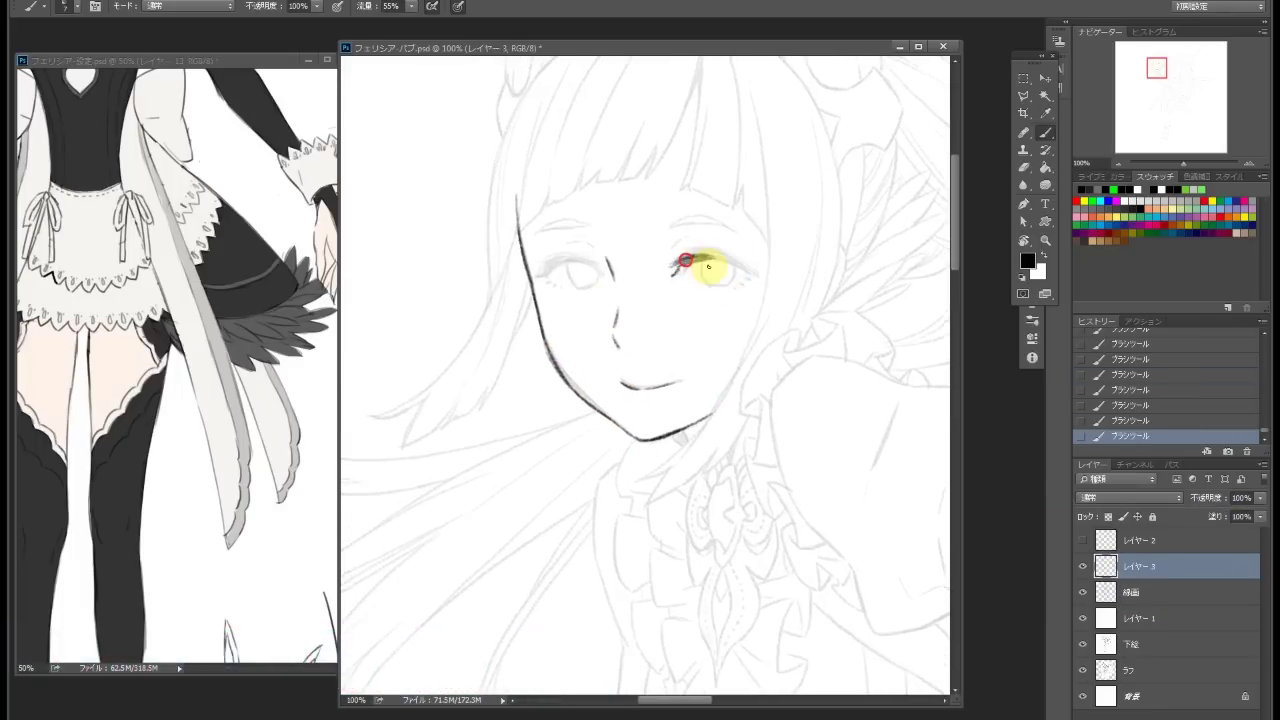
pyautogui.moveTo(741, 282); pyautogui.dragTo(748, 286)
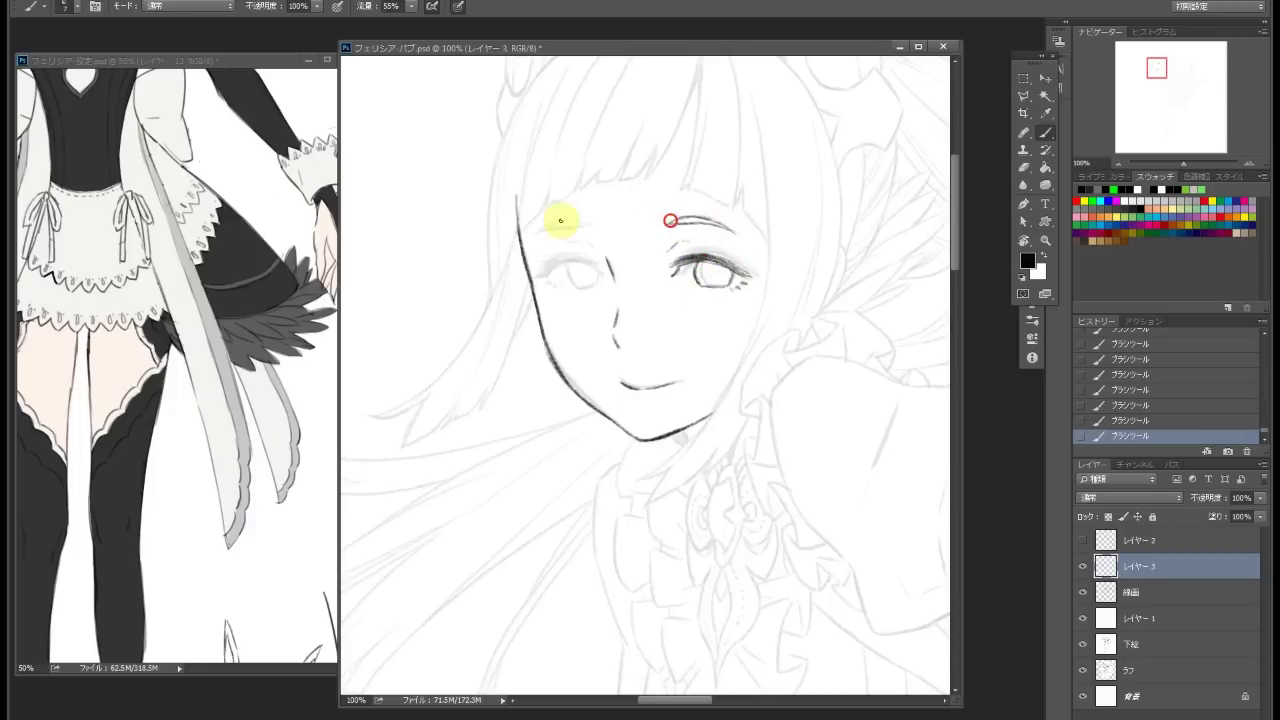
# Ink the eyebrow, lashes and iris next to the cheek contour, tidy the lash with the eraser and save the file
pyautogui.moveTo(535, 237)
pyautogui.mouseDown()
pyautogui.moveTo(571, 229)
pyautogui.moveTo(564, 257)
pyautogui.mouseUp()
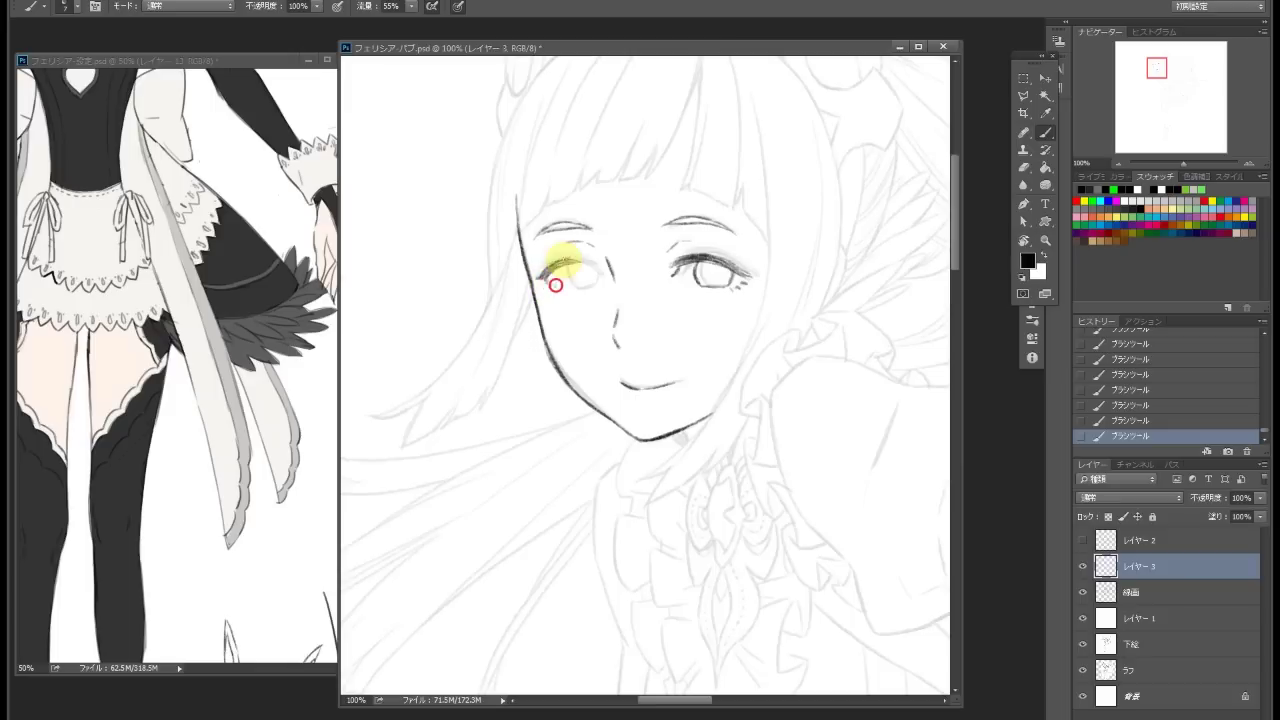
pyautogui.moveTo(601, 278)
pyautogui.mouseDown()
pyautogui.moveTo(567, 273)
pyautogui.moveTo(624, 243)
pyautogui.moveTo(590, 250)
pyautogui.mouseUp()
pyautogui.moveTo(818, 258); pyautogui.dragTo(712, 236)
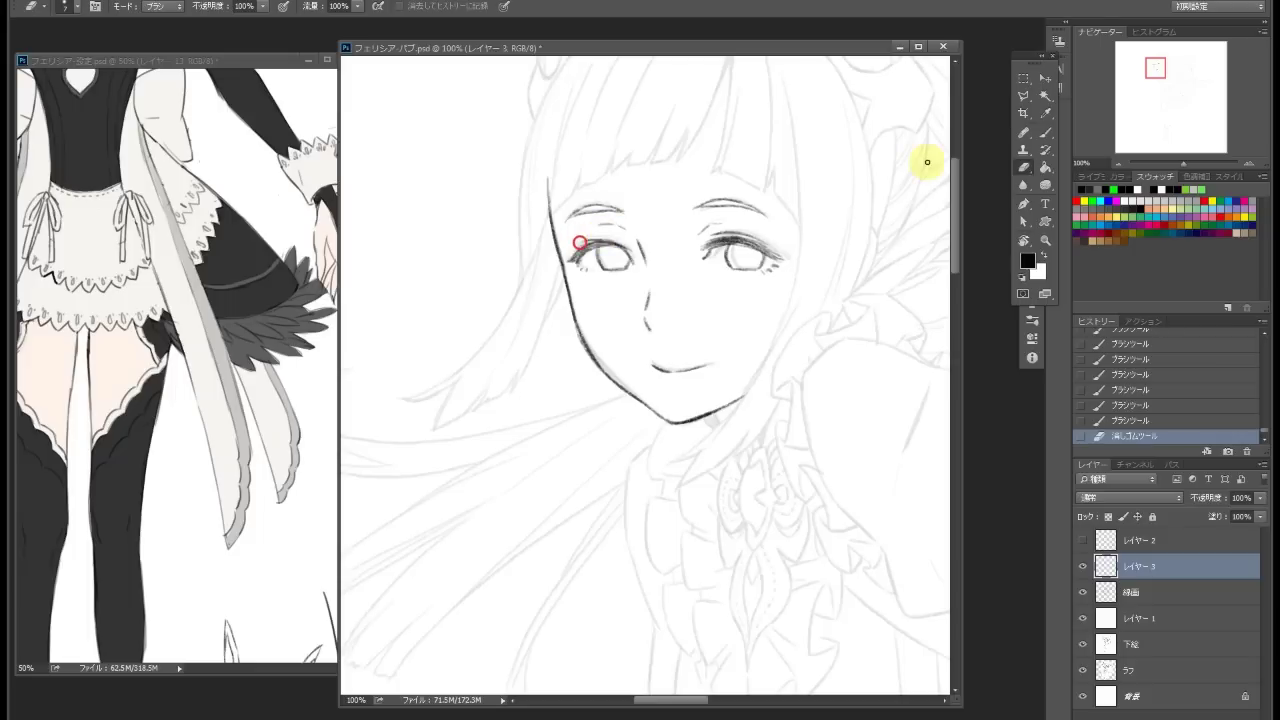
pyautogui.click(596, 239)
pyautogui.hotkey('ctrl', 's')
# Select the eye next to the cheek contour with the Polygonal Lasso, nudge it into place, deselect and save
pyautogui.moveTo(650, 240); pyautogui.dragTo(529, 280)
pyautogui.press('l')
pyautogui.click(515, 246)
pyautogui.click(549, 288)
pyautogui.click(579, 266)
pyautogui.click(561, 233)
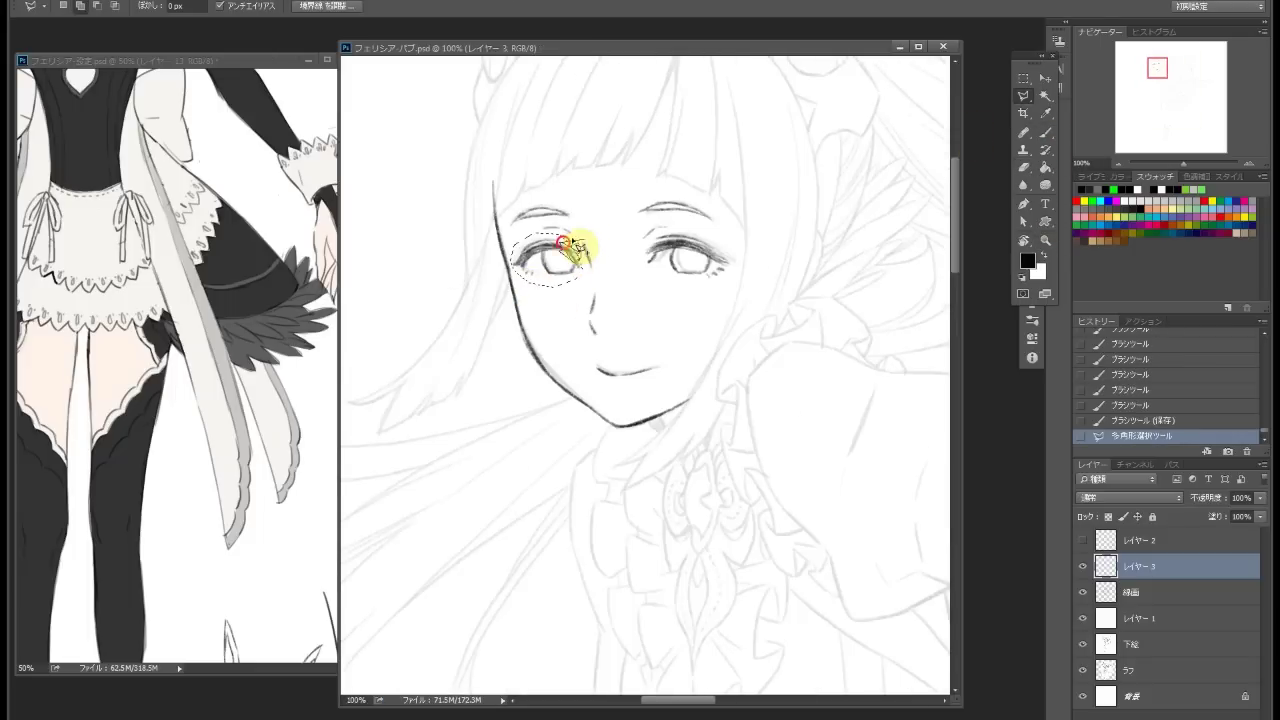
pyautogui.doubleClick(577, 249)
pyautogui.press('v')
pyautogui.moveTo(660, 250); pyautogui.dragTo(371, 186)
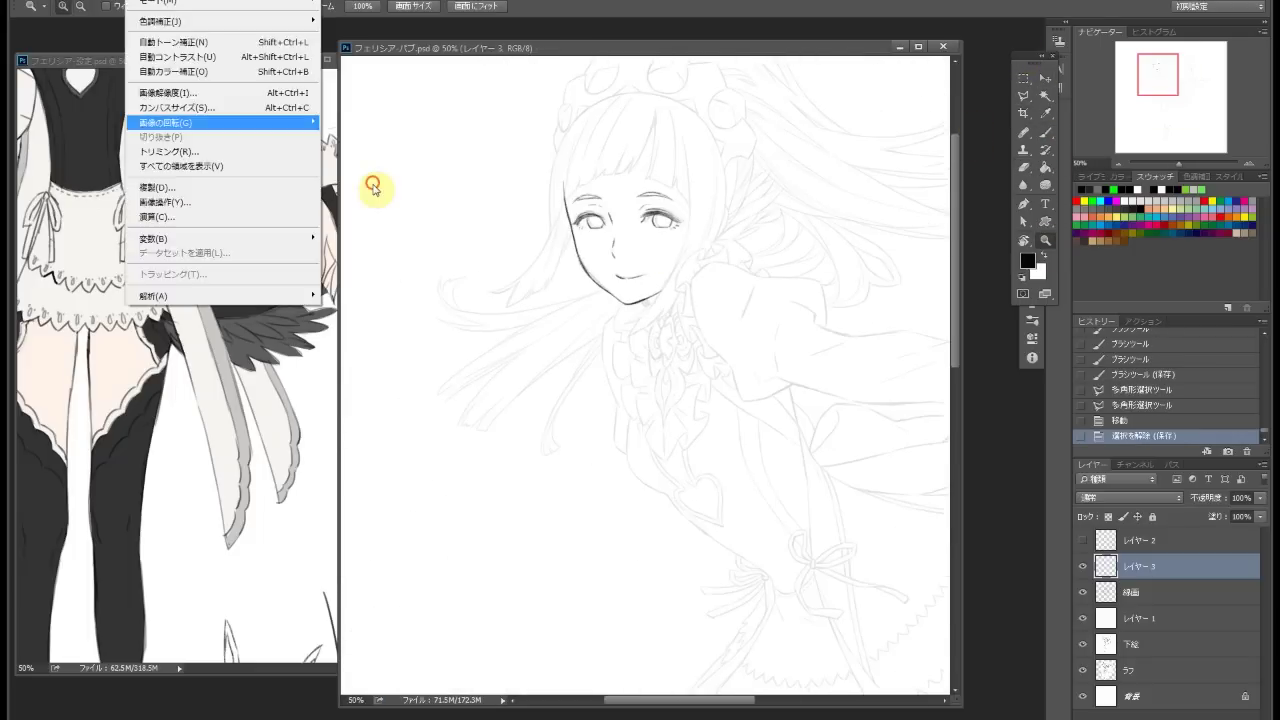
pyautogui.hotkey('ctrl', 'd')
pyautogui.hotkey('ctrl', 's')
# Erase the old eyes, mouth and chin lines on the 線画 layer beneath the redrawn face
pyautogui.press('z')
pyautogui.hotkey('alt', '[')
pyautogui.click(1026, 167)
pyautogui.moveTo(491, 271); pyautogui.dragTo(513, 252)
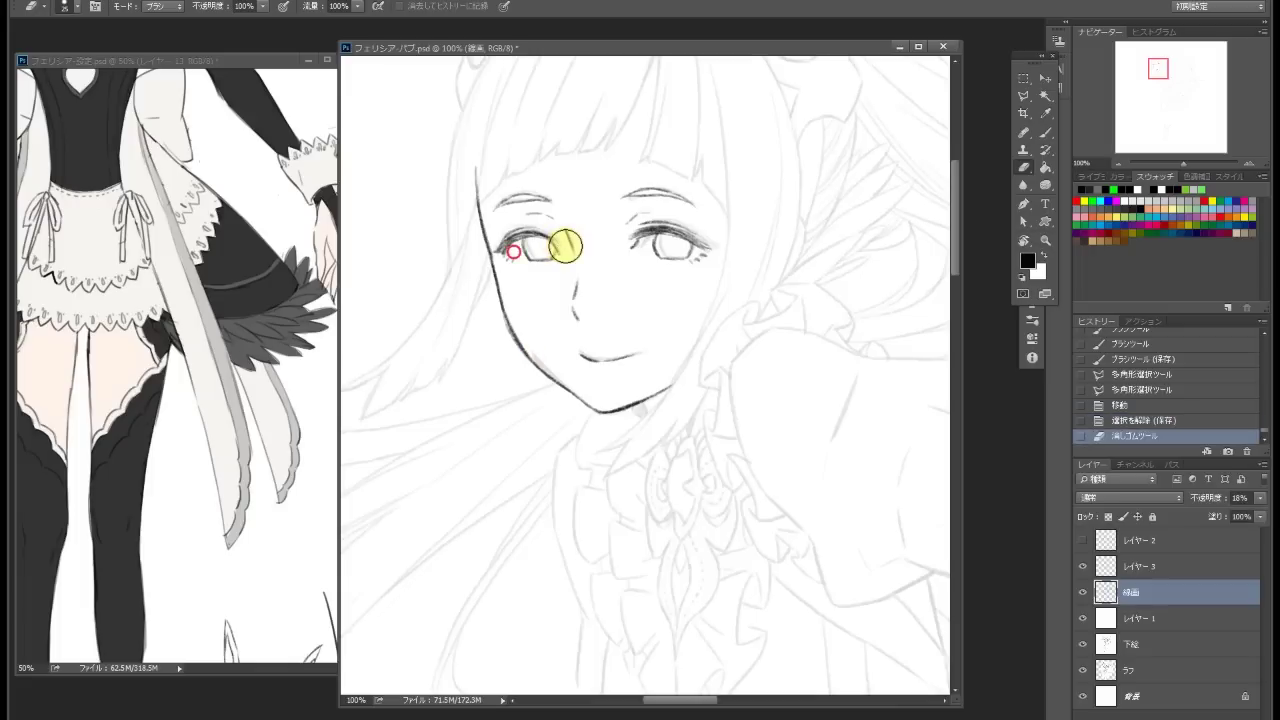
pyautogui.moveTo(589, 361)
pyautogui.mouseDown()
pyautogui.moveTo(580, 371)
pyautogui.moveTo(641, 386)
pyautogui.mouseUp()
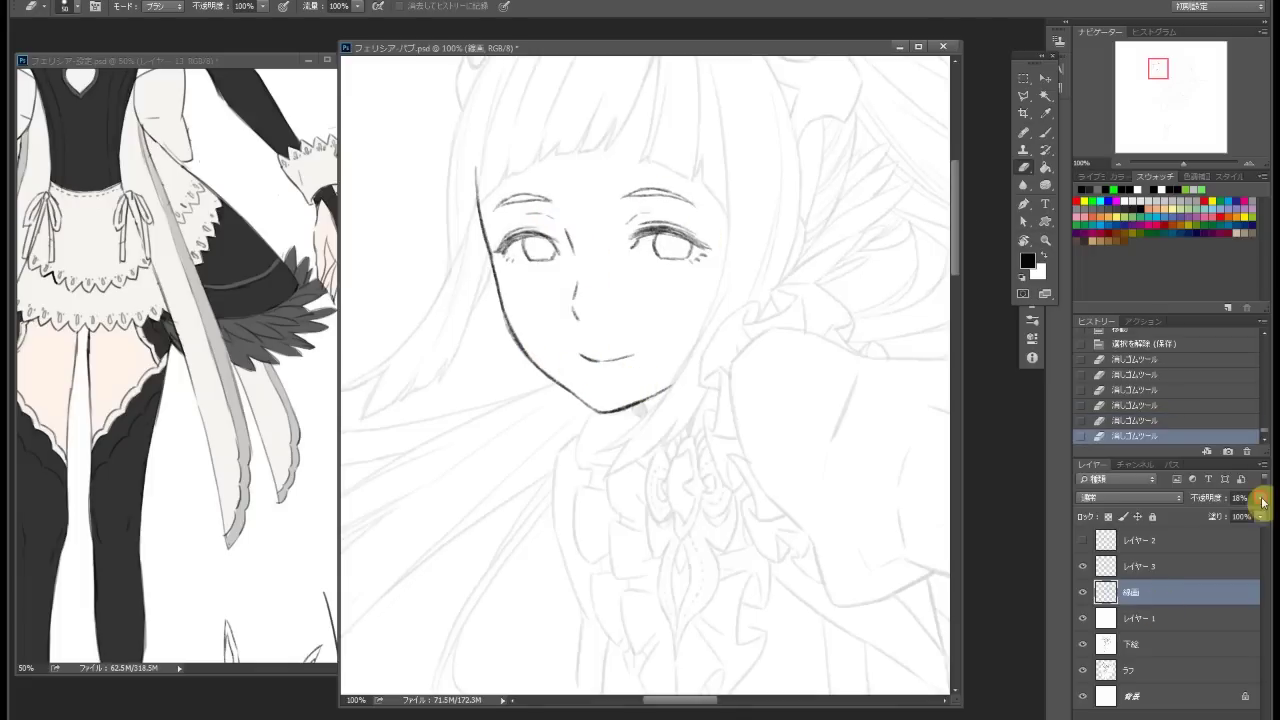
# Restore the 線画 layer to 100% opacity, erase the remaining old face lines and save
pyautogui.moveTo(1259, 497); pyautogui.dragTo(1275, 497)
pyautogui.click(714, 291)
pyautogui.scroll(3, 737, 263)
pyautogui.click(519, 419)
pyautogui.hotkey('ctrl', 's')
# Erase and redraw the bangs' strand lines just below the frilled headband and save
pyautogui.hotkey('ctrl', '0')
pyautogui.click(743, 302)
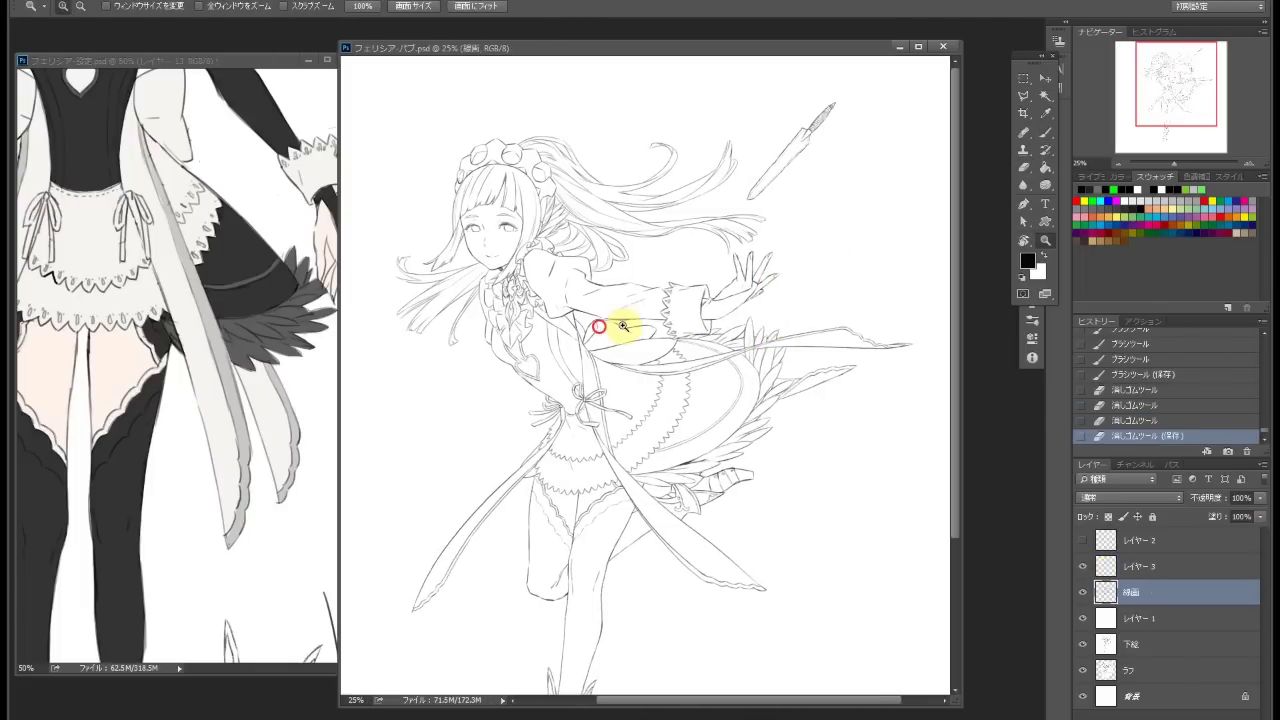
pyautogui.click(594, 323)
pyautogui.click(528, 200)
pyautogui.press('e')
pyautogui.click(610, 148)
pyautogui.press('b')
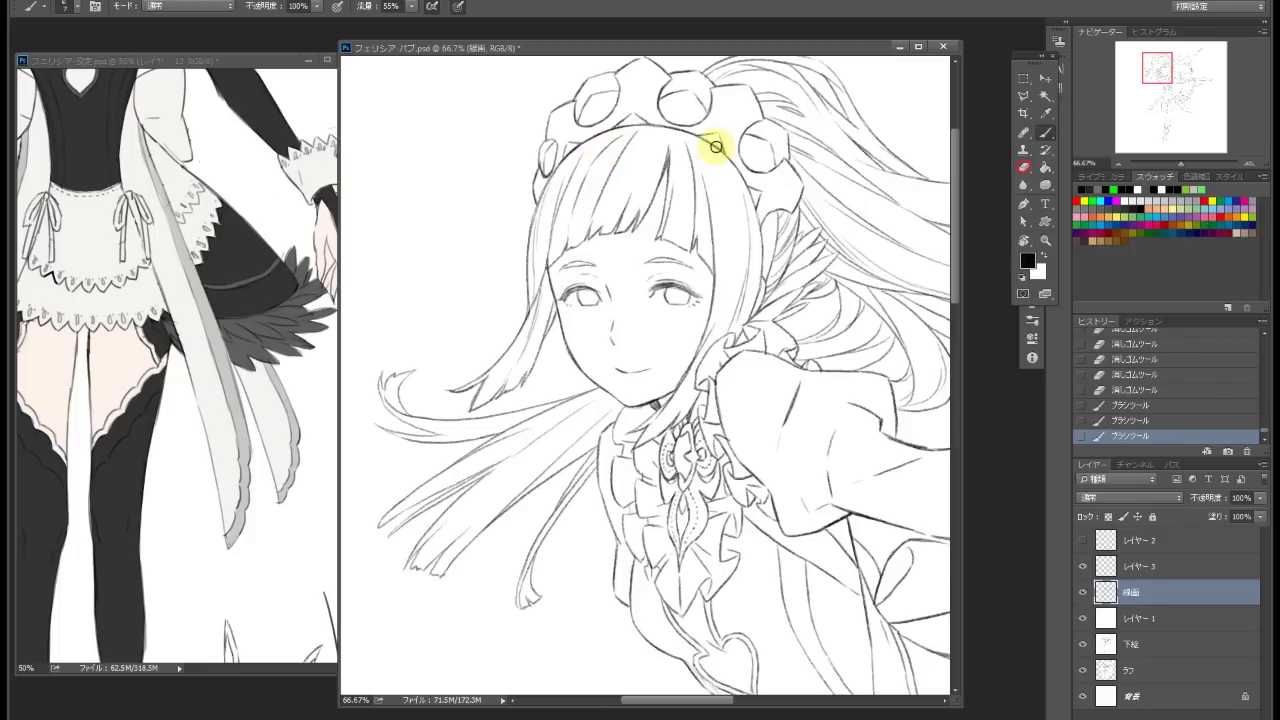
pyautogui.click(609, 160)
pyautogui.hotkey('ctrl', 's')
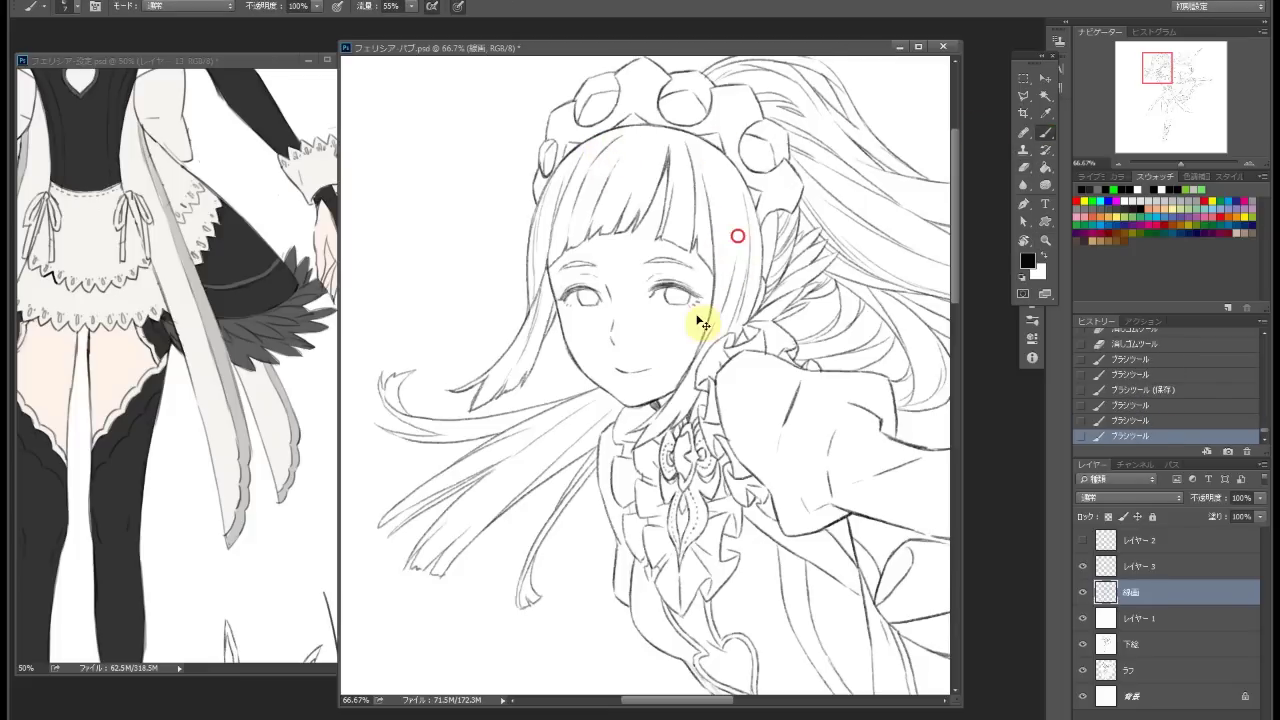
# Add fine strand lines to the side locks and the hair flowing beside the face, and save
pyautogui.scroll(-3, 700, 320)
pyautogui.hotkey('ctrl', 'alt', 'z')
pyautogui.moveTo(436, 335); pyautogui.dragTo(449, 334)
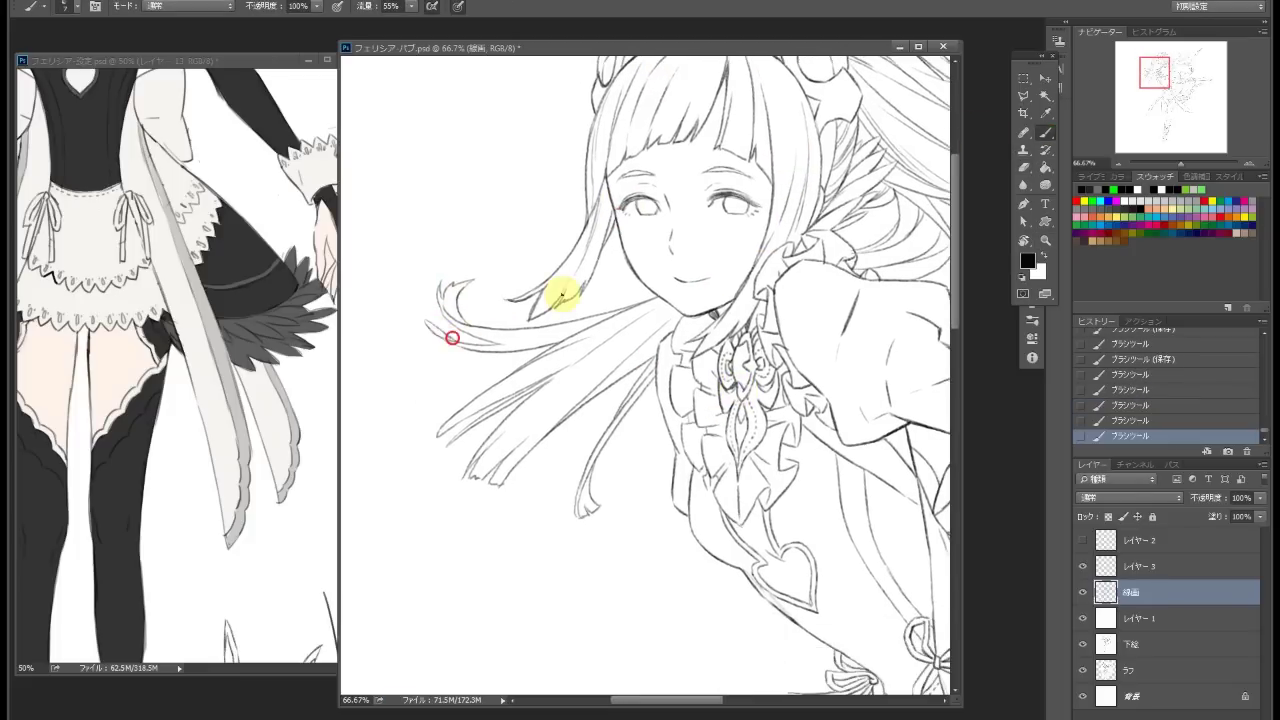
pyautogui.scroll(-1, 771, 294)
pyautogui.hscroll(1, 609, 277)
pyautogui.scroll(1, 683, 222)
pyautogui.scroll(2, 683, 222)
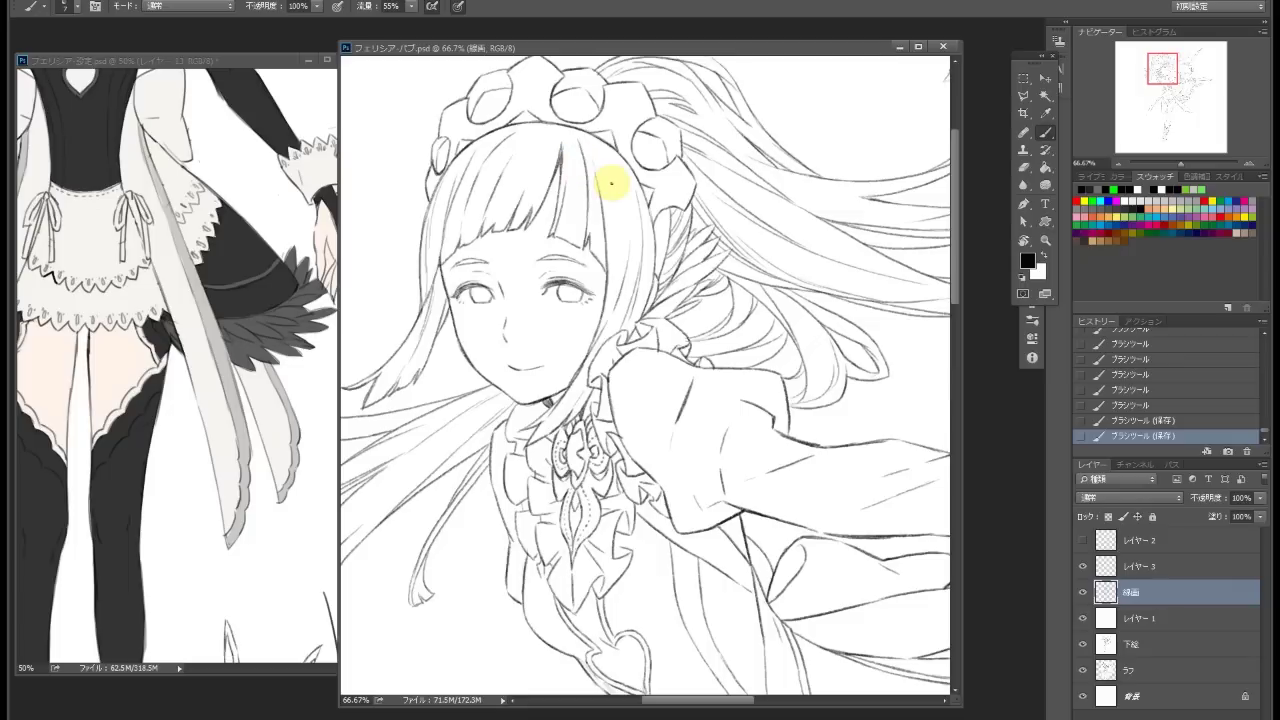
pyautogui.scroll(2, 714, 206)
pyautogui.hotkey('ctrl', 's')
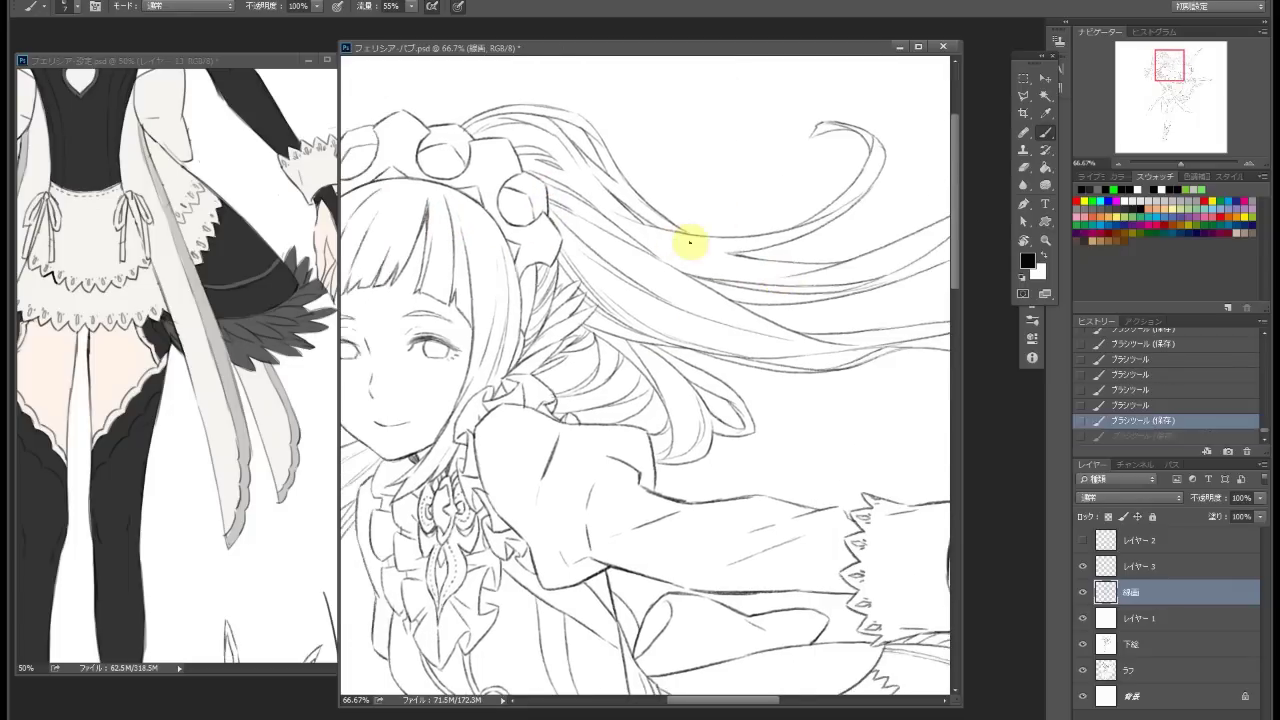
# Erase the overlapping lines at the upswept ponytail tip near the dagger and redraw its split ends
pyautogui.hscroll(4, 766, 323)
pyautogui.press('e')
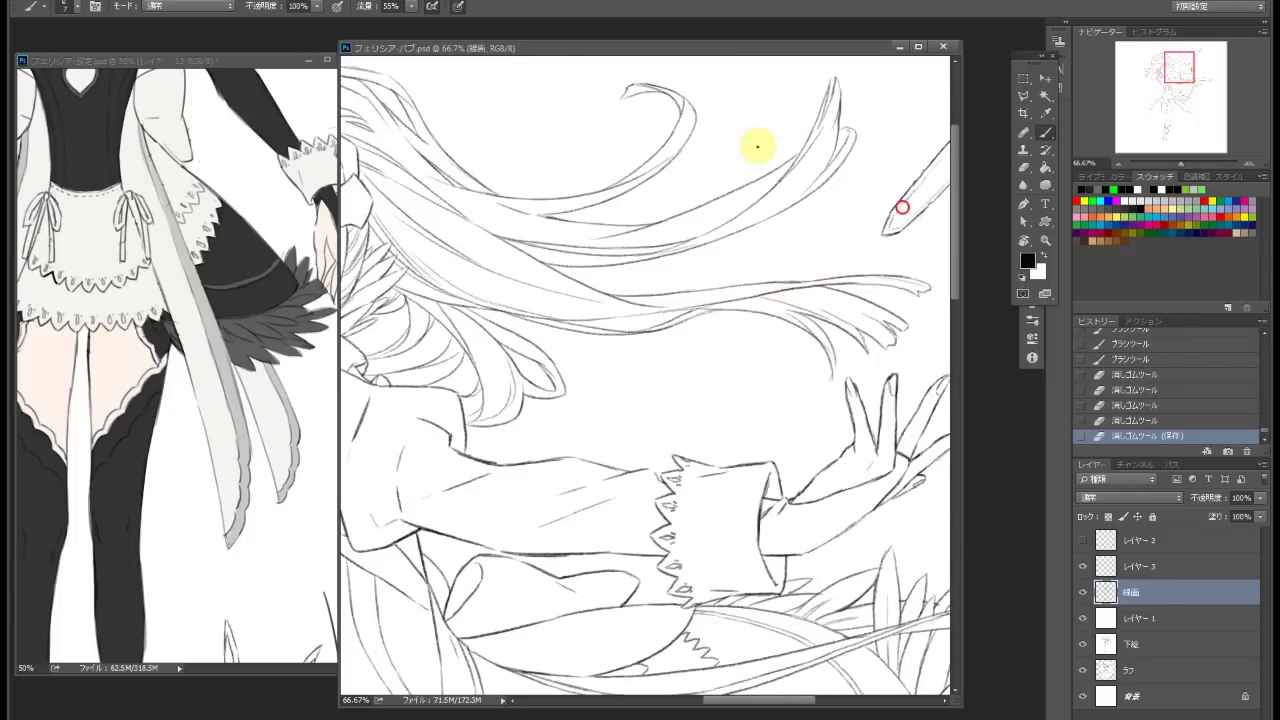
pyautogui.hscroll(2, 751, 143)
pyautogui.scroll(1, 751, 143)
pyautogui.click(749, 157)
pyautogui.click(749, 157)
pyautogui.click(757, 149)
pyautogui.click(757, 149)
pyautogui.press('b')
pyautogui.click(757, 150)
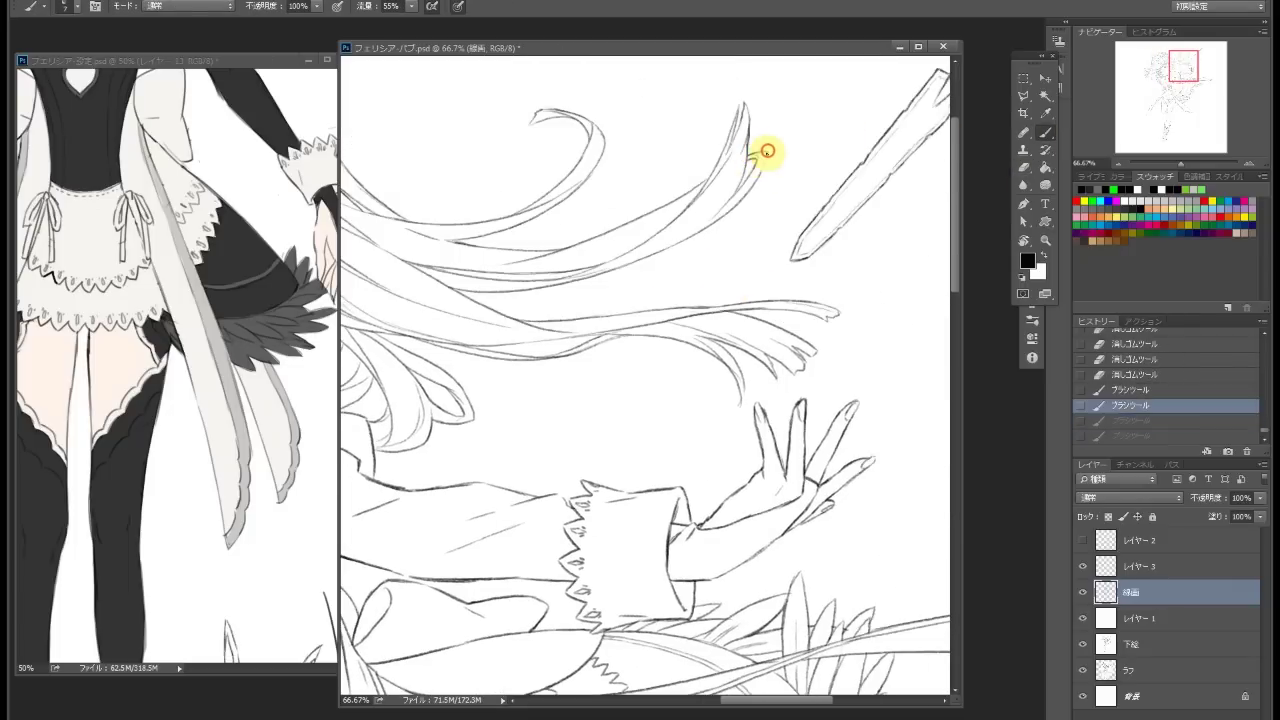
pyautogui.click(749, 166)
# Add strand lines along the long flowing ponytail locks and save the file
pyautogui.hscroll(-2, 700, 220)
pyautogui.click(729, 211)
pyautogui.click(776, 265)
pyautogui.scroll(-1, 790, 270)
pyautogui.hotkey('ctrl', 's')
pyautogui.click(800, 277)
pyautogui.hscroll(-2, 522, 250)
pyautogui.scroll(1, 522, 250)
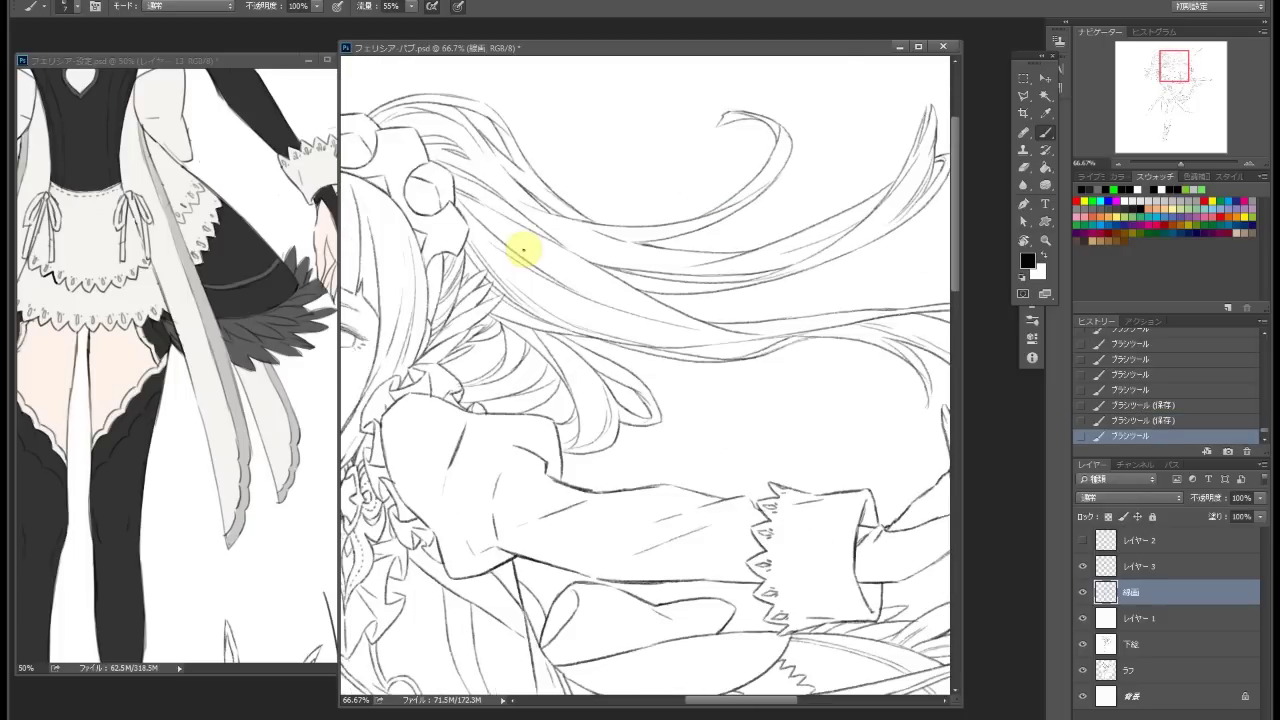
# Ink more fine strands at the ponytail's base and in the loose hair streaming below the face
pyautogui.click(600, 282)
pyautogui.hscroll(-2, 729, 223)
pyautogui.scroll(-1, 729, 223)
pyautogui.click(743, 257)
pyautogui.hscroll(-2, 743, 257)
pyautogui.scroll(-1, 743, 257)
pyautogui.click(648, 277)
pyautogui.scroll(1, 643, 234)
pyautogui.hscroll(2, 651, 206)
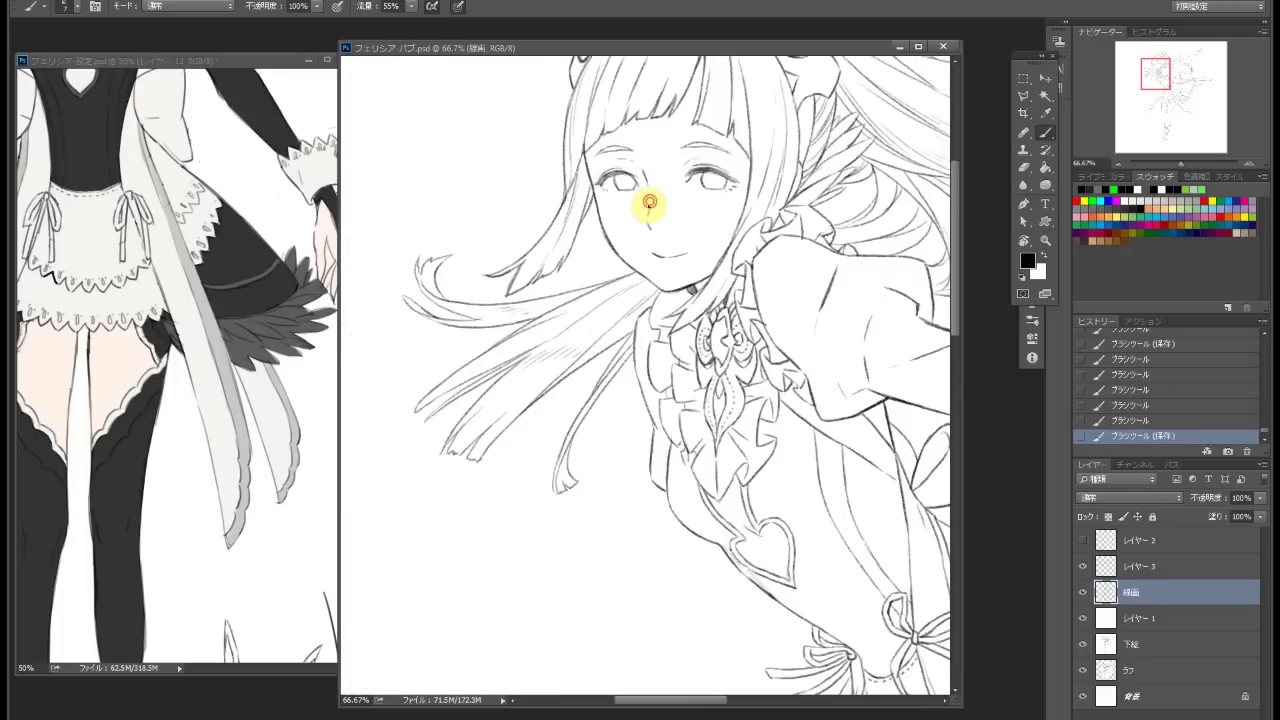
# Erase the nose bridge line and merge レイヤー 3 into the 線画 layer
pyautogui.scroll(1, 777, 237)
pyautogui.press('e')
pyautogui.click(663, 218)
pyautogui.hotkey('ctrl', 'e')
pyautogui.click(659, 230)
# Select the eyebrow next to the cheek contour, adjust its position and angle with Move and Free Transform, and deselect
pyautogui.click(651, 194)
pyautogui.click(658, 198)
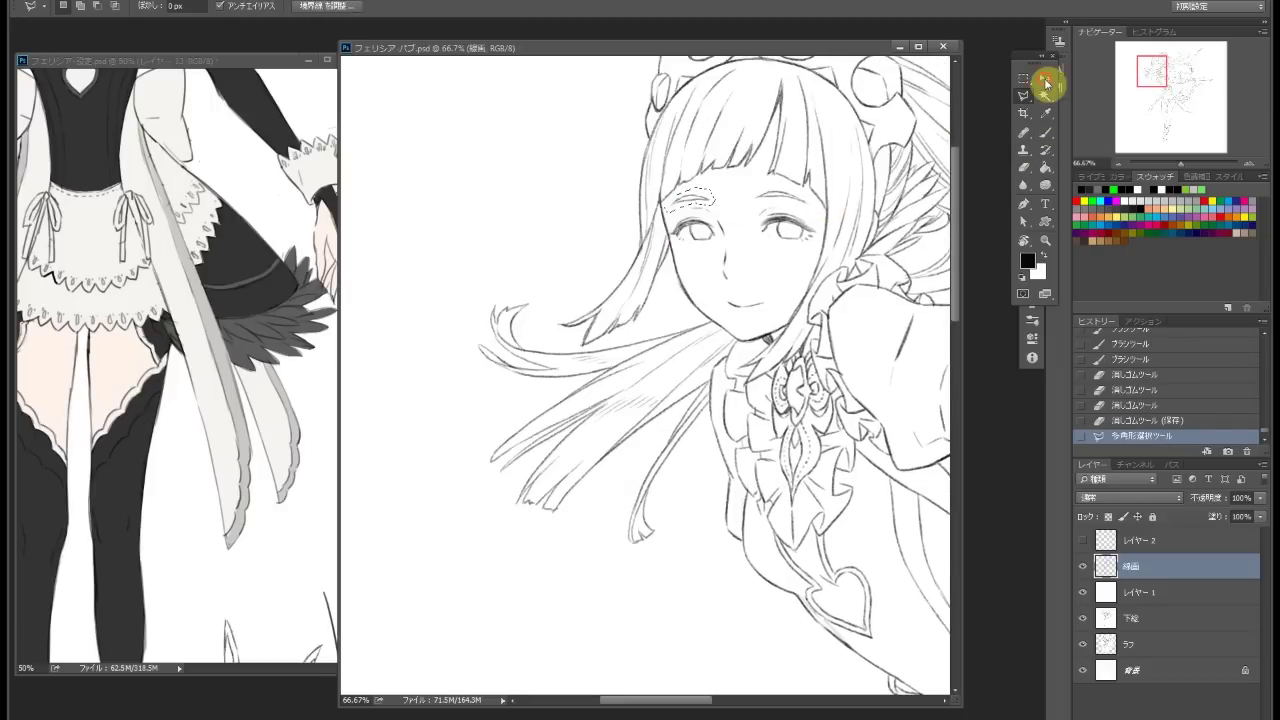
pyautogui.click(1045, 78)
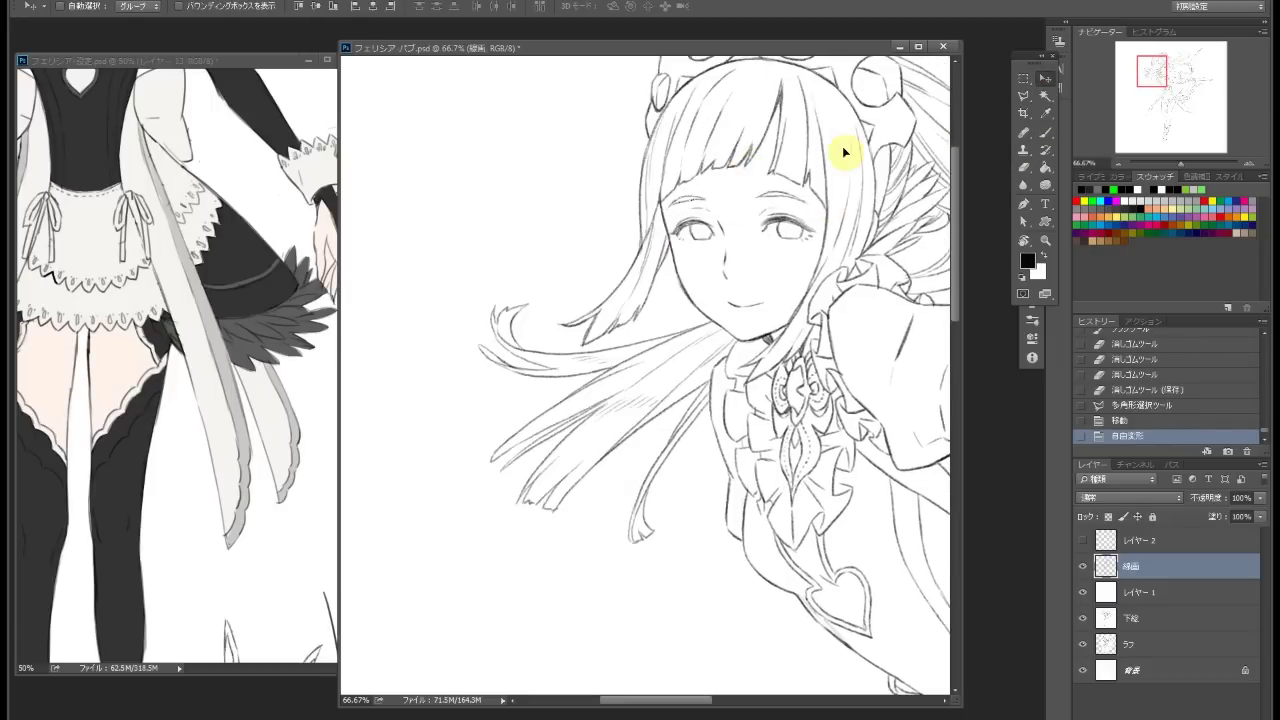
# Erase and re-ink the sidelock's inner edge beside the eye nearest the ponytail, and save the file
pyautogui.click(1029, 157)
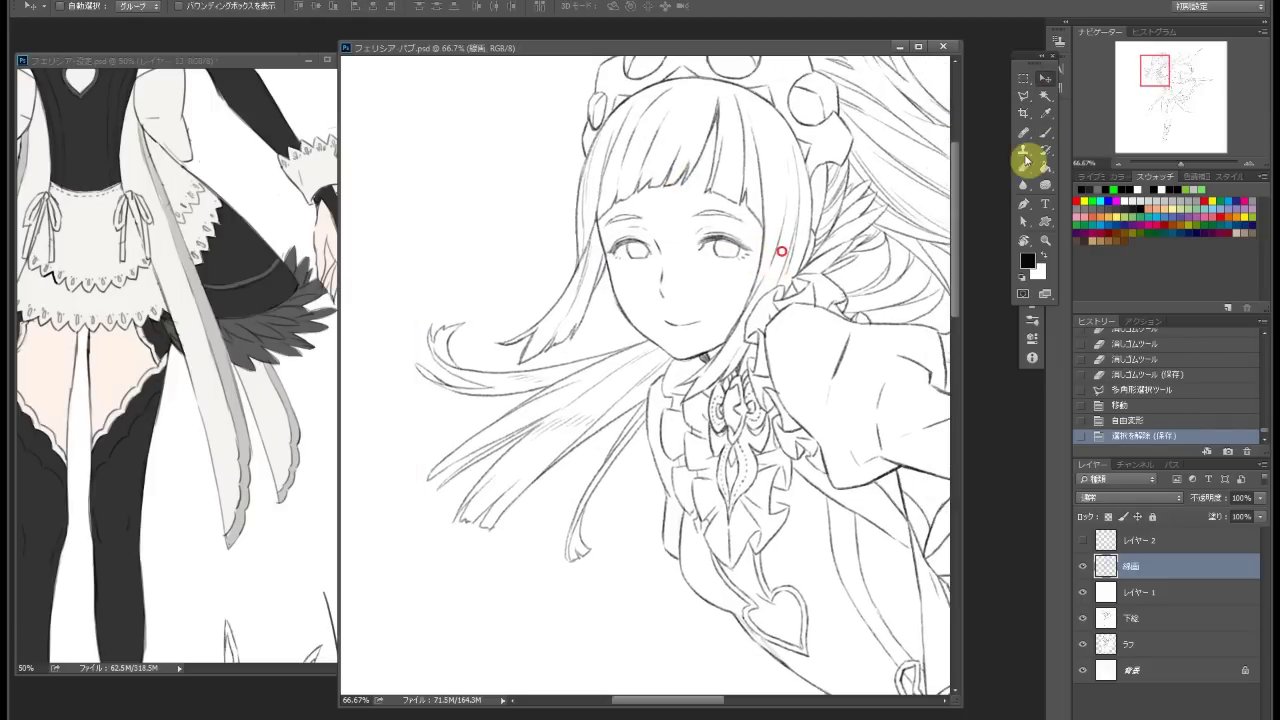
pyautogui.click(1046, 130)
pyautogui.click(749, 206)
pyautogui.click(760, 233)
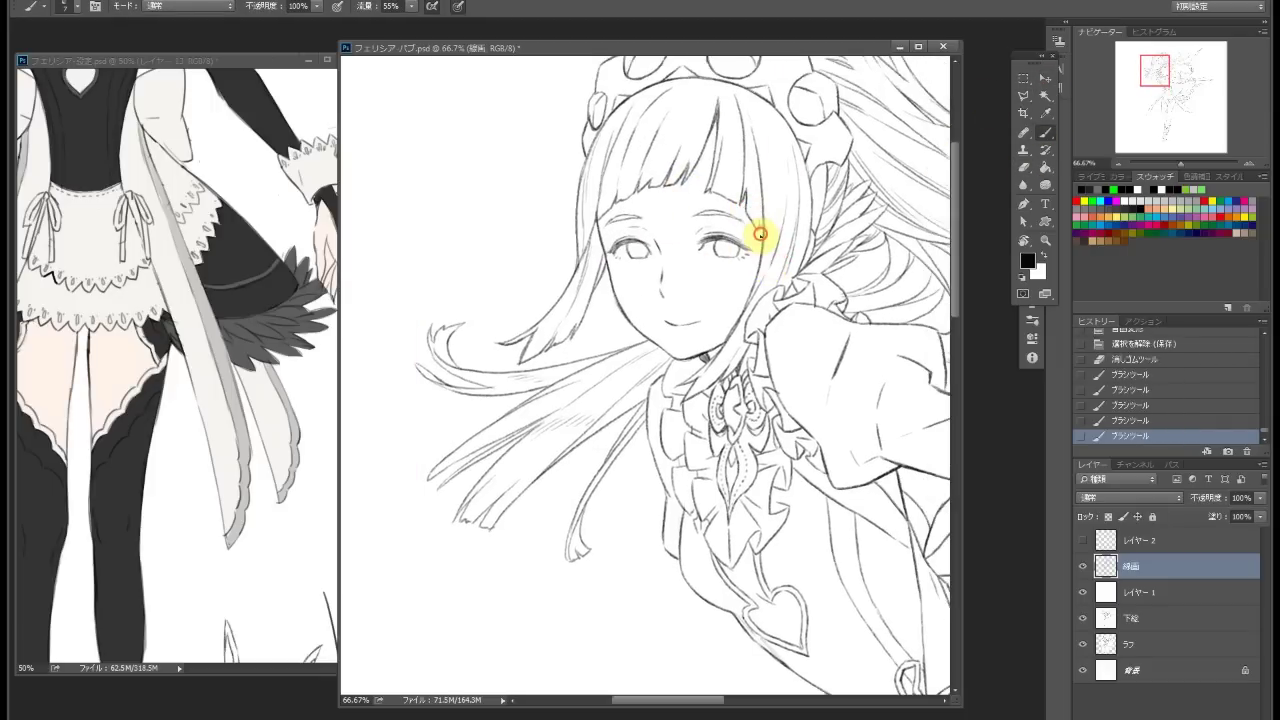
pyautogui.hotkey('ctrl', 's')
# Clean up and re-ink the strand lines in the bangs near the parting, and save the file
pyautogui.press('e')
pyautogui.press('b')
pyautogui.click(707, 160)
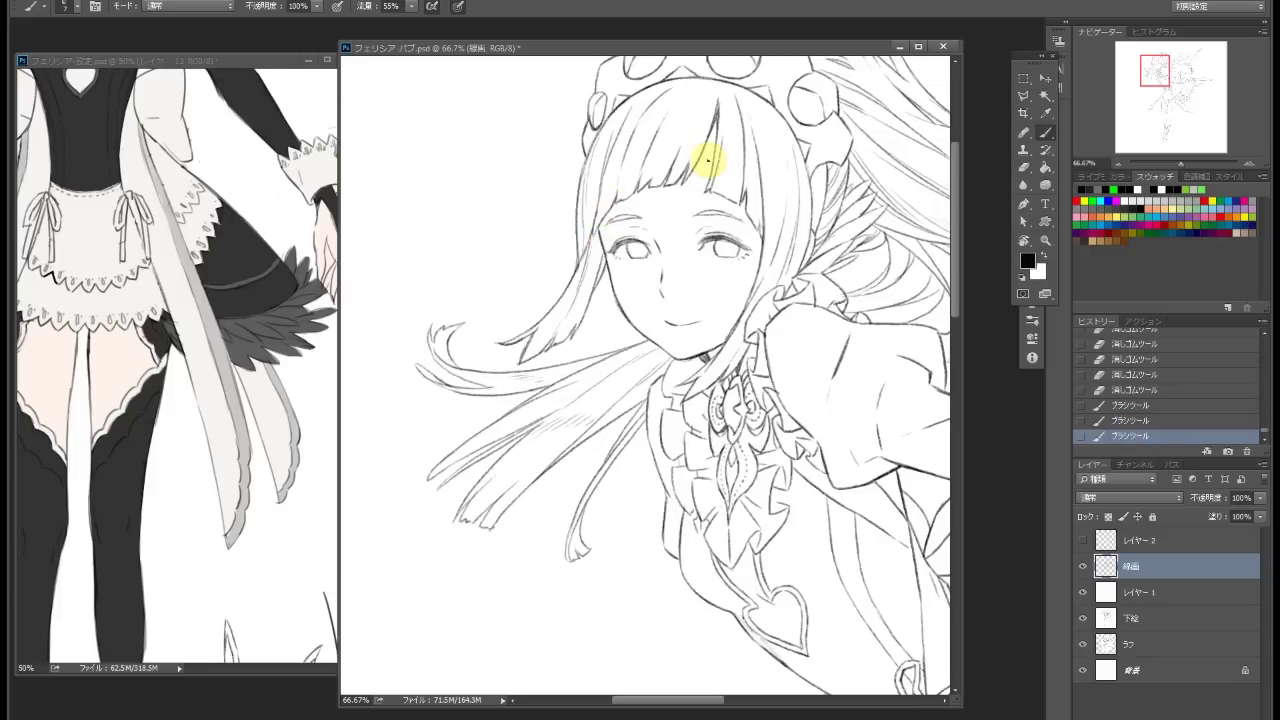
pyautogui.hscroll(3, 651, 323)
pyautogui.scroll(3, 651, 240)
pyautogui.hotkey('ctrl', 's')
# Erase stray marks around the shoulder ruffle and re-ink the puffed sleeve's upper outline and crease
pyautogui.press('e')
pyautogui.moveTo(794, 329); pyautogui.dragTo(523, 234)
pyautogui.moveTo(648, 199)
pyautogui.mouseDown()
pyautogui.moveTo(684, 208)
pyautogui.moveTo(672, 212)
pyautogui.mouseUp()
pyautogui.press('b')
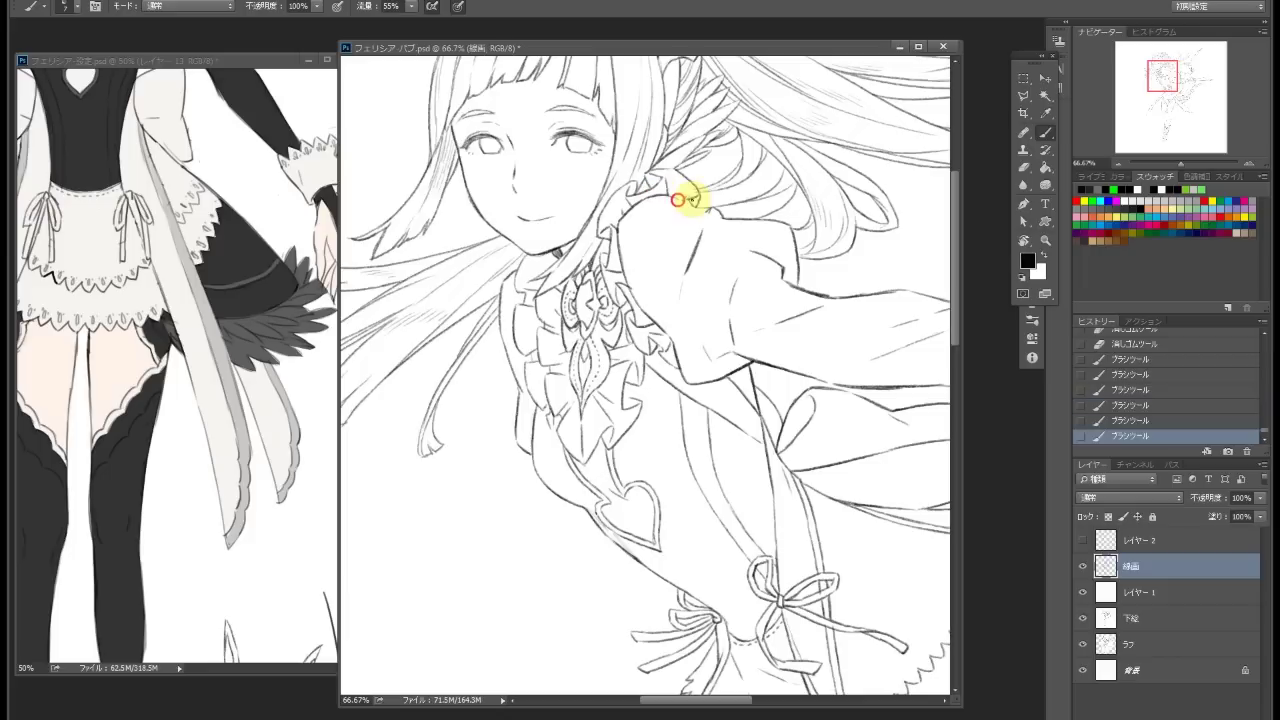
pyautogui.hscroll(1, 712, 228)
pyautogui.hscroll(1, 712, 228)
pyautogui.moveTo(651, 271); pyautogui.dragTo(663, 214)
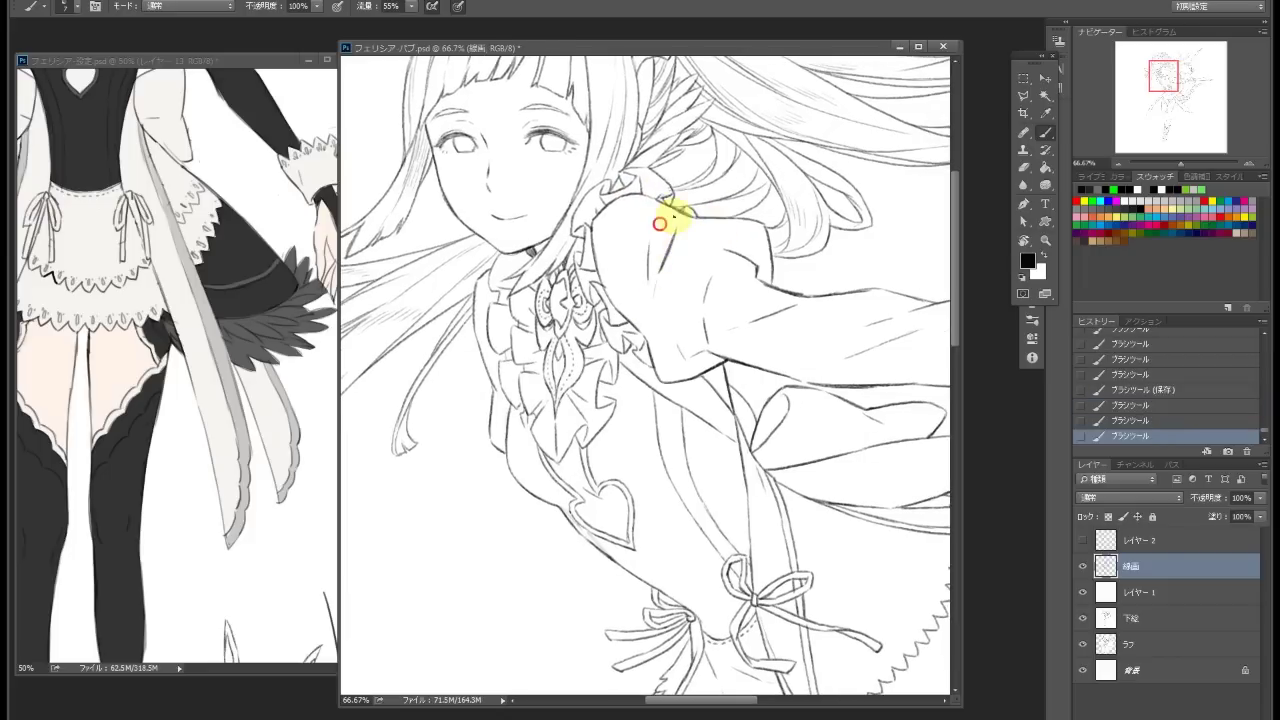
# Erase rough marks where the puffed sleeve meets the collar ruffle and ink a fold line on the sleeve
pyautogui.press('e')
pyautogui.moveTo(606, 286); pyautogui.dragTo(620, 280)
pyautogui.hscroll(2, 707, 243)
pyautogui.press('b')
pyautogui.moveTo(707, 243)
pyautogui.mouseDown()
pyautogui.moveTo(748, 278)
pyautogui.moveTo(648, 263)
pyautogui.moveTo(750, 322)
pyautogui.mouseUp()
# Try line touch-ups along the outstretched arm towards the cuff and hand, and undo the last strokes
pyautogui.hscroll(1, 737, 251)
pyautogui.hscroll(2, 766, 266)
pyautogui.moveTo(760, 258); pyautogui.dragTo(795, 320)
pyautogui.hscroll(2, 829, 327)
pyautogui.hscroll(2, 829, 327)
pyautogui.hotkey('ctrl', 'z')
pyautogui.hotkey('ctrl', 'z')
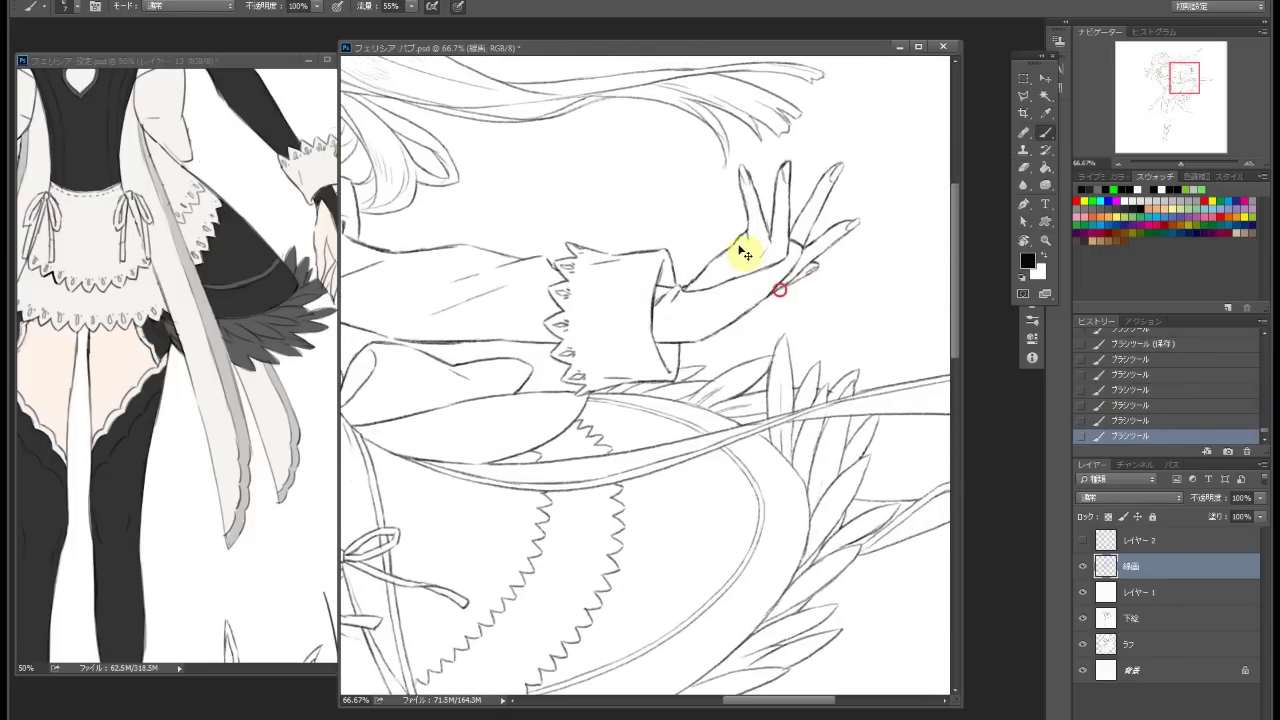
# Save the file and erase untidy lines around the bodice edge beside the heart ornament
pyautogui.hscroll(-5, 749, 251)
pyautogui.hscroll(-2, 647, 344)
pyautogui.hotkey('ctrl', 's')
pyautogui.press('e')
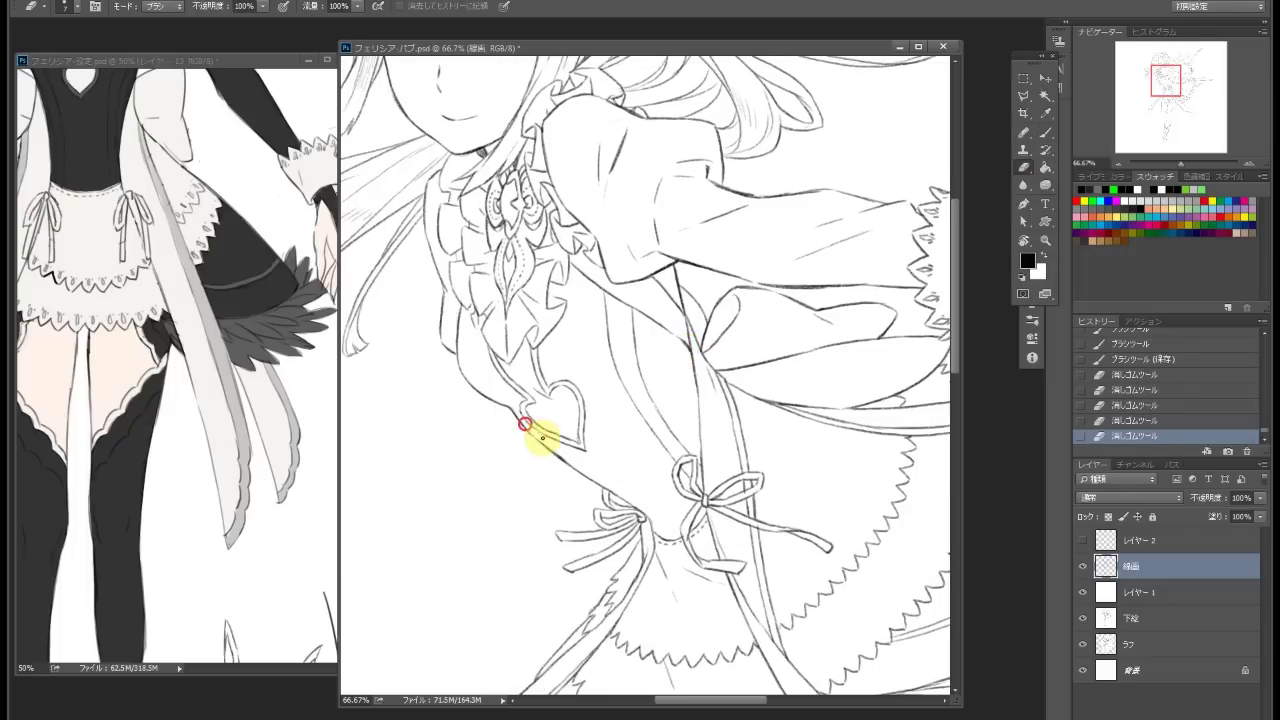
# Nudge the lassoed part of the face into place with the Move tool and deselect
pyautogui.scroll(2, 525, 424)
pyautogui.hotkey('ctrl', '0')
pyautogui.press('z')
pyautogui.click(585, 219)
pyautogui.click(585, 219)
pyautogui.press('v')
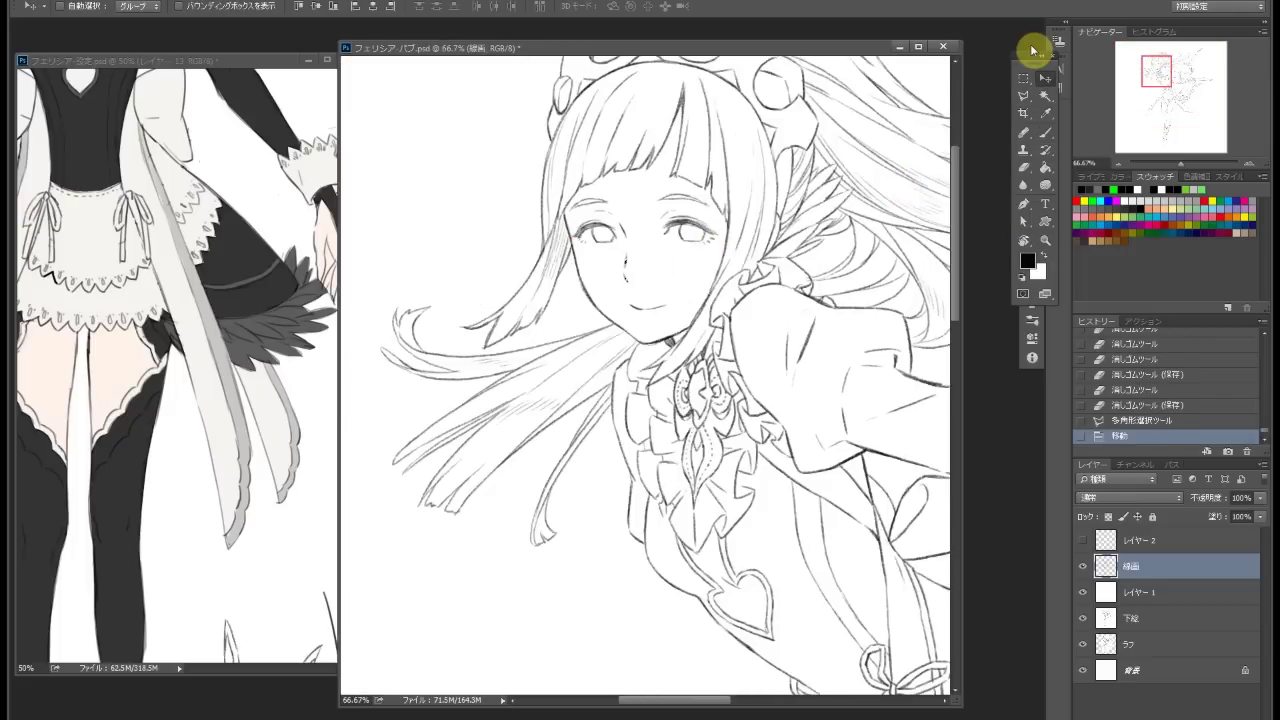
pyautogui.hotkey('ctrl', 'd')
# Create a new layer above 線画 and lower the 線画 layer's opacity to 31%
pyautogui.hotkey('ctrl', 'shift', 'alt', 'n')
pyautogui.press('b')
pyautogui.click(1150, 566)
pyautogui.press('3')
pyautogui.press('1')
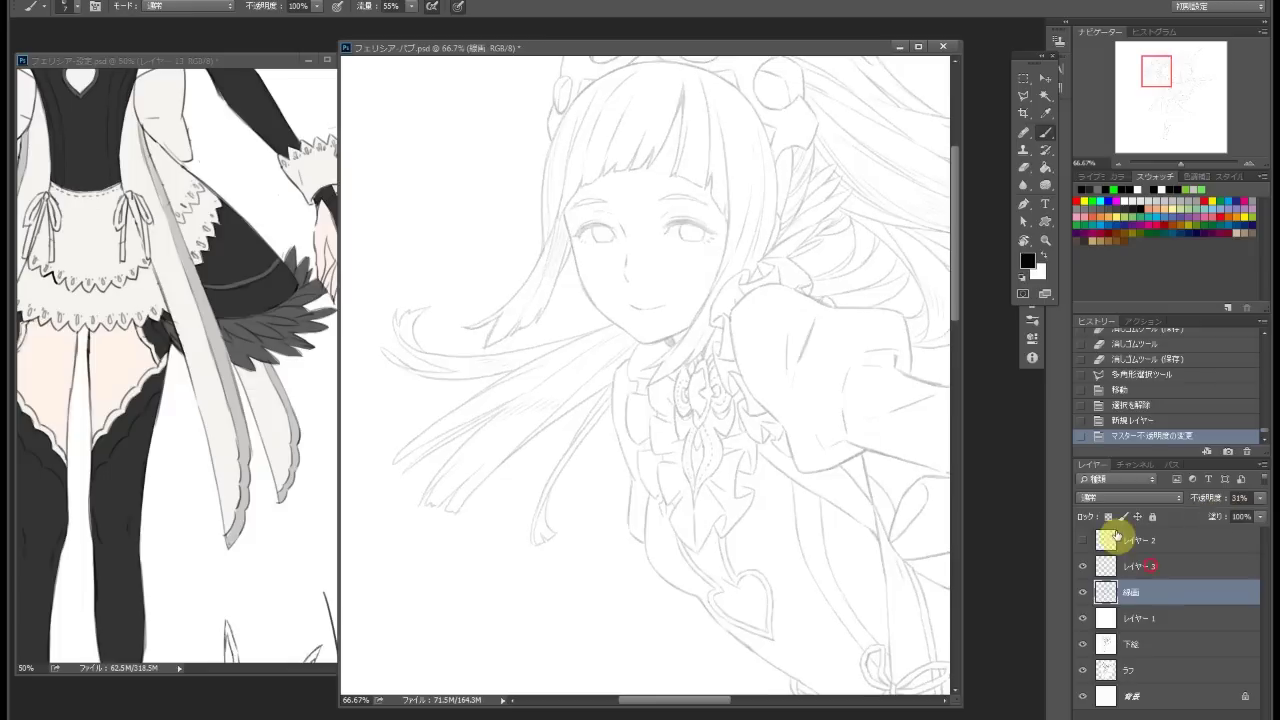
# Draw a new nose line on レイヤー 3, undoing trial strokes before redrawing it
pyautogui.moveTo(623, 251); pyautogui.dragTo(621, 271)
pyautogui.hotkey('ctrl', 'alt', 'z')
pyautogui.hotkey('ctrl', 'alt', 'z')
pyautogui.hotkey('ctrl', 'alt', 'z')
pyautogui.hotkey('ctrl', 'alt', 'z')
pyautogui.hotkey('ctrl', 'alt', 'z')
pyautogui.hotkey('ctrl', 'alt', 'z')
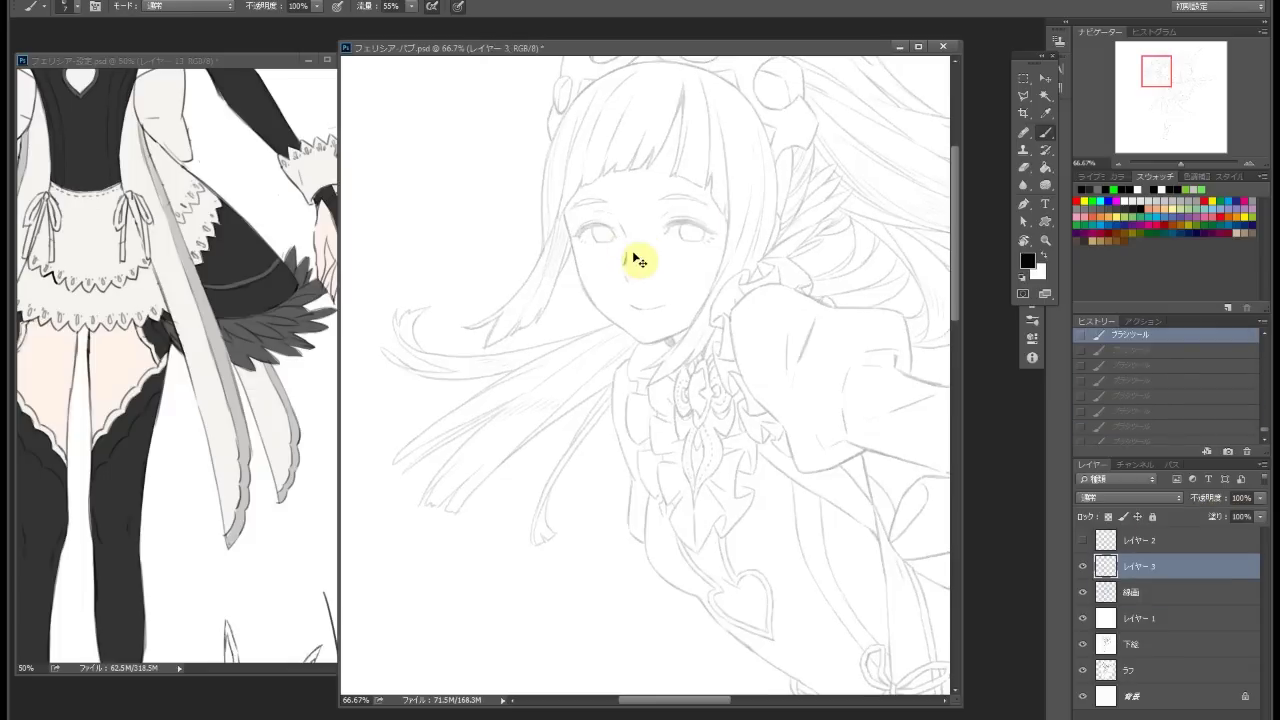
pyautogui.moveTo(626, 254); pyautogui.dragTo(622, 271)
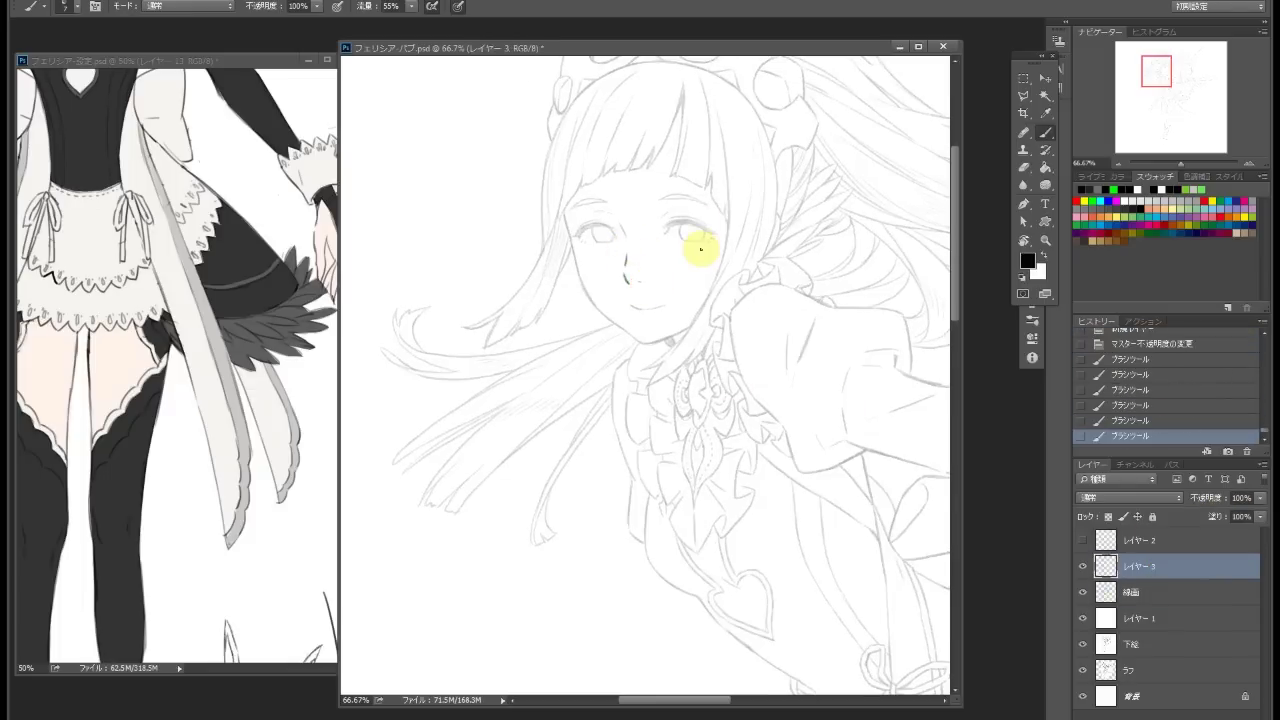
# Erase the old nose line on 線画, restore that layer's full opacity, and merge レイヤー 3 into it
pyautogui.press('e')
pyautogui.click(1141, 592)
pyautogui.click(620, 251)
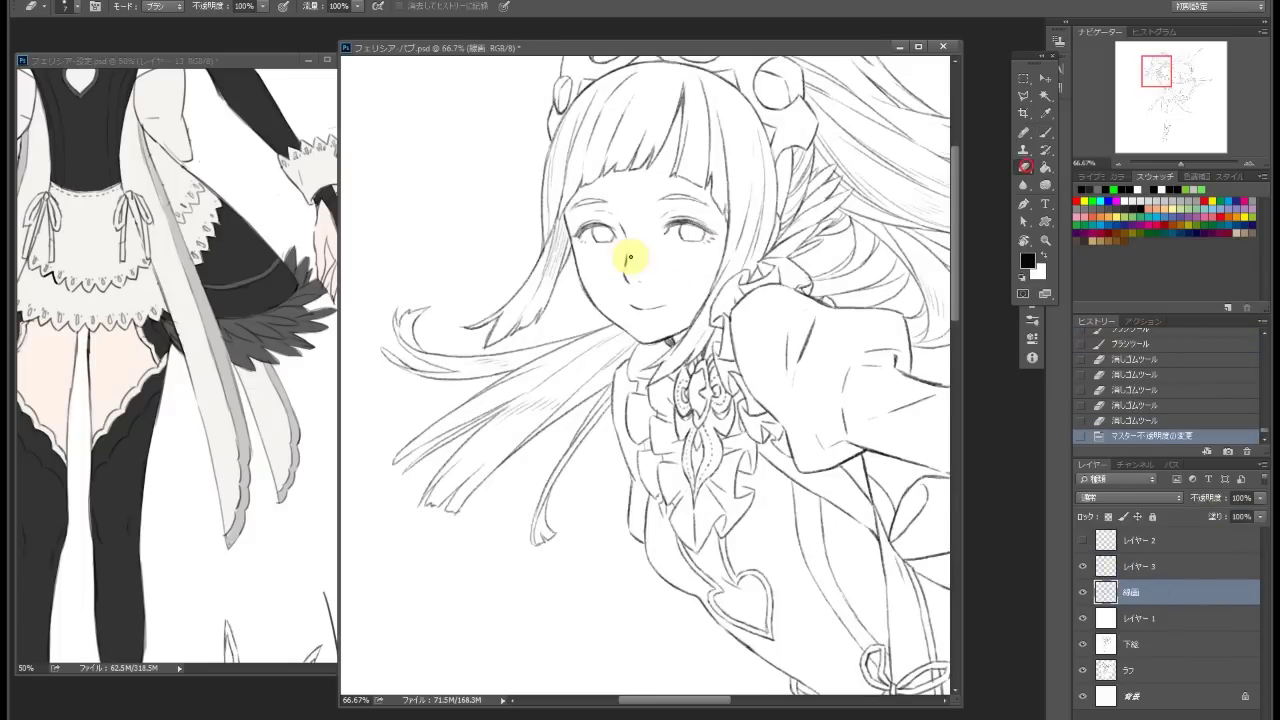
pyautogui.click(1150, 566)
pyautogui.hotkey('ctrl', 'e')
# Refine the inked lines around both eyes, undoing unsatisfactory strokes, and save the file
pyautogui.hotkey('ctrl', 'alt', 'z')
pyautogui.hotkey('ctrl', 'alt', 'z')
pyautogui.hotkey('ctrl', 'alt', 'z')
pyautogui.hotkey('ctrl', 'alt', 'z')
pyautogui.press('b')
pyautogui.hotkey('ctrl', 'alt', 'z')
pyautogui.hotkey('ctrl', 'alt', 'z')
pyautogui.hotkey('ctrl', 'alt', 'z')
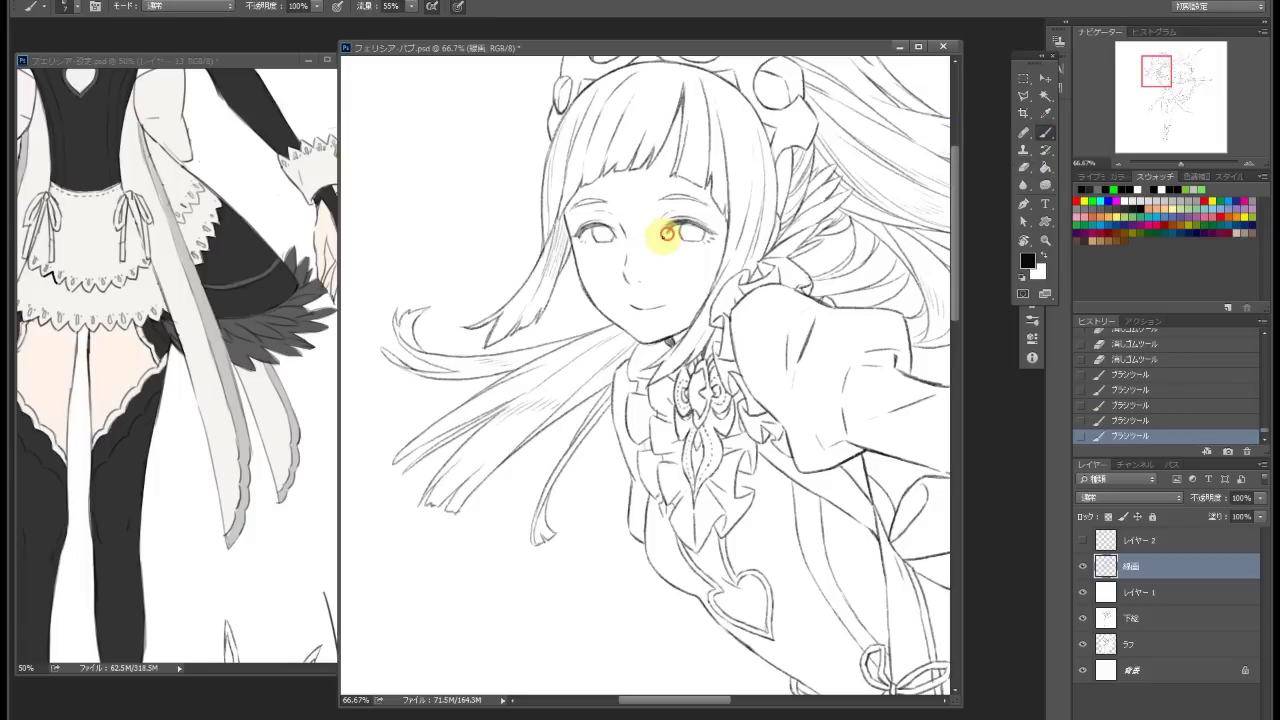
pyautogui.click(580, 232)
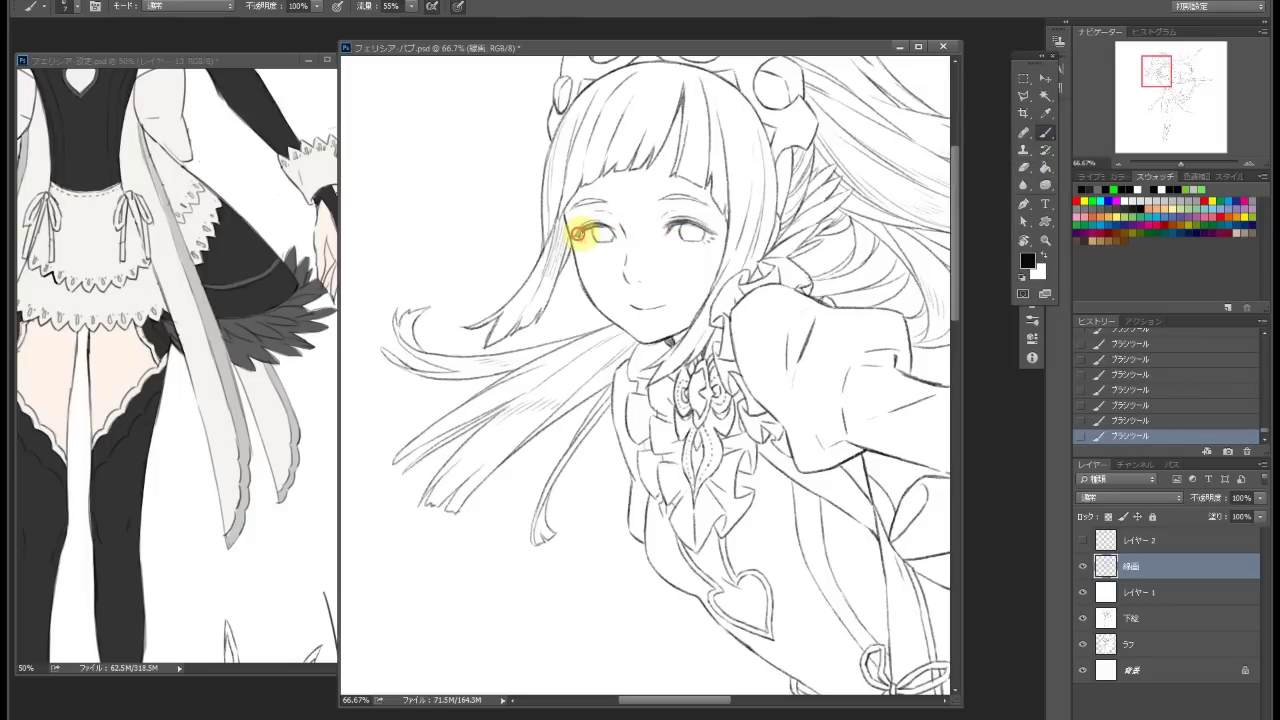
pyautogui.scroll(1, 894, 286)
pyautogui.scroll(1, 732, 244)
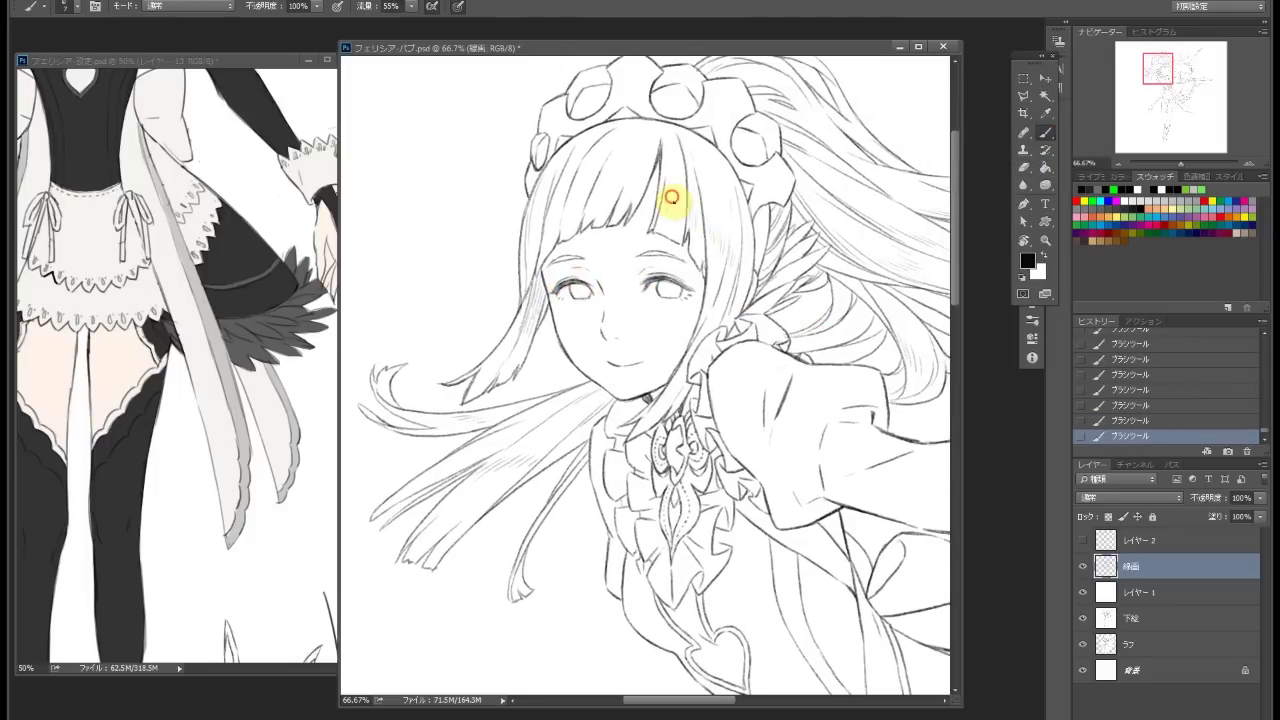
pyautogui.hotkey('ctrl', 's')
# Create a new layer and ink loose strands in front of the braid beside the ponytail-side sidelock
pyautogui.press('z')
pyautogui.hotkey('ctrl', '-')
pyautogui.hotkey('ctrl', '-')
pyautogui.hotkey('ctrl', '-')
pyautogui.hotkey('ctrl', '-')
pyautogui.click(588, 212)
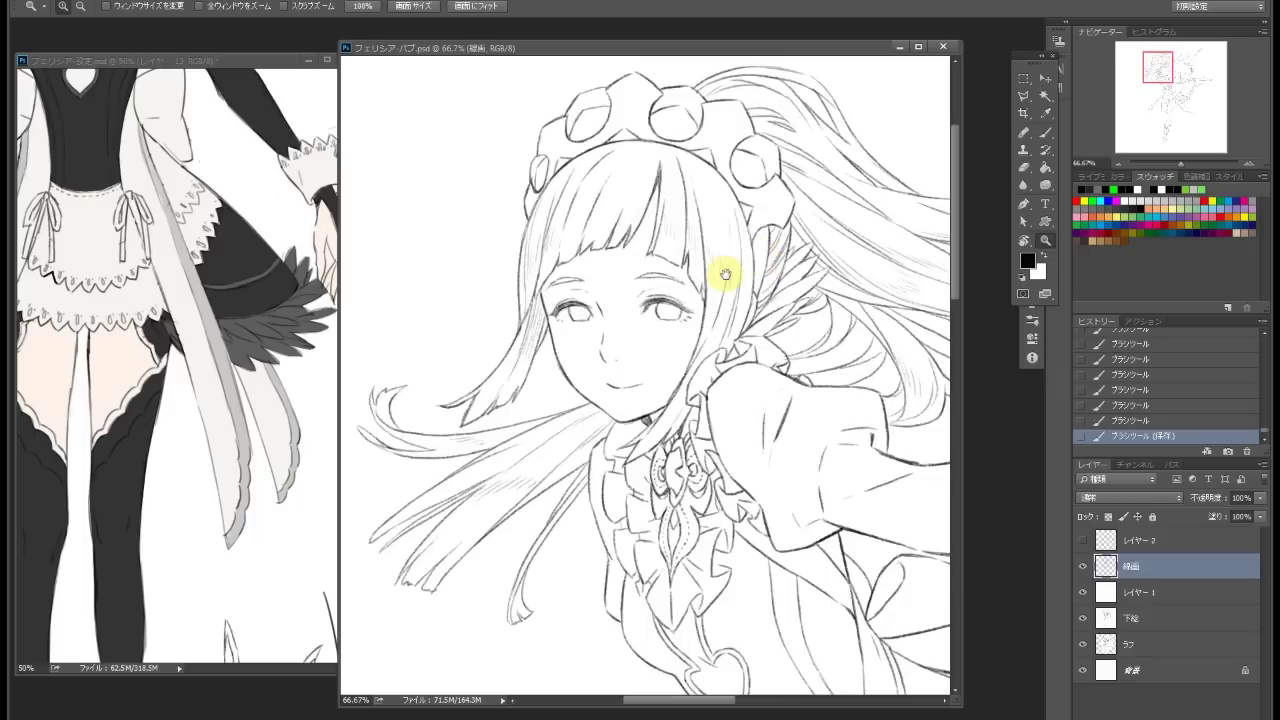
pyautogui.press('b')
pyautogui.hotkey('ctrl', 'shift', 'alt', 'n')
pyautogui.hotkey('ctrl', 'z')
pyautogui.hotkey('ctrl', 'z')
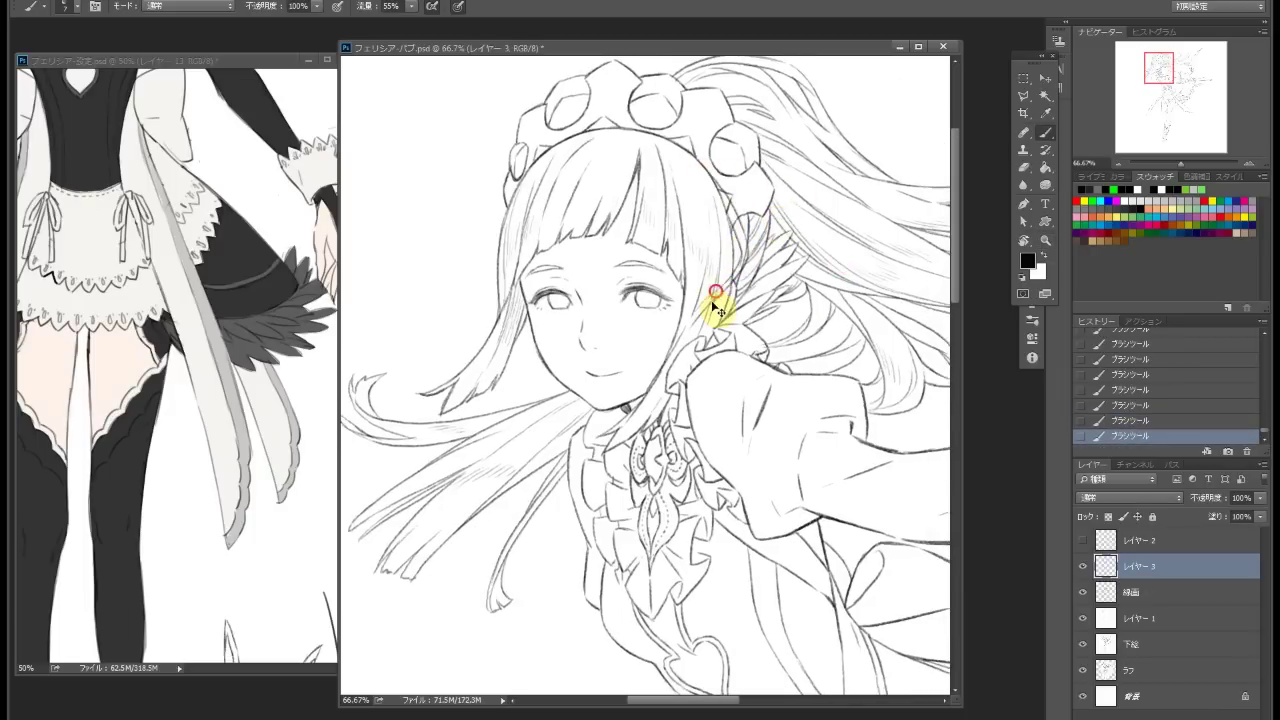
# Erase the 線画 lines overlapped by the new strands between the headband and the braid
pyautogui.click(1024, 167)
pyautogui.hotkey('alt', '[')
pyautogui.moveTo(730, 205); pyautogui.dragTo(720, 193)
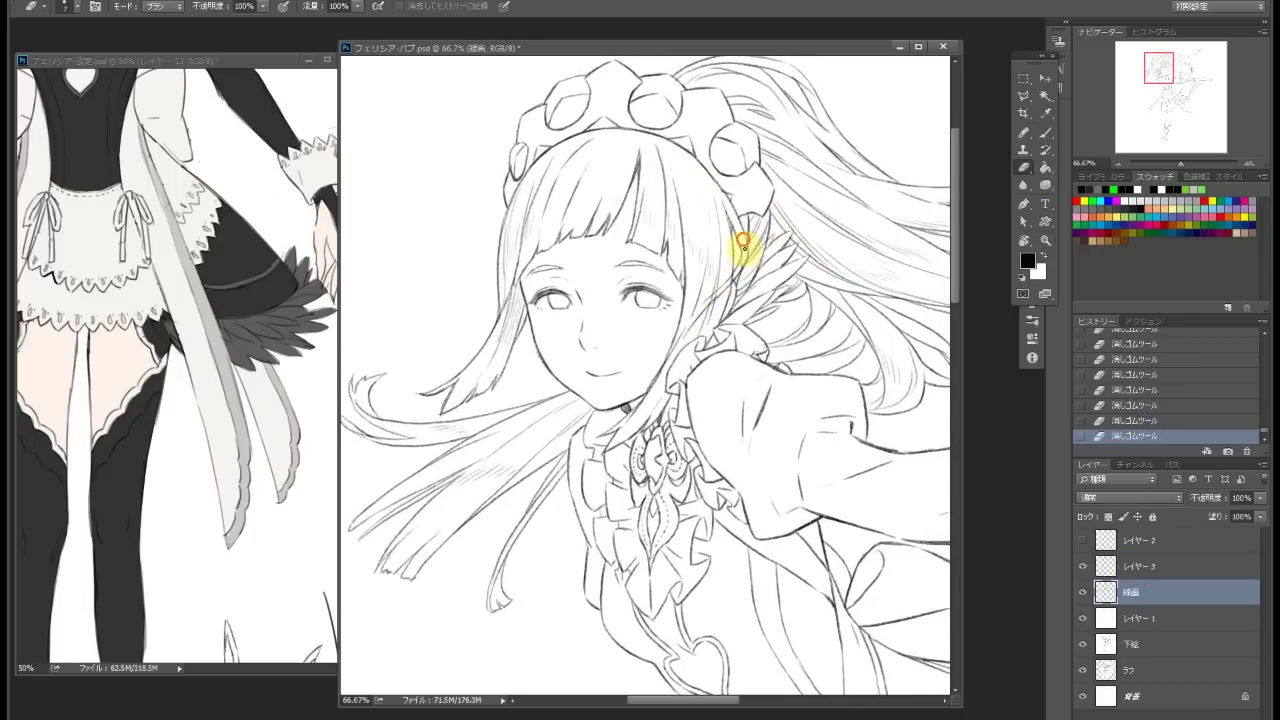
pyautogui.press('b')
pyautogui.moveTo(695, 320); pyautogui.dragTo(808, 333)
# Ink loose strands and a flicked tip along the outer edge of the sidelock opposite the ponytail
pyautogui.moveTo(588, 300); pyautogui.dragTo(641, 184)
pyautogui.hotkey('ctrl', 'z')
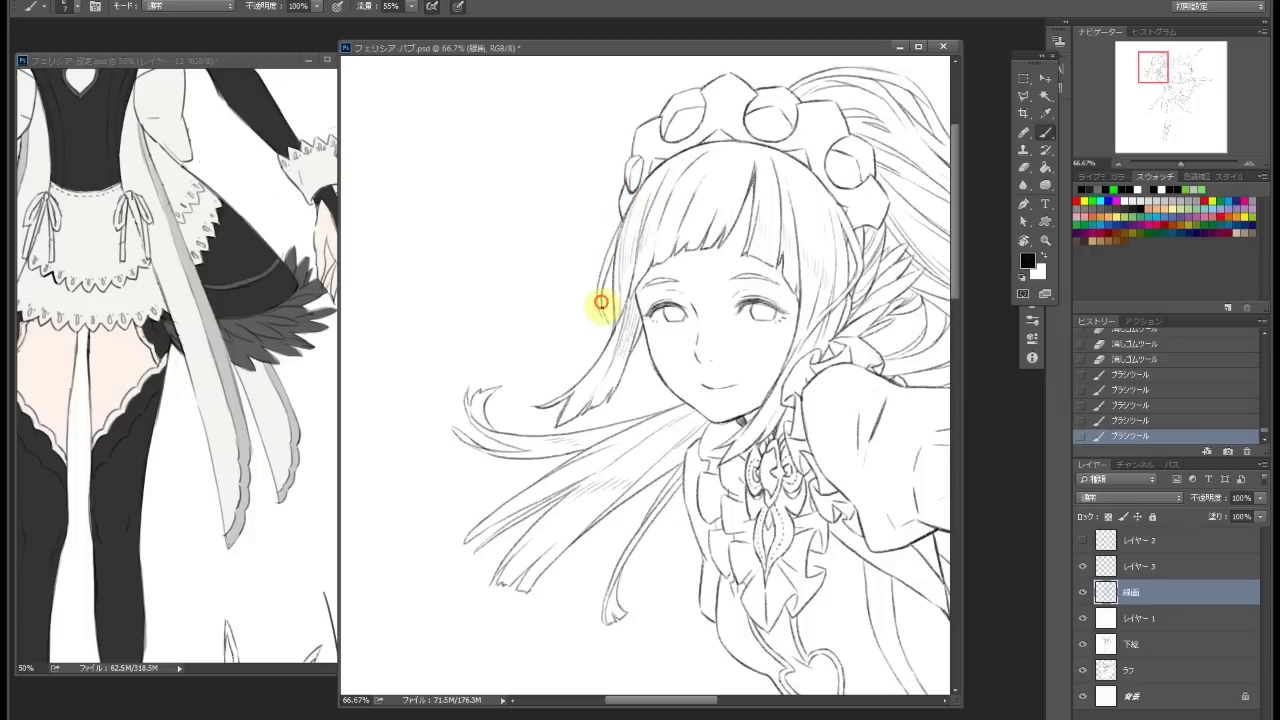
pyautogui.moveTo(548, 377)
pyautogui.mouseDown()
pyautogui.moveTo(614, 329)
pyautogui.moveTo(591, 360)
pyautogui.moveTo(531, 366)
pyautogui.moveTo(574, 329)
pyautogui.moveTo(820, 297)
pyautogui.moveTo(666, 217)
pyautogui.mouseUp()
pyautogui.click(1030, 186)
pyautogui.click(1160, 556)
# Draw a curved lock sweeping across the side of the bangs just below the headband
pyautogui.press('b')
pyautogui.moveTo(714, 171)
pyautogui.mouseDown()
pyautogui.moveTo(654, 220)
pyautogui.moveTo(686, 229)
pyautogui.moveTo(690, 265)
pyautogui.moveTo(660, 227)
pyautogui.moveTo(785, 162)
pyautogui.moveTo(642, 226)
pyautogui.moveTo(671, 229)
pyautogui.moveTo(640, 216)
pyautogui.mouseUp()
pyautogui.press('e')
pyautogui.click(1160, 592)
pyautogui.click(1160, 566)
pyautogui.hotkey('alt', '[')
pyautogui.press('b')
pyautogui.moveTo(748, 200)
pyautogui.mouseDown()
pyautogui.moveTo(686, 223)
pyautogui.moveTo(696, 230)
pyautogui.mouseUp()
# Erase overlapping bangs lines on 線画 and return to レイヤー 3 to ink the bangs edge
pyautogui.press('e')
pyautogui.moveTo(814, 206); pyautogui.dragTo(786, 214)
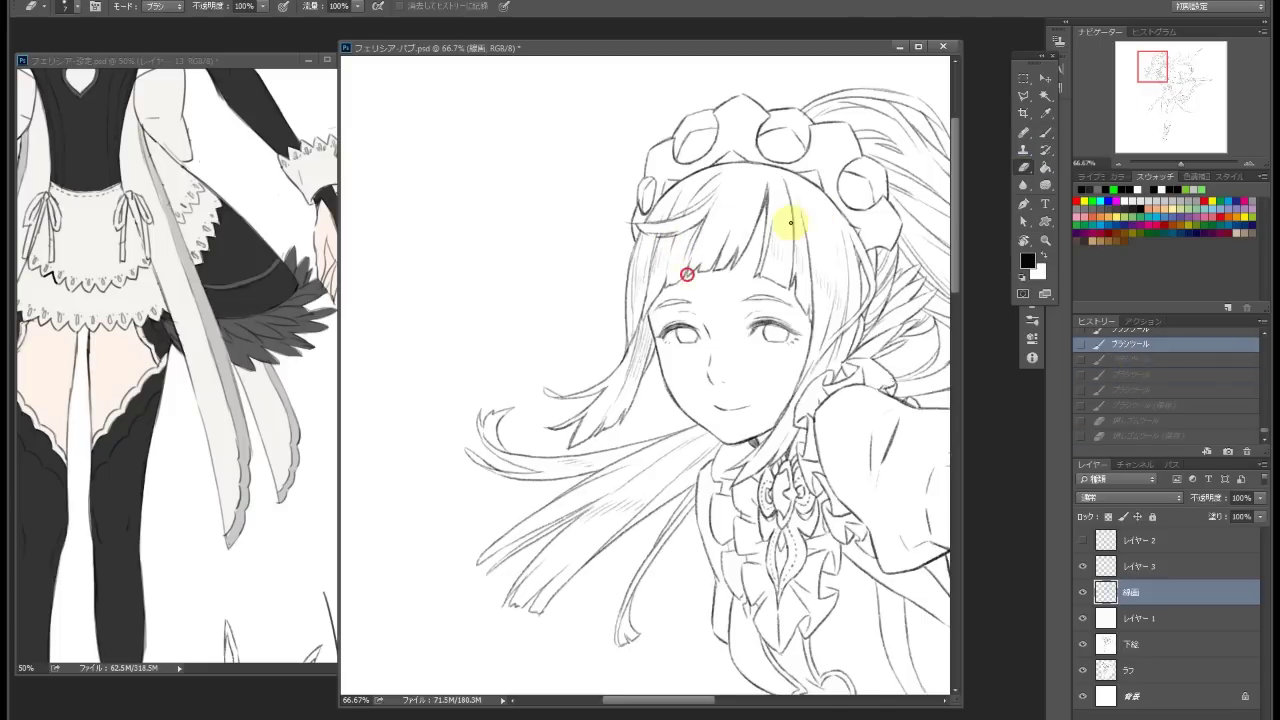
pyautogui.moveTo(686, 271); pyautogui.dragTo(741, 287)
pyautogui.moveTo(729, 243)
pyautogui.mouseDown()
pyautogui.moveTo(741, 281)
pyautogui.moveTo(752, 263)
pyautogui.moveTo(737, 287)
pyautogui.moveTo(783, 206)
pyautogui.mouseUp()
pyautogui.hotkey('alt', ']')
pyautogui.press('b')
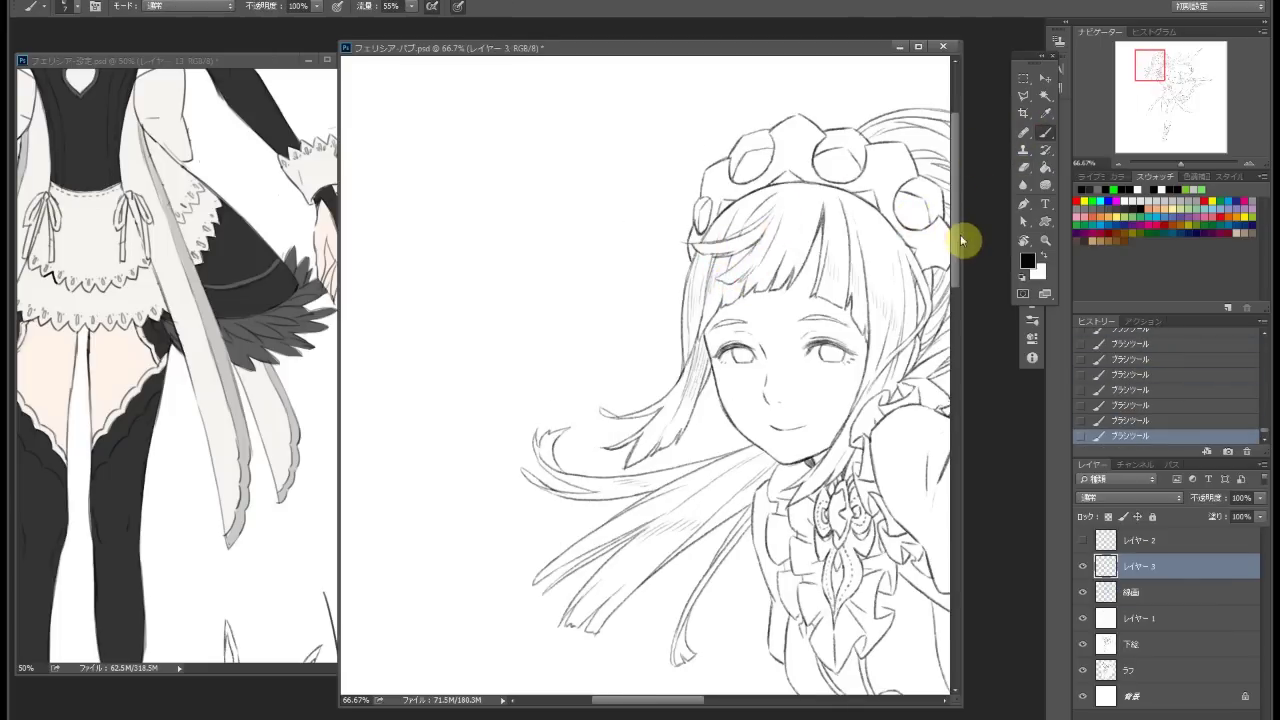
# Tidy the bangs edge, merge レイヤー 3 into the 線画 layer, and save the file
pyautogui.hotkey('ctrl', 'alt', 'z')
pyautogui.hotkey('ctrl', 'alt', 'z')
pyautogui.hotkey('ctrl', 'alt', 'z')
pyautogui.hotkey('ctrl', 'alt', 'z')
pyautogui.hotkey('ctrl', 'alt', 'z')
pyautogui.hotkey('ctrl', 'alt', 'z')
pyautogui.hotkey('ctrl', 'alt', 'z')
pyautogui.press('e')
pyautogui.hotkey('ctrl', 'shift', 'z')
pyautogui.hotkey('ctrl', 'shift', 'z')
pyautogui.hotkey('ctrl', 'shift', 'z')
pyautogui.hotkey('ctrl', 'shift', 'z')
pyautogui.hotkey('ctrl', 'shift', 'z')
pyautogui.hotkey('ctrl', 'shift', 'z')
pyautogui.hotkey('ctrl', 'shift', 'z')
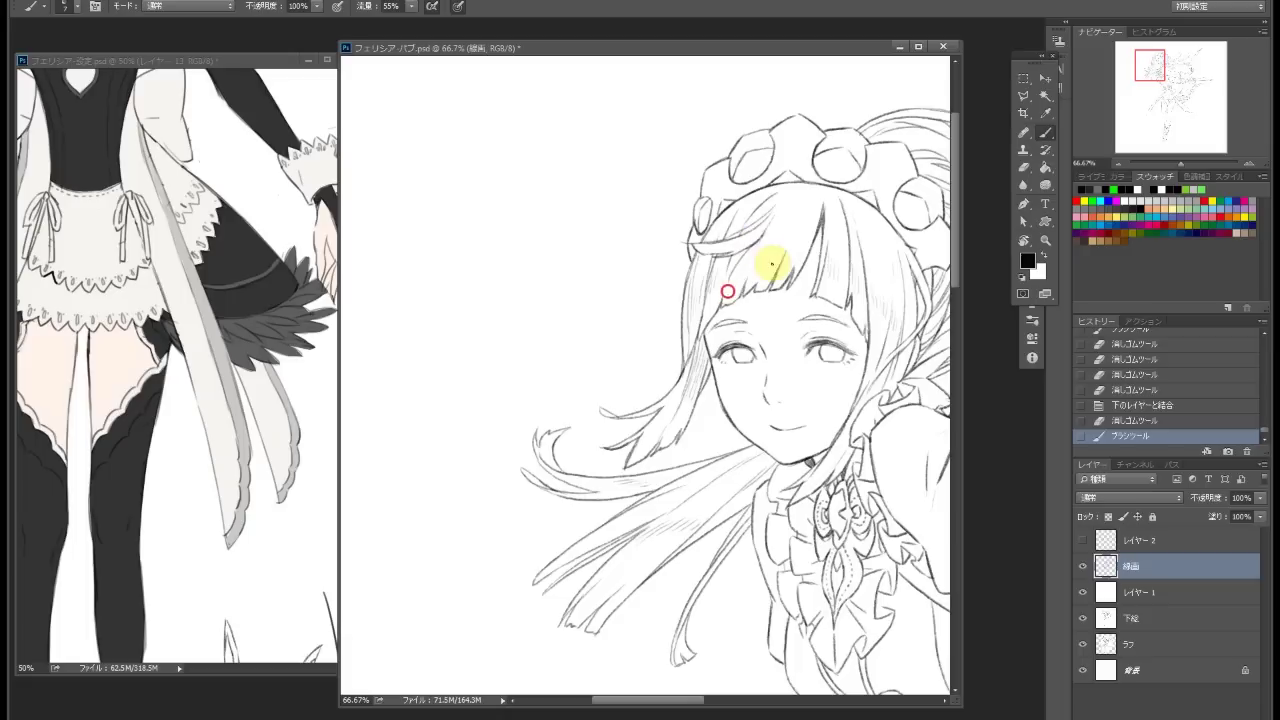
pyautogui.hotkey('ctrl', 's')
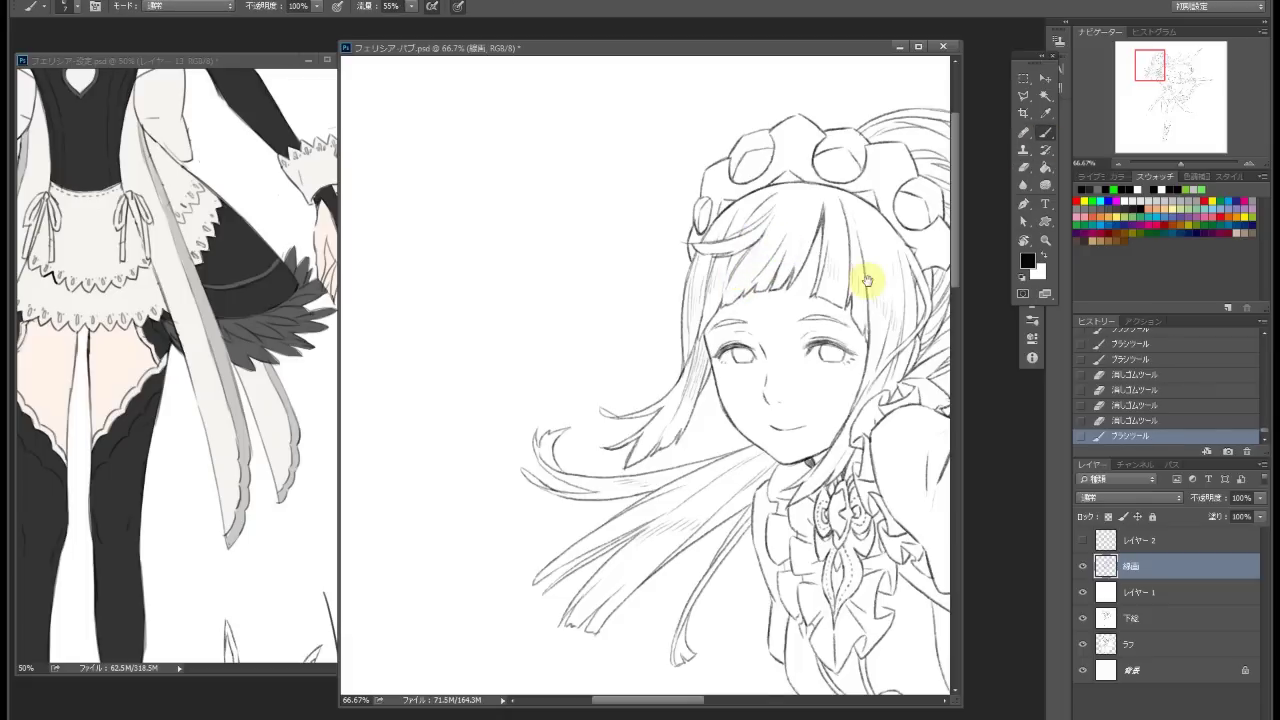
# Erase the curved lock crossing the bangs below the headband, including its tip outside the hair
pyautogui.hotkey('ctrl', '-')
pyautogui.hotkey('ctrl', '-')
pyautogui.hotkey('ctrl', '-')
pyautogui.moveTo(589, 239); pyautogui.dragTo(731, 196)
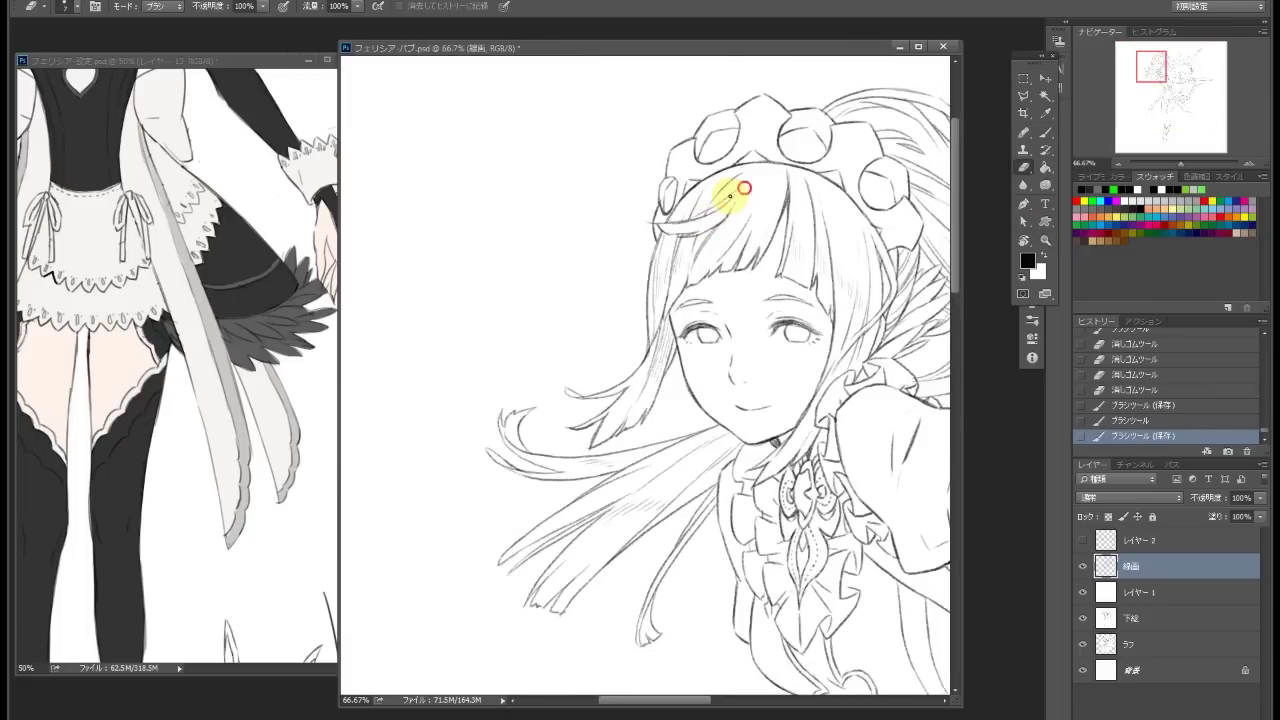
pyautogui.click(701, 215)
pyautogui.click(698, 217)
pyautogui.click(695, 219)
pyautogui.moveTo(649, 223); pyautogui.dragTo(641, 222)
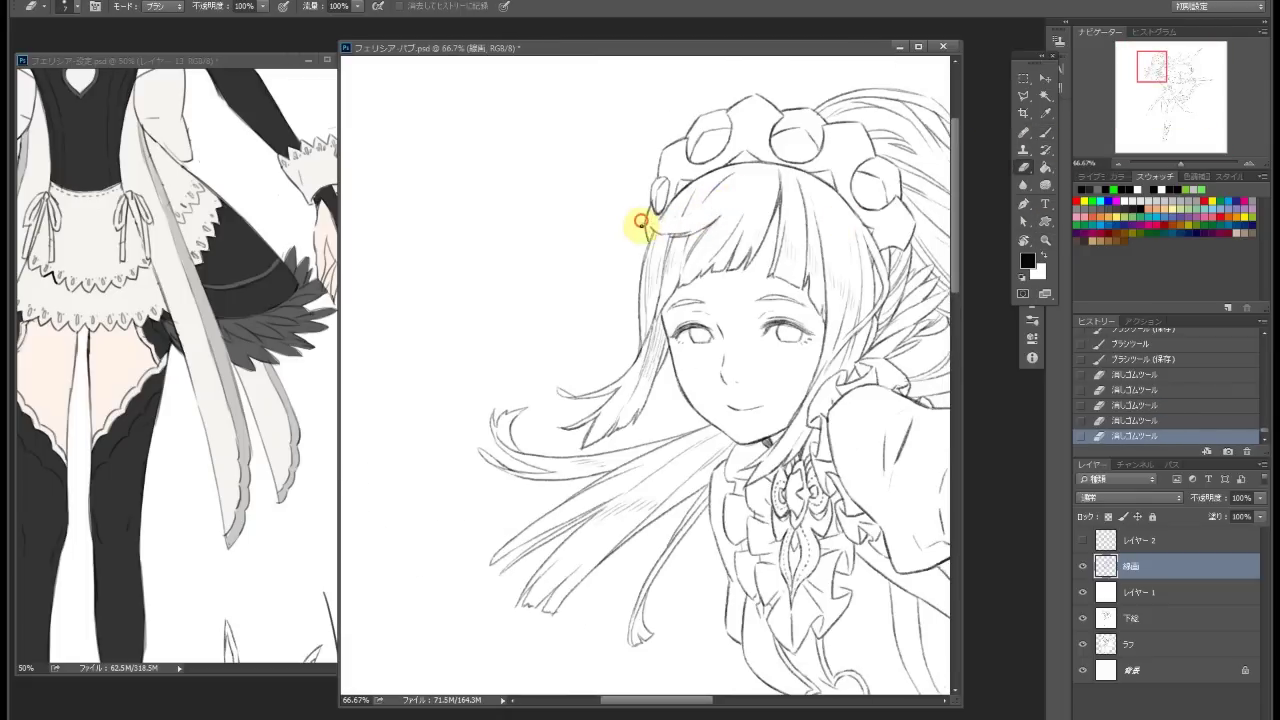
# Re-ink the bangs and side hair strands where the curved lock was erased, undoing unsatisfactory strokes
pyautogui.click(1047, 133)
pyautogui.click(670, 230)
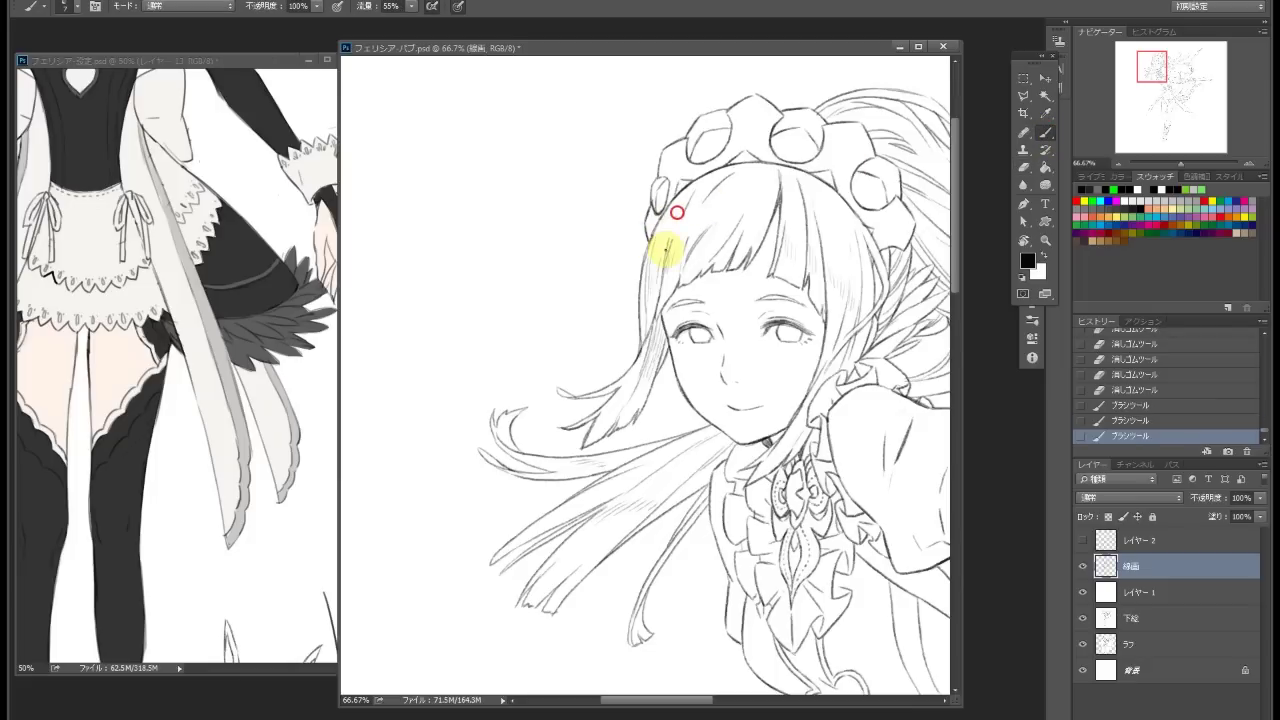
pyautogui.click(672, 235)
pyautogui.click(705, 195)
pyautogui.hotkey('ctrl', 'alt', 'z')
pyautogui.hotkey('ctrl', 'alt', 'z')
pyautogui.hotkey('ctrl', 'alt', 'z')
pyautogui.click(754, 169)
pyautogui.moveTo(858, 306)
pyautogui.mouseDown()
pyautogui.moveTo(803, 301)
pyautogui.moveTo(611, 229)
pyautogui.mouseUp()
pyautogui.press('h')
pyautogui.click(1047, 133)
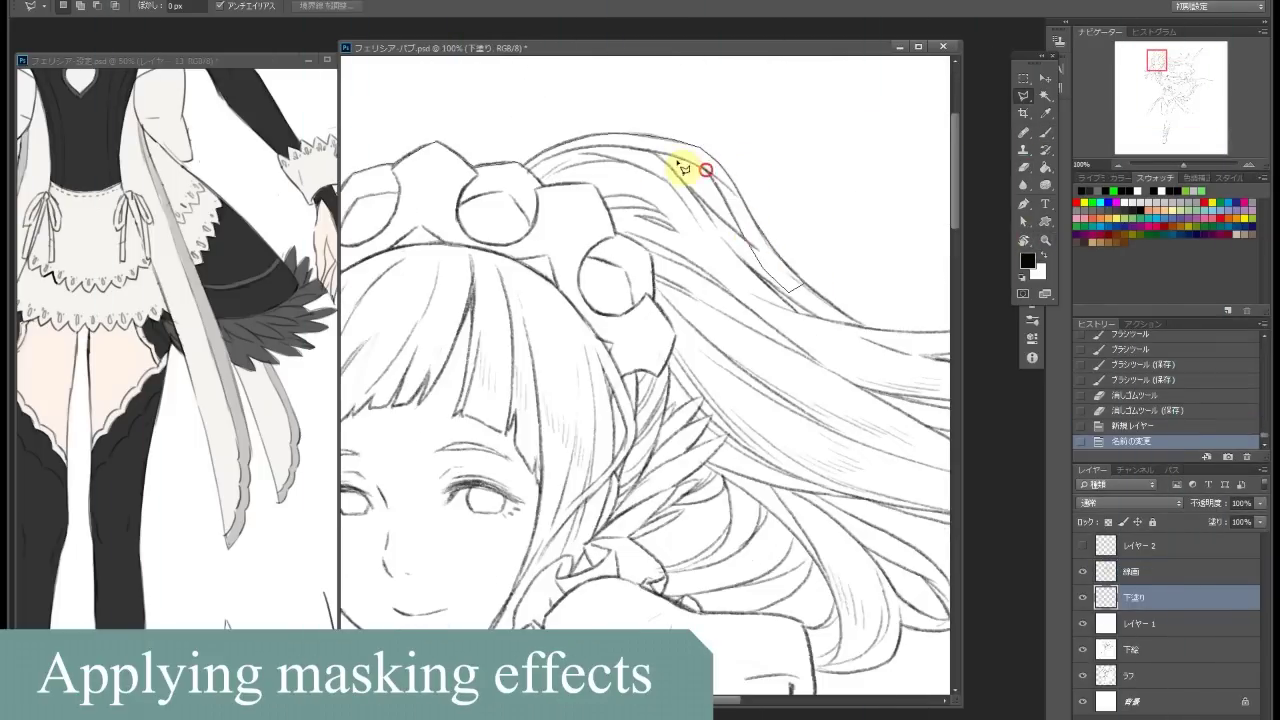
# Trace a polygonal lasso outline on the 下塗り layer along the ponytail, outstretched sleeve and open hand
pyautogui.click(680, 170)
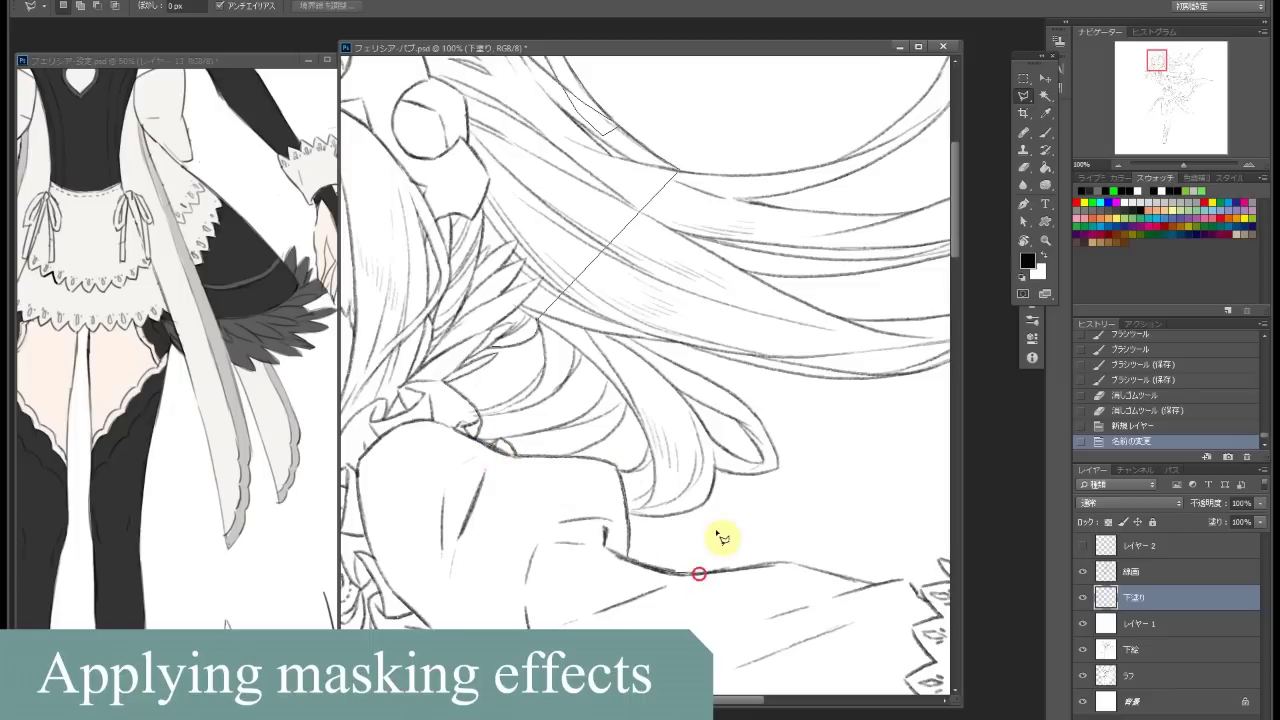
pyautogui.moveTo(912, 585); pyautogui.dragTo(763, 567)
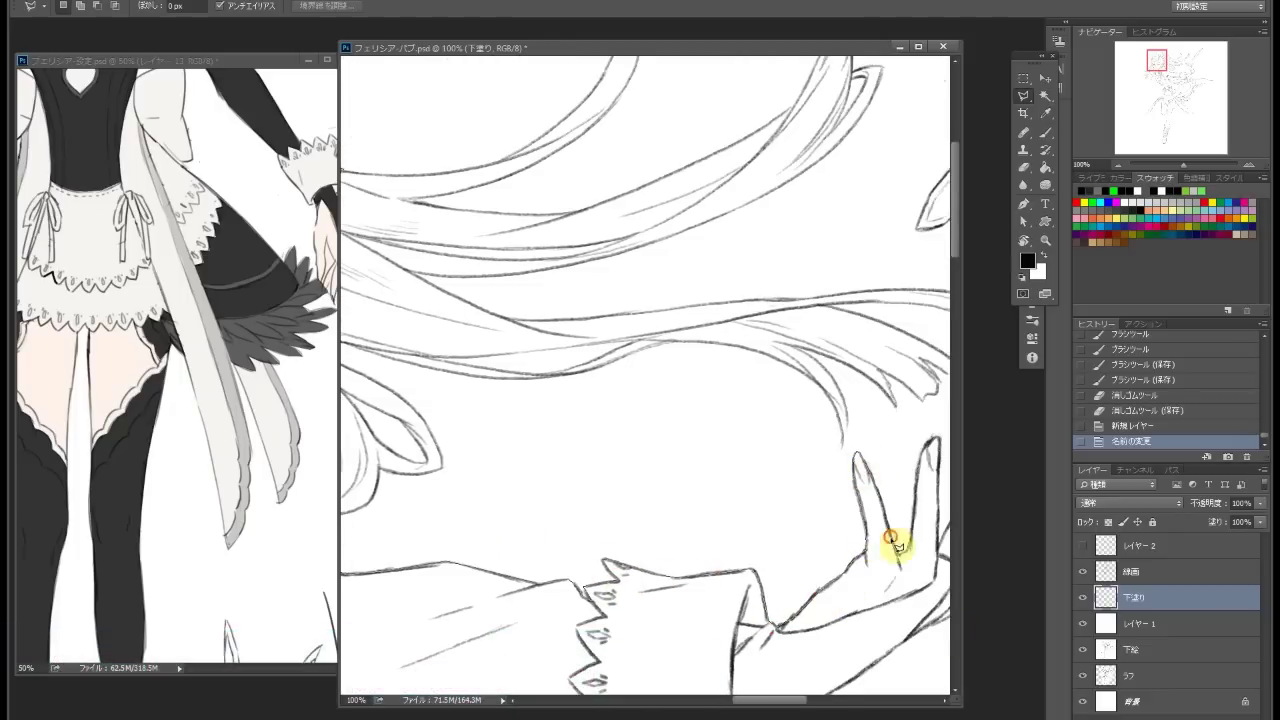
pyautogui.moveTo(930, 442); pyautogui.dragTo(820, 465)
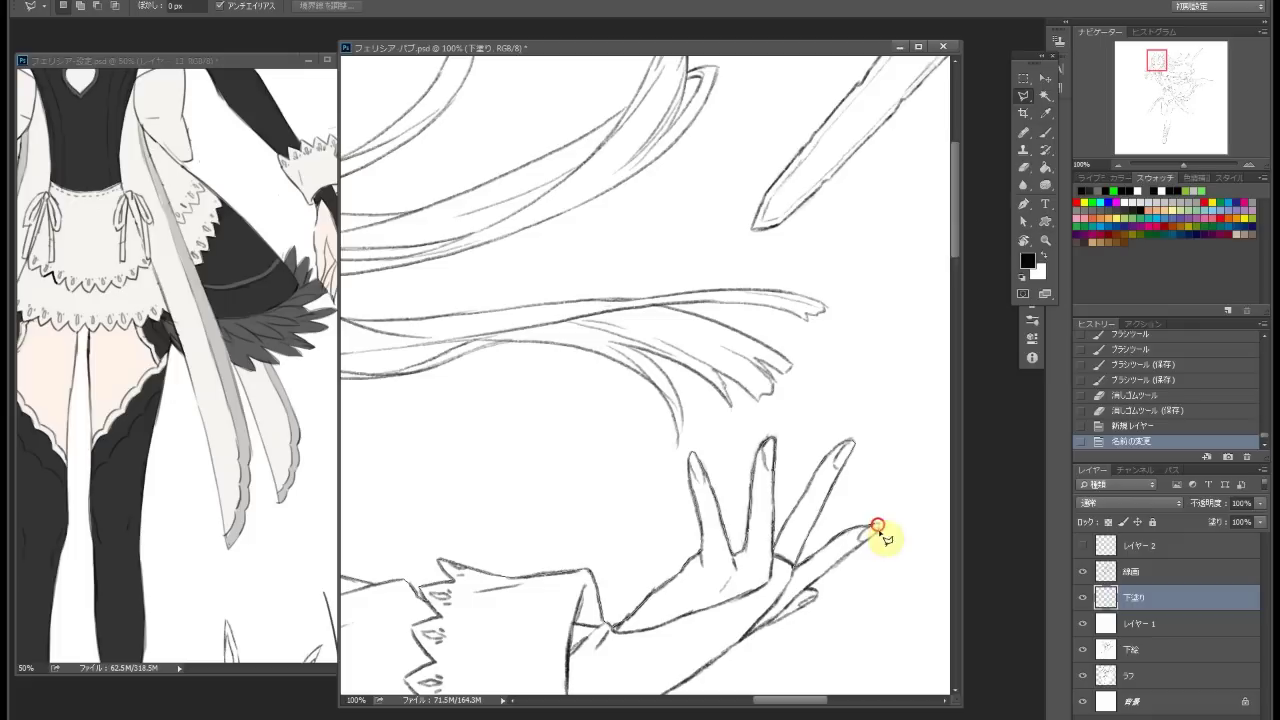
pyautogui.scroll(-5, 620, 440)
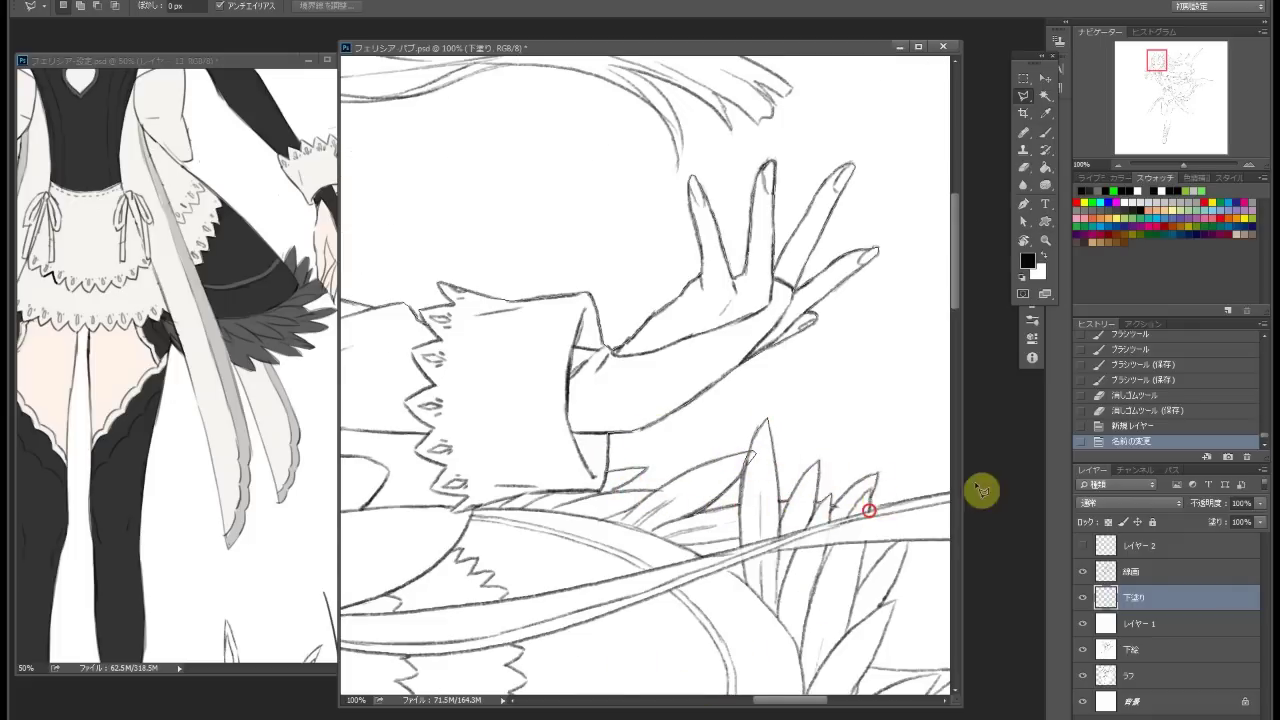
# Continue the lasso outline along the flowing ribbon, feathered skirt hem, raised boot and lower scalloped ribbon
pyautogui.moveTo(980, 490); pyautogui.dragTo(805, 477)
pyautogui.hscroll(3, 905, 530)
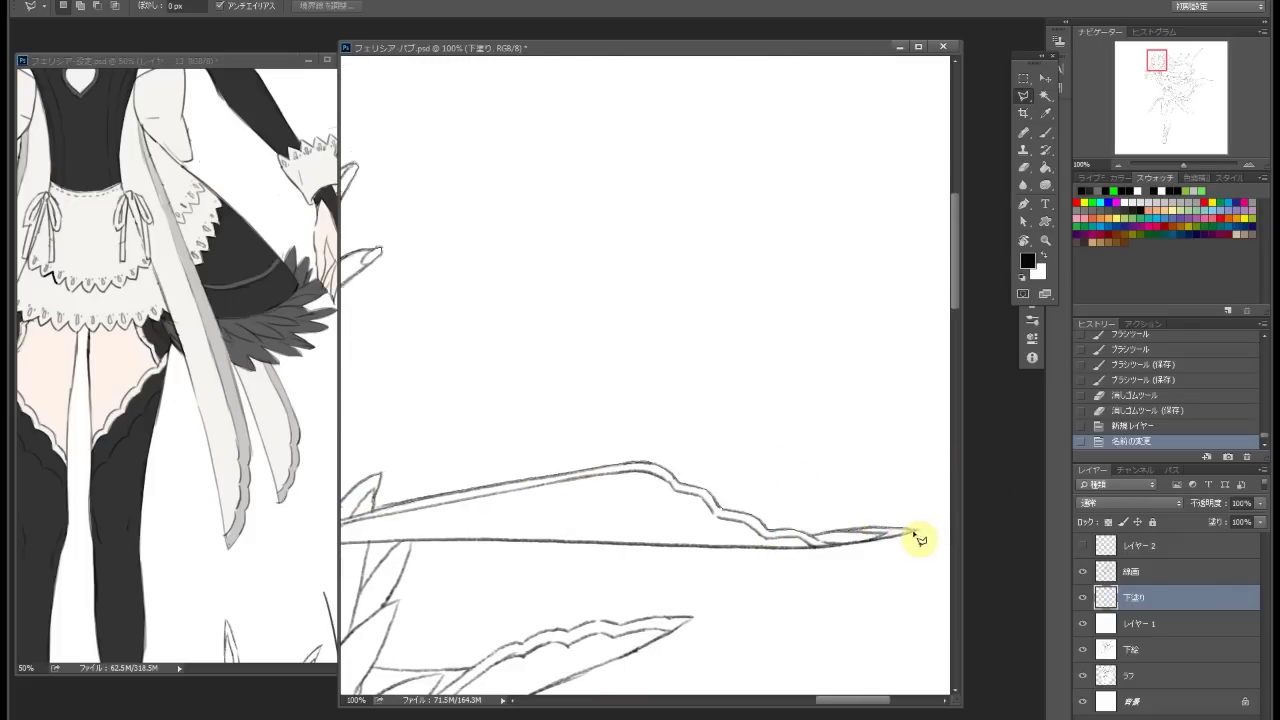
pyautogui.hscroll(-6, 568, 550)
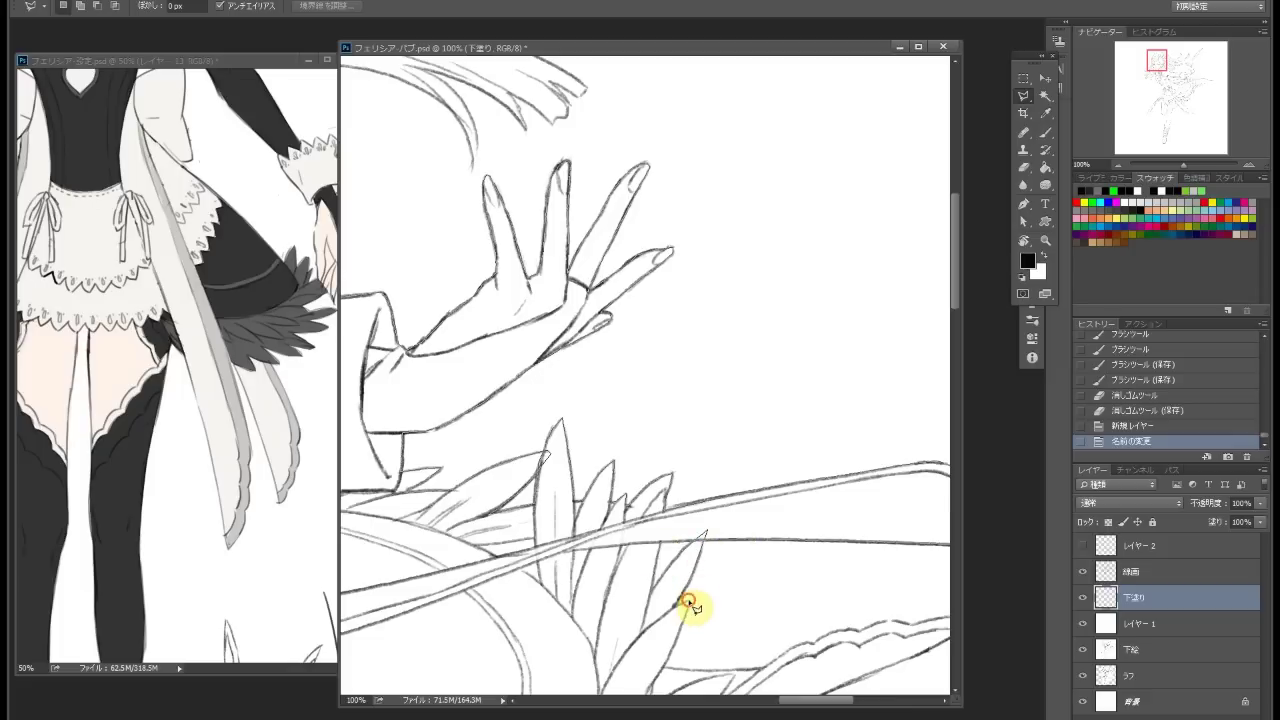
pyautogui.hscroll(4, 792, 624)
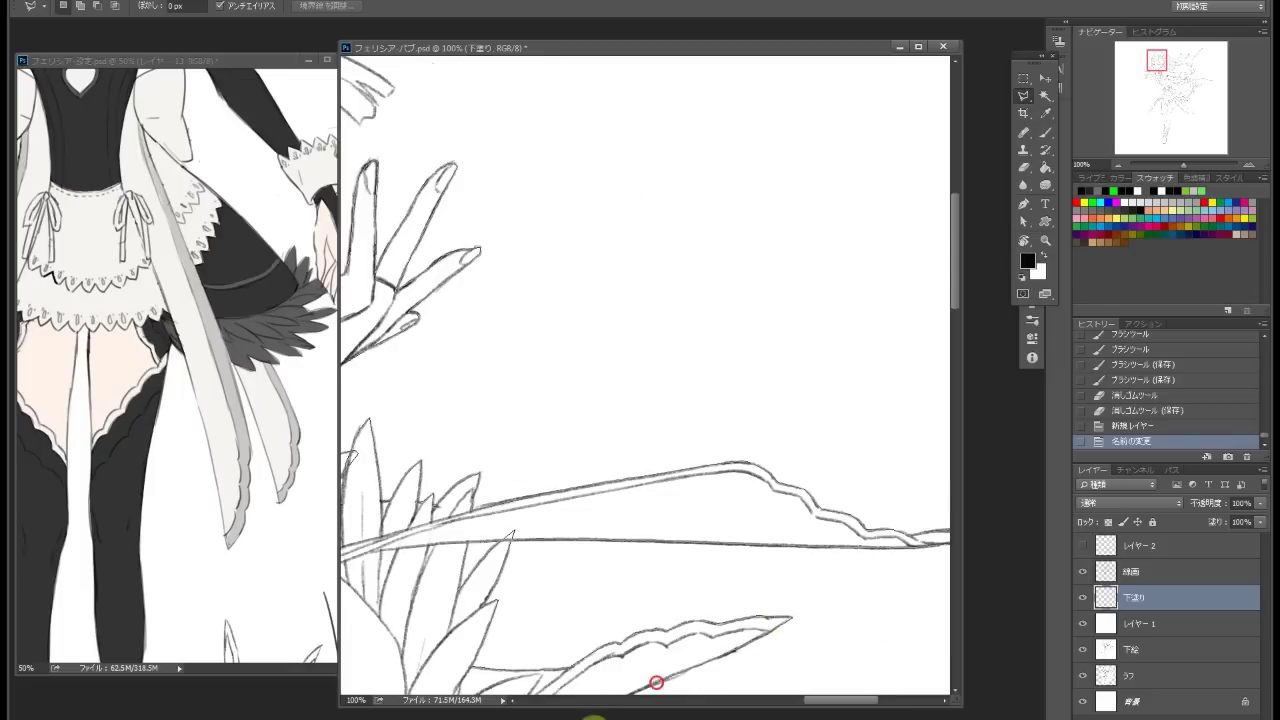
pyautogui.scroll(-5, 656, 683)
pyautogui.scroll(5, 777, 330)
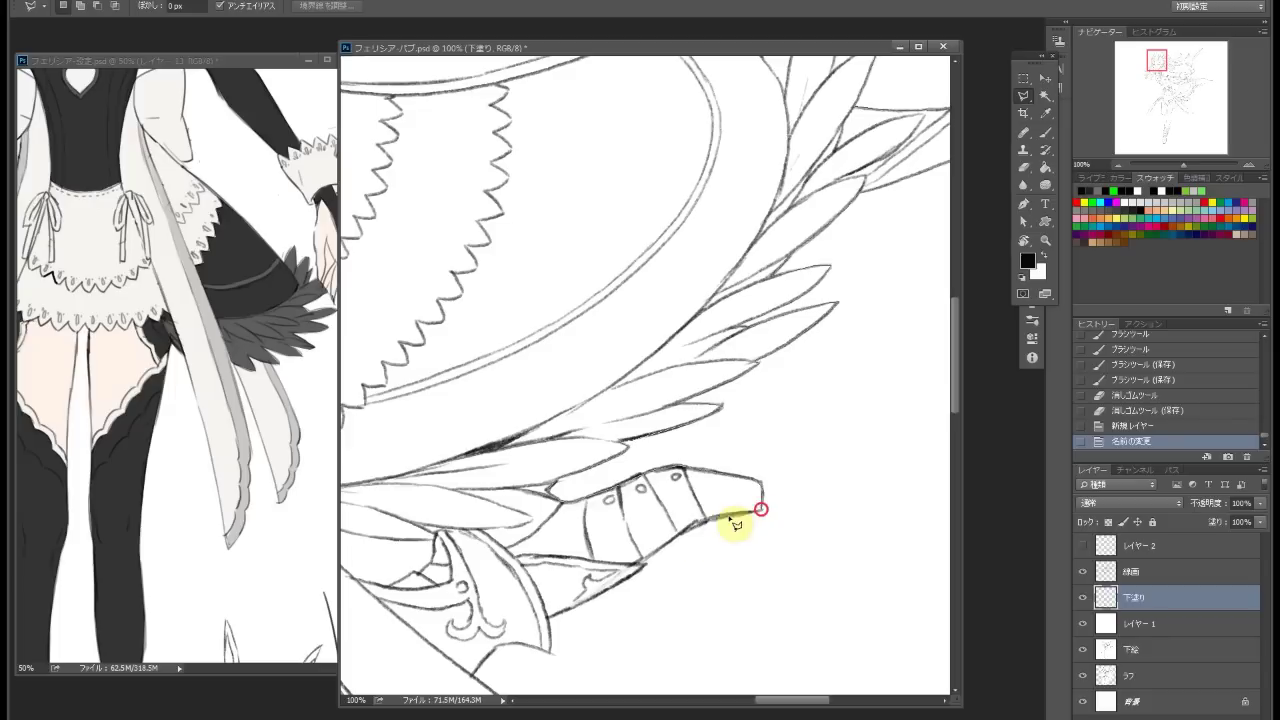
pyautogui.scroll(-4, 515, 437)
pyautogui.scroll(-3, 740, 620)
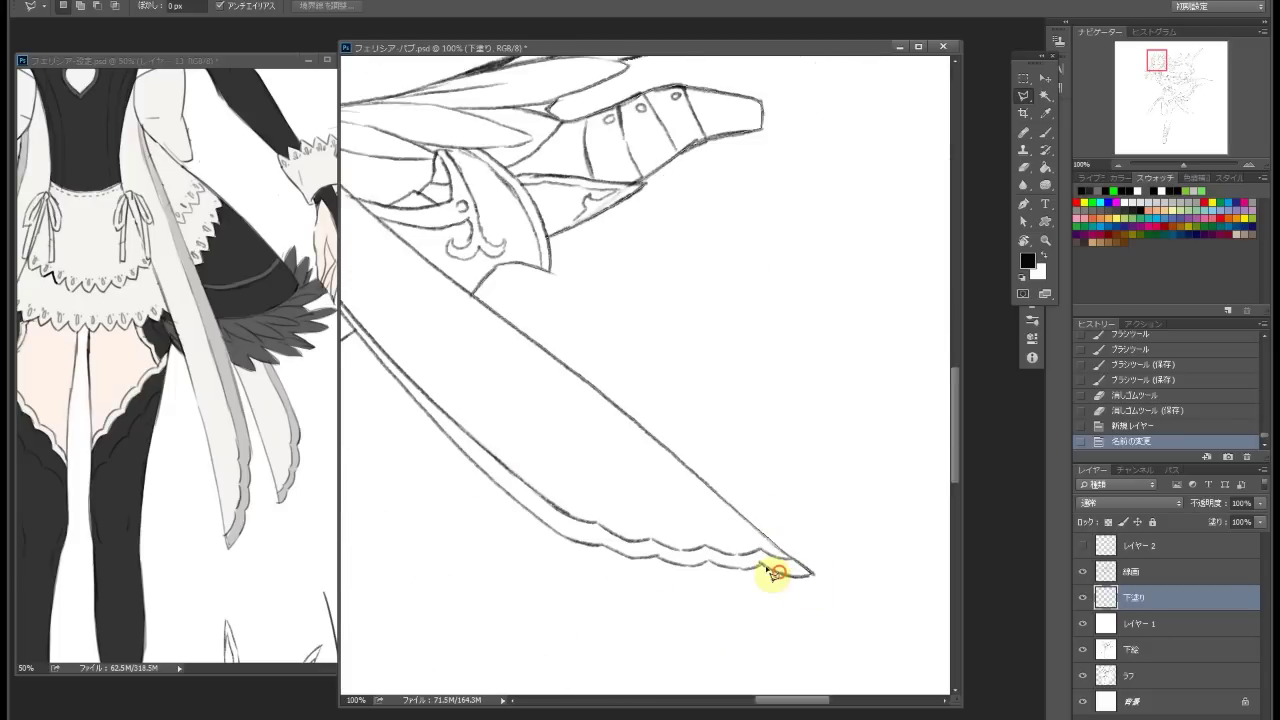
# Continue the lasso outline down the standing leg, around its armored boot and back up to the bent knee
pyautogui.scroll(-6, 362, 338)
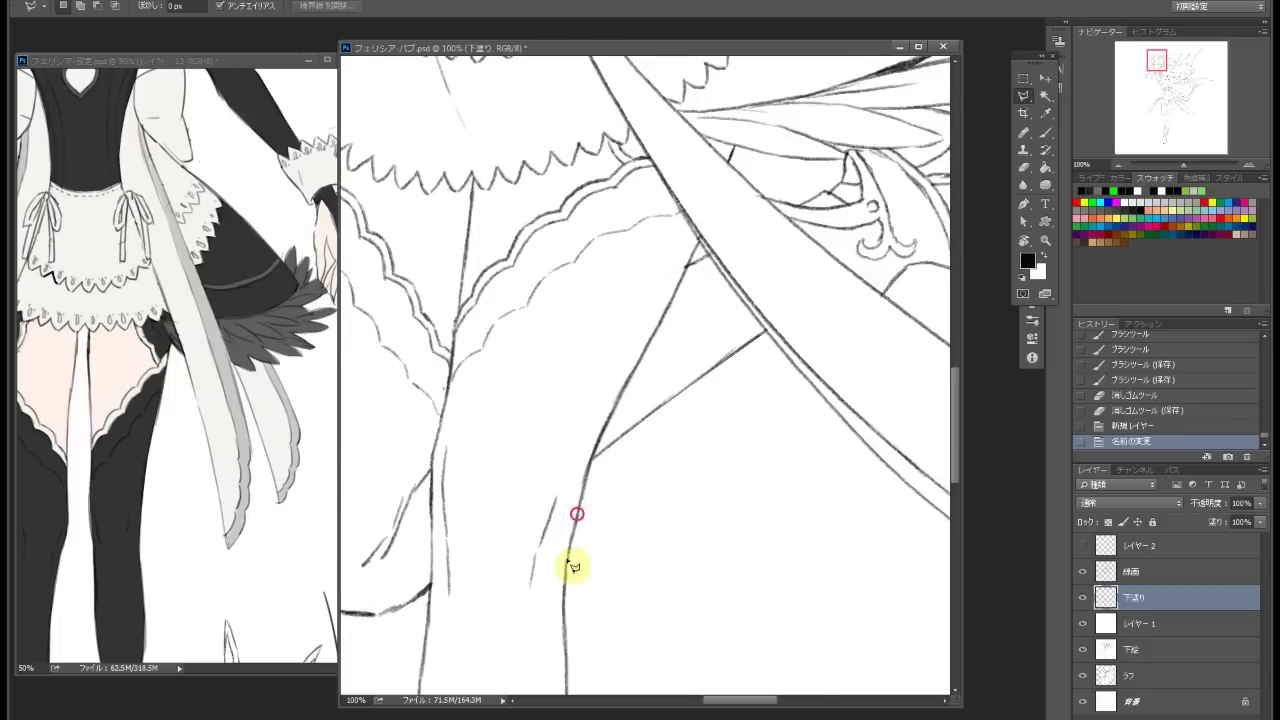
pyautogui.scroll(-6, 541, 573)
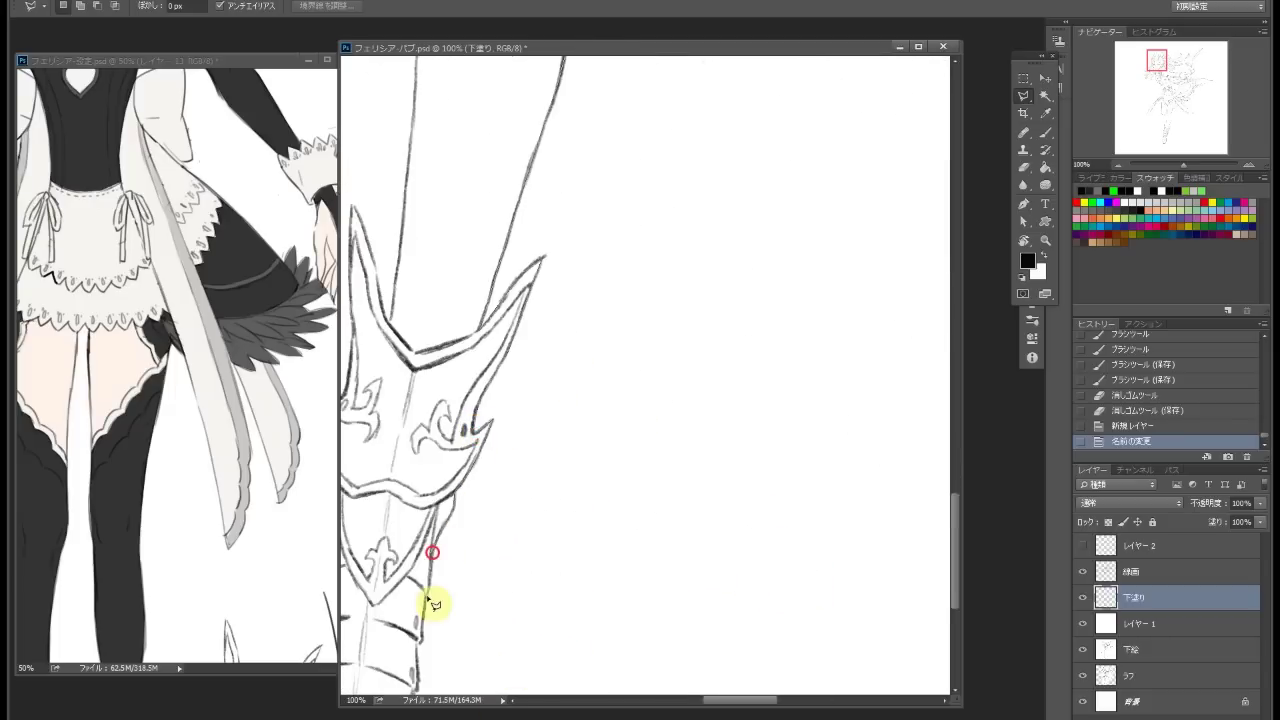
pyautogui.scroll(-3, 440, 545)
pyautogui.hscroll(-3, 414, 486)
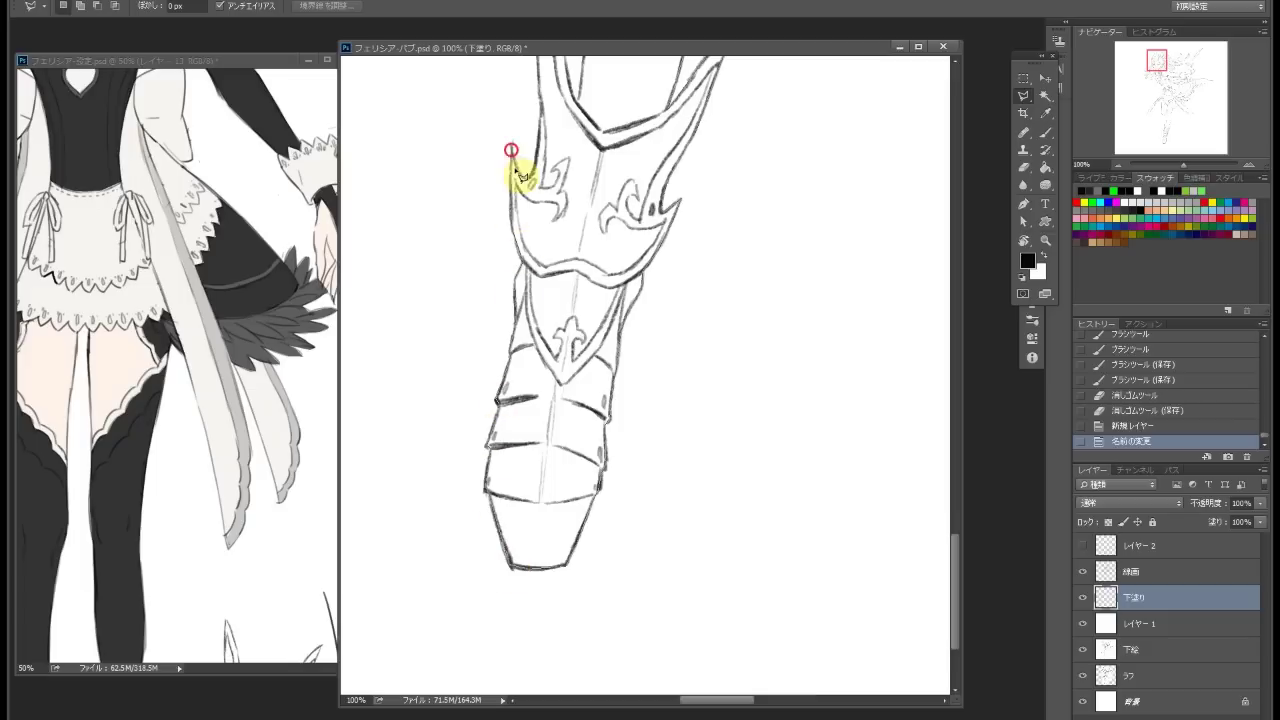
pyautogui.scroll(2, 540, 168)
pyautogui.scroll(5, 608, 65)
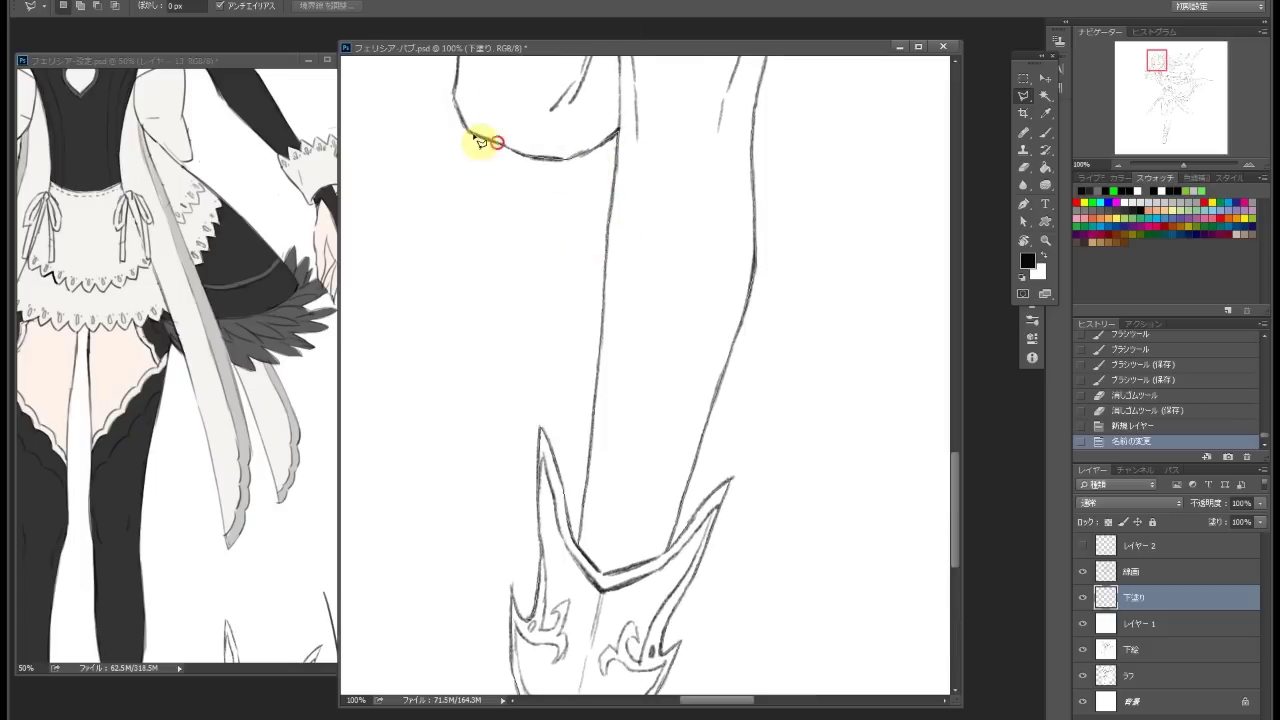
# Trace the lasso outline around the trailing scalloped ribbon, the waist bow and the bodice edge
pyautogui.scroll(8, 483, 186)
pyautogui.hscroll(-5, 400, 486)
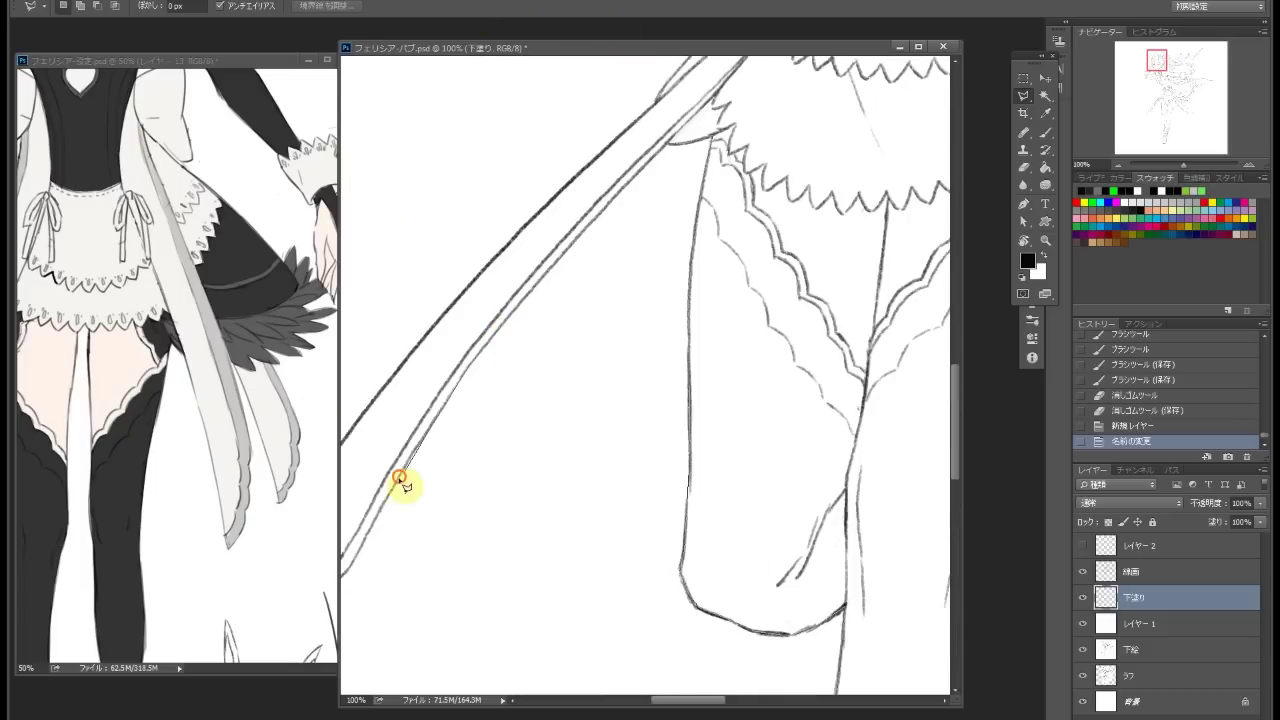
pyautogui.scroll(-3, 548, 372)
pyautogui.scroll(4, 548, 248)
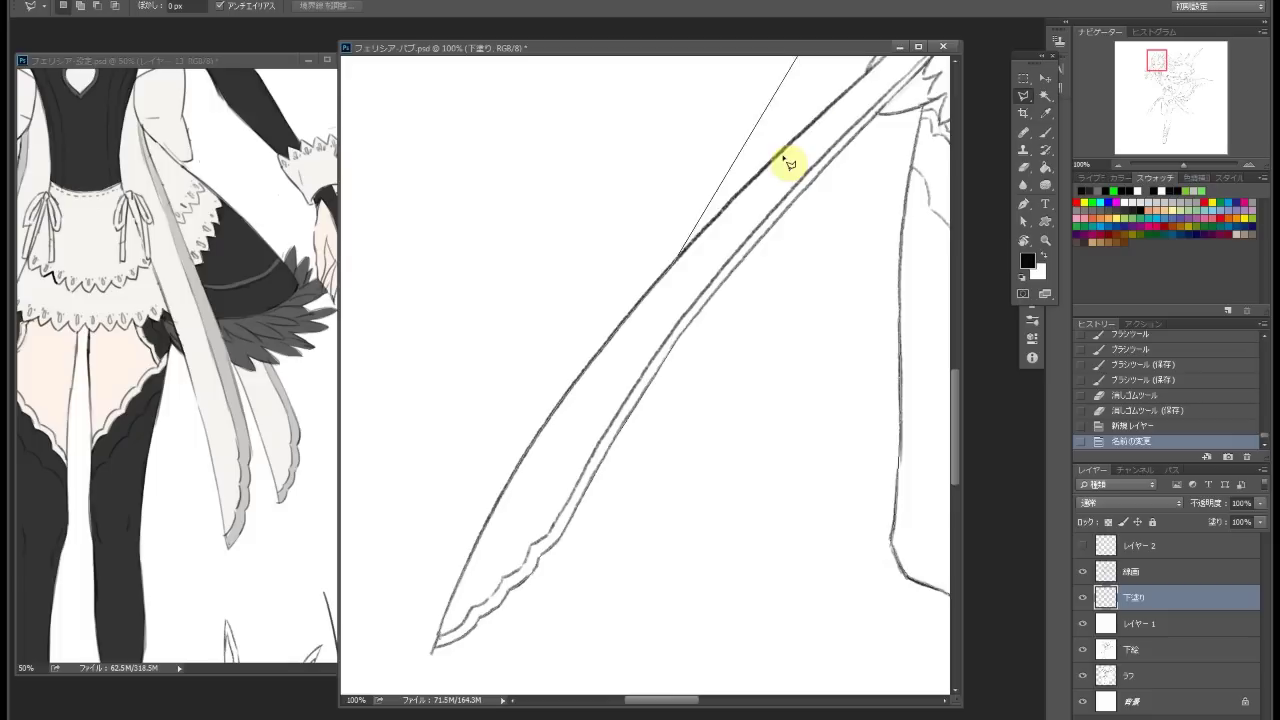
pyautogui.hscroll(3, 786, 163)
pyautogui.scroll(2, 745, 158)
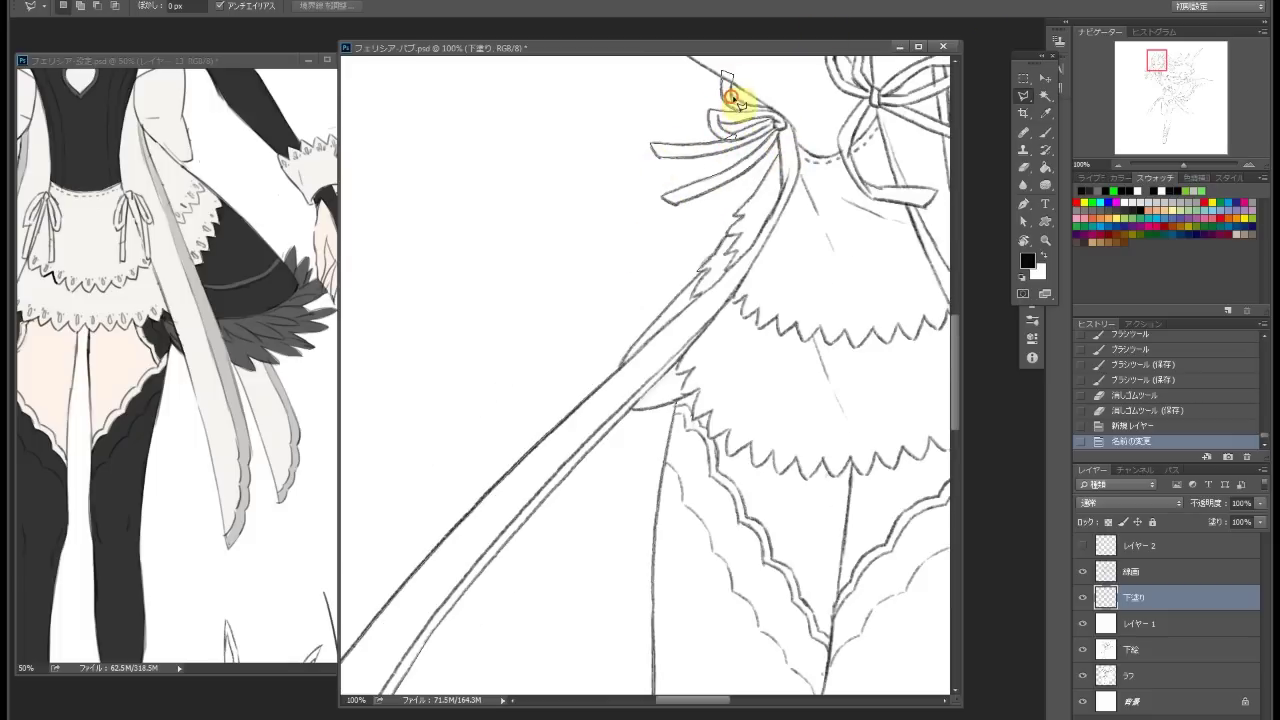
pyautogui.scroll(9, 700, 160)
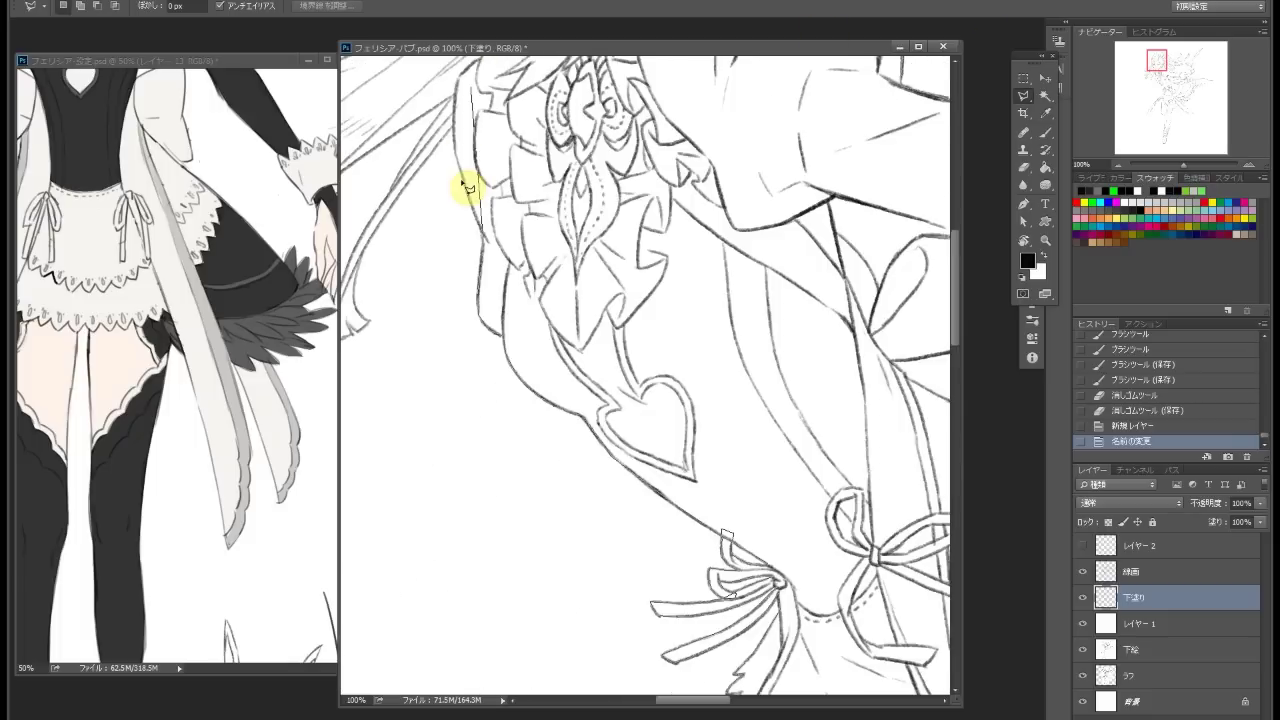
# Extend the lasso outline past the frilled collar, chin and side hair, and close the figure's selection
pyautogui.scroll(6, 468, 187)
pyautogui.hscroll(-4, 437, 306)
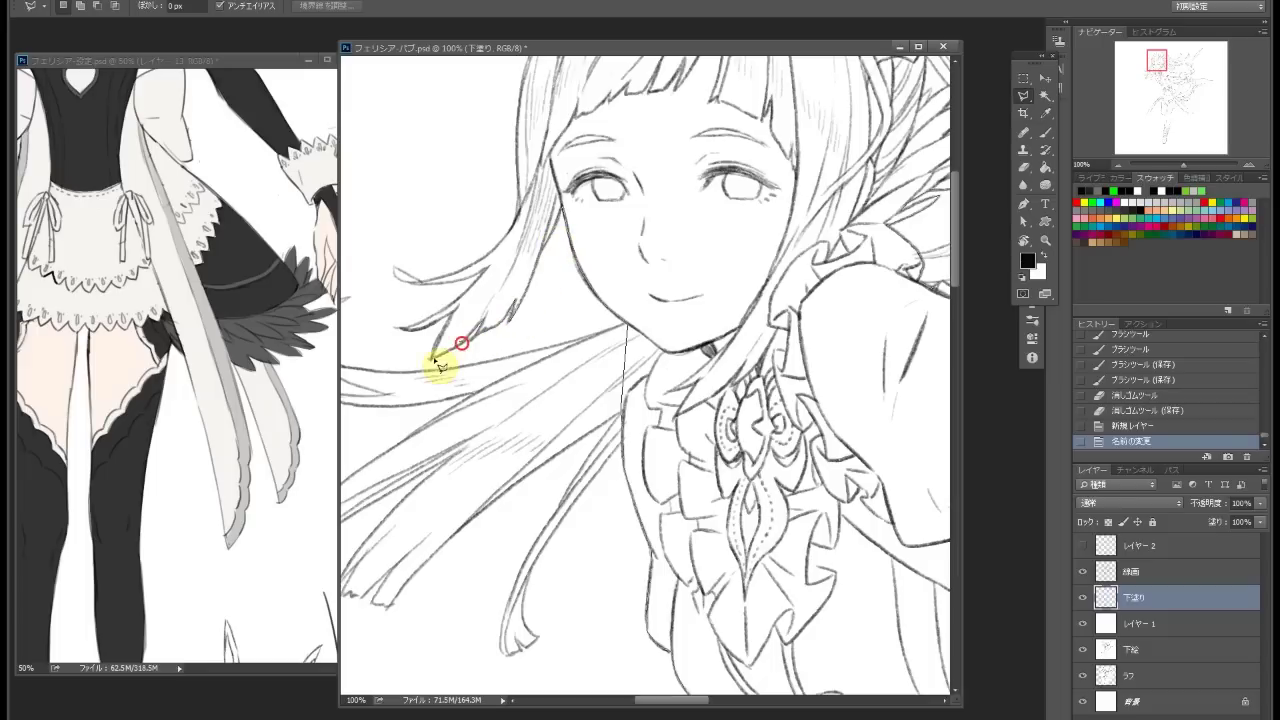
pyautogui.scroll(2, 523, 77)
pyautogui.scroll(2, 551, 149)
pyautogui.scroll(-5, 760, 289)
pyautogui.hscroll(-4, 760, 289)
pyautogui.doubleClick(760, 289)
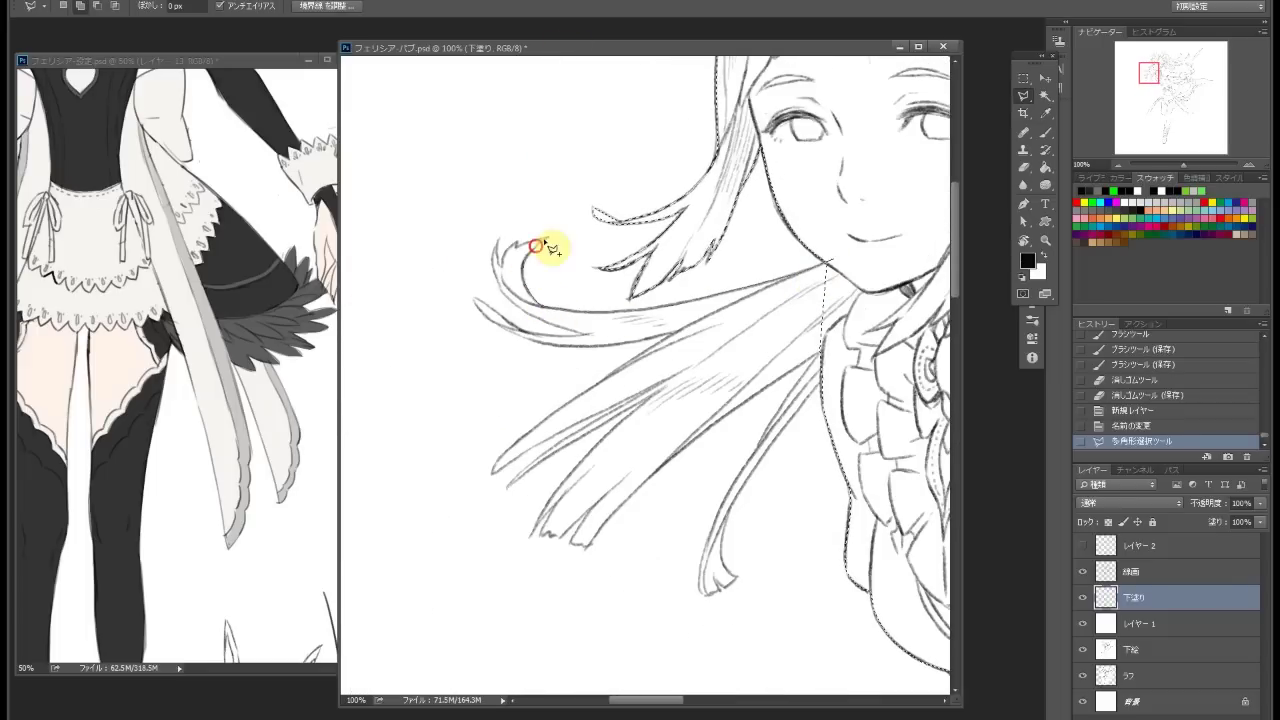
# Add the loose hair strands streaming from beneath the chin to the figure's selection
pyautogui.click(546, 320)
pyautogui.click(497, 327)
pyautogui.click(514, 463)
pyautogui.click(593, 415)
pyautogui.click(554, 504)
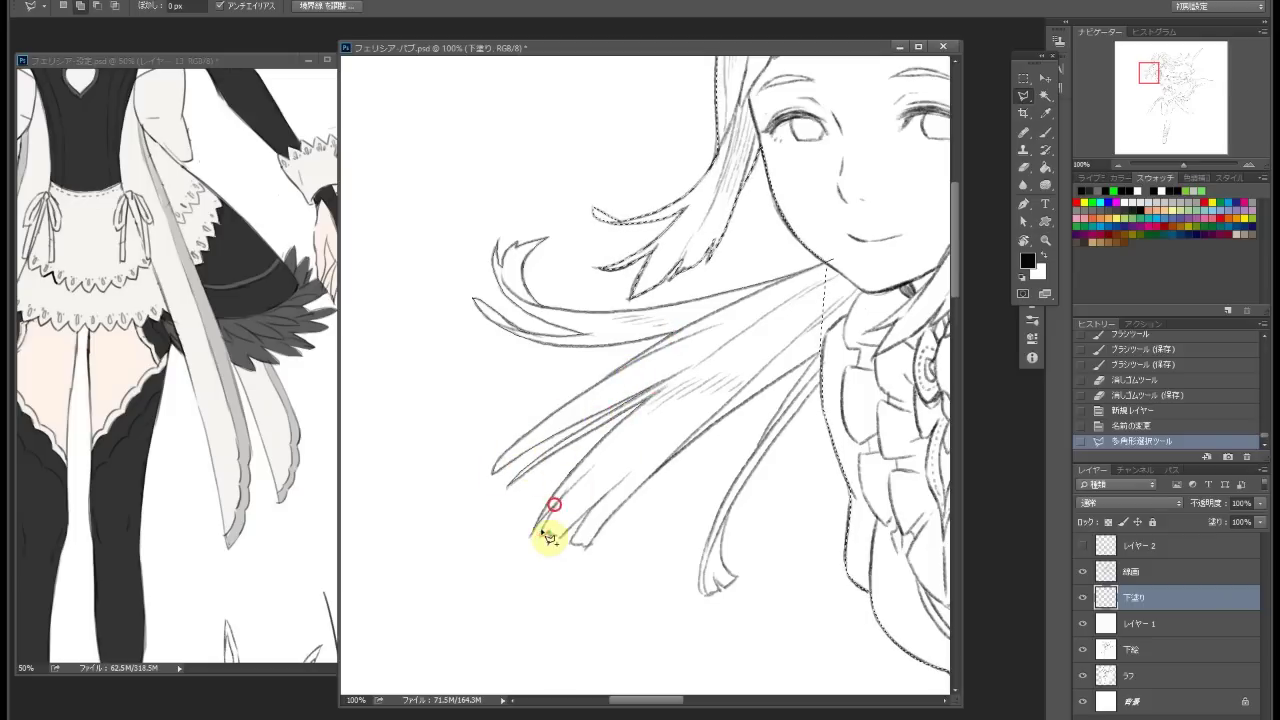
pyautogui.click(586, 540)
pyautogui.click(766, 386)
pyautogui.click(700, 545)
pyautogui.click(721, 561)
pyautogui.doubleClick(795, 415)
# Trace the curled upper ponytail strand and the pointed strand beside it to add them to the selection
pyautogui.moveTo(795, 415)
pyautogui.mouseDown()
pyautogui.moveTo(623, 434)
pyautogui.moveTo(709, 257)
pyautogui.mouseUp()
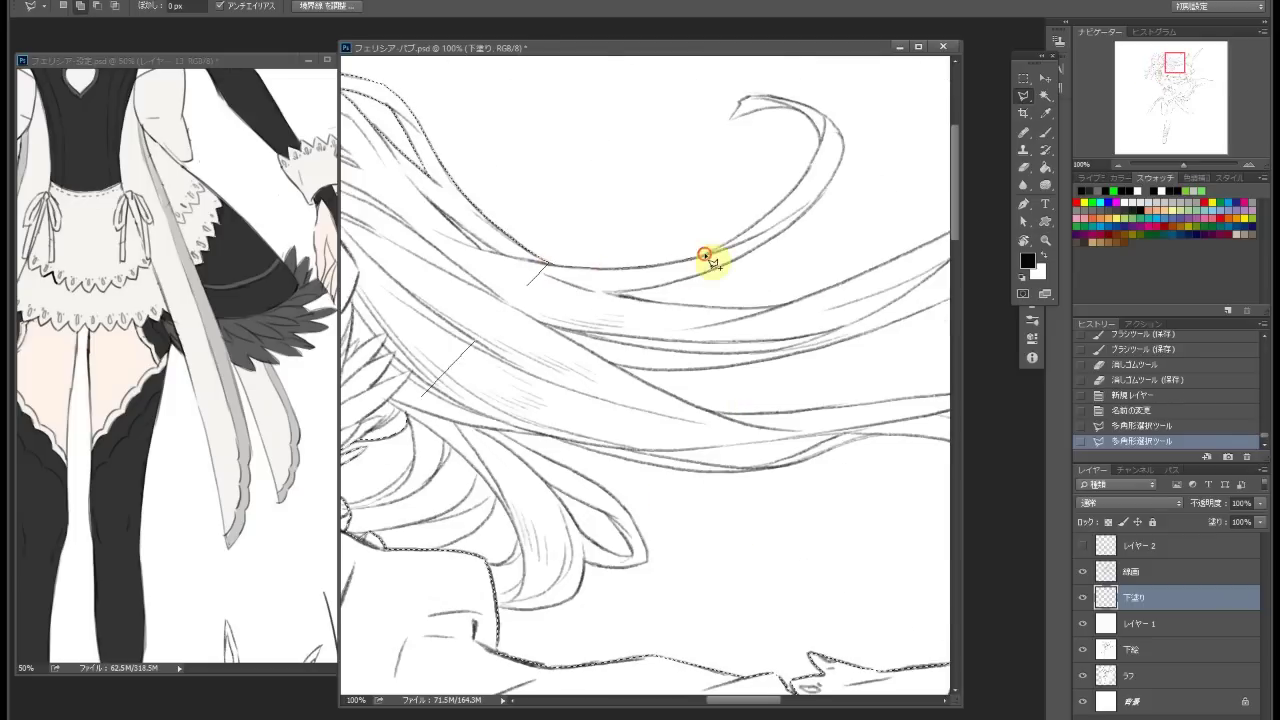
pyautogui.click(766, 109)
pyautogui.click(814, 120)
pyautogui.click(823, 189)
pyautogui.click(620, 292)
pyautogui.click(814, 200)
pyautogui.click(866, 100)
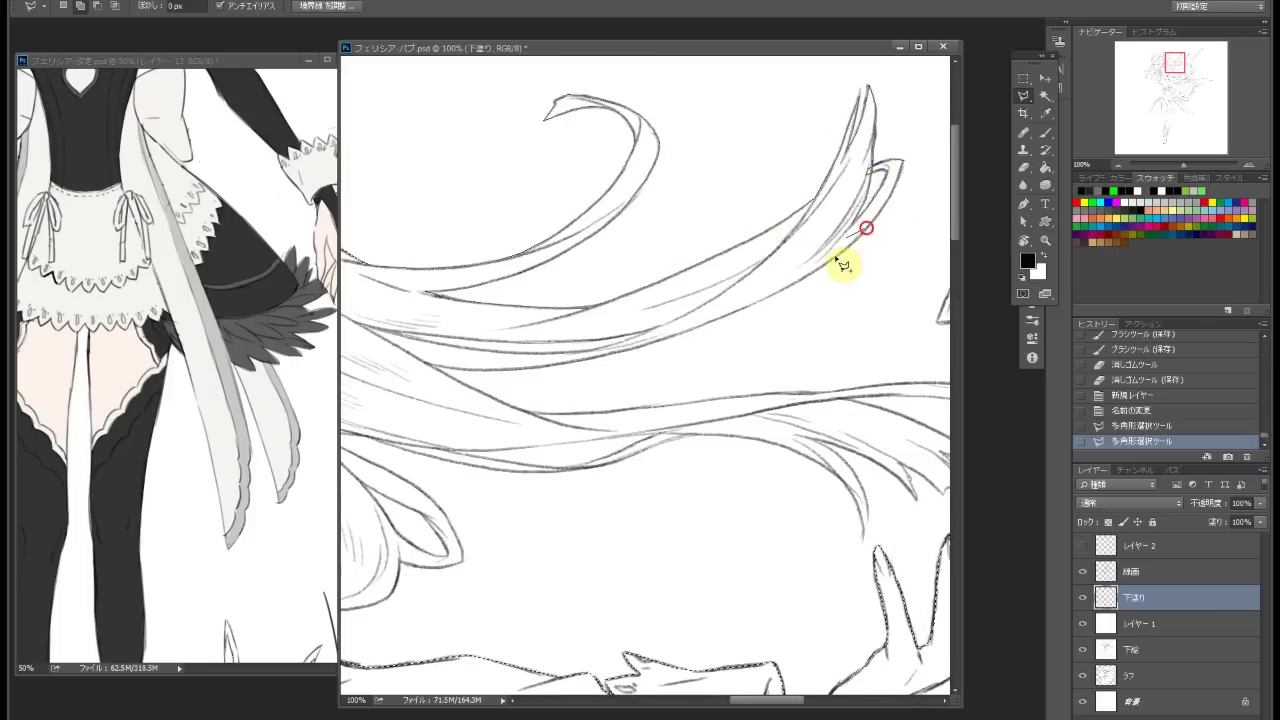
# Trace the lower ponytail strands and their split tips to include them in the selection
pyautogui.click(531, 411)
pyautogui.click(875, 385)
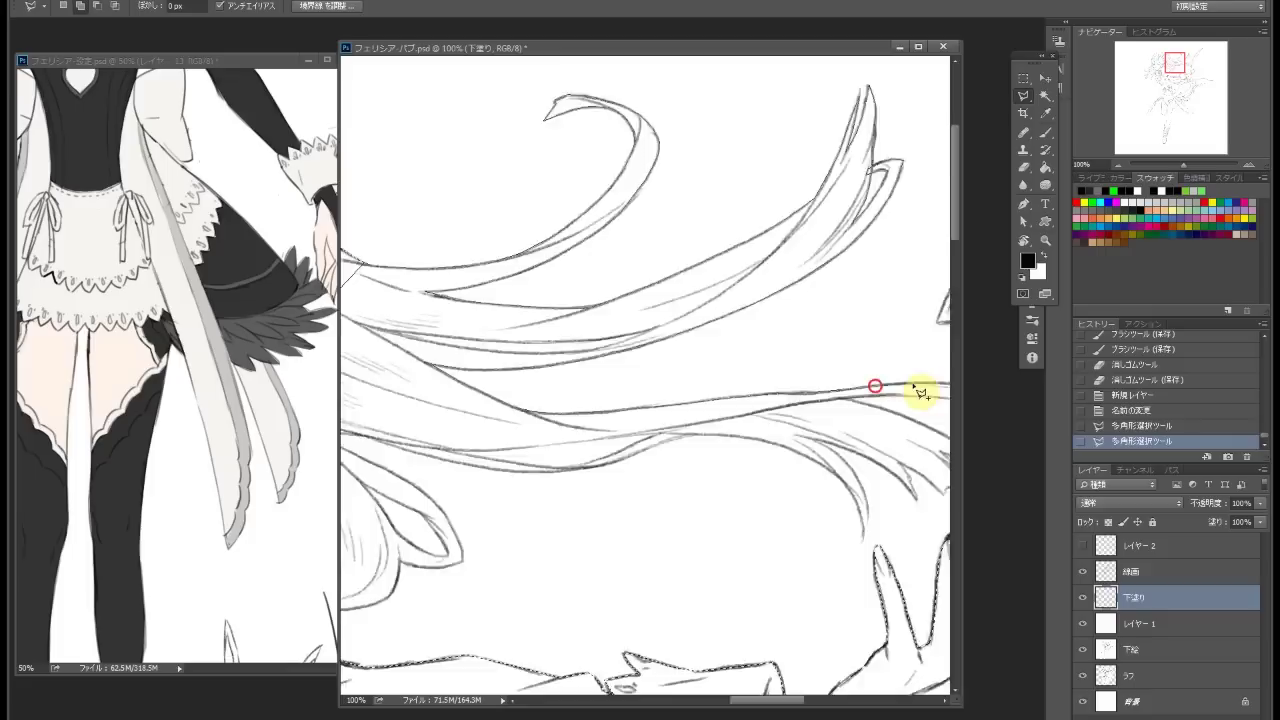
pyautogui.click(834, 408)
pyautogui.click(754, 420)
pyautogui.click(798, 480)
pyautogui.click(757, 497)
pyautogui.click(543, 431)
pyautogui.click(403, 469)
pyautogui.click(507, 450)
pyautogui.click(408, 428)
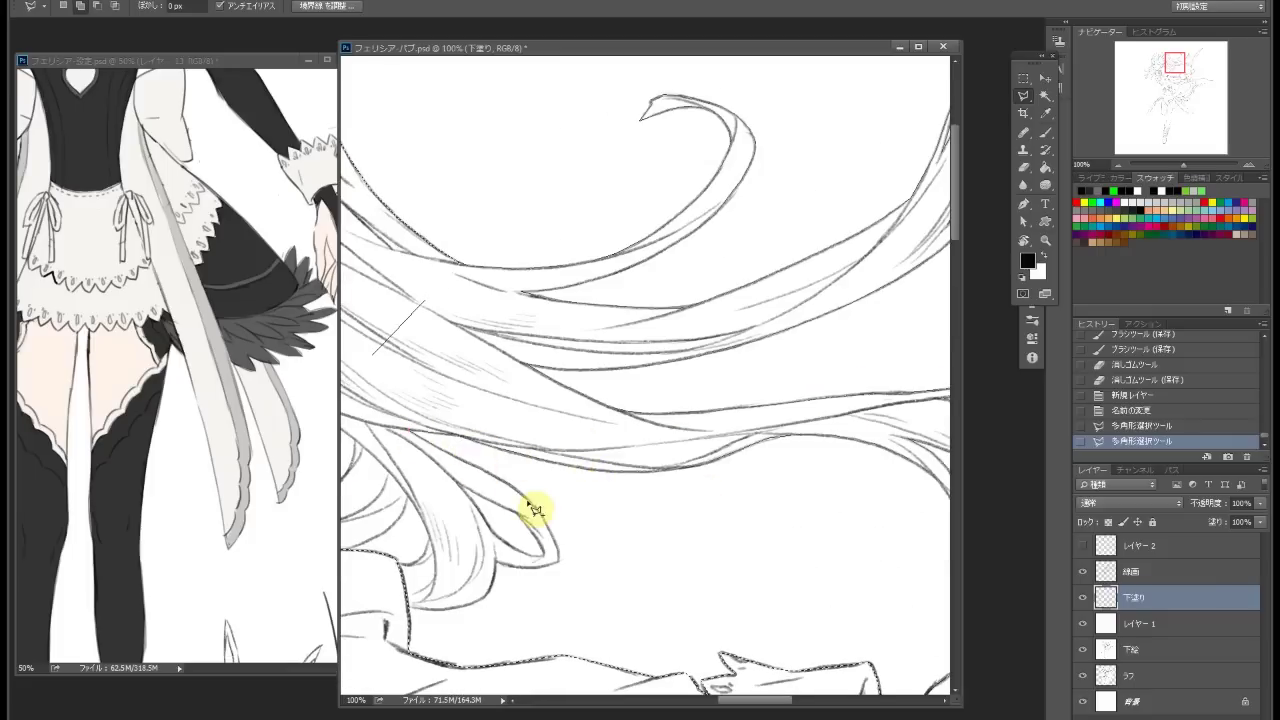
# Trace the hair loop and curved locks behind the shoulder and close that part of the selection
pyautogui.hscroll(-5, 505, 578)
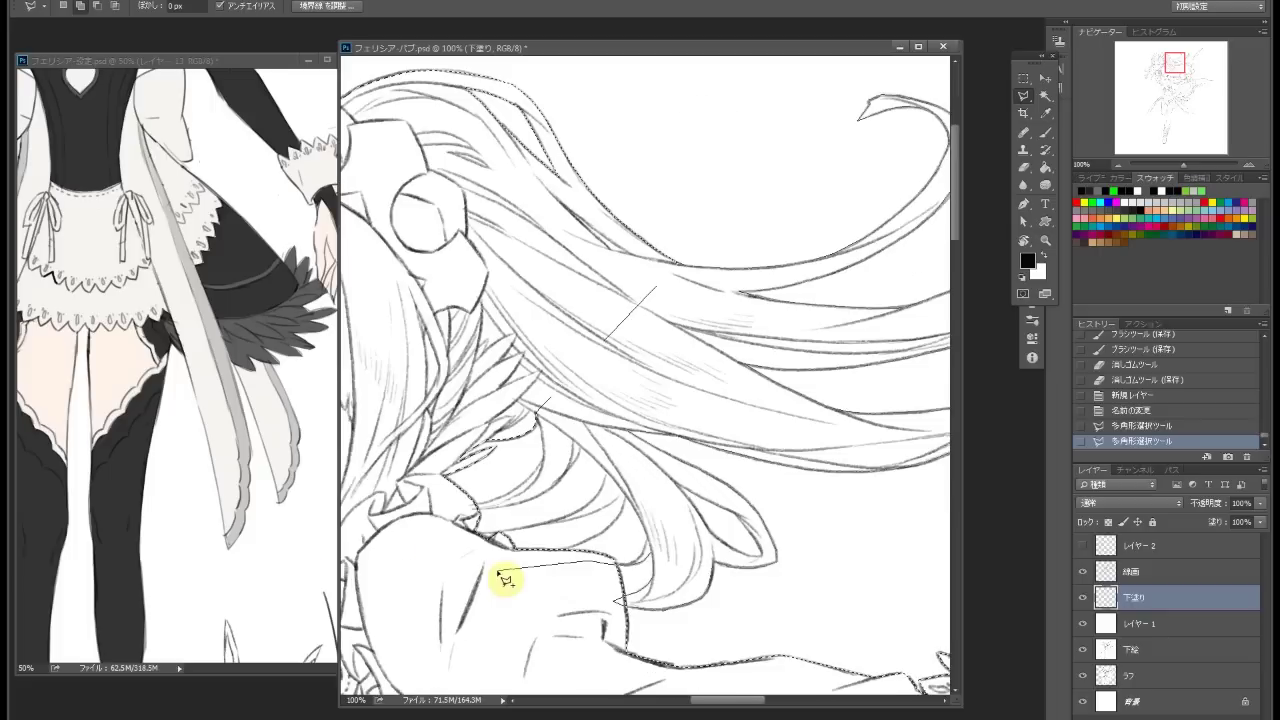
pyautogui.click(504, 560)
pyautogui.click(484, 538)
pyautogui.click(581, 447)
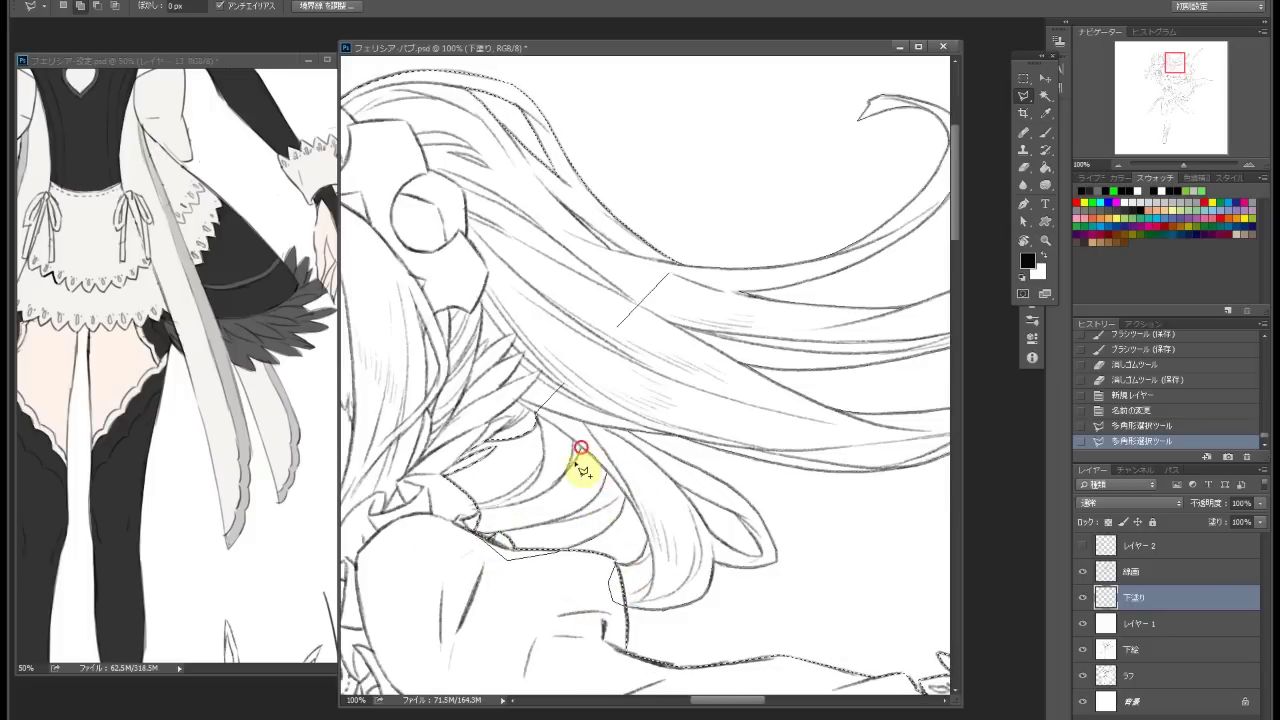
pyautogui.click(531, 371)
# Refine the selection with additional lasso areas around the skirt, ribbons and legs
pyautogui.hotkey('ctrl', '-')
pyautogui.scroll(-5, 700, 330)
pyautogui.click(688, 295)
pyautogui.click(860, 328)
pyautogui.click(743, 321)
pyautogui.click(604, 297)
pyautogui.hscroll(5, 580, 285)
pyautogui.scroll(-8, 520, 400)
pyautogui.click(706, 420)
pyautogui.click(660, 348)
pyautogui.click(657, 316)
pyautogui.click(560, 354)
# Fill the selected figure with the pale skin tone on the 下塗り layer and deselect
pyautogui.scroll(10, 571, 363)
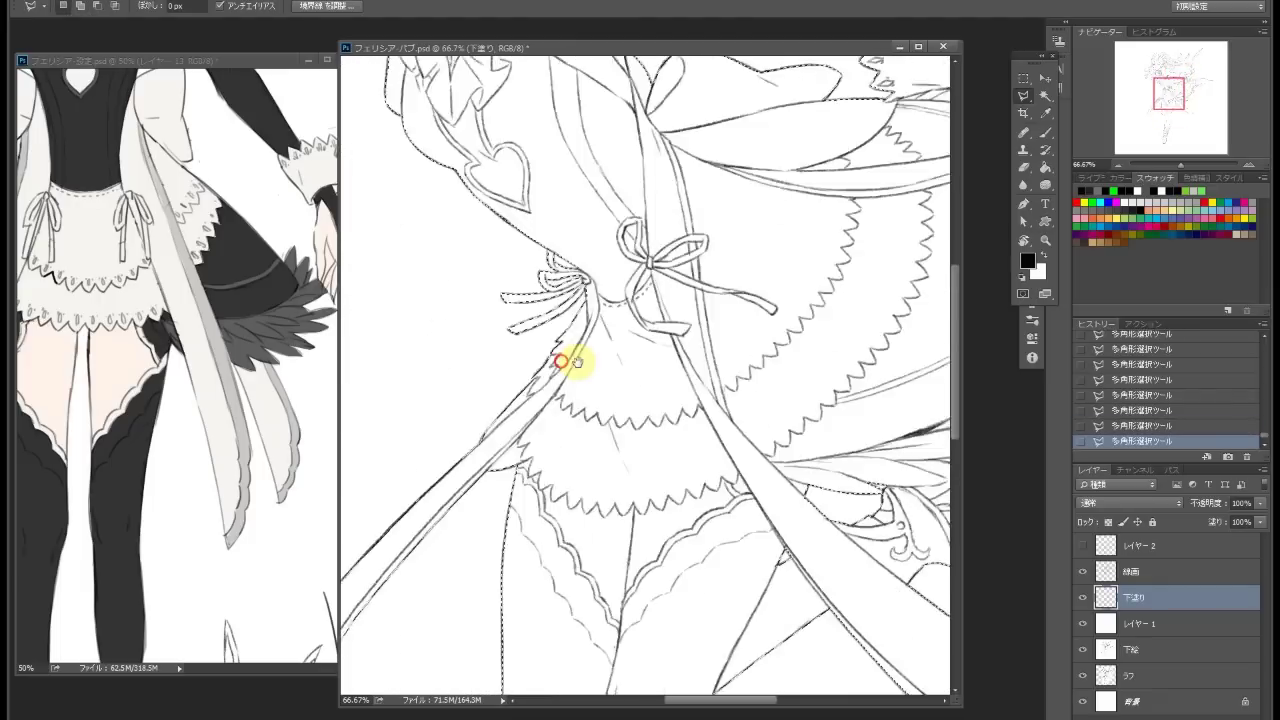
pyautogui.click(711, 417)
pyautogui.hotkey('ctrl', 'd')
# Lasso the floating knife beyond the ponytail, fill it with the base color and deselect
pyautogui.moveTo(840, 160)
pyautogui.mouseDown()
pyautogui.moveTo(826, 134)
pyautogui.moveTo(817, 148)
pyautogui.mouseUp()
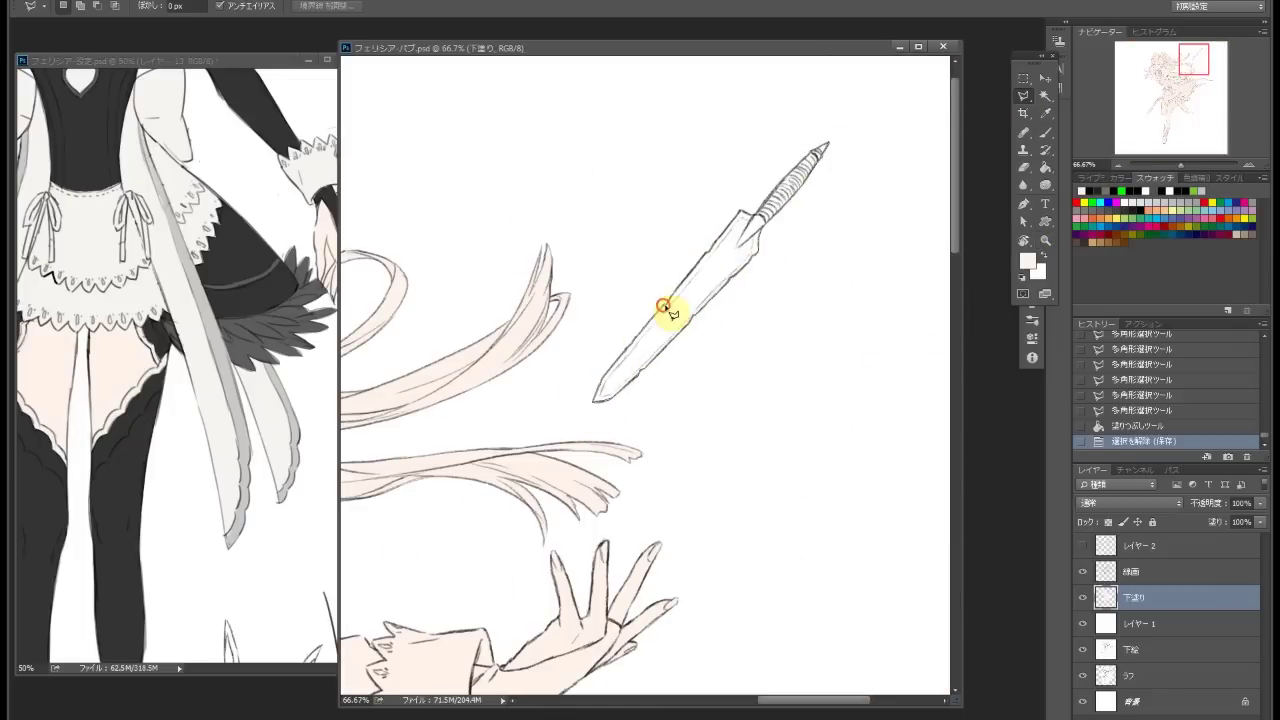
pyautogui.click(715, 242)
pyautogui.hotkey('ctrl', 'd')
# Add a layer clipped to 下塗り and name it 服-黒
pyautogui.hotkey('ctrl', '-')
pyautogui.hotkey('ctrl', '-')
pyautogui.hotkey('ctrl', '-')
pyautogui.doubleClick(1135, 597)
pyautogui.write('fuku')
pyautogui.press('space')
pyautogui.press('Return')
pyautogui.press('Return')
# Lasso both stockings along their lace edges, fill them with dark gray on 服-黒 and deselect
pyautogui.press('l')
pyautogui.hotkey('ctrl', '+')
pyautogui.hotkey('ctrl', '+')
pyautogui.hotkey('ctrl', '+')
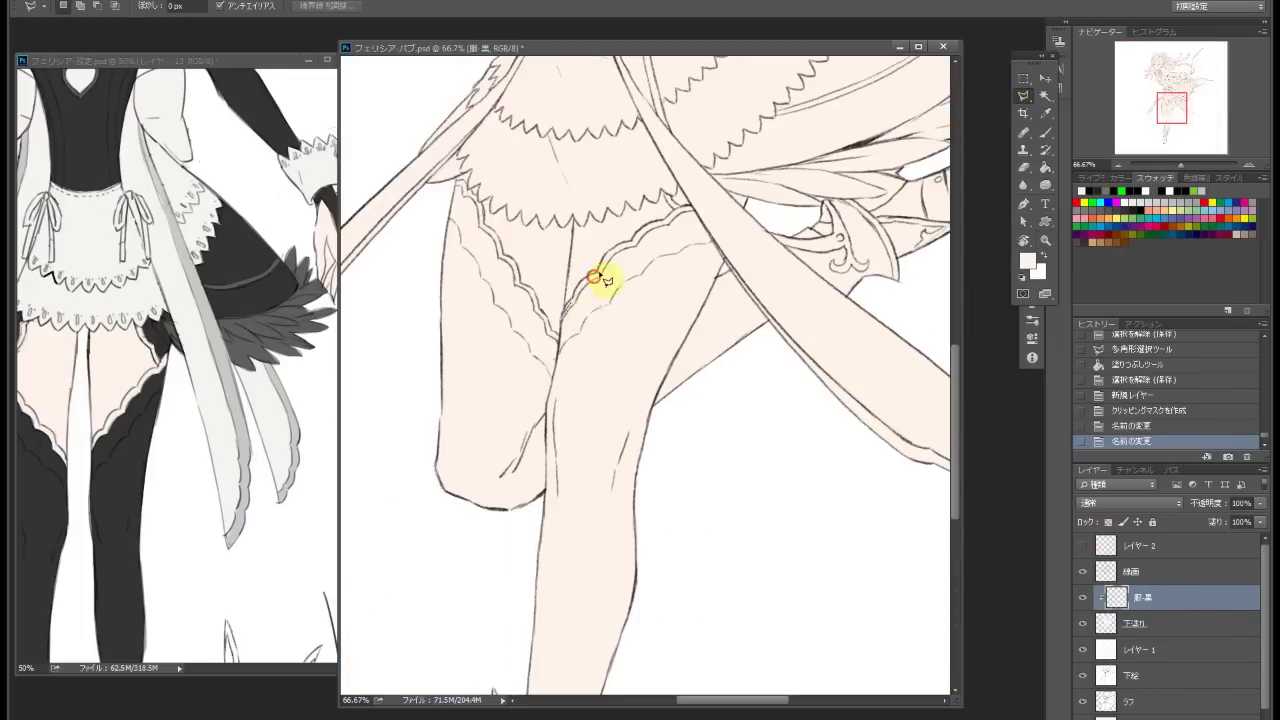
pyautogui.scroll(-10, 700, 400)
pyautogui.click(466, 509)
pyautogui.click(466, 543)
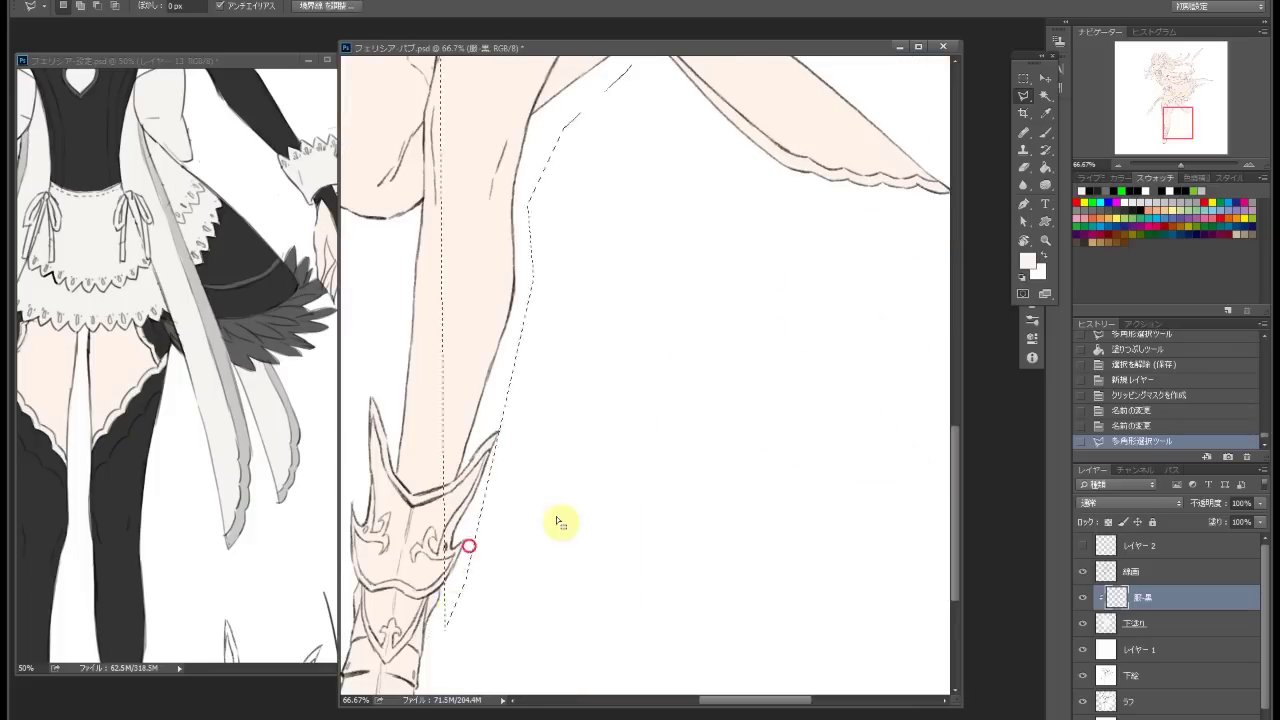
pyautogui.scroll(10, 560, 520)
pyautogui.click(391, 157)
pyautogui.click(503, 222)
pyautogui.doubleClick(591, 436)
pyautogui.click(1045, 256)
pyautogui.hotkey('alt', 'BackSpace')
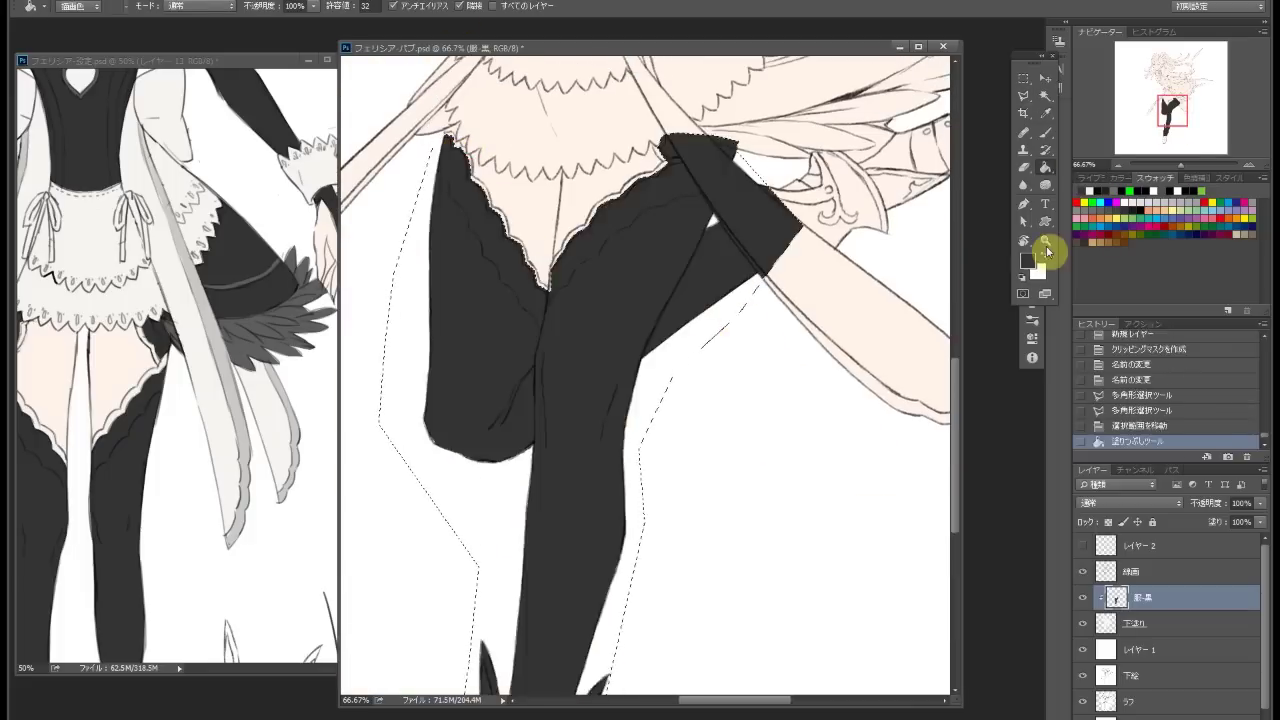
pyautogui.hotkey('ctrl', 'd')
# Lasso the black skirt, bodice and sleeve areas, fill them with dark gray on 服-黒 and deselect
pyautogui.hotkey('ctrl', '-')
pyautogui.scroll(5, 797, 251)
pyautogui.click(877, 209)
pyautogui.click(548, 357)
pyautogui.scroll(2, 563, 372)
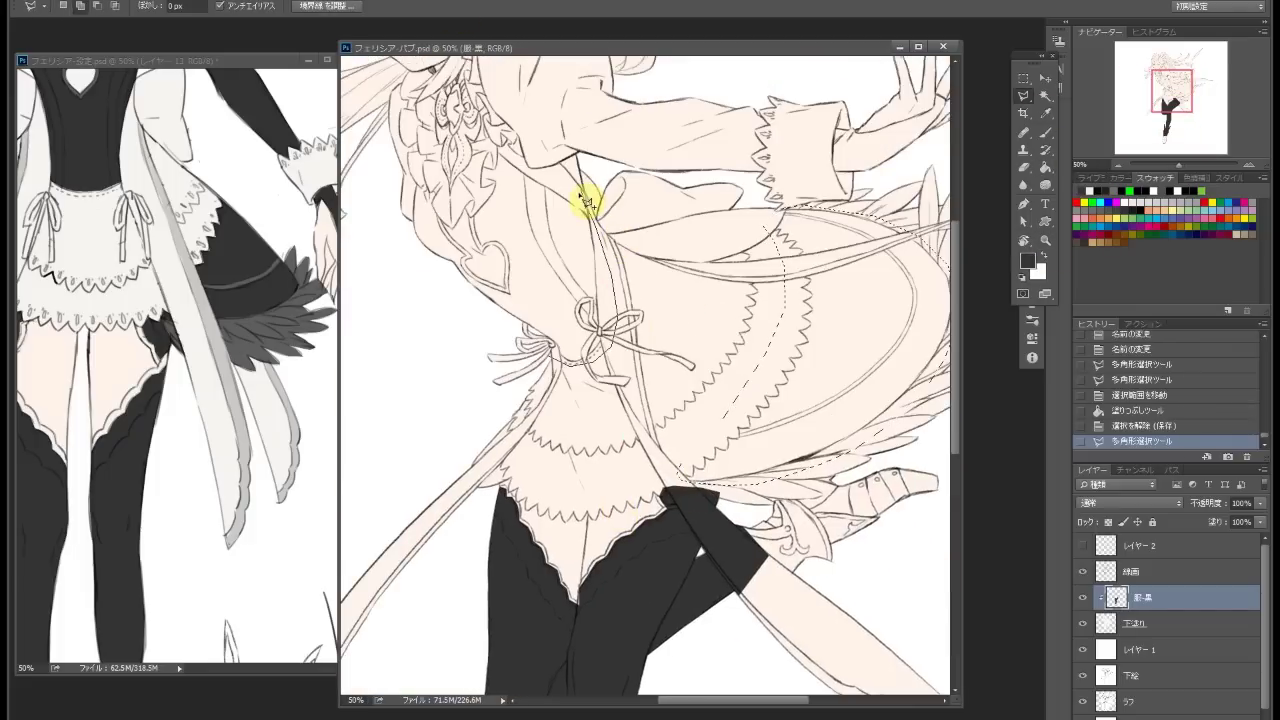
pyautogui.scroll(2, 853, 246)
pyautogui.click(771, 200)
pyautogui.click(449, 86)
pyautogui.hscroll(-3, 449, 86)
pyautogui.click(521, 260)
pyautogui.doubleClick(436, 163)
pyautogui.scroll(2, 757, 508)
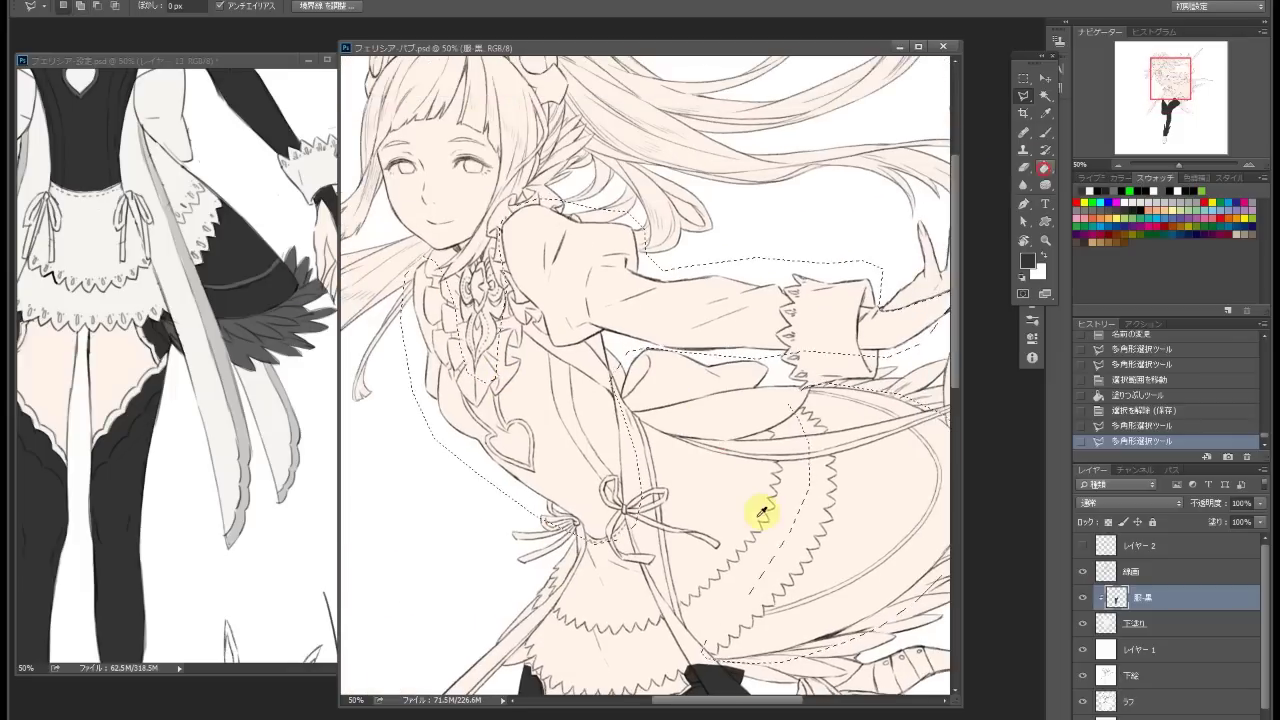
pyautogui.hotkey('alt', 'BackSpace')
pyautogui.hotkey('ctrl', 'd')
# Delete a lassoed area of excess base color from the 下塗り layer and deselect
pyautogui.hotkey('ctrl', '-')
pyautogui.scroll(3, 706, 243)
pyautogui.hotkey('alt', '[')
pyautogui.press('Delete')
pyautogui.hotkey('ctrl', 'd')
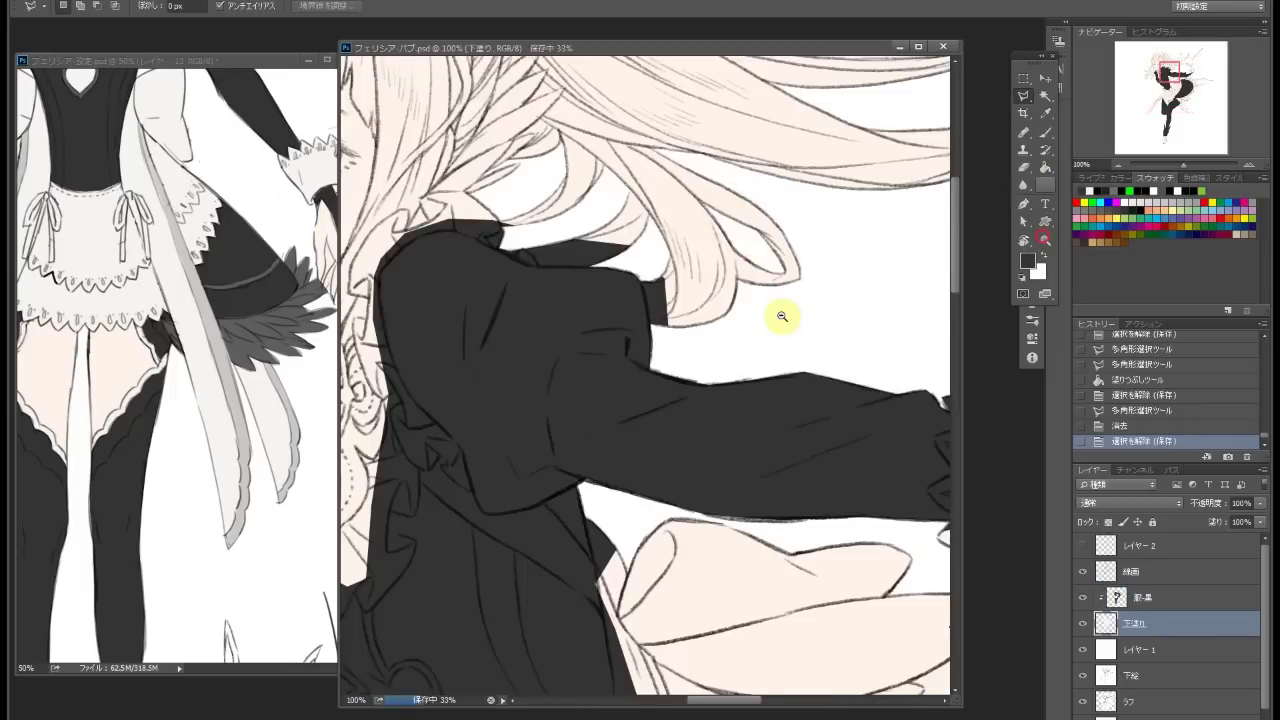
# Add a clipped layer named 服-白 above 服-黒, and lower the opacity of the black clothing layer
pyautogui.scroll(-3, 777, 314)
pyautogui.hotkey('ctrl', 'shift', 'alt', 'n')
pyautogui.hotkey('ctrl', ']')
pyautogui.doubleClick(1142, 597)
pyautogui.write('影-白')
pyautogui.press('Return')
pyautogui.scroll(2, 606, 256)
pyautogui.click(1237, 520)
# Lasso the frilled collar, jabot and heart ornament, fill them with off-white on 服-白 and deselect
pyautogui.press('l')
pyautogui.click(706, 205)
pyautogui.click(681, 174)
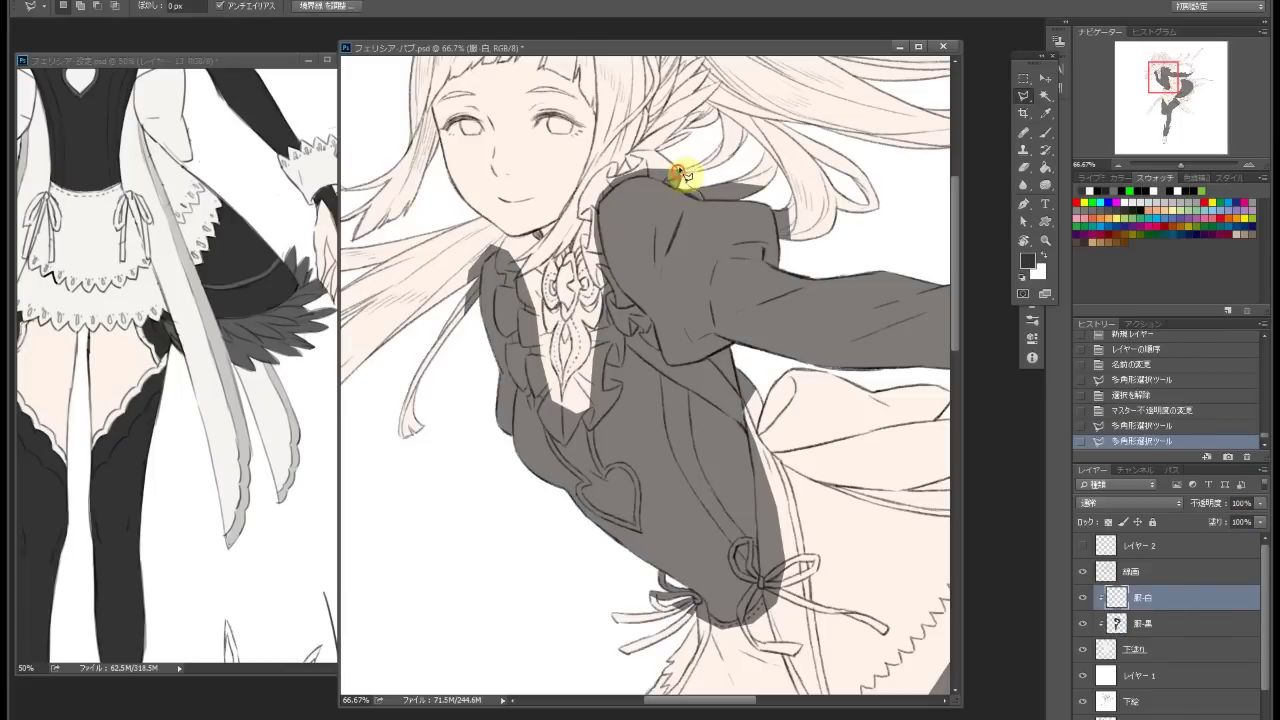
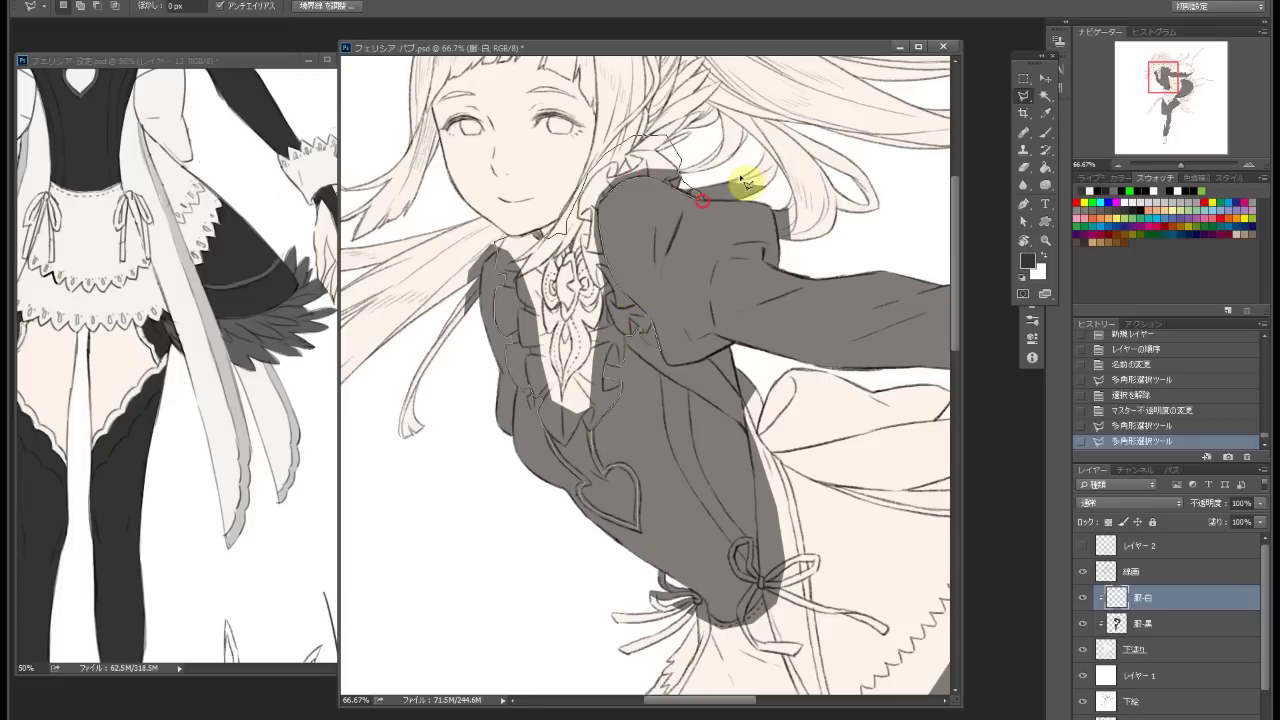
pyautogui.press('g')
pyautogui.click(680, 300)
pyautogui.hotkey('ctrl', 'd')
# Touch up the jabot's frill lines with black brush strokes on the 線画 layer
pyautogui.moveTo(680, 300); pyautogui.dragTo(755, 203)
pyautogui.click(1025, 167)
pyautogui.click(1130, 571)
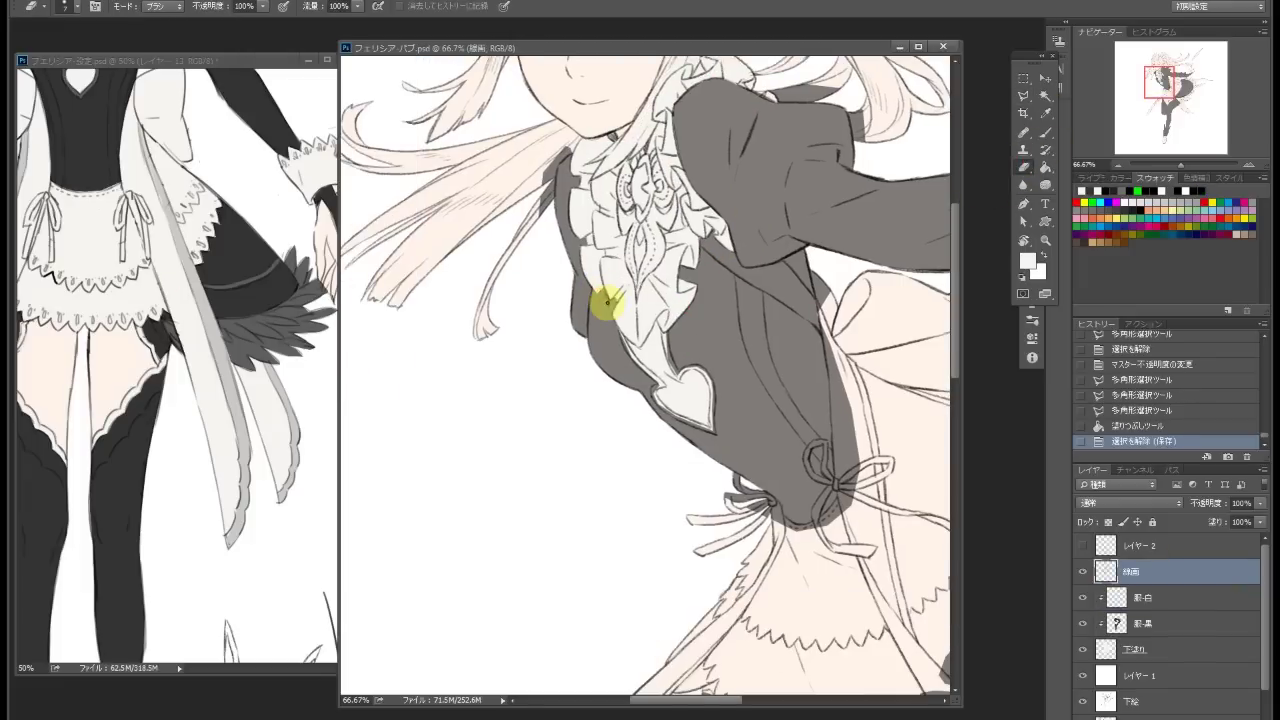
pyautogui.press('b')
pyautogui.press('d')
pyautogui.click(603, 290)
pyautogui.scroll(1, 608, 300)
pyautogui.click(585, 320)
pyautogui.scroll(1, 818, 320)
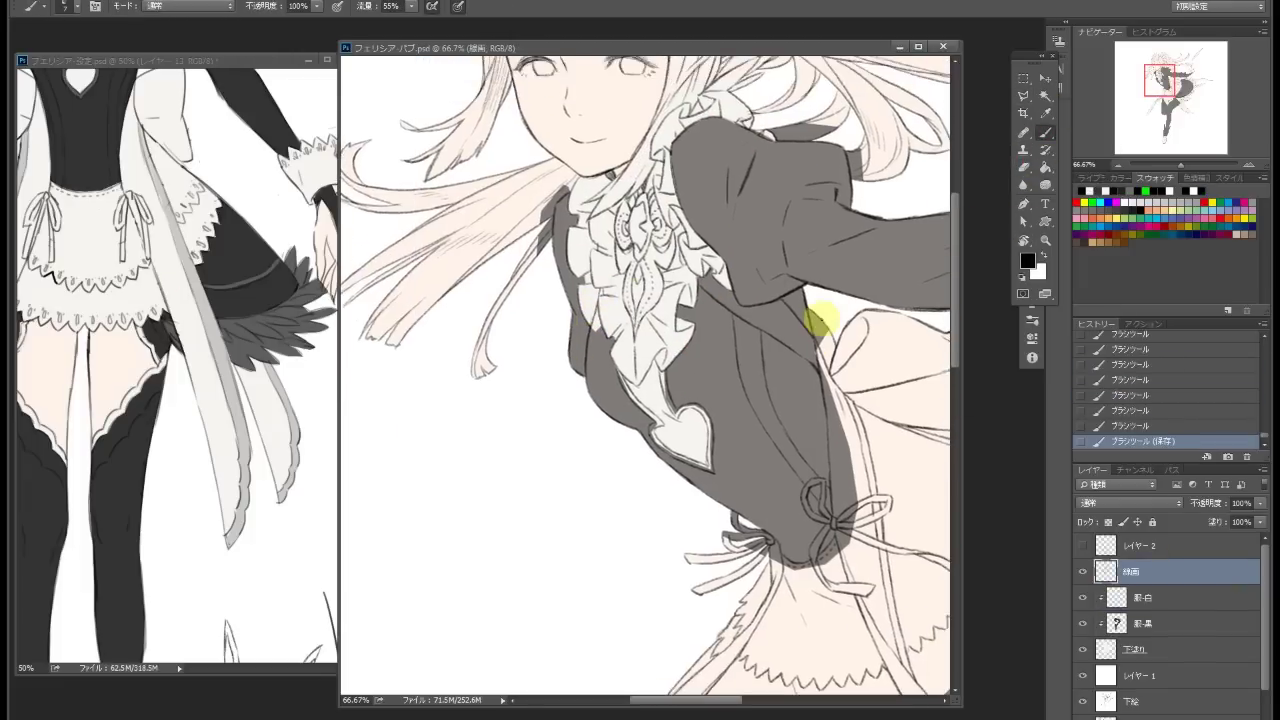
# Delete a lassoed area of excess off-white from the 服-白 layer and deselect
pyautogui.scroll(1, 818, 320)
pyautogui.press('l')
pyautogui.hotkey('alt', '[')
pyautogui.press('Delete')
pyautogui.hotkey('ctrl', 'd')
pyautogui.scroll(-1, 630, 305)
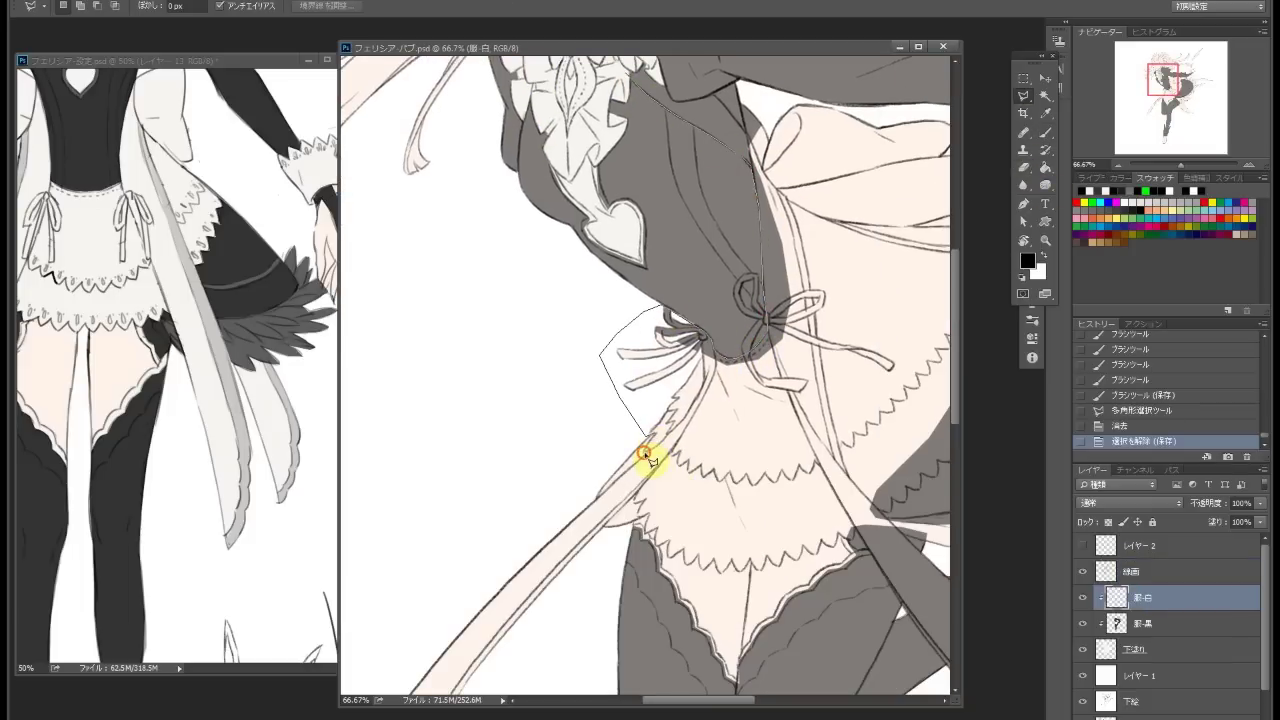
# Lasso the apron, its waist bows and long ribbon, and the frilled sleeve cuff, fill them with off-white on 服-白 and deselect
pyautogui.click(349, 503)
pyautogui.click(468, 640)
pyautogui.click(543, 607)
pyautogui.click(762, 250)
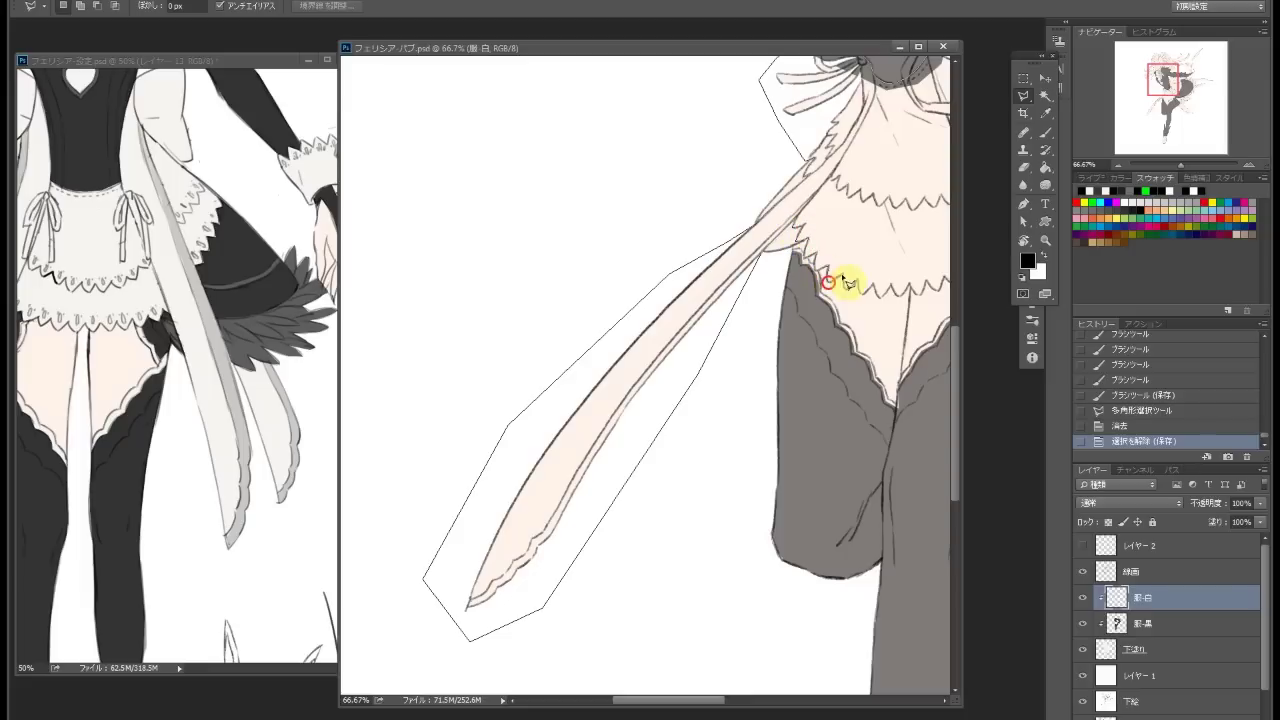
pyautogui.moveTo(890, 292)
pyautogui.mouseDown()
pyautogui.moveTo(829, 177)
pyautogui.moveTo(760, 197)
pyautogui.mouseUp()
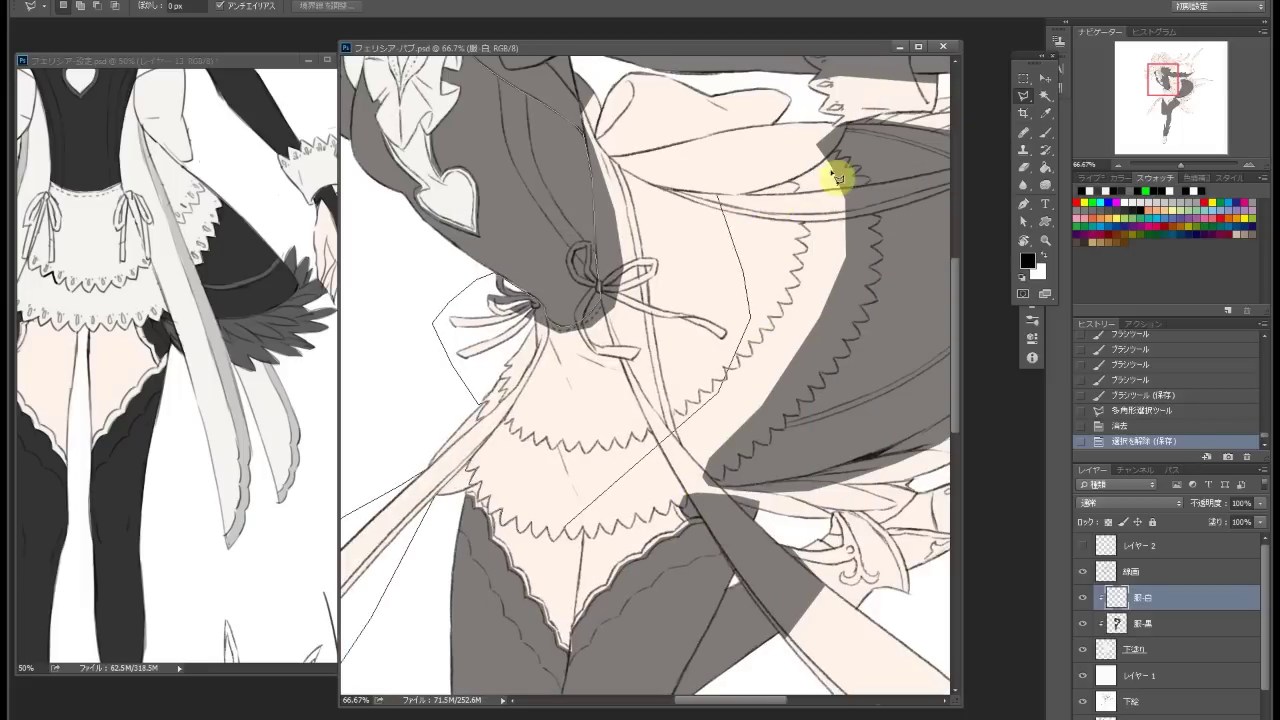
pyautogui.scroll(2, 700, 85)
pyautogui.click(578, 205)
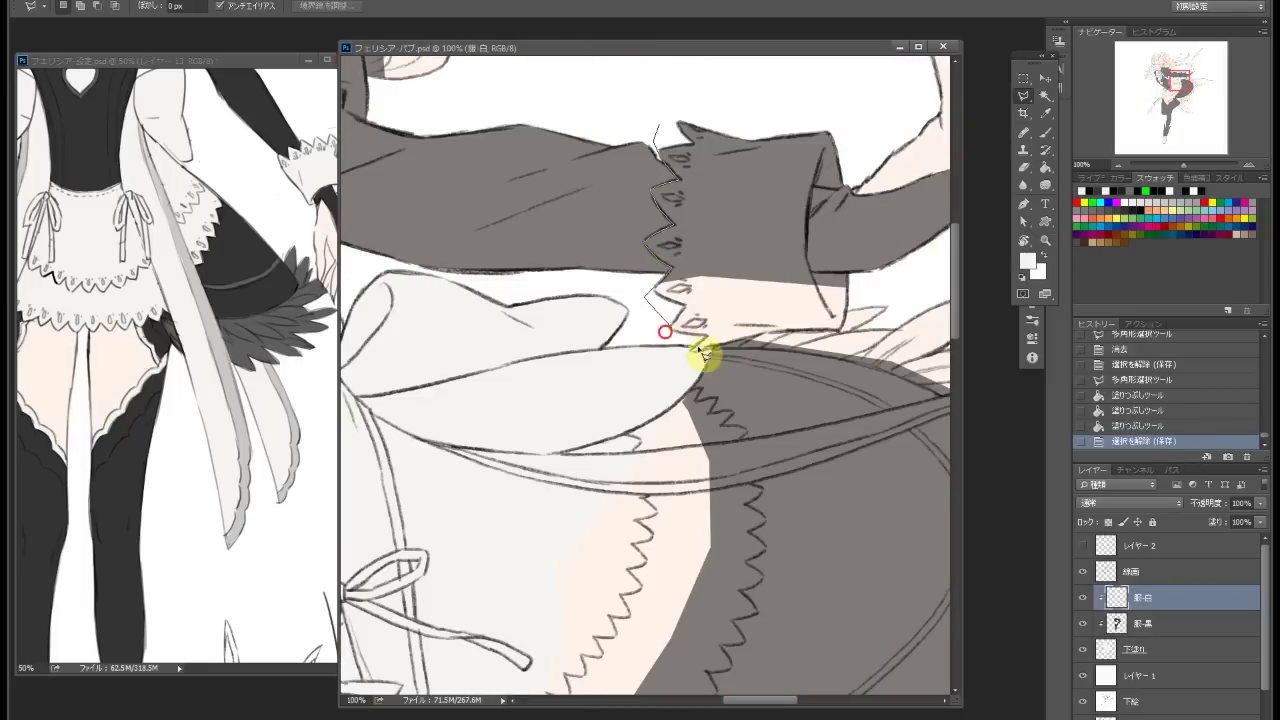
pyautogui.click(843, 197)
pyautogui.hotkey('ctrl', 'd')
# Trace the zigzag frill edge of the wide apron panel over the skirt with the polygonal lasso
pyautogui.click(1046, 240)
pyautogui.click(900, 580)
pyautogui.click(1023, 95)
pyautogui.click(492, 190)
pyautogui.click(548, 235)
pyautogui.click(605, 380)
pyautogui.click(630, 395)
pyautogui.click(595, 420)
pyautogui.click(635, 455)
pyautogui.click(600, 478)
pyautogui.click(622, 492)
pyautogui.moveTo(603, 598)
pyautogui.mouseDown()
pyautogui.moveTo(614, 209)
pyautogui.moveTo(562, 235)
pyautogui.mouseUp()
pyautogui.click(562, 235)
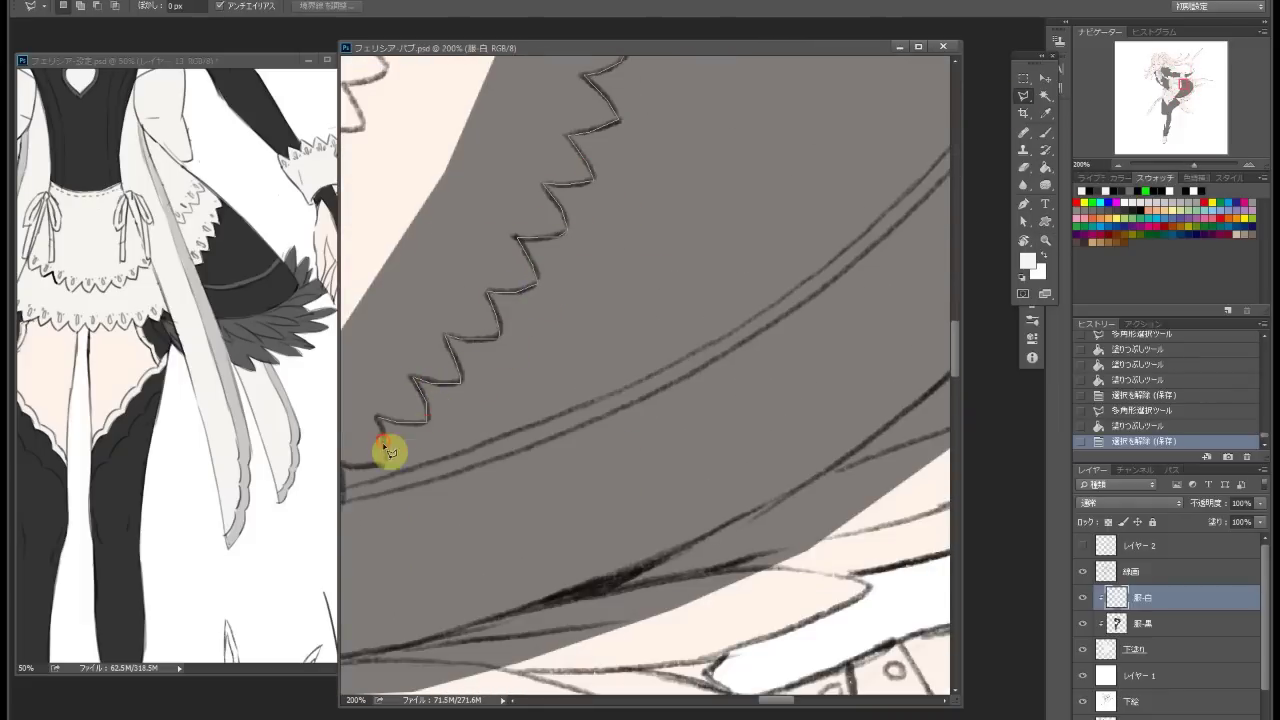
# Continue the lasso around the lower end of the skirt panel and along the front apron's zigzag hem
pyautogui.moveTo(389, 452); pyautogui.dragTo(526, 515)
pyautogui.click(526, 515)
pyautogui.moveTo(370, 627)
pyautogui.mouseDown()
pyautogui.moveTo(820, 591)
pyautogui.moveTo(580, 563)
pyautogui.mouseUp()
pyautogui.click(646, 563)
pyautogui.moveTo(680, 600)
pyautogui.mouseDown()
pyautogui.moveTo(905, 600)
pyautogui.moveTo(409, 294)
pyautogui.moveTo(451, 43)
pyautogui.moveTo(686, 316)
pyautogui.mouseUp()
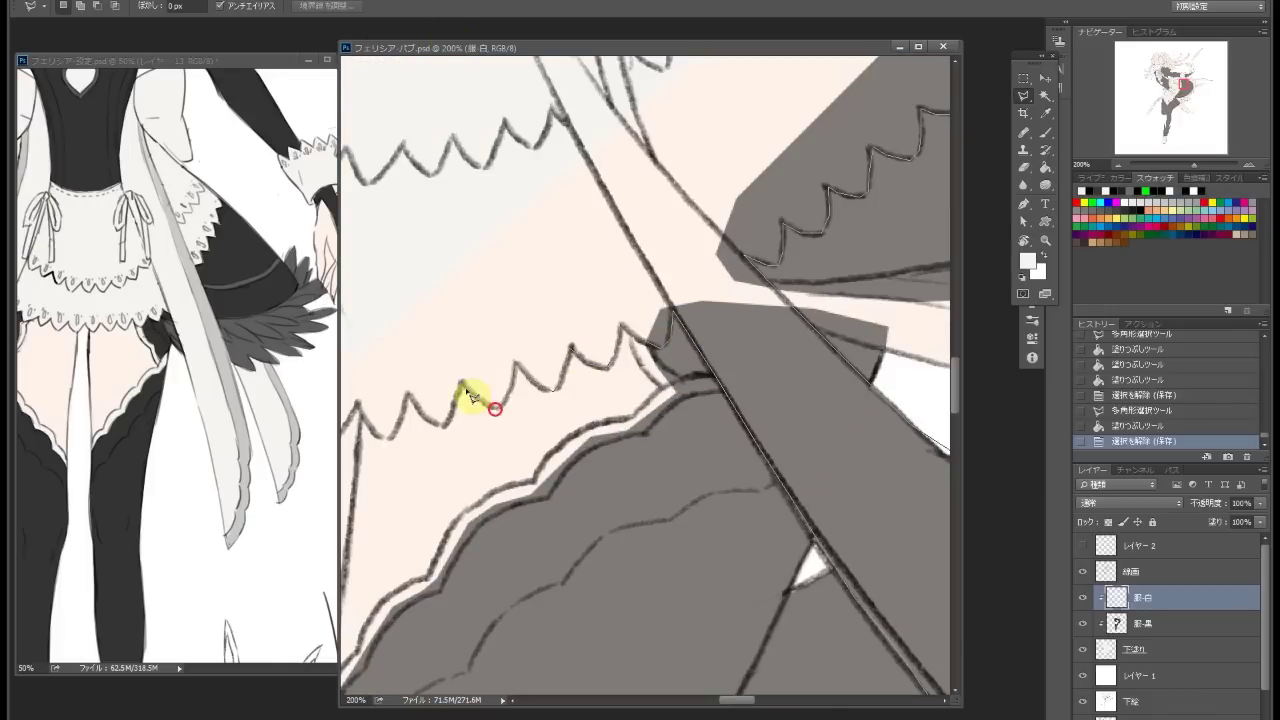
pyautogui.moveTo(391, 447)
pyautogui.mouseDown()
pyautogui.moveTo(537, 414)
pyautogui.moveTo(700, 229)
pyautogui.mouseUp()
pyautogui.click(700, 229)
# Lasso the long trailing ribbons beside the skirt, fill them and the apron frills with off-white on 服-白 and deselect
pyautogui.hotkey('ctrl', '0')
pyautogui.scroll(3, 814, 309)
pyautogui.click(400, 263)
pyautogui.click(706, 429)
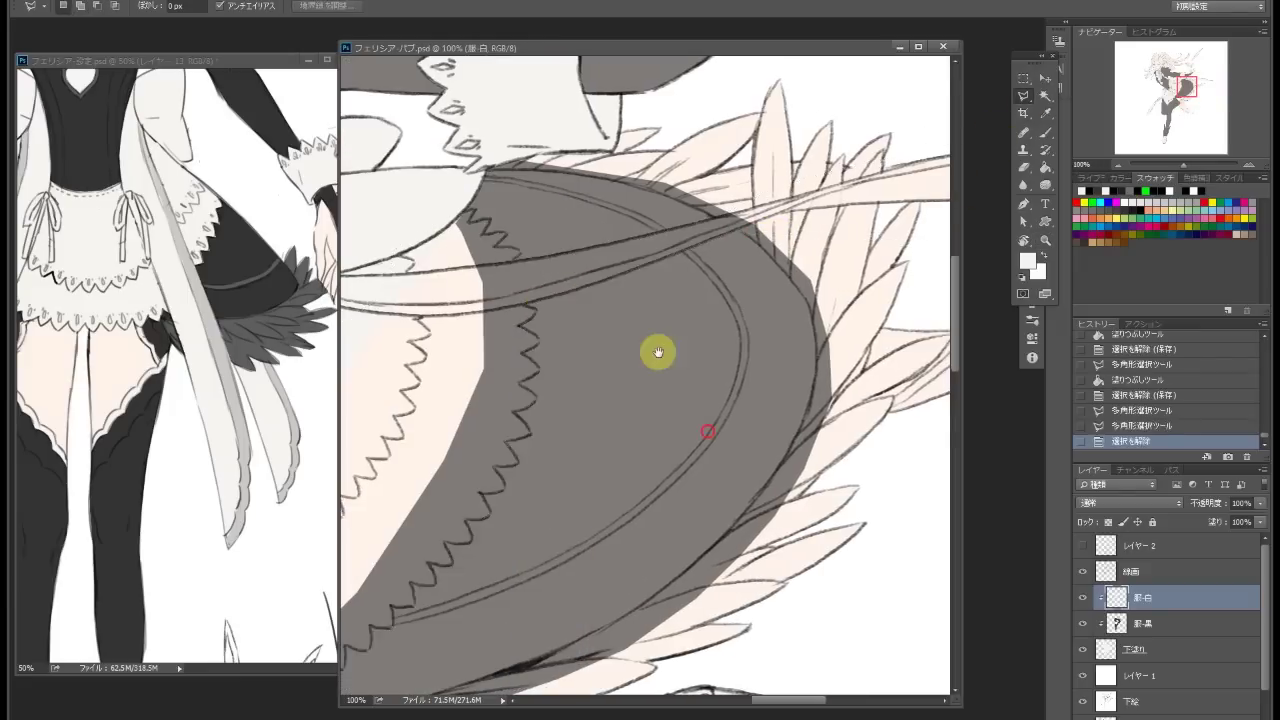
pyautogui.click(901, 267)
pyautogui.click(1046, 166)
pyautogui.click(626, 286)
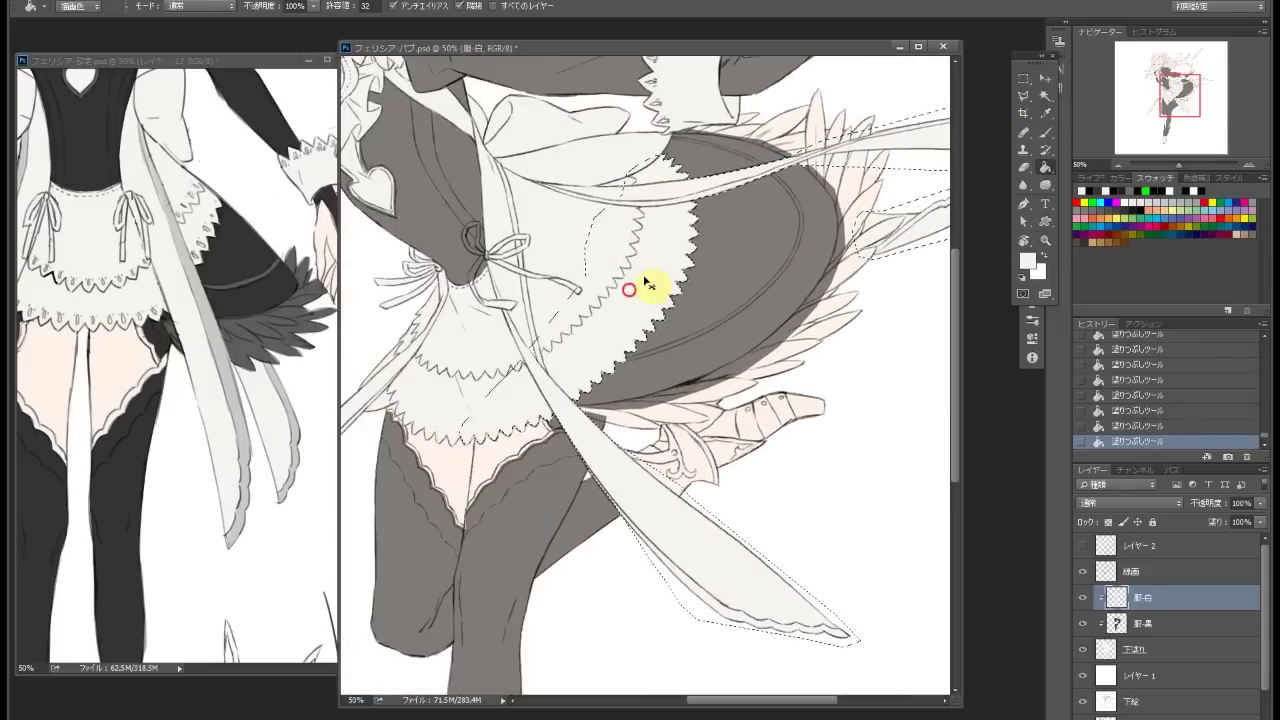
pyautogui.hotkey('ctrl', 'd')
# Add a clipped layer above 服-白 and name it 服-羽根
pyautogui.hotkey('ctrl', '0')
pyautogui.scroll(5, 706, 334)
pyautogui.hotkey('ctrl', 'shift', 'alt', 'n')
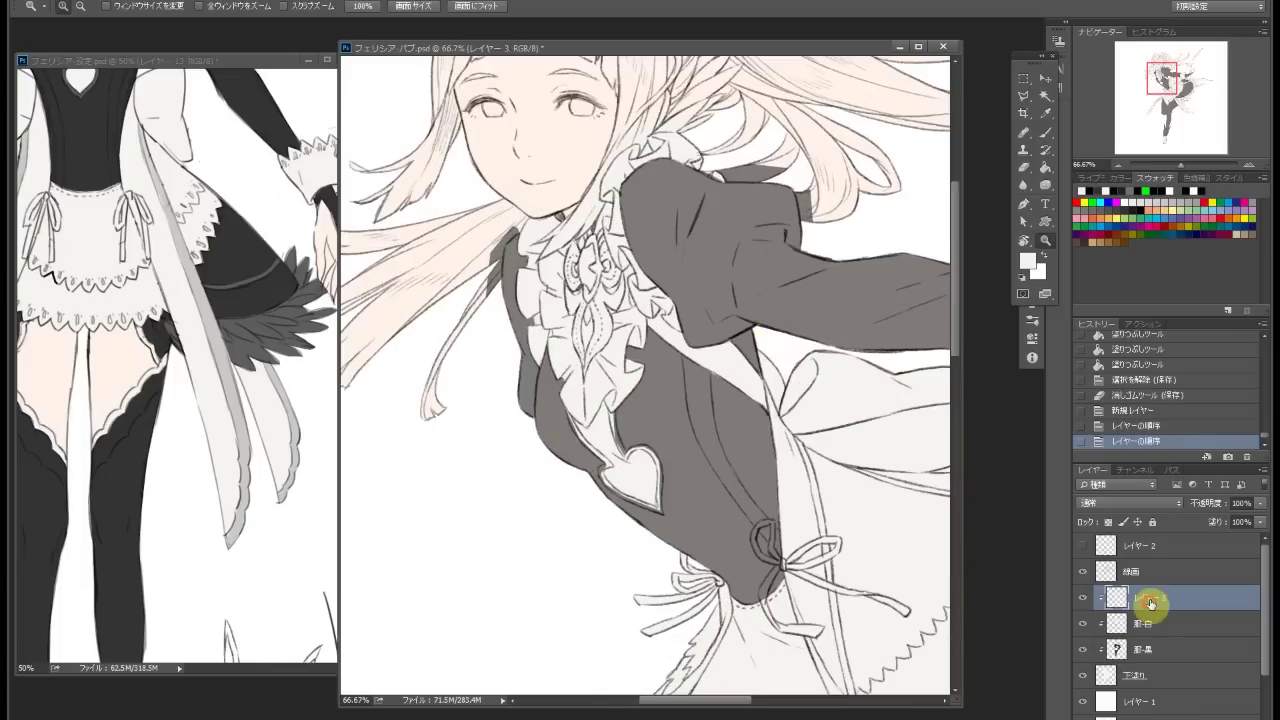
pyautogui.doubleClick(1143, 597)
pyautogui.press('Return')
# Lasso the waist bow's loop and tail over the black bodice on 服-白 and fill them with off-white
pyautogui.hotkey('alt', '[')
pyautogui.scroll(3, 594, 294)
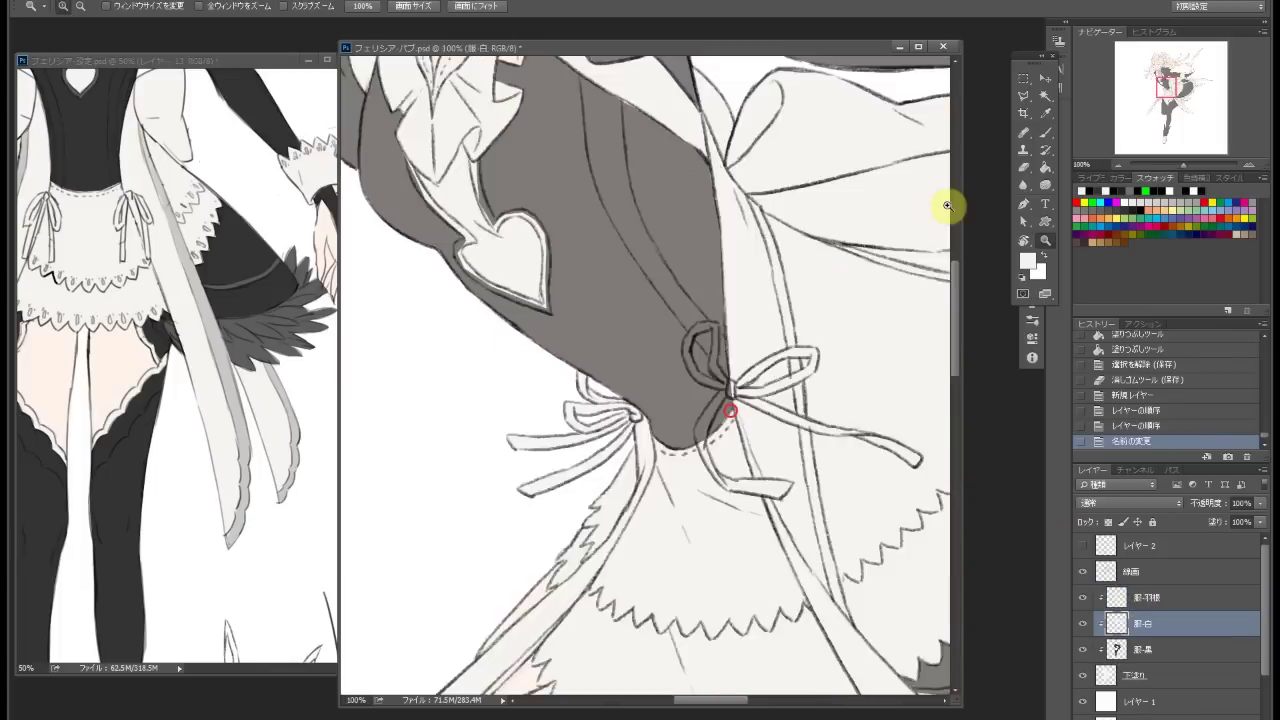
pyautogui.press('l')
pyautogui.click(675, 232)
pyautogui.doubleClick(733, 358)
pyautogui.keyDown('shift'); pyautogui.click(729, 374); pyautogui.keyUp('shift')
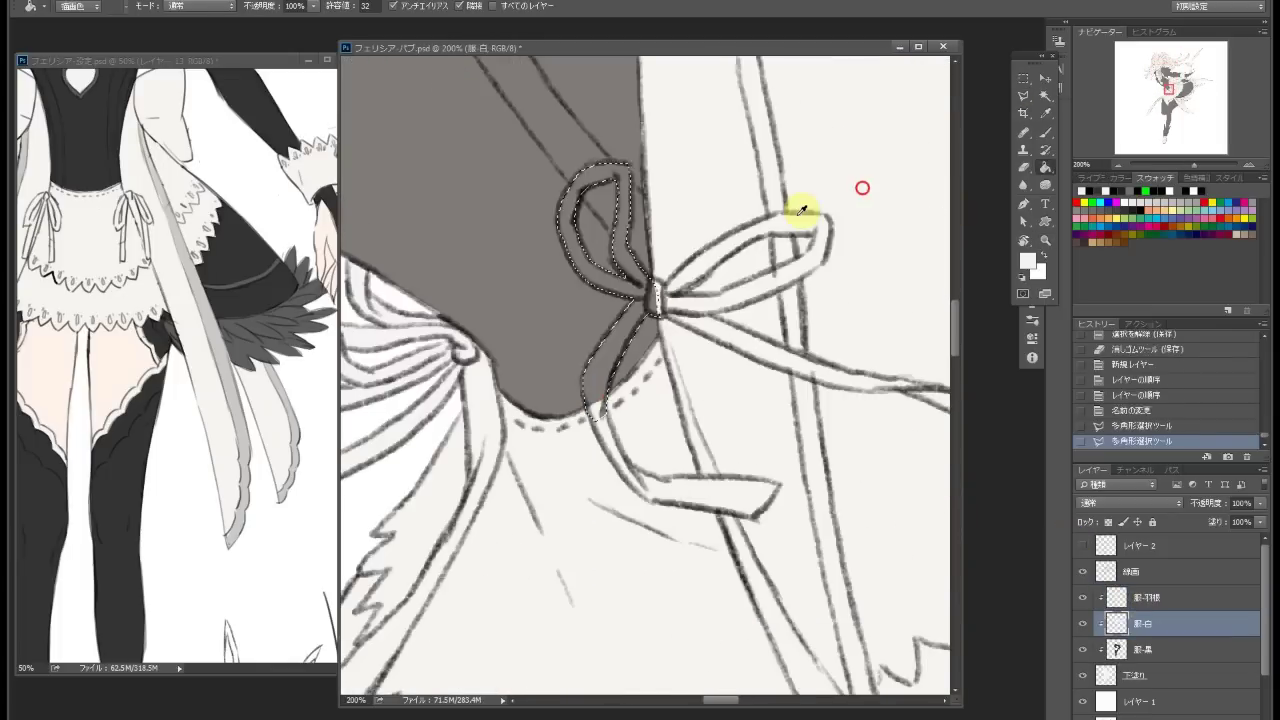
# Add a clipped layer between 服-白 and 服-羽根 and name it 服-グレー
pyautogui.scroll(-4, 700, 371)
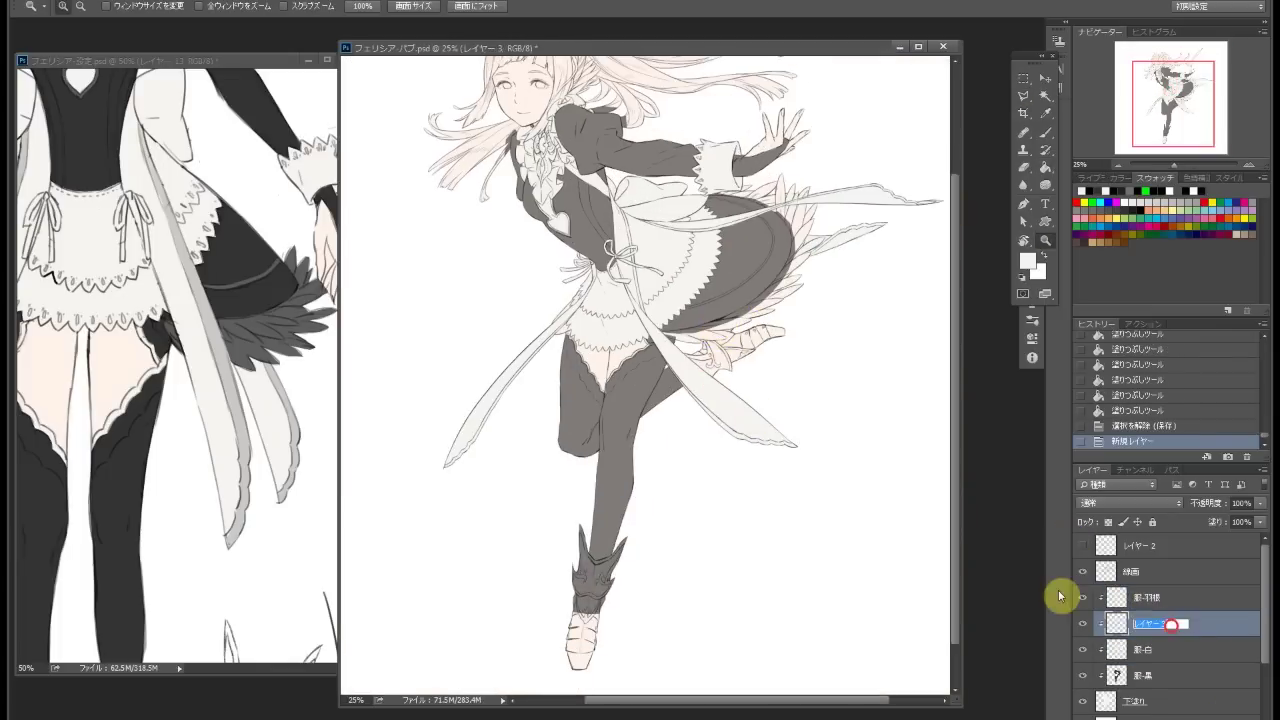
pyautogui.write('グレー')
pyautogui.press('Return')
# Lasso the narrow curved band near the skirt's hem, fill it with gray on 服-グレー and deselect
pyautogui.scroll(5, 766, 209)
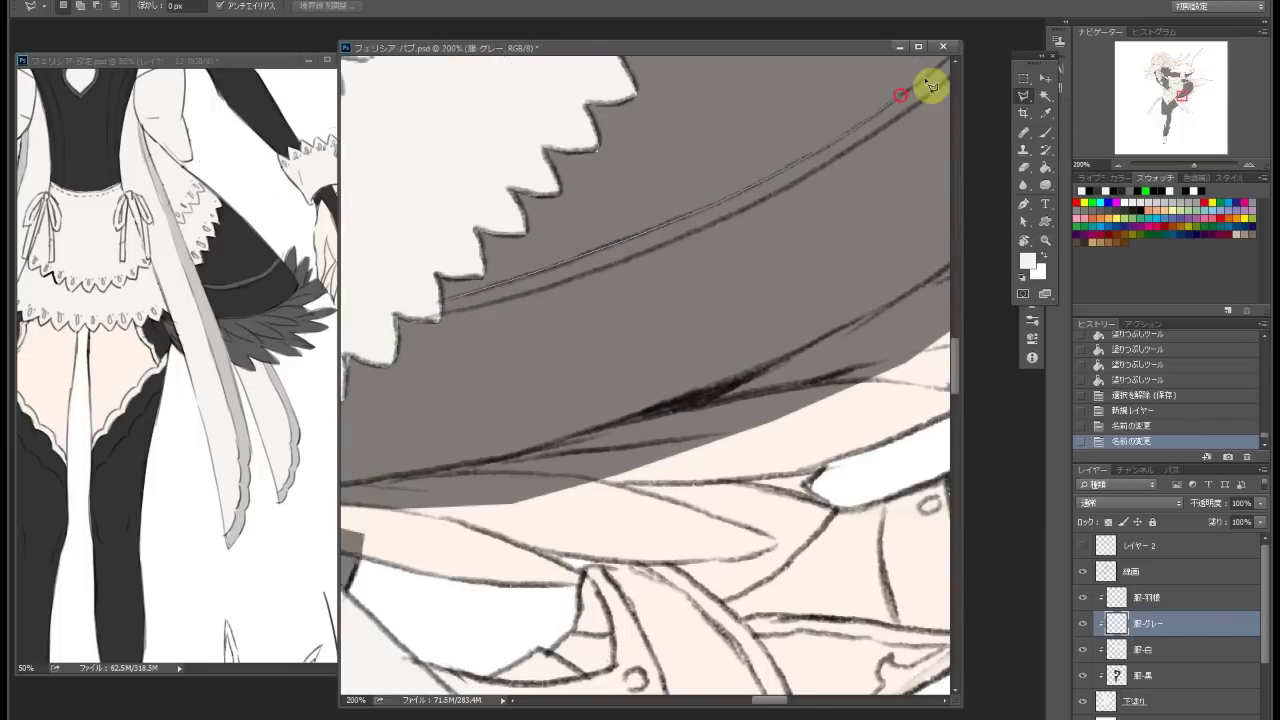
pyautogui.press('l')
pyautogui.scroll(2, 780, 118)
pyautogui.click(879, 275)
pyautogui.scroll(6, 651, 600)
pyautogui.click(414, 177)
pyautogui.doubleClick(766, 271)
pyautogui.scroll(-5, 850, 220)
pyautogui.scroll(-5, 274, 371)
pyautogui.scroll(5, 751, 171)
pyautogui.press('g')
pyautogui.click(751, 171)
pyautogui.click(757, 343)
pyautogui.hotkey('ctrl', 'd')
# Recolor the black clothing on the 服-黒 layer with near-black
pyautogui.hotkey('alt', '[')
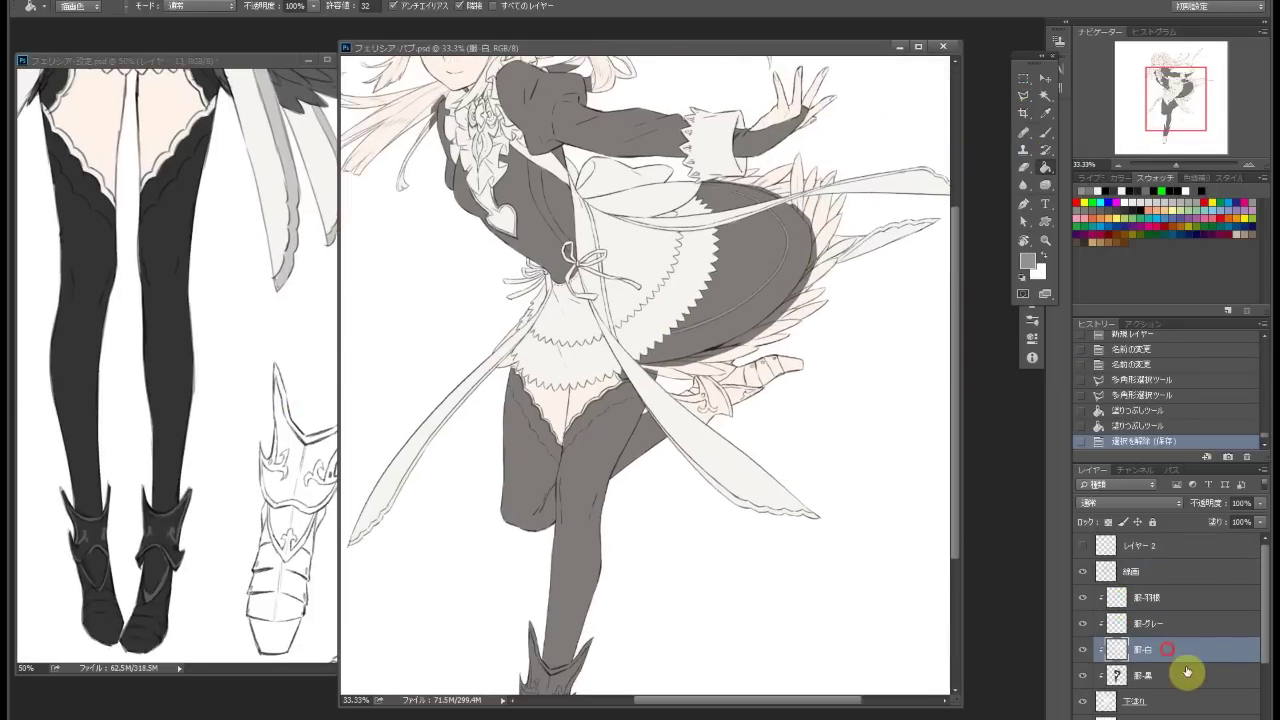
pyautogui.scroll(-3, 651, 500)
pyautogui.hotkey('alt', '[')
pyautogui.click(600, 420)
# Lasso the standing foot and the raised boot, fill them with near-black on 服-黒 and deselect
pyautogui.press('l')
pyautogui.click(540, 545)
pyautogui.click(605, 590)
pyautogui.doubleClick(495, 600)
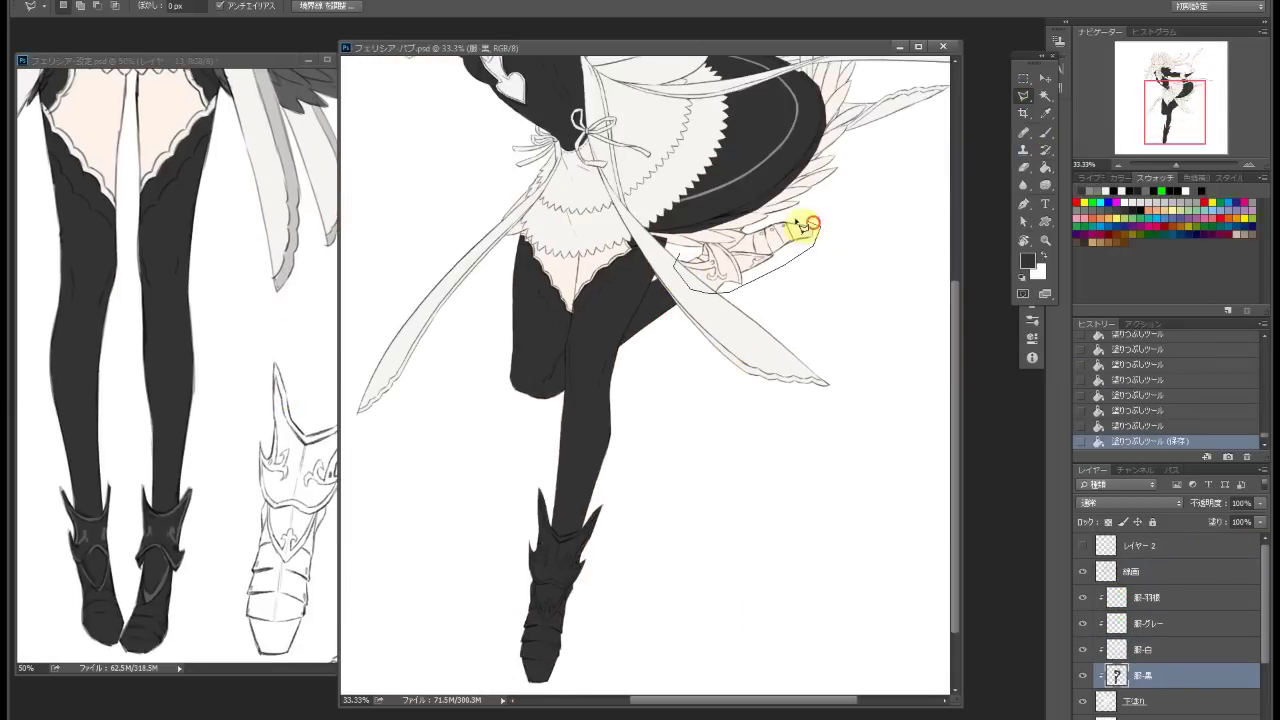
pyautogui.hotkey('alt', 'BackSpace')
pyautogui.hotkey('ctrl', 'd')
# Delete a lassoed area of stray fill near the raised boot and deselect
pyautogui.scroll(2, 667, 237)
pyautogui.click(650, 205)
pyautogui.press('Delete')
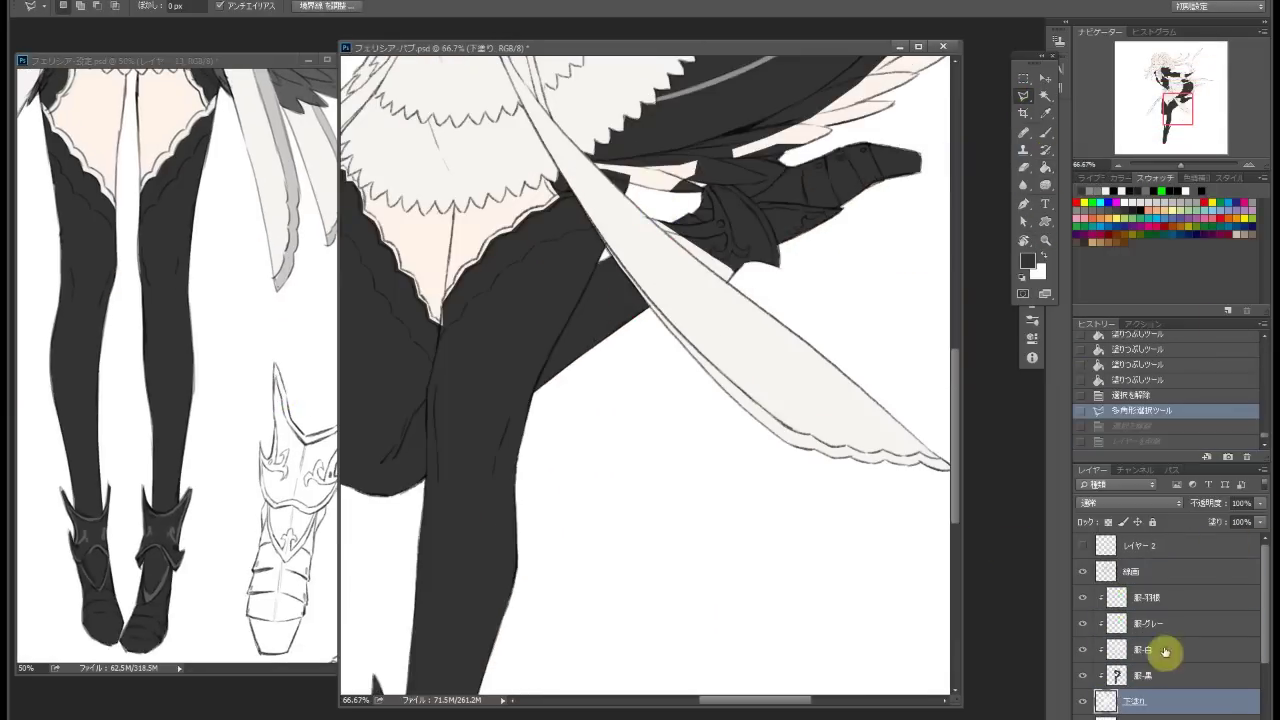
pyautogui.hotkey('alt', ']')
pyautogui.hotkey('ctrl', 'd')
# Lasso the narrow strip along the apron ribbon behind the waist bow on the 服-グレー layer
pyautogui.press('z')
pyautogui.scroll(-4, 760, 306)
pyautogui.scroll(3, 905, 522)
pyautogui.hotkey('alt', ']')
pyautogui.scroll(1, 720, 380)
pyautogui.press('l')
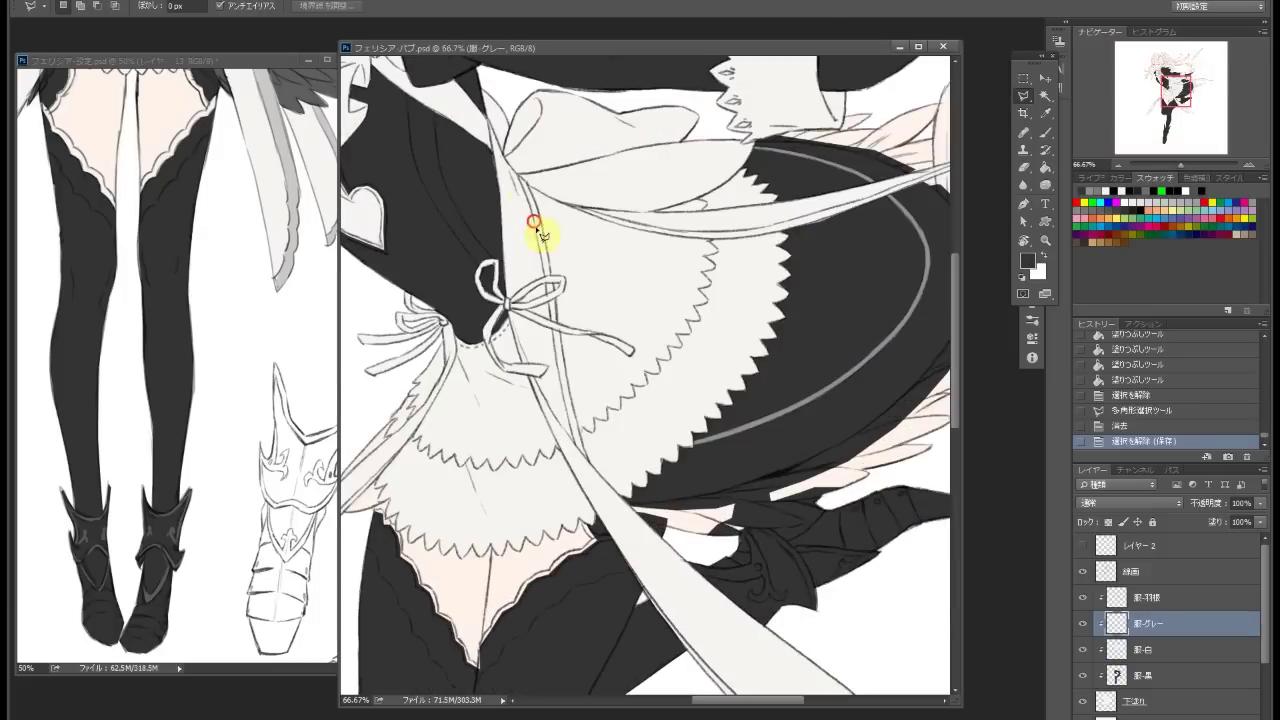
pyautogui.click(541, 220)
pyautogui.click(560, 294)
pyautogui.scroll(-1, 575, 350)
pyautogui.click(580, 428)
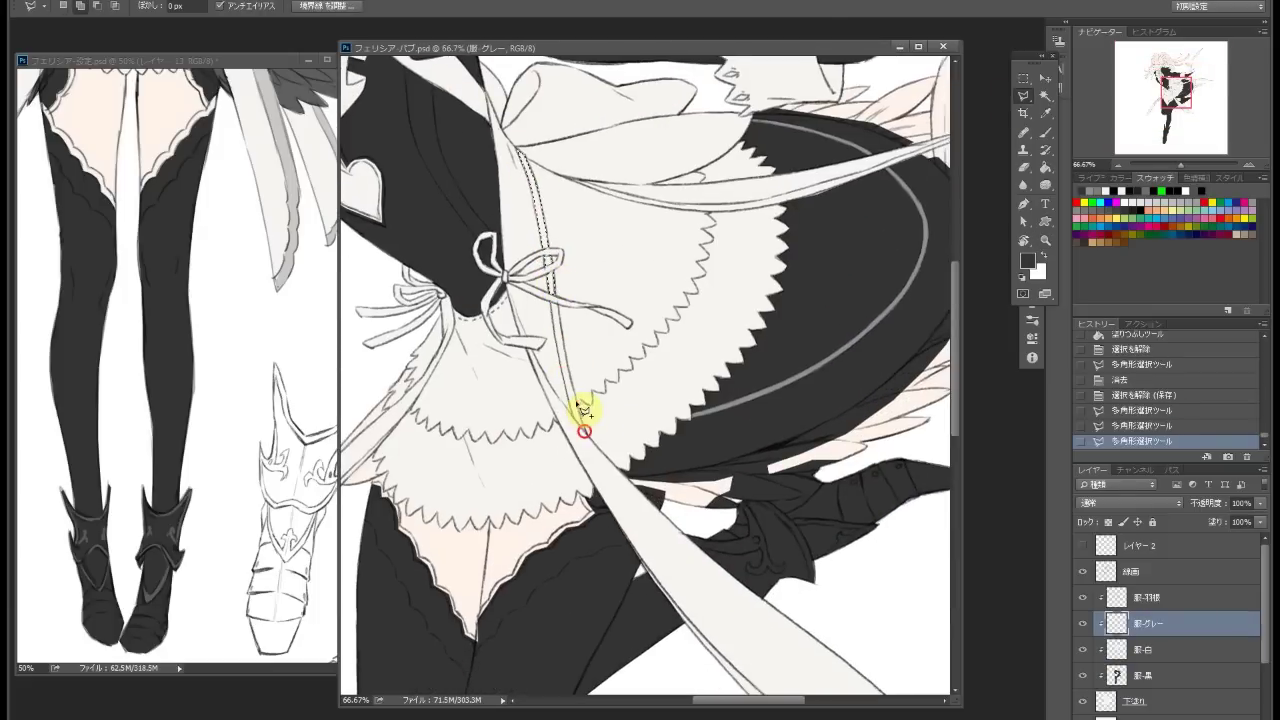
pyautogui.moveTo(585, 393); pyautogui.dragTo(531, 330)
# Add the scalloped underside of the long front ribbon to the selection
pyautogui.scroll(-1, 531, 330)
pyautogui.click(725, 572)
pyautogui.click(850, 590)
pyautogui.click(898, 580)
pyautogui.click(825, 551)
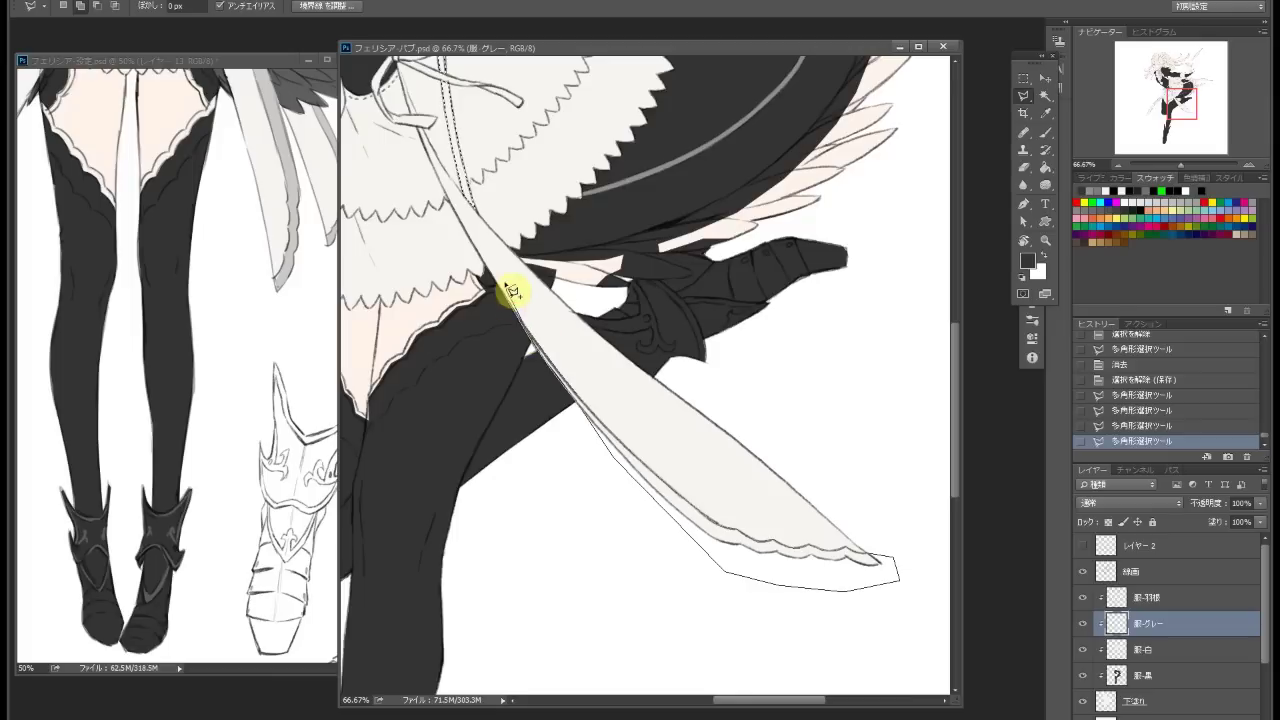
# Add the underside of the opposite long ribbon to the selection, fill the ribbon undersides with gray on 服-グレー and deselect
pyautogui.hscroll(-2, 735, 215)
pyautogui.click(456, 606)
pyautogui.click(408, 652)
pyautogui.click(380, 628)
pyautogui.click(428, 591)
pyautogui.click(651, 289)
pyautogui.doubleClick(720, 251)
pyautogui.press('g')
pyautogui.click(720, 251)
pyautogui.hotkey('ctrl', 'd')
pyautogui.scroll(3, 857, 209)
pyautogui.scroll(-1, 692, 470)
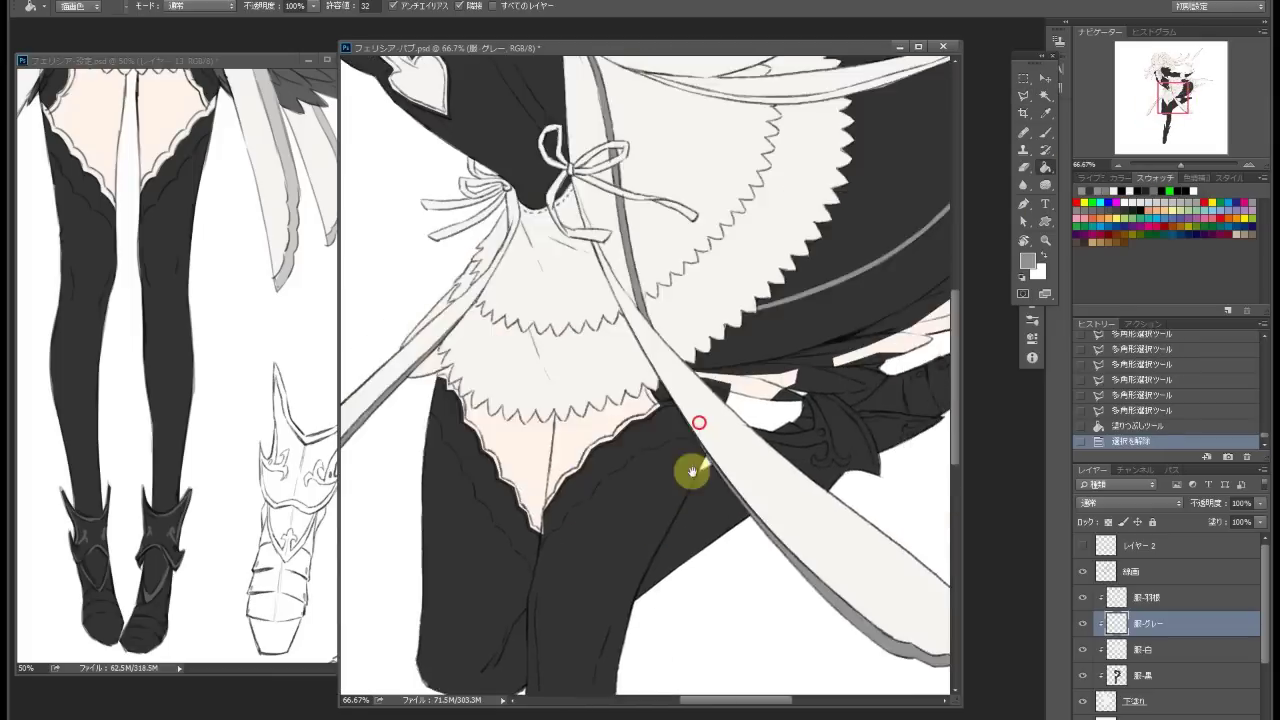
# Refill the ribbons' underside strips with a lighter gray and save the file
pyautogui.scroll(2, 692, 470)
pyautogui.click(623, 350)
pyautogui.click(569, 349)
pyautogui.hscroll(2, 749, 366)
pyautogui.click(627, 320)
pyautogui.hotkey('ctrl', 's')
# Lasso the raised boot's ornamental trim, fill it with gray on 服-グレー and deselect
pyautogui.press('l')
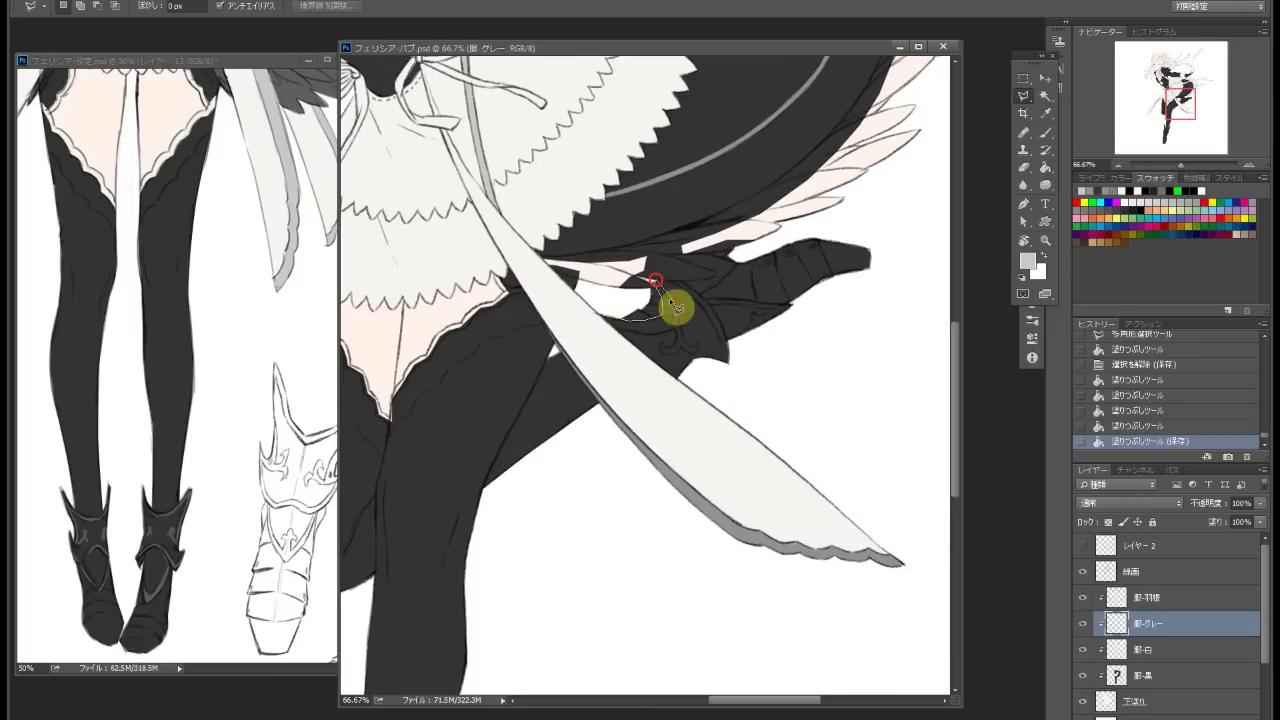
pyautogui.doubleClick(703, 347)
pyautogui.hotkey('ctrl', 'z')
pyautogui.click(636, 322)
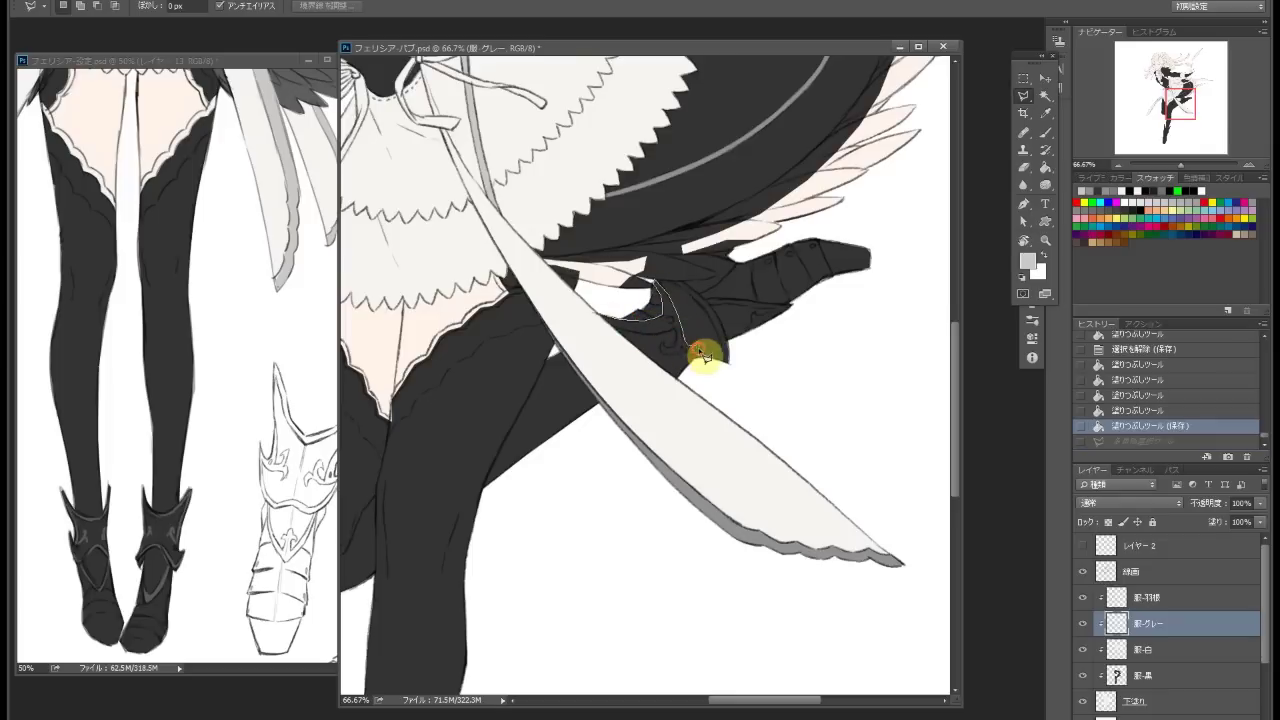
pyautogui.doubleClick(670, 340)
pyautogui.click(671, 337)
pyautogui.click(729, 351)
pyautogui.doubleClick(730, 304)
pyautogui.press('g')
pyautogui.click(740, 300)
pyautogui.hotkey('ctrl', 'd')
# Erase the excess gray around the raised boot's trim and save the file
pyautogui.press('e')
pyautogui.moveTo(771, 277)
pyautogui.mouseDown()
pyautogui.moveTo(691, 337)
pyautogui.moveTo(751, 236)
pyautogui.moveTo(706, 264)
pyautogui.mouseUp()
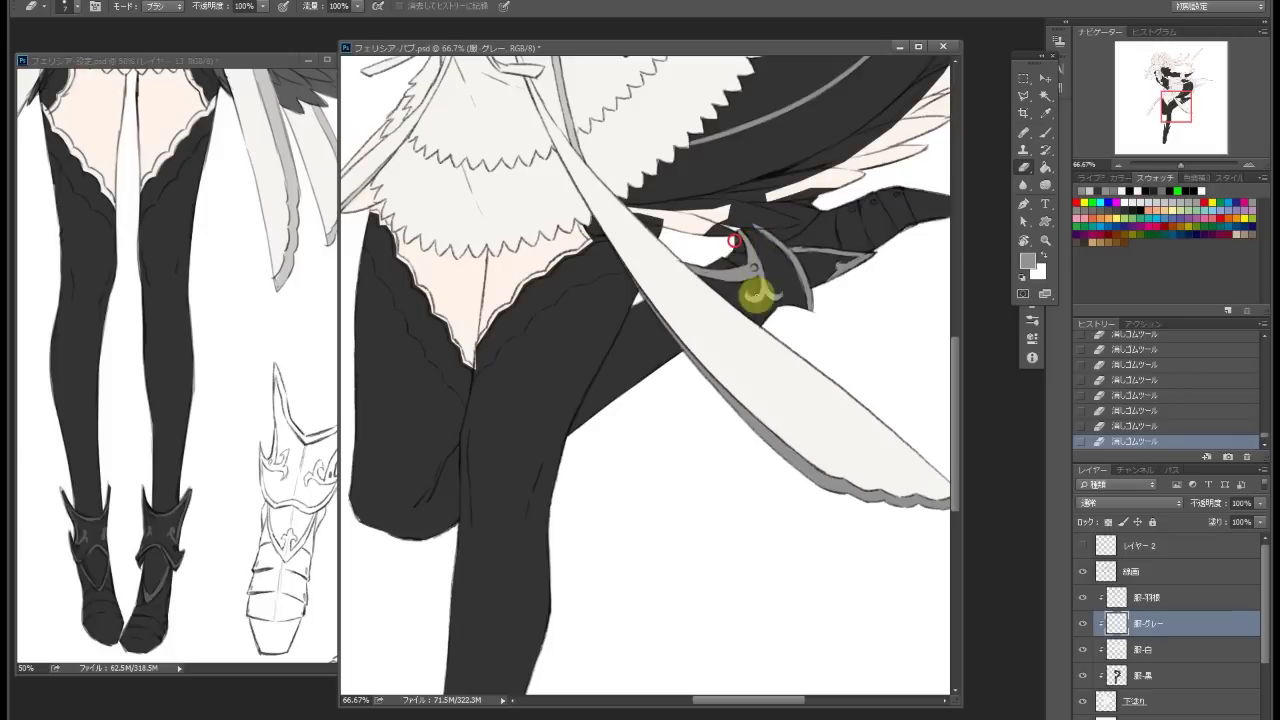
pyautogui.hotkey('ctrl', 's')
# Free-transform a lassoed part of the standing boot's ornament lines on the 線画 layer and deselect
pyautogui.press('l')
pyautogui.scroll(-5, 528, 245)
pyautogui.moveTo(529, 266)
pyautogui.mouseDown()
pyautogui.moveTo(579, 296)
pyautogui.moveTo(617, 267)
pyautogui.mouseUp()
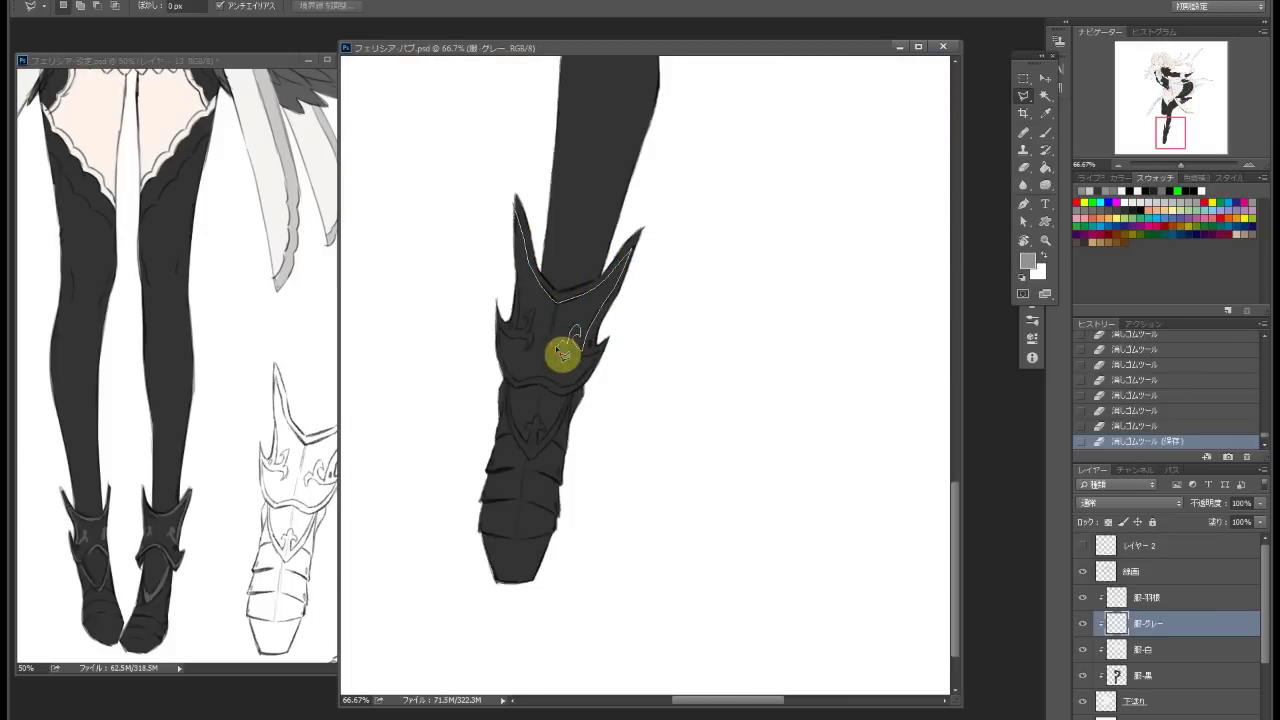
pyautogui.moveTo(583, 336)
pyautogui.mouseDown()
pyautogui.moveTo(560, 300)
pyautogui.moveTo(713, 329)
pyautogui.mouseUp()
pyautogui.hotkey('alt', ']')
pyautogui.hotkey('alt', ']')
pyautogui.hotkey('ctrl', 't')
pyautogui.press('Return')
pyautogui.hotkey('ctrl', 'd')
# Lasso the edge trim and flame-shaped ornaments of the standing boot's ankle guard
pyautogui.hotkey('ctrl', '1')
pyautogui.click(620, 180)
pyautogui.click(679, 305)
pyautogui.click(790, 230)
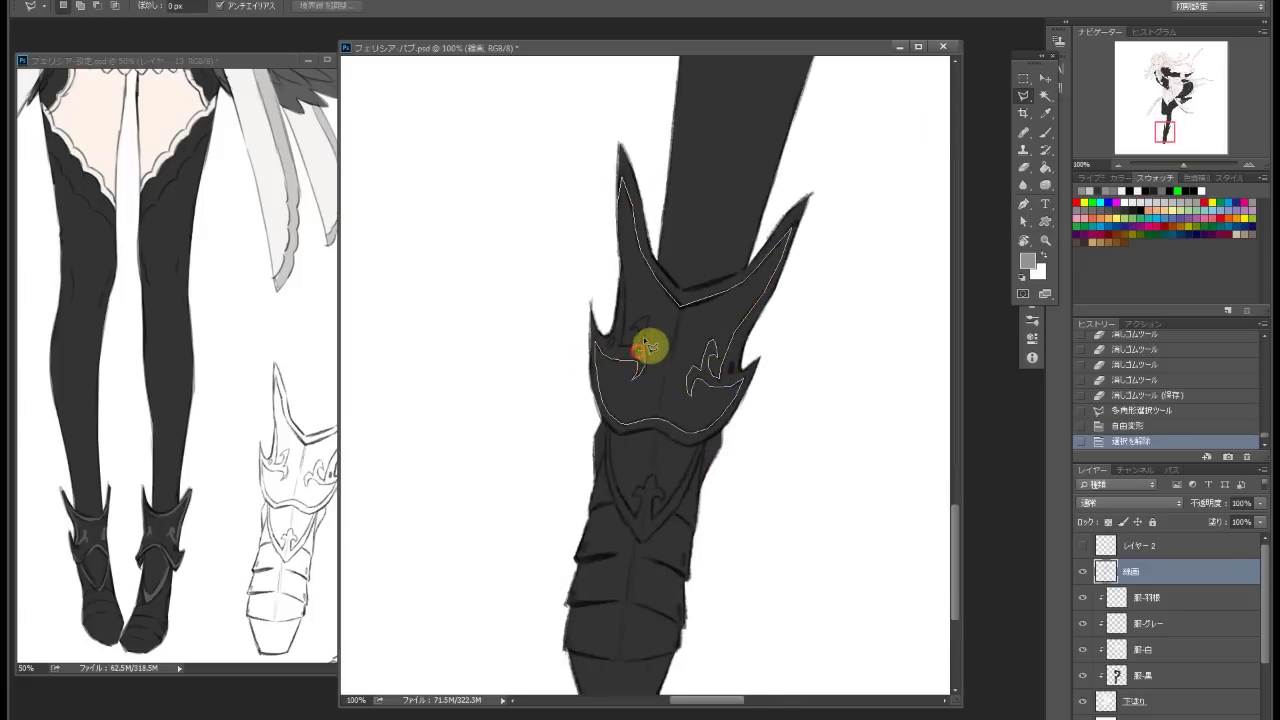
pyautogui.click(595, 410)
pyautogui.click(666, 437)
pyautogui.click(745, 420)
pyautogui.click(763, 249)
pyautogui.click(690, 305)
pyautogui.doubleClick(629, 126)
# Add the pointed trim and small ornament on the standing boot's instep to the selection
pyautogui.scroll(-3, 640, 300)
pyautogui.click(620, 295)
pyautogui.click(657, 418)
pyautogui.click(722, 310)
pyautogui.click(677, 377)
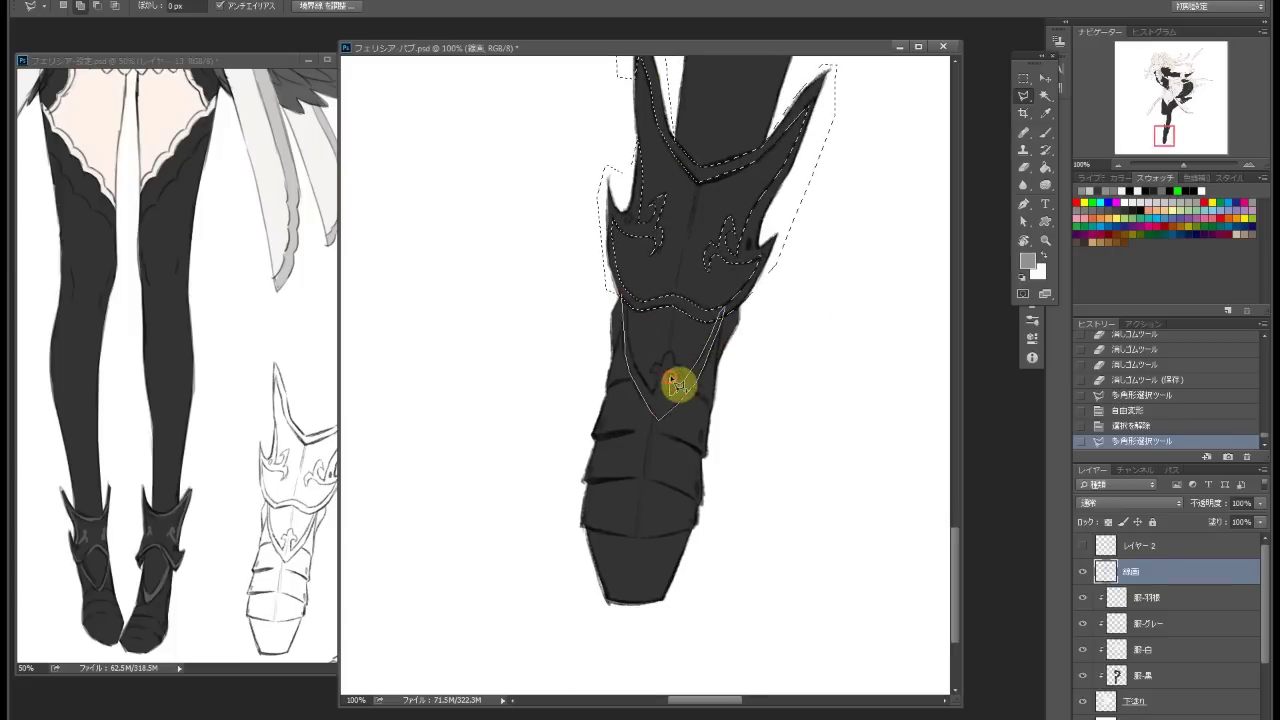
# Fill the selected boot trim with gray on 服-グレー and erase the excess around the ornaments
pyautogui.click(700, 314)
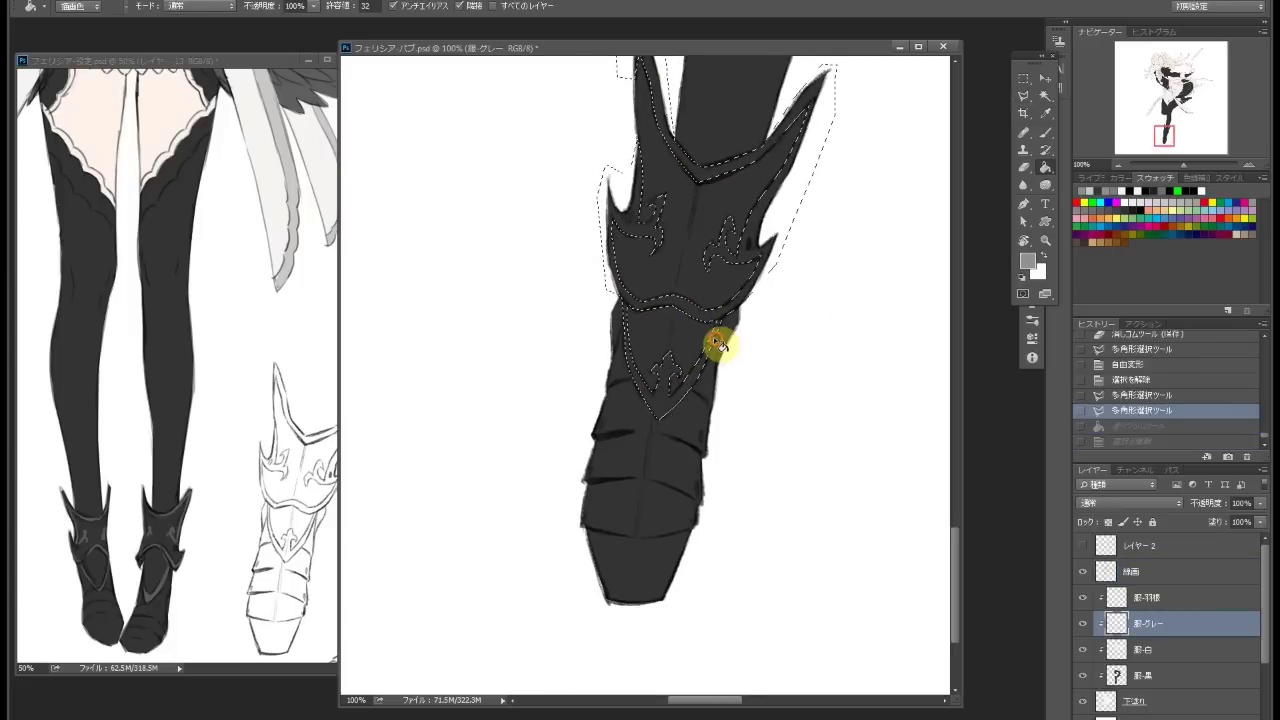
pyautogui.press('e')
pyautogui.moveTo(717, 251)
pyautogui.mouseDown()
pyautogui.moveTo(664, 193)
pyautogui.moveTo(624, 269)
pyautogui.mouseUp()
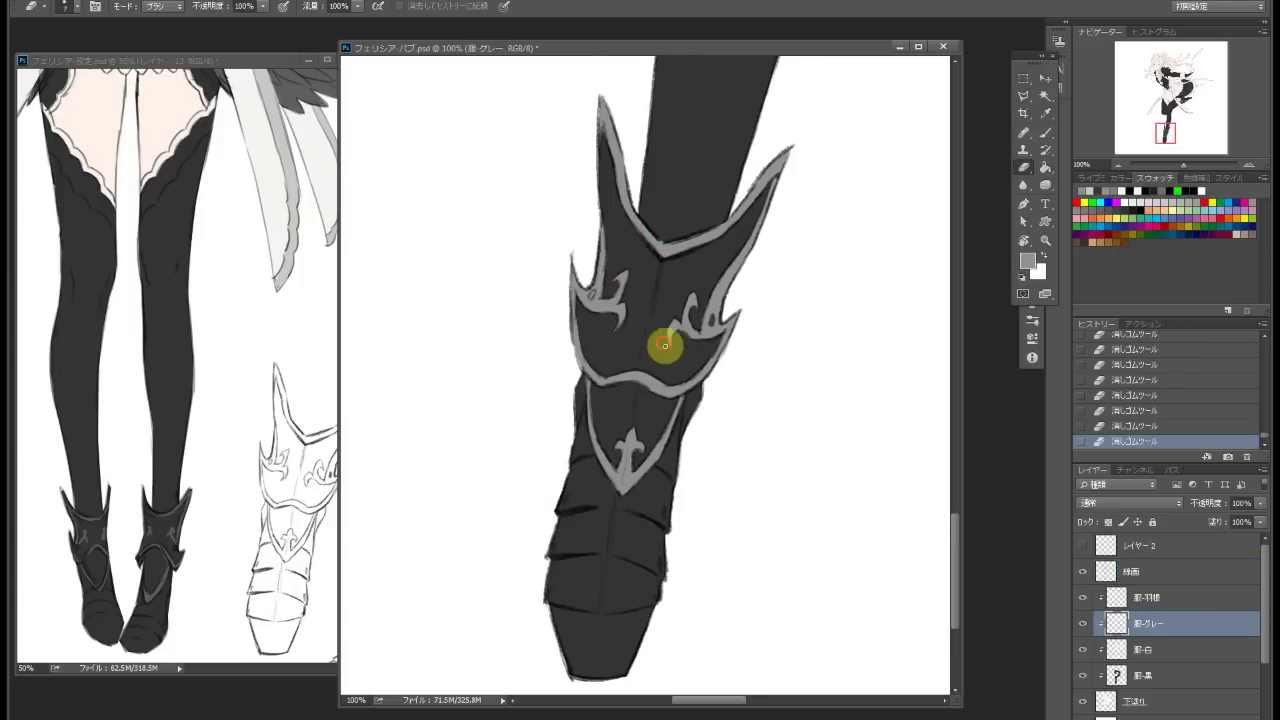
# On the 服-白 layer, lasso the narrow scalloped lace trim along the upper edges of both black stockings
pyautogui.scroll(10, 780, 320)
pyautogui.click(1140, 649)
pyautogui.click(1045, 132)
pyautogui.press('l')
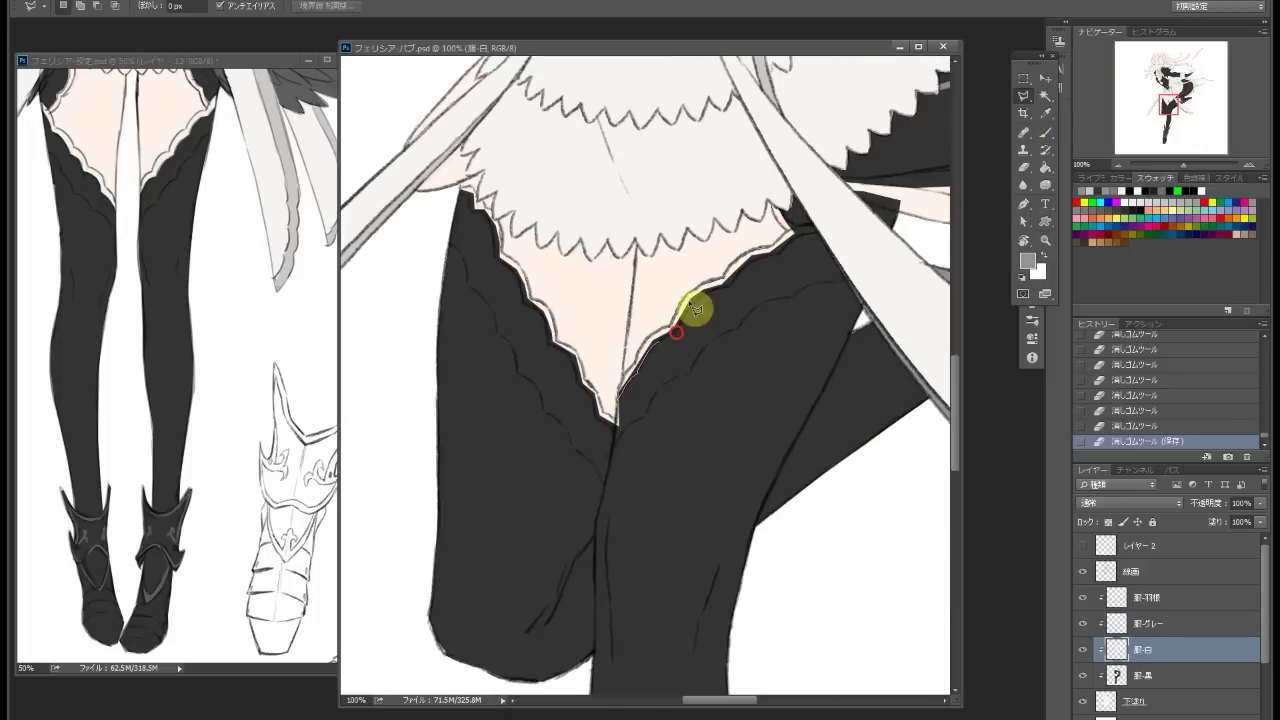
pyautogui.click(478, 225)
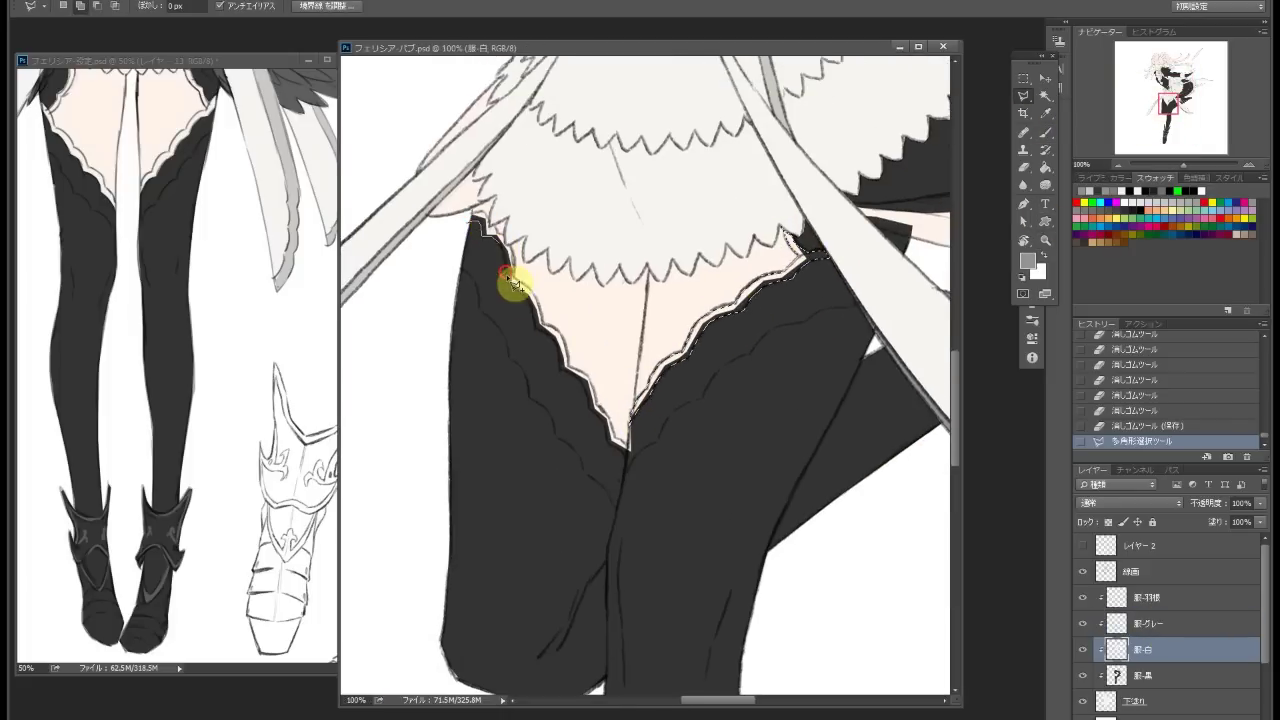
pyautogui.click(601, 408)
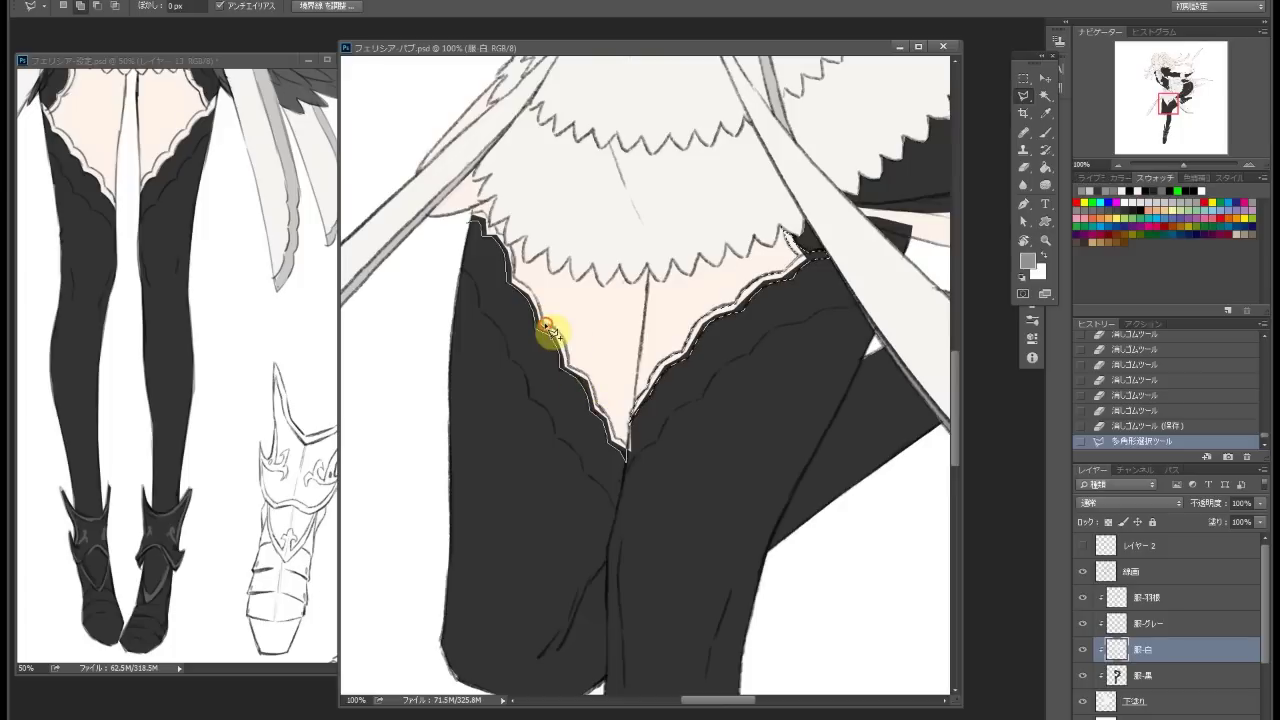
# Clean up the scalloped lace trim along the stocking tops on the 服-白 layer
pyautogui.click(1024, 167)
pyautogui.moveTo(566, 371)
pyautogui.mouseDown()
pyautogui.moveTo(590, 413)
pyautogui.moveTo(741, 312)
pyautogui.mouseUp()
pyautogui.moveTo(500, 264); pyautogui.dragTo(788, 208)
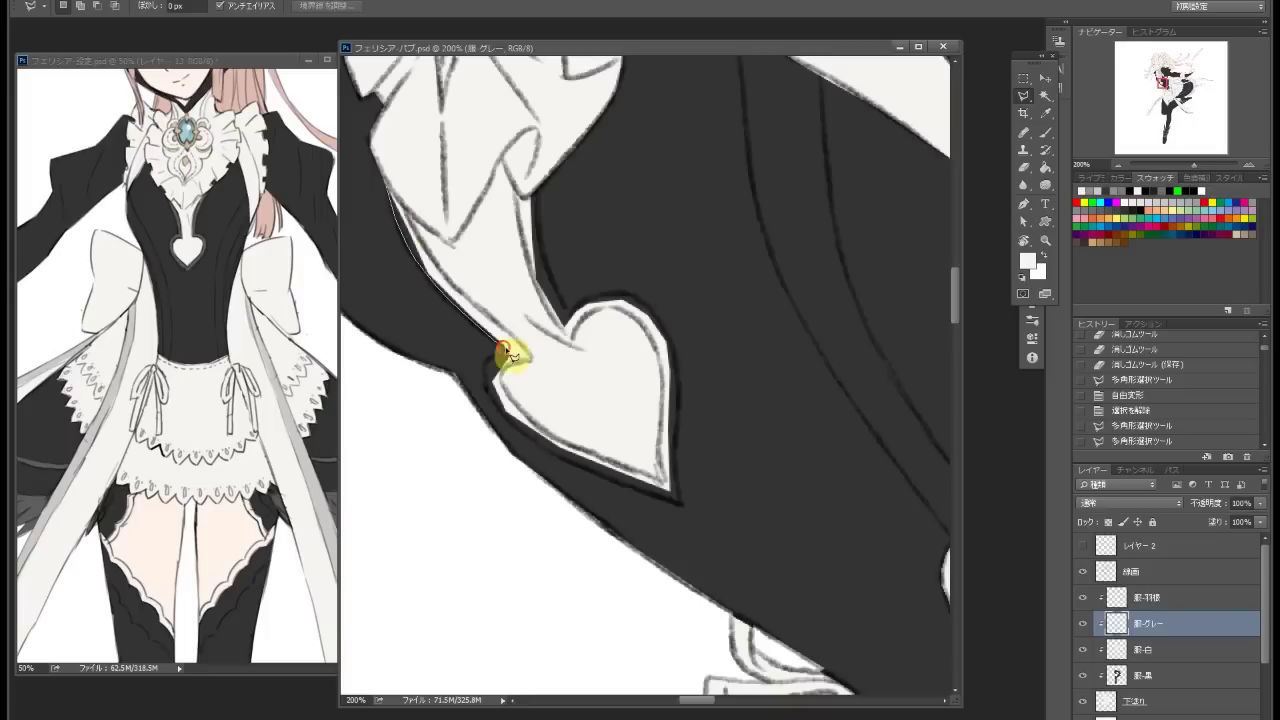
# Outline the border around the bodice's heart ornament with a polygonal selection on the 服-グレー layer
pyautogui.click(489, 368)
pyautogui.click(601, 476)
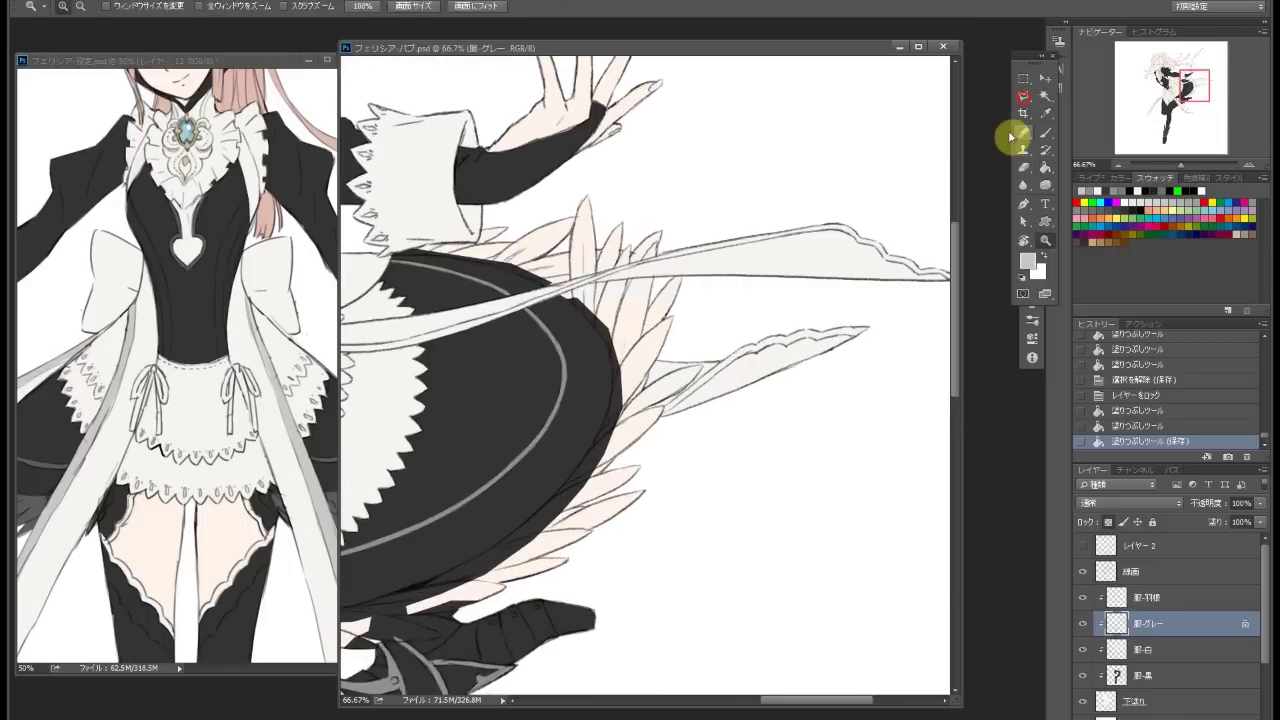
# Unlock the 服-グレー layer and select the scalloped edge of the lower trailing ribbon with the Polygonal Lasso
pyautogui.press('l')
pyautogui.press('/')
pyautogui.doubleClick(675, 410)
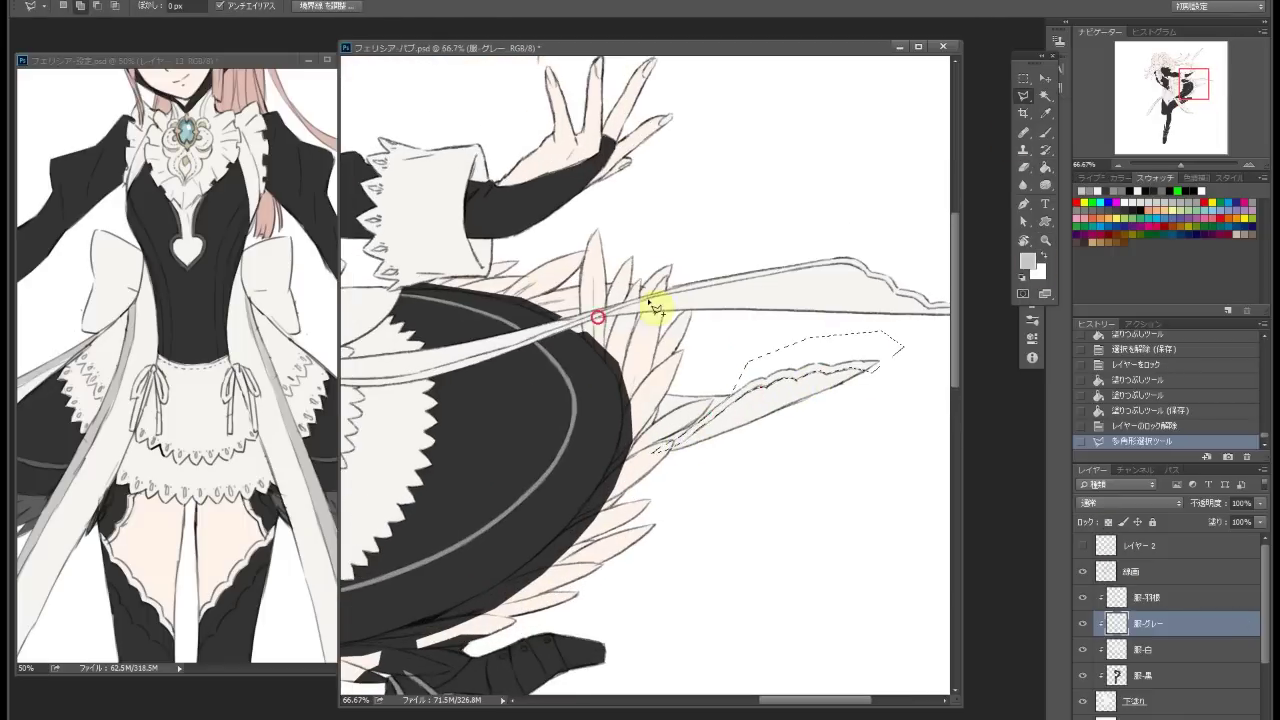
# Add the upper trailing ribbon's edge strip to the selection, fill the selected ribbon edges with light grey, and deselect
pyautogui.click(943, 312)
pyautogui.click(930, 298)
pyautogui.click(895, 287)
pyautogui.click(735, 236)
pyautogui.click(680, 240)
pyautogui.click(424, 336)
pyautogui.click(621, 373)
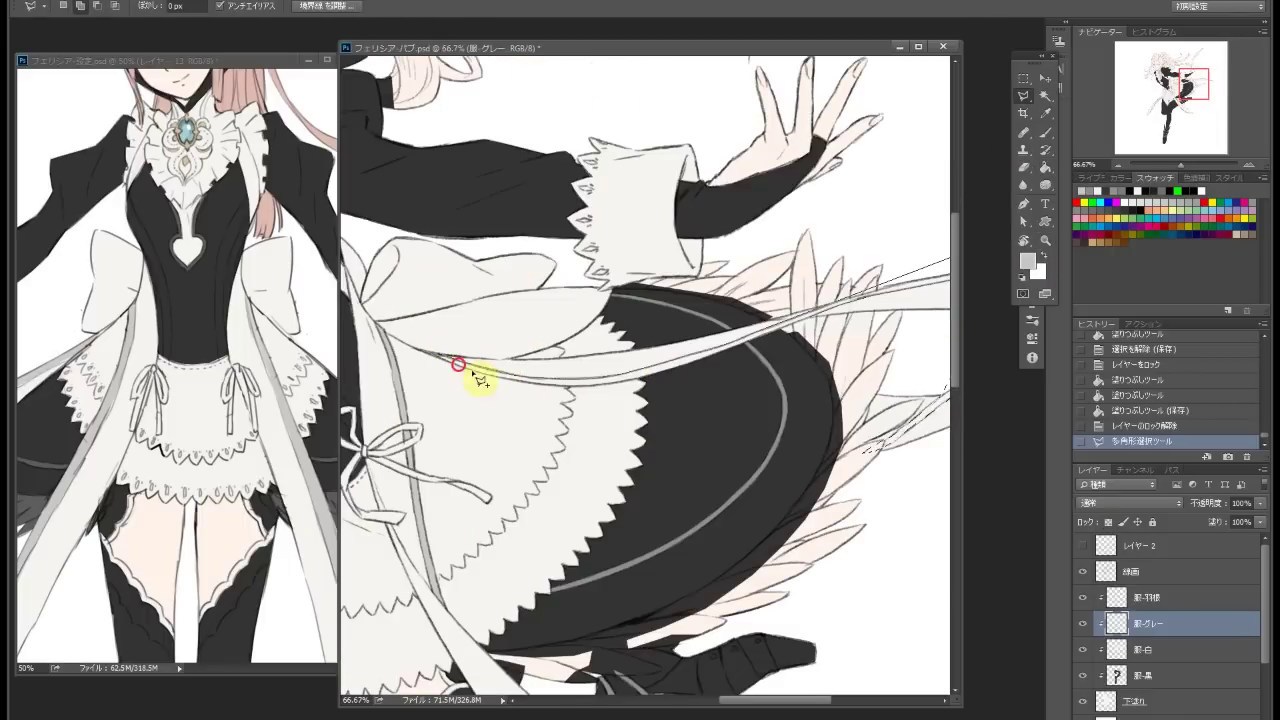
pyautogui.click(757, 349)
pyautogui.doubleClick(871, 309)
pyautogui.hotkey('ctrl', 'd')
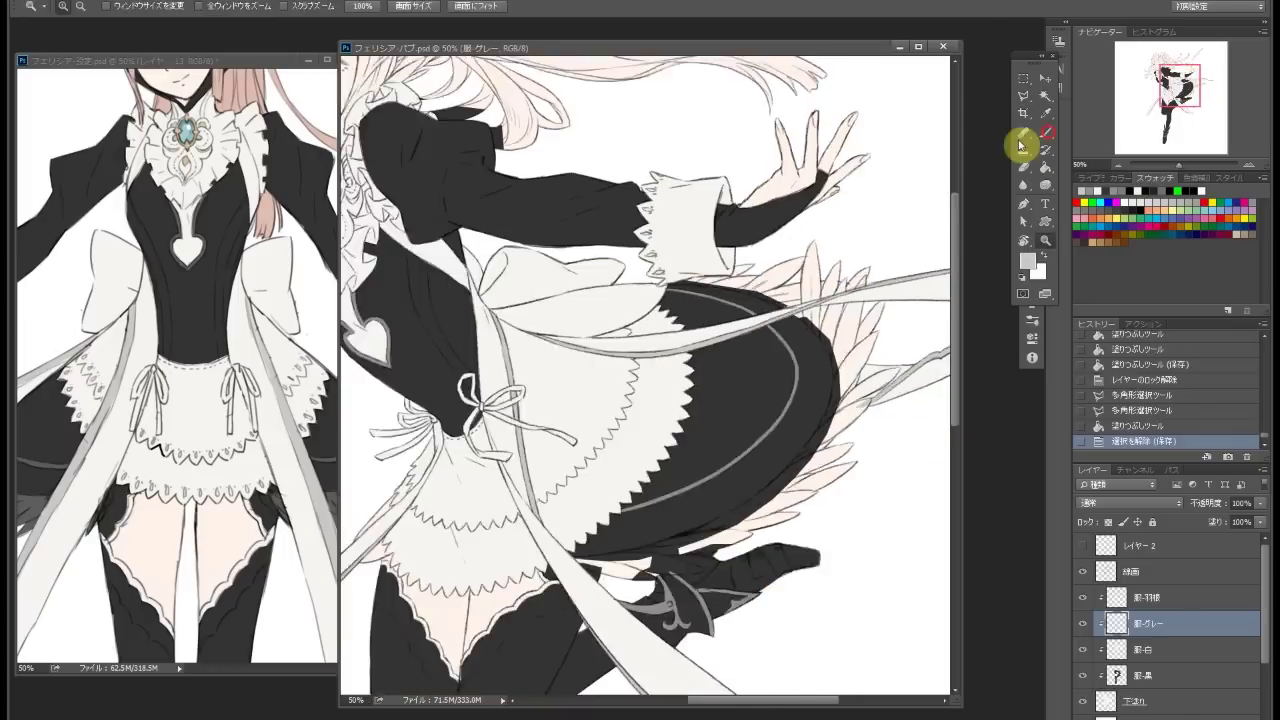
# Touch up the black clothing beside the cuff with the brush on the 服-黒 layer
pyautogui.click(1046, 131)
pyautogui.click(1150, 675)
pyautogui.click(763, 203)
pyautogui.scroll(3, 714, 323)
pyautogui.scroll(-3, 694, 286)
# Trace a polygonal selection around the feathers fringing the skirt, working on the 服-羽根 layer
pyautogui.hotkey('alt', ']')
pyautogui.hotkey('alt', ']')
pyautogui.hotkey('alt', ']')
pyautogui.scroll(5, 703, 386)
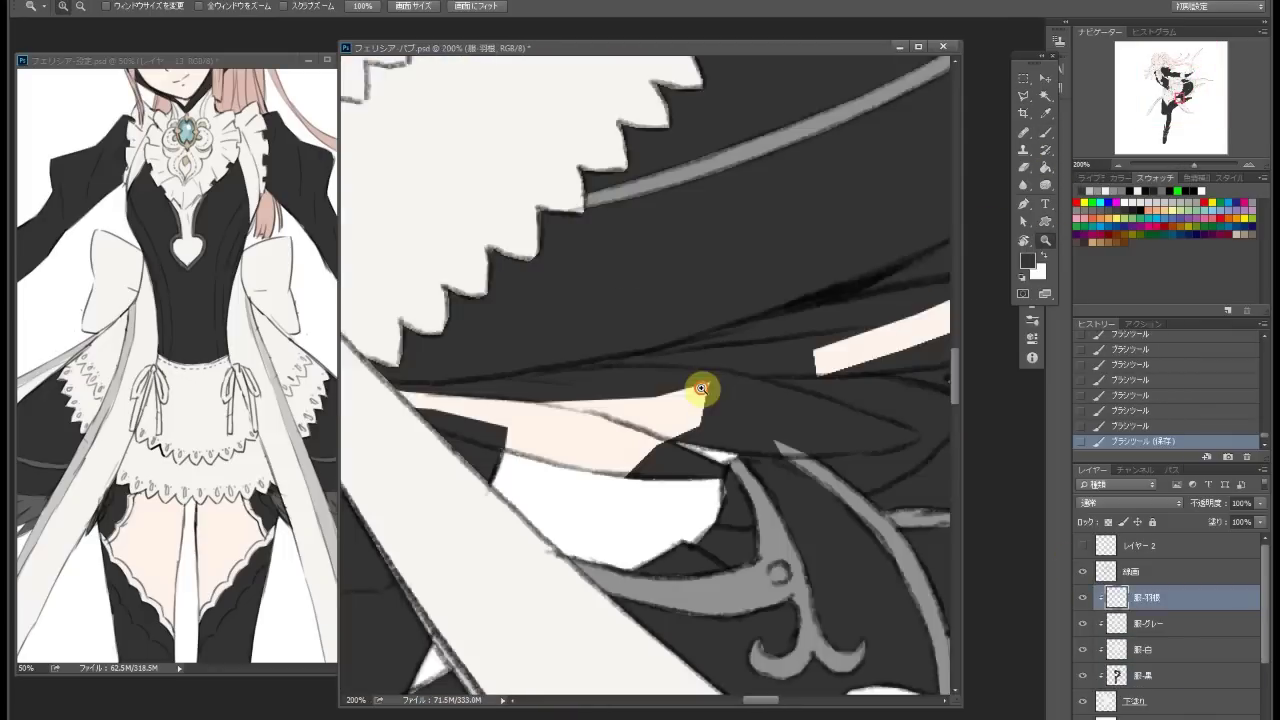
pyautogui.press('l')
pyautogui.click(726, 434)
pyautogui.click(823, 294)
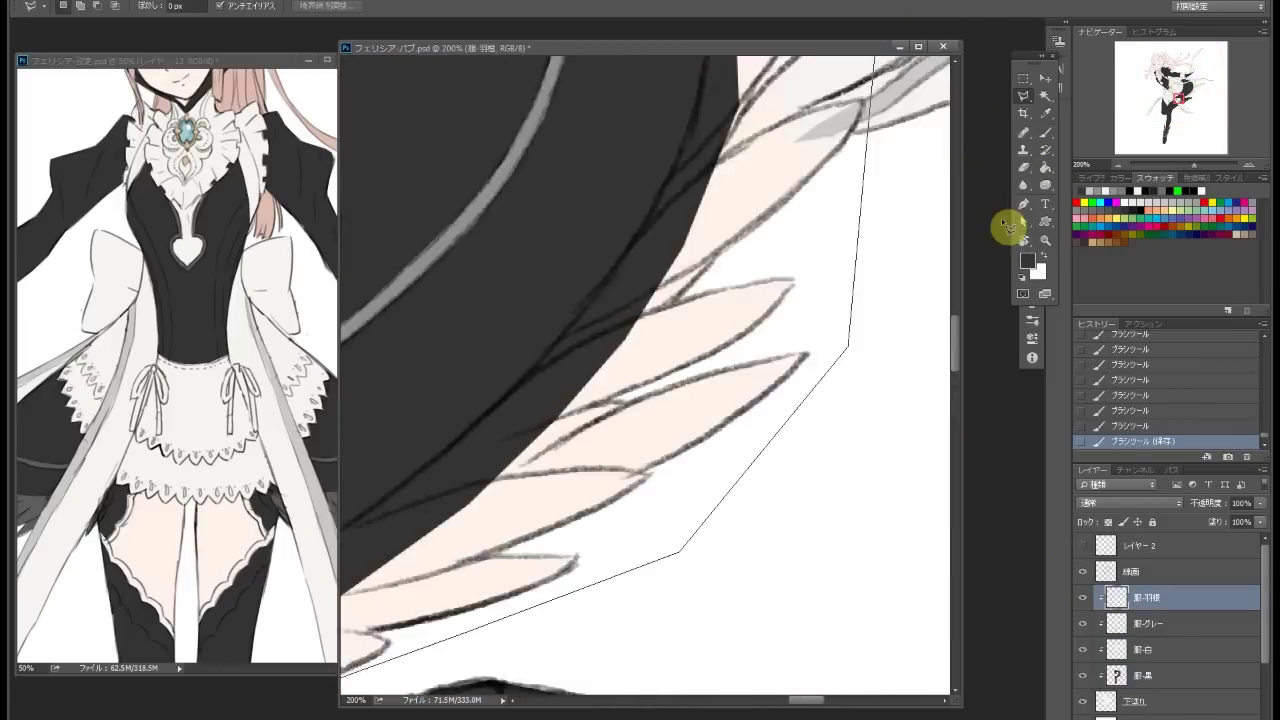
pyautogui.click(737, 212)
pyautogui.scroll(5, 641, 158)
pyautogui.click(577, 121)
pyautogui.click(463, 623)
pyautogui.scroll(3, 480, 420)
pyautogui.click(503, 309)
pyautogui.scroll(3, 600, 390)
pyautogui.click(723, 383)
pyautogui.scroll(3, 540, 540)
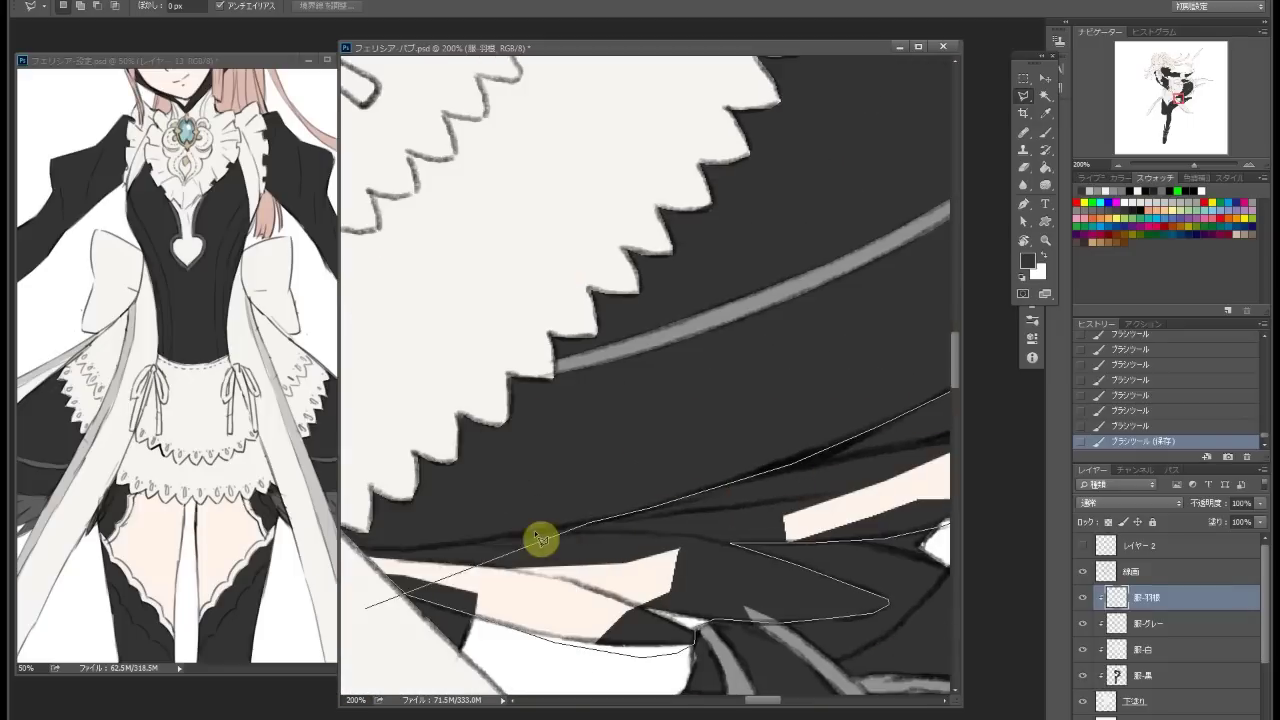
# Close the selection around the skirt's feather fringe, fill it with dark grey, and deselect
pyautogui.scroll(8, 903, 289)
pyautogui.click(544, 270)
pyautogui.hscroll(3, 640, 330)
pyautogui.press('g')
pyautogui.click(820, 297)
pyautogui.hotkey('ctrl', 'd')
# Brush over the skirt edge just beneath the trailing ribbon on the 服-黒 layer to tidy the fill
pyautogui.press('b')
pyautogui.moveTo(851, 394); pyautogui.dragTo(826, 424)
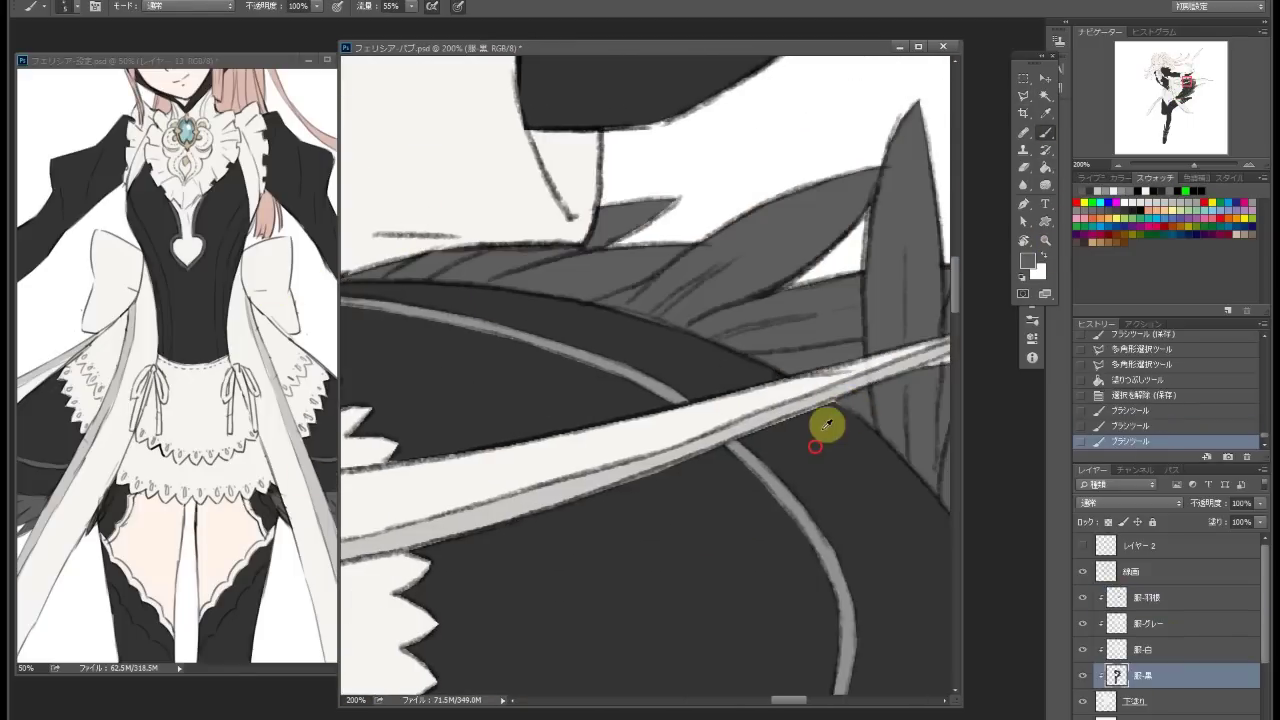
pyautogui.hotkey('ctrl', '-')
pyautogui.click(1045, 241)
pyautogui.keyDown('alt'); pyautogui.click(790, 440); pyautogui.keyUp('alt')
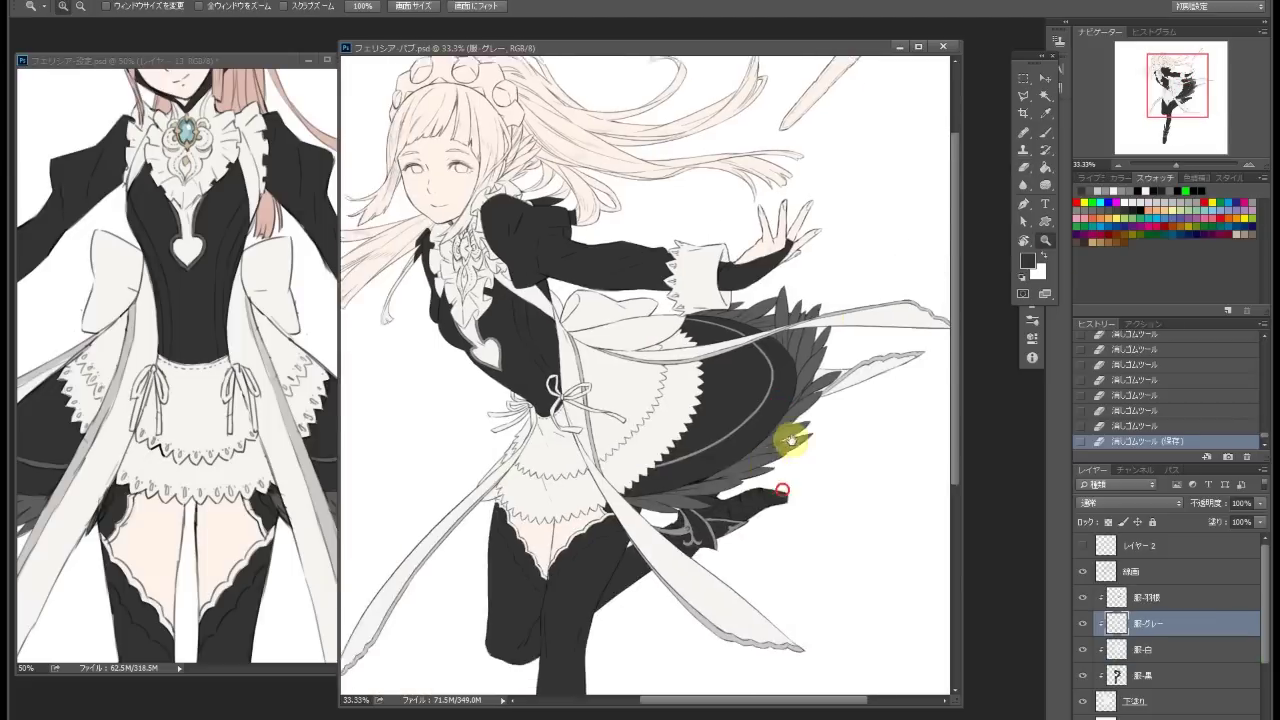
pyautogui.click(790, 440)
# Create a new clipped layer named 髪の毛 directly above the 服-羽根 layer
pyautogui.click(1140, 597)
pyautogui.hotkey('ctrl', '-')
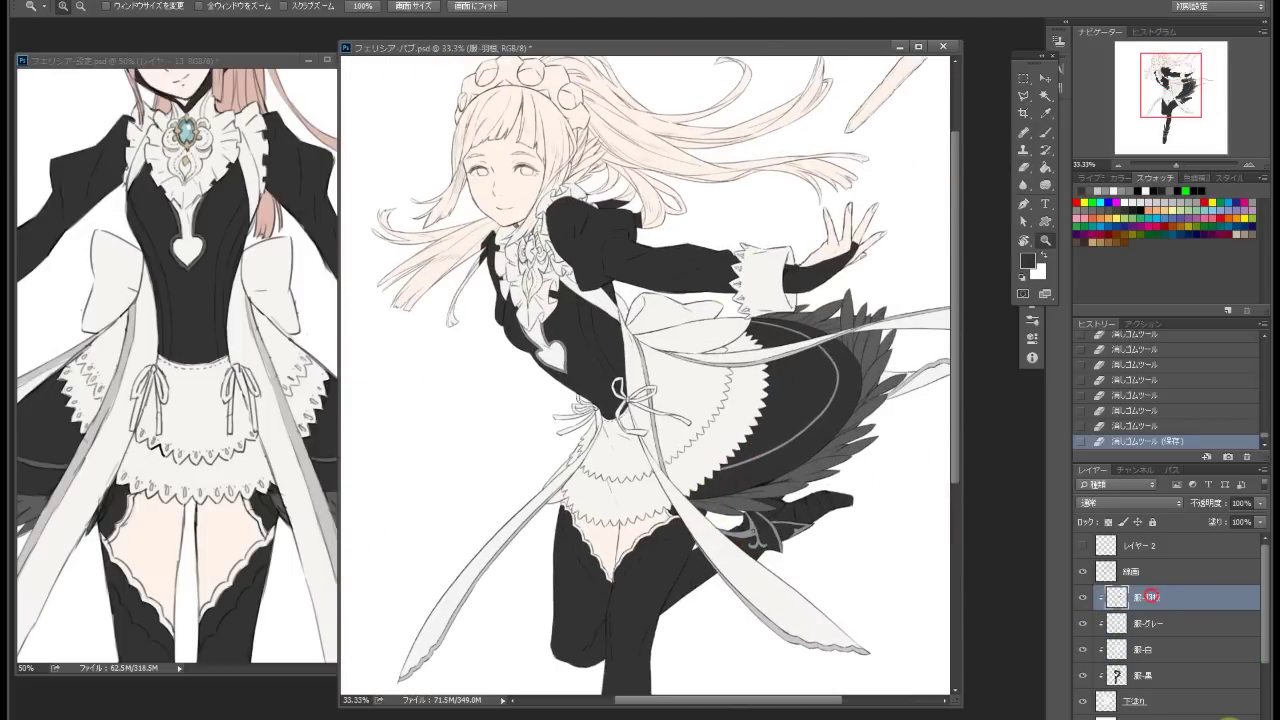
pyautogui.hotkey('ctrl', 'shift', 'alt', 'n')
pyautogui.click(514, 171)
# Select the loose hair strands beside and below the face with the Polygonal Lasso
pyautogui.press('l')
pyautogui.click(437, 288)
pyautogui.click(367, 400)
pyautogui.click(390, 548)
pyautogui.click(480, 595)
pyautogui.click(590, 578)
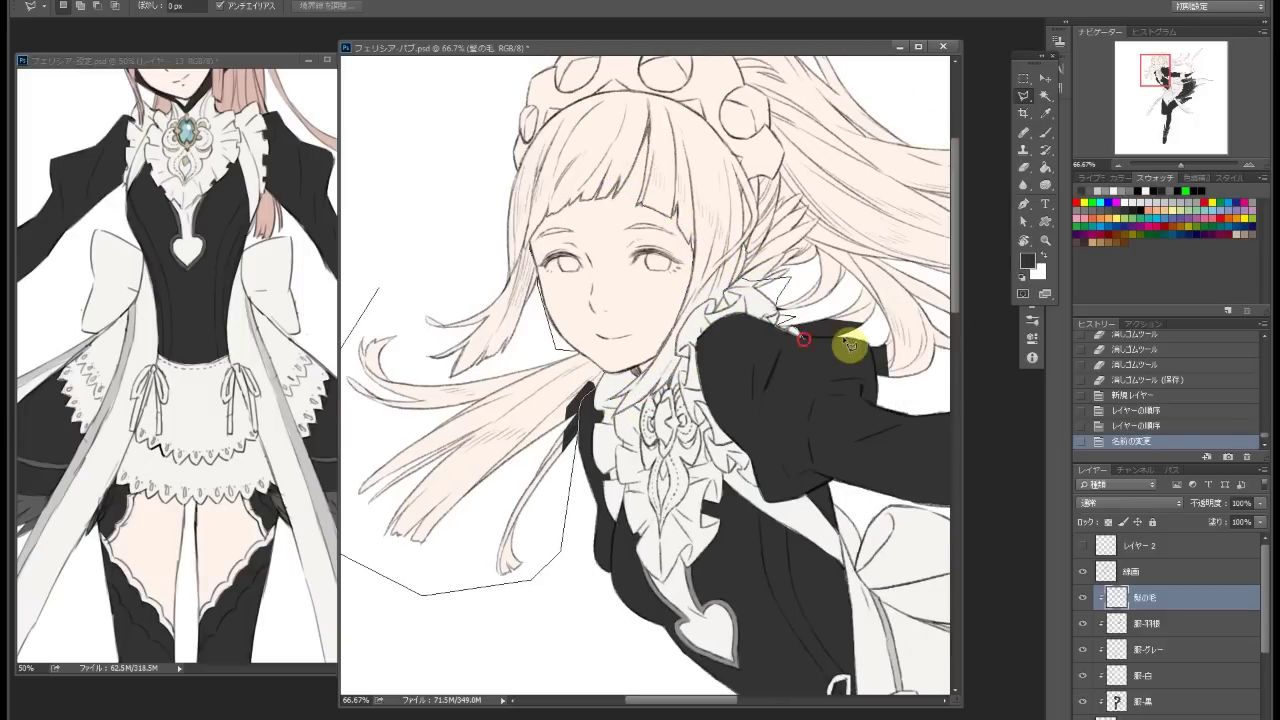
pyautogui.doubleClick(771, 366)
# Add the bangs, the top of the head and the long hair flowing behind her to the selection
pyautogui.click(537, 245)
pyautogui.click(586, 204)
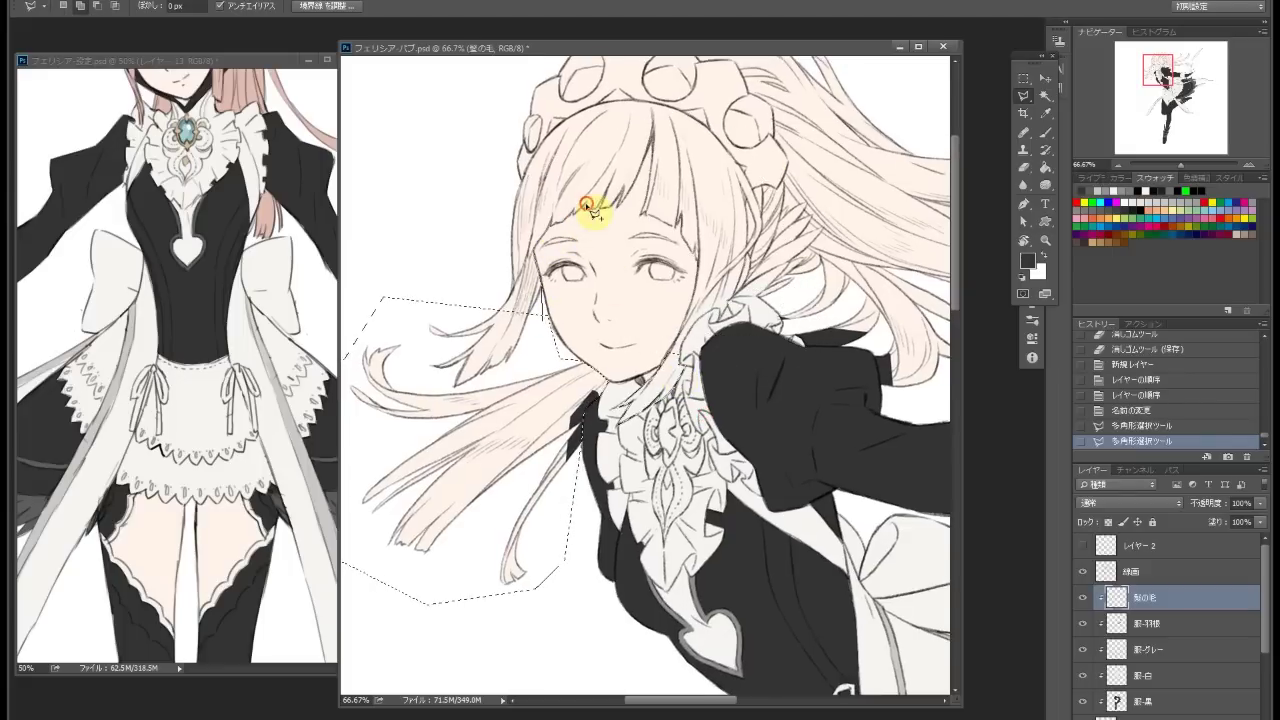
pyautogui.click(894, 429)
pyautogui.click(596, 543)
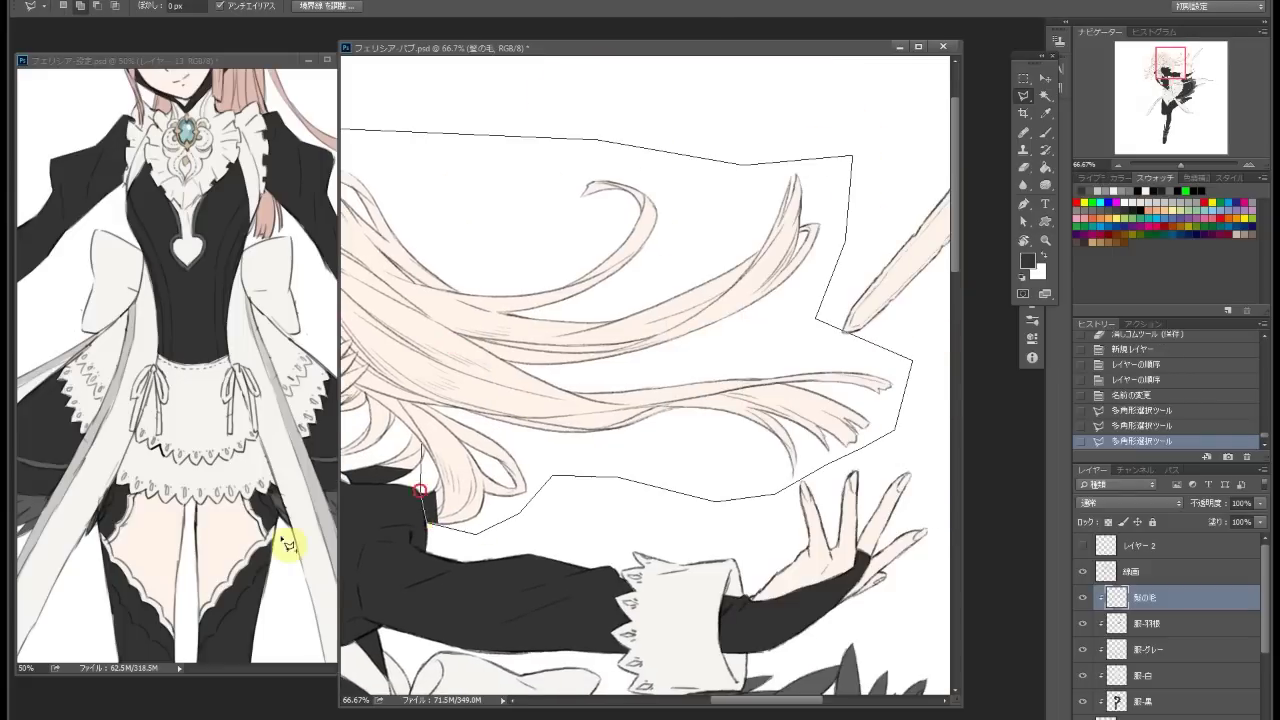
pyautogui.click(680, 485)
pyautogui.click(517, 447)
pyautogui.click(451, 334)
# Fill the selected hair with pink on the 髪の毛 layer and deselect
pyautogui.click(1045, 167)
pyautogui.click(520, 250)
pyautogui.hotkey('ctrl', 'd')
pyautogui.hotkey('ctrl', '1')
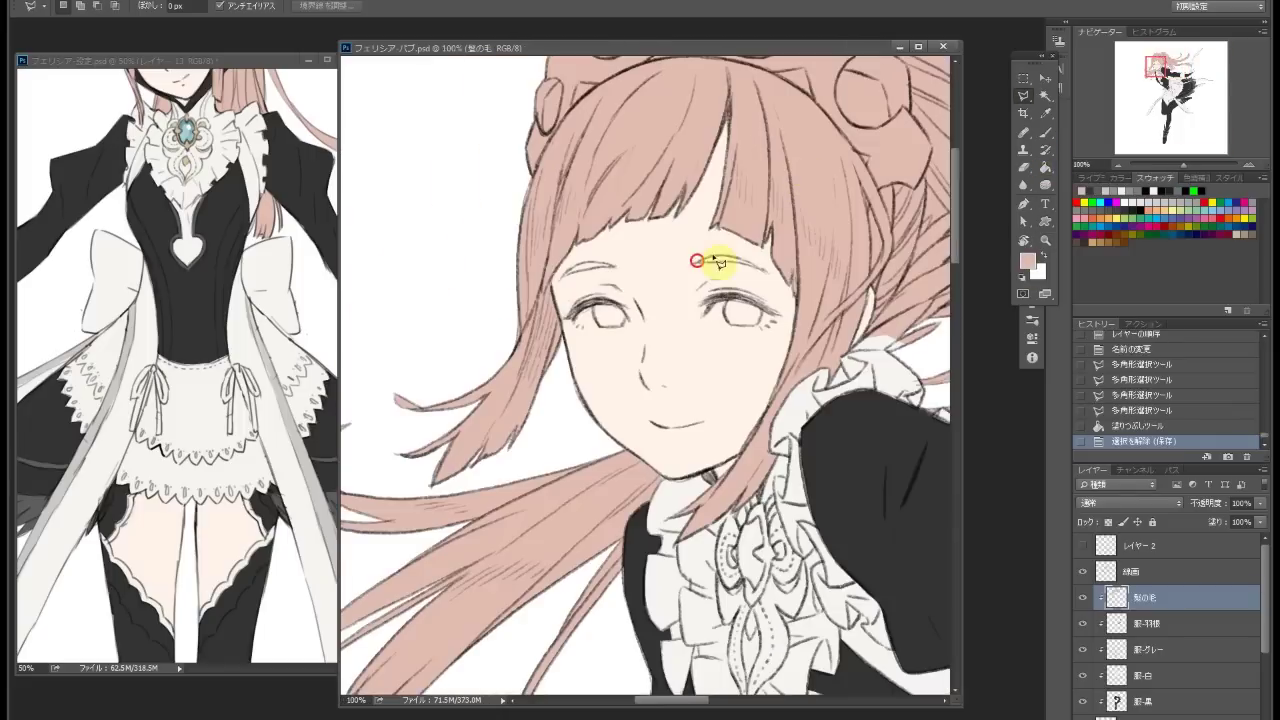
# Fill both selected eyebrows with the pink hair colour
pyautogui.press('z')
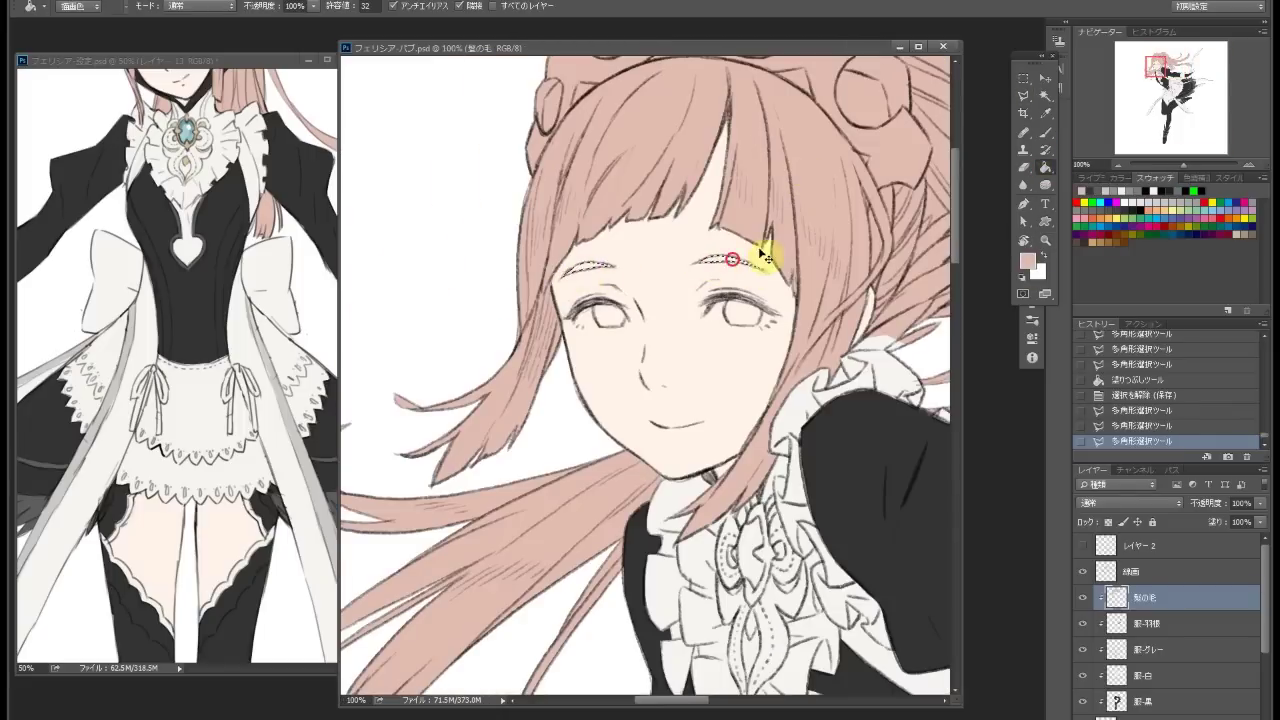
pyautogui.moveTo(766, 251); pyautogui.dragTo(582, 235)
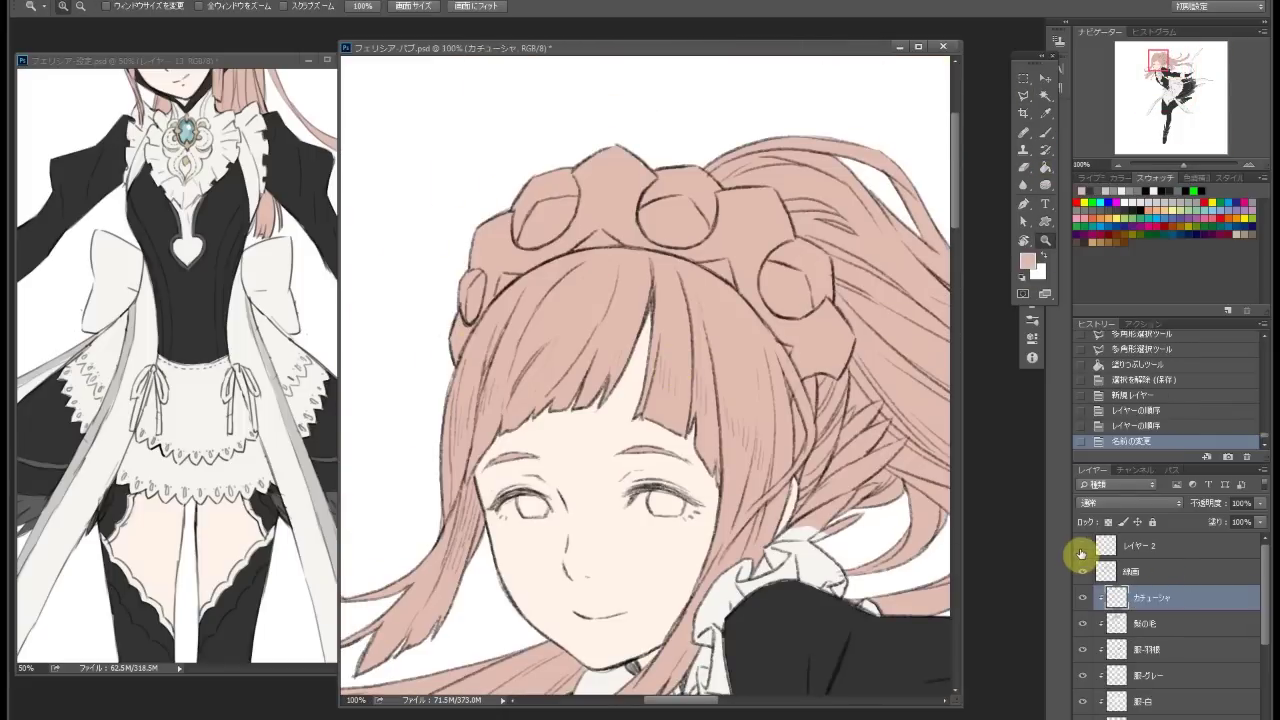
# Select the frilled headdress on the カチューシャ layer, fill it with white, and deselect
pyautogui.press('l')
pyautogui.click(526, 271)
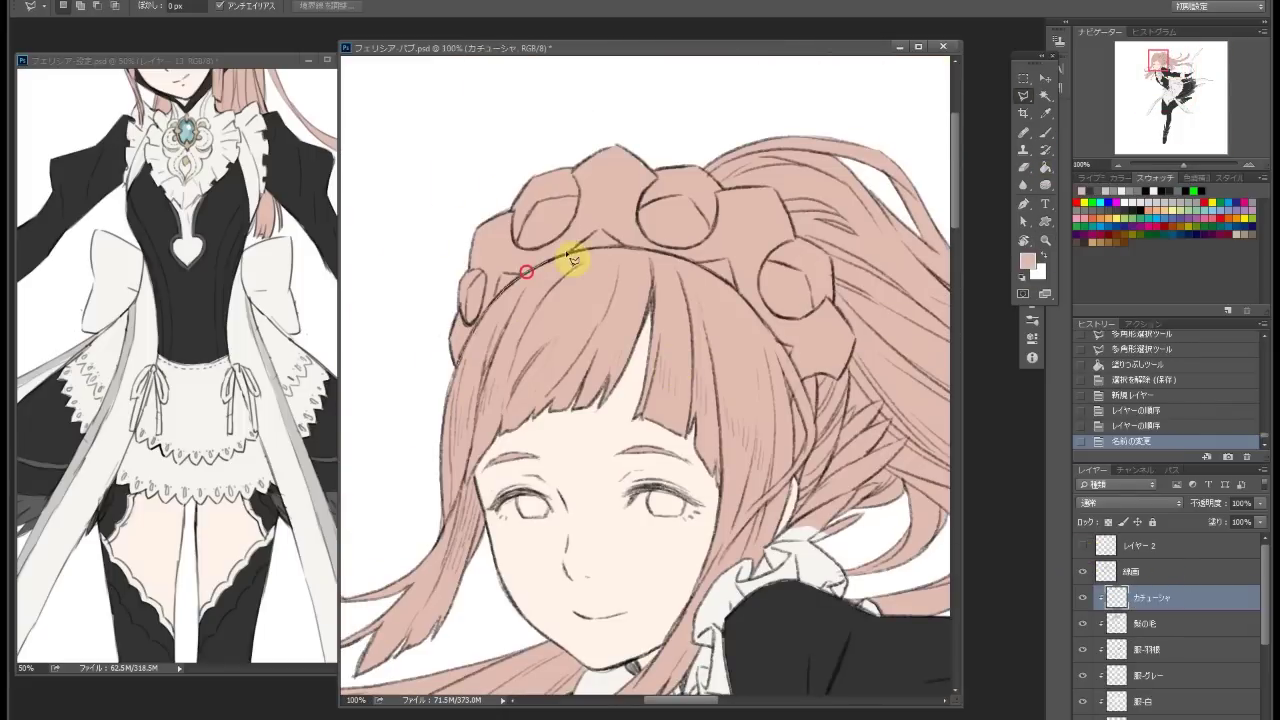
pyautogui.click(716, 180)
pyautogui.scroll(-1, 716, 180)
pyautogui.doubleClick(749, 400)
pyautogui.click(1045, 168)
pyautogui.click(600, 160)
pyautogui.hotkey('ctrl', 'd')
# Create the カチューシャ2 layer, select the gaps along the headdress's lower edge, fill them with dark grey, and deselect
pyautogui.hotkey('ctrl', 'shift', 'alt', 'n')
pyautogui.press('l')
pyautogui.click(428, 240)
pyautogui.click(530, 189)
pyautogui.click(655, 215)
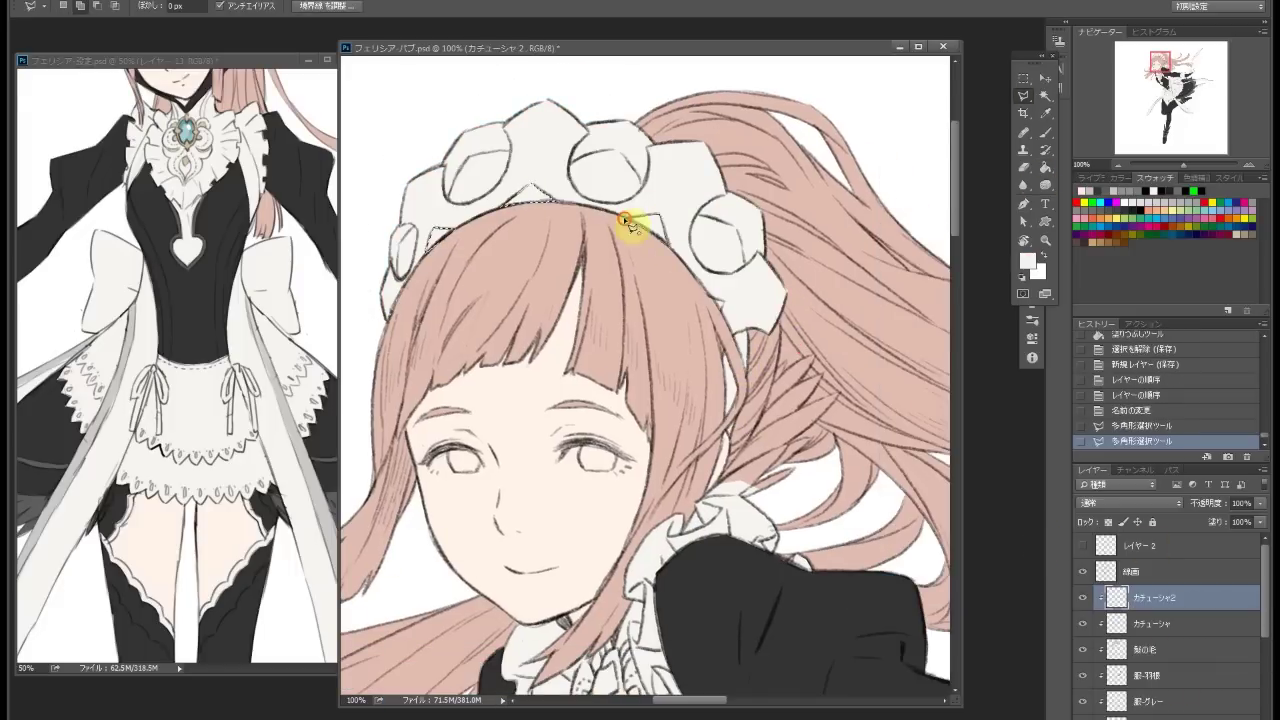
pyautogui.doubleClick(670, 250)
pyautogui.press('g')
pyautogui.click(751, 337)
pyautogui.hotkey('ctrl', 'd')
# Rename the カチューシャ2 layer as カチューシャ2 & 首の羽根
pyautogui.scroll(-2, 645, 380)
pyautogui.doubleClick(1200, 590)
pyautogui.write('& 首の羽根')
pyautogui.press('Return')
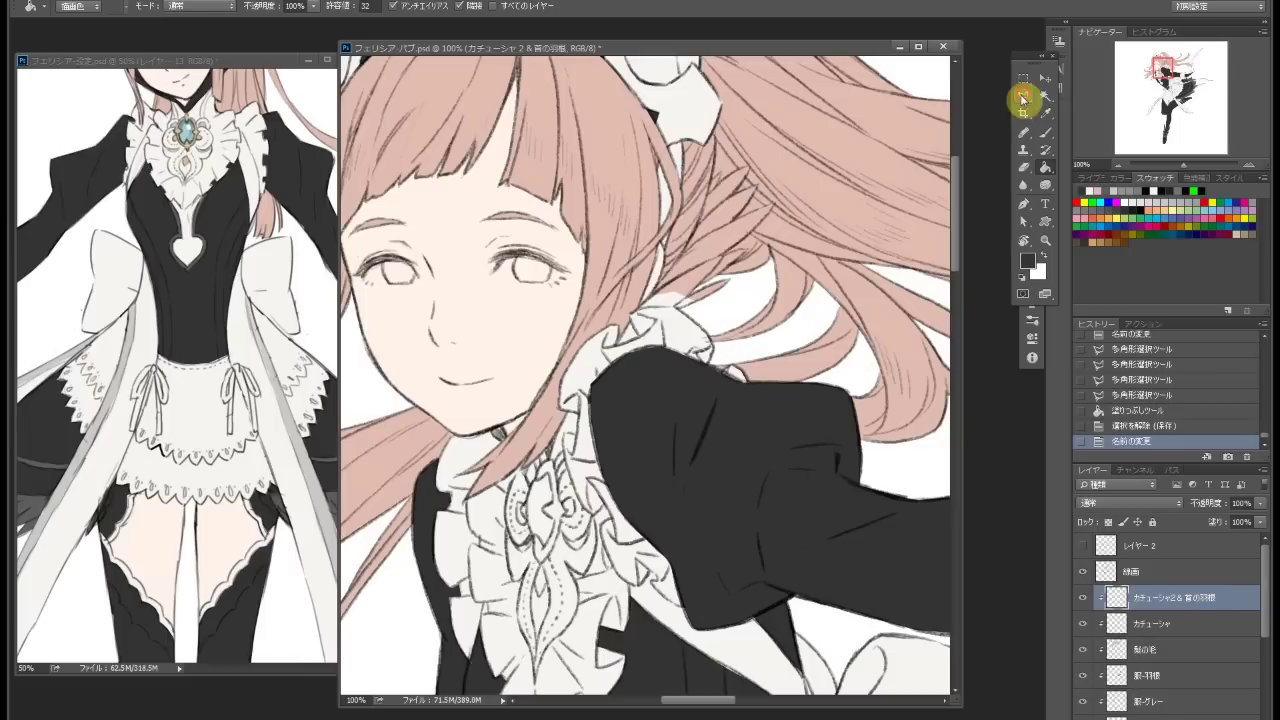
# Select the feathers behind the neck, fill them with dark grey, and deselect
pyautogui.press('l')
pyautogui.scroll(-1, 609, 371)
pyautogui.scroll(1, 640, 300)
pyautogui.click(620, 300)
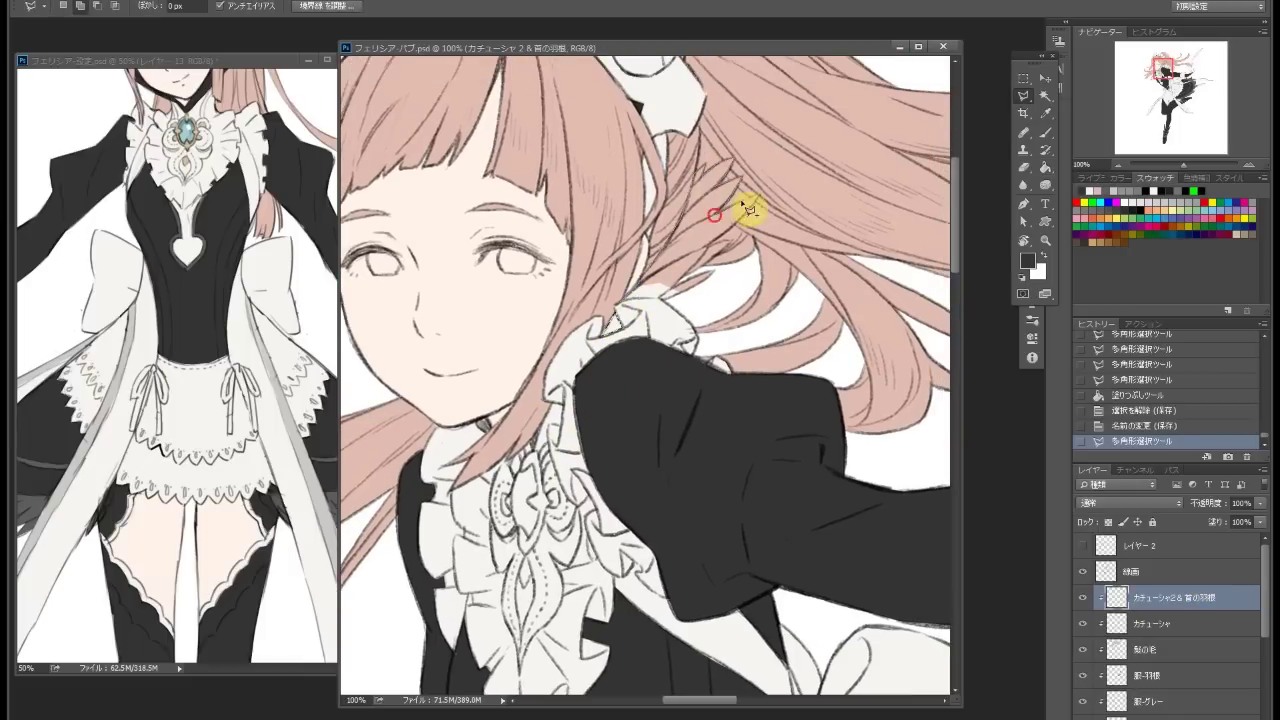
pyautogui.click(634, 280)
pyautogui.press('g')
pyautogui.click(690, 255)
pyautogui.hotkey('ctrl', 'd')
# Create a new layer named 暗器1 for the flying dagger
pyautogui.click(1045, 240)
pyautogui.hotkey('ctrl', '-')
pyautogui.hotkey('ctrl', '+')
pyautogui.scroll(2, 790, 185)
pyautogui.hotkey('ctrl', 'shift', 'n')
pyautogui.write('暗器1')
pyautogui.press('Return')
# Select the whole dagger with the Polygonal Lasso, fill it with grey, and deselect
pyautogui.click(1023, 95)
pyautogui.click(1128, 190)
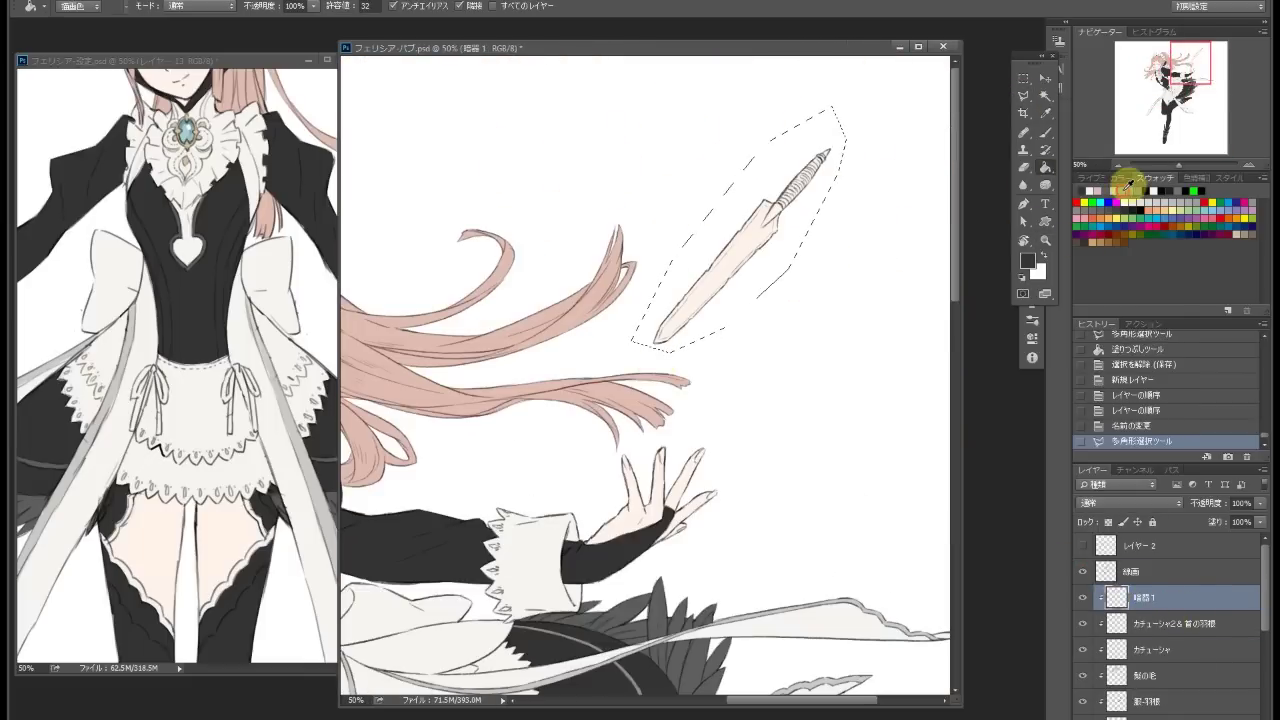
pyautogui.hotkey('alt', 'BackSpace')
pyautogui.hotkey('ctrl', 'd')
# Select the dagger's wrapped handle and choose brown as the foreground colour
pyautogui.click(818, 175)
pyautogui.click(1027, 260)
pyautogui.click(1063, 151)
pyautogui.press('z')
# Create a new layer named 暗器2 above the 暗器1 layer
pyautogui.hotkey('ctrl', 'shift', 'n')
pyautogui.write('2')
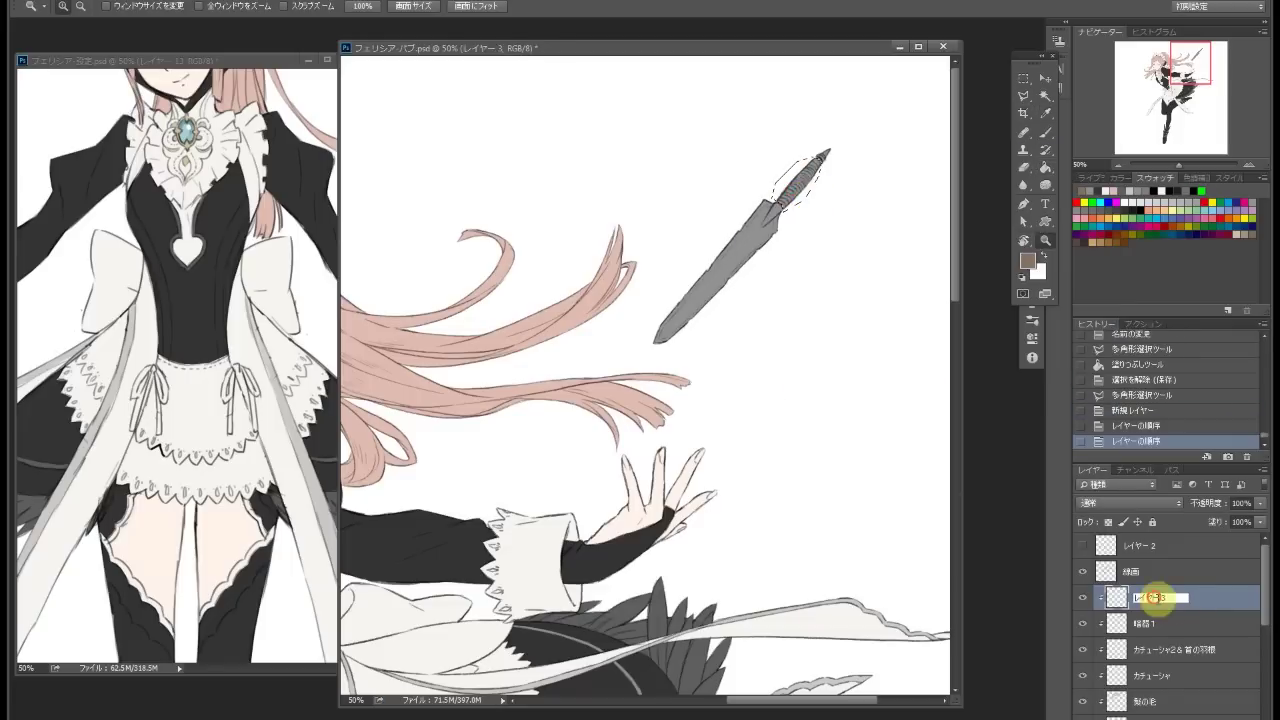
pyautogui.write('anki')
pyautogui.press('space')
pyautogui.press('Return')
# Fill the dagger's selected handle with brown on the 暗器2 layer and deselect
pyautogui.hotkey('ctrl', '+')
pyautogui.click(1045, 167)
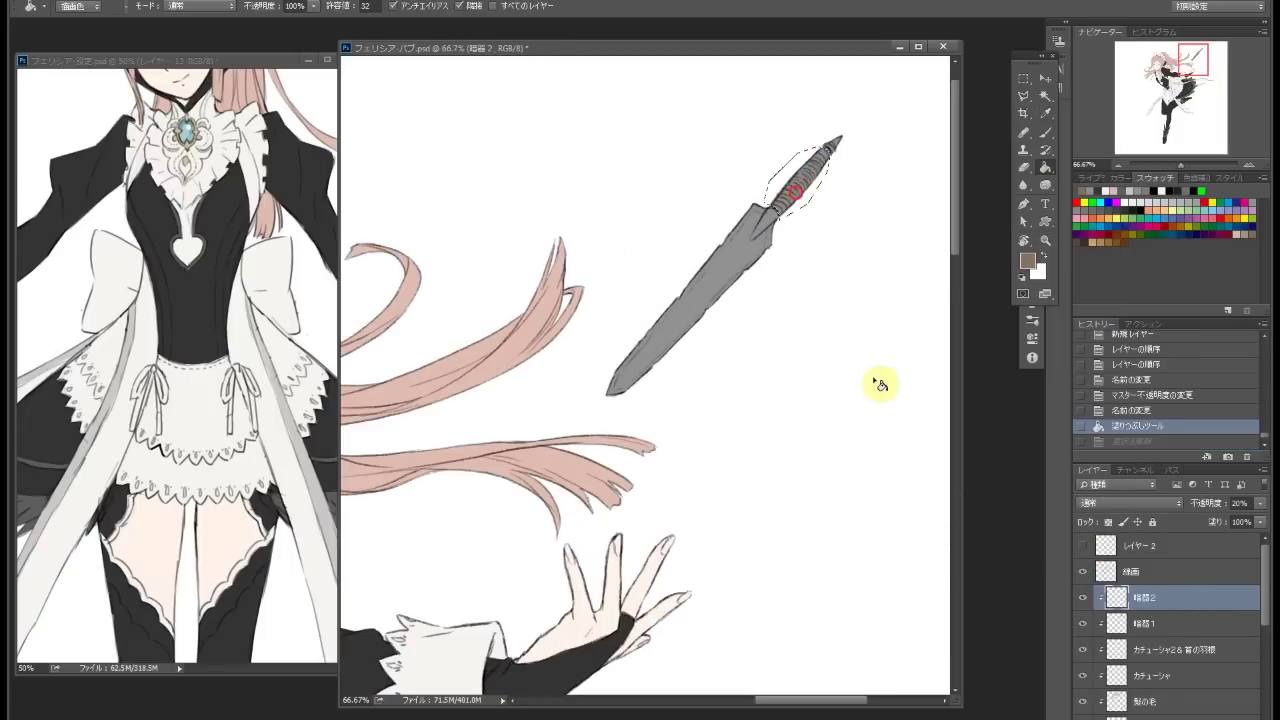
pyautogui.hotkey('ctrl', 'd')
# Create a new layer named 白目 for the whites of the eyes
pyautogui.hotkey('ctrl', '-')
pyautogui.hotkey('ctrl', '-')
pyautogui.hotkey('ctrl', '-')
pyautogui.hotkey('ctrl', '-')
pyautogui.moveTo(586, 218); pyautogui.dragTo(649, 338)
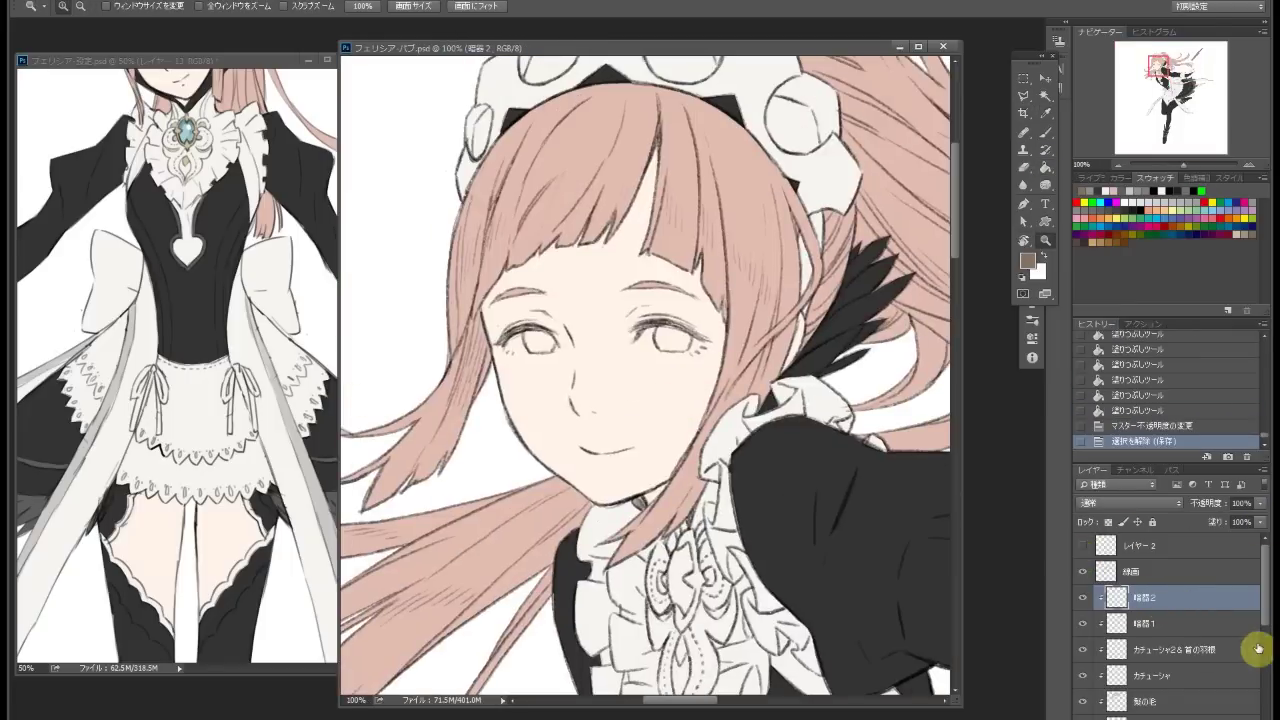
pyautogui.hotkey('ctrl', 'shift', 'alt', 'n')
pyautogui.write('shirome')
pyautogui.press('Return')
# Select the whites of both eyes with the Polygonal Lasso, fill them, and deselect
pyautogui.press('l')
pyautogui.click(648, 335)
pyautogui.click(557, 357)
pyautogui.press('g')
pyautogui.click(680, 350)
pyautogui.hotkey('ctrl', 'd')
# Create a new layer named 黒目 for the irises
pyautogui.hotkey('ctrl', 'shift', 'n')
pyautogui.press('Return')
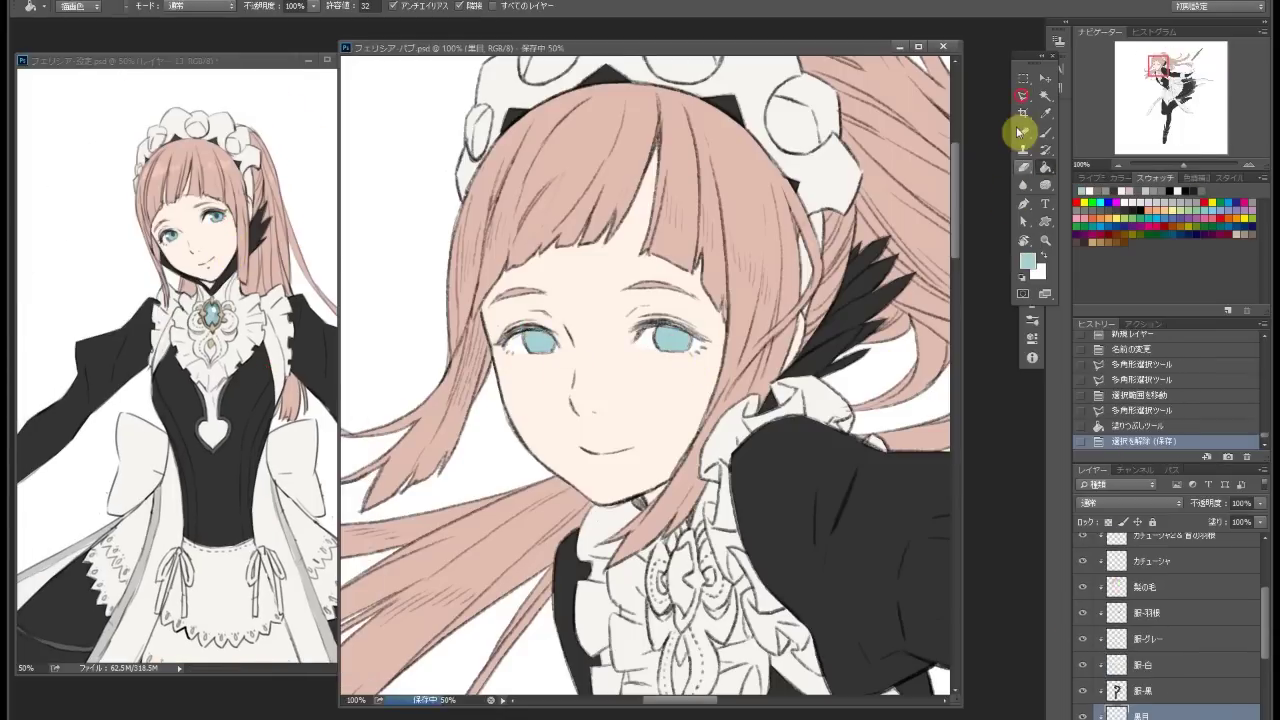
# Name the new layer above 服-白 as 服-金
pyautogui.scroll(2, 1170, 620)
pyautogui.doubleClick(1150, 663)
pyautogui.press('Return')
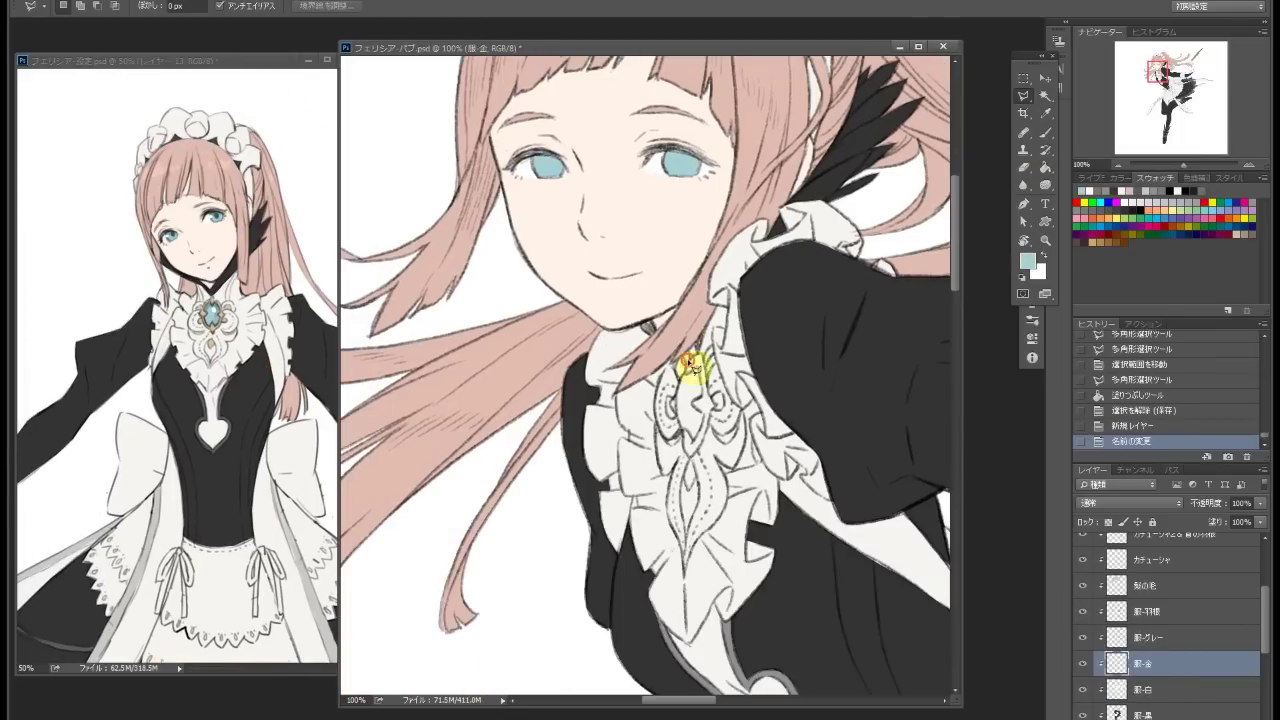
# Select the brooch's ornamental frame on 服-金 with the Polygonal Lasso, fill it with beige gold, deselect, and save
pyautogui.click(690, 425)
pyautogui.doubleClick(698, 476)
pyautogui.click(720, 470)
pyautogui.click(723, 372)
pyautogui.click(710, 362)
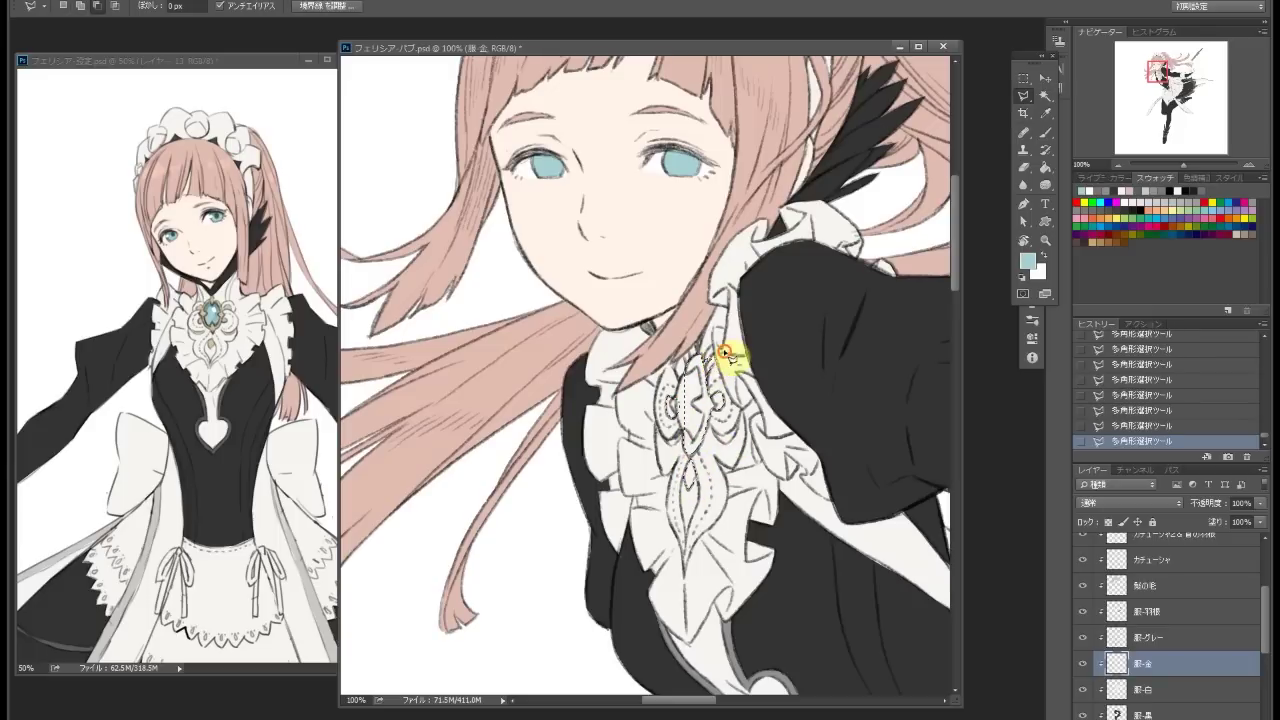
pyautogui.doubleClick(671, 443)
pyautogui.click(1045, 167)
pyautogui.click(1027, 261)
pyautogui.click(1046, 177)
pyautogui.click(690, 410)
pyautogui.hotkey('ctrl', 'd')
pyautogui.hotkey('ctrl', 's')
# Create a new layer named 宝石 above 服-金 and select the brooch's gem with the Polygonal Lasso
pyautogui.hotkey('ctrl', 'alt', 'shift', 'n')
pyautogui.doubleClick(1141, 663)
pyautogui.write('宝石')
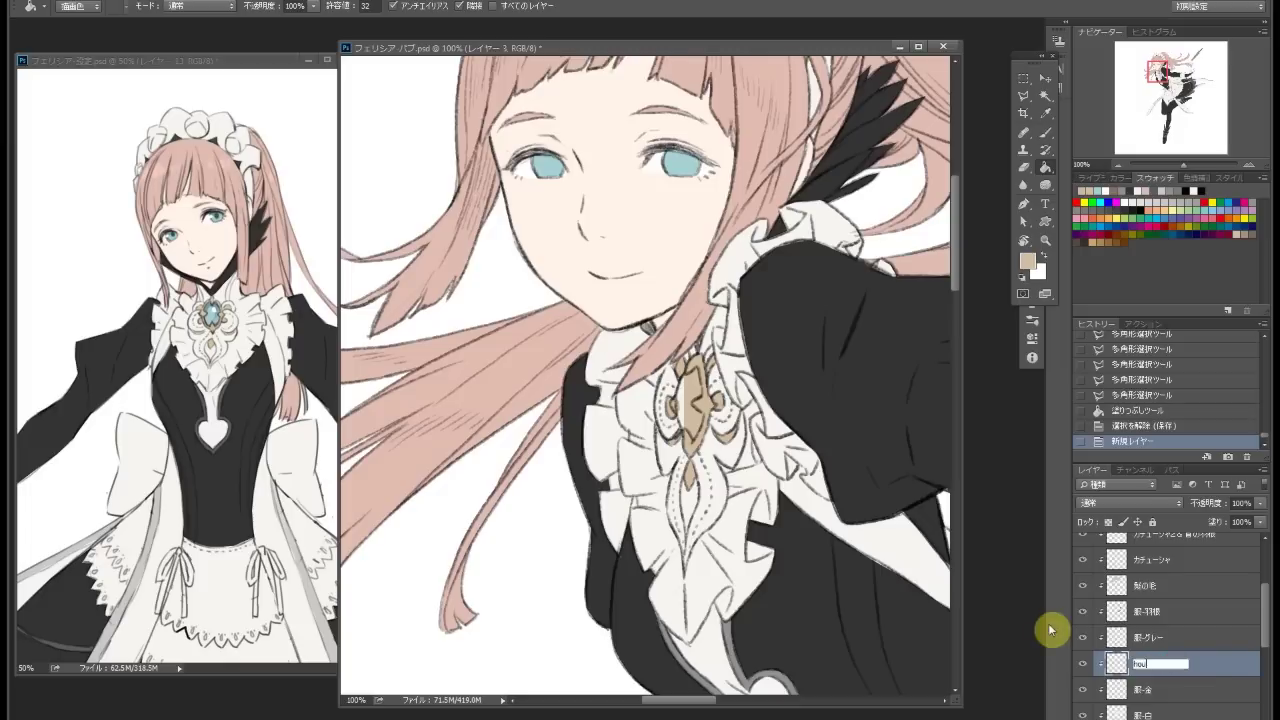
pyautogui.press('Return')
pyautogui.press('l')
pyautogui.click(690, 382)
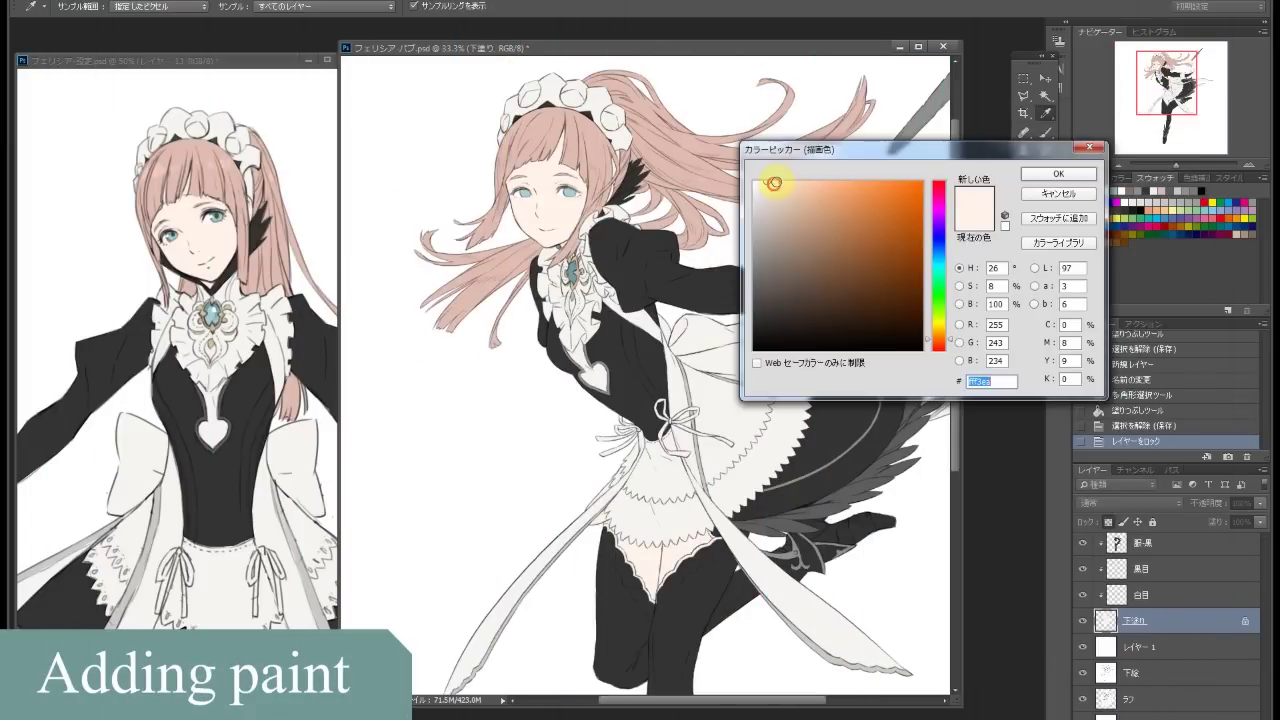
# Set the foreground colour to the pale skin tone RGB 255, 243, 234 for filling the skin on 下塗り
pyautogui.press('Return')
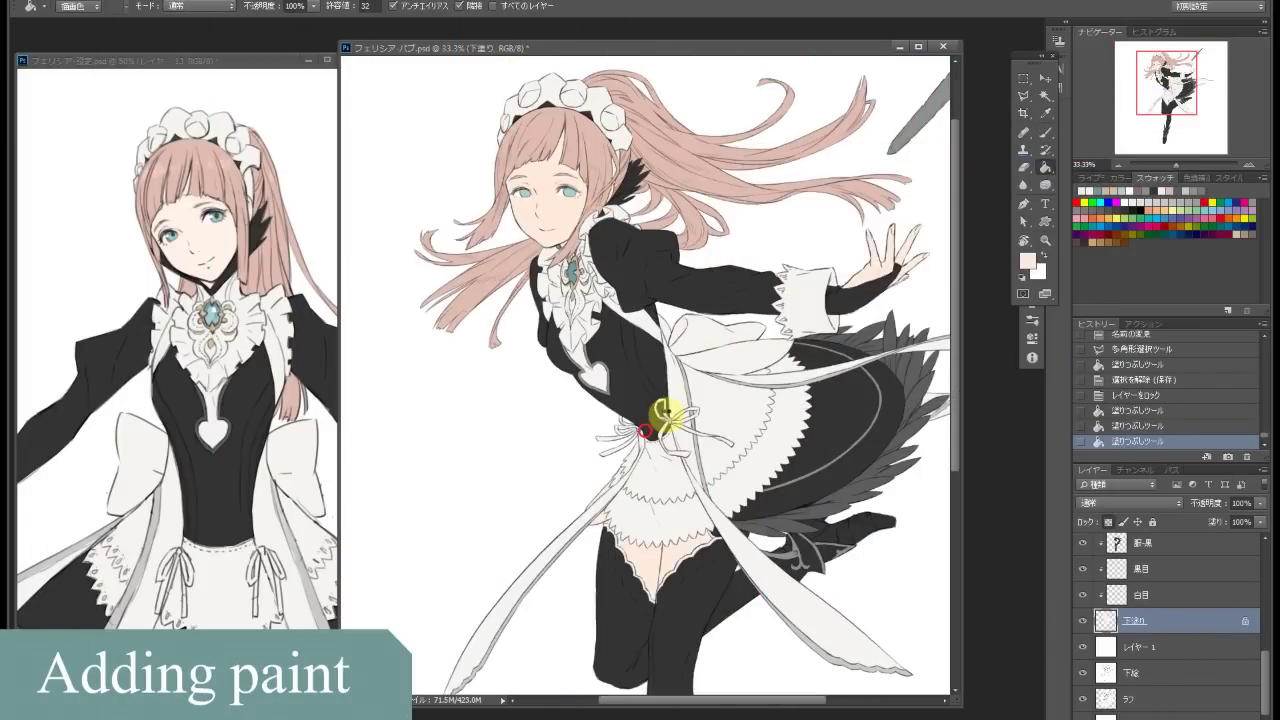
# Select the unfilled black part of the dress beside the waist with the Polygonal Lasso, fill it on 服-黒, and deselect
pyautogui.click(1141, 543)
pyautogui.press('z')
pyautogui.click(604, 357)
pyautogui.press('l')
pyautogui.click(566, 396)
pyautogui.click(589, 352)
pyautogui.click(628, 346)
pyautogui.doubleClick(634, 334)
pyautogui.press('g')
pyautogui.click(600, 390)
pyautogui.hotkey('ctrl', 'd')
pyautogui.hotkey('ctrl', '-')
# Choose a peach shadow colour for the skin and prepare the Brush tool
pyautogui.press('b')
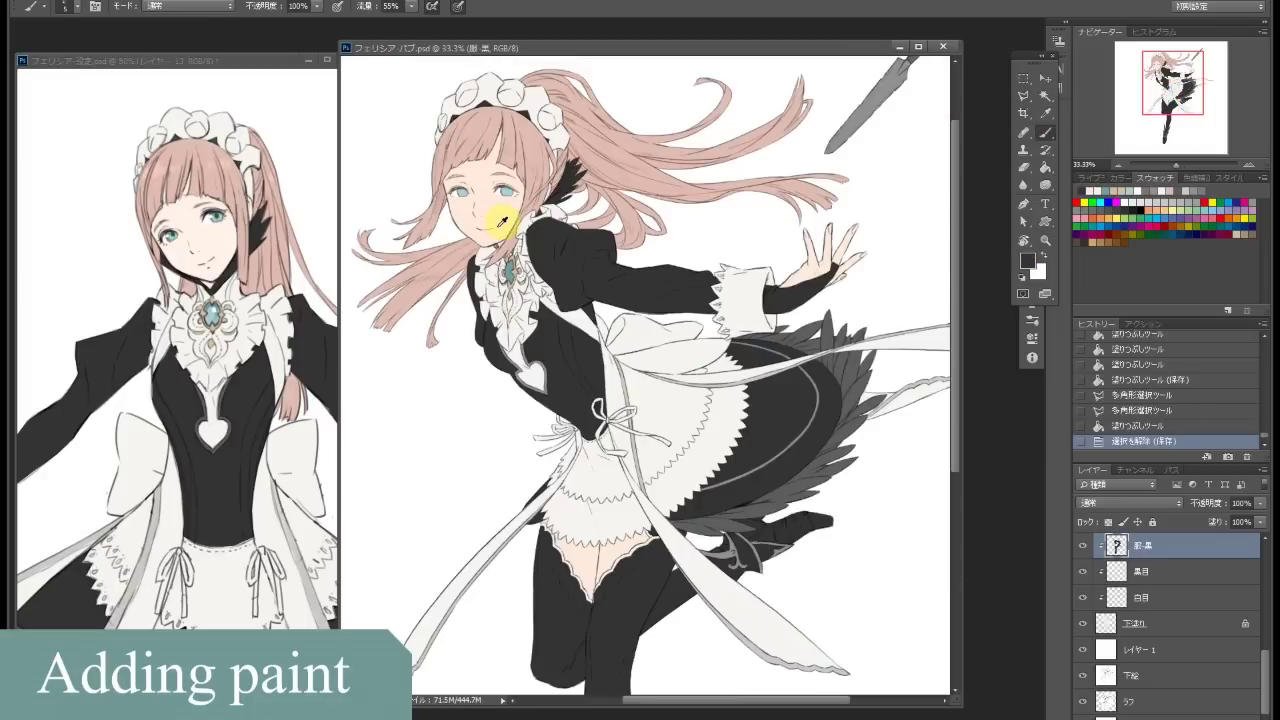
pyautogui.click(1027, 260)
pyautogui.click(808, 189)
pyautogui.click(1045, 133)
pyautogui.rightClick(92, 163)
pyautogui.moveTo(505, 200); pyautogui.dragTo(494, 214)
pyautogui.moveTo(480, 140); pyautogui.dragTo(511, 145)
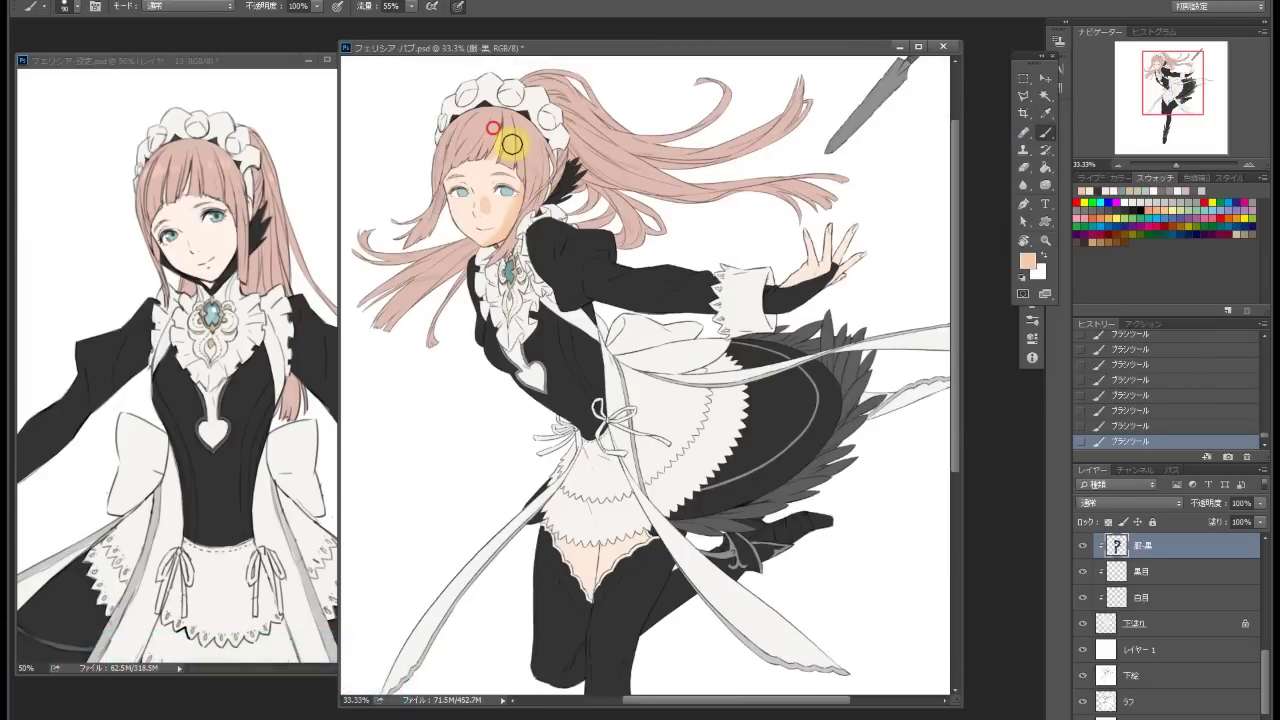
pyautogui.hotkey('ctrl', 'alt', 'z')
pyautogui.hotkey('ctrl', 'alt', 'z')
pyautogui.hotkey('ctrl', 'alt', 'z')
pyautogui.hotkey('ctrl', 'alt', 'z')
# Switch to the 下塗り layer, undo the leftover strokes, and brush peach shading over the face and thighs
pyautogui.click(1136, 623)
pyautogui.hotkey('ctrl', 'alt', 'z')
pyautogui.hotkey('ctrl', 'alt', 'z')
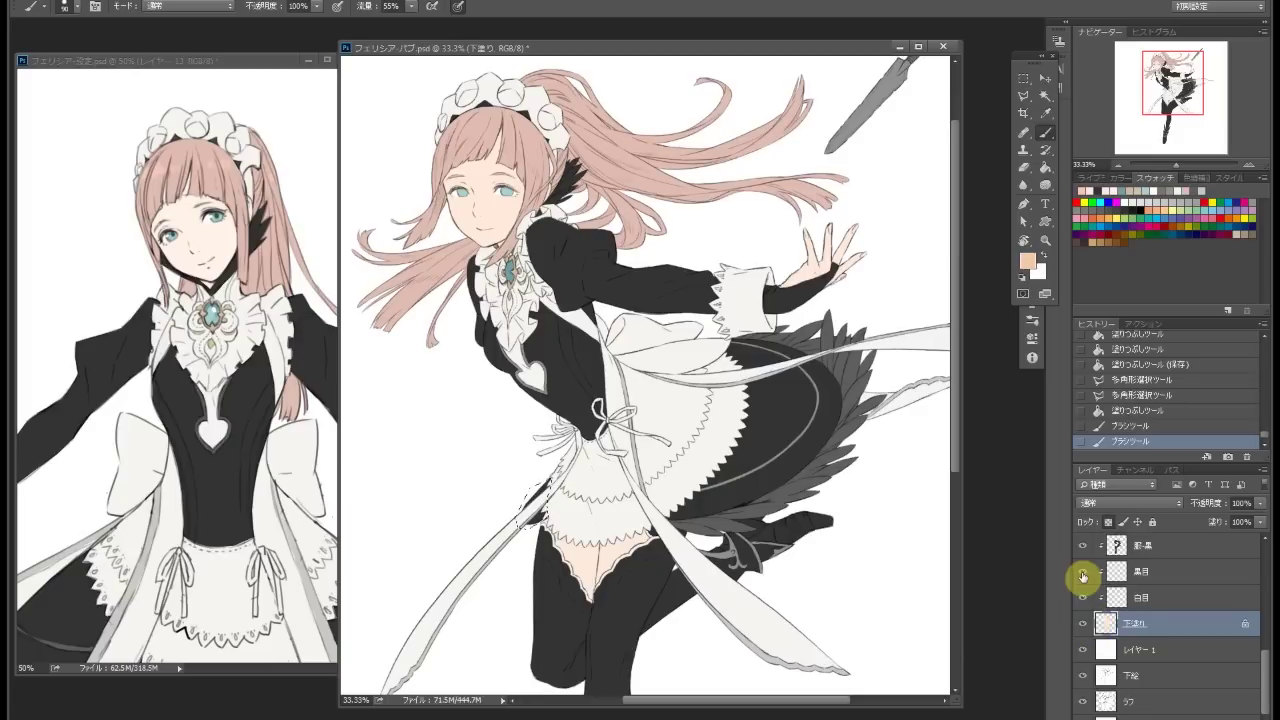
pyautogui.moveTo(509, 222); pyautogui.dragTo(520, 214)
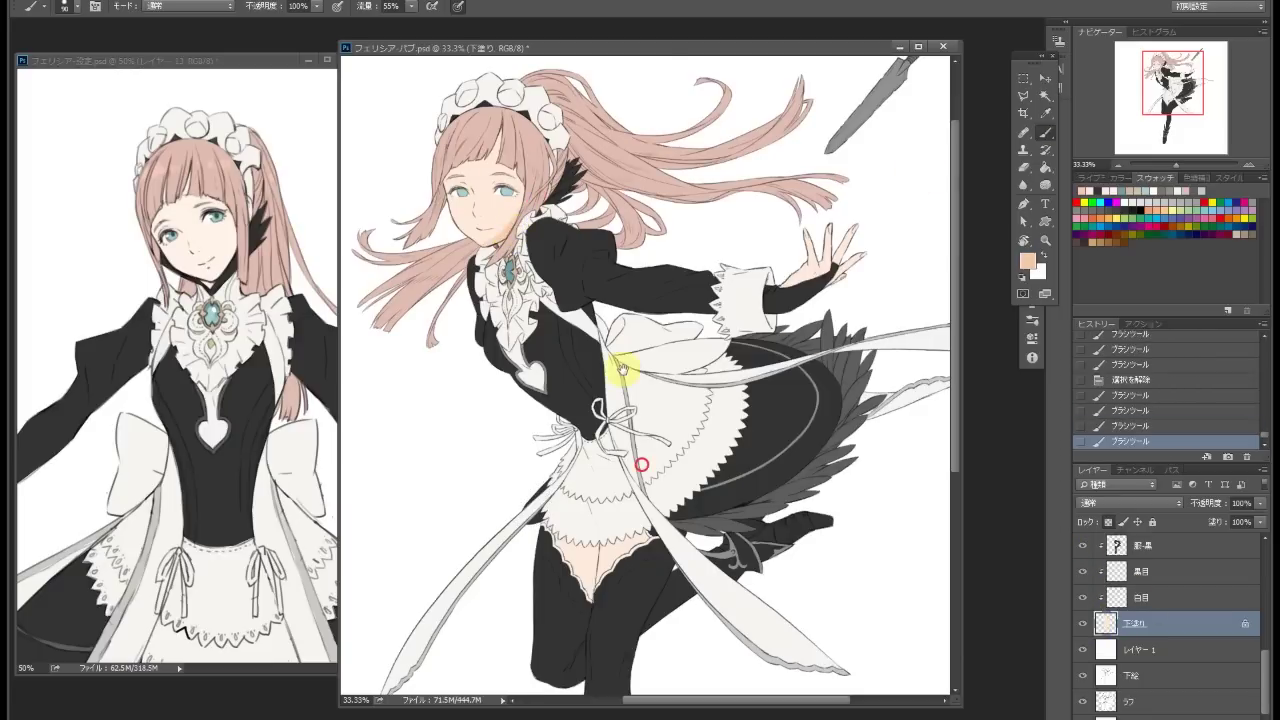
pyautogui.scroll(-3, 620, 368)
pyautogui.scroll(4, 528, 223)
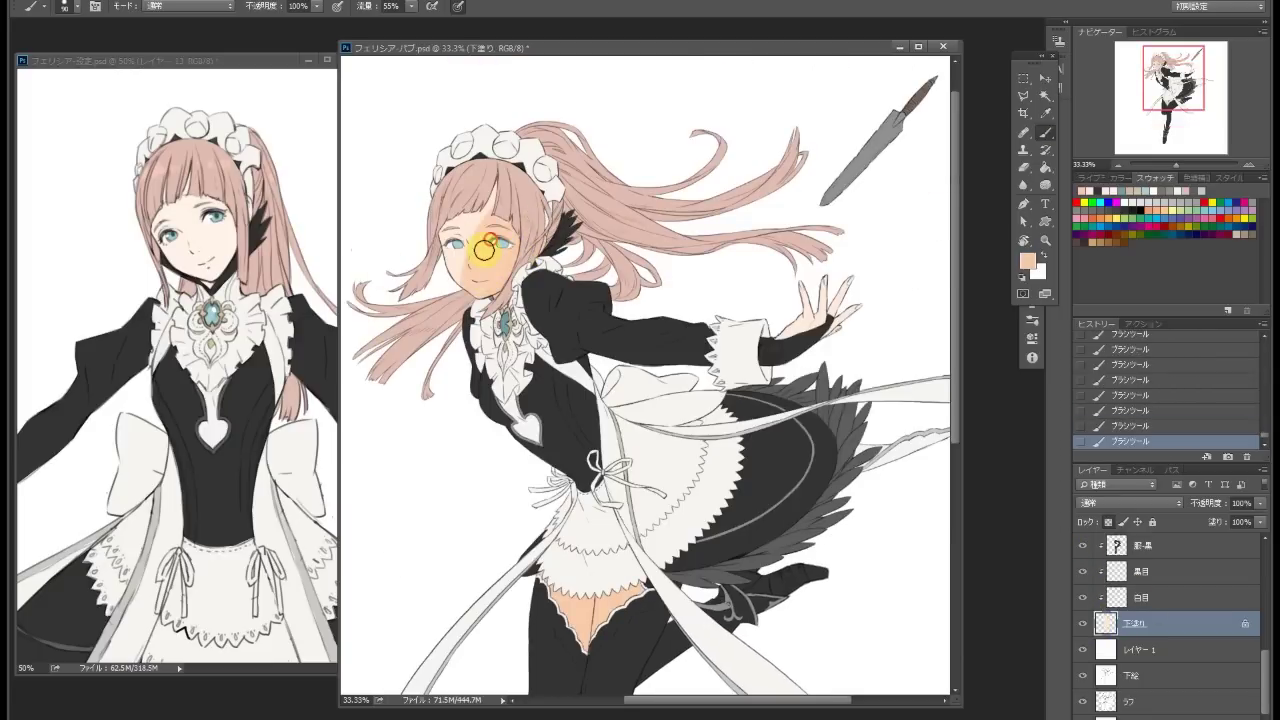
# Brush a pale skin colour and a sampled peach over the face to separate its lit and shaded sides
pyautogui.click(1027, 261)
pyautogui.click(449, 271)
pyautogui.press('Return')
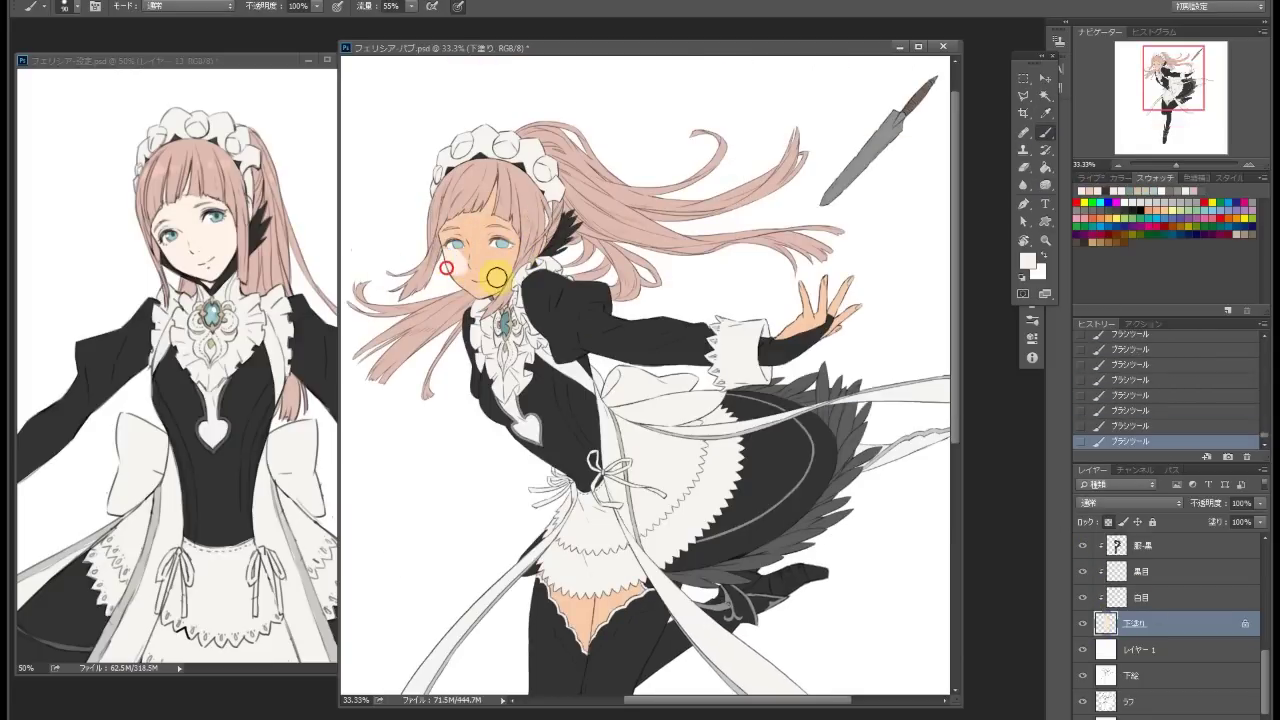
pyautogui.keyDown('alt'); pyautogui.click(461, 226); pyautogui.keyUp('alt')
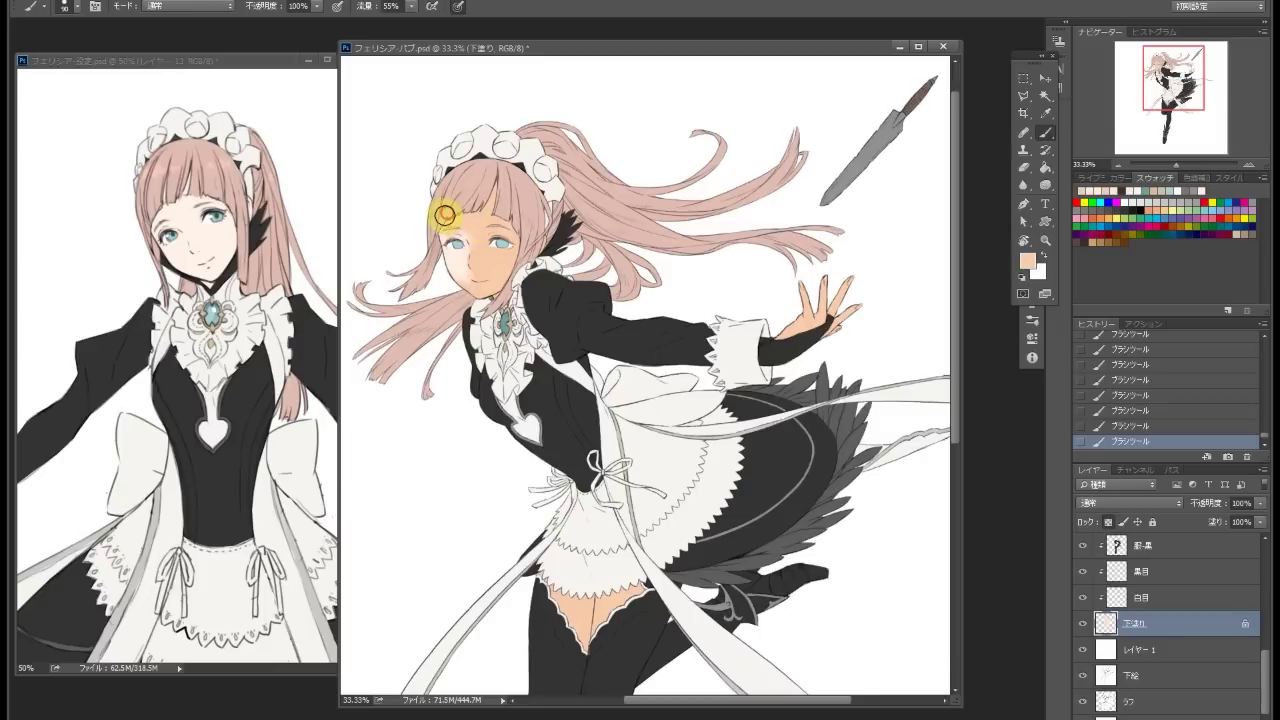
pyautogui.moveTo(460, 251); pyautogui.dragTo(551, 280)
pyautogui.scroll(1, 551, 280)
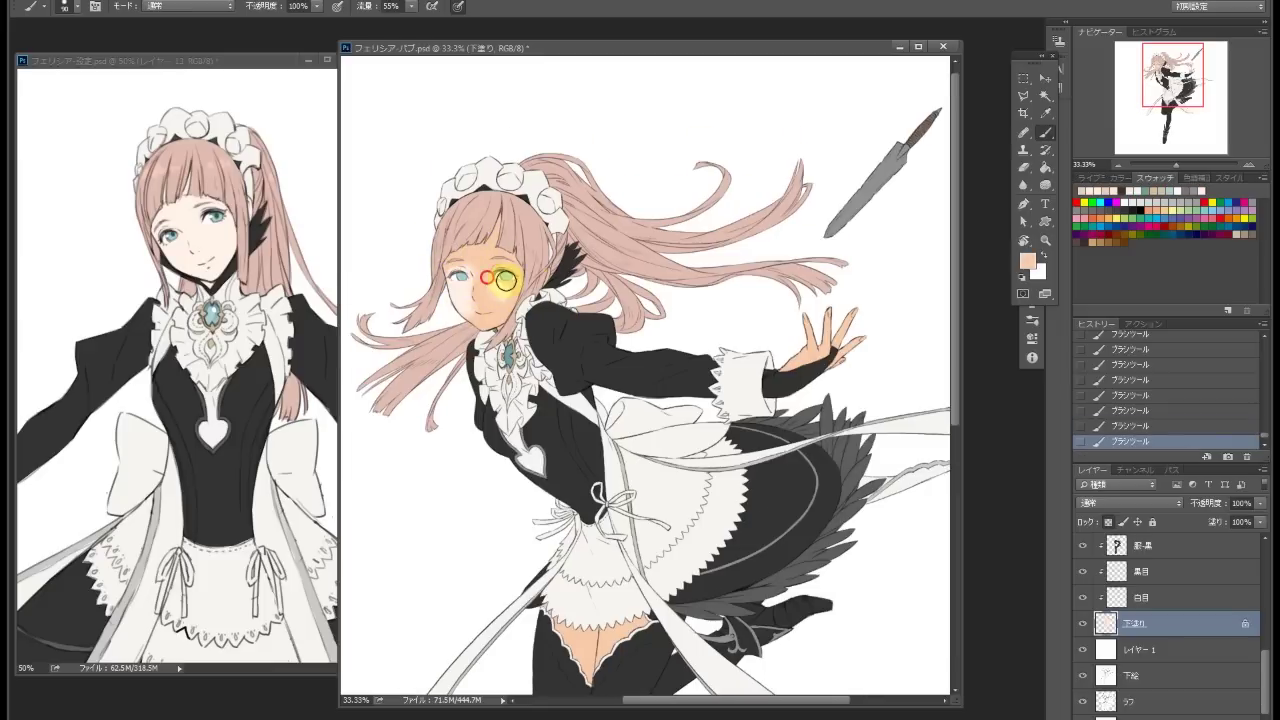
# Choose a pinker skin shade and brush it over the shaded skin of the face, hand and thighs
pyautogui.click(1027, 261)
pyautogui.click(463, 247)
pyautogui.press('Return')
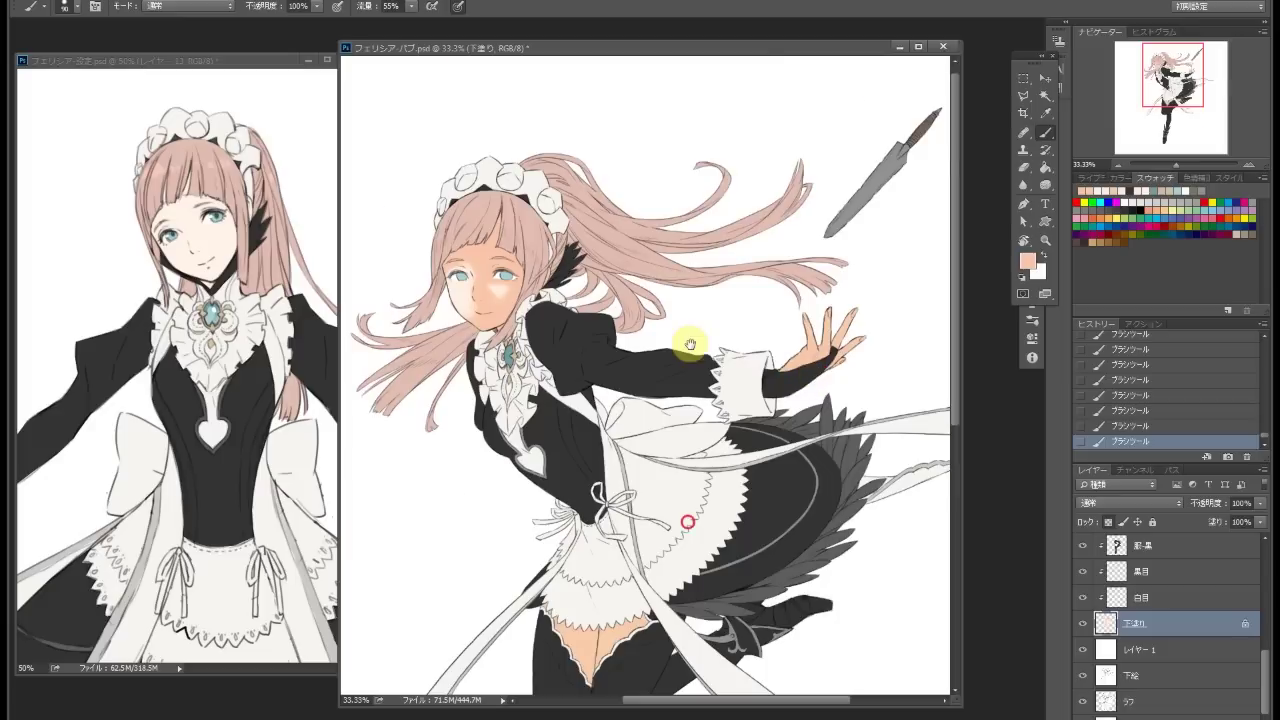
pyautogui.scroll(-4, 686, 340)
pyautogui.scroll(5, 580, 434)
# Sample skin tones from the face and brush them over the forehead, nose and cheeks to blend the shading
pyautogui.keyDown('alt'); pyautogui.click(481, 287); pyautogui.keyUp('alt')
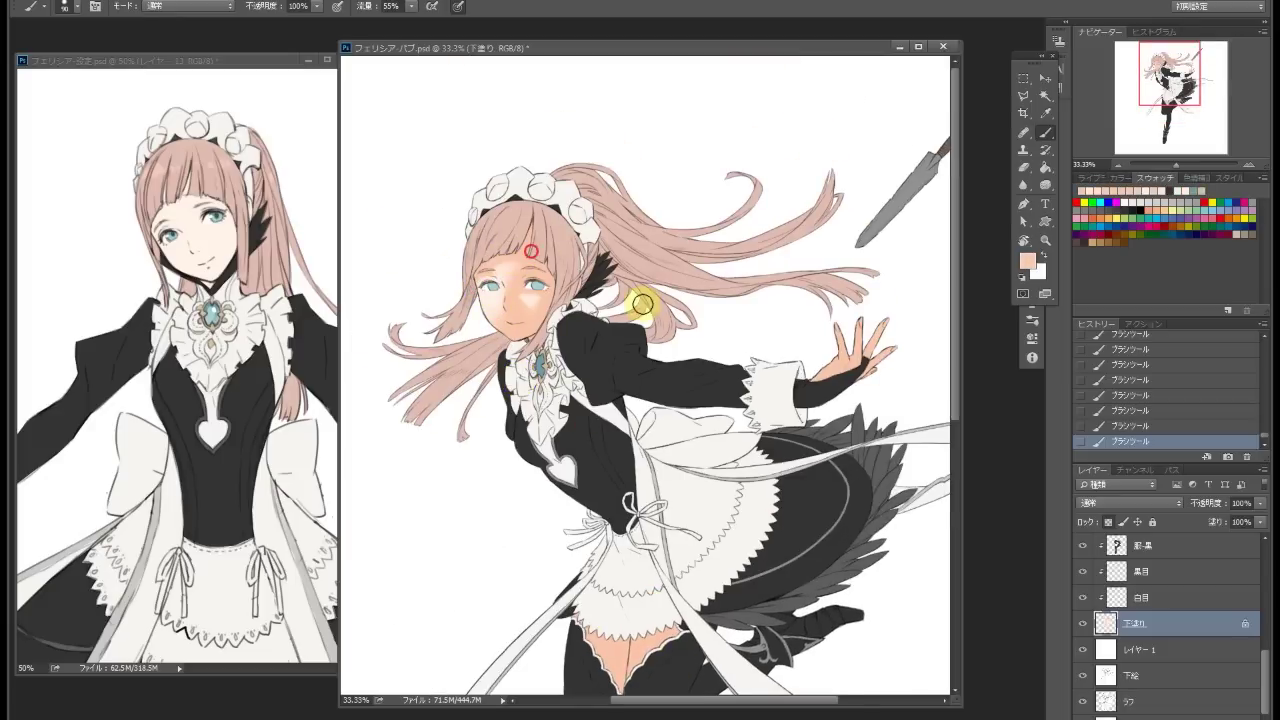
pyautogui.scroll(-1, 642, 303)
pyautogui.click(514, 274)
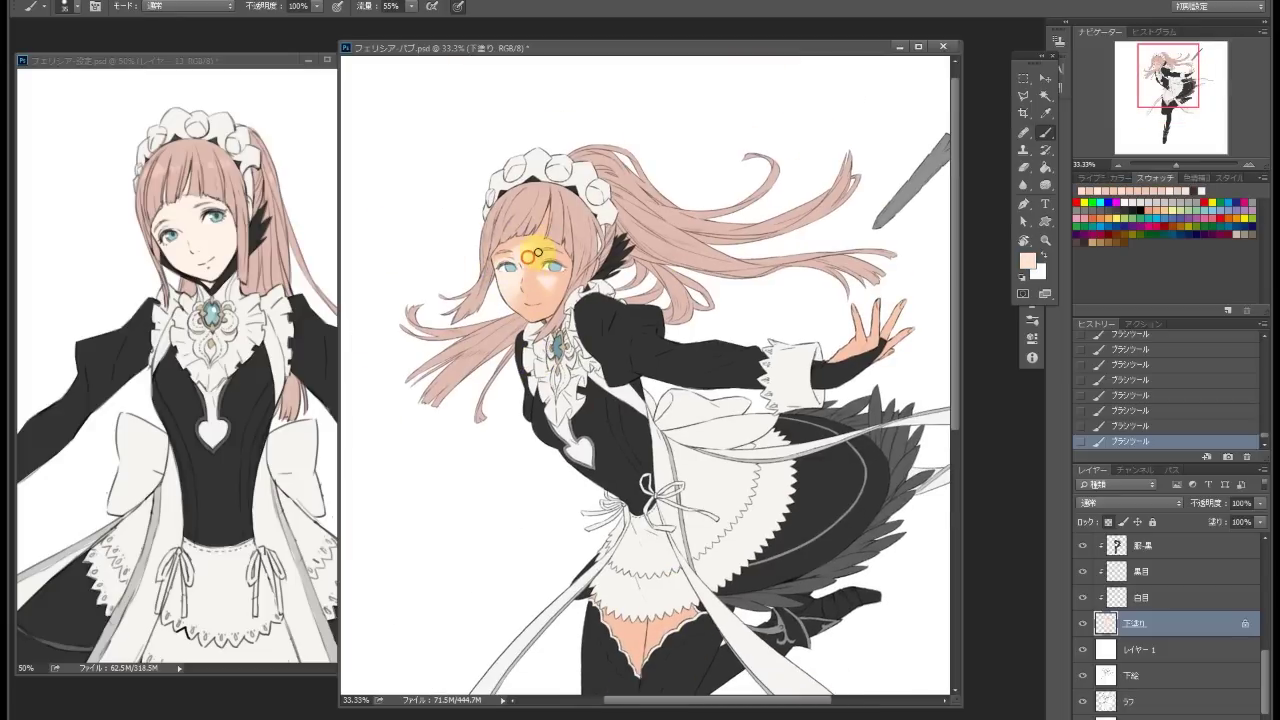
pyautogui.scroll(-2, 537, 254)
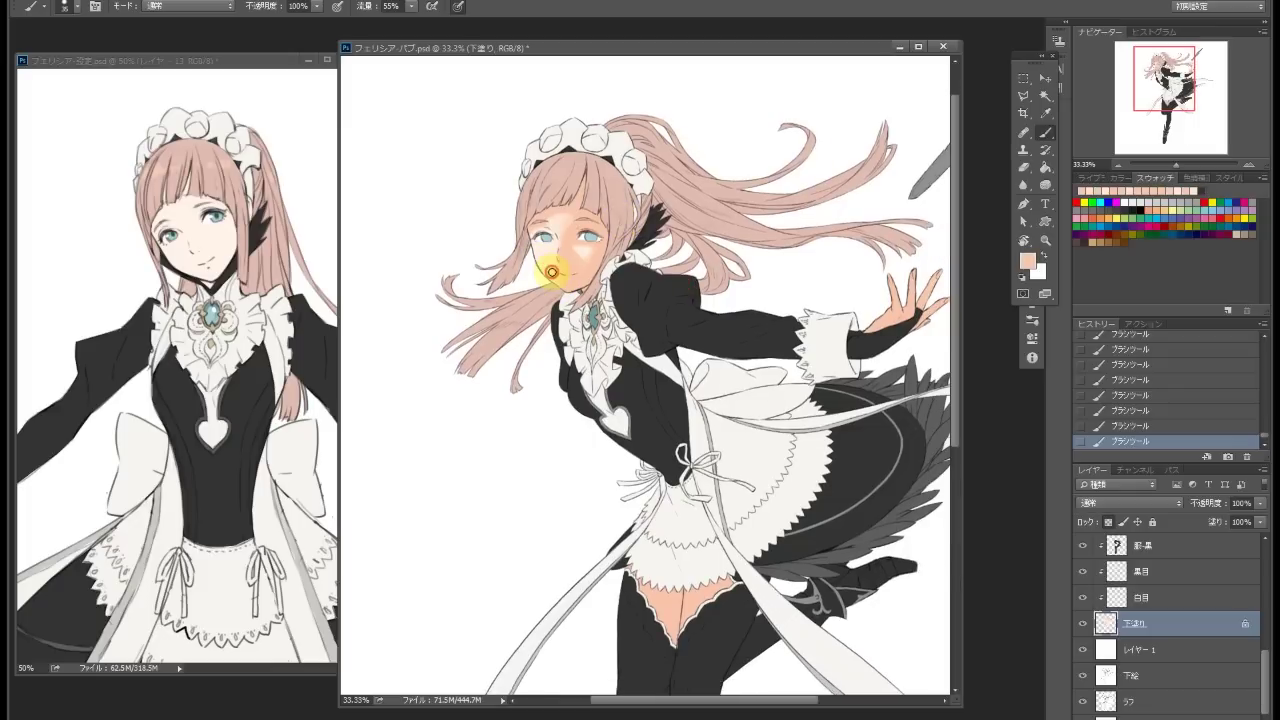
# Brush shading over the palm and fingers of the outstretched hand on 下塗り
pyautogui.hscroll(3, 790, 272)
pyautogui.hotkey('alt', 'i')
pyautogui.press('j')
pyautogui.press('u')
pyautogui.moveTo(810, 286); pyautogui.dragTo(827, 286)
pyautogui.moveTo(880, 245); pyautogui.dragTo(877, 223)
# Brush pinkish shading across the thighs below the apron's lace hem
pyautogui.click(1157, 106)
pyautogui.press('b')
pyautogui.scroll(-3, 528, 45)
pyautogui.moveTo(625, 444)
pyautogui.mouseDown()
pyautogui.moveTo(675, 463)
pyautogui.moveTo(682, 482)
pyautogui.moveTo(668, 453)
pyautogui.moveTo(675, 475)
pyautogui.moveTo(650, 458)
pyautogui.moveTo(648, 494)
pyautogui.moveTo(658, 459)
pyautogui.mouseUp()
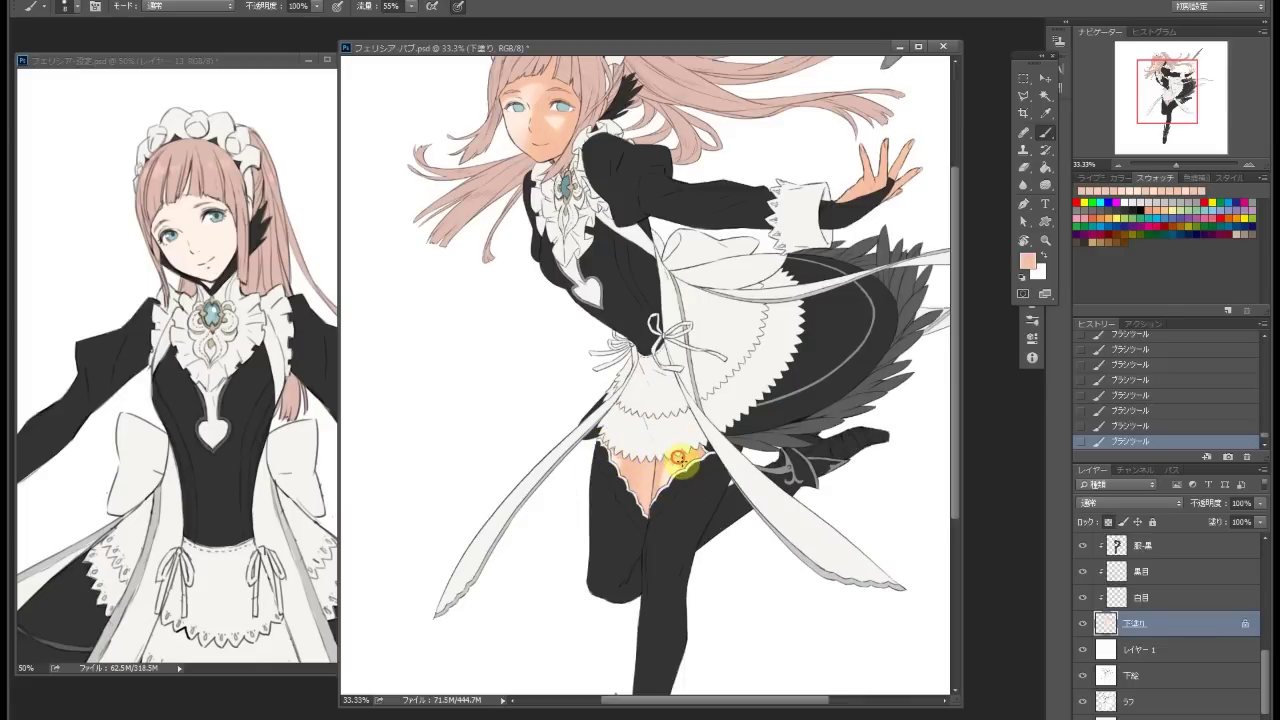
# Select the 白目 layer and touch up the whites of the eyes with a sampled white
pyautogui.scroll(3, 757, 337)
pyautogui.hscroll(2, 757, 337)
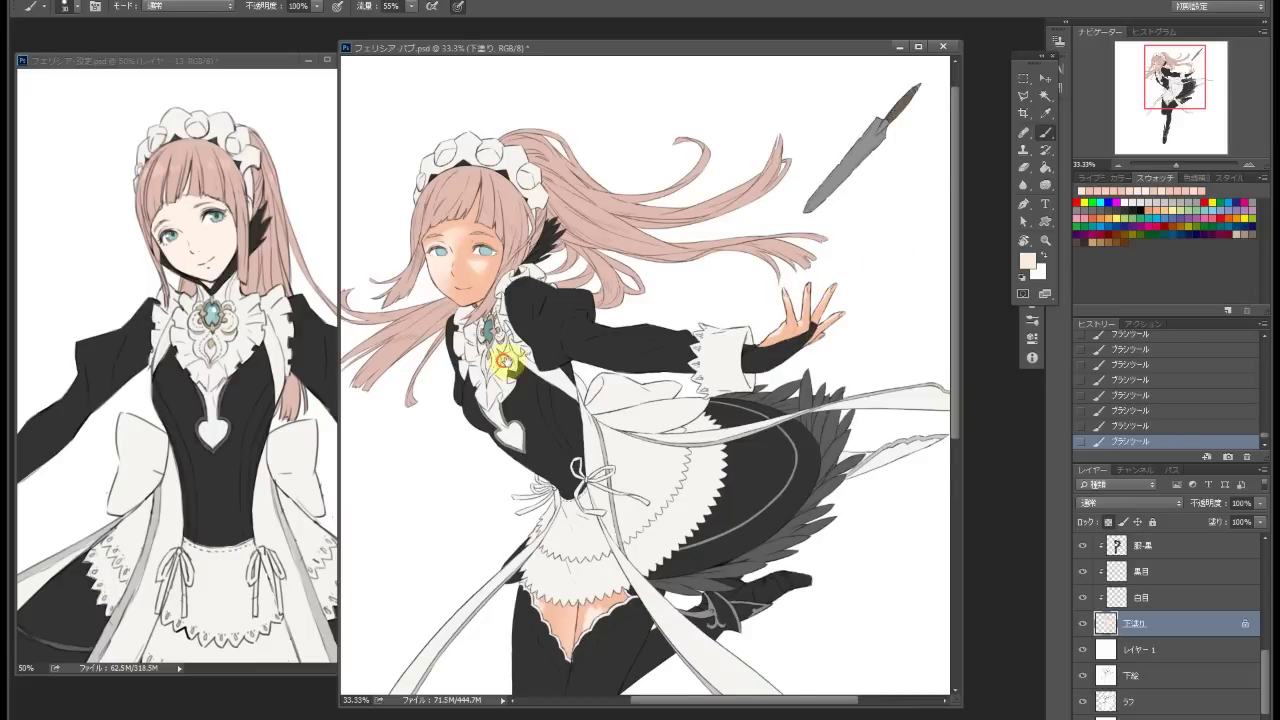
pyautogui.hotkey('ctrl', '+')
pyautogui.click(1168, 597)
pyautogui.keyDown('alt'); pyautogui.click(640, 311); pyautogui.keyUp('alt')
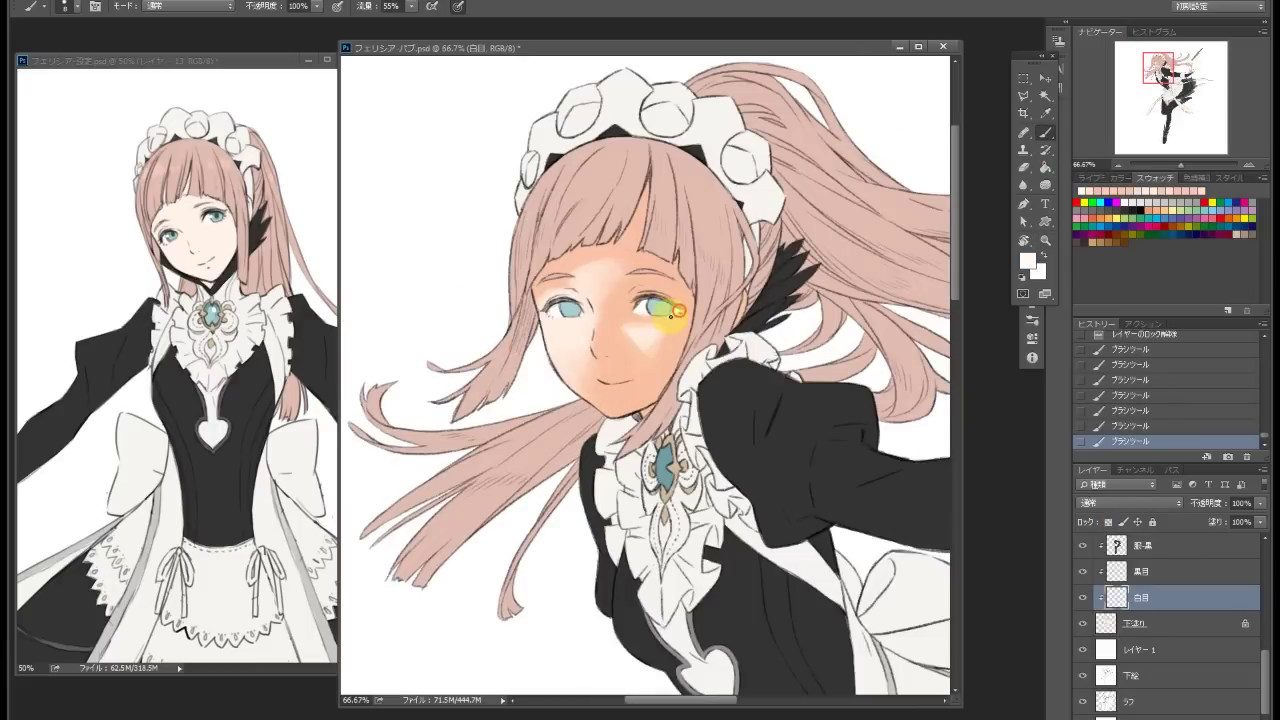
# Lock the transparent pixels of 黒目 and 白目, and pick a light grey for shading the whites of the eyes
pyautogui.click(1133, 568)
pyautogui.press('/')
pyautogui.click(1140, 597)
pyautogui.press('/')
pyautogui.click(1027, 261)
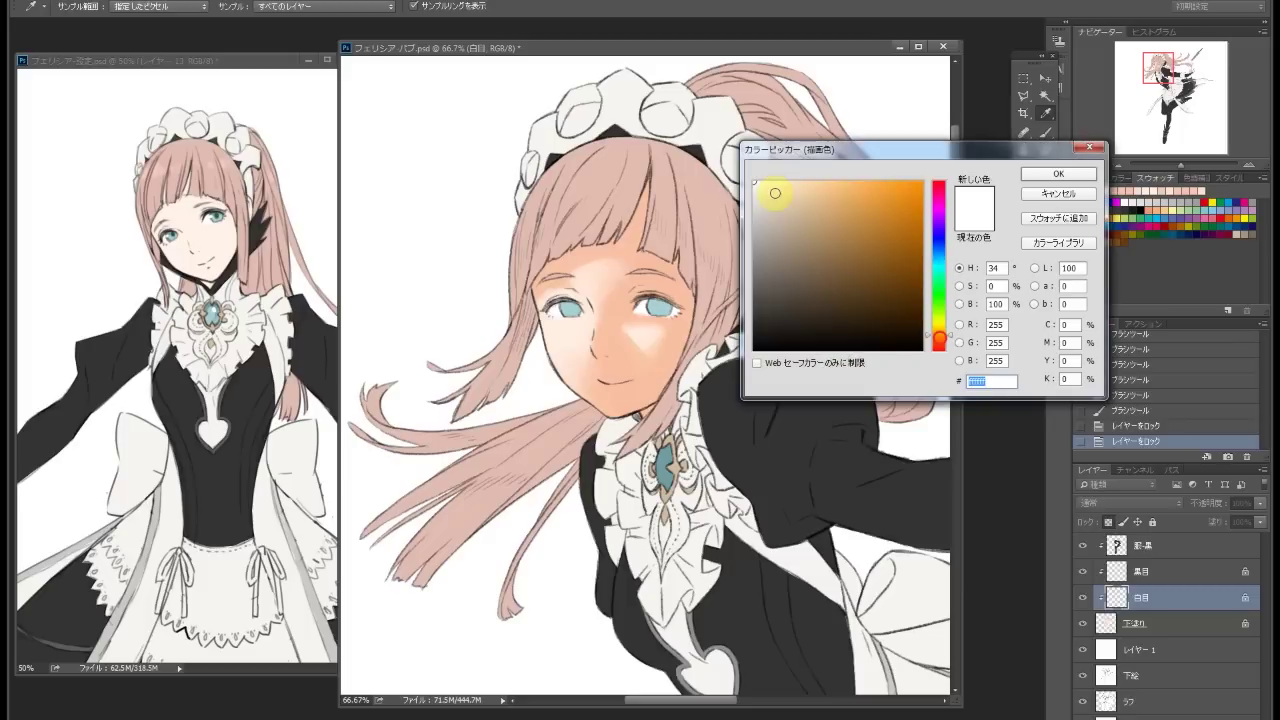
pyautogui.press('Return')
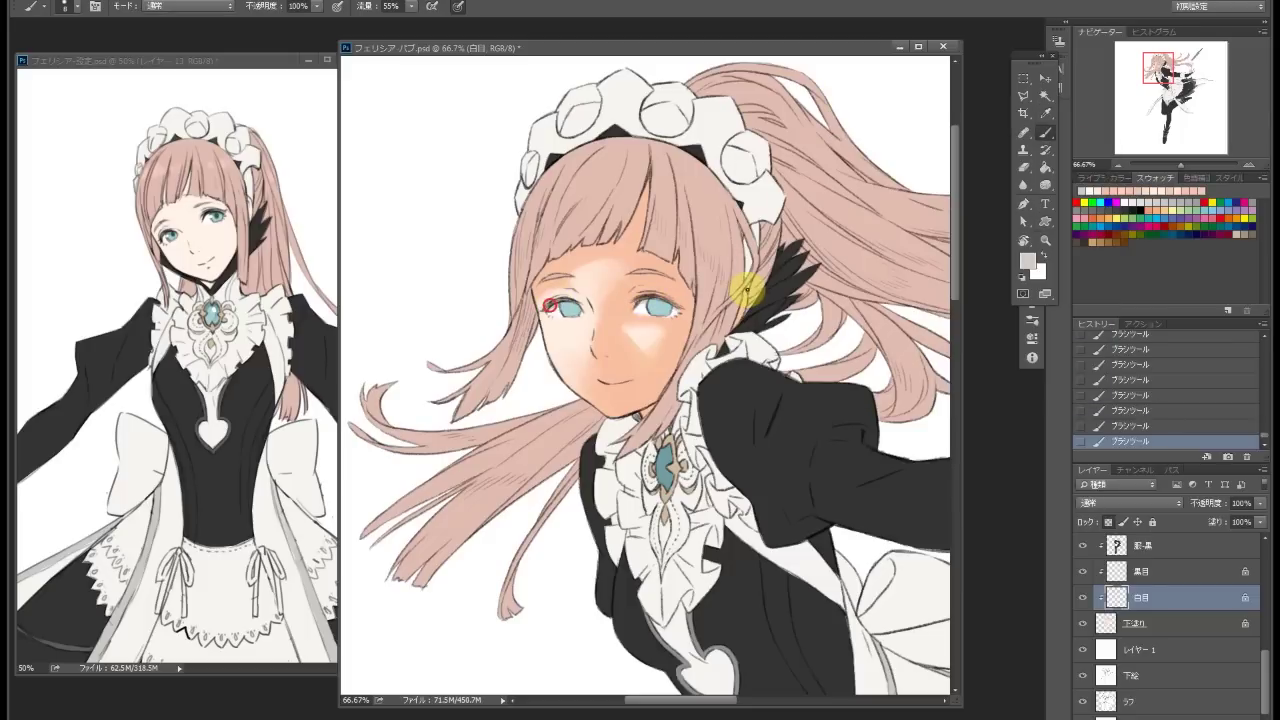
# Select the 黒目 layer and brush dark teal over both irises
pyautogui.click(1156, 577)
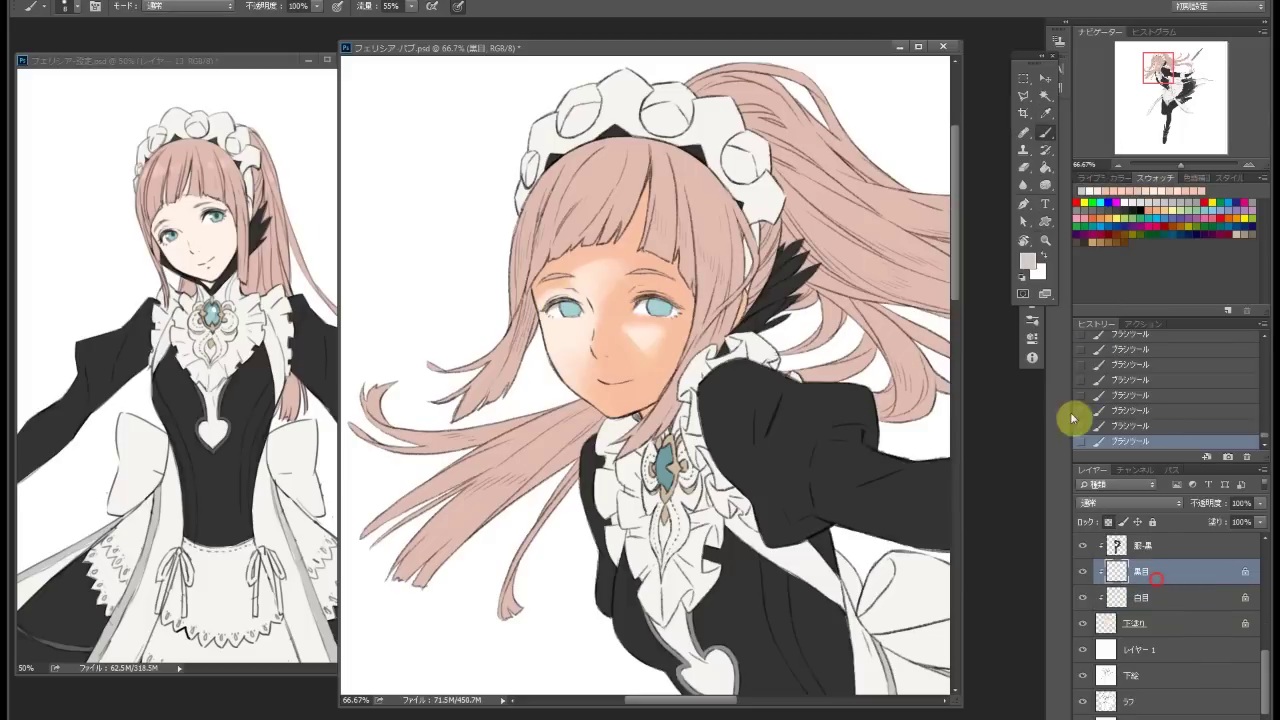
pyautogui.moveTo(698, 278); pyautogui.dragTo(670, 305)
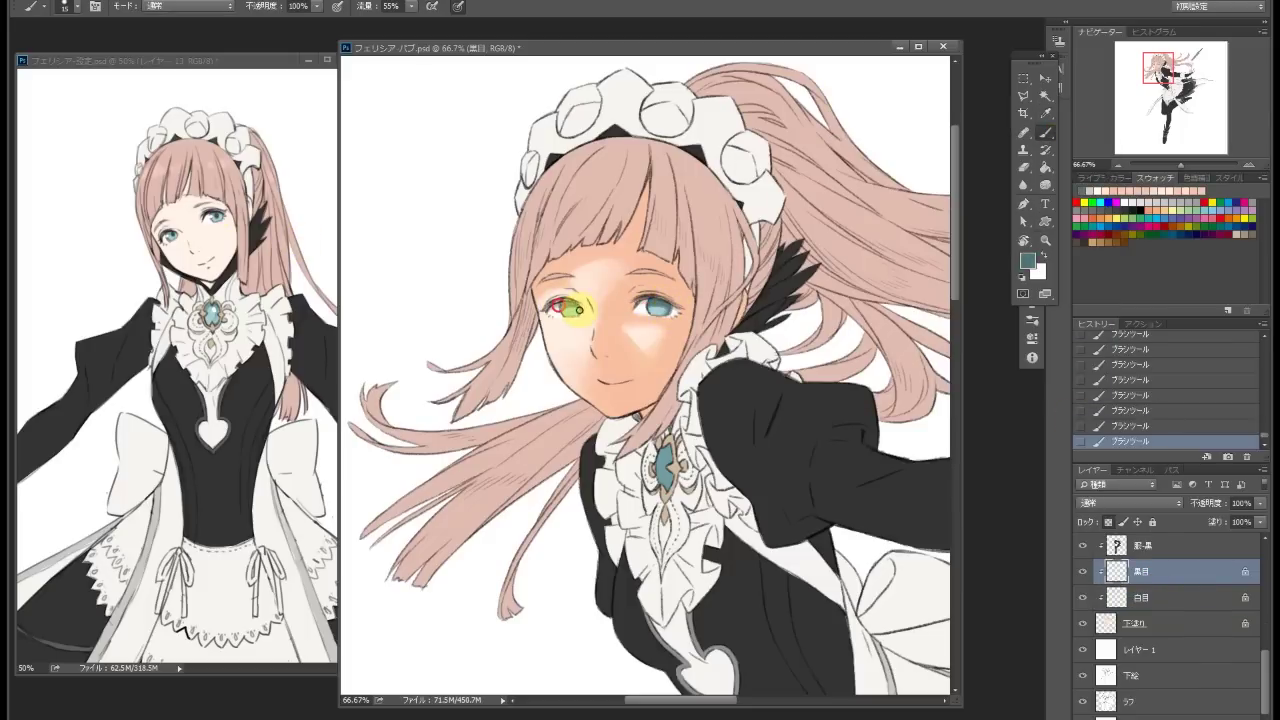
pyautogui.scroll(3, 1162, 580)
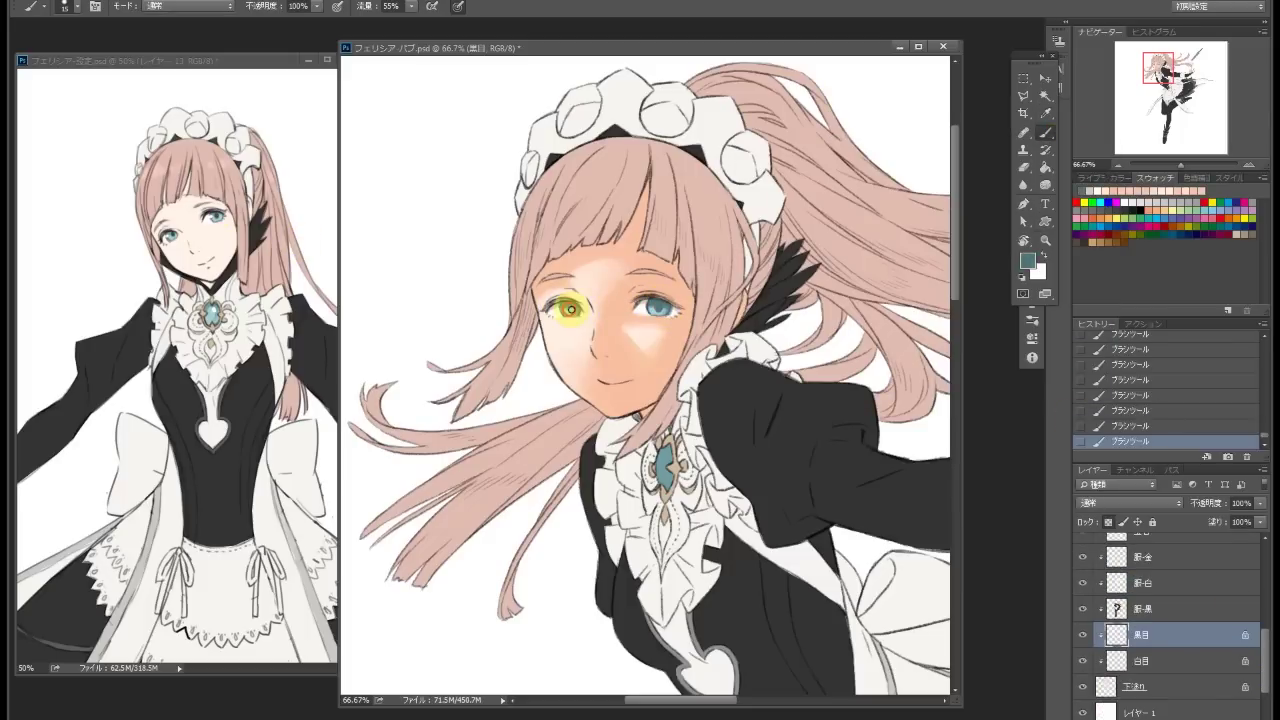
# Undo the last touch-ups and brush a sampled peach skin tone along the lower edge of the shaded-side eye
pyautogui.hotkey('ctrl', '+')
pyautogui.hotkey('ctrl', '+')
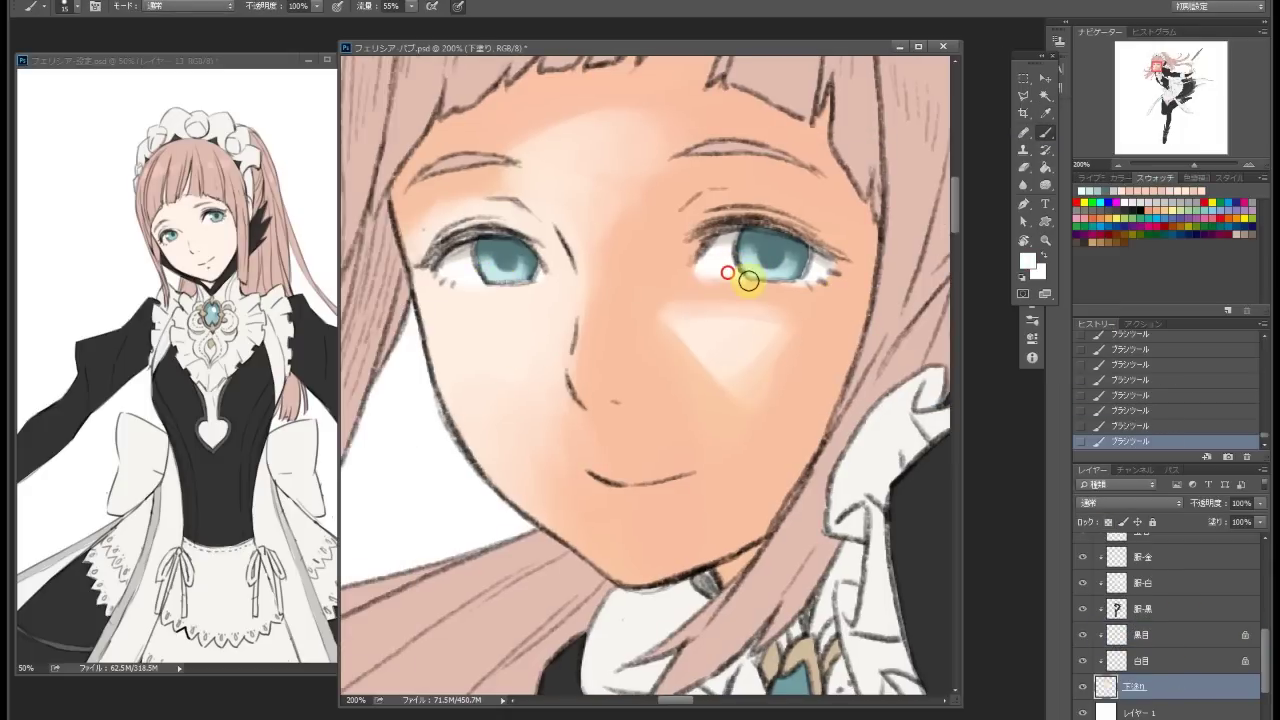
pyautogui.click(1023, 167)
pyautogui.hotkey('ctrl', 'alt', 'z')
pyautogui.hotkey('ctrl', 'alt', 'z')
pyautogui.press('b')
pyautogui.keyDown('alt'); pyautogui.click(700, 280); pyautogui.keyUp('alt')
pyautogui.moveTo(700, 280)
pyautogui.mouseDown()
pyautogui.moveTo(796, 303)
pyautogui.moveTo(677, 290)
pyautogui.moveTo(754, 287)
pyautogui.mouseUp()
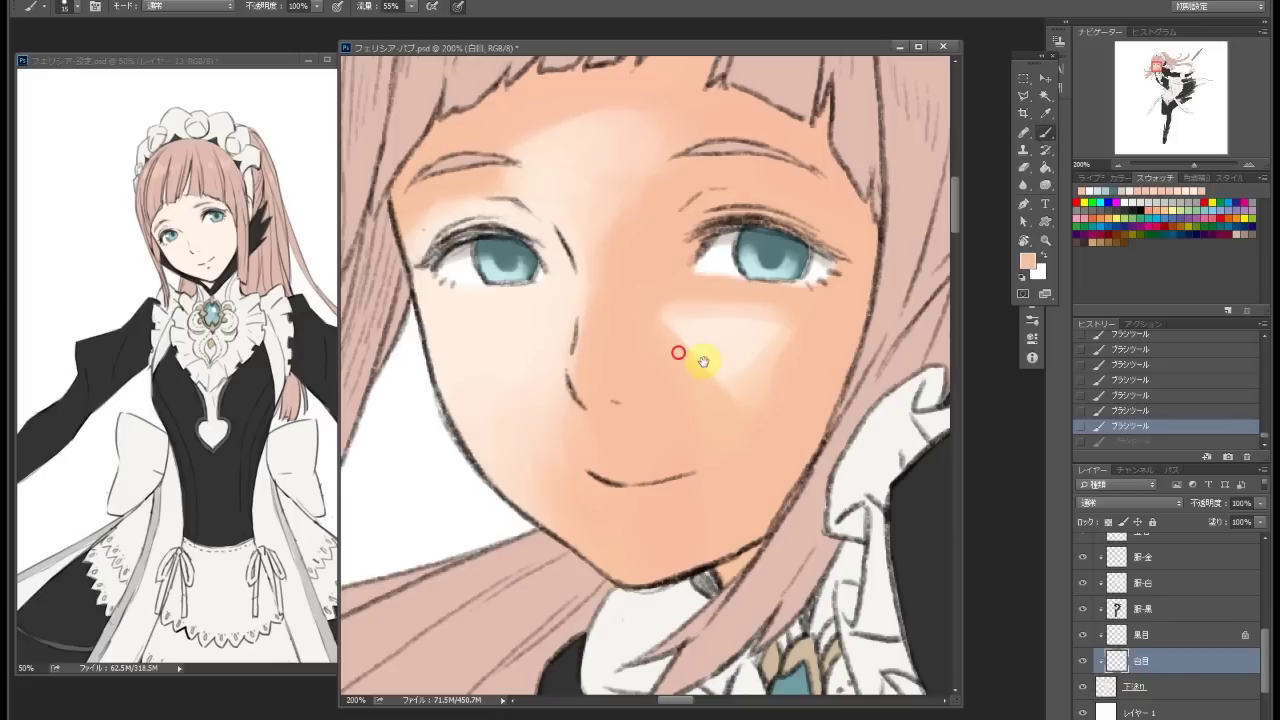
# Unlock the transparent pixels of 黒目 and brush pupils and teal shading into both irises with sampled colours
pyautogui.keyDown('alt'); pyautogui.click(814, 251); pyautogui.keyUp('alt')
pyautogui.click(1245, 634)
pyautogui.moveTo(782, 268)
pyautogui.mouseDown()
pyautogui.moveTo(766, 286)
pyautogui.moveTo(783, 305)
pyautogui.moveTo(773, 316)
pyautogui.mouseUp()
pyautogui.keyDown('alt'); pyautogui.click(767, 310); pyautogui.keyUp('alt')
pyautogui.moveTo(512, 312)
pyautogui.mouseDown()
pyautogui.moveTo(568, 293)
pyautogui.moveTo(516, 320)
pyautogui.moveTo(516, 298)
pyautogui.moveTo(499, 293)
pyautogui.moveTo(508, 322)
pyautogui.moveTo(494, 319)
pyautogui.moveTo(527, 318)
pyautogui.mouseUp()
pyautogui.keyDown('alt'); pyautogui.click(515, 300); pyautogui.keyUp('alt')
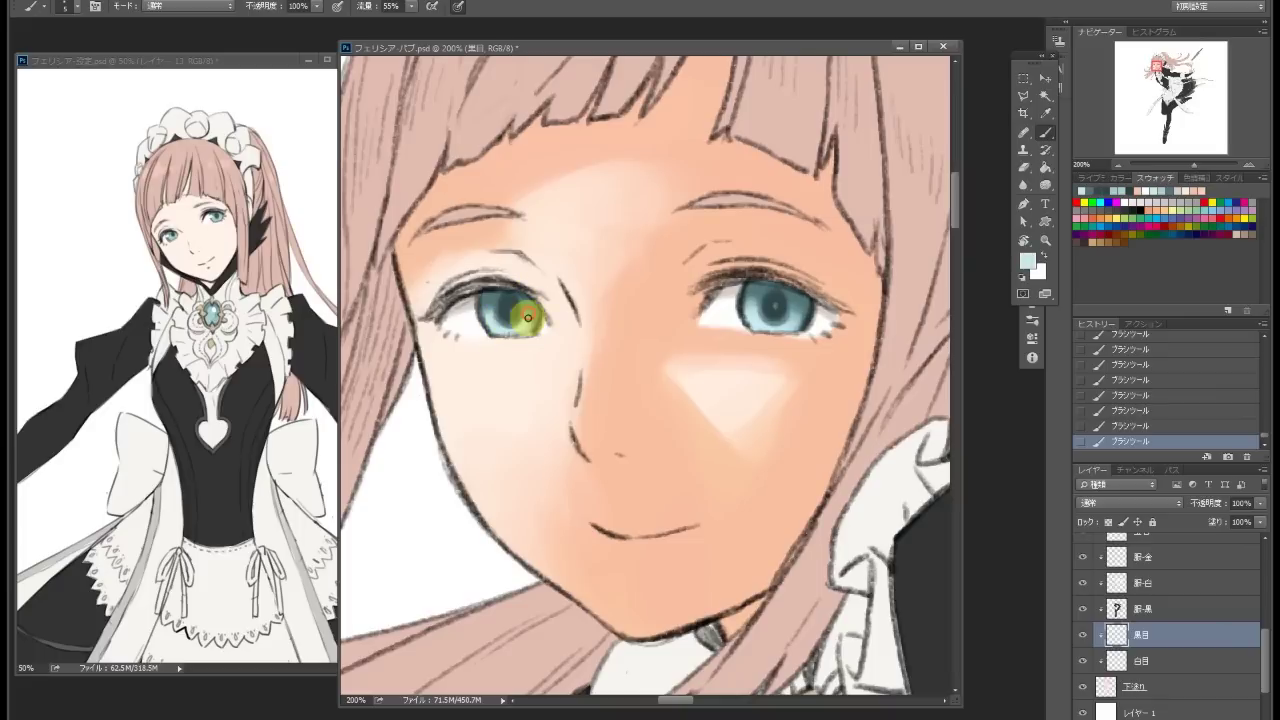
# Create a new layer above 線画 and brush white highlights onto the eyes
pyautogui.scroll(5, 1180, 586)
pyautogui.click(1180, 584)
pyautogui.hotkey('ctrl', 'shift', 'alt', 'n')
pyautogui.keyDown('alt'); pyautogui.click(724, 315); pyautogui.keyUp('alt')
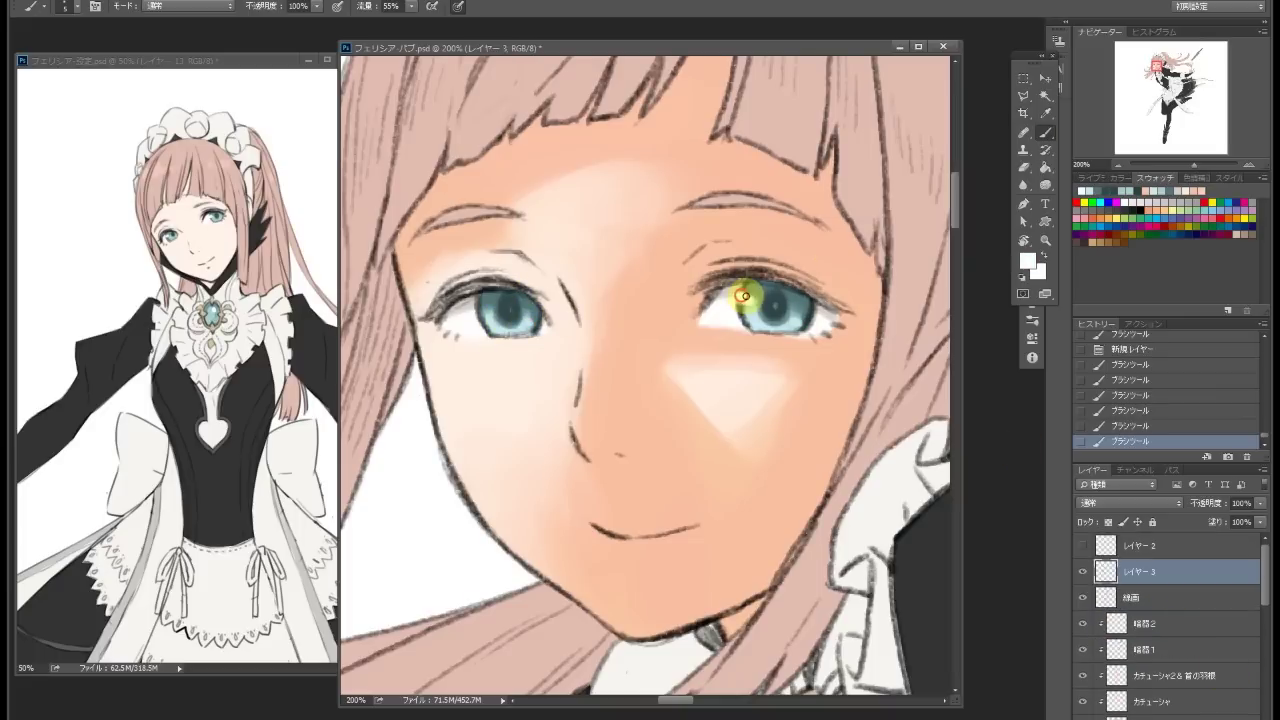
# Return to 下塗り and brush further skin shading around the eyes and nose
pyautogui.hotkey('ctrl', '0')
pyautogui.hotkey('ctrl', '+')
pyautogui.hotkey('ctrl', '+')
pyautogui.click(1045, 132)
pyautogui.keyDown('ctrl'); pyautogui.click(633, 317); pyautogui.keyUp('ctrl')
pyautogui.click(1045, 132)
pyautogui.click(578, 318)
pyautogui.moveTo(593, 317); pyautogui.dragTo(613, 329)
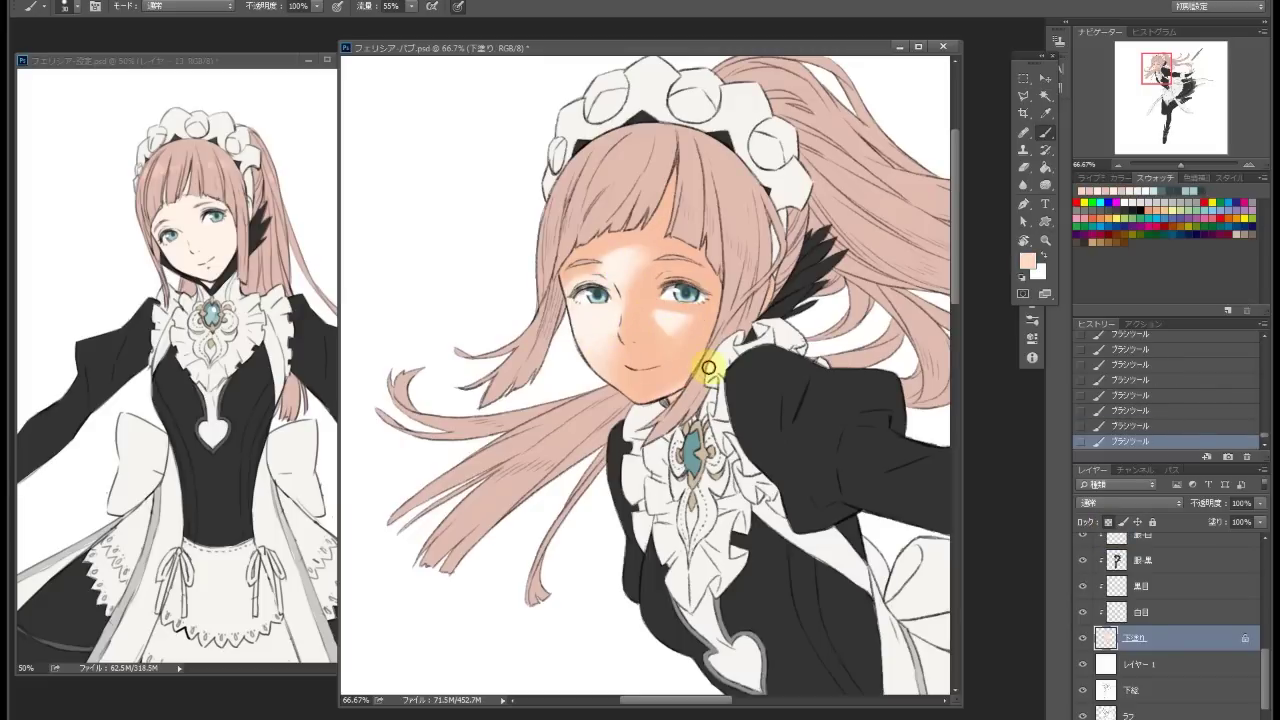
# Refine the forehead and eye-area shading with the brush, and sample a dark brown beside the eyelashes
pyautogui.moveTo(636, 273); pyautogui.dragTo(624, 295)
pyautogui.click(592, 283)
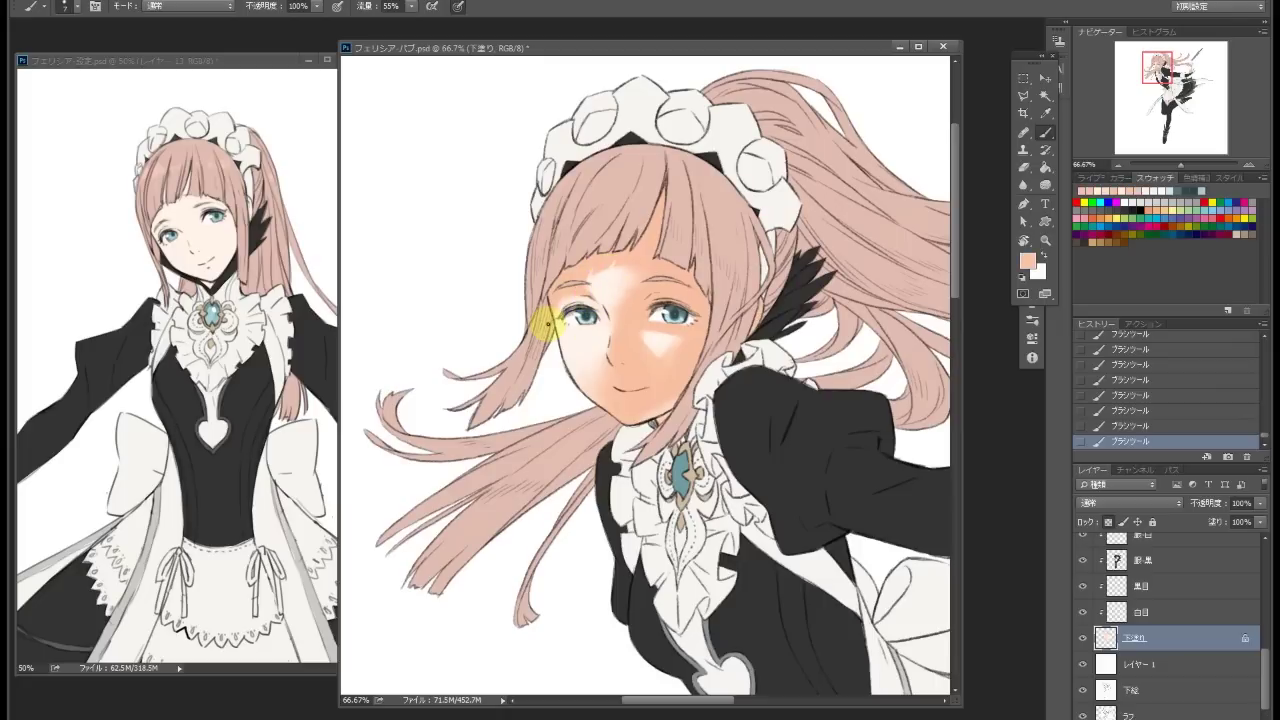
pyautogui.moveTo(672, 307); pyautogui.dragTo(708, 311)
pyautogui.keyDown('alt'); pyautogui.click(707, 310); pyautogui.keyUp('alt')
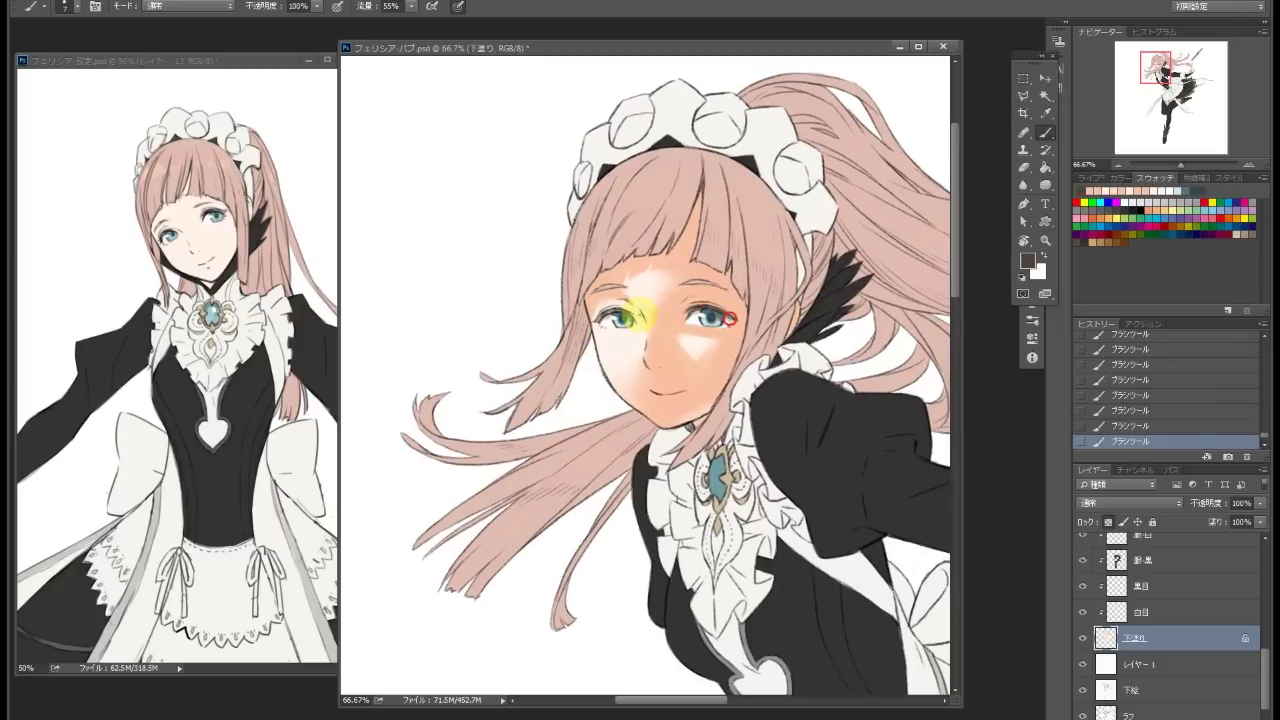
# Sample the forehead's skin tone and brush it over the chin and cheeks to soften the shading
pyautogui.keyDown('alt'); pyautogui.click(686, 286); pyautogui.keyUp('alt')
pyautogui.moveTo(656, 397); pyautogui.dragTo(691, 344)
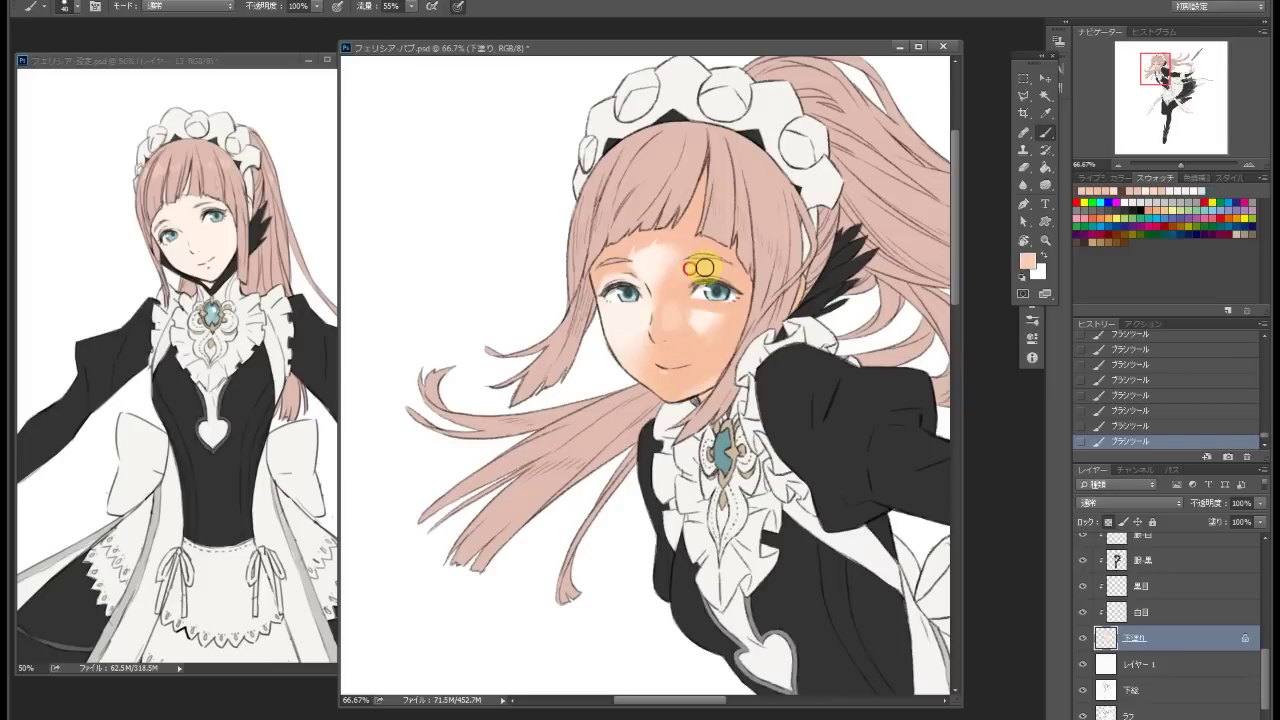
pyautogui.moveTo(754, 304); pyautogui.dragTo(724, 298)
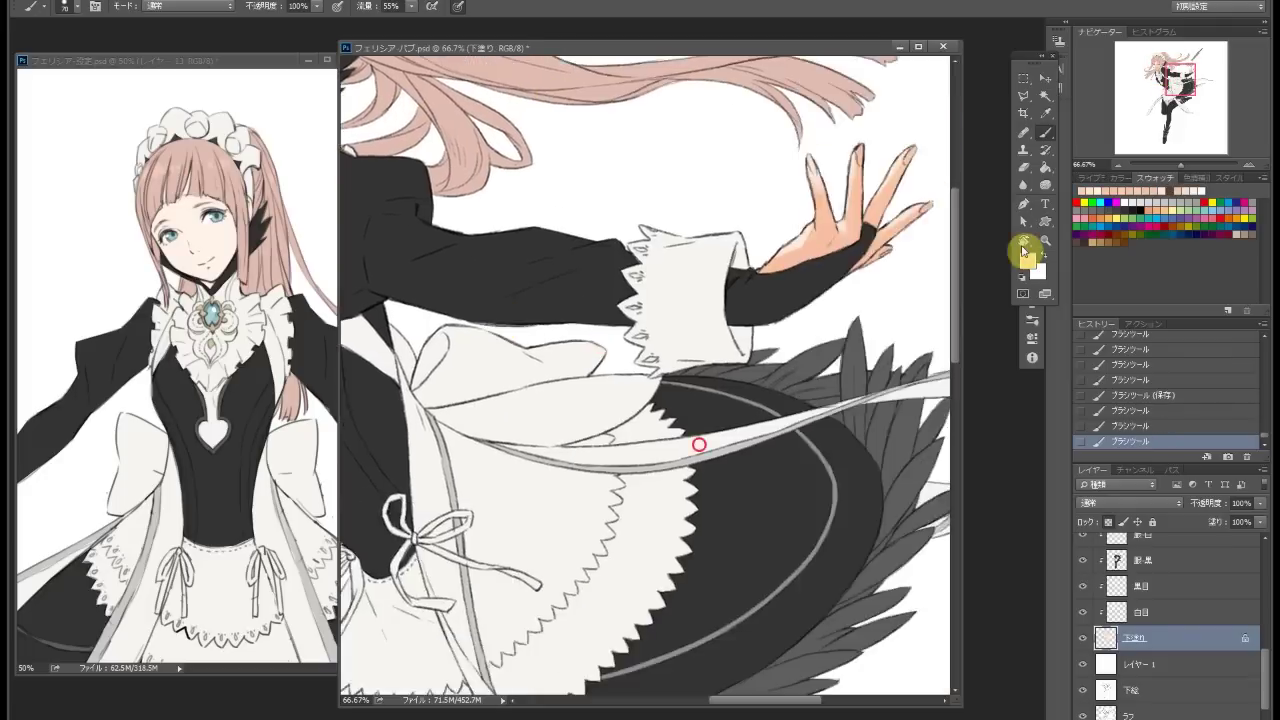
# Lock the transparent pixels of the 黒目 and 服-黒 layers
pyautogui.click(1045, 241)
pyautogui.keyDown('alt'); pyautogui.click(766, 323); pyautogui.keyUp('alt')
pyautogui.click(1140, 586)
pyautogui.press('/')
pyautogui.click(1140, 560)
pyautogui.press('/')
# Set the brush colour to #55504b and paint lighter warm-grey tones down the black stockings on 服-黒
pyautogui.scroll(-3, 645, 375)
pyautogui.click(1027, 261)
pyautogui.click(771, 289)
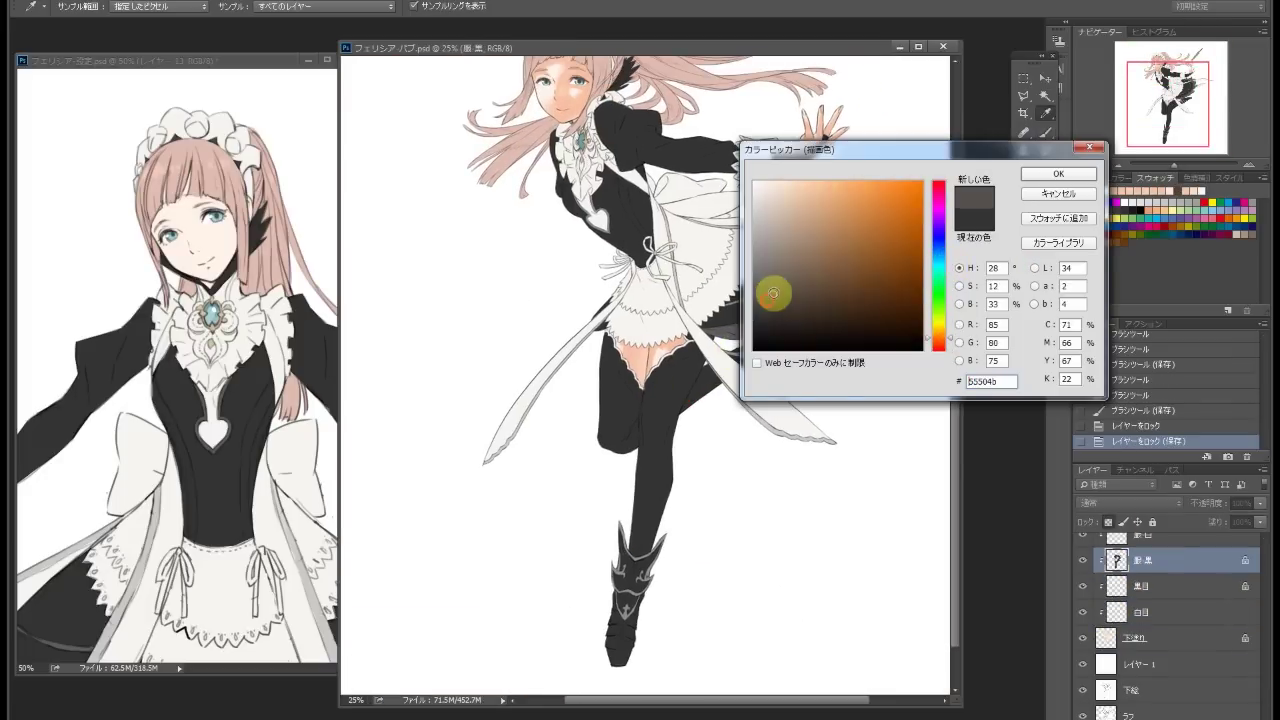
pyautogui.press('Return')
pyautogui.press('b')
pyautogui.moveTo(600, 334)
pyautogui.mouseDown()
pyautogui.moveTo(590, 435)
pyautogui.moveTo(617, 450)
pyautogui.moveTo(655, 392)
pyautogui.moveTo(660, 455)
pyautogui.mouseUp()
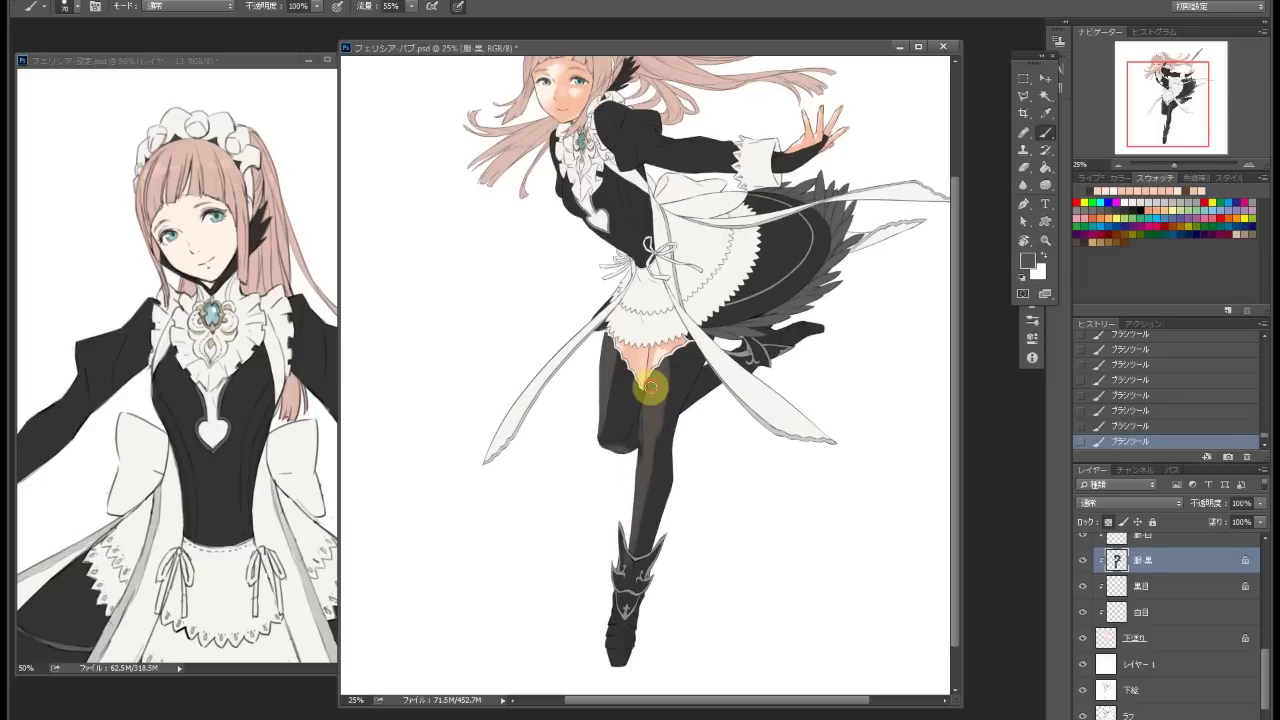
# Brush softened warm-grey tones along the thighs, knees and shin of the black stockings on 服-黒
pyautogui.moveTo(652, 389)
pyautogui.mouseDown()
pyautogui.moveTo(631, 409)
pyautogui.moveTo(634, 437)
pyautogui.moveTo(667, 409)
pyautogui.mouseUp()
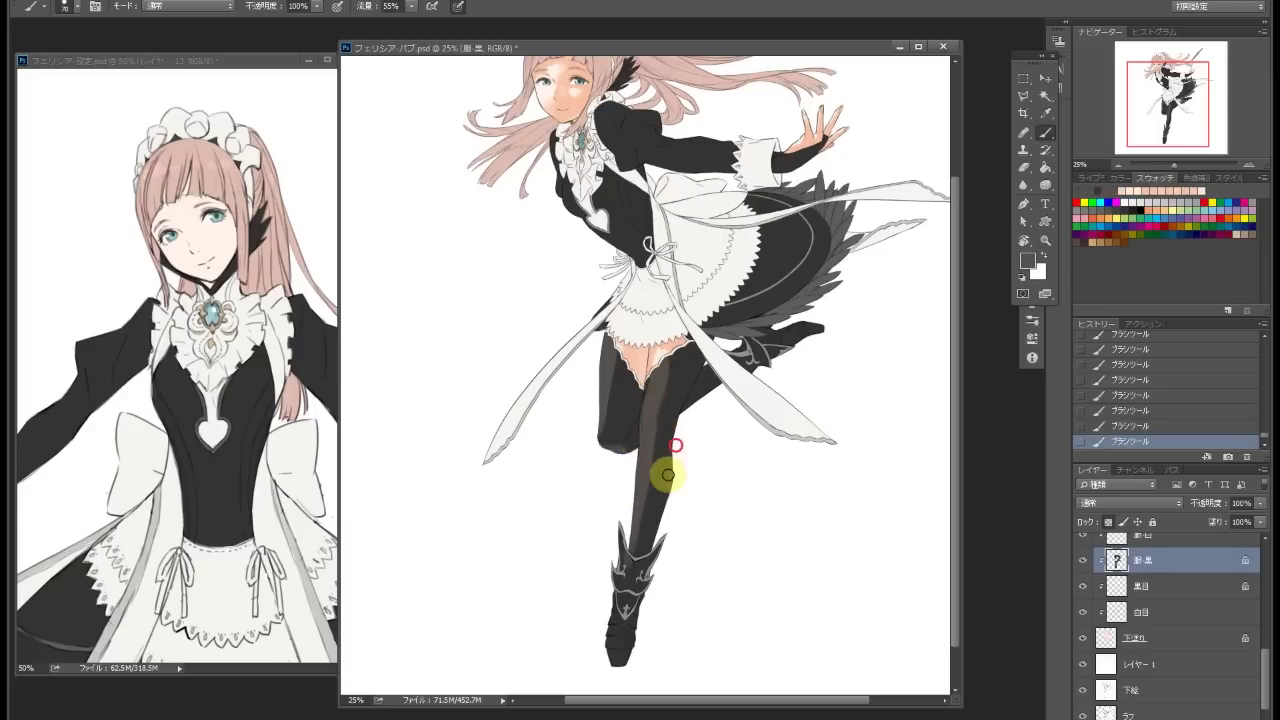
pyautogui.hotkey('ctrl', 'z')
pyautogui.click(785, 295)
pyautogui.press('Return')
pyautogui.moveTo(698, 451)
pyautogui.mouseDown()
pyautogui.moveTo(674, 423)
pyautogui.moveTo(685, 388)
pyautogui.moveTo(672, 460)
pyautogui.mouseUp()
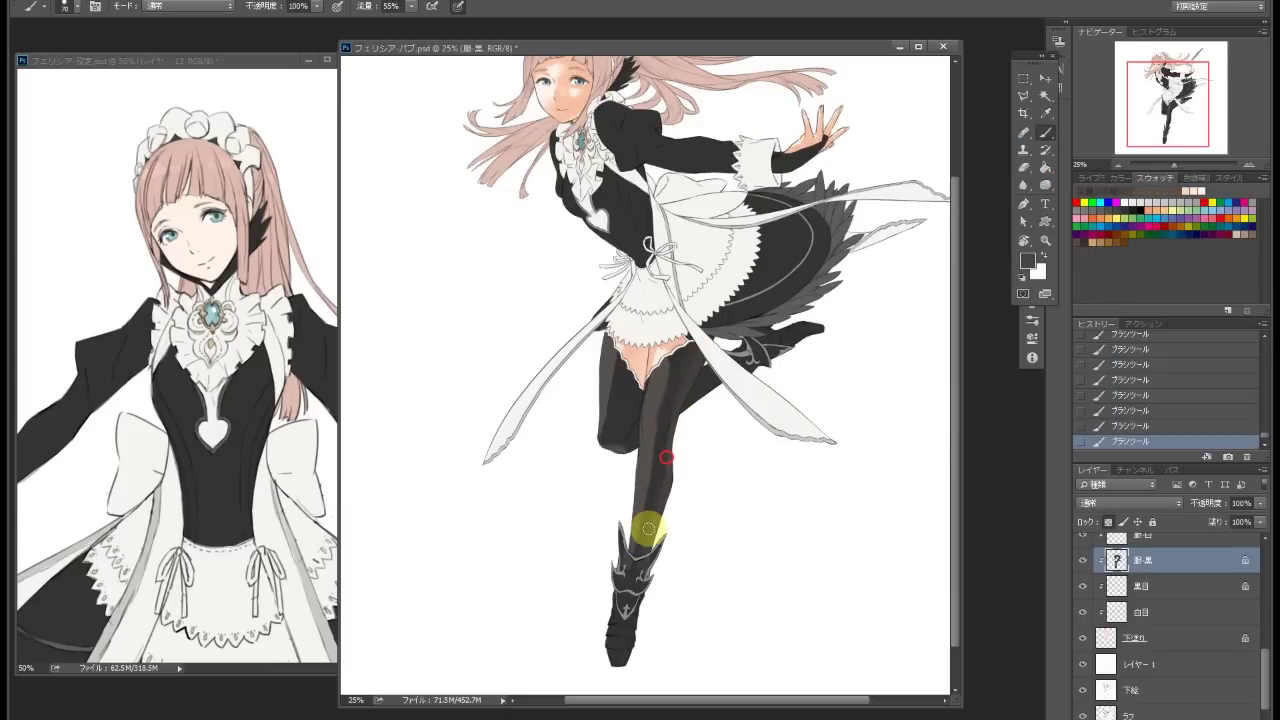
pyautogui.moveTo(648, 440)
pyautogui.mouseDown()
pyautogui.moveTo(675, 415)
pyautogui.moveTo(669, 383)
pyautogui.moveTo(648, 460)
pyautogui.mouseUp()
pyautogui.moveTo(608, 351)
pyautogui.mouseDown()
pyautogui.moveTo(600, 423)
pyautogui.moveTo(682, 422)
pyautogui.mouseUp()
pyautogui.click(758, 278)
# Brush warm-grey tones onto the puff sleeve, forearm, bodice and upper skirt of the black dress
pyautogui.scroll(3, 778, 264)
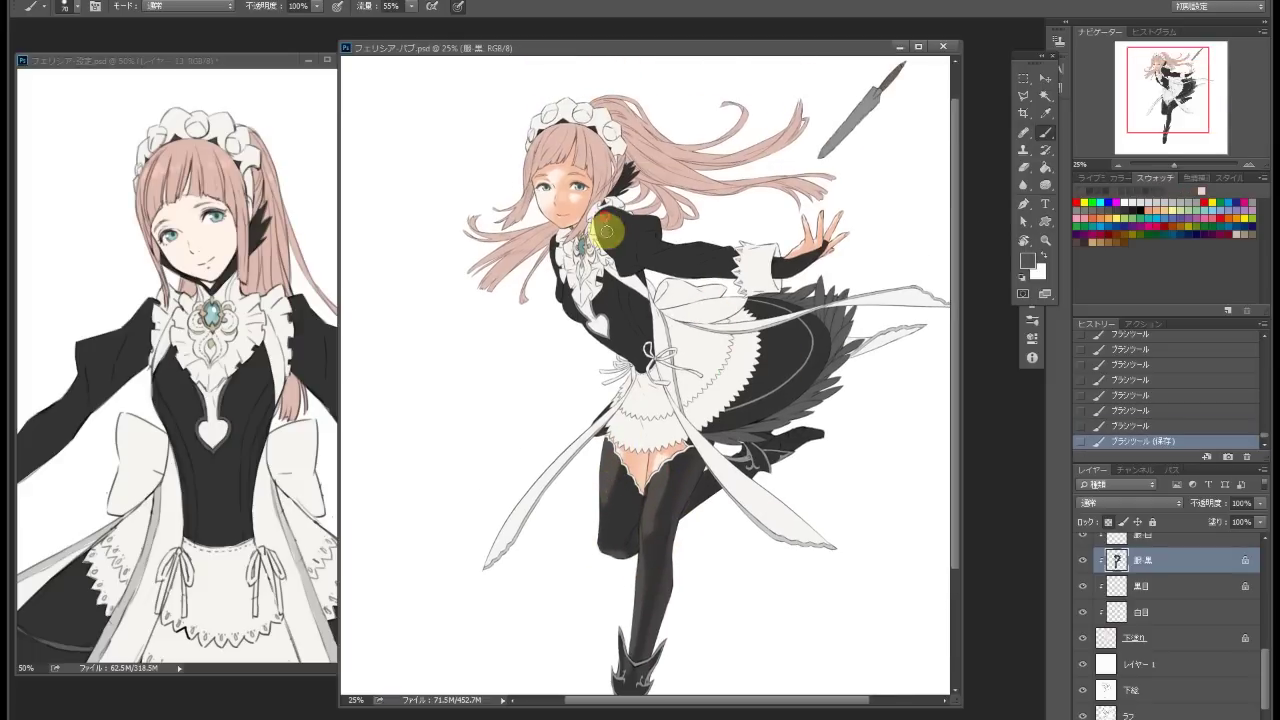
pyautogui.moveTo(625, 247); pyautogui.dragTo(565, 296)
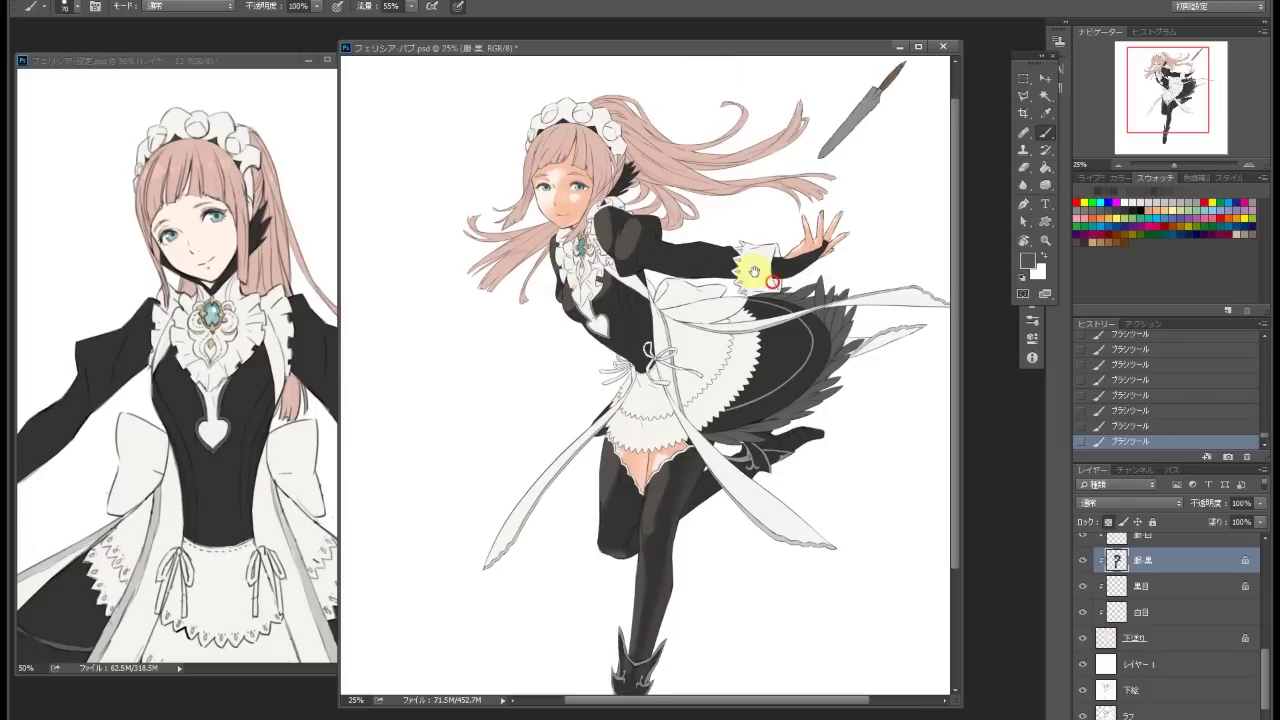
pyautogui.moveTo(753, 271); pyautogui.dragTo(723, 283)
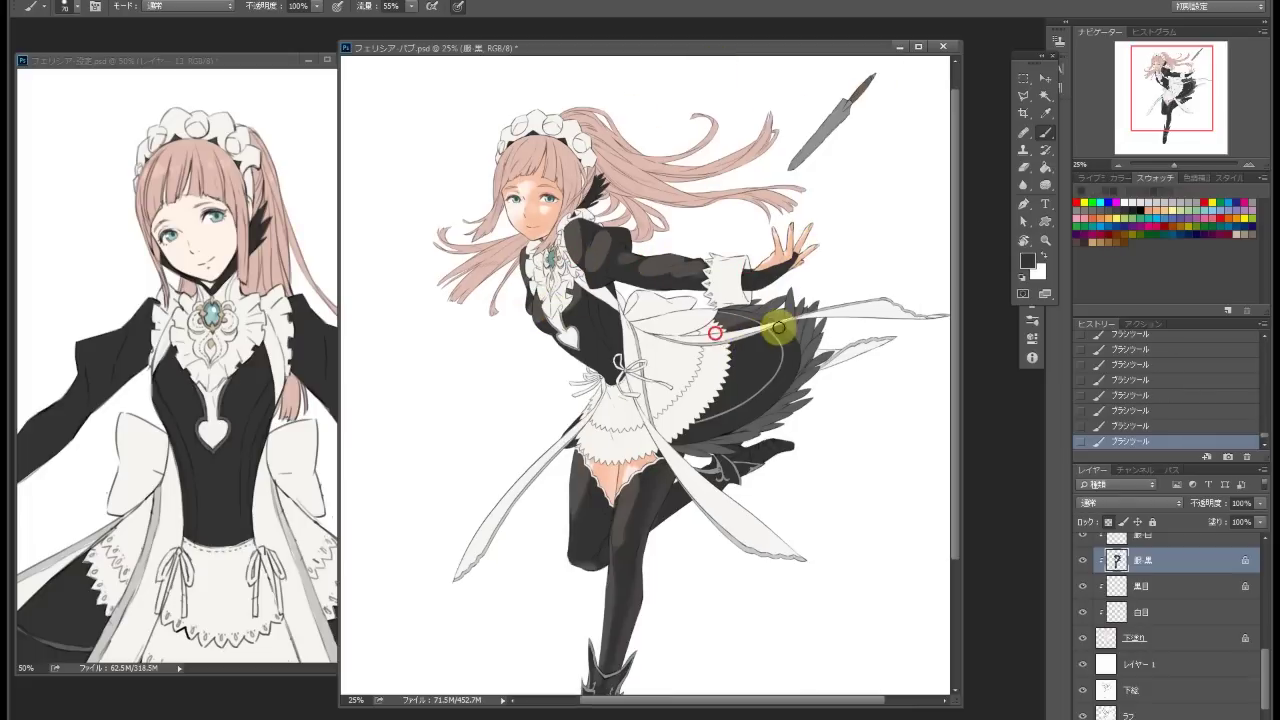
pyautogui.scroll(-1, 723, 337)
pyautogui.moveTo(604, 309); pyautogui.dragTo(608, 262)
pyautogui.scroll(1, 757, 249)
pyautogui.click(663, 509)
pyautogui.click(663, 503)
pyautogui.click(742, 300)
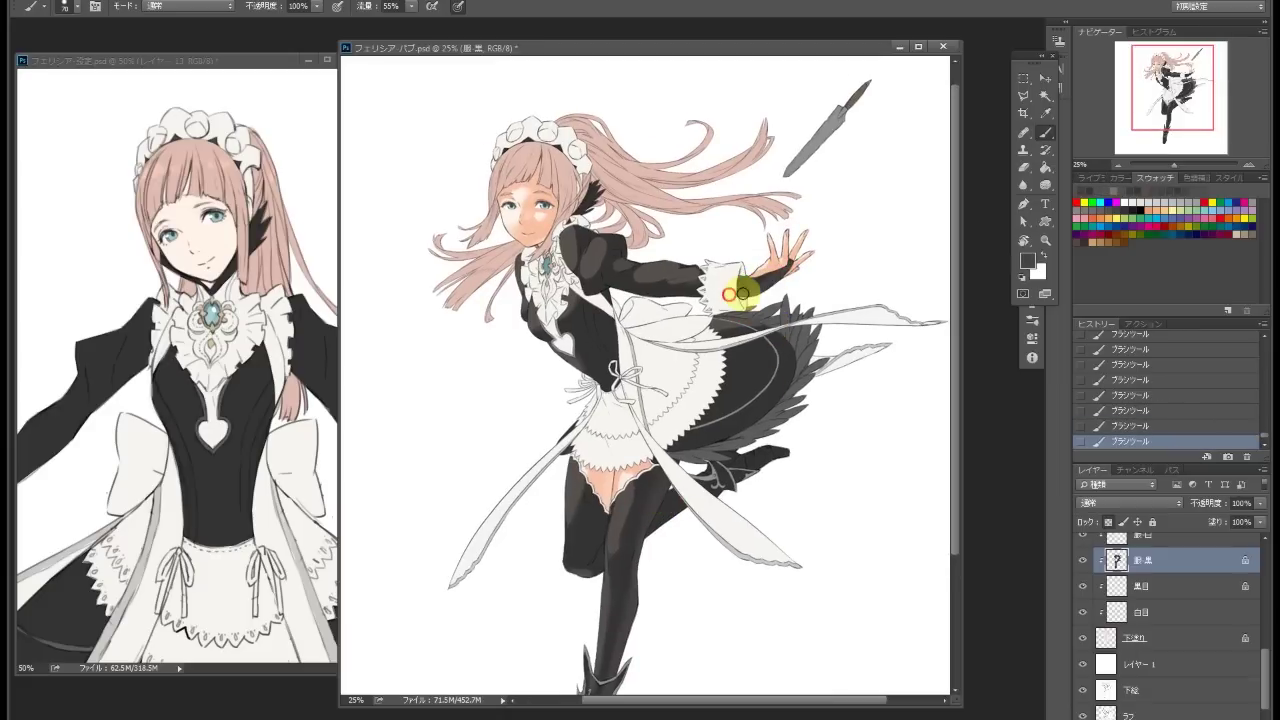
# Set the brush colour to #6d655b and paint lighter highlights down the front stocking
pyautogui.hotkey('alt', 'shift', 'c')
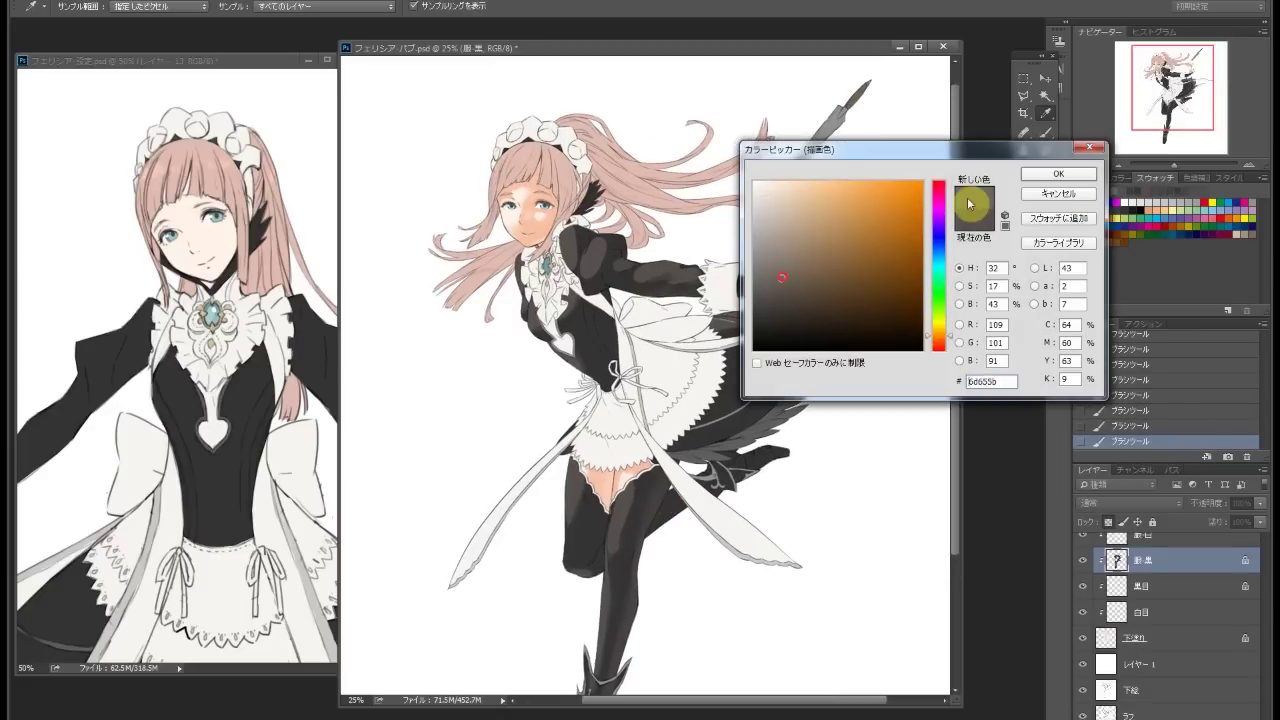
pyautogui.press('Return')
pyautogui.scroll(-3, 629, 523)
pyautogui.moveTo(634, 406); pyautogui.dragTo(629, 510)
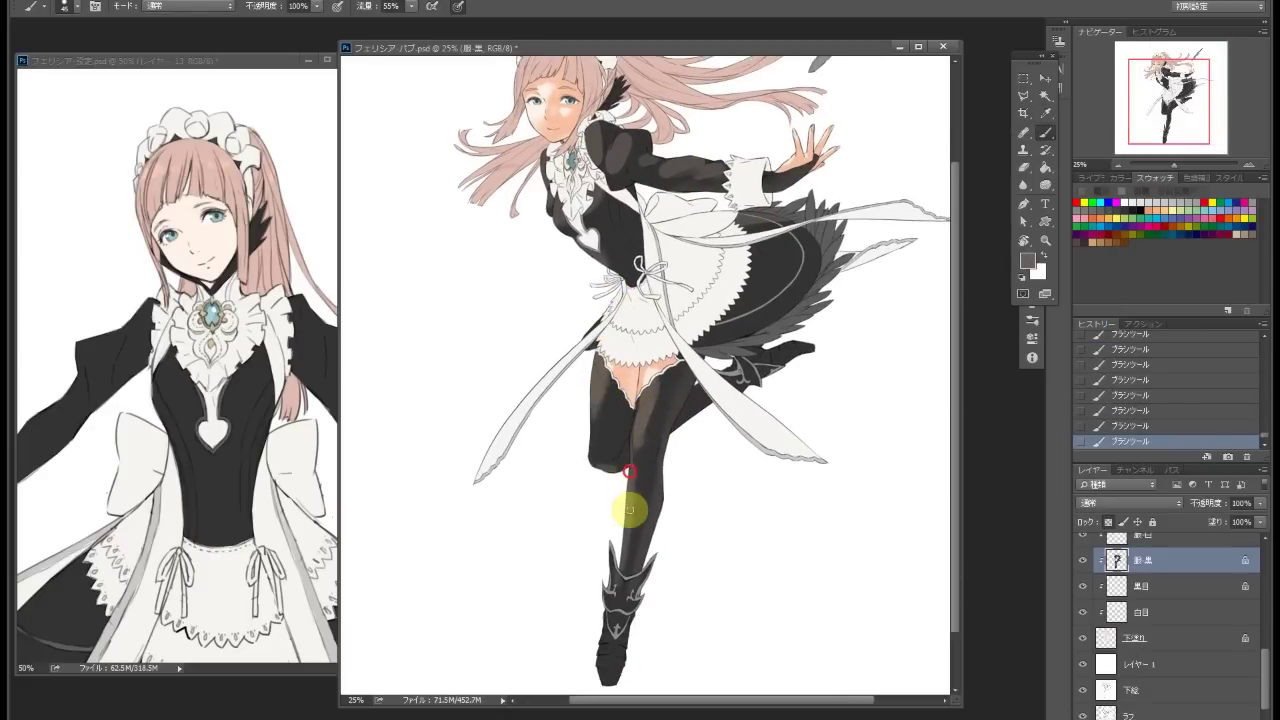
# Paint lighter warm-grey highlights on the puff sleeve and along the outstretched forearm
pyautogui.scroll(3, 670, 300)
pyautogui.click(592, 262)
pyautogui.click(615, 222)
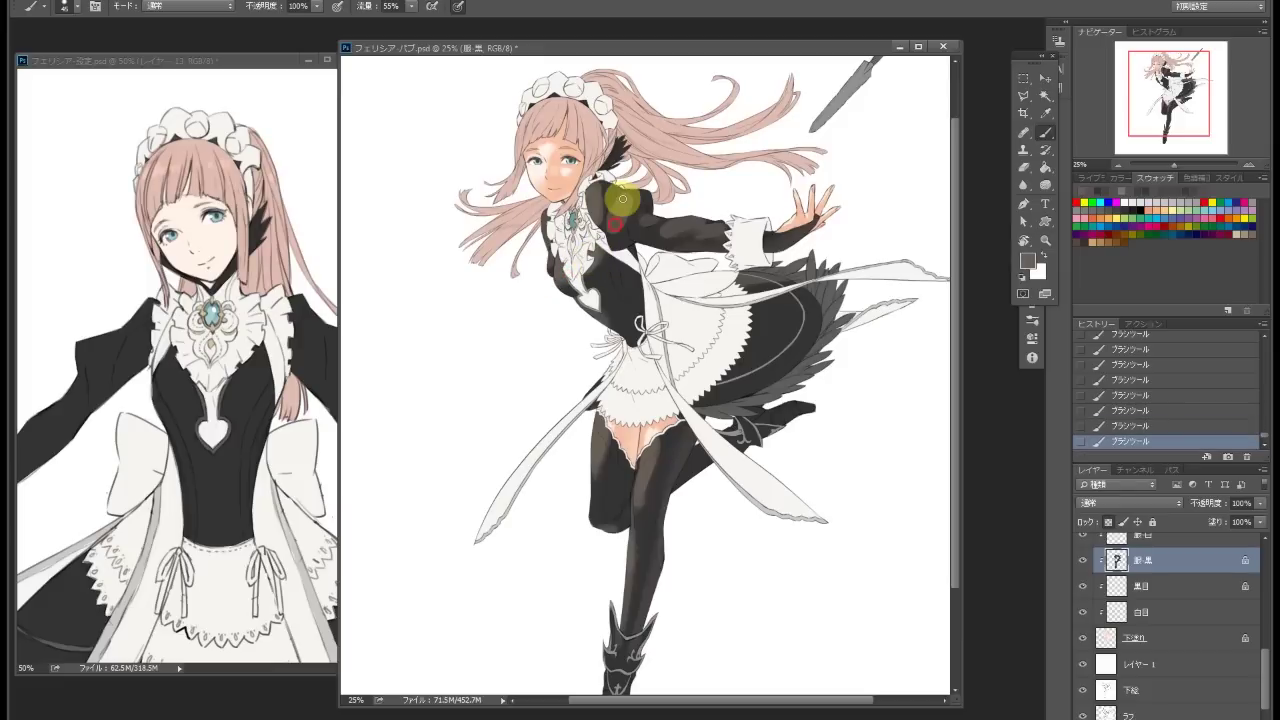
pyautogui.moveTo(717, 228); pyautogui.dragTo(670, 240)
pyautogui.moveTo(607, 184); pyautogui.dragTo(600, 215)
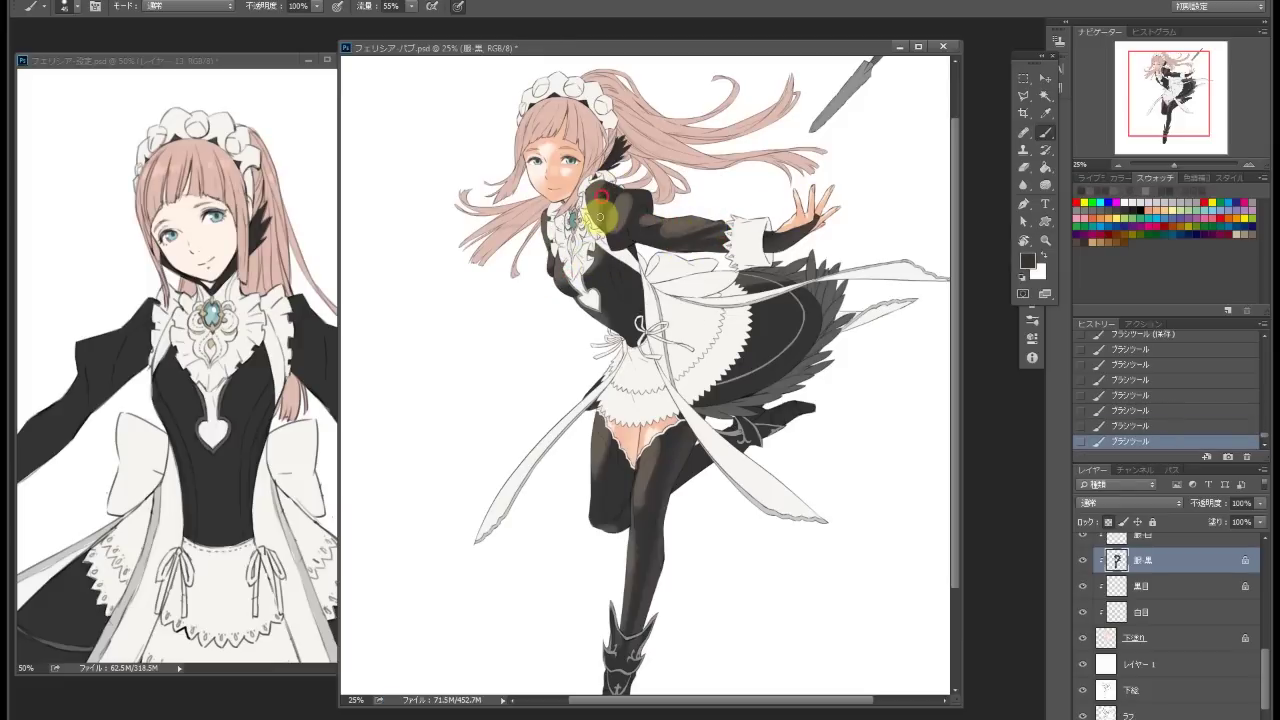
# Refine the light and dark tones on the shoulder and on the bodice around the neck frill and heart
pyautogui.scroll(-4, 684, 346)
pyautogui.scroll(5, 684, 346)
pyautogui.click(603, 240)
pyautogui.scroll(2, 598, 175)
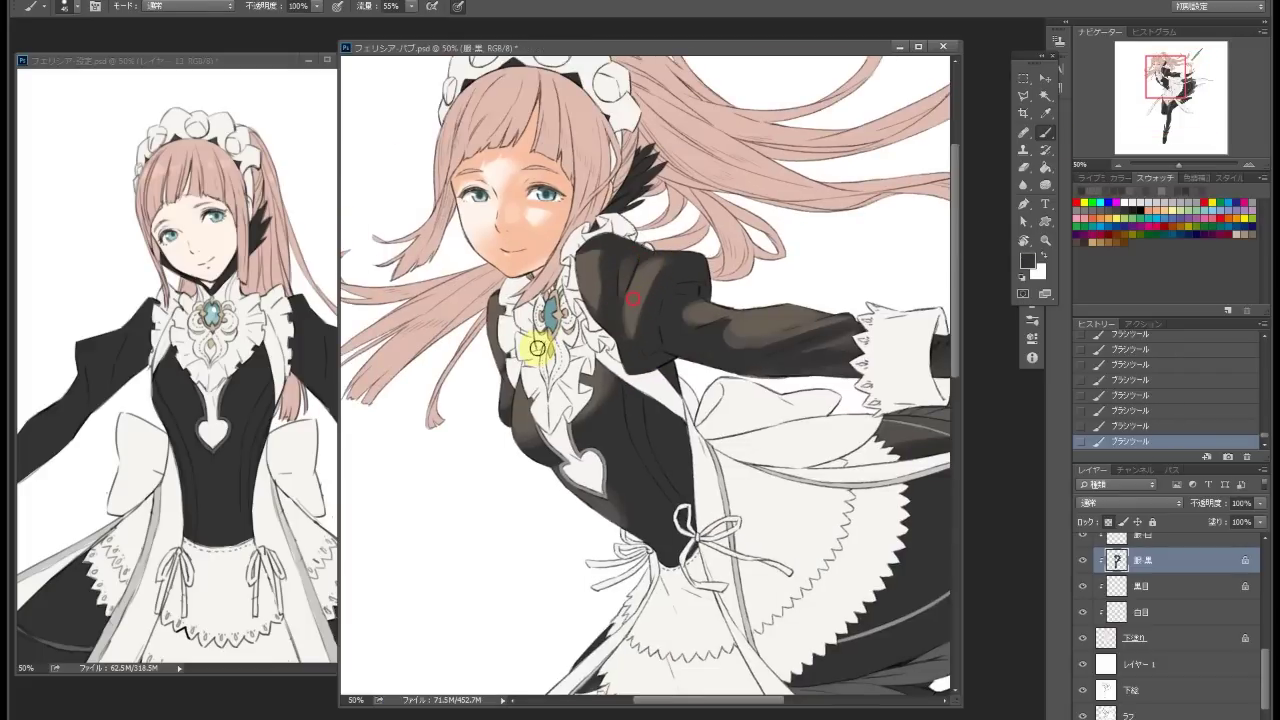
pyautogui.scroll(-1, 515, 342)
pyautogui.scroll(-4, 605, 325)
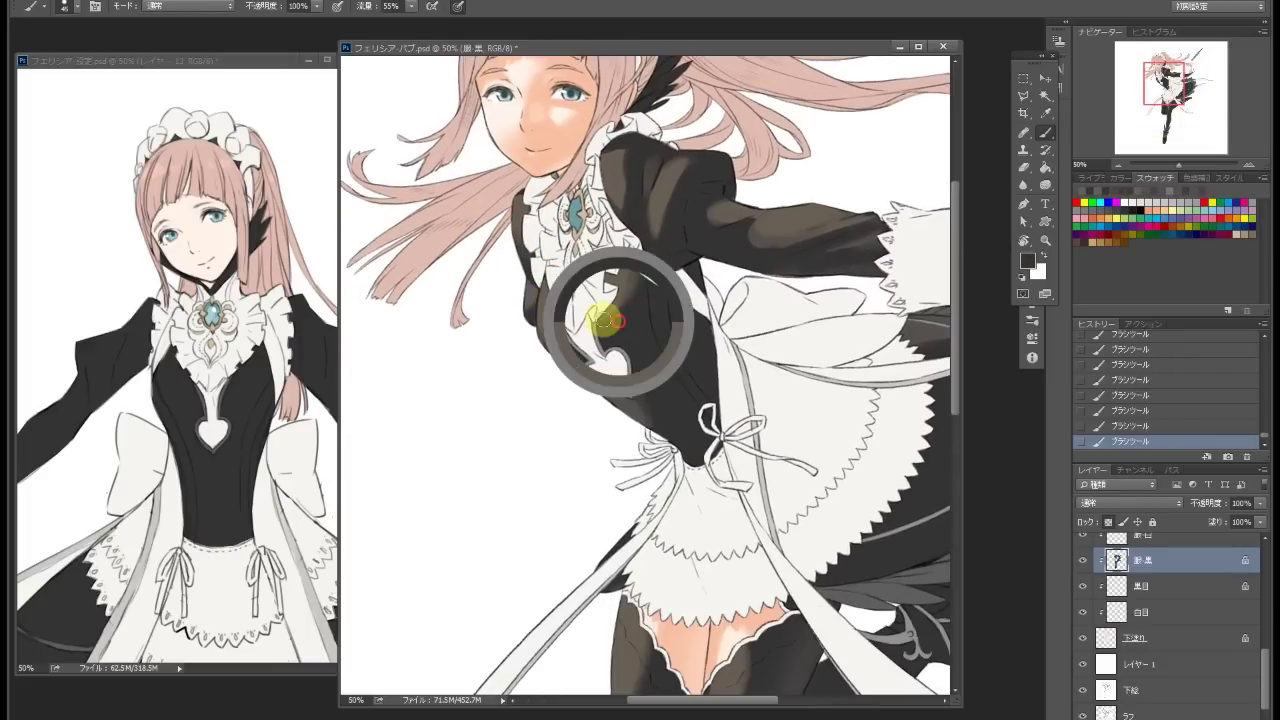
pyautogui.click(620, 258)
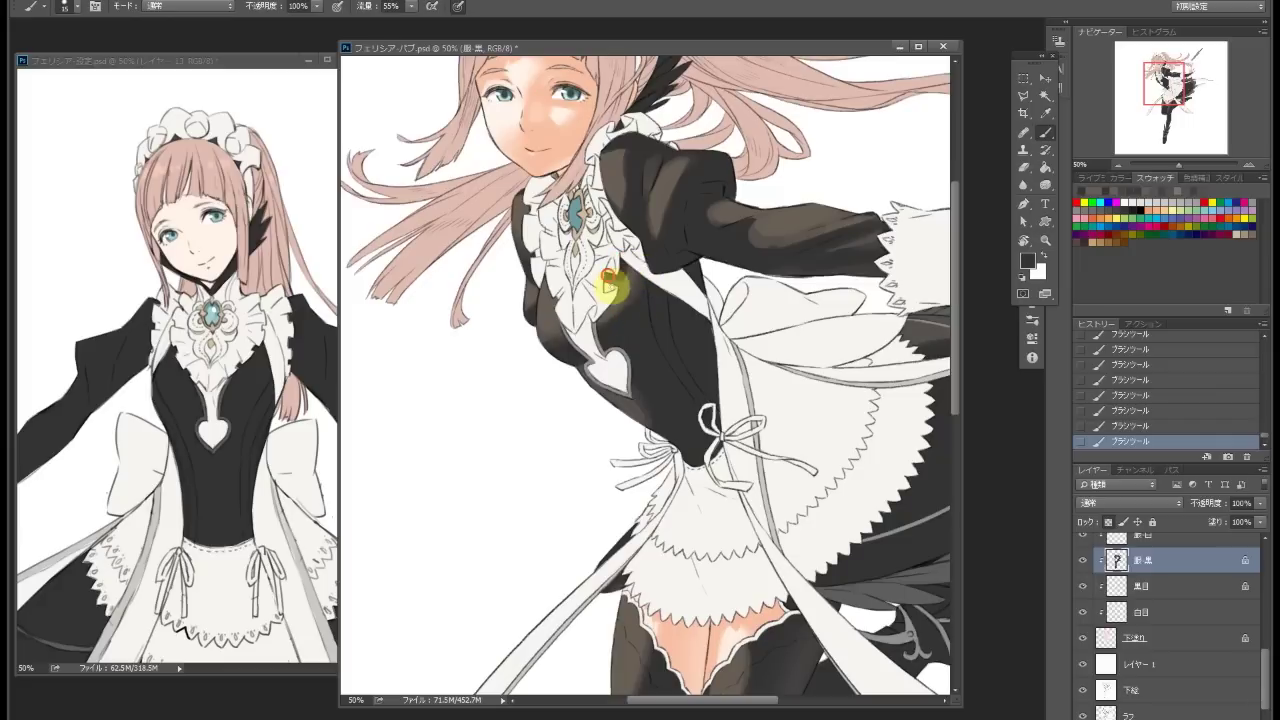
# Define the fold shading along the outstretched sleeve with the brush
pyautogui.scroll(2, 575, 314)
pyautogui.scroll(2, 697, 326)
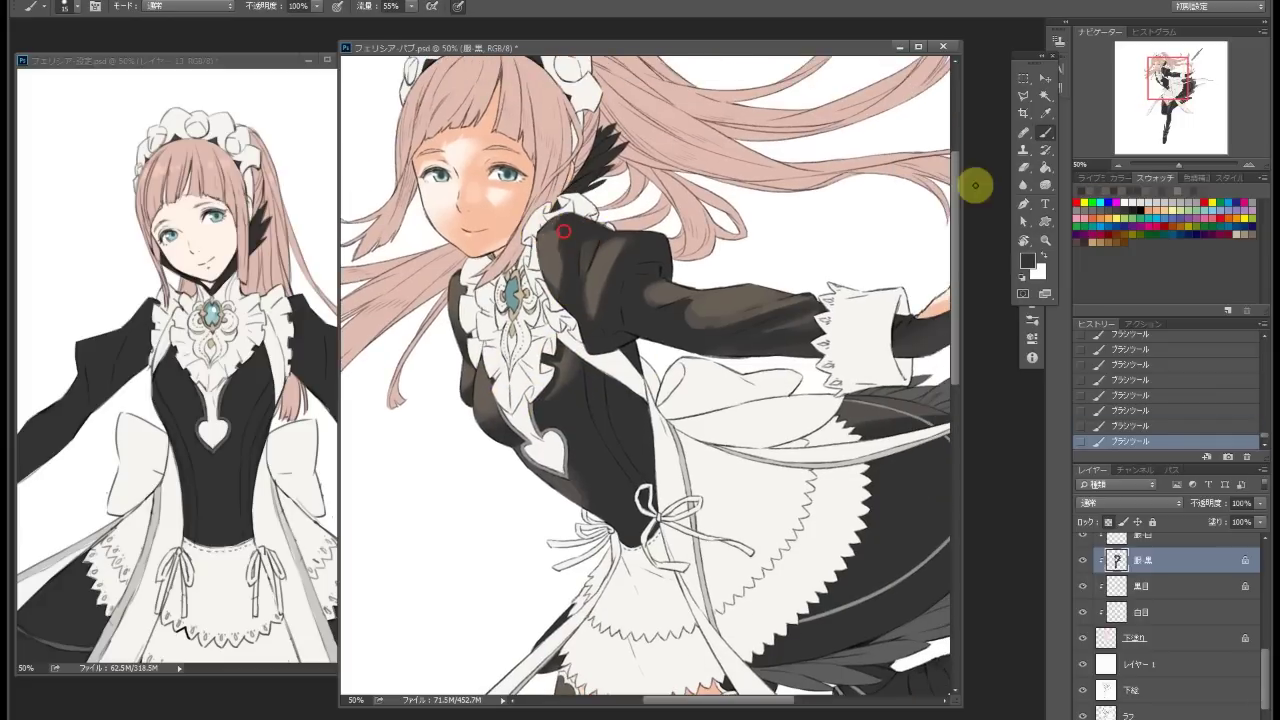
pyautogui.moveTo(714, 323); pyautogui.dragTo(644, 323)
pyautogui.scroll(-5, 589, 266)
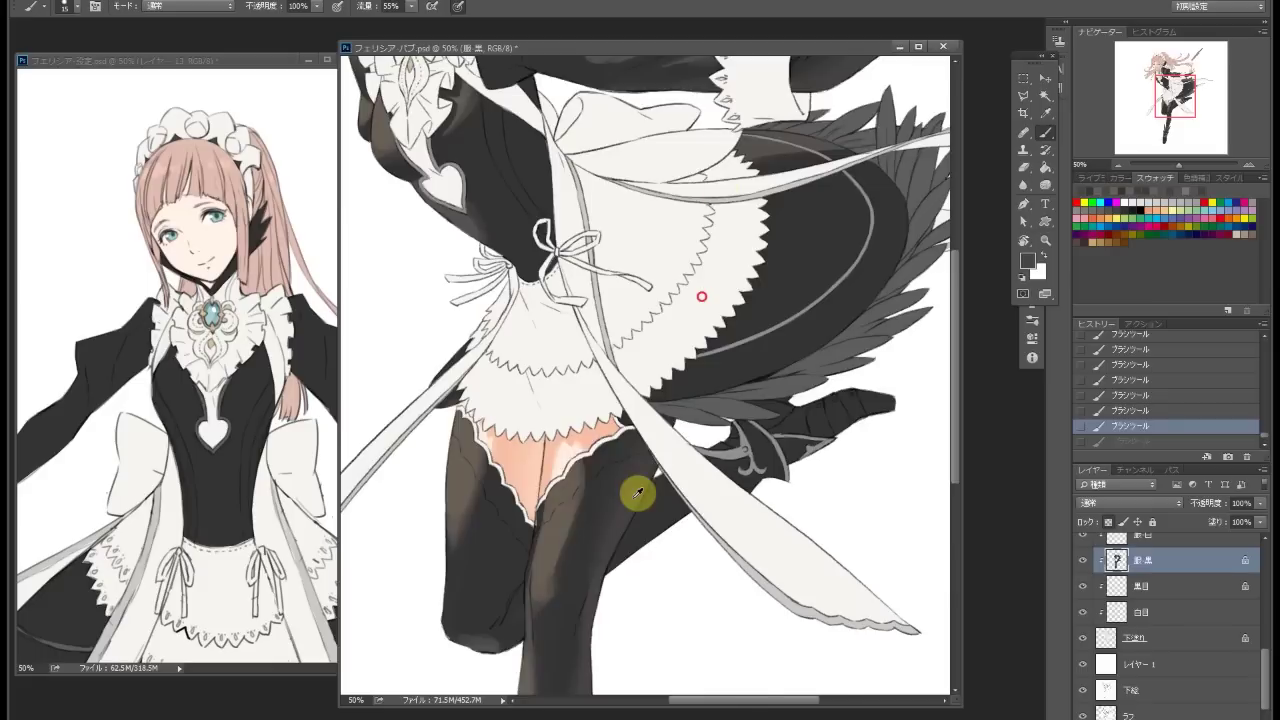
pyautogui.scroll(5, 634, 491)
pyautogui.moveTo(765, 245)
pyautogui.mouseDown()
pyautogui.moveTo(663, 334)
pyautogui.moveTo(594, 337)
pyautogui.moveTo(759, 345)
pyautogui.mouseUp()
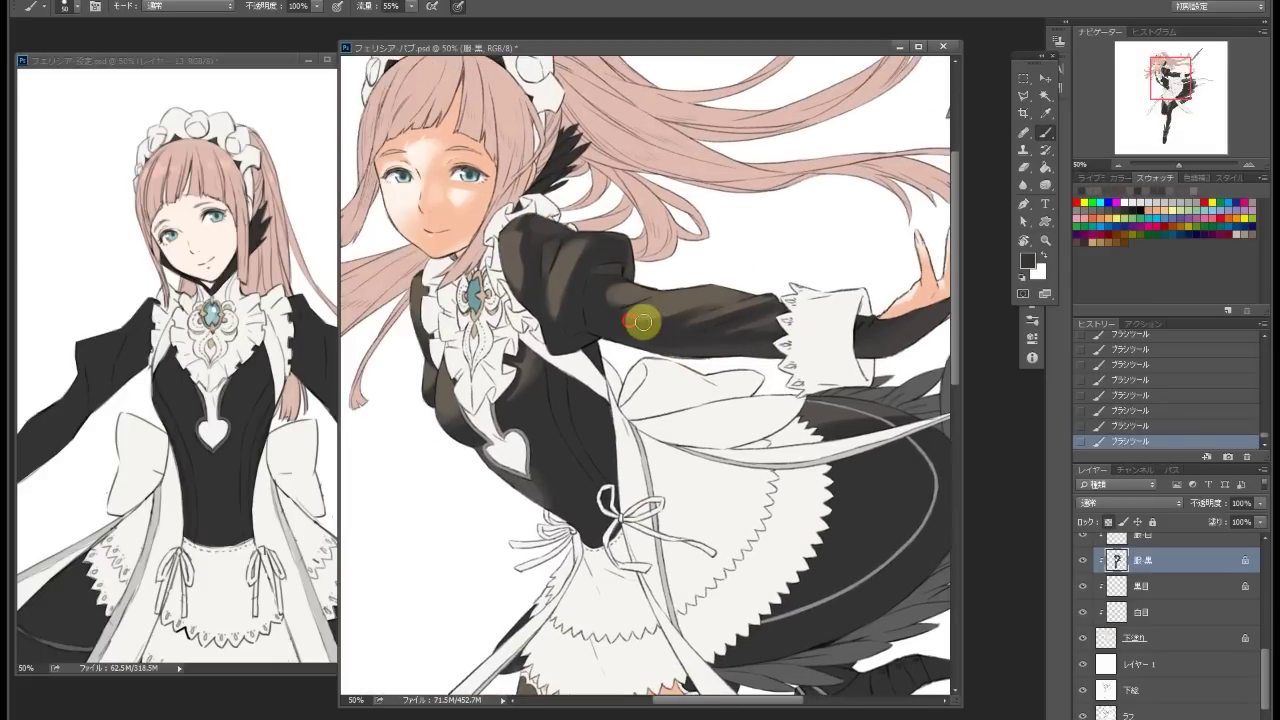
# Blend the light and dark folds of the puff sleeve with a 25 px brush
pyautogui.moveTo(571, 263); pyautogui.dragTo(601, 273)
pyautogui.click(806, 206)
pyautogui.click(1049, 166)
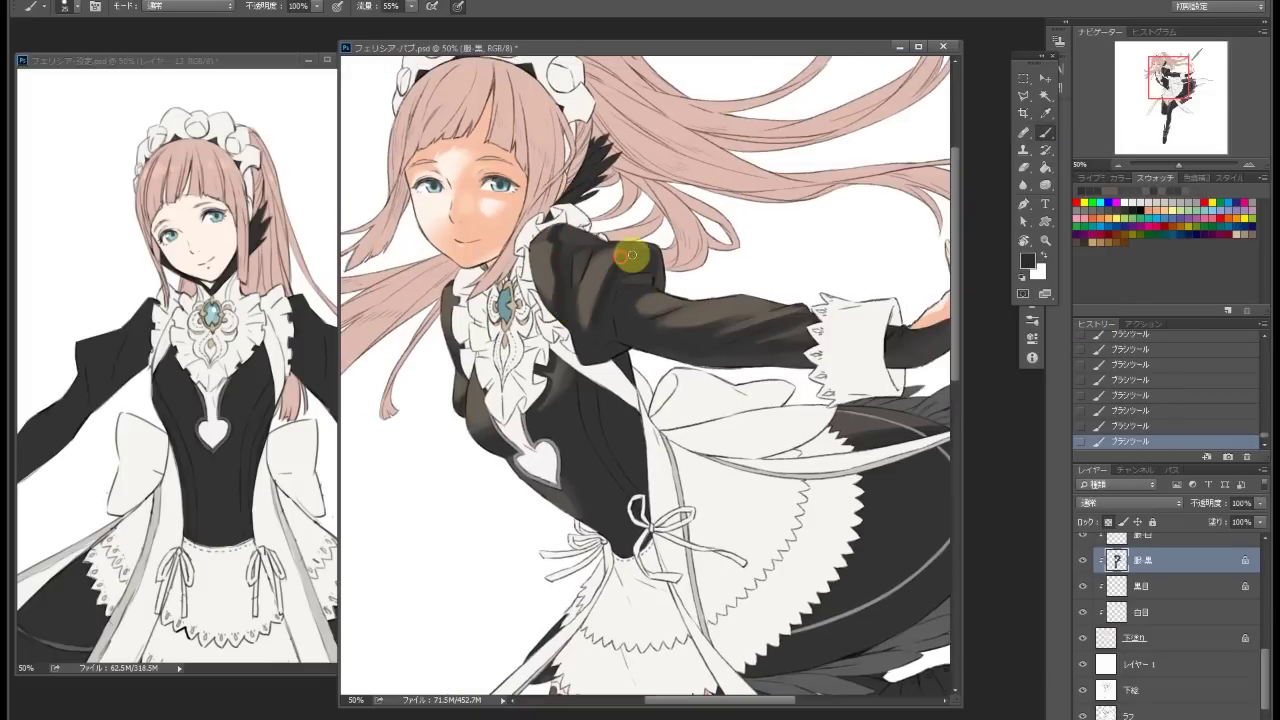
pyautogui.moveTo(455, 333); pyautogui.dragTo(495, 318)
pyautogui.moveTo(634, 337); pyautogui.dragTo(616, 313)
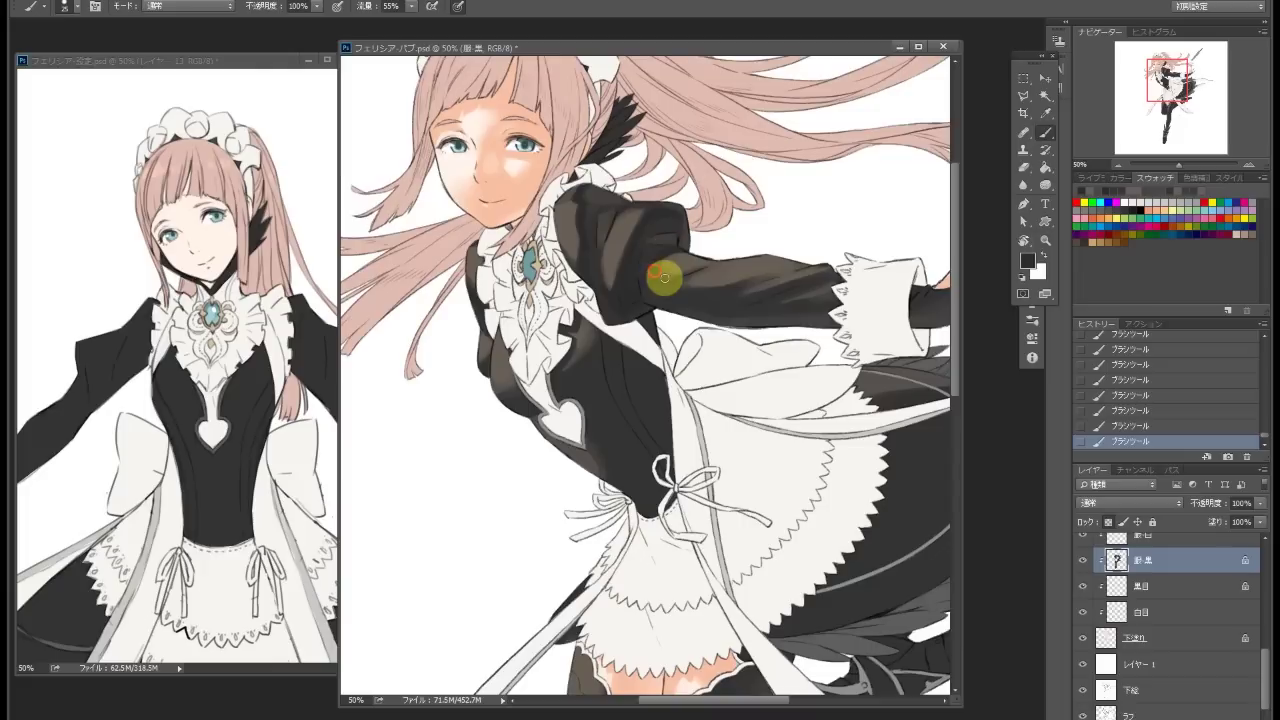
# Touch up the folds between the forearm sleeve and the shoulder
pyautogui.moveTo(857, 283); pyautogui.dragTo(620, 294)
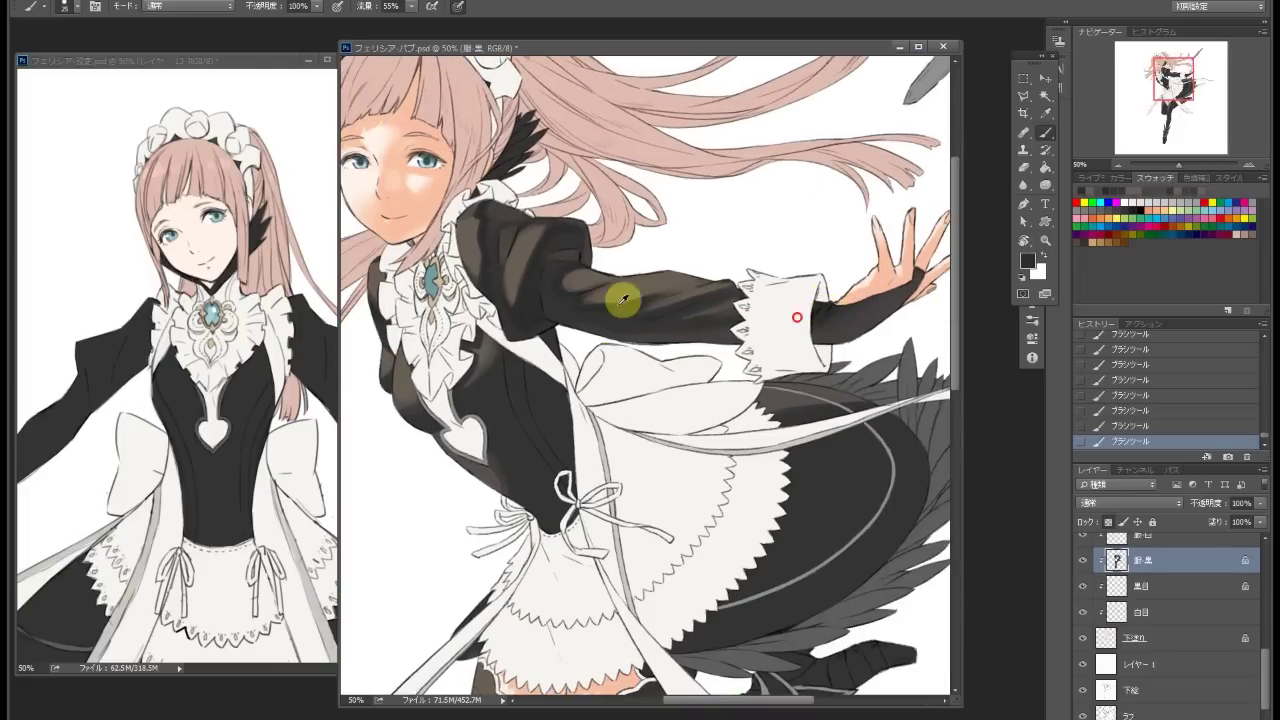
pyautogui.moveTo(880, 217); pyautogui.dragTo(858, 315)
pyautogui.moveTo(439, 233); pyautogui.dragTo(594, 243)
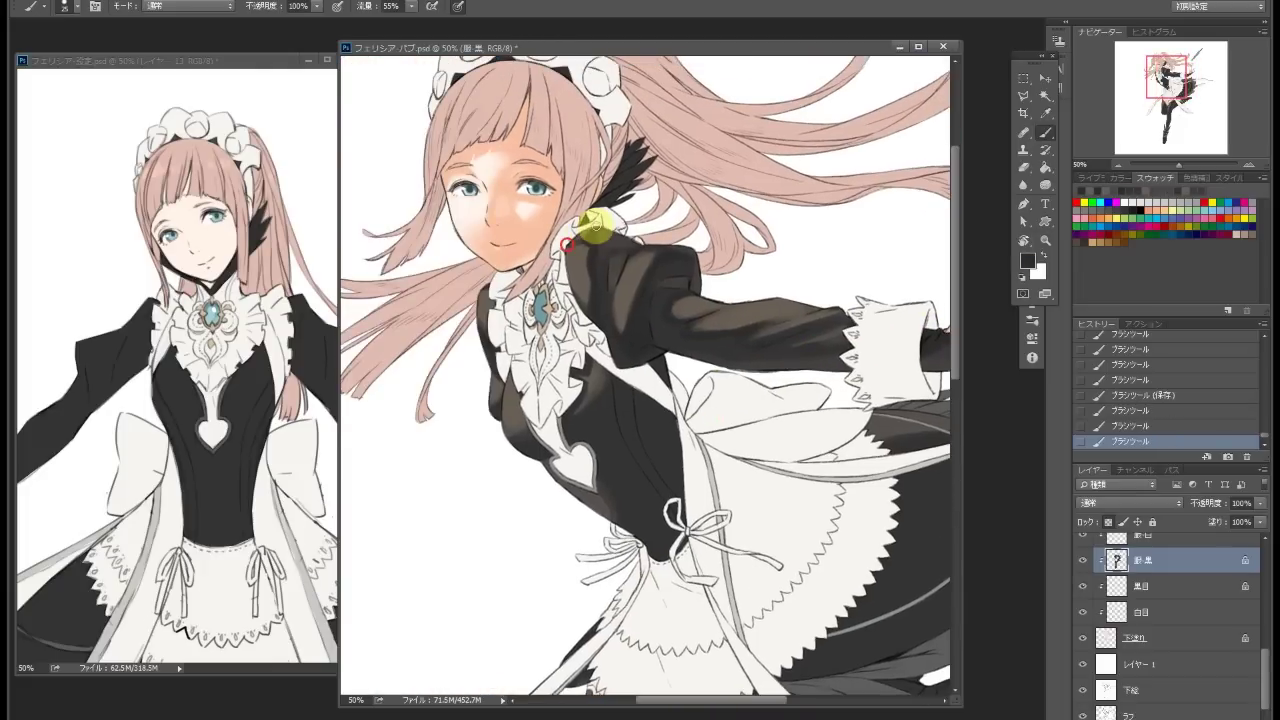
# Enlarge the brush to 100 px and softly lighten the side of the bodice below the arm
pyautogui.moveTo(648, 408); pyautogui.dragTo(604, 366)
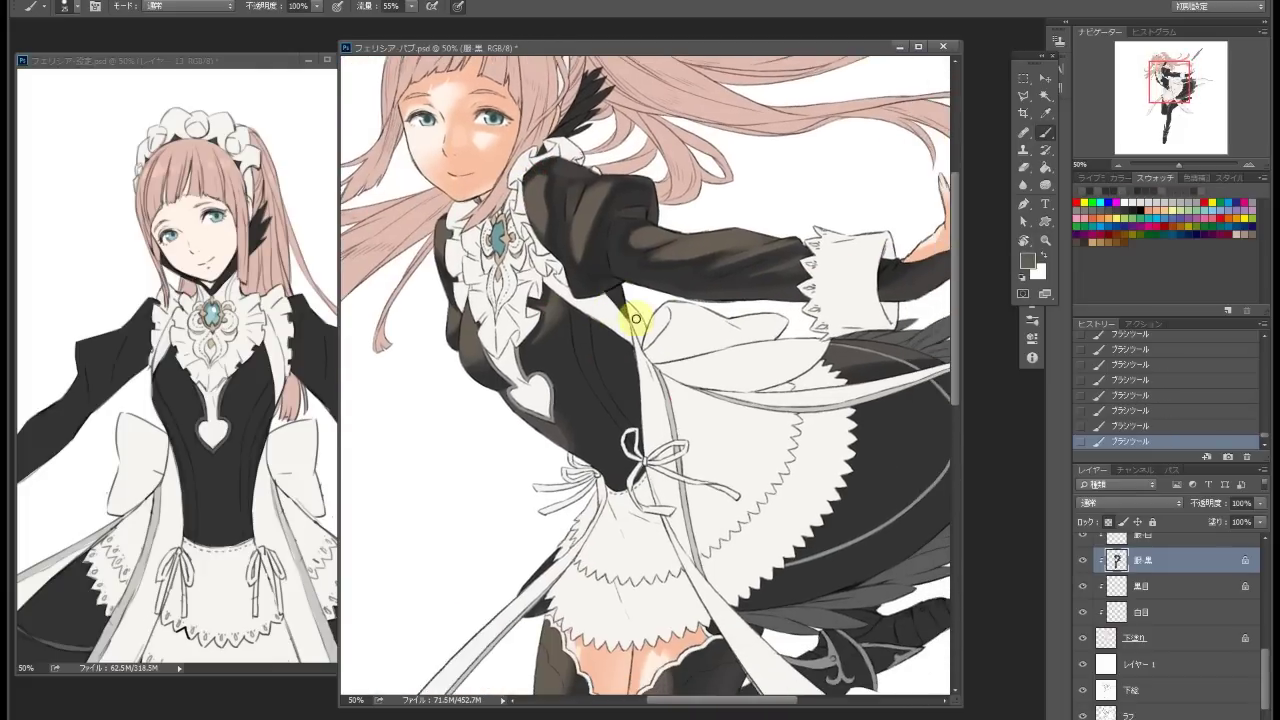
pyautogui.press(']')
pyautogui.press(']')
pyautogui.press(']')
pyautogui.press(']')
pyautogui.press(']')
pyautogui.press(']')
pyautogui.press(']')
pyautogui.press(']')
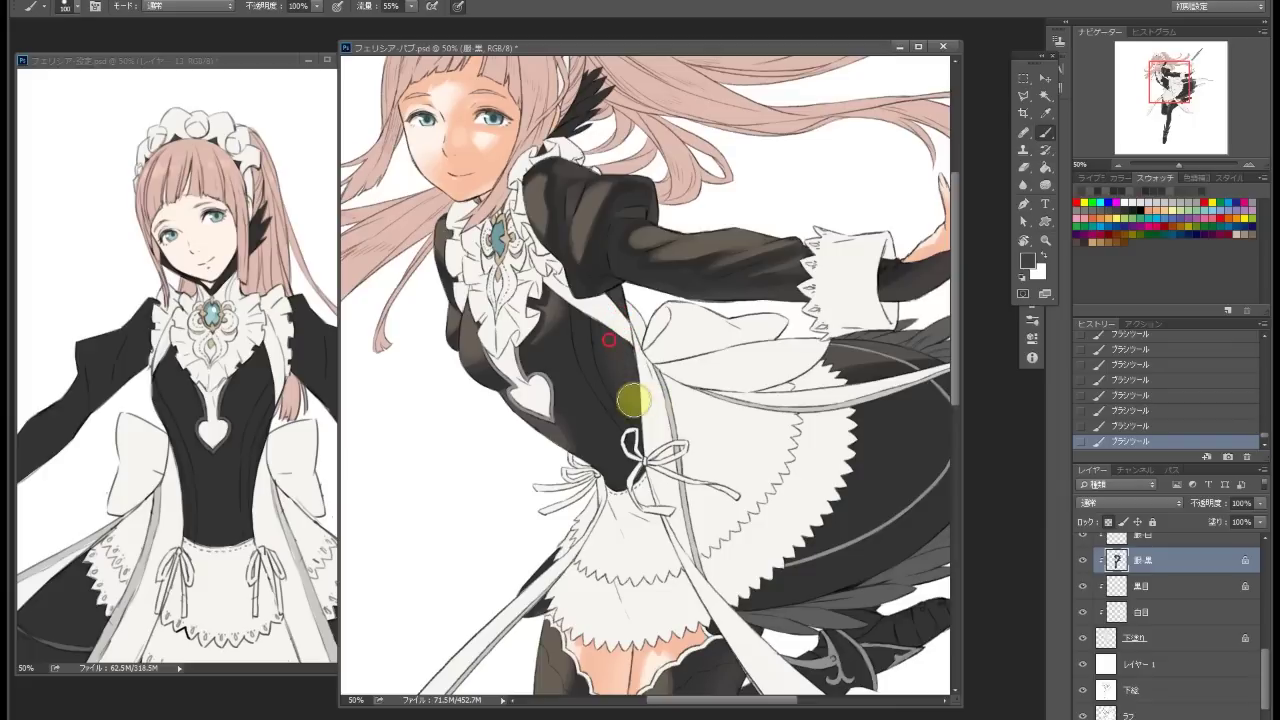
# Show the colour-coded back view of the costume in the reference document, and select the 線画 layer in the illustration
pyautogui.click(137, 434)
pyautogui.moveTo(1260, 600); pyautogui.dragTo(1260, 563)
pyautogui.click(1150, 597)
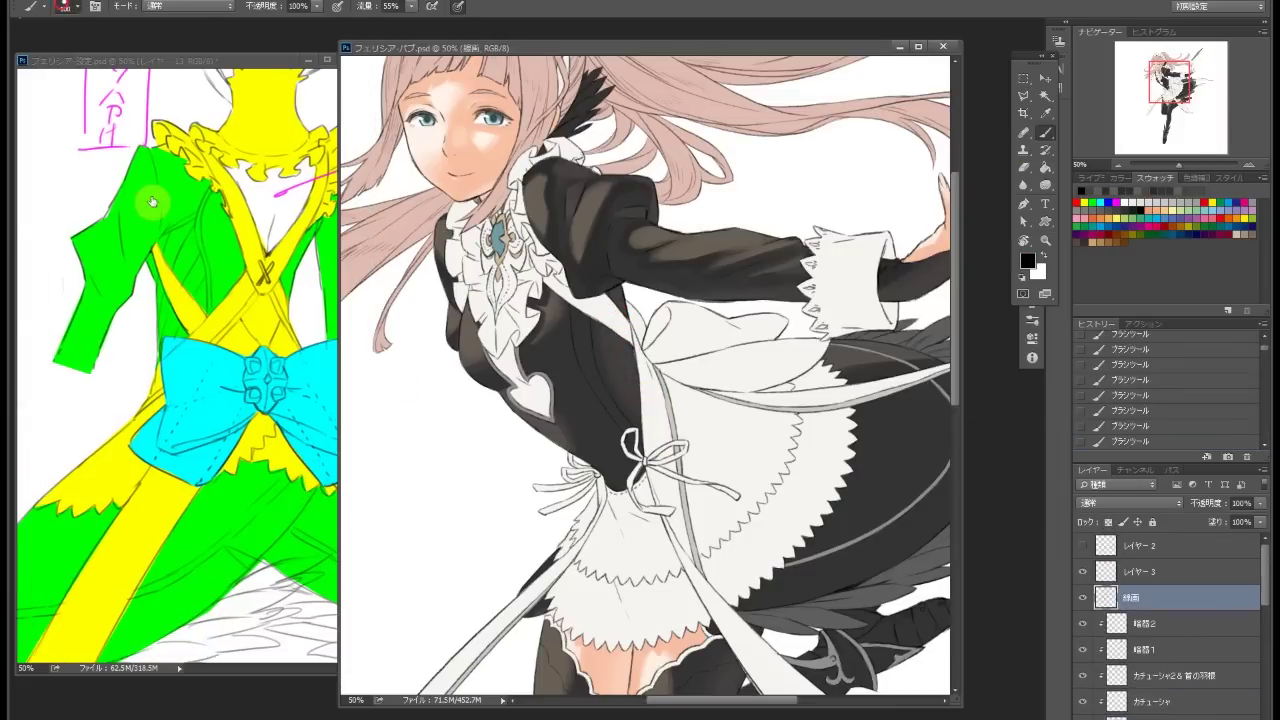
# Step back through the last seven brush strokes and restore them
pyautogui.hotkey('ctrl', 'alt', 'z')
pyautogui.hotkey('ctrl', 'alt', 'z')
pyautogui.hotkey('ctrl', 'alt', 'z')
pyautogui.hotkey('ctrl', 'alt', 'z')
pyautogui.hotkey('ctrl', 'alt', 'z')
pyautogui.hotkey('ctrl', 'alt', 'z')
pyautogui.hotkey('ctrl', 'alt', 'z')
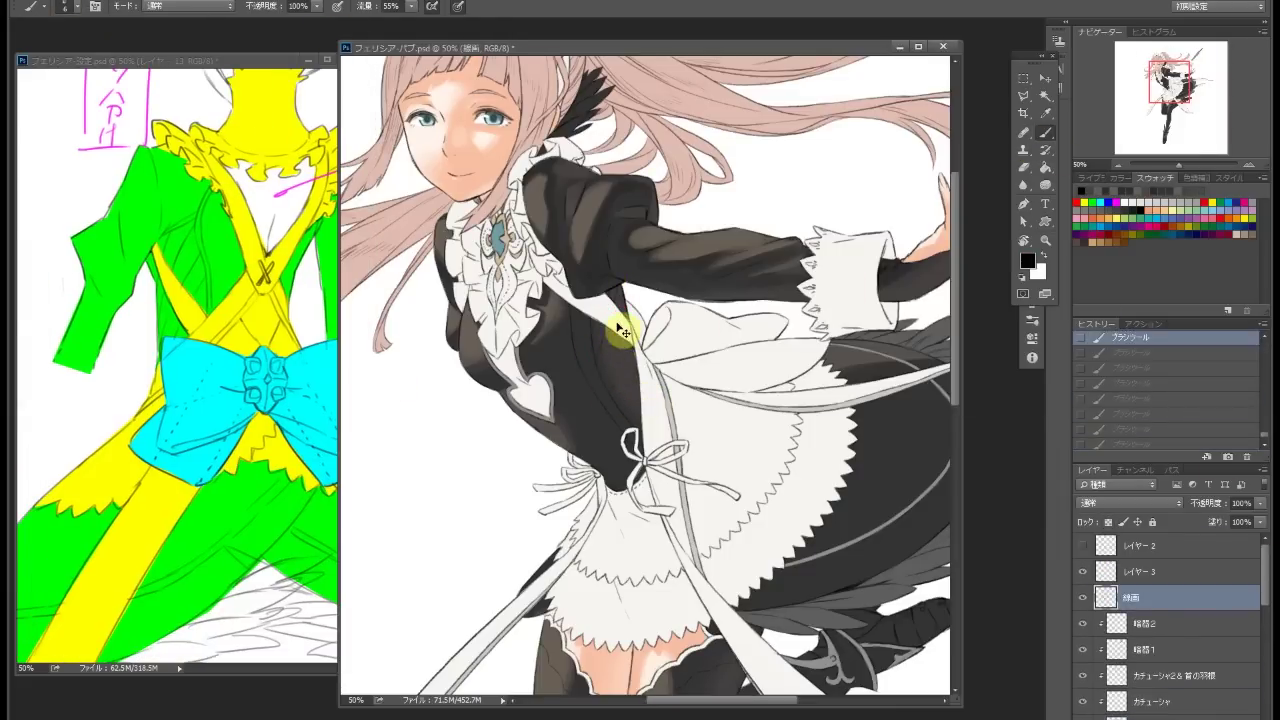
pyautogui.hotkey('ctrl', 'shift', 'z')
pyautogui.hotkey('ctrl', 'shift', 'z')
pyautogui.hotkey('ctrl', 'shift', 'z')
pyautogui.hotkey('ctrl', 'shift', 'z')
pyautogui.hotkey('ctrl', 'shift', 'z')
pyautogui.hotkey('ctrl', 'shift', 'z')
pyautogui.hotkey('ctrl', 'shift', 'z')
# Return to the 服-黒 layer and brush over the bodice below the arm
pyautogui.scroll(-1, 611, 423)
pyautogui.press('z')
pyautogui.moveTo(760, 353)
pyautogui.mouseDown()
pyautogui.moveTo(660, 353)
pyautogui.moveTo(770, 353)
pyautogui.mouseUp()
pyautogui.scroll(-5, 1143, 634)
pyautogui.click(1160, 661)
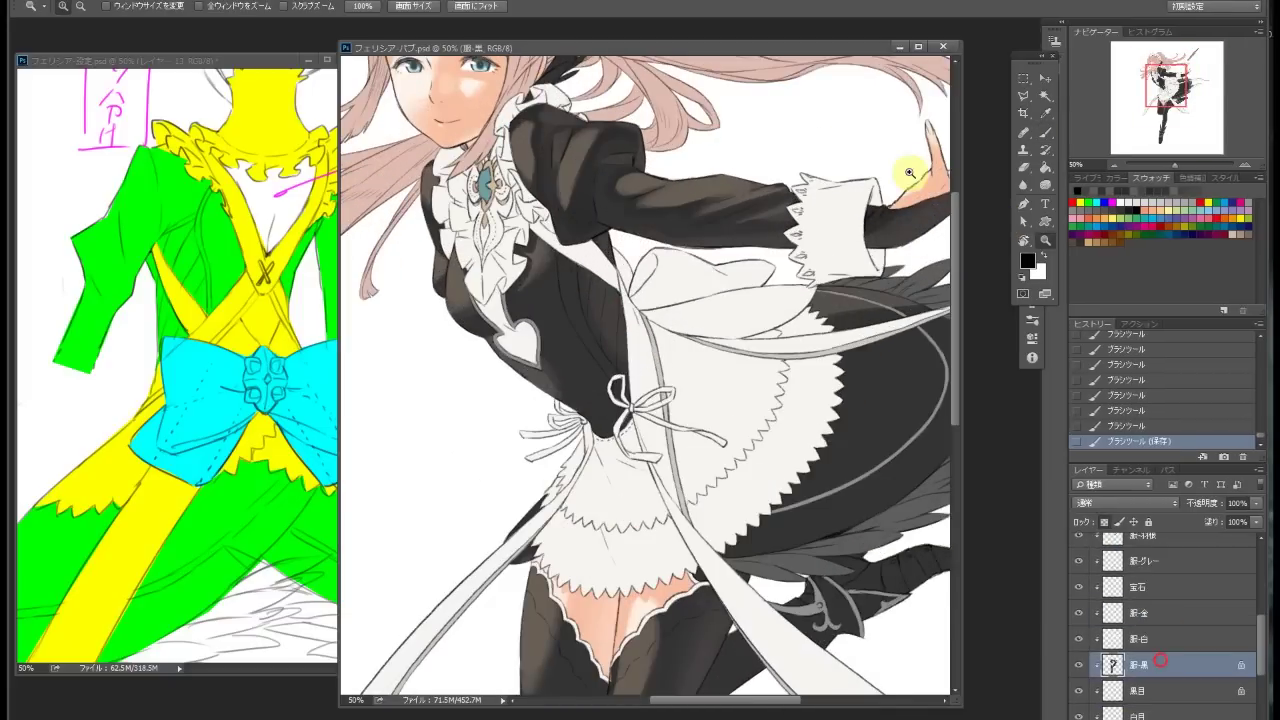
pyautogui.press('b')
pyautogui.moveTo(600, 215)
pyautogui.mouseDown()
pyautogui.moveTo(560, 286)
pyautogui.moveTo(579, 290)
pyautogui.moveTo(600, 343)
pyautogui.mouseUp()
pyautogui.scroll(-5, 643, 243)
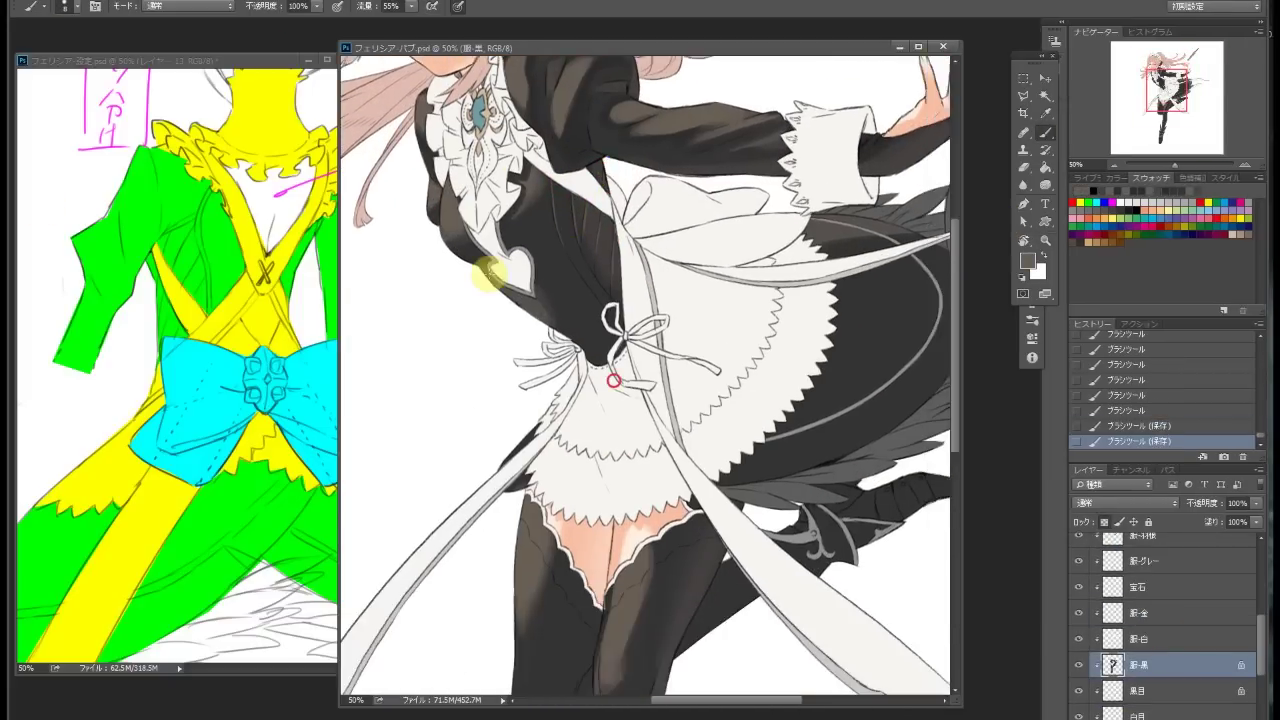
# Undo the last stroke, and paint highlights on both stockings in a lighter grey-beige
pyautogui.hotkey('ctrl', 'z')
pyautogui.click(1027, 261)
pyautogui.click(1051, 167)
pyautogui.hotkey('ctrl', '-')
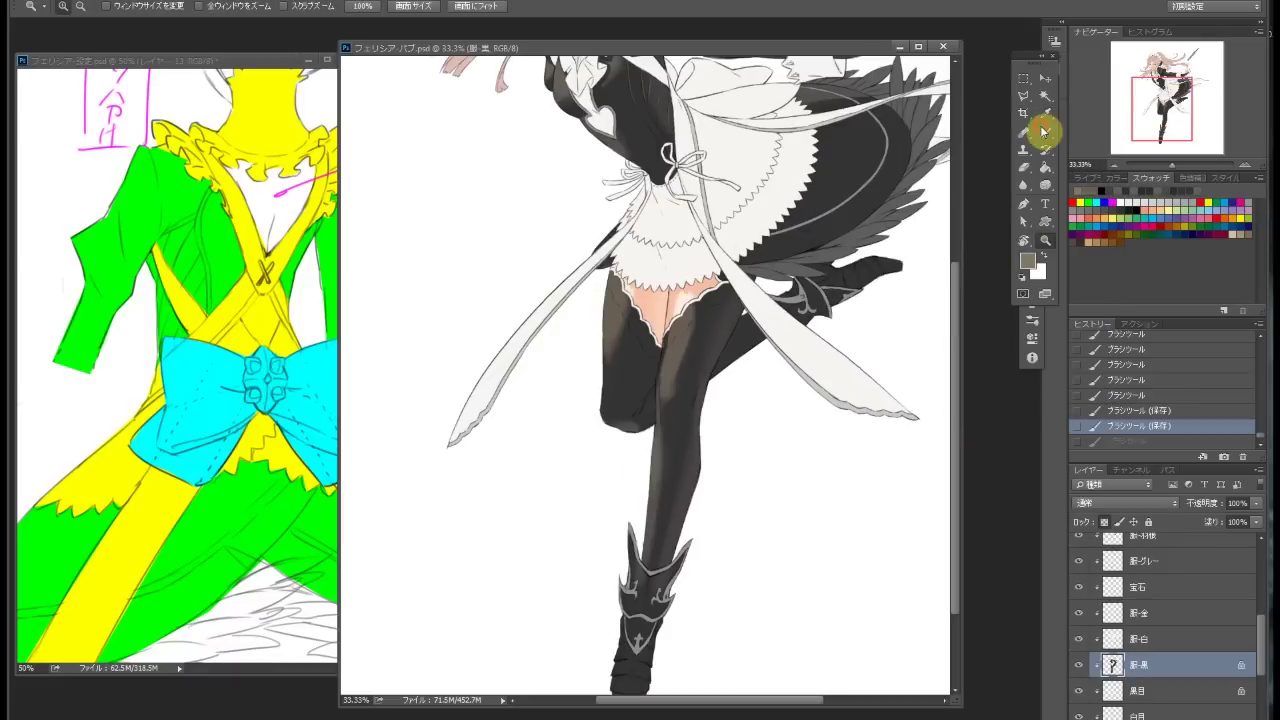
pyautogui.moveTo(607, 310)
pyautogui.mouseDown()
pyautogui.moveTo(616, 280)
pyautogui.moveTo(611, 327)
pyautogui.moveTo(676, 347)
pyautogui.moveTo(683, 331)
pyautogui.moveTo(650, 509)
pyautogui.moveTo(669, 374)
pyautogui.mouseUp()
pyautogui.scroll(4, 646, 457)
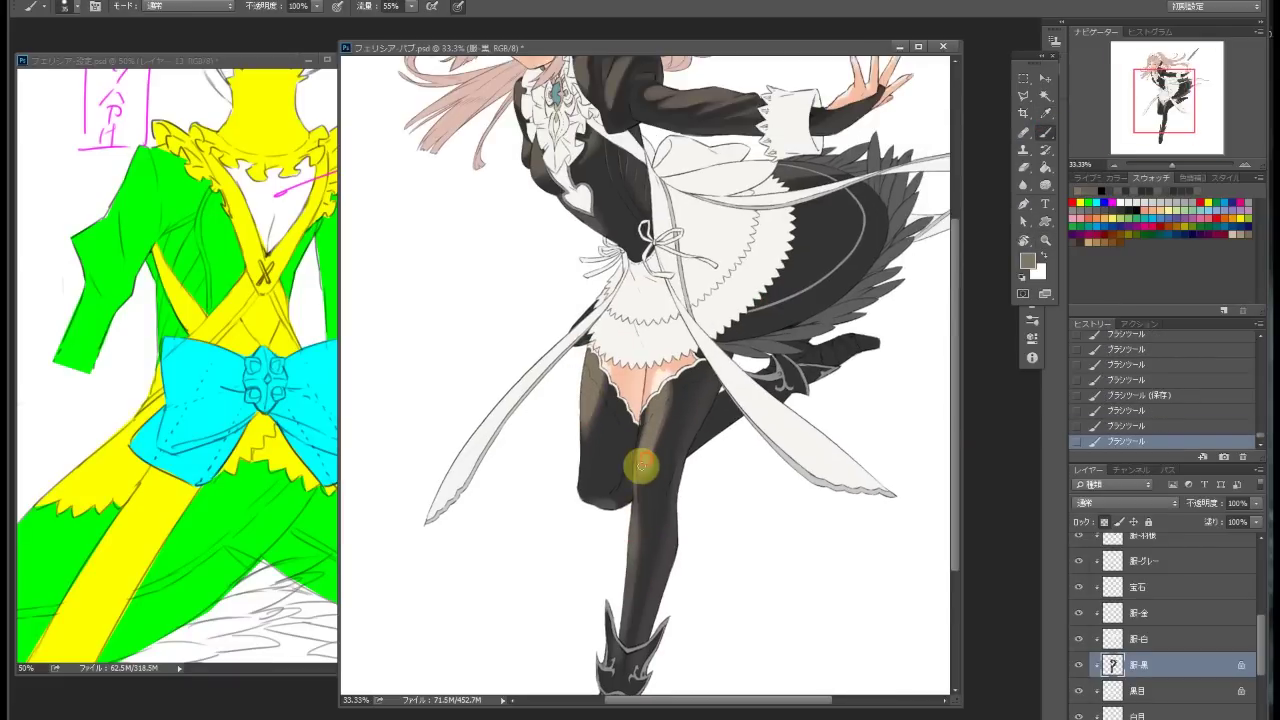
# Add grey-beige highlights to the puff sleeve, the forearm folds and the top of the skirt
pyautogui.moveTo(612, 181); pyautogui.dragTo(650, 184)
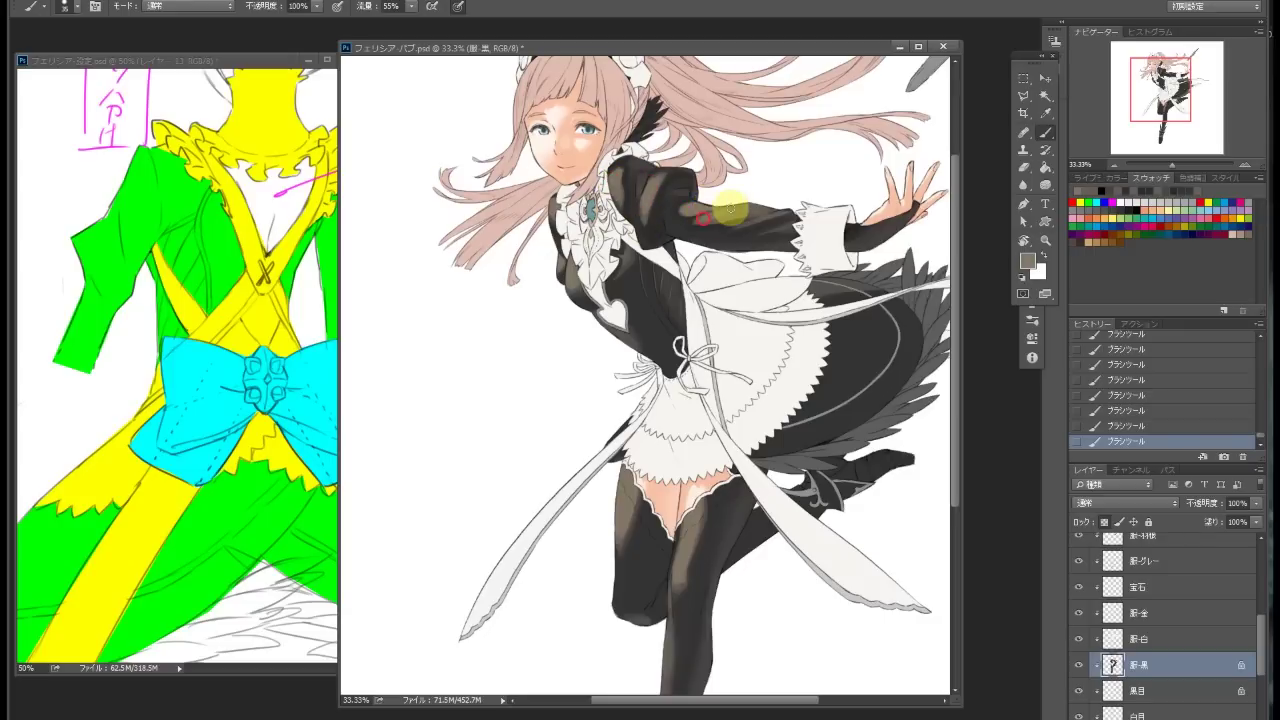
pyautogui.moveTo(722, 214)
pyautogui.mouseDown()
pyautogui.moveTo(770, 207)
pyautogui.moveTo(828, 214)
pyautogui.mouseUp()
pyautogui.hscroll(2, 790, 250)
pyautogui.moveTo(749, 277); pyautogui.dragTo(793, 258)
pyautogui.scroll(3, 700, 294)
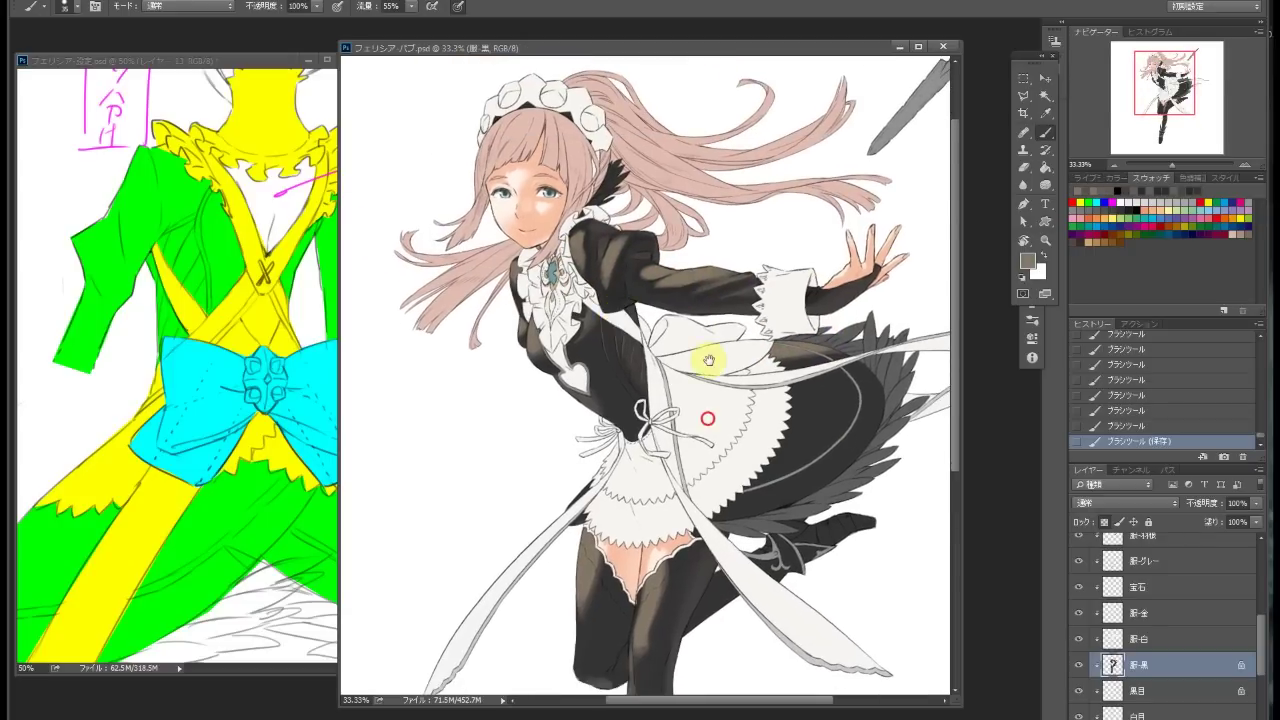
# Select the 髪の毛 layer and lock its transparent pixels
pyautogui.scroll(-5, 706, 360)
pyautogui.scroll(4, 686, 357)
pyautogui.click(1255, 571)
pyautogui.scroll(1, 1200, 580)
pyautogui.press('/')
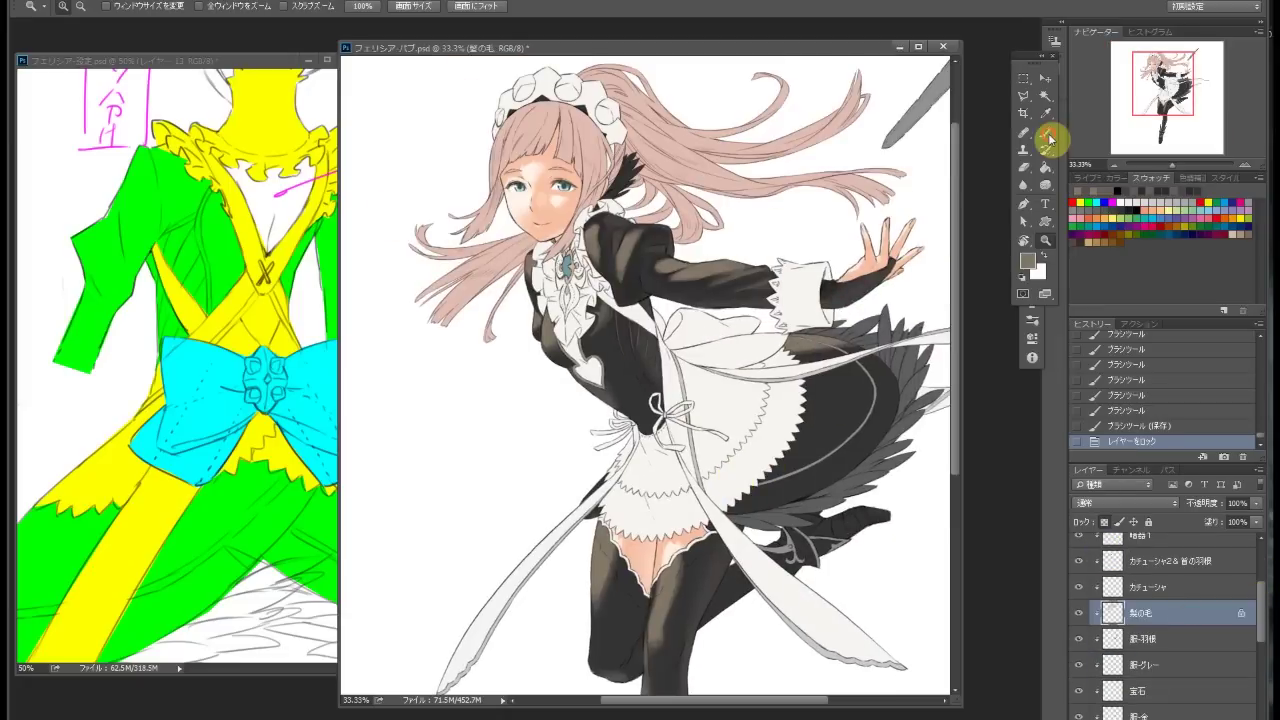
# Erase a polygonal area among the flowing ponytail strands on 髪の毛, and relock the layer's transparent pixels
pyautogui.hotkey('ctrl', '1')
pyautogui.press('l')
pyautogui.click(551, 206)
pyautogui.click(766, 209)
pyautogui.click(551, 200)
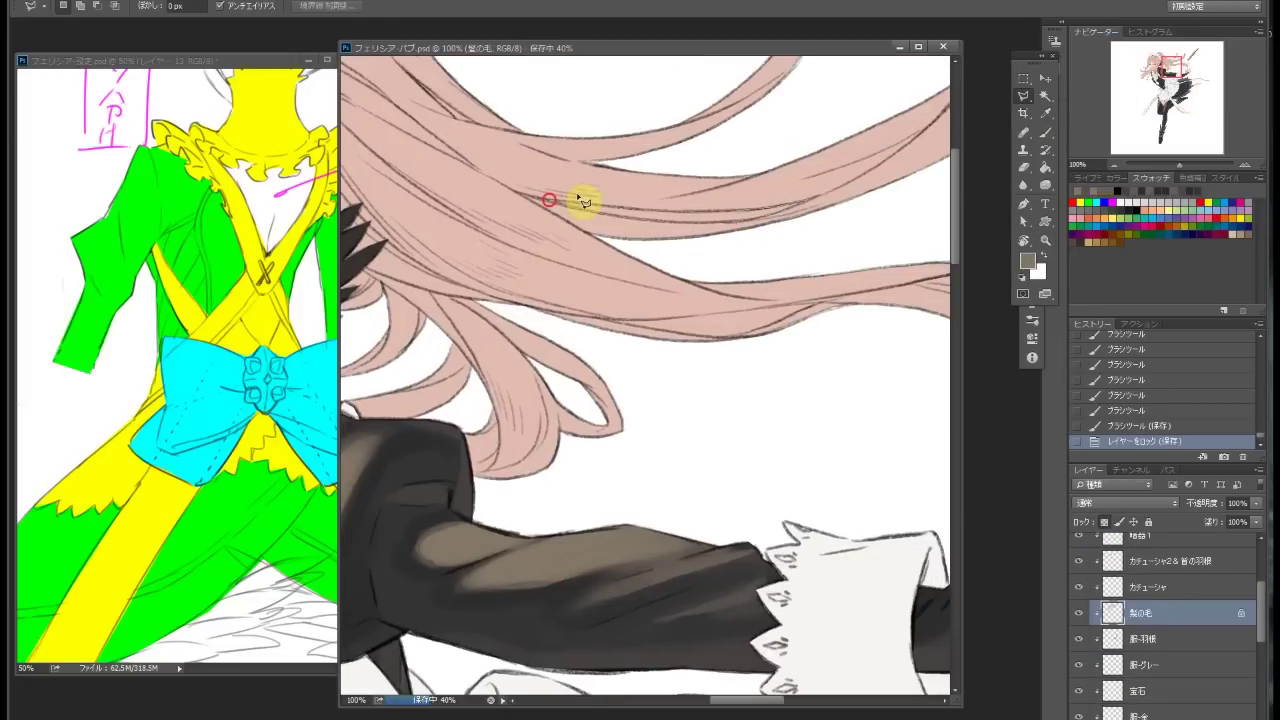
pyautogui.scroll(-5, 1160, 620)
pyautogui.click(1140, 612)
pyautogui.click(1102, 521)
pyautogui.press('Delete')
pyautogui.hotkey('ctrl', 'd')
pyautogui.scroll(5, 1257, 608)
pyautogui.click(1160, 603)
pyautogui.press('/')
# Choose a darker brownish pink and brush shading over the ponytail strands on 髪の毛
pyautogui.hotkey('ctrl', '-')
pyautogui.hotkey('ctrl', '-')
pyautogui.hotkey('ctrl', '-')
pyautogui.press('b')
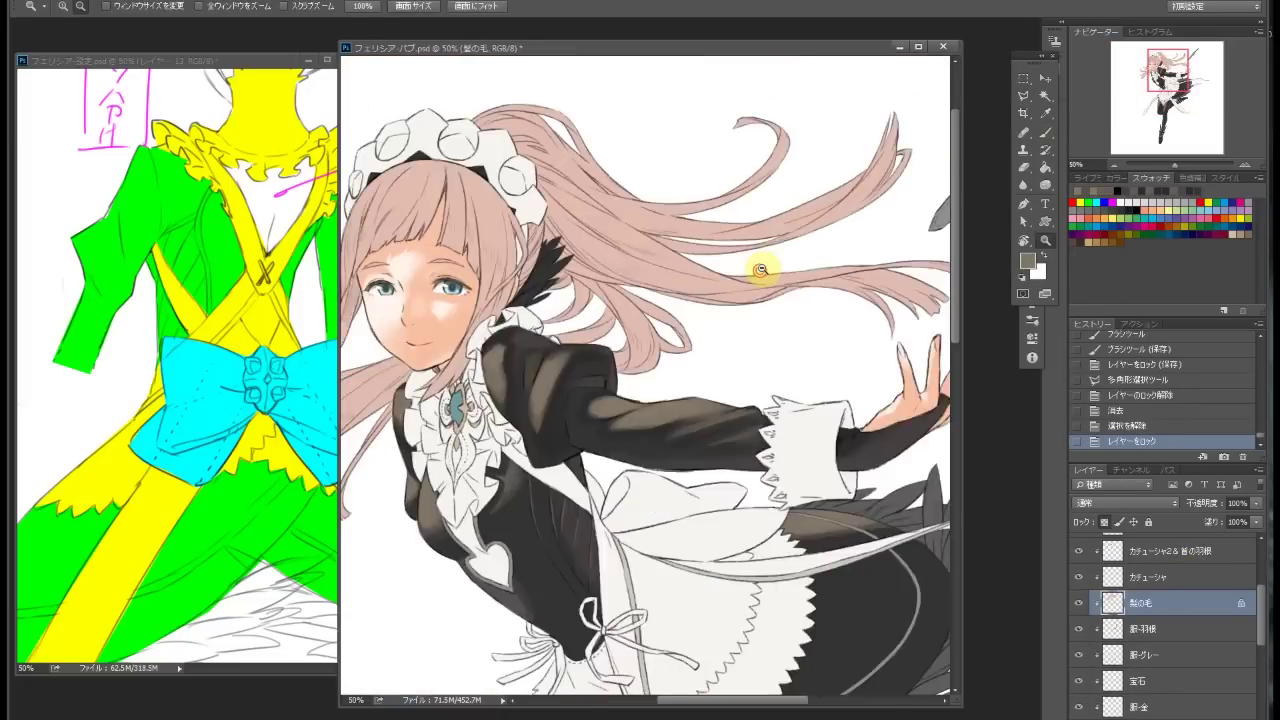
pyautogui.click(1027, 261)
pyautogui.click(800, 234)
pyautogui.press('Return')
pyautogui.moveTo(737, 217)
pyautogui.mouseDown()
pyautogui.moveTo(571, 234)
pyautogui.moveTo(763, 282)
pyautogui.mouseUp()
pyautogui.moveTo(763, 282)
pyautogui.mouseDown()
pyautogui.moveTo(618, 297)
pyautogui.moveTo(784, 282)
pyautogui.moveTo(545, 190)
pyautogui.moveTo(699, 181)
pyautogui.mouseUp()
# Choose a pale beige tone and brush soft highlights over the bangs and ponytail with a 300 px brush
pyautogui.click(1027, 261)
pyautogui.click(795, 224)
pyautogui.press('Return')
pyautogui.click(1027, 261)
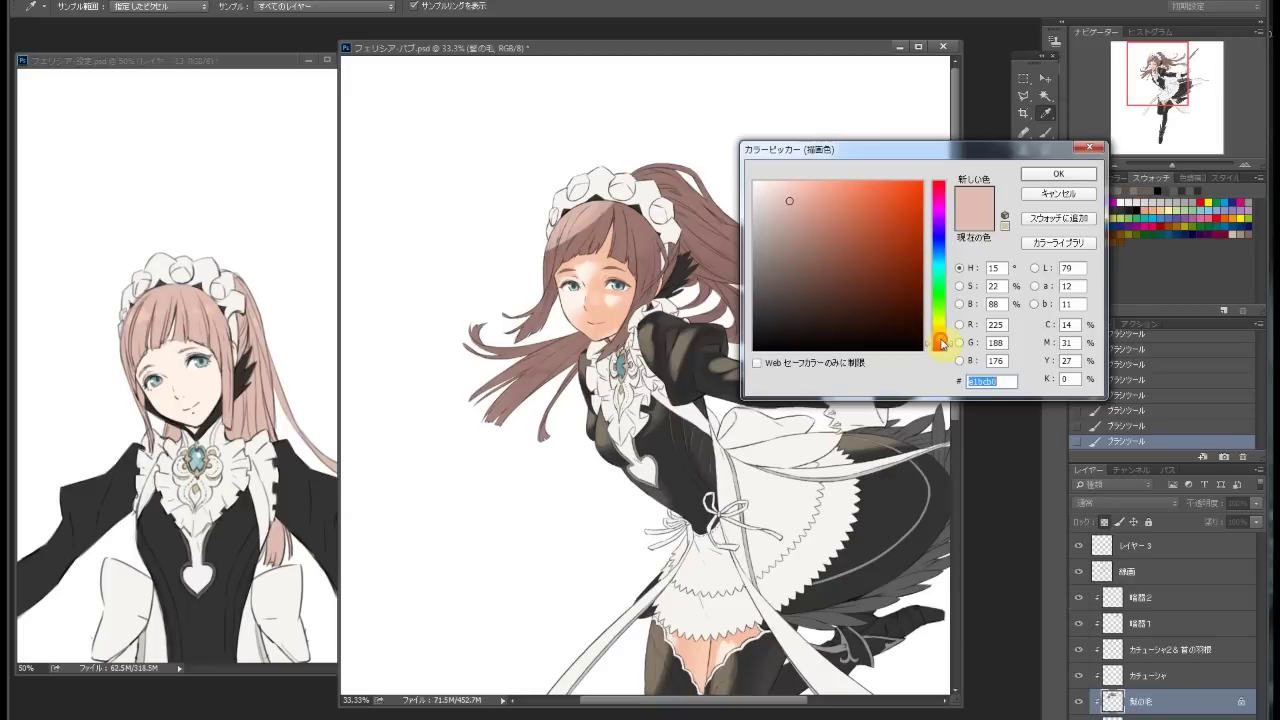
pyautogui.press('Return')
pyautogui.moveTo(588, 207)
pyautogui.mouseDown()
pyautogui.moveTo(672, 194)
pyautogui.moveTo(690, 174)
pyautogui.mouseUp()
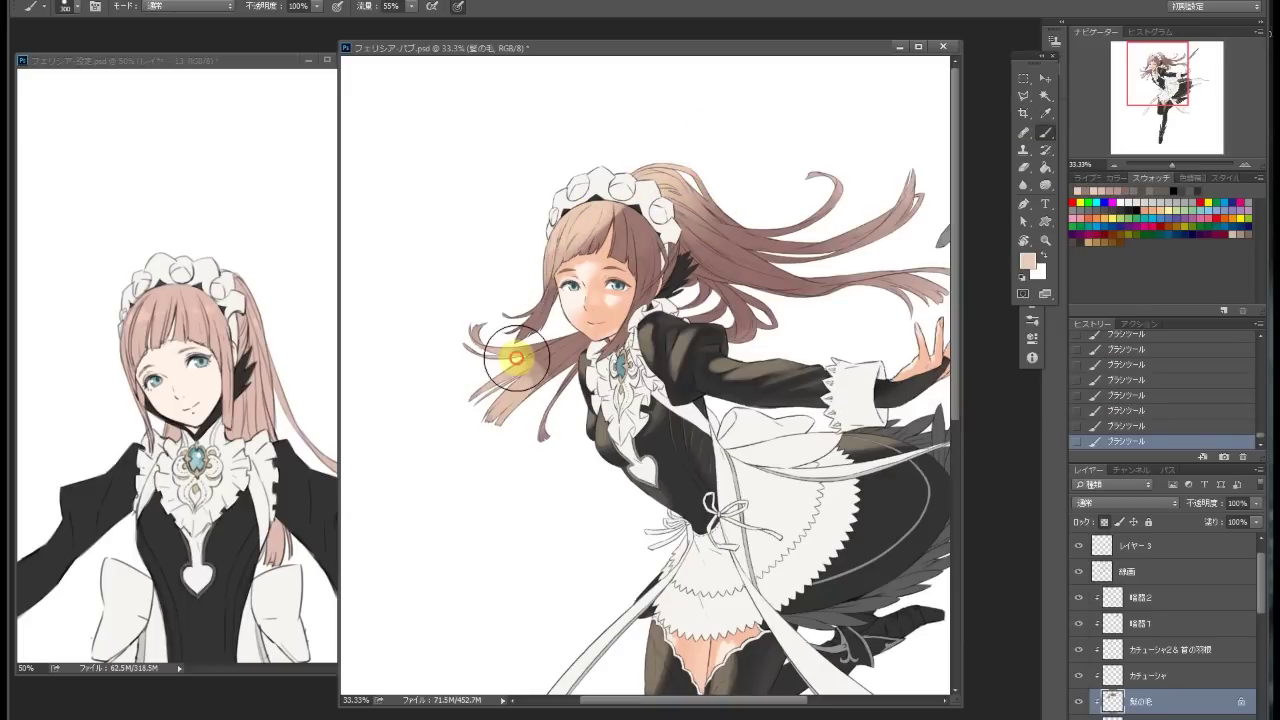
# Choose a pale peach (#f8d3ba) and brush soft highlights over the bangs and the ends of the ponytail strands on 髪の毛
pyautogui.keyDown('alt'); pyautogui.click(593, 204); pyautogui.keyUp('alt')
pyautogui.click(1027, 261)
pyautogui.click(798, 195)
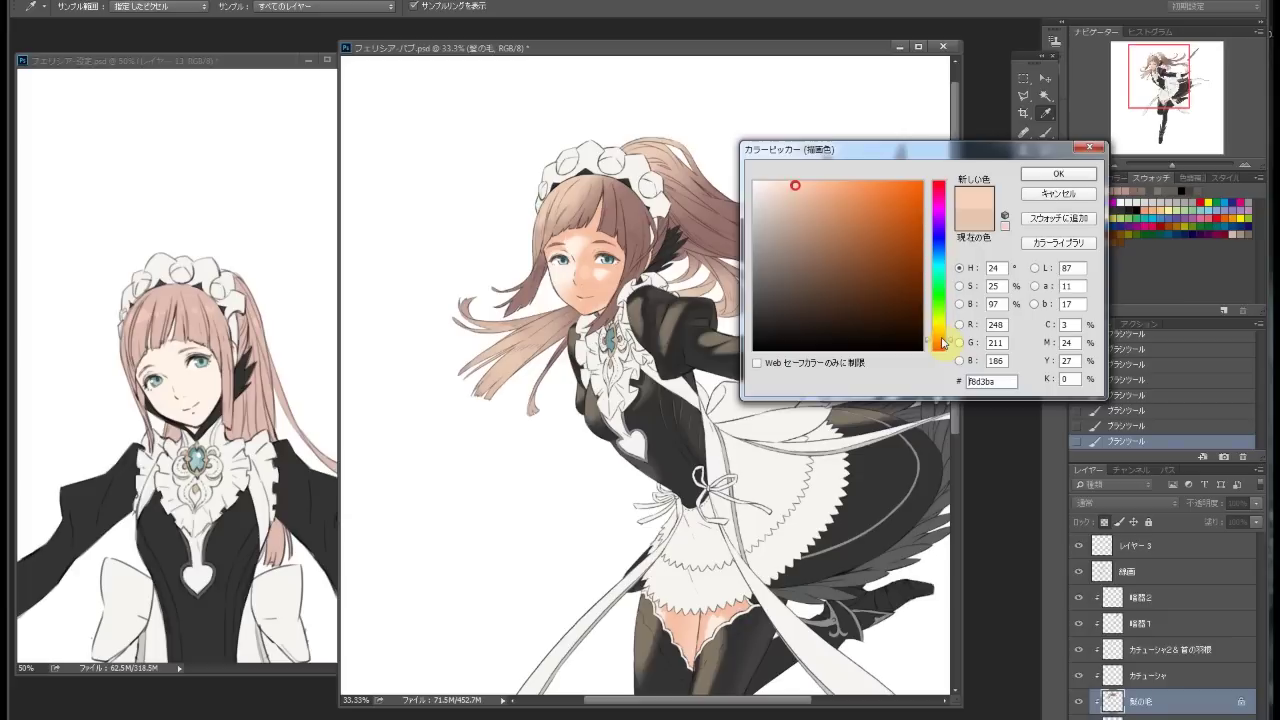
pyautogui.click(1052, 176)
pyautogui.keyDown('alt'); pyautogui.click(605, 195); pyautogui.keyUp('alt')
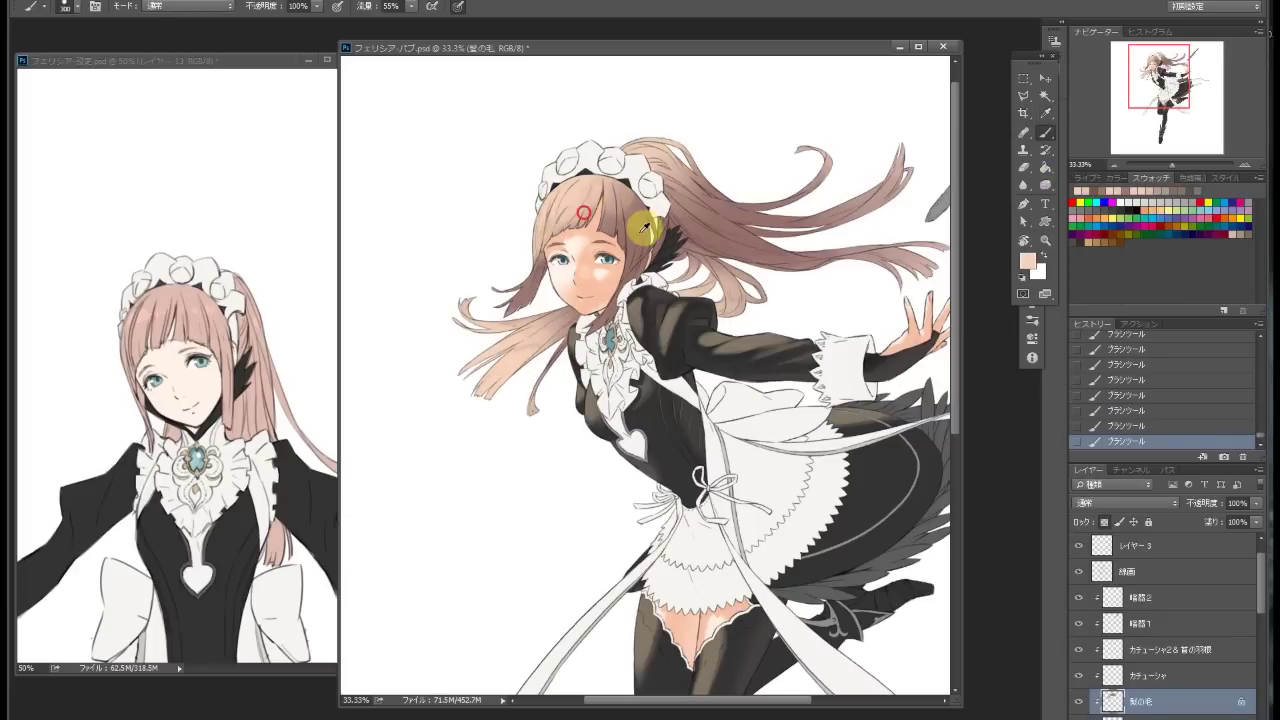
pyautogui.moveTo(840, 194); pyautogui.dragTo(701, 174)
pyautogui.keyDown('alt'); pyautogui.click(651, 147); pyautogui.keyUp('alt')
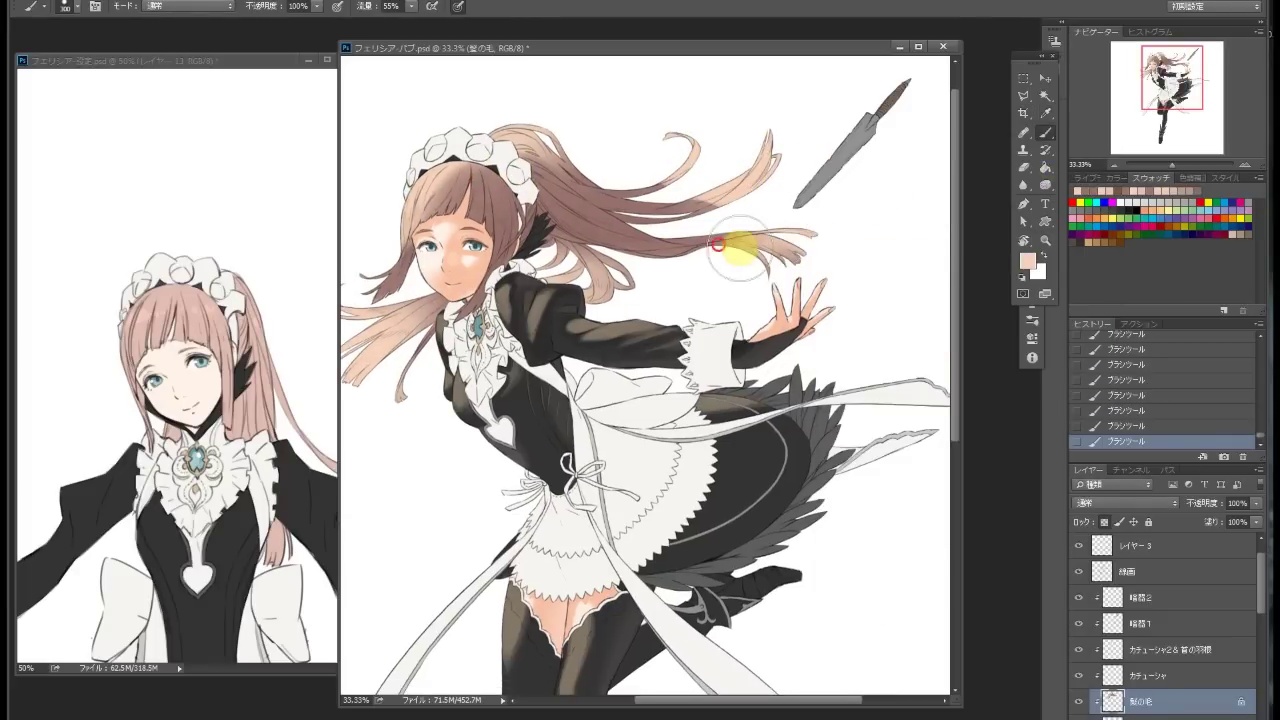
# Sample a darker brownish pink from the hair and shade the ponytail strands behind the neck with a 25 px brush
pyautogui.keyDown('alt'); pyautogui.click(590, 246); pyautogui.keyUp('alt')
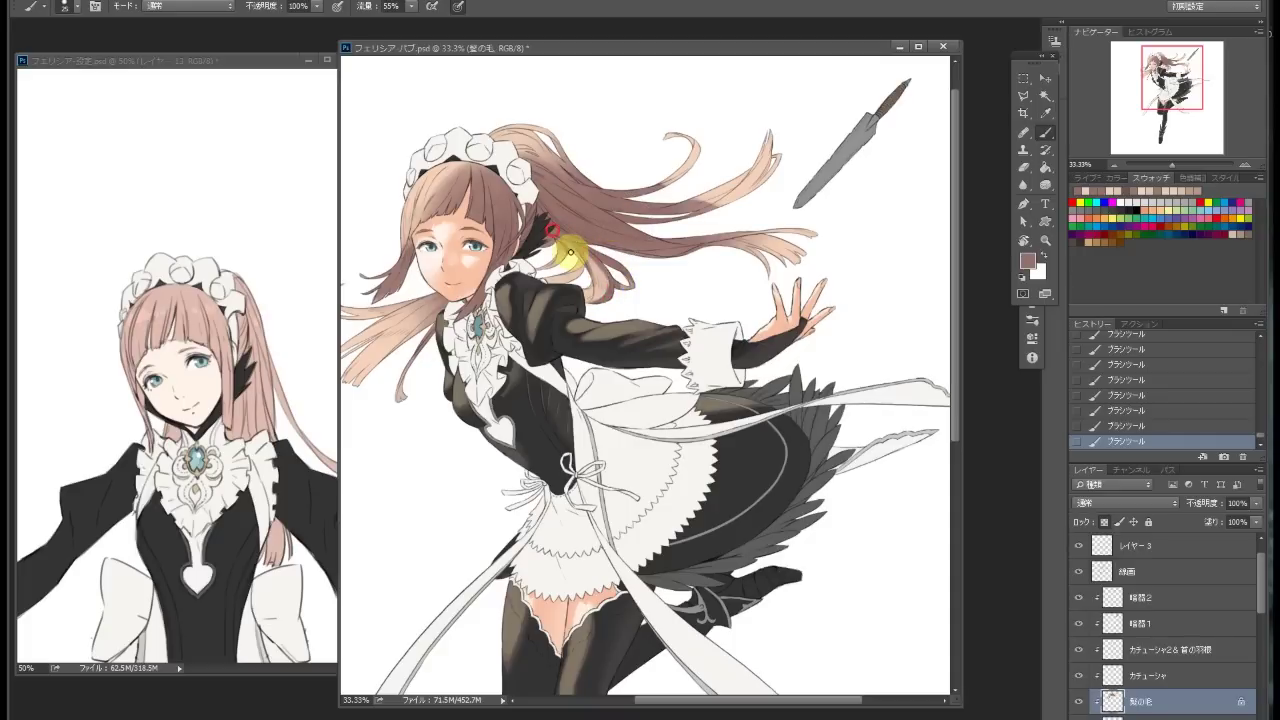
pyautogui.click(543, 281)
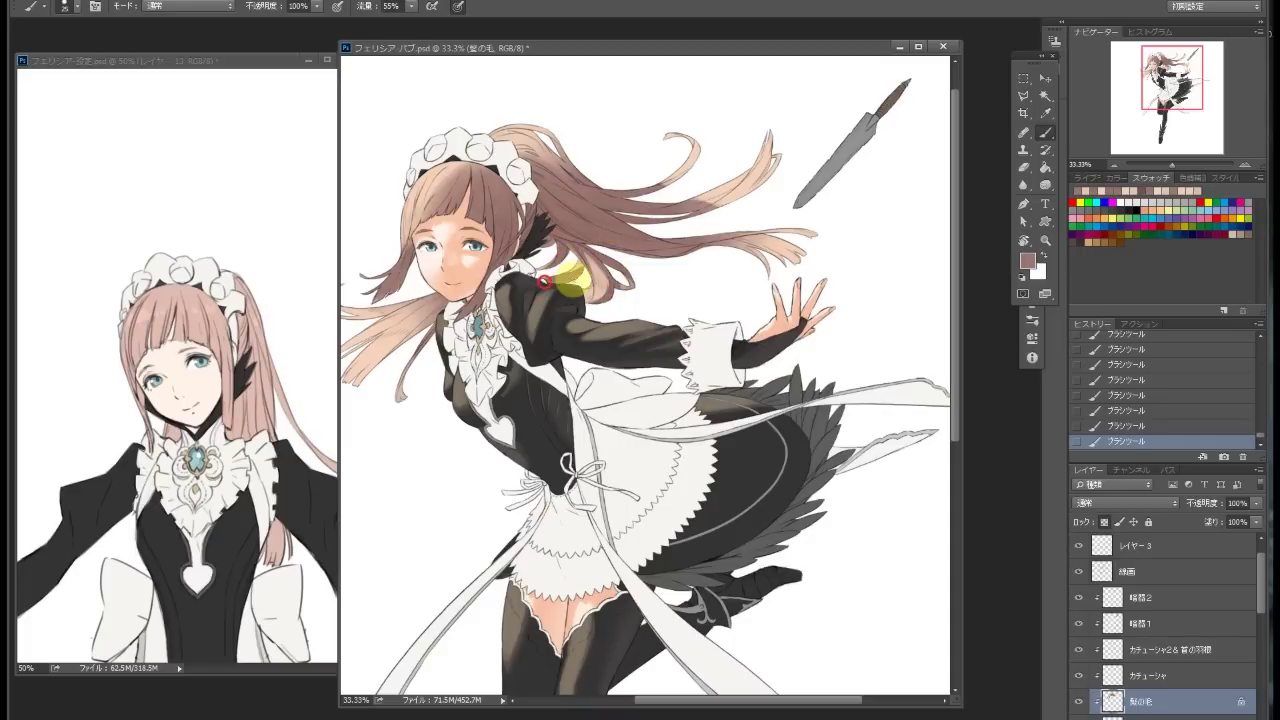
pyautogui.moveTo(568, 175); pyautogui.dragTo(643, 213)
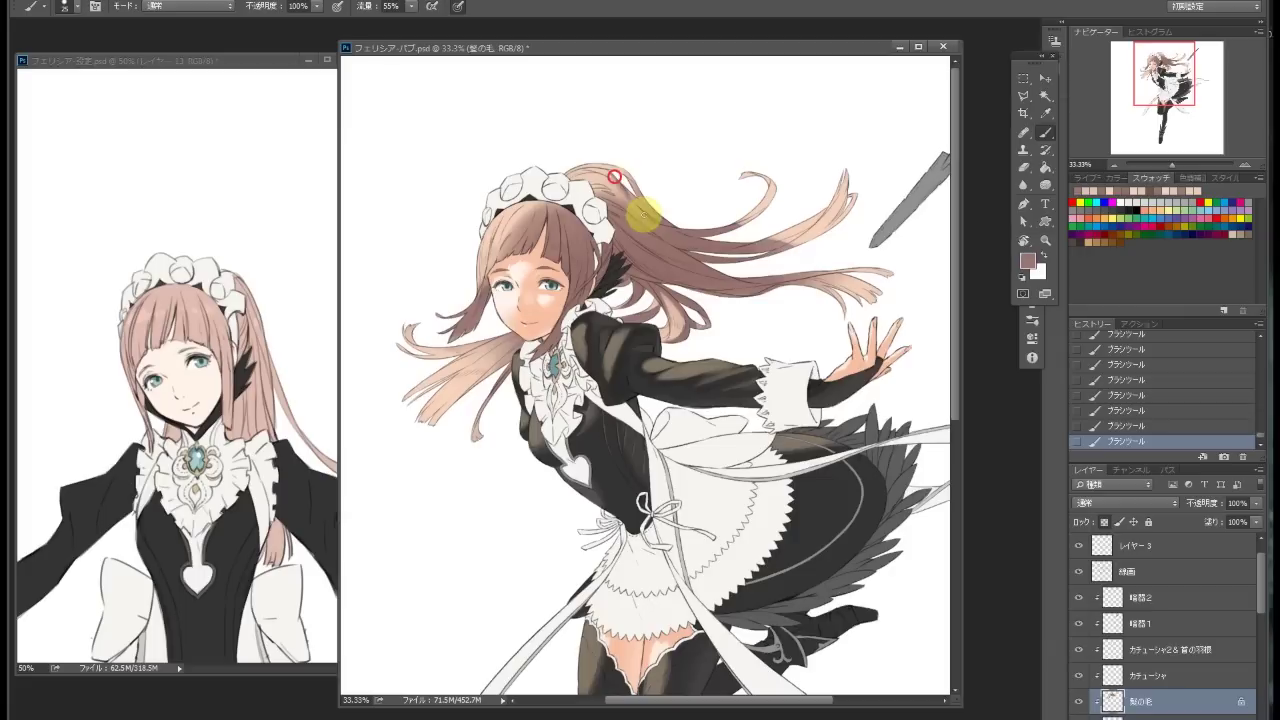
# Brush fine highlight and shadow strands into the bangs and side lock with sampled hair tones at 25 px, and save the document
pyautogui.click(473, 307)
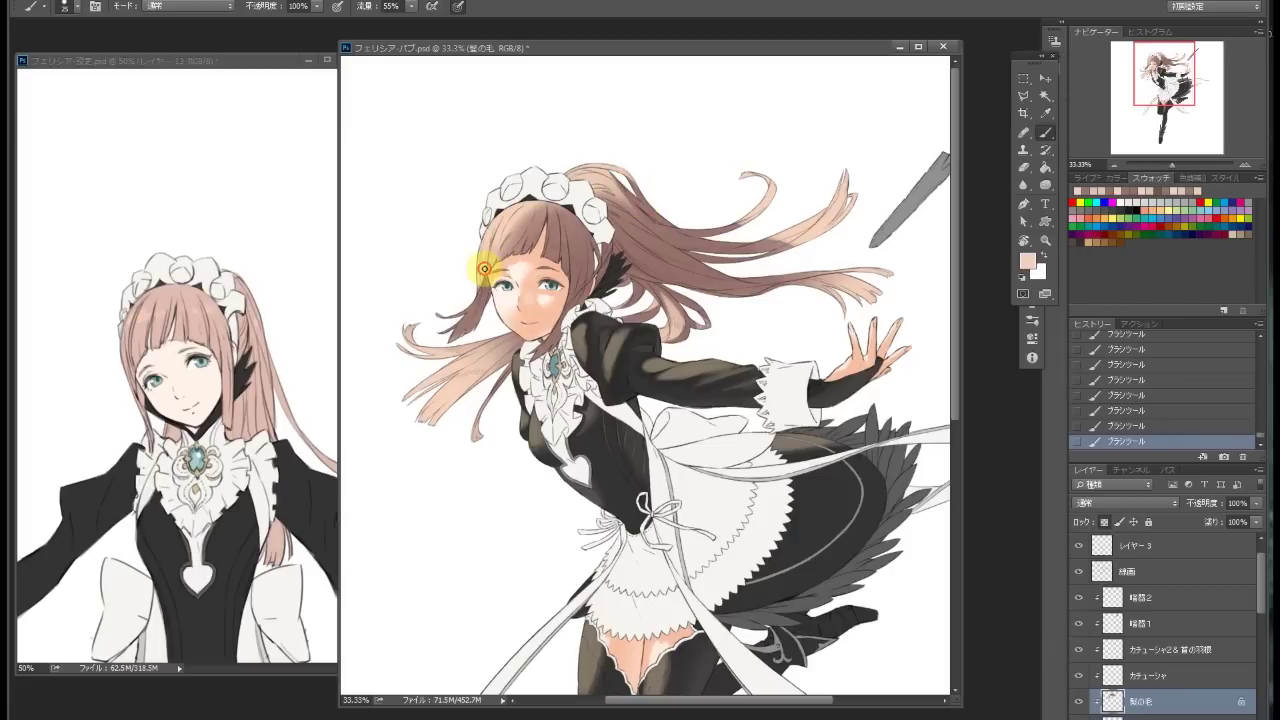
pyautogui.click(526, 232)
pyautogui.click(537, 211)
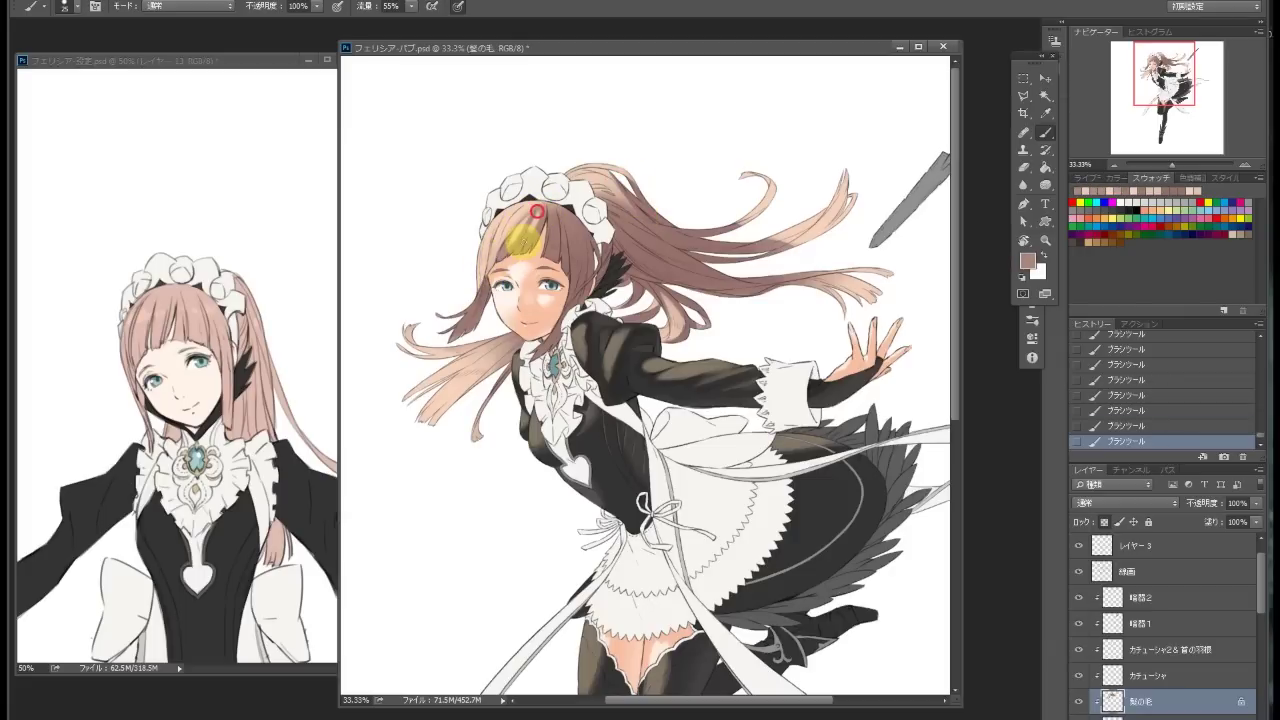
pyautogui.click(549, 214)
pyautogui.click(560, 217)
pyautogui.hotkey('ctrl', 's')
# Sample dark and light hair tones and brush shadow strands into the hair streaming out below the chin
pyautogui.moveTo(548, 346); pyautogui.dragTo(590, 318)
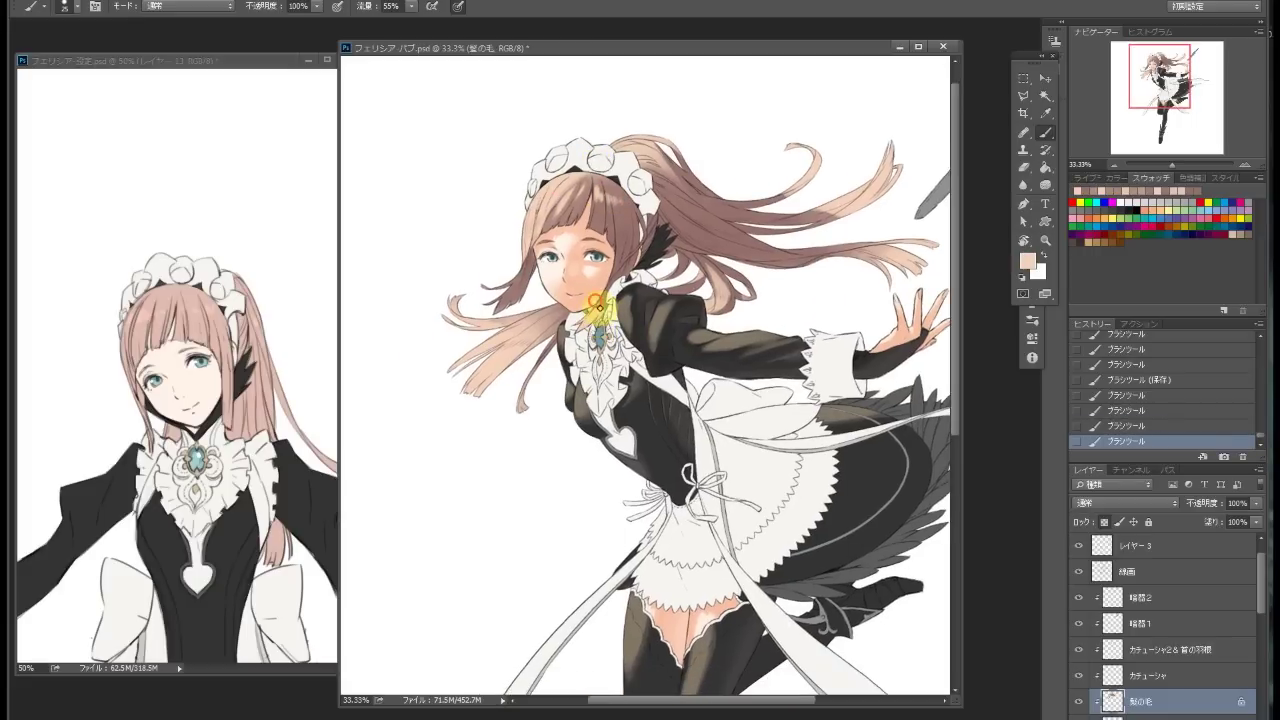
pyautogui.keyDown('alt'); pyautogui.click(500, 287); pyautogui.keyUp('alt')
pyautogui.click(508, 297)
pyautogui.click(552, 331)
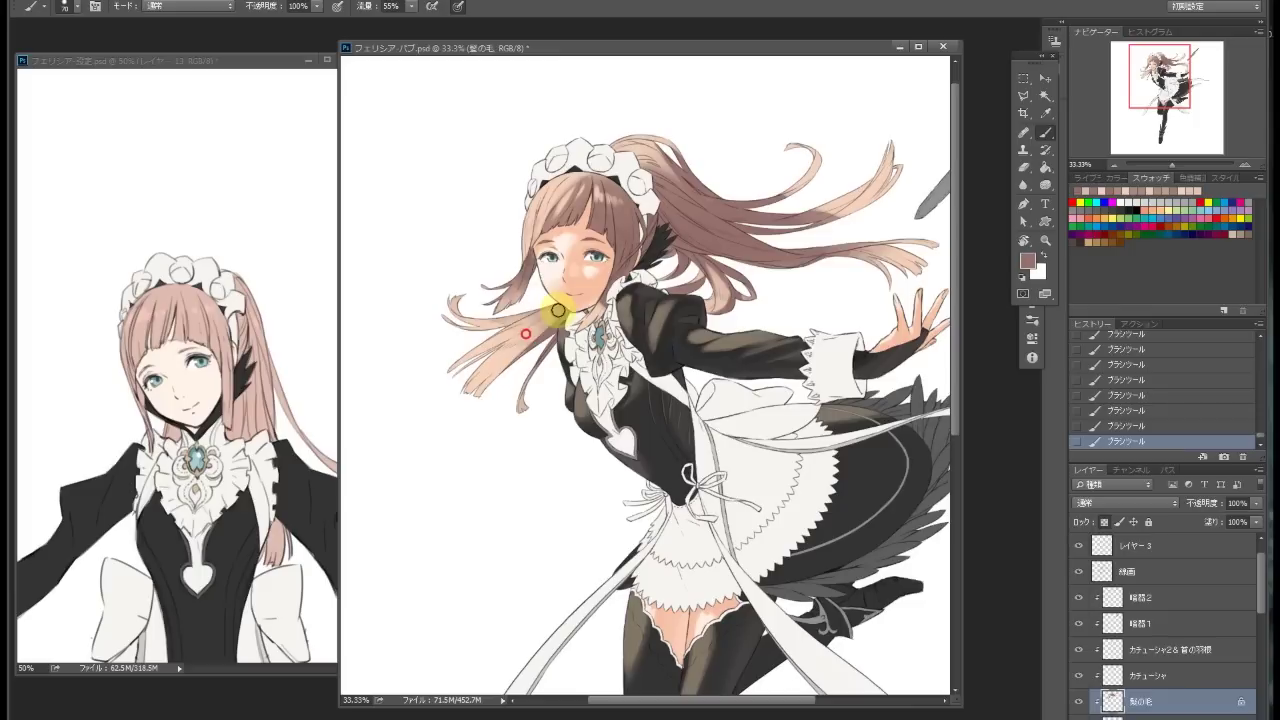
pyautogui.keyDown('alt'); pyautogui.click(550, 317); pyautogui.keyUp('alt')
pyautogui.keyDown('alt'); pyautogui.click(537, 335); pyautogui.keyUp('alt')
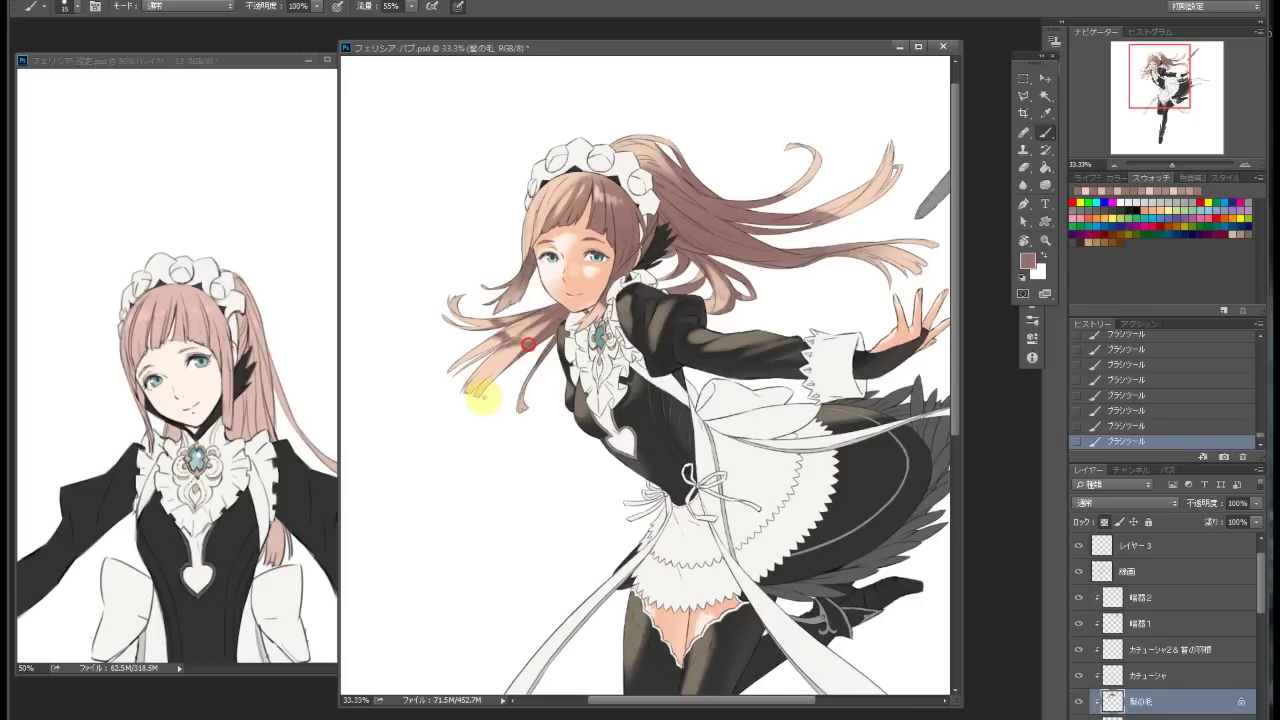
pyautogui.keyDown('alt'); pyautogui.click(505, 333); pyautogui.keyUp('alt')
# Undo the last two brush strokes on the hair and restore them
pyautogui.hotkey('ctrl', 'alt', 'z')
pyautogui.hotkey('ctrl', 'alt', 'z')
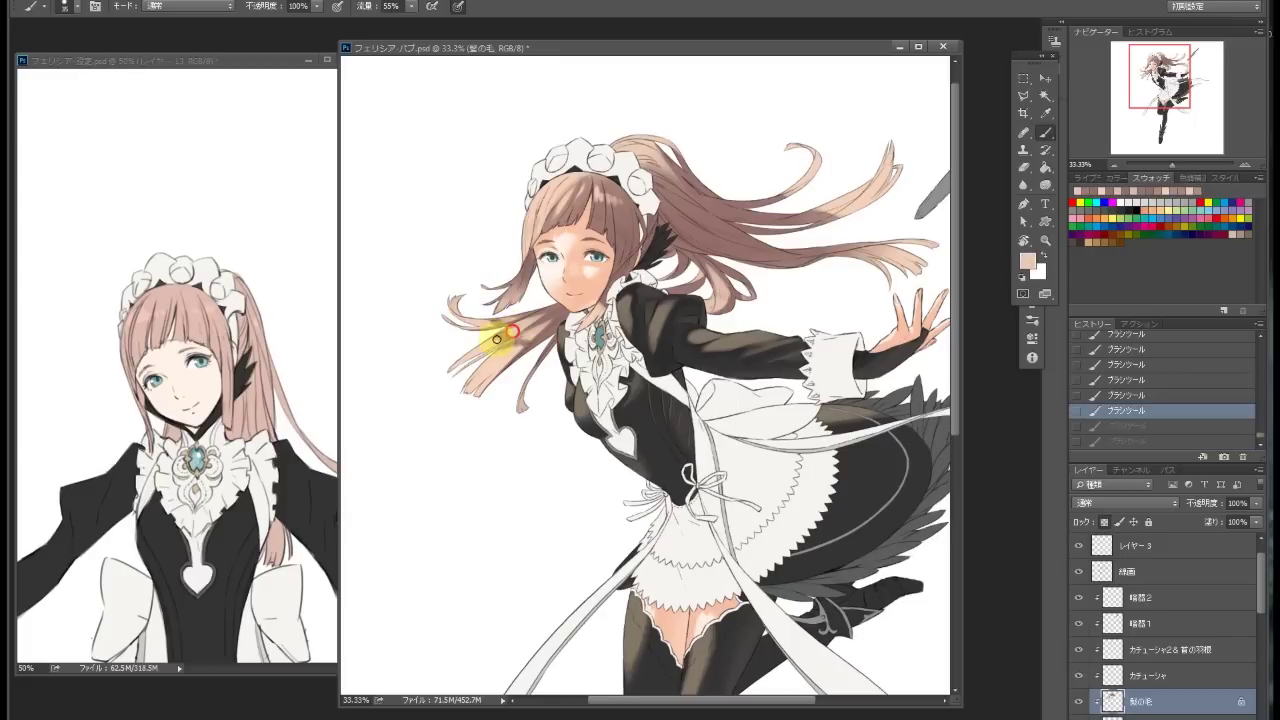
pyautogui.hotkey('ctrl', 'shift', 'z')
pyautogui.hotkey('ctrl', 'shift', 'z')
# Brush sampled brownish-pink strands onto the bangs below the headdress and the ends of the ponytail, and save the document
pyautogui.keyDown('alt'); pyautogui.click(463, 291); pyautogui.keyUp('alt')
pyautogui.moveTo(558, 210); pyautogui.dragTo(548, 213)
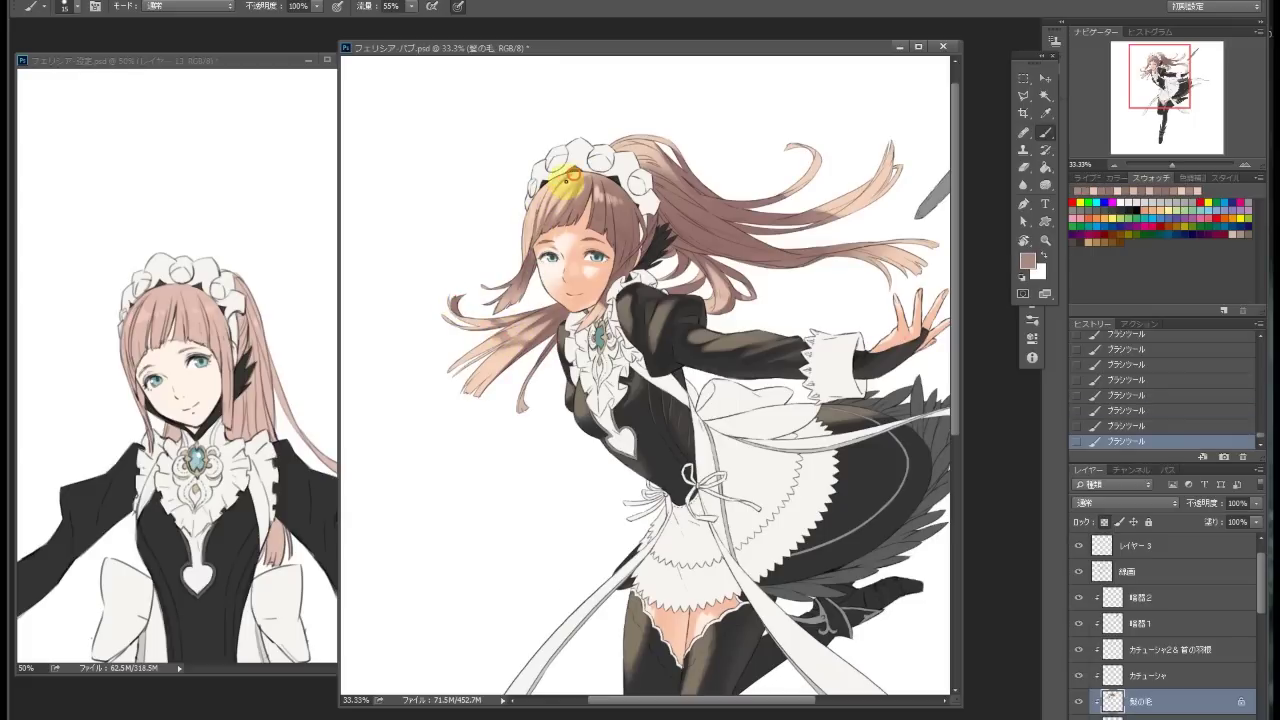
pyautogui.hotkey('ctrl', 's')
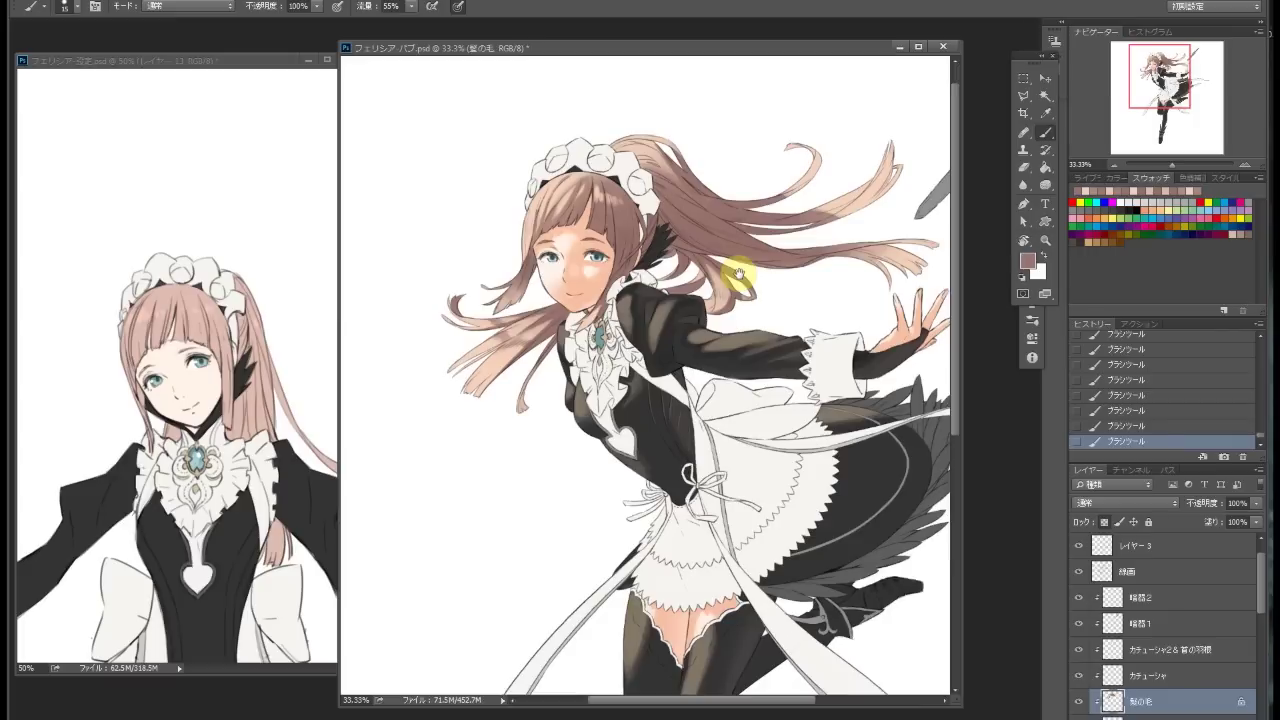
pyautogui.moveTo(737, 274); pyautogui.dragTo(595, 303)
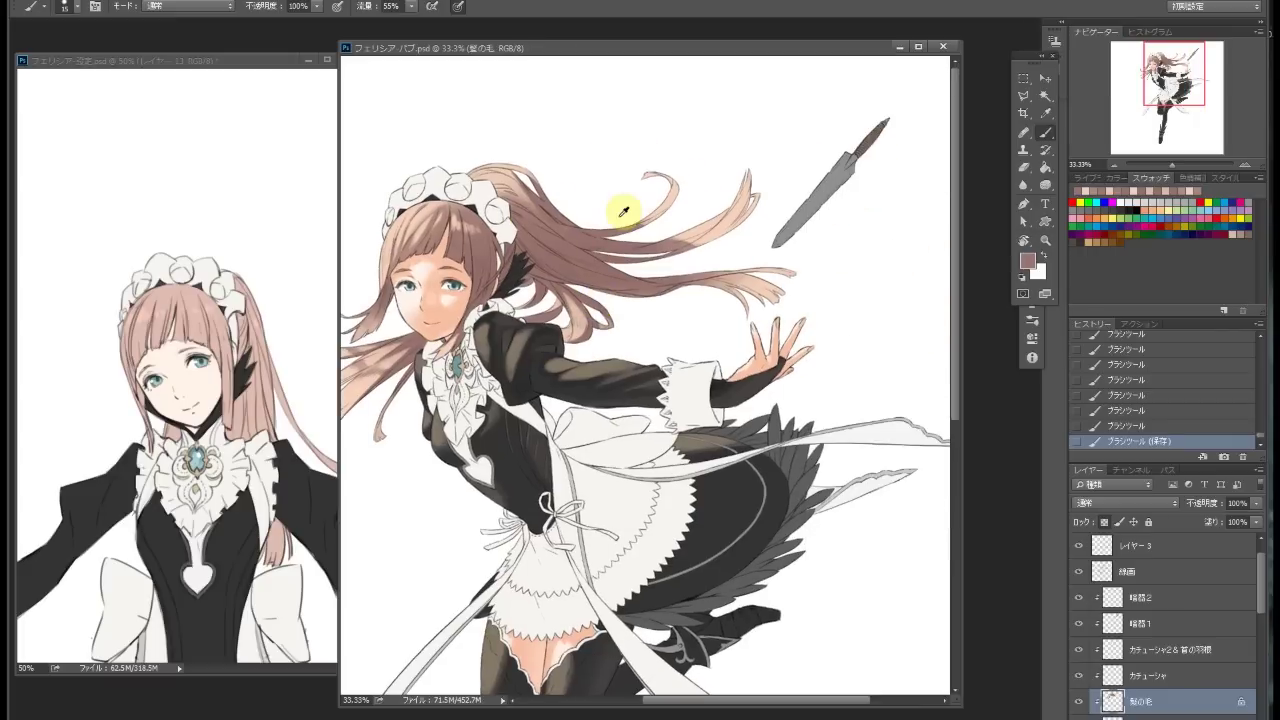
pyautogui.keyDown('alt'); pyautogui.click(680, 254); pyautogui.keyUp('alt')
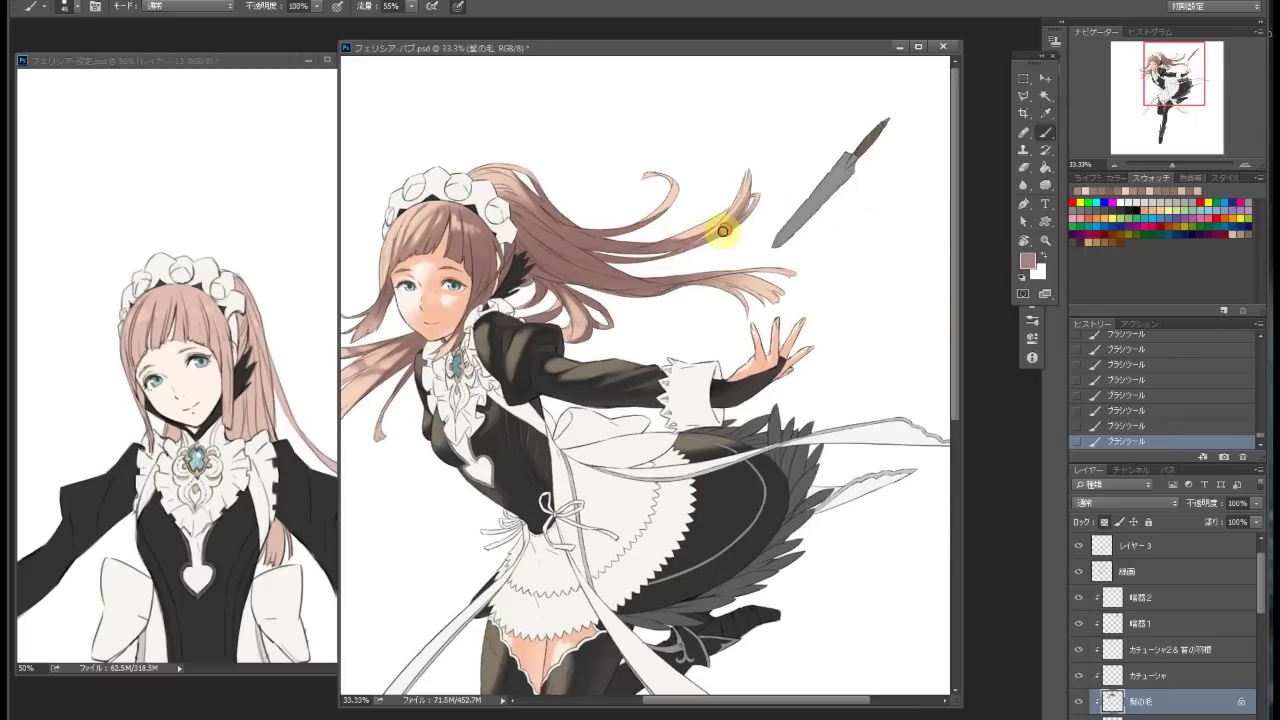
# Shift the 髪の毛 layer's colours towards pink with a Hue/Saturation adjustment
pyautogui.moveTo(612, 320); pyautogui.dragTo(677, 309)
pyautogui.hotkey('ctrl', 'u')
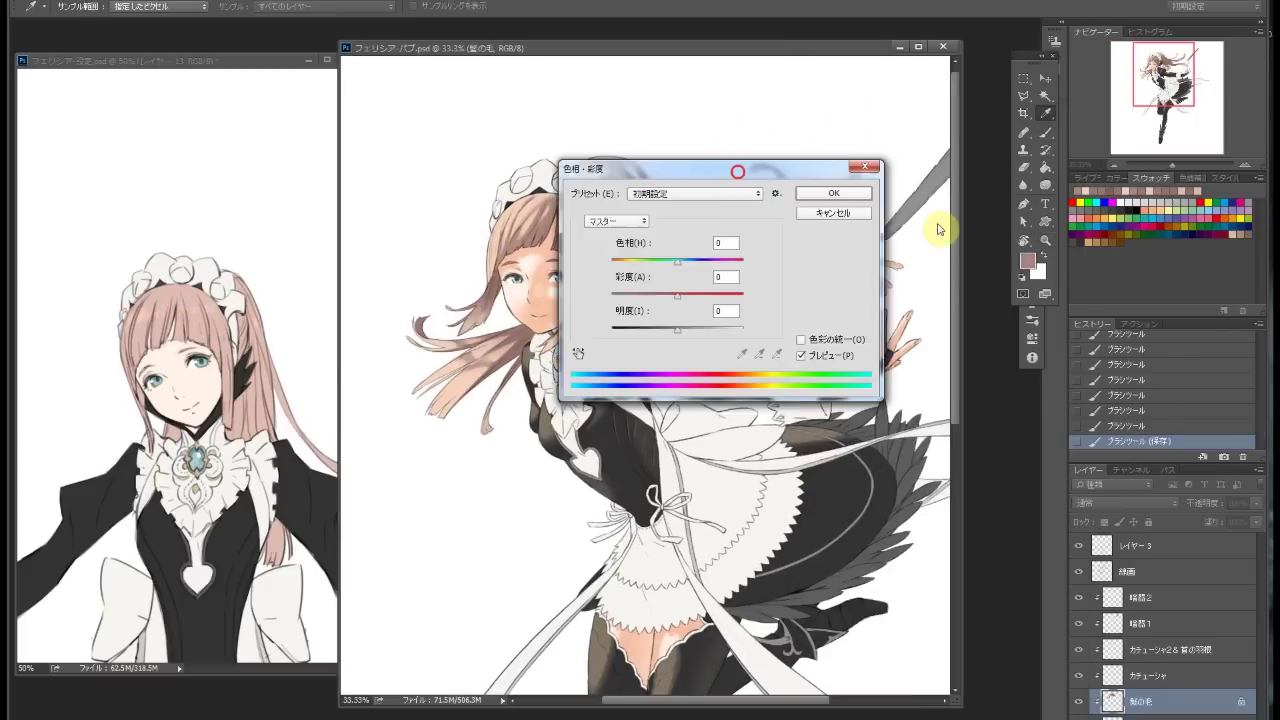
pyautogui.press('Return')
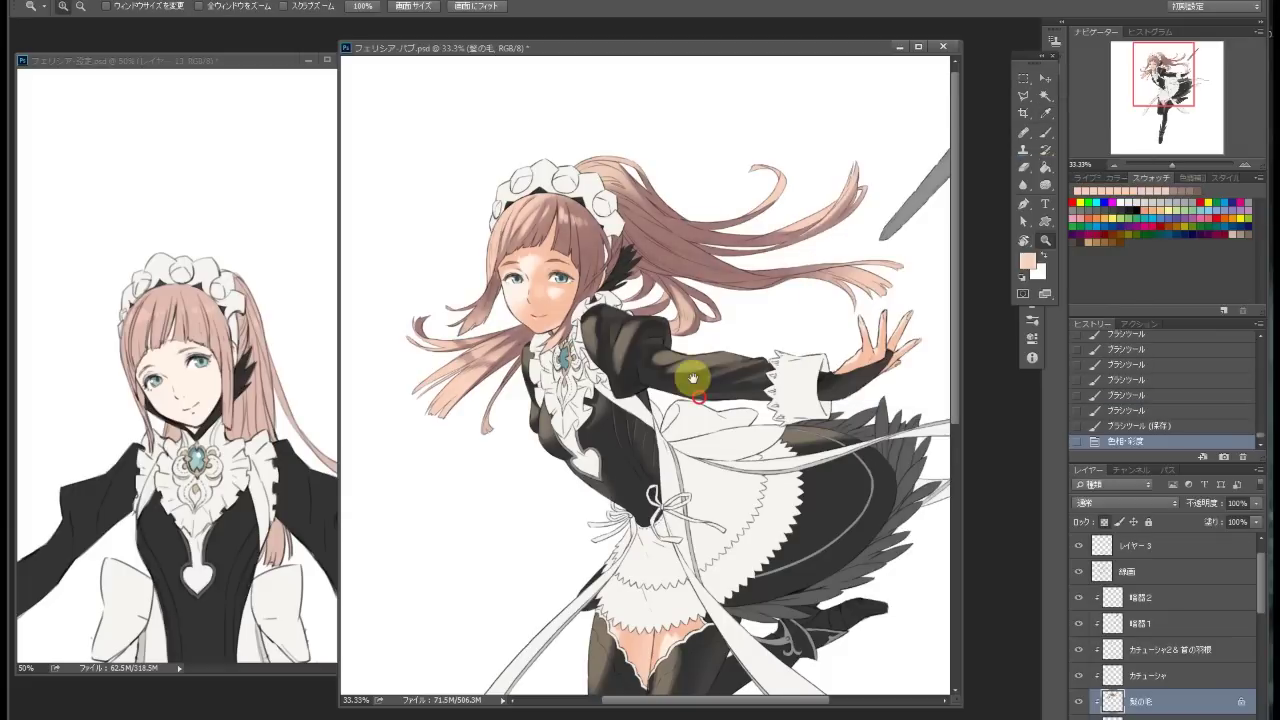
pyautogui.press('Return')
# Brush dark mauve shadows along the ponytail strands and its base behind the headdress, refining them with a 15 px brush
pyautogui.press('b')
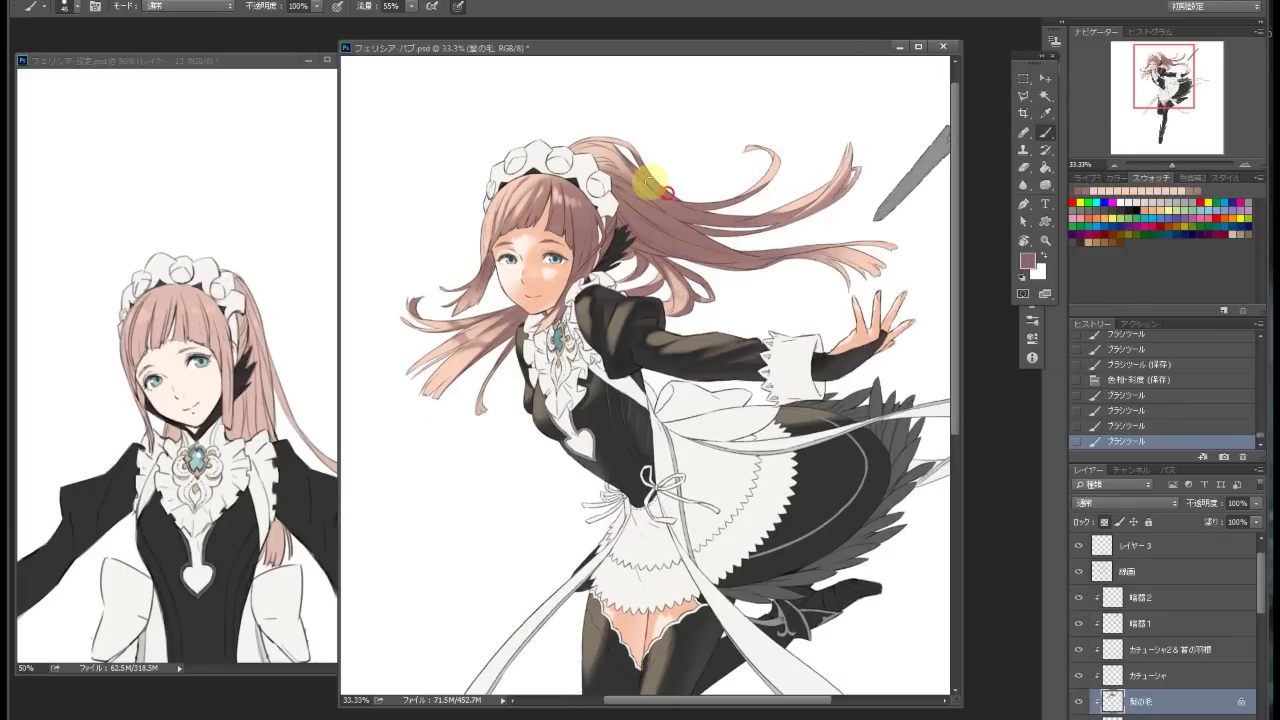
pyautogui.click(638, 215)
pyautogui.moveTo(609, 208); pyautogui.dragTo(648, 258)
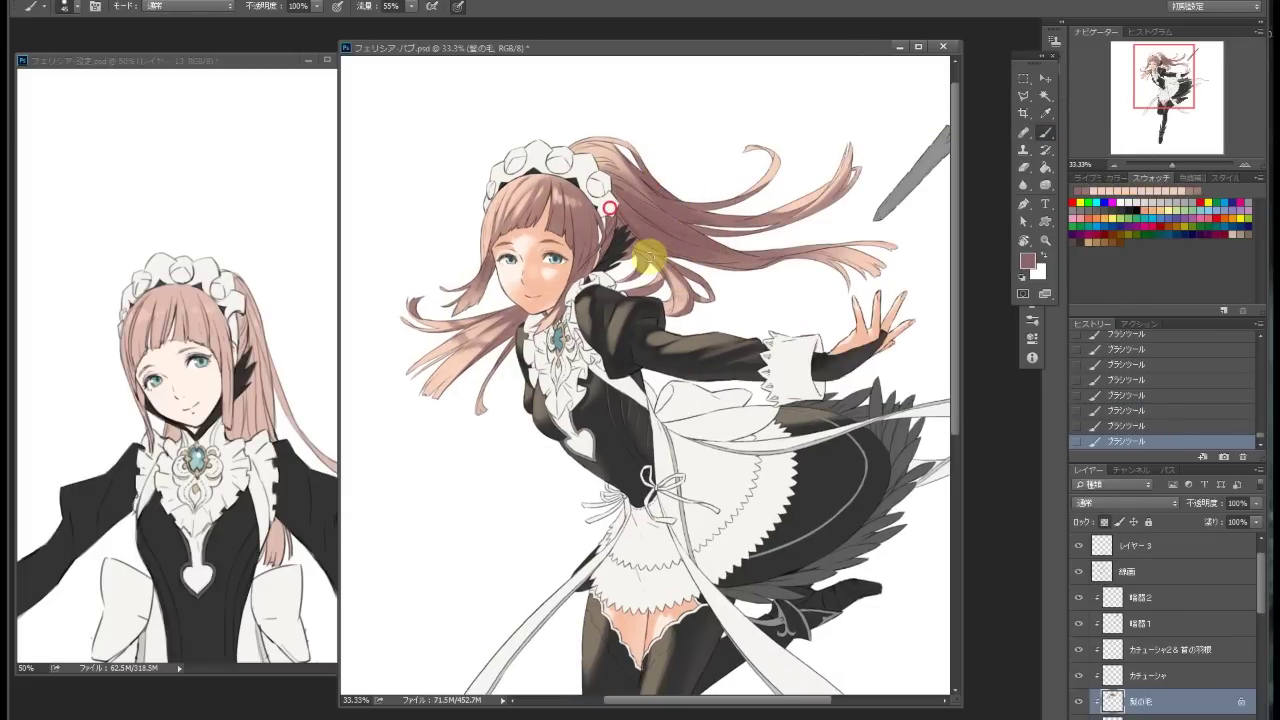
pyautogui.moveTo(735, 257)
pyautogui.mouseDown()
pyautogui.moveTo(735, 211)
pyautogui.moveTo(792, 210)
pyautogui.moveTo(749, 196)
pyautogui.mouseUp()
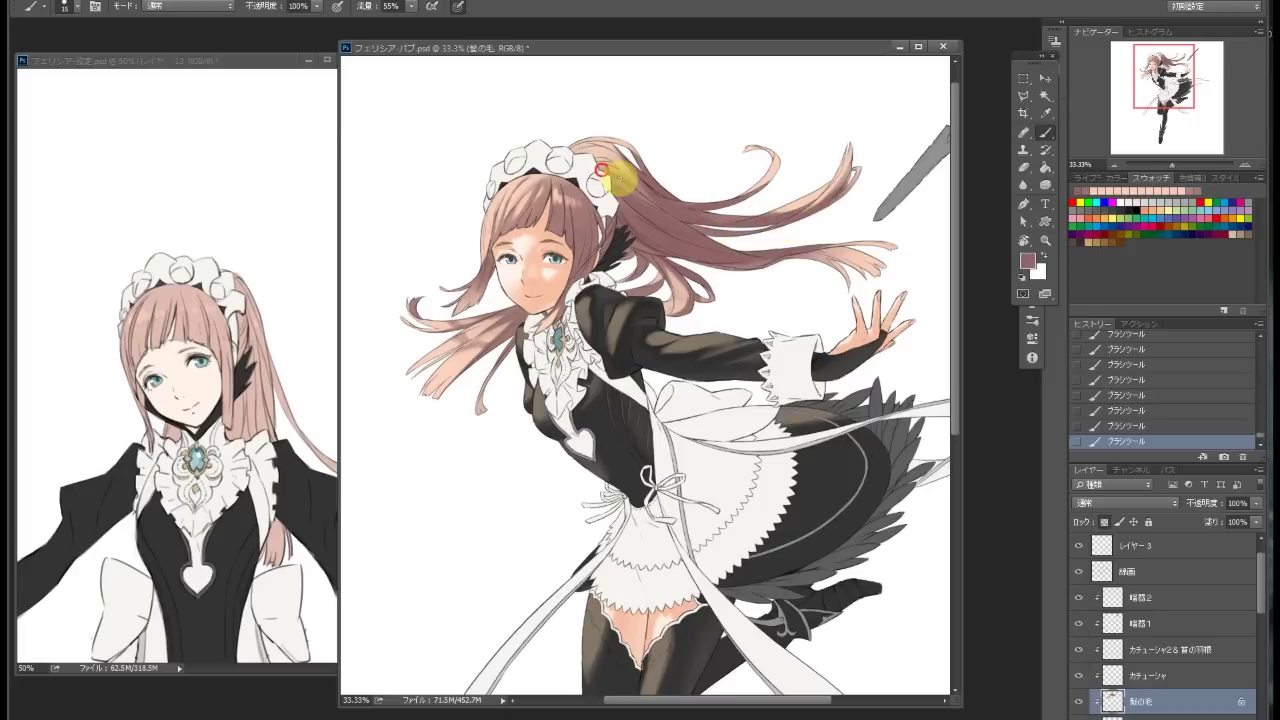
pyautogui.moveTo(622, 178); pyautogui.dragTo(604, 164)
# Sample lighter pink tones and brush fine strands over the bangs, side hair and top of the ponytail at 15 px
pyautogui.moveTo(476, 333)
pyautogui.mouseDown()
pyautogui.moveTo(663, 300)
pyautogui.moveTo(620, 302)
pyautogui.mouseUp()
pyautogui.moveTo(622, 254); pyautogui.dragTo(605, 267)
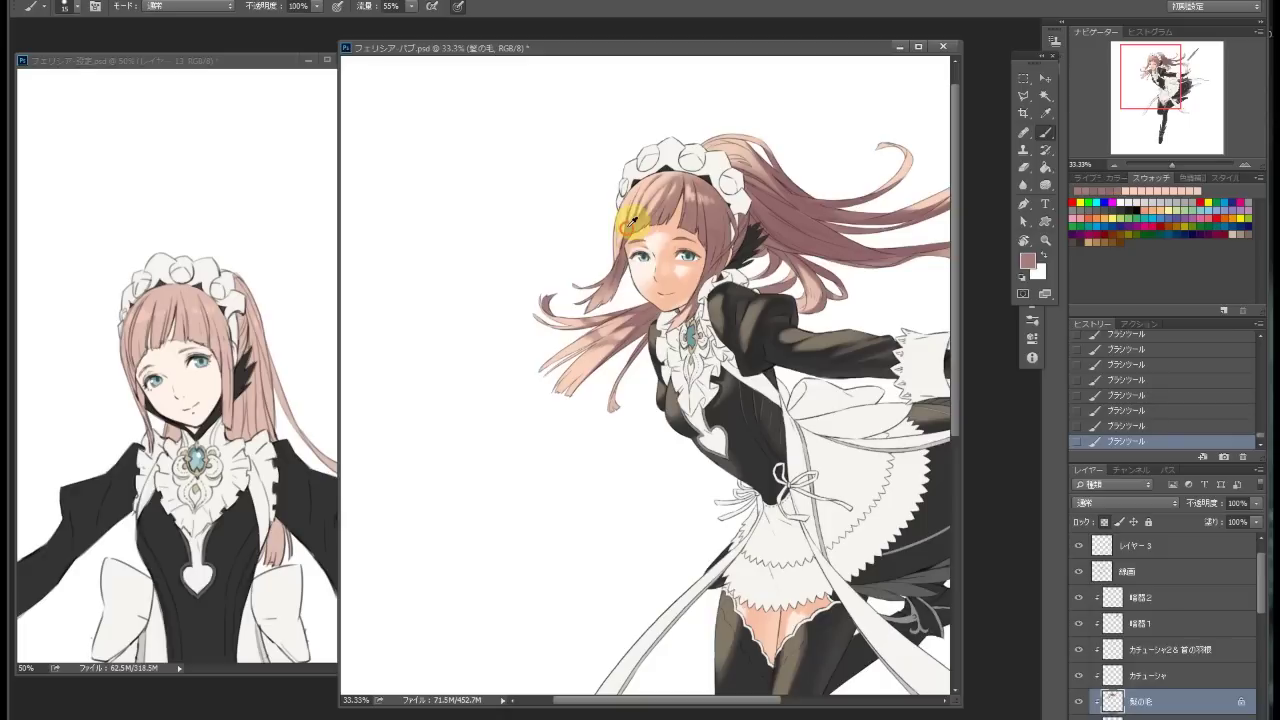
pyautogui.moveTo(718, 183)
pyautogui.mouseDown()
pyautogui.moveTo(609, 206)
pyautogui.moveTo(609, 234)
pyautogui.moveTo(614, 200)
pyautogui.moveTo(608, 236)
pyautogui.mouseUp()
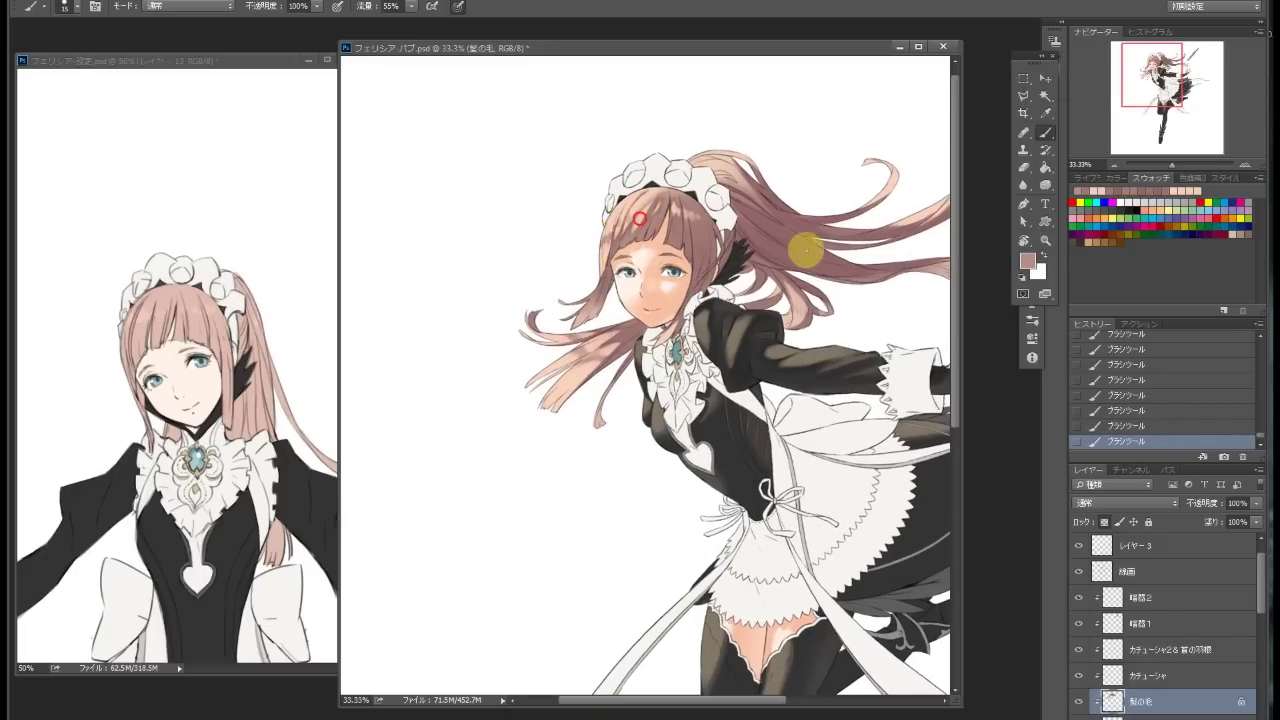
pyautogui.moveTo(805, 250); pyautogui.dragTo(745, 255)
pyautogui.moveTo(700, 171); pyautogui.dragTo(664, 162)
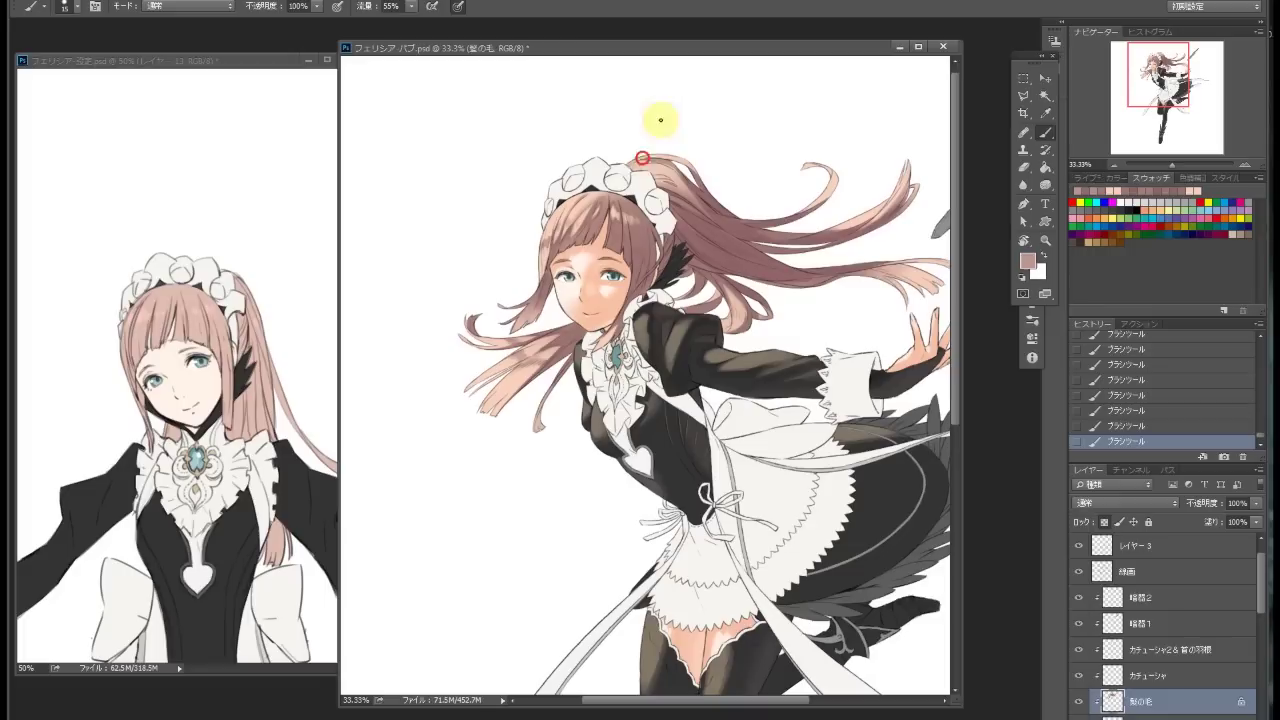
# Select the 下塗り layer, set its saturation to -20 and lightness to -1 with Hue/Saturation, and save the document
pyautogui.scroll(-5, 668, 178)
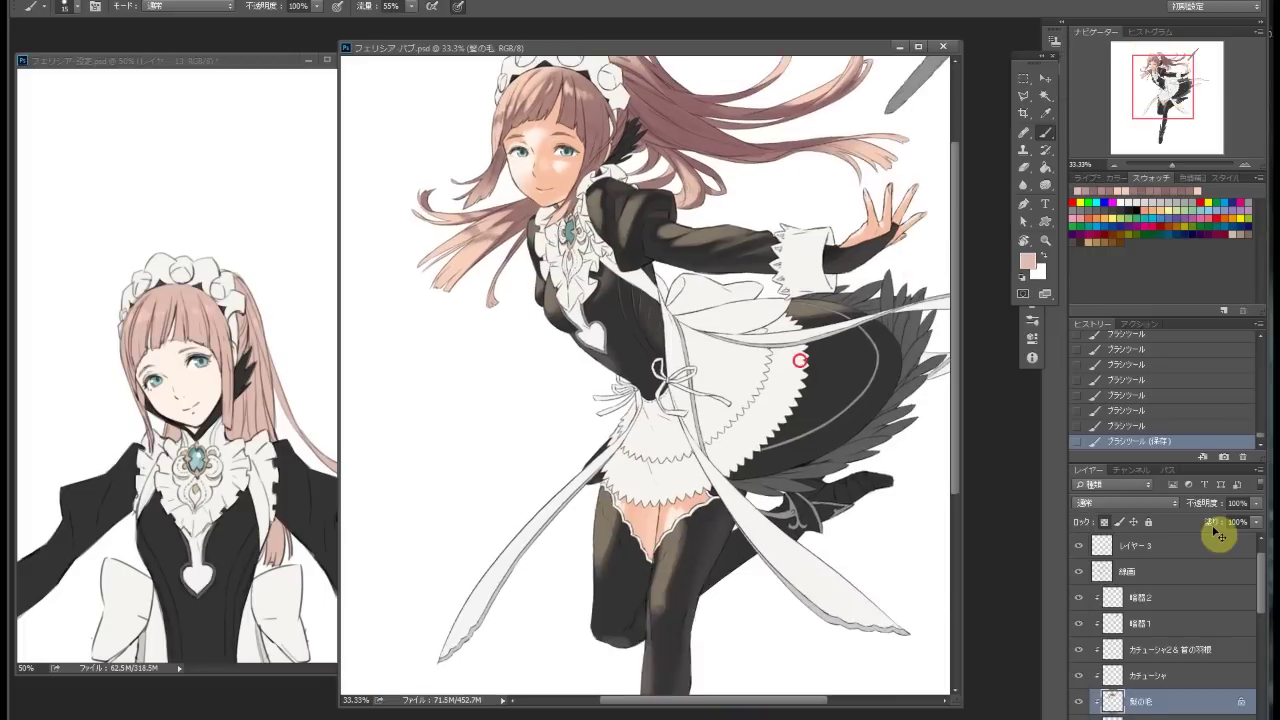
pyautogui.keyDown('ctrl'); pyautogui.click(757, 523); pyautogui.keyUp('ctrl')
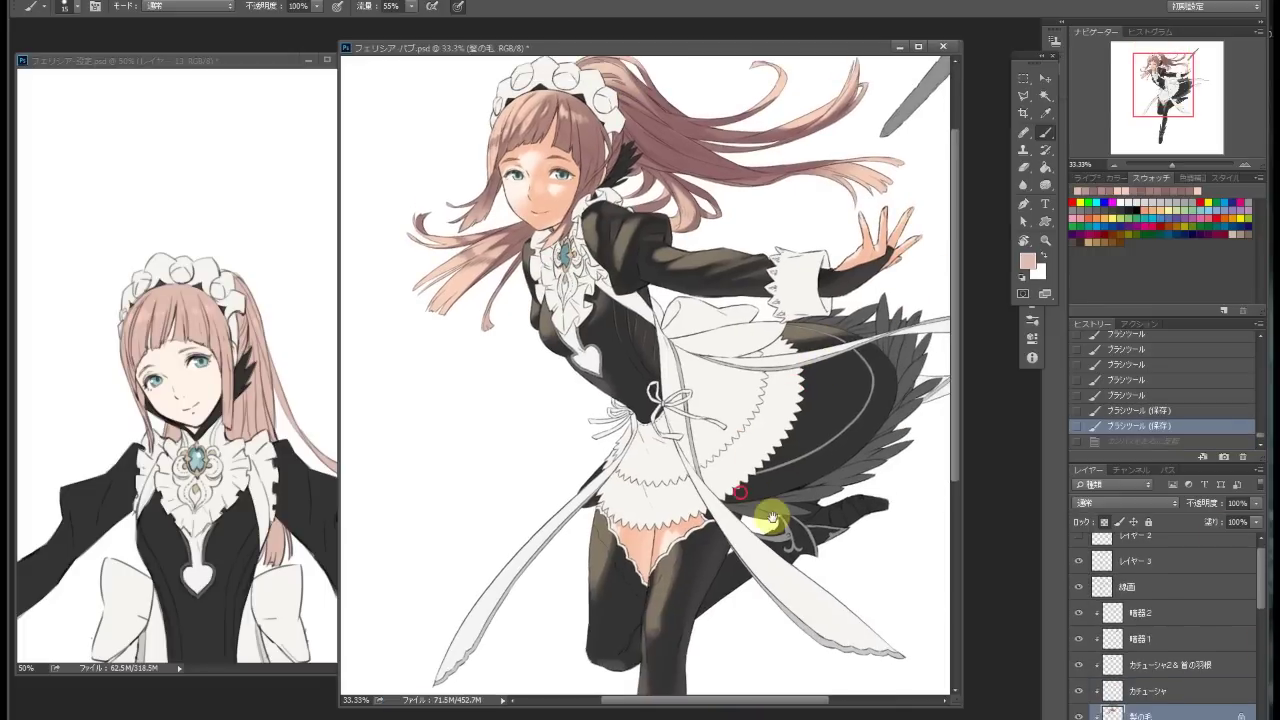
pyautogui.scroll(1, 686, 400)
pyautogui.hotkey('ctrl', 'u')
pyautogui.click(927, 292)
pyautogui.moveTo(927, 297); pyautogui.dragTo(919, 291)
pyautogui.click(931, 328)
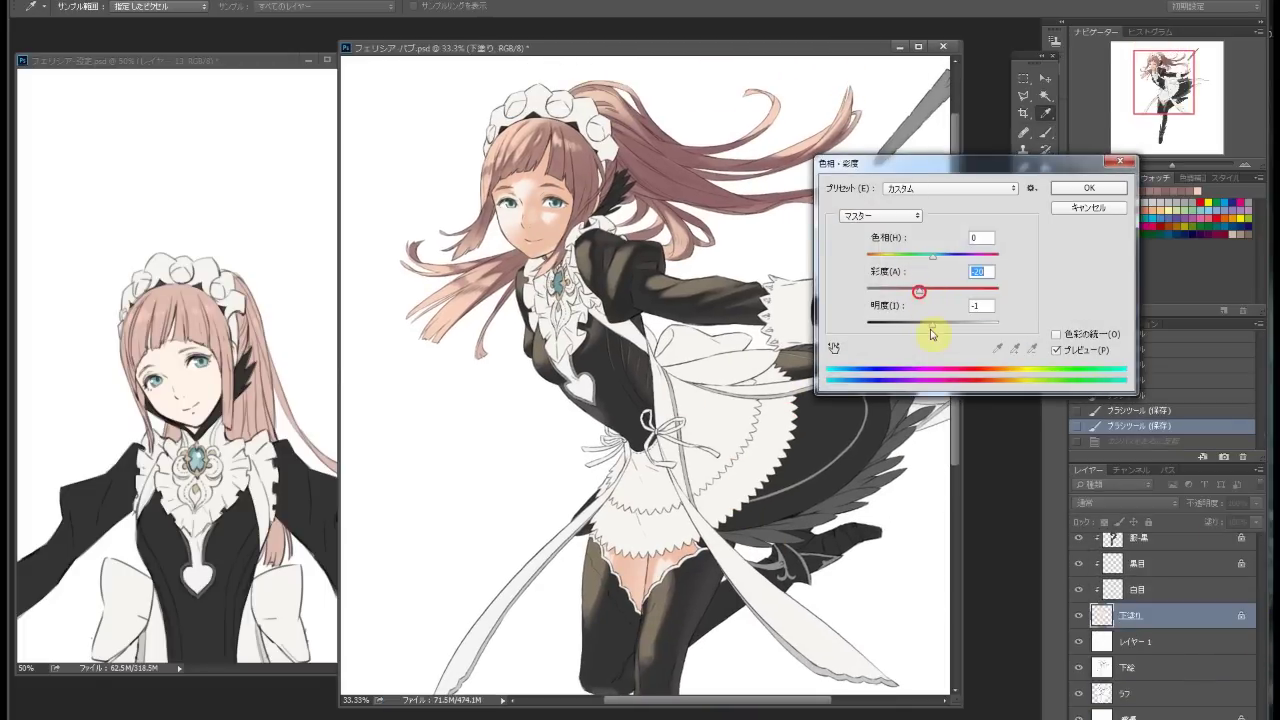
pyautogui.press('Return')
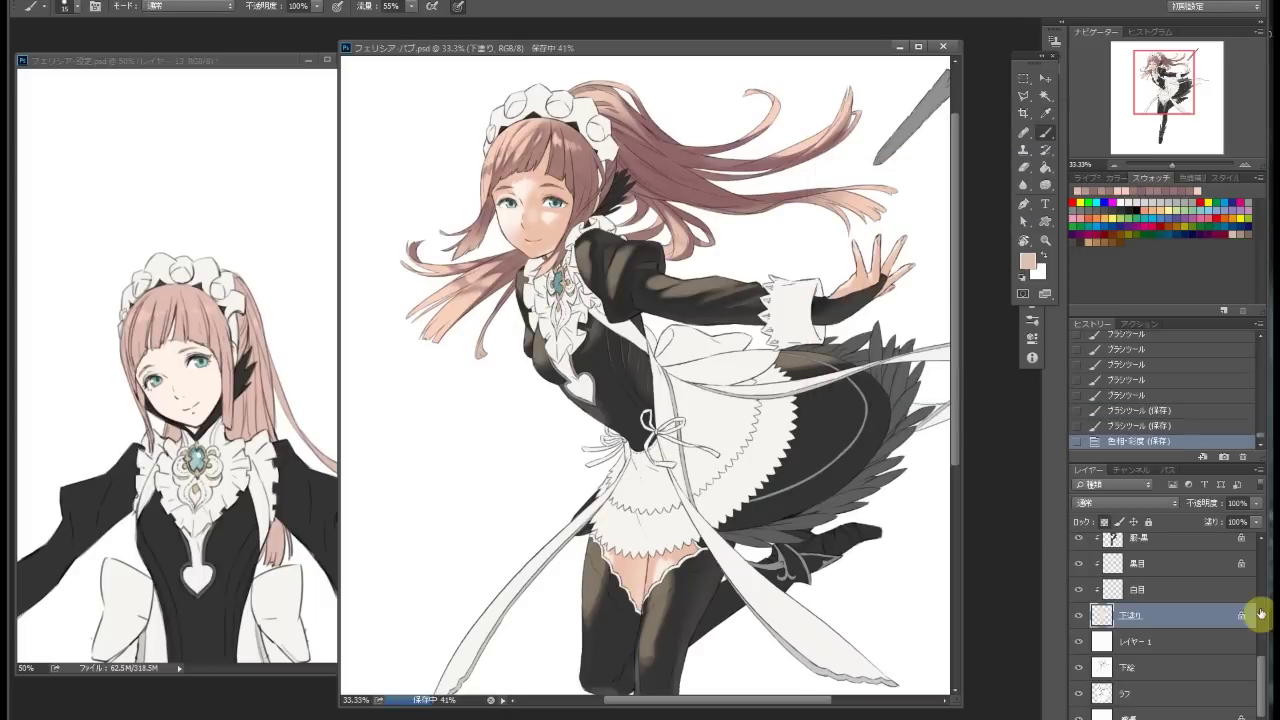
# Select the 服-白 layer, lock its transparent pixels, and activate the Brush tool
pyautogui.scroll(2, 1237, 611)
pyautogui.click(1160, 586)
pyautogui.press('/')
pyautogui.press('b')
# Choose a light warm grey and fill the white clothing on the 服-白 layer with it
pyautogui.keyDown('alt'); pyautogui.click(785, 345); pyautogui.keyUp('alt')
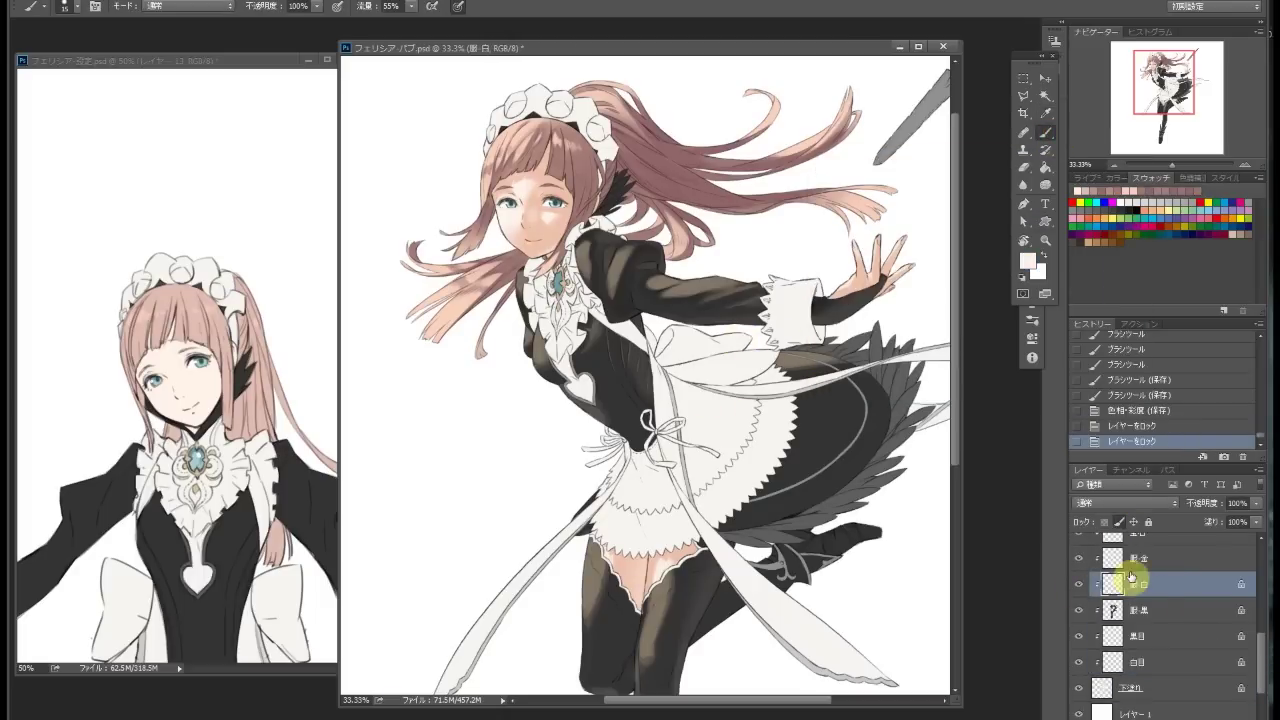
pyautogui.moveTo(688, 362); pyautogui.dragTo(676, 340)
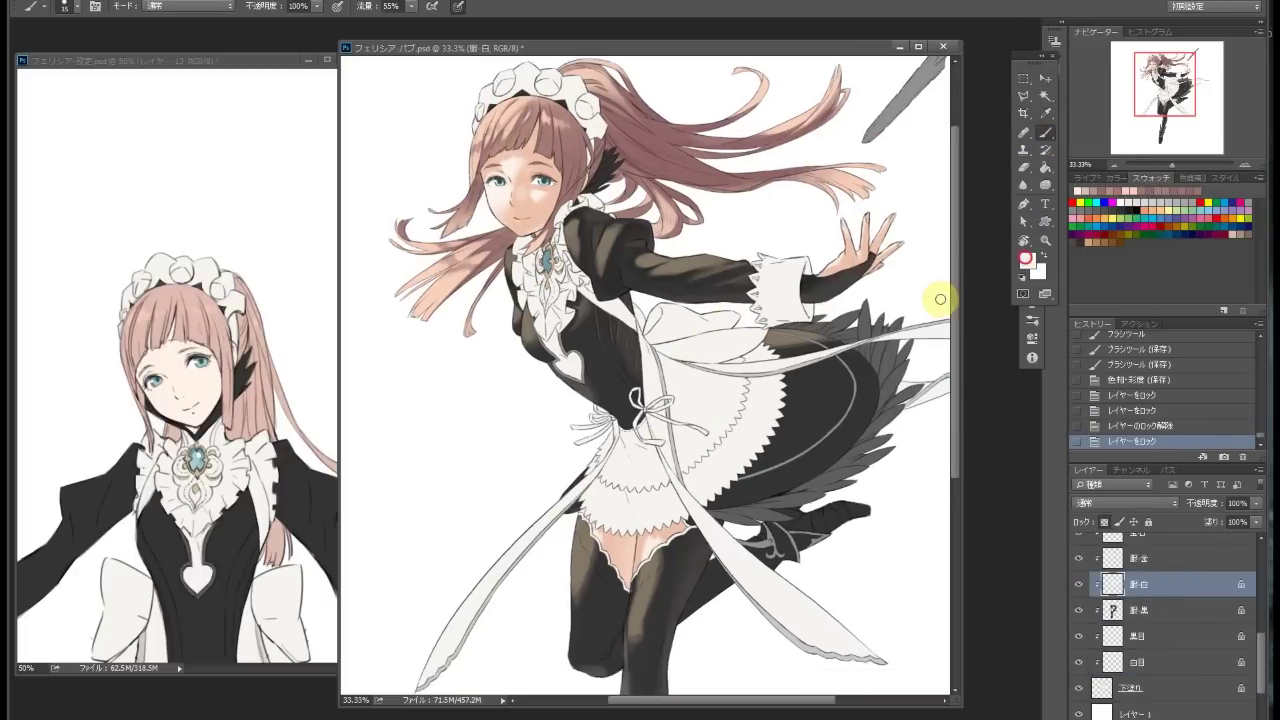
pyautogui.click(1027, 261)
pyautogui.click(763, 224)
pyautogui.click(1058, 173)
pyautogui.hotkey('ctrl', '-')
pyautogui.hotkey('alt', 'BackSpace')
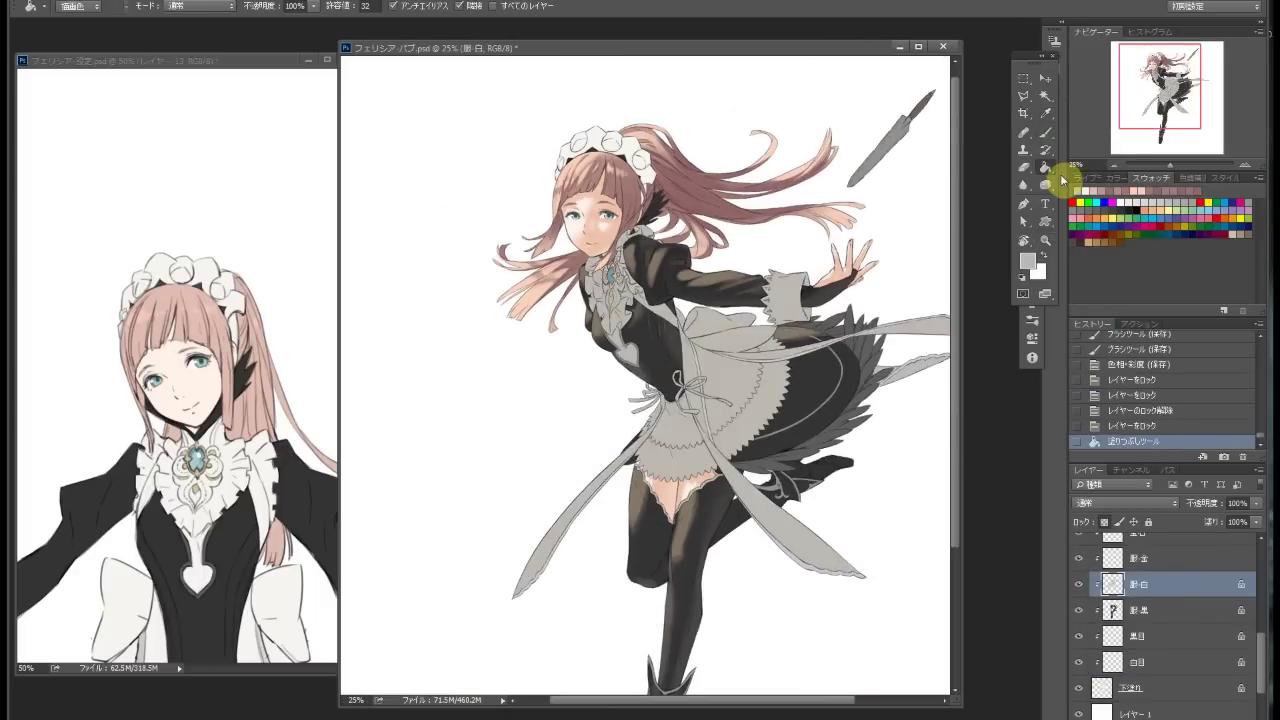
# Choose a pale cream and brush light over the collar ruffles, cuff and front of the apron with a 100 px brush
pyautogui.click(1027, 261)
pyautogui.click(770, 210)
pyautogui.press('Return')
pyautogui.moveTo(677, 337)
pyautogui.mouseDown()
pyautogui.moveTo(658, 415)
pyautogui.moveTo(601, 267)
pyautogui.moveTo(598, 281)
pyautogui.moveTo(646, 270)
pyautogui.moveTo(605, 293)
pyautogui.mouseUp()
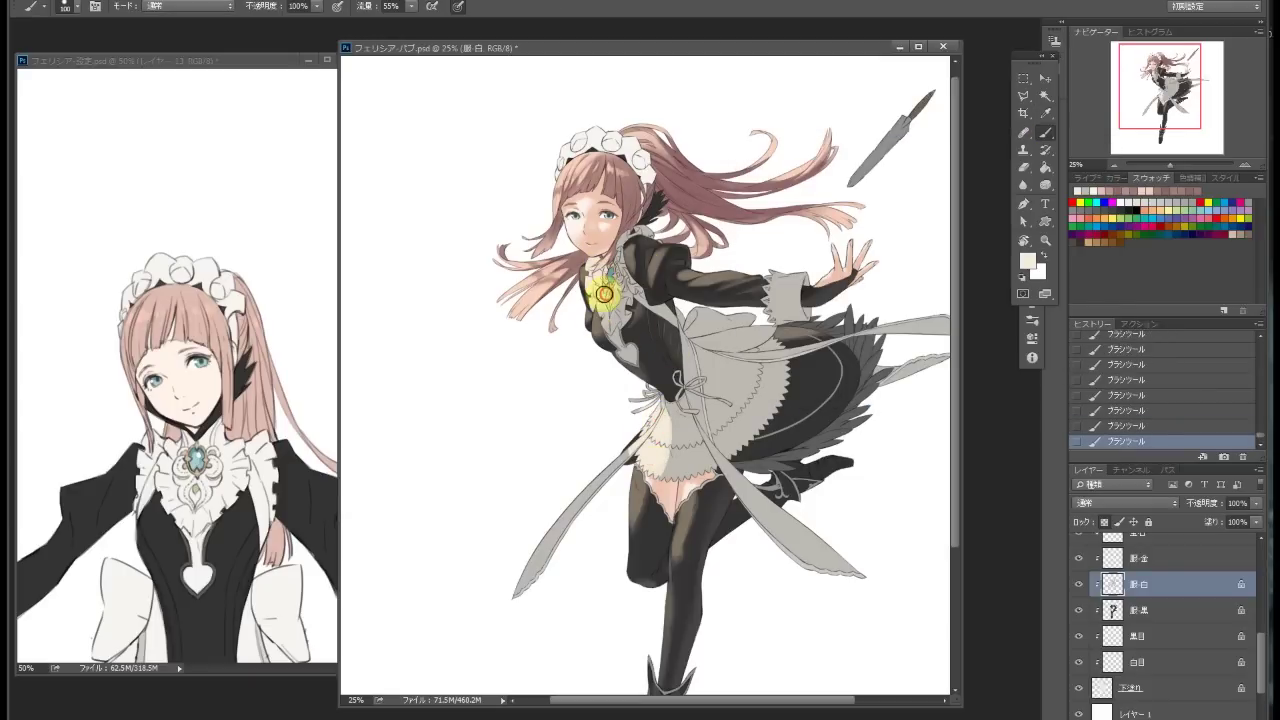
pyautogui.moveTo(740, 316)
pyautogui.mouseDown()
pyautogui.moveTo(791, 294)
pyautogui.moveTo(771, 297)
pyautogui.mouseUp()
pyautogui.moveTo(662, 402); pyautogui.dragTo(685, 460)
pyautogui.keyDown('alt'); pyautogui.click(672, 408); pyautogui.keyUp('alt')
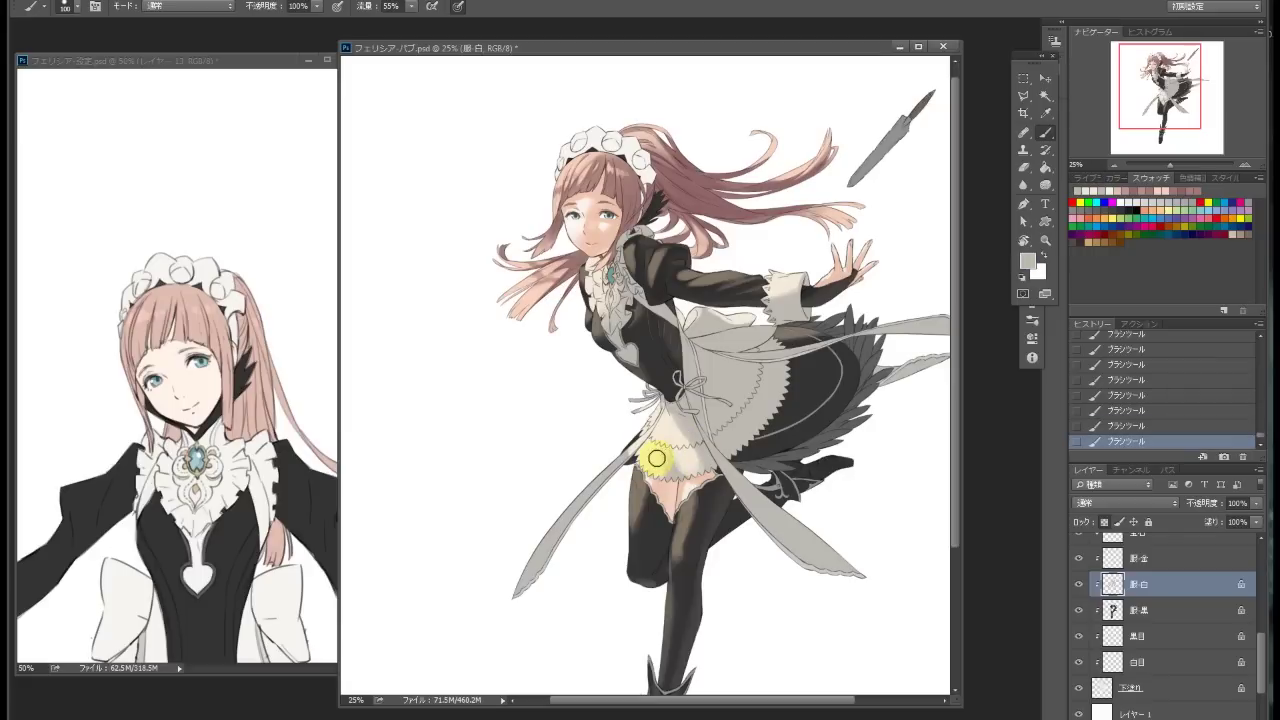
# Enlarge the brush to 50 px and brush pale cream light along the apron's hanging ribbons
pyautogui.moveTo(684, 386); pyautogui.dragTo(591, 281)
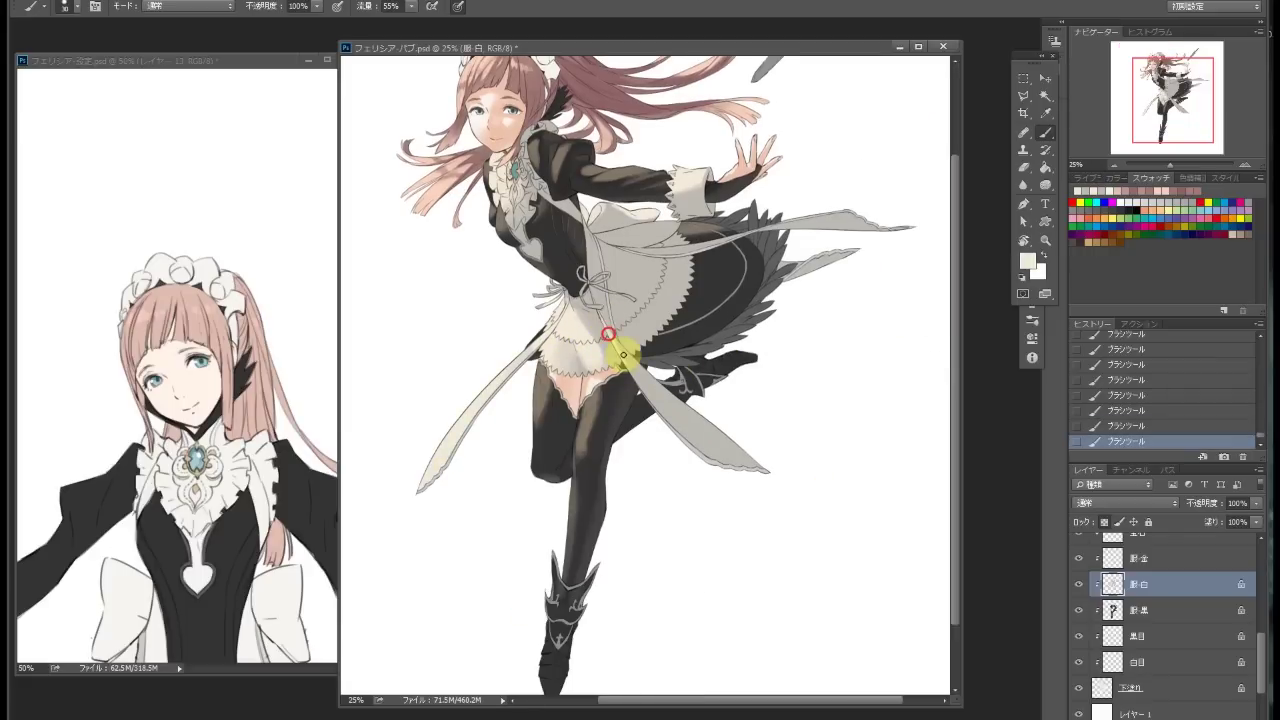
pyautogui.press(']')
pyautogui.press(']')
pyautogui.press(']')
pyautogui.press(']')
pyautogui.press(']')
pyautogui.press(']')
pyautogui.press(']')
pyautogui.press(']')
pyautogui.press(']')
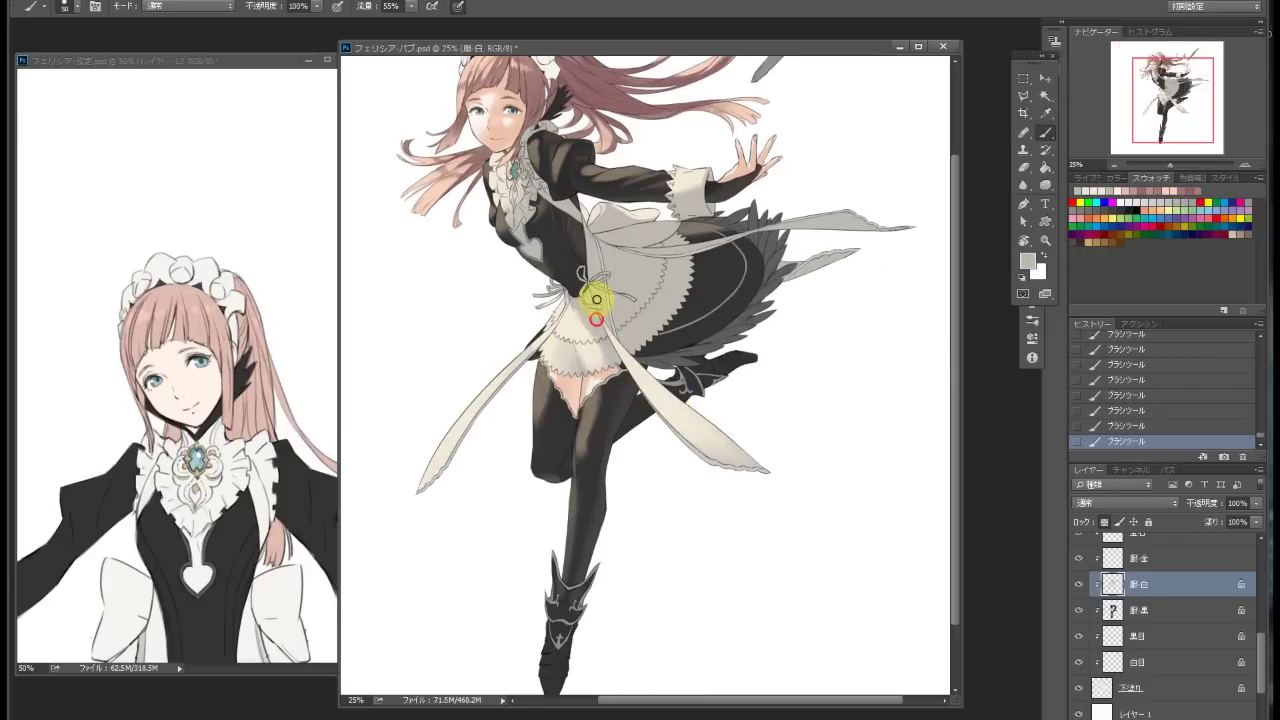
# Pick a light warm grey and brush soft light over the apron's back panel and large bow
pyautogui.keyDown('alt'); pyautogui.click(660, 233); pyautogui.keyUp('alt')
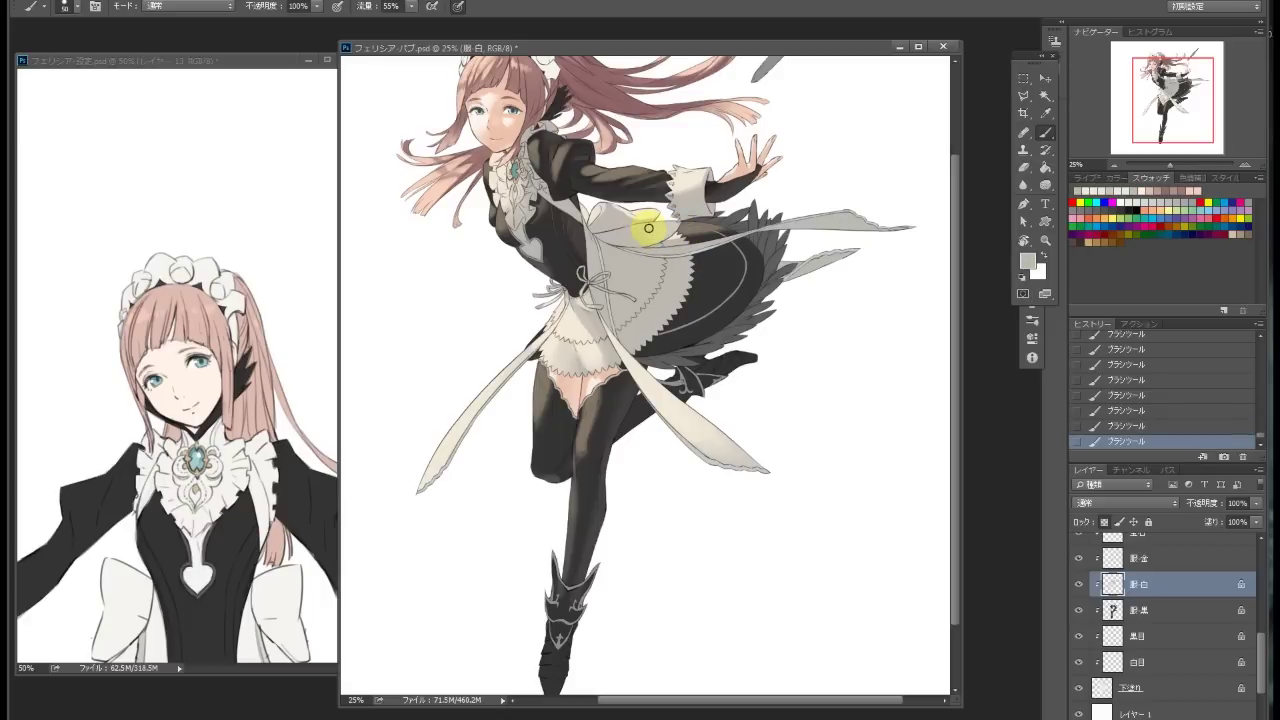
pyautogui.click(1027, 261)
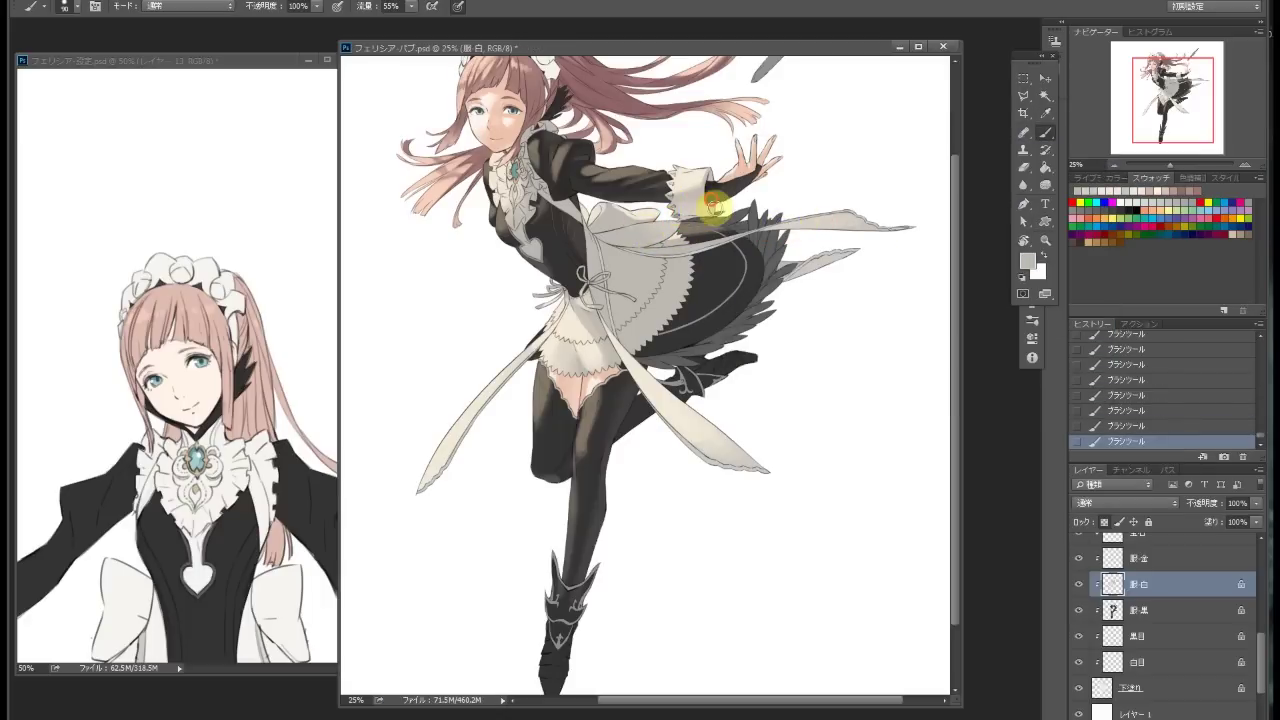
pyautogui.moveTo(625, 263); pyautogui.dragTo(571, 257)
pyautogui.moveTo(780, 243); pyautogui.dragTo(600, 331)
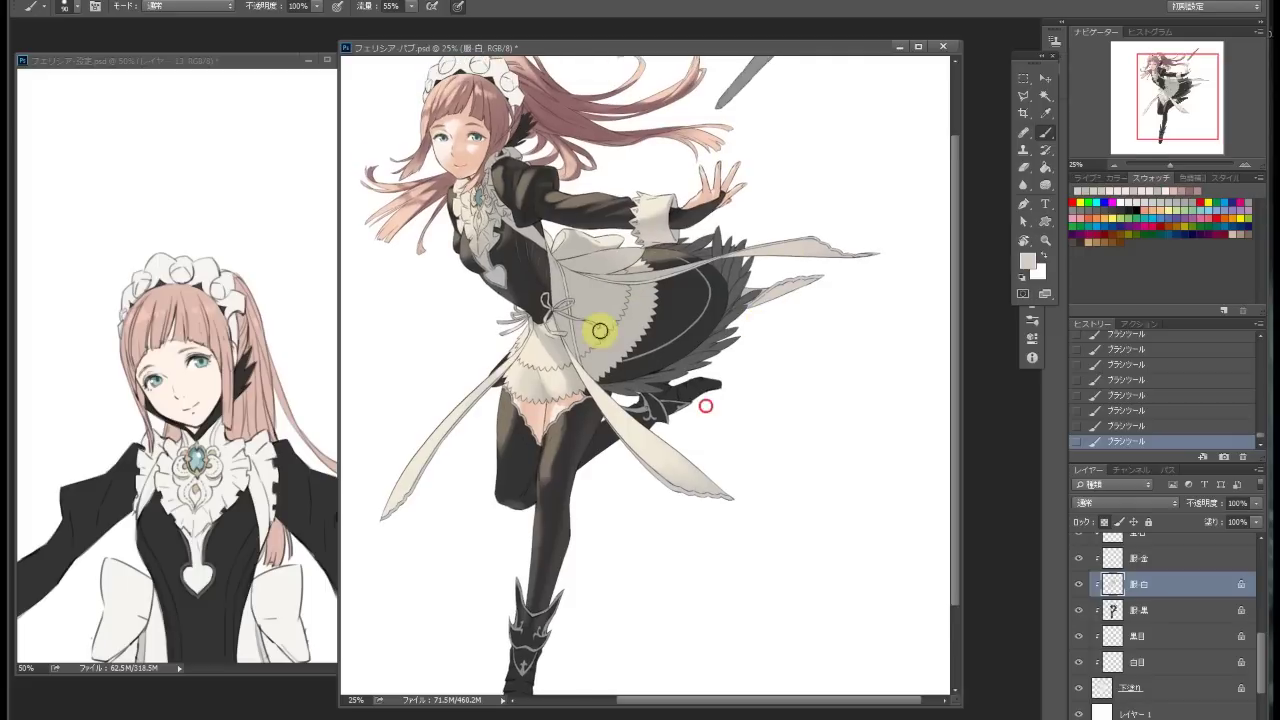
# Sample the apron's tones and rework the soft shading across its side panel with a 125 px brush, undoing unwanted strokes
pyautogui.keyDown('alt'); pyautogui.click(526, 386); pyautogui.keyUp('alt')
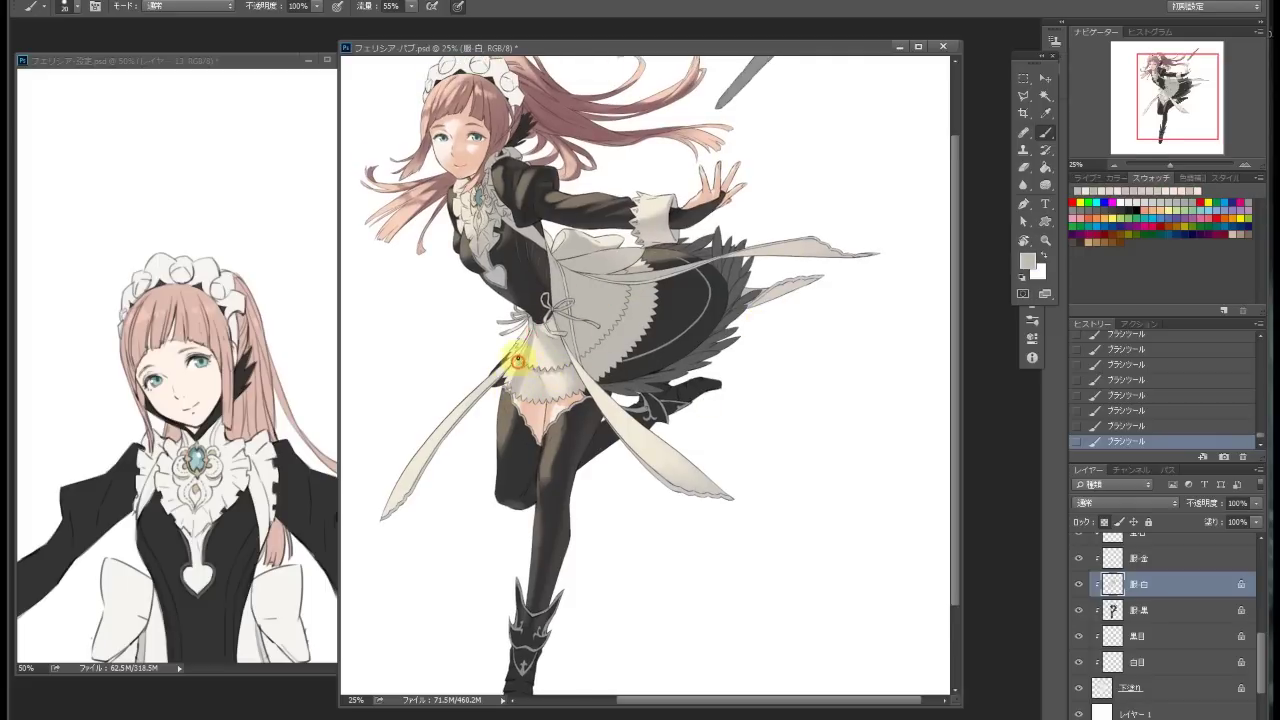
pyautogui.hotkey('ctrl', 'z')
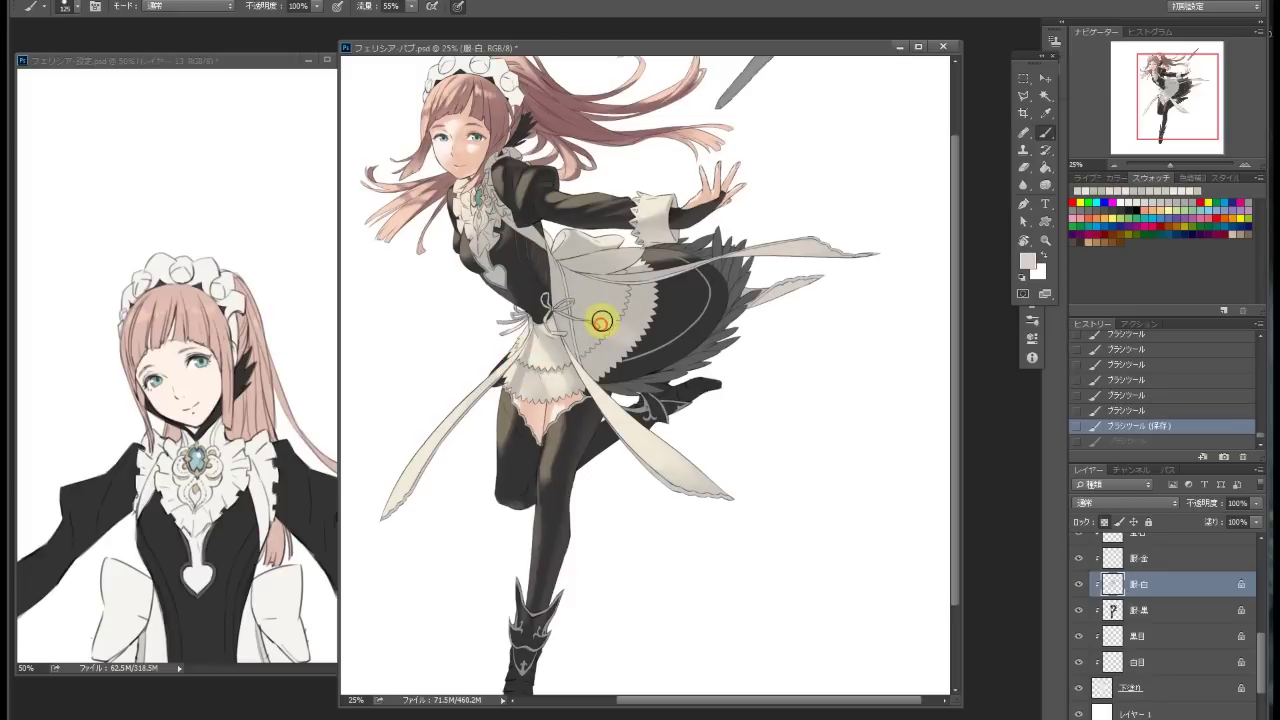
pyautogui.moveTo(588, 307); pyautogui.dragTo(634, 329)
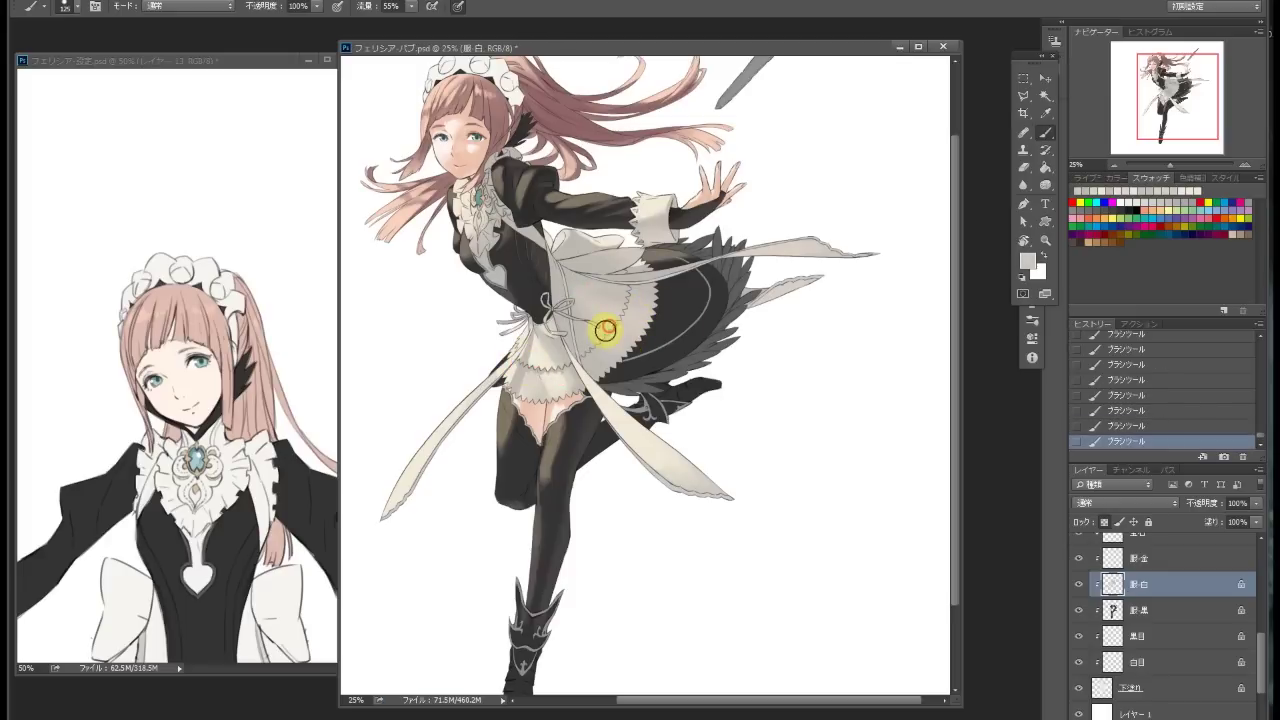
pyautogui.hotkey('ctrl', 'z')
pyautogui.moveTo(668, 272); pyautogui.dragTo(623, 277)
# Brush off-white highlights over the collar frill, the apron's front panel and the shoulder strap
pyautogui.keyDown('alt'); pyautogui.keyDown('shift'); pyautogui.rightClick(851, 257); pyautogui.keyUp('shift'); pyautogui.keyUp('alt')
pyautogui.moveTo(452, 205)
pyautogui.mouseDown()
pyautogui.moveTo(508, 177)
pyautogui.moveTo(471, 234)
pyautogui.moveTo(523, 257)
pyautogui.moveTo(478, 247)
pyautogui.mouseUp()
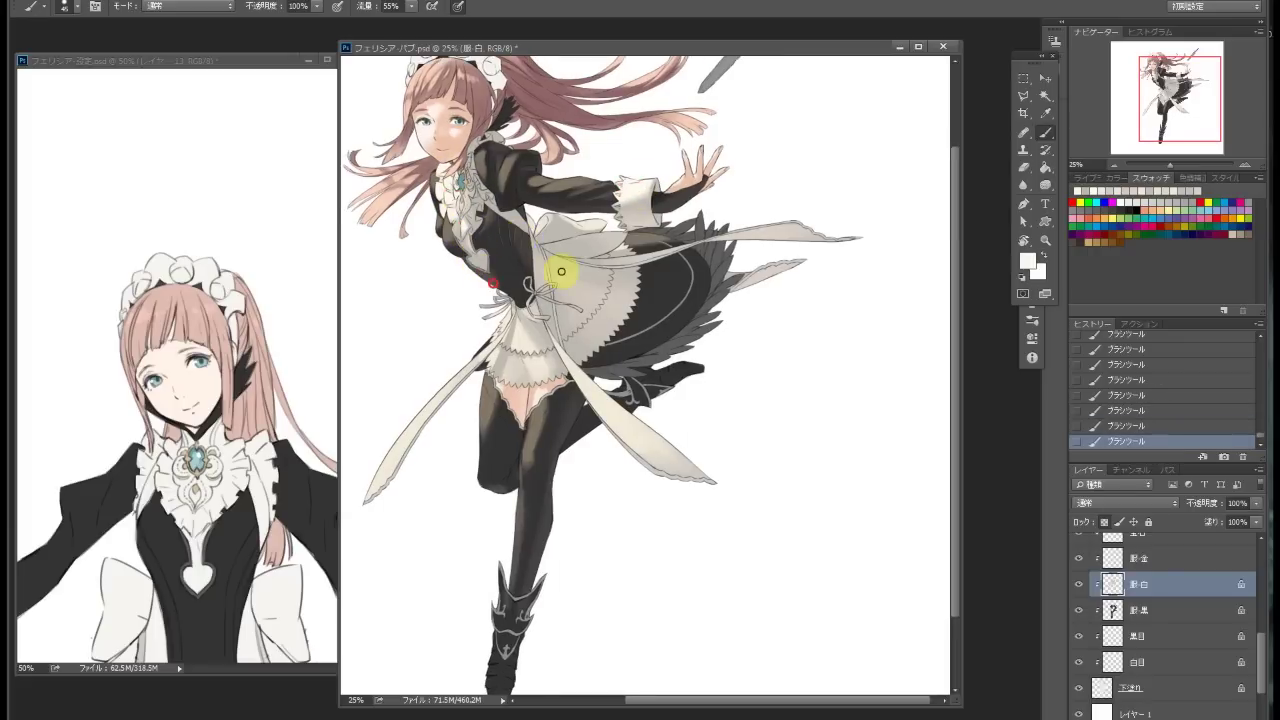
pyautogui.moveTo(494, 338); pyautogui.dragTo(524, 346)
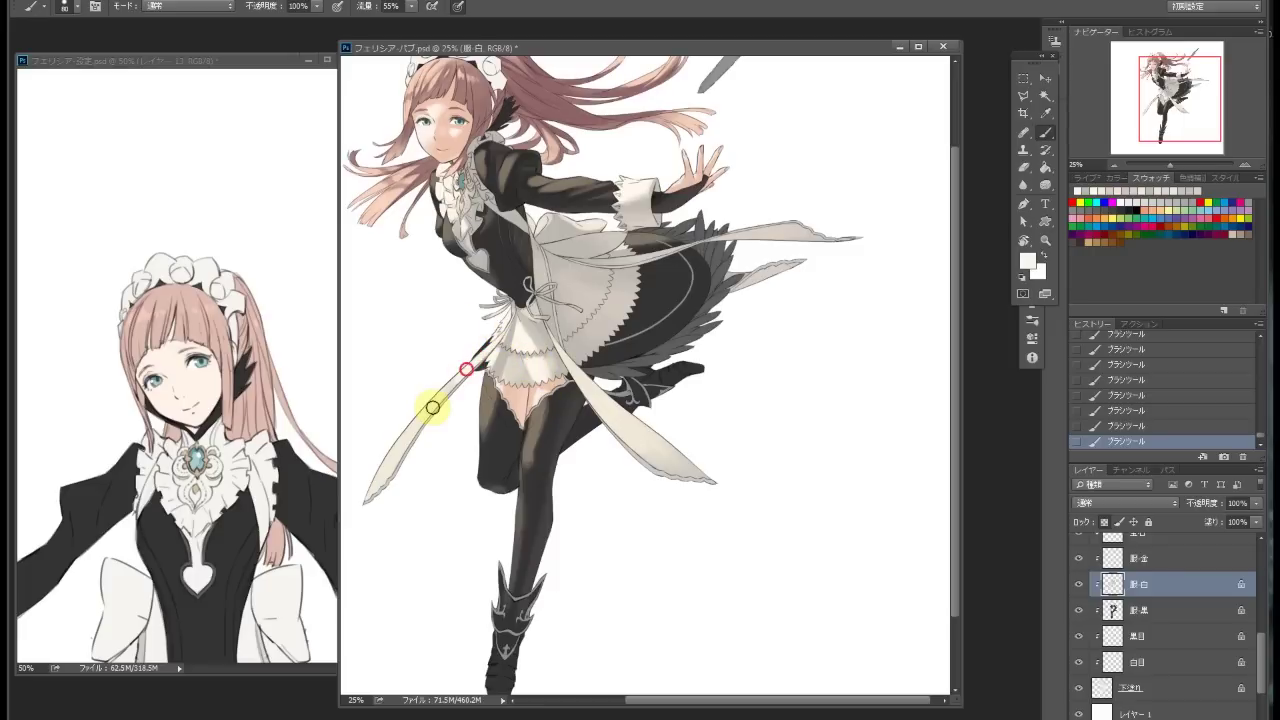
pyautogui.scroll(2, 540, 266)
pyautogui.click(524, 263)
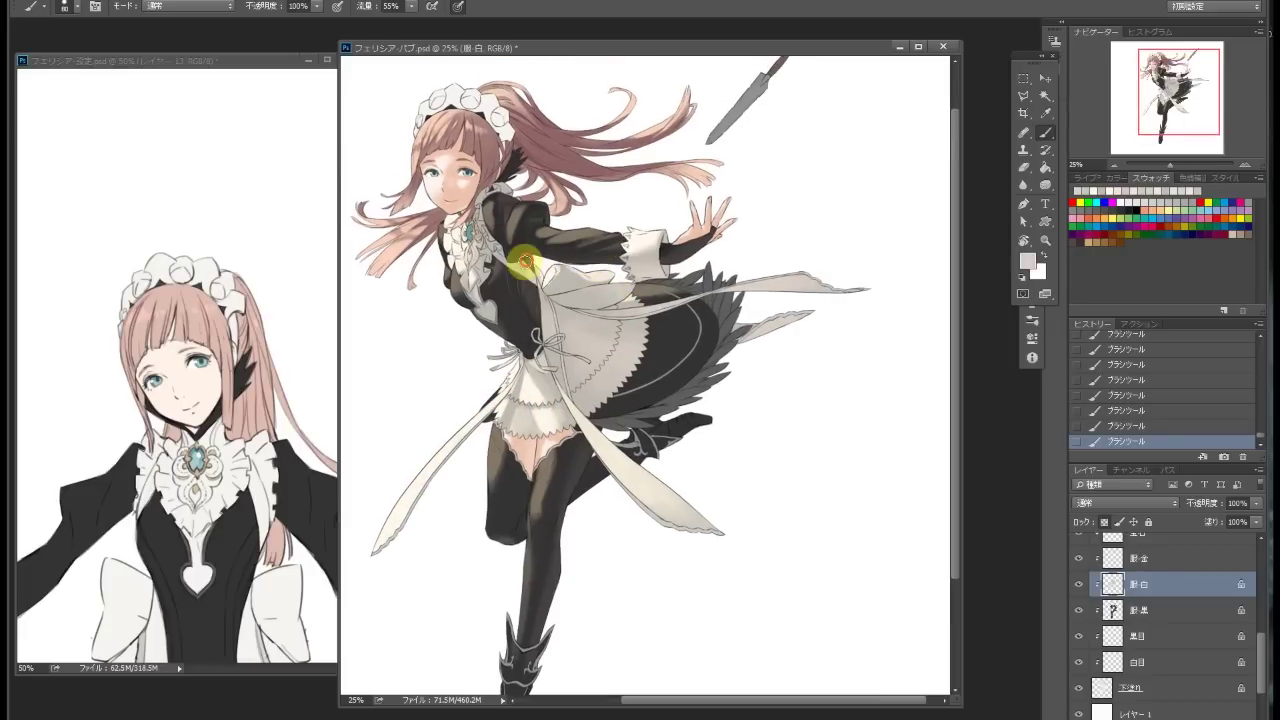
pyautogui.moveTo(547, 290); pyautogui.dragTo(537, 272)
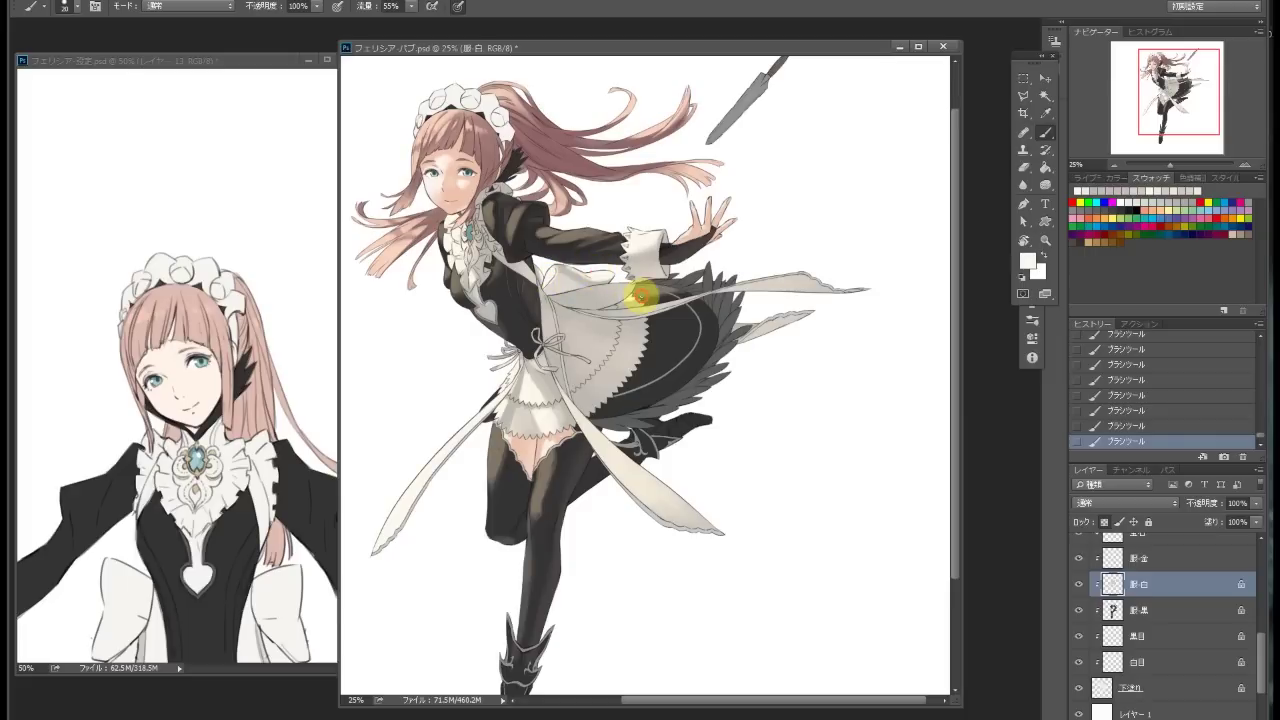
# Refine the light on the ruffles around the brooch with a small near-white brush and save the file
pyautogui.hscroll(-2, 672, 350)
pyautogui.hotkey('ctrl', '+')
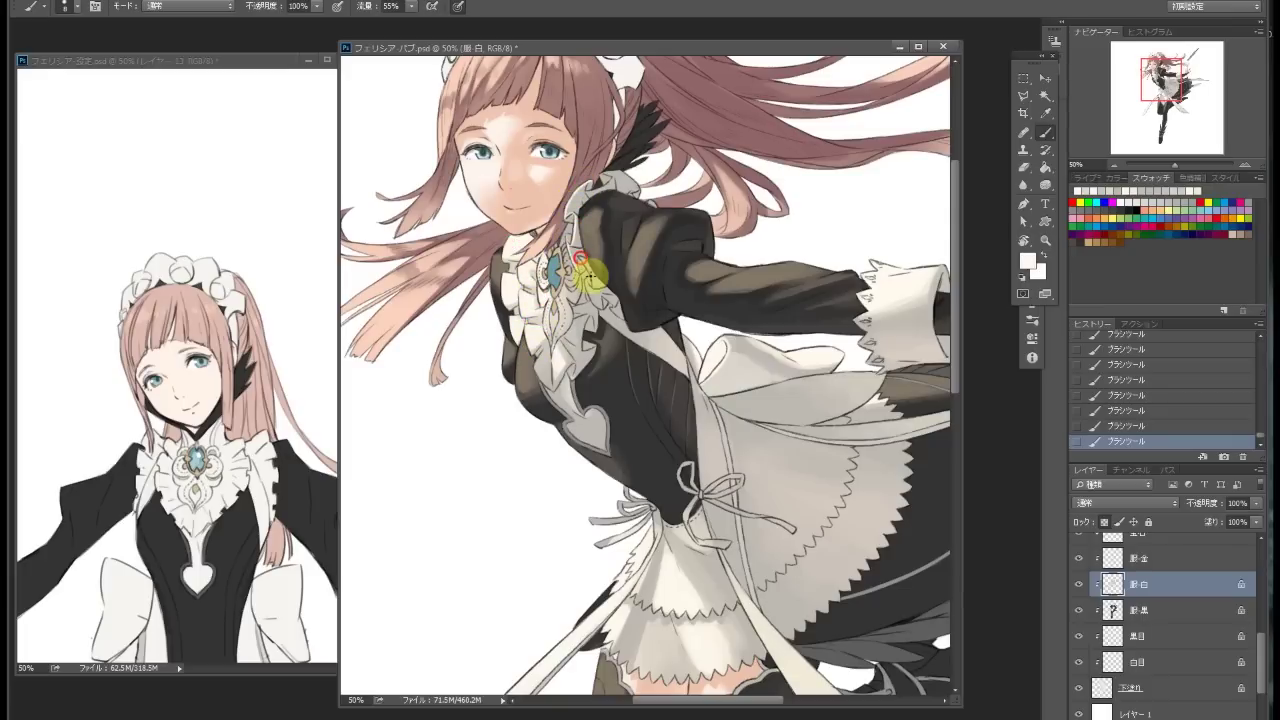
pyautogui.hotkey('ctrl', 's')
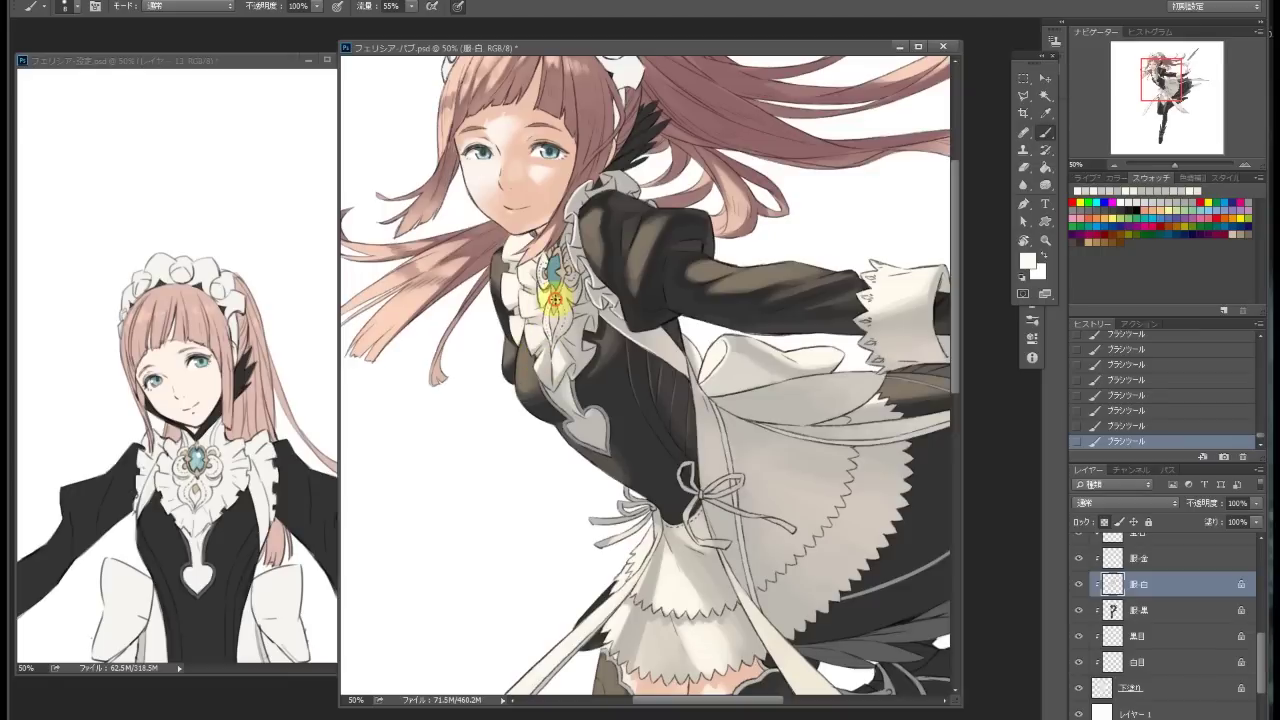
# Brush light cream and grey tones over the back bow and the small ribbons tied at the waist
pyautogui.scroll(-3, 570, 290)
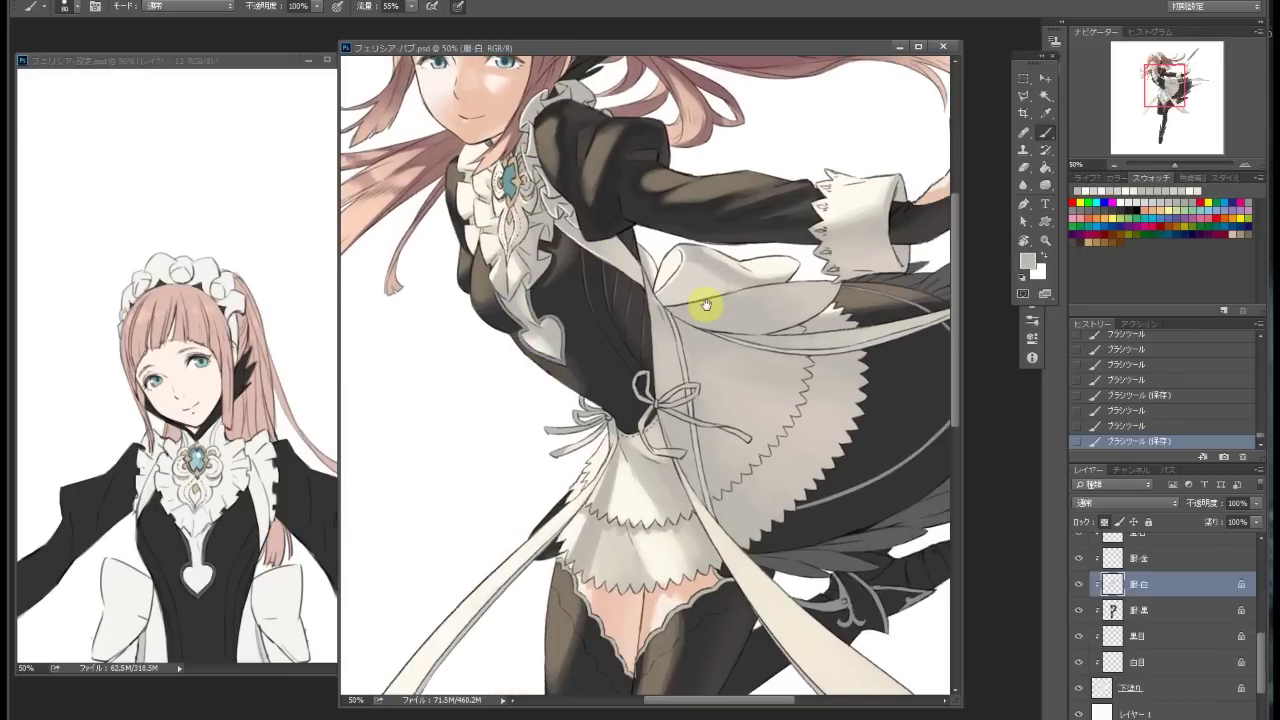
pyautogui.hscroll(3, 697, 280)
pyautogui.moveTo(688, 248)
pyautogui.mouseDown()
pyautogui.moveTo(608, 277)
pyautogui.moveTo(720, 283)
pyautogui.mouseUp()
pyautogui.scroll(-2, 720, 265)
pyautogui.hscroll(-3, 578, 322)
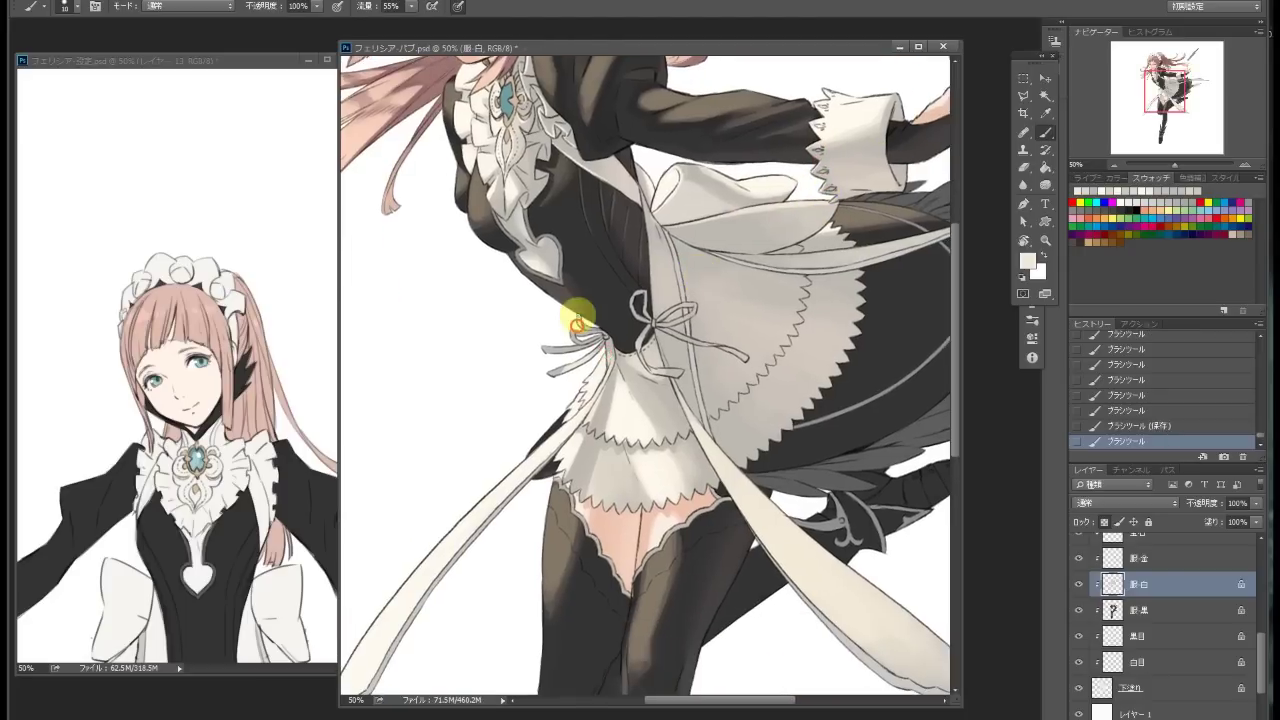
pyautogui.hscroll(2, 571, 361)
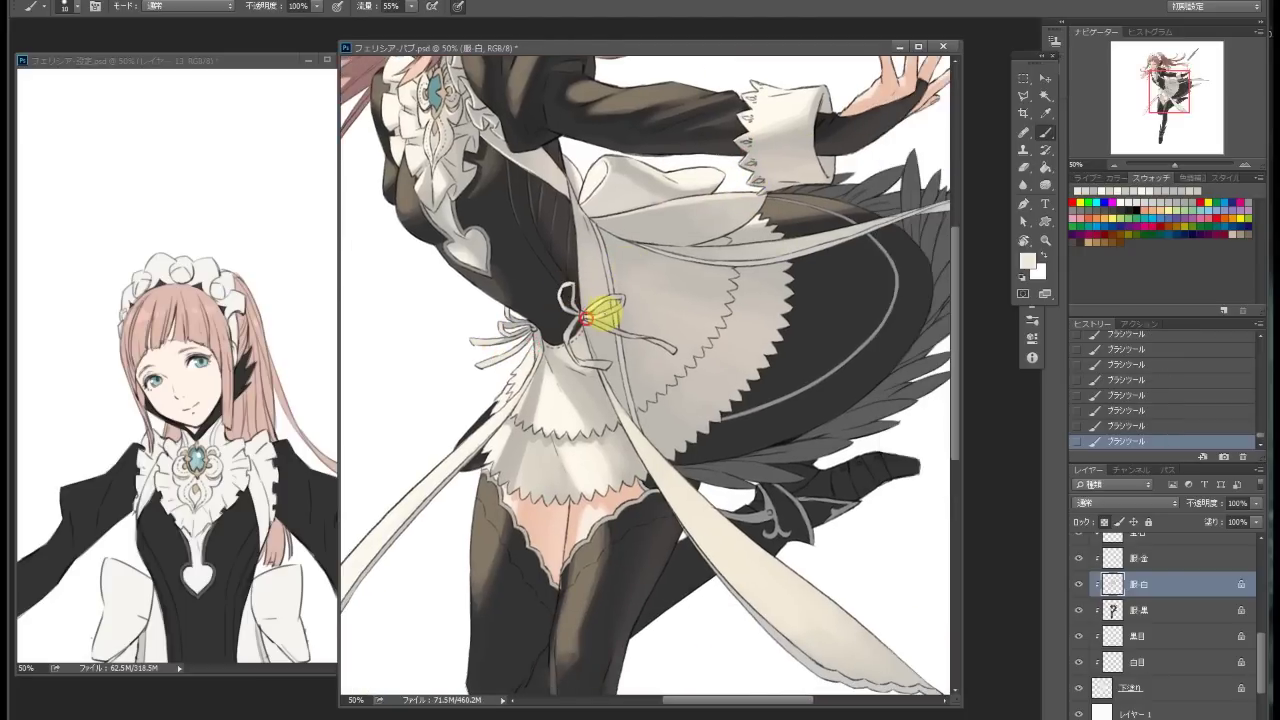
pyautogui.scroll(-3, 529, 243)
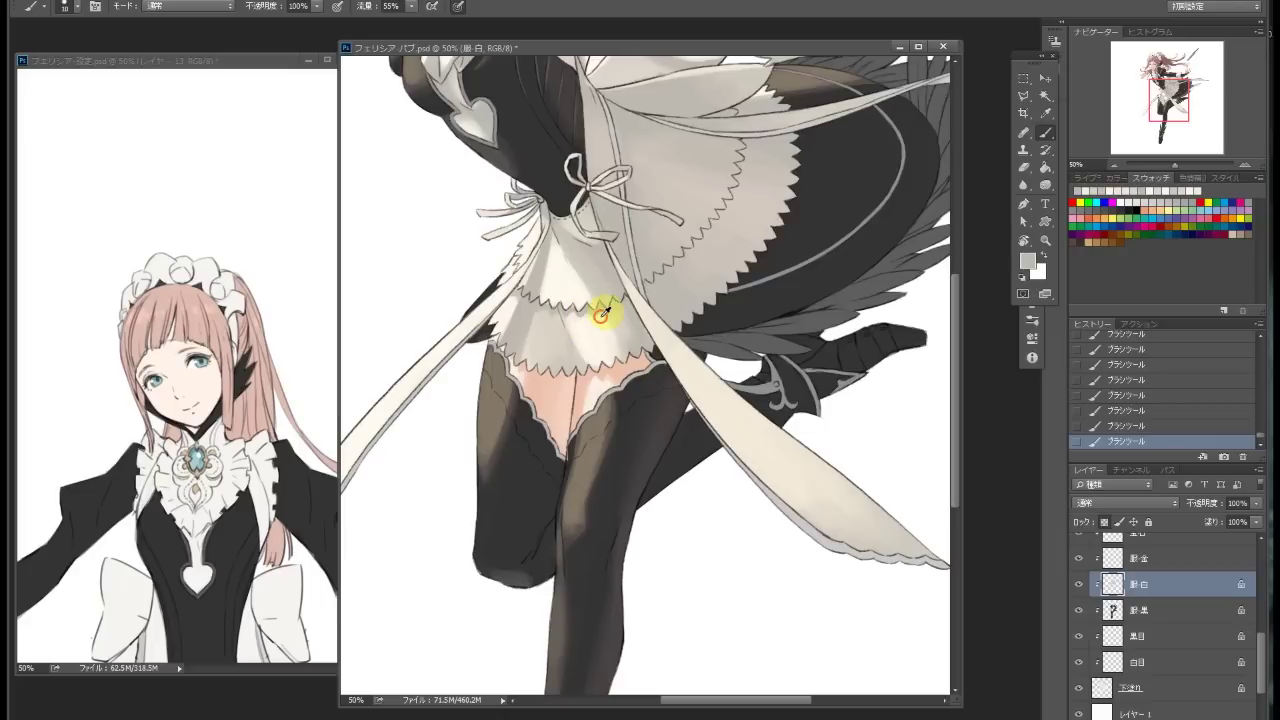
# Select the 服-黒 layer and choose a near-black painting colour
pyautogui.hotkey('ctrl', '-')
pyautogui.hotkey('ctrl', '-')
pyautogui.hotkey('ctrl', '+')
pyautogui.click(1045, 113)
pyautogui.click(771, 229)
pyautogui.hotkey('alt', '[')
pyautogui.click(1027, 260)
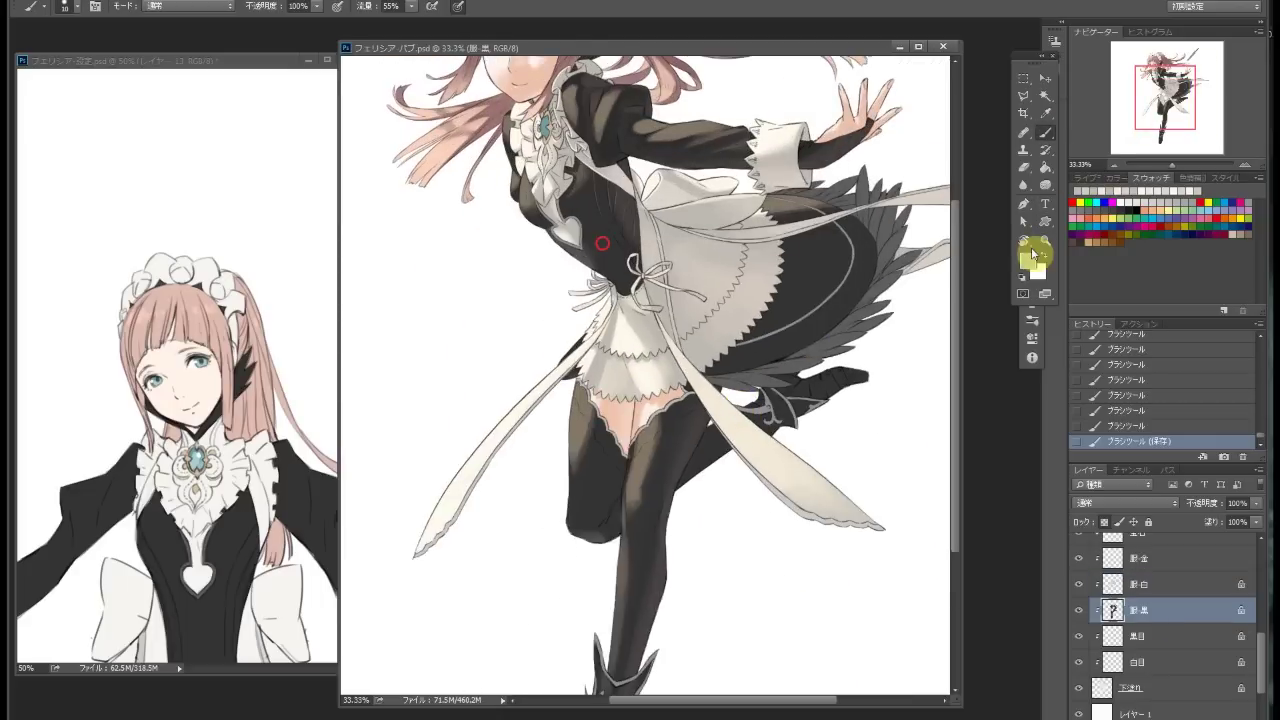
pyautogui.click(1042, 170)
# Brush near-black shading over the black skirt, the stocking and the bodice
pyautogui.press('b')
pyautogui.moveTo(871, 251)
pyautogui.mouseDown()
pyautogui.moveTo(734, 325)
pyautogui.moveTo(734, 472)
pyautogui.mouseUp()
pyautogui.click(604, 432)
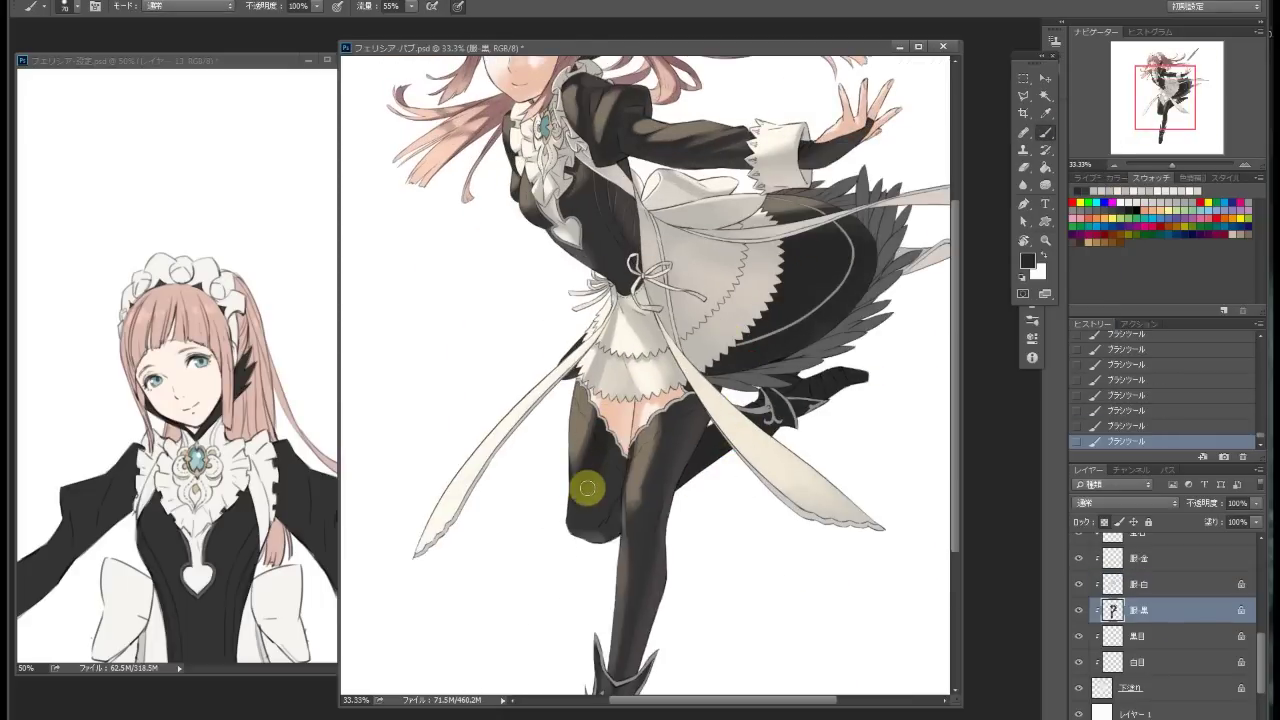
pyautogui.scroll(2, 552, 290)
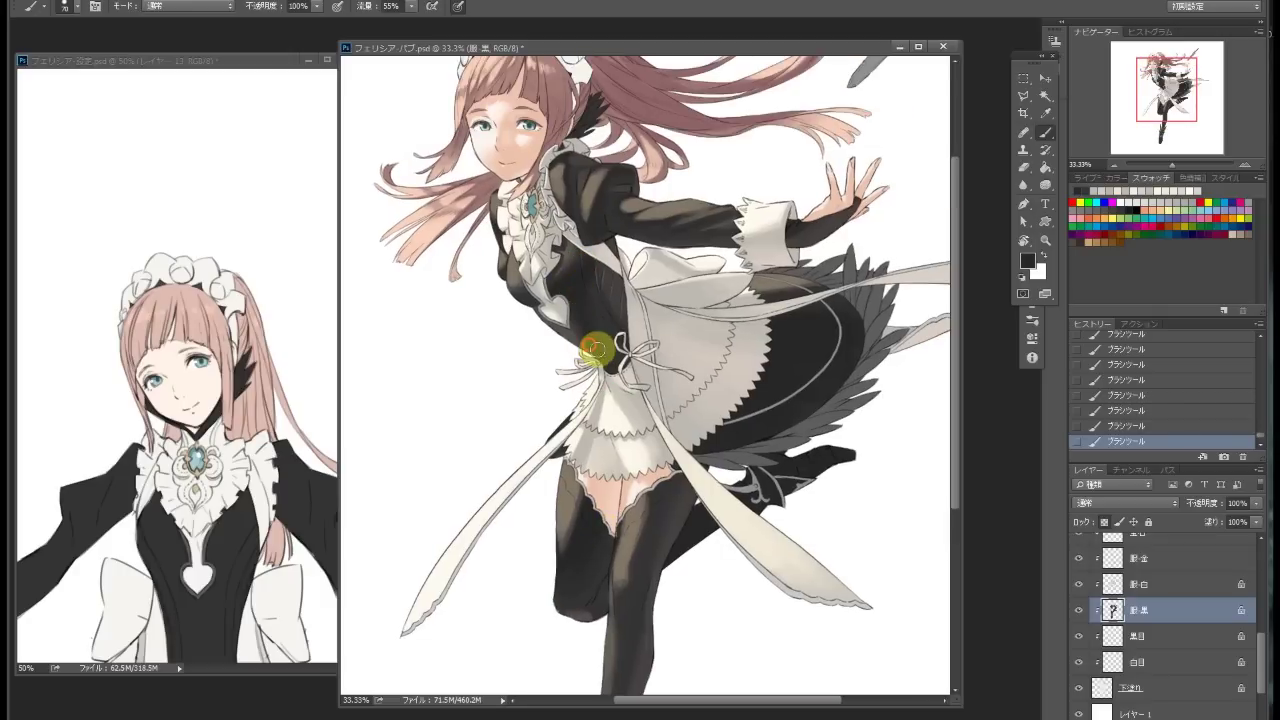
pyautogui.keyDown('alt'); pyautogui.click(771, 291); pyautogui.keyUp('alt')
pyautogui.keyDown('alt'); pyautogui.click(732, 327); pyautogui.keyUp('alt')
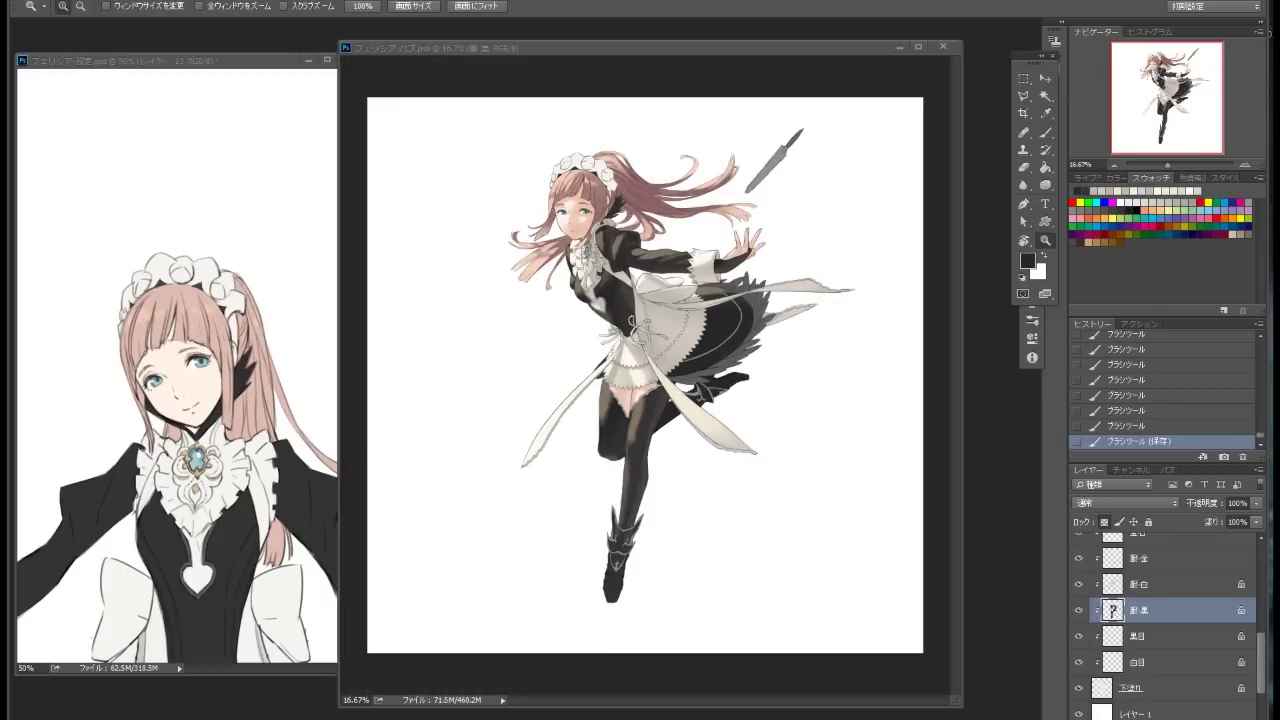
# Lasso and fill the missing areas of the hair strands behind the shoulder, and shade them dusty pink on the 髪の毛 layer
pyautogui.hotkey('ctrl', '1')
pyautogui.press('l')
pyautogui.click(658, 194)
pyautogui.click(710, 240)
pyautogui.click(590, 314)
pyautogui.doubleClick(530, 296)
pyautogui.press('g')
pyautogui.hotkey('alt', '[')
pyautogui.hotkey('alt', '[')
pyautogui.hotkey('alt', '[')
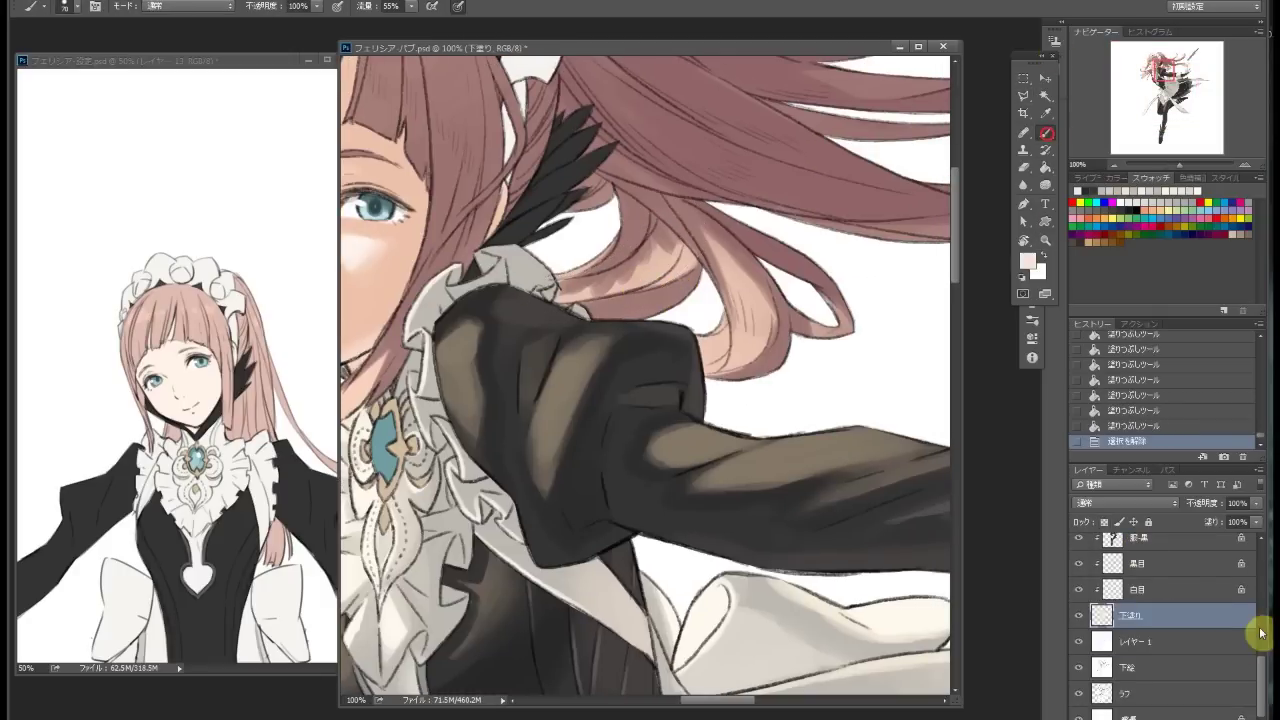
pyautogui.scroll(3, 1261, 605)
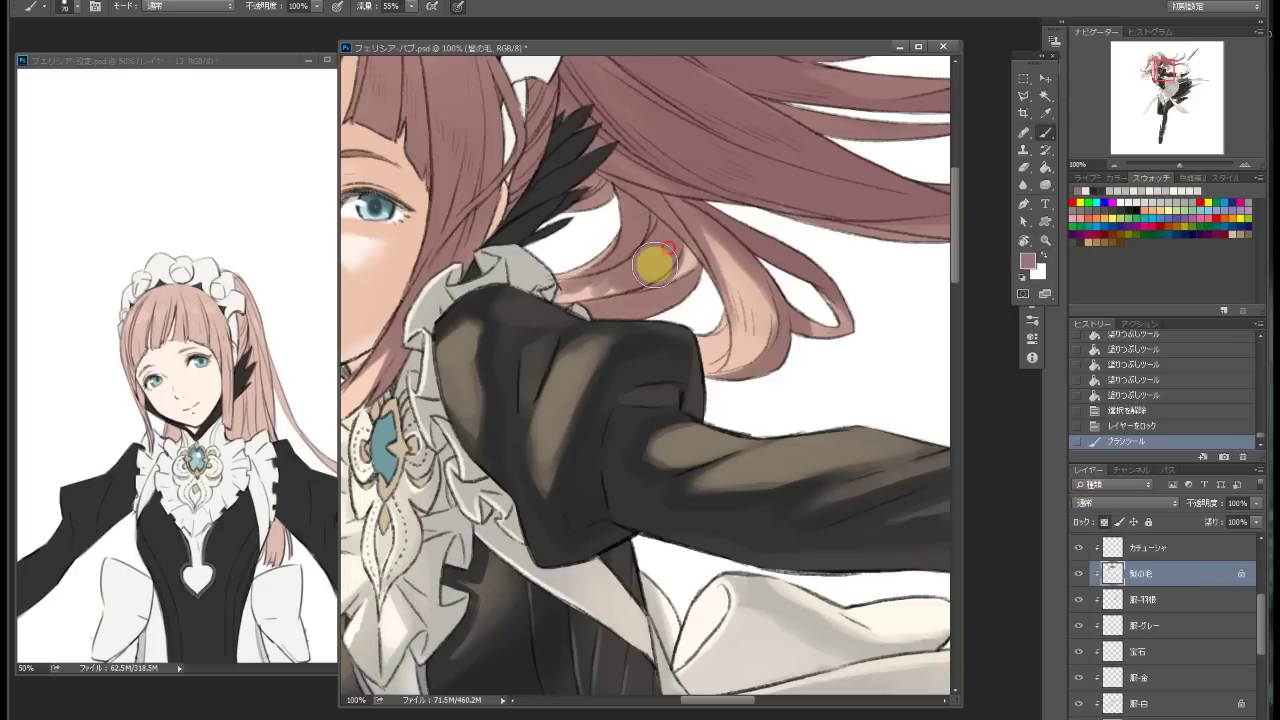
pyautogui.moveTo(651, 257); pyautogui.dragTo(581, 243)
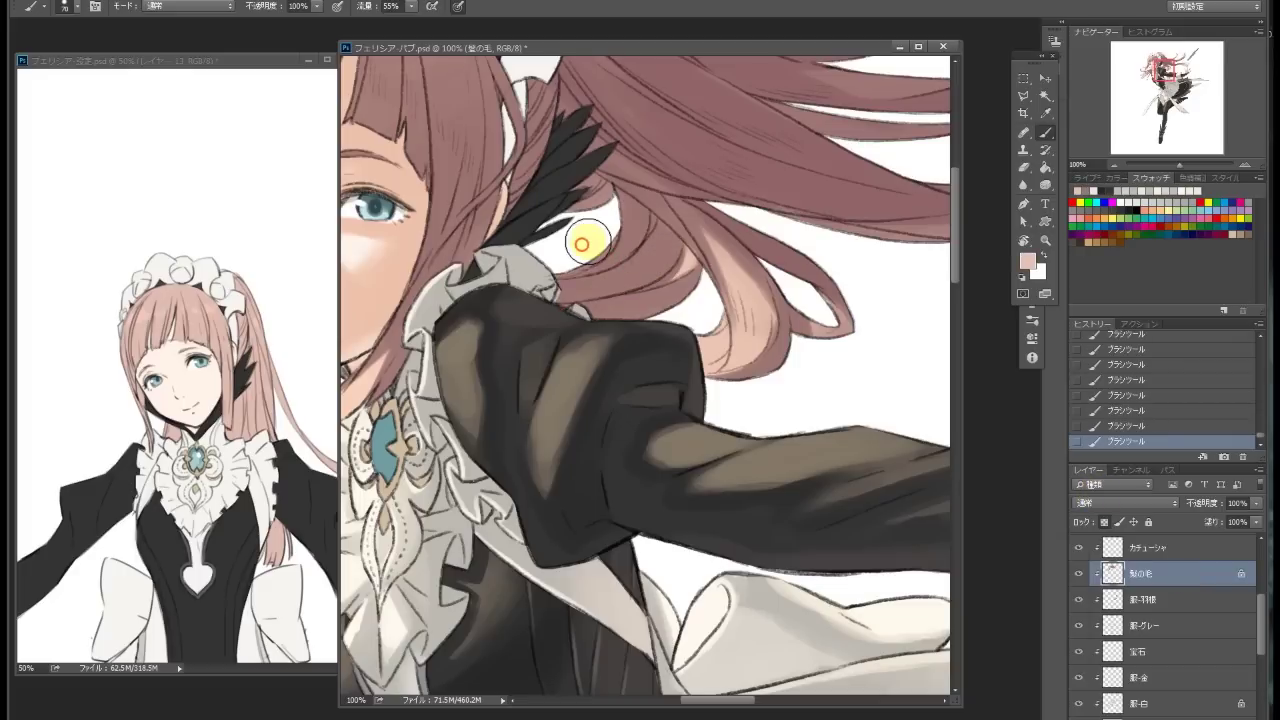
# Select the 服-金 layer, lock its transparent pixels, and choose the brown 7a654a for the brooch's gold setting
pyautogui.press('z')
pyautogui.hotkey('ctrl', '-')
pyautogui.hotkey('ctrl', '-')
pyautogui.hotkey('ctrl', '-')
pyautogui.hotkey('ctrl', '-')
pyautogui.hotkey('ctrl', '+')
pyautogui.click(1200, 677)
pyautogui.press('/')
pyautogui.click(503, 232)
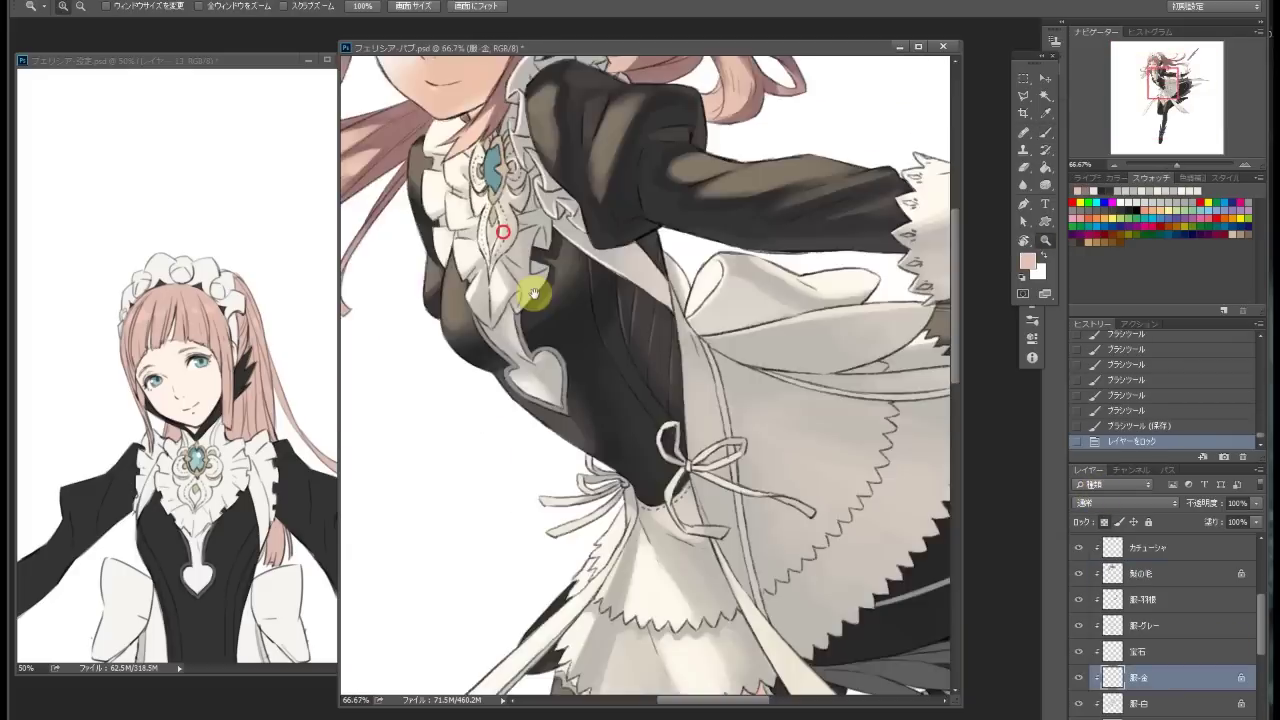
pyautogui.hotkey('ctrl', '1')
pyautogui.click(797, 226)
pyautogui.click(1040, 173)
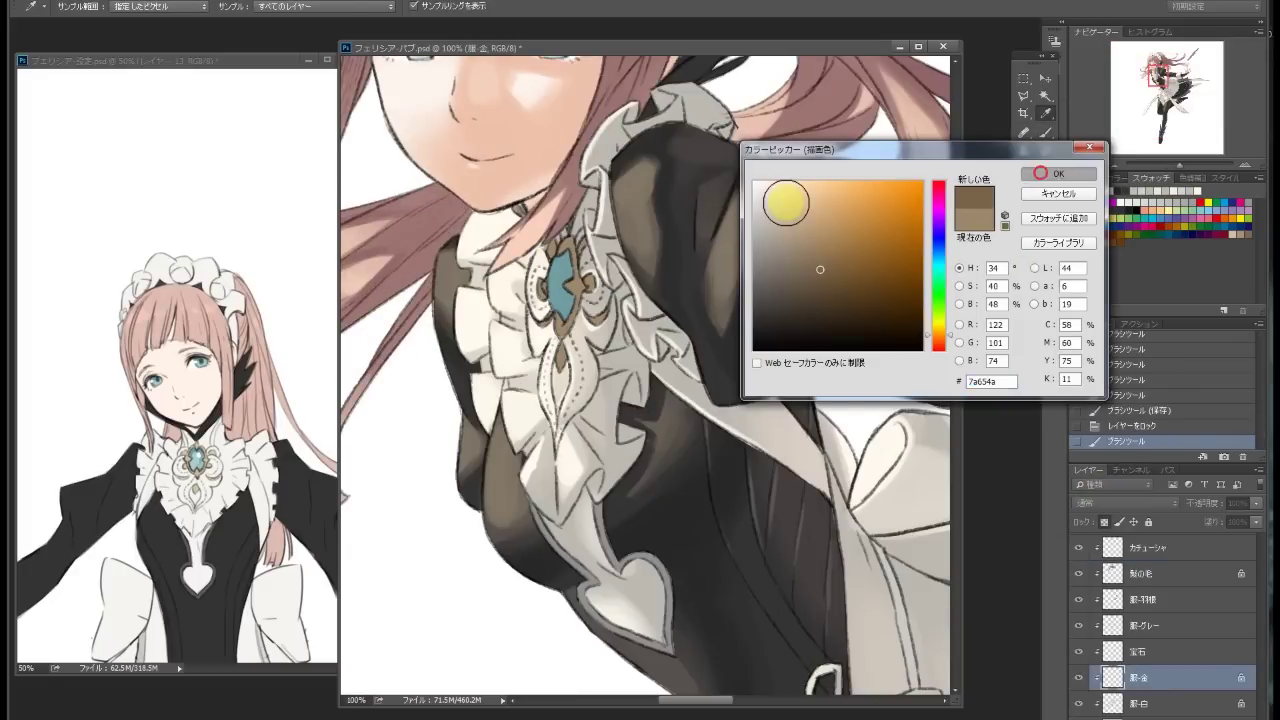
# Choose a light tan and brush lit areas onto the brooch's gold ornaments
pyautogui.click(815, 237)
pyautogui.press('Return')
pyautogui.press('b')
pyautogui.click(531, 223)
pyautogui.click(540, 290)
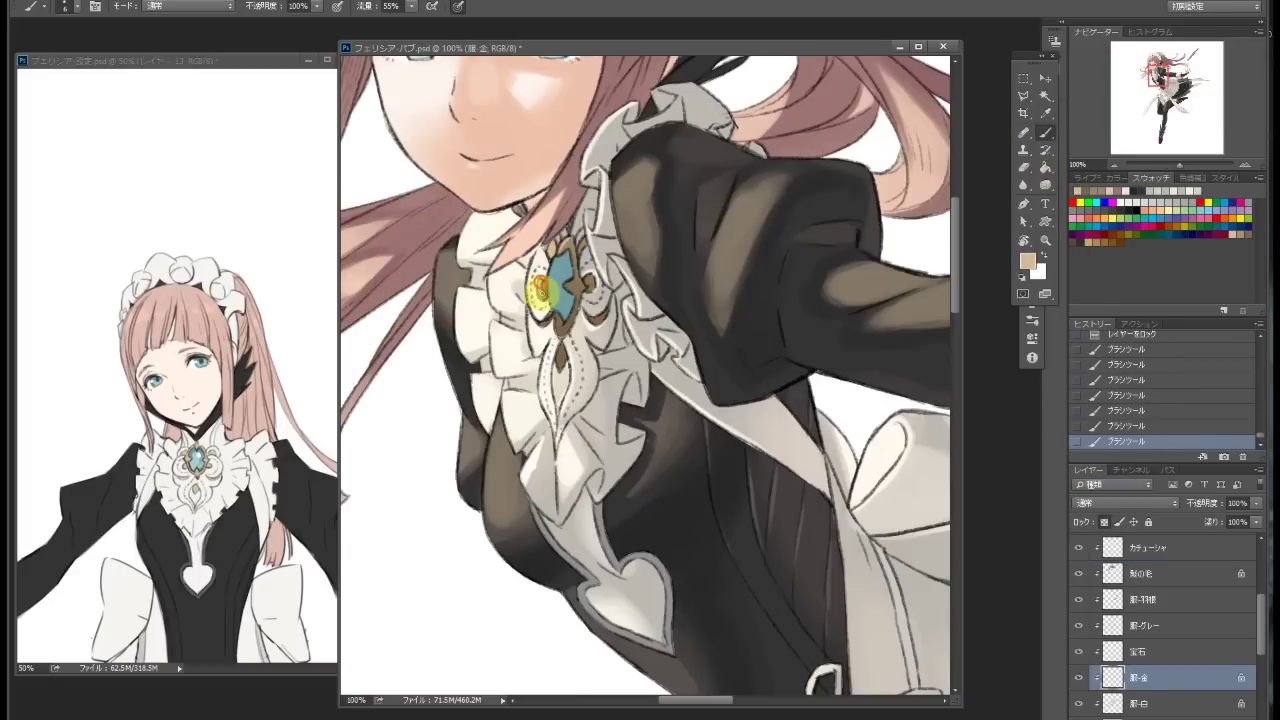
pyautogui.click(571, 283)
pyautogui.click(563, 339)
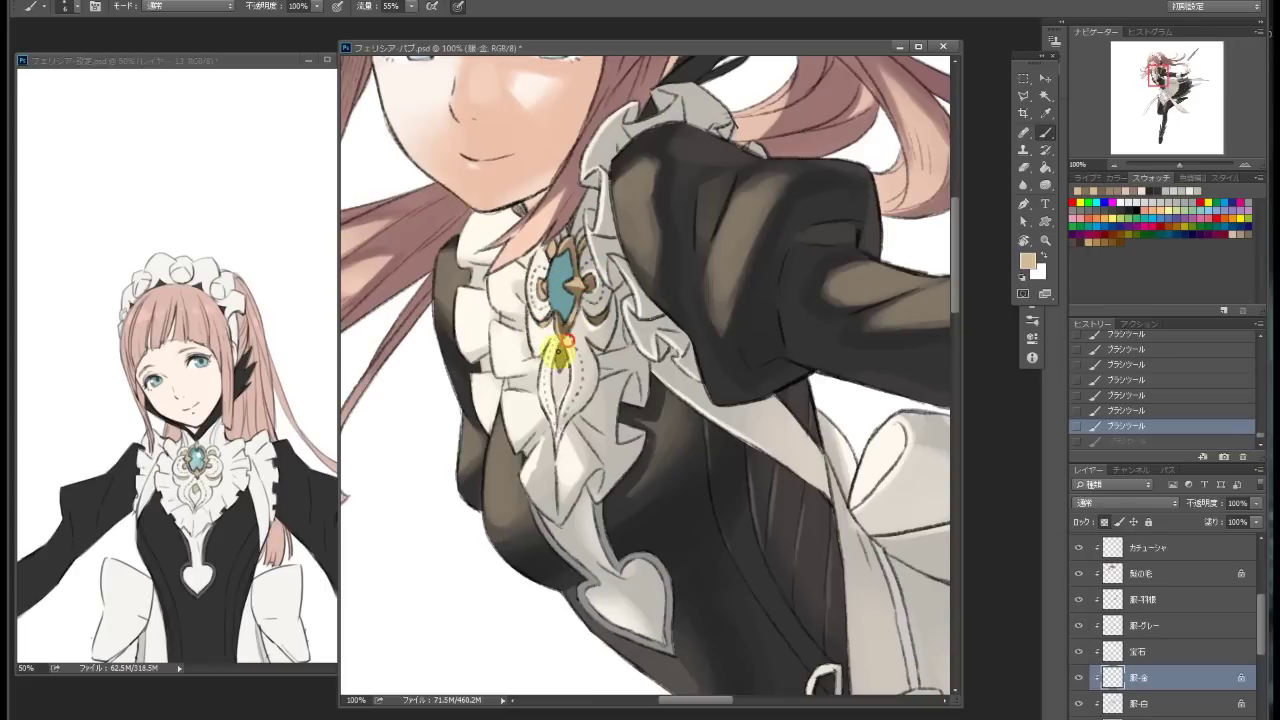
# Choose a near-white and dab bright highlights on the brooch's gold setting
pyautogui.click(1027, 261)
pyautogui.click(754, 186)
pyautogui.press('Return')
pyautogui.click(569, 285)
pyautogui.click(548, 275)
pyautogui.moveTo(563, 265); pyautogui.dragTo(550, 292)
# Return to the 服-白 layer, brush near-white highlights on the ruffles below the brooch and beside the shoulder, and save
pyautogui.hotkey('alt', '[')
pyautogui.click(638, 405)
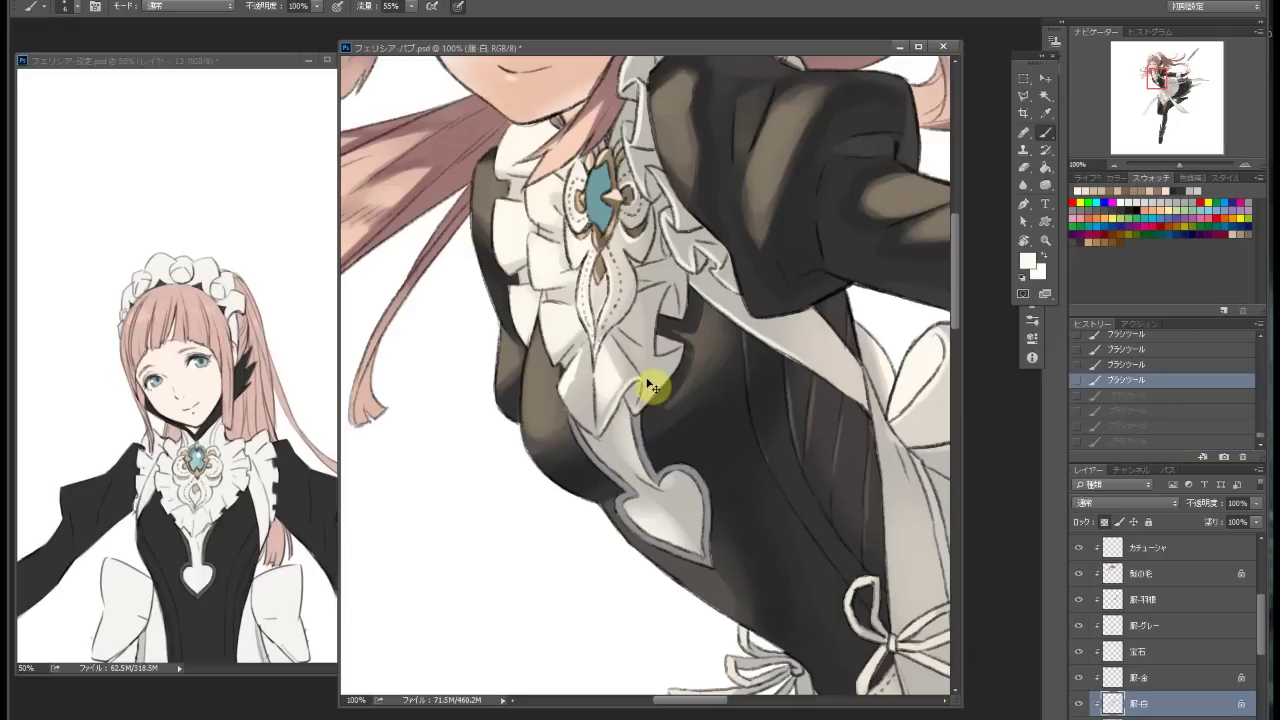
pyautogui.click(676, 355)
pyautogui.hotkey('ctrl', 's')
pyautogui.click(618, 336)
pyautogui.click(613, 331)
pyautogui.click(637, 351)
pyautogui.hotkey('ctrl', 's')
pyautogui.scroll(3, 640, 262)
pyautogui.moveTo(673, 186); pyautogui.dragTo(719, 157)
pyautogui.hotkey('ctrl', 's')
# Select the 宝石 layer and lock its transparent pixels
pyautogui.click(1045, 241)
pyautogui.hotkey('ctrl', '0')
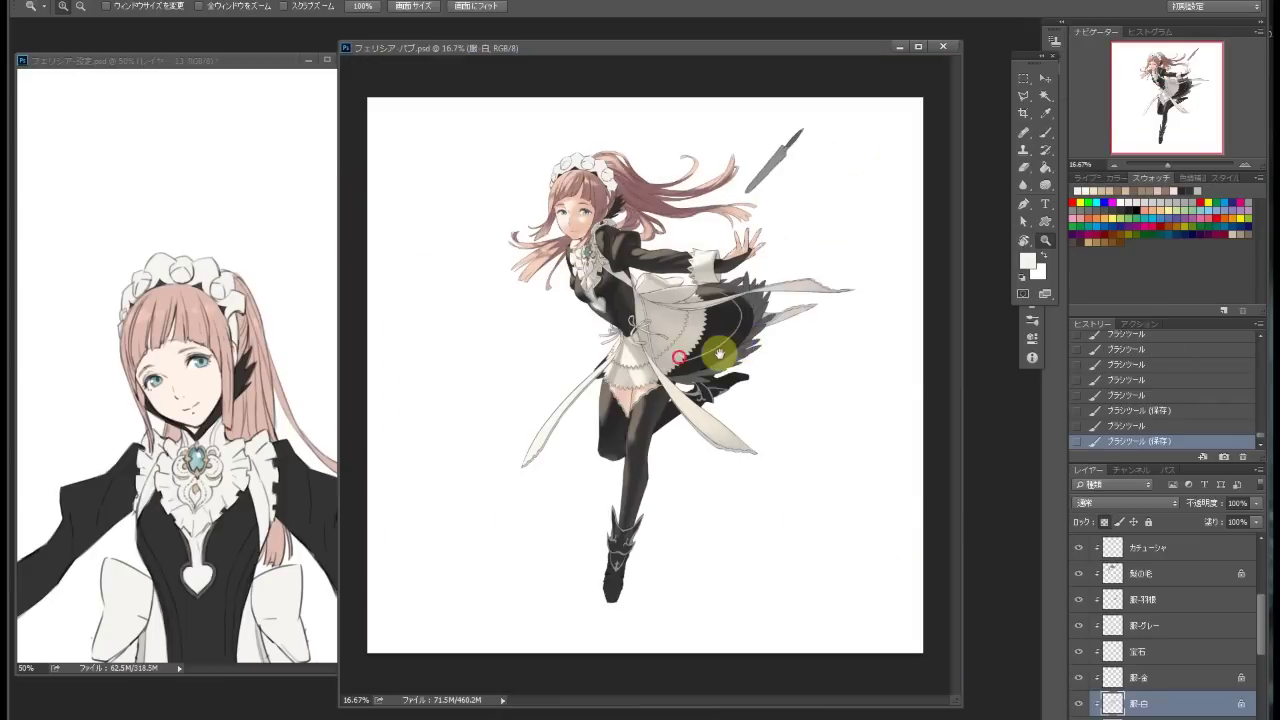
pyautogui.click(686, 591)
pyautogui.click(749, 586)
pyautogui.scroll(1, 1190, 650)
pyautogui.click(1195, 678)
pyautogui.press('/')
# Choose a pale blue, brush light onto the brooch's gem, and save the file
pyautogui.moveTo(615, 315)
pyautogui.mouseDown()
pyautogui.moveTo(810, 190)
pyautogui.moveTo(687, 238)
pyautogui.moveTo(695, 284)
pyautogui.moveTo(687, 234)
pyautogui.moveTo(696, 245)
pyautogui.moveTo(689, 277)
pyautogui.mouseUp()
pyautogui.press('b')
pyautogui.click(1027, 261)
pyautogui.click(686, 240)
pyautogui.press('Return')
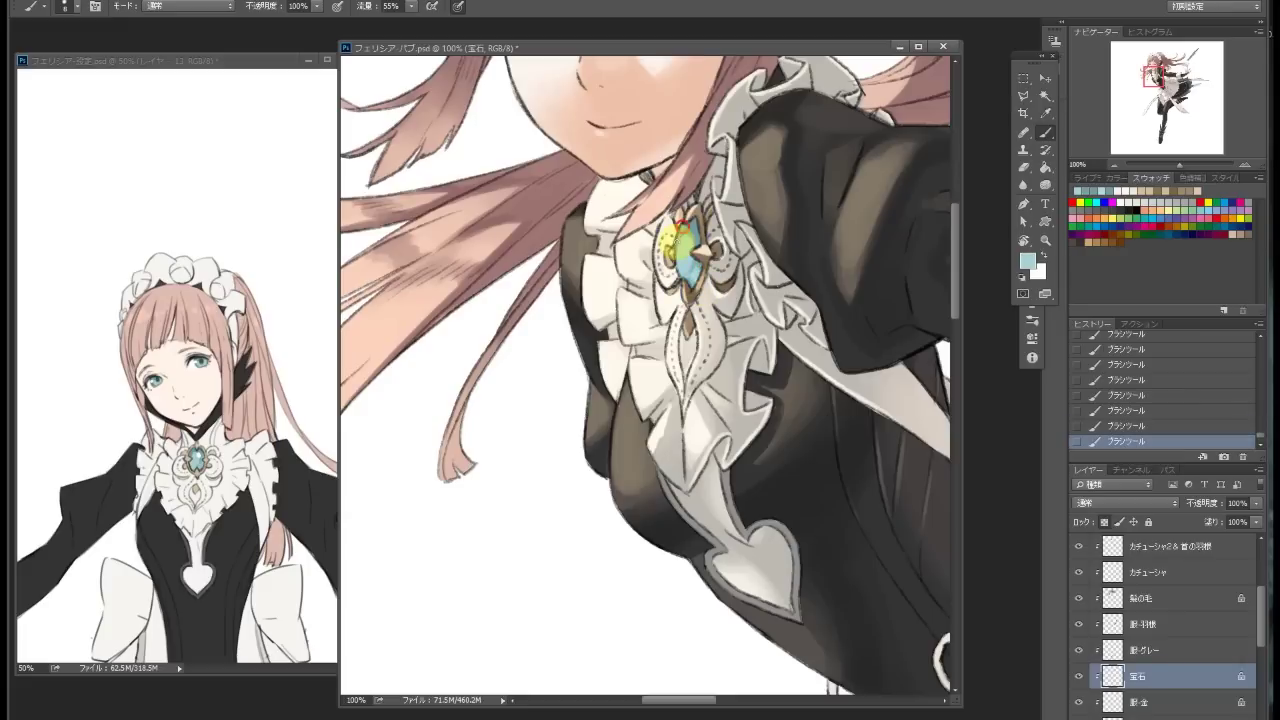
pyautogui.hotkey('ctrl', 's')
# Select the 服-黒 layer and brush brownish light and dark shading over the standing leg's shin and boot
pyautogui.scroll(-3, 700, 357)
pyautogui.press('z')
pyautogui.scroll(-3, 696, 410)
pyautogui.scroll(3, 666, 437)
pyautogui.press('b')
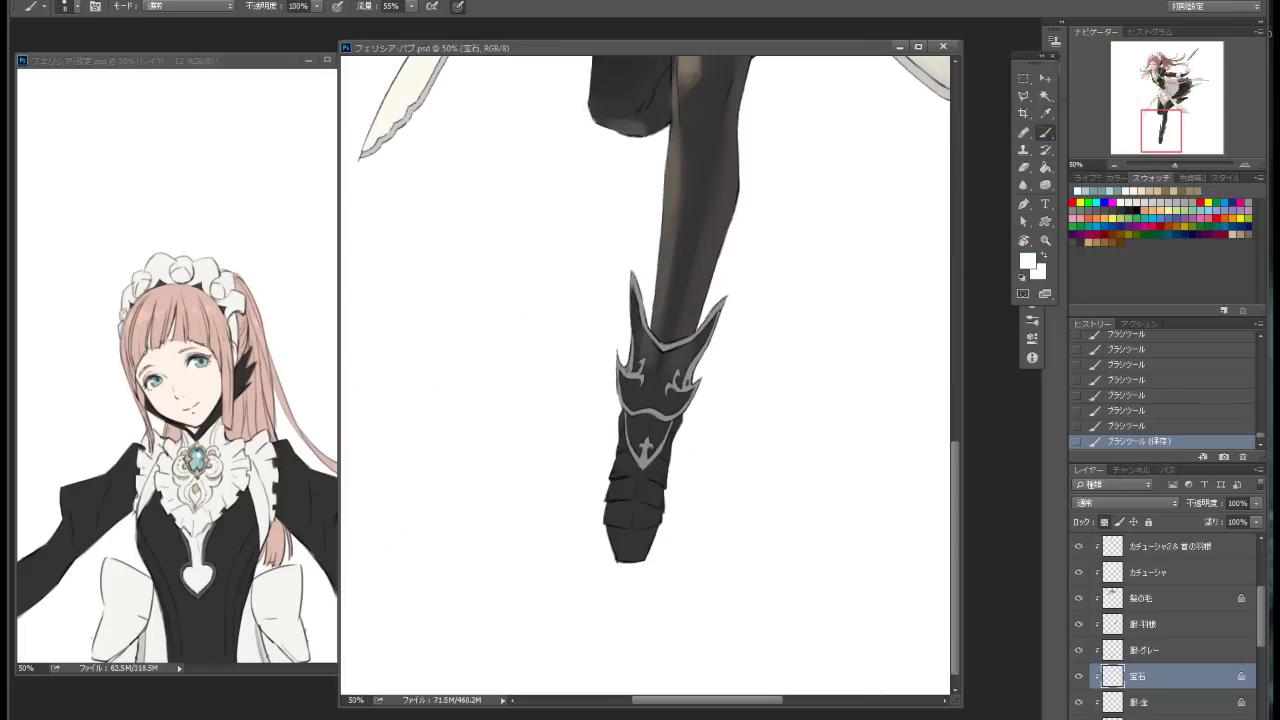
pyautogui.scroll(-3, 1261, 660)
pyautogui.click(1140, 619)
pyautogui.moveTo(658, 82)
pyautogui.mouseDown()
pyautogui.moveTo(663, 247)
pyautogui.moveTo(666, 234)
pyautogui.mouseUp()
pyautogui.scroll(-2, 650, 300)
pyautogui.moveTo(640, 349)
pyautogui.mouseDown()
pyautogui.moveTo(671, 443)
pyautogui.moveTo(696, 382)
pyautogui.moveTo(716, 369)
pyautogui.mouseUp()
pyautogui.moveTo(657, 523)
pyautogui.mouseDown()
pyautogui.moveTo(675, 460)
pyautogui.moveTo(650, 523)
pyautogui.mouseUp()
pyautogui.keyDown('alt'); pyautogui.click(645, 492); pyautogui.keyUp('alt')
pyautogui.moveTo(700, 371)
pyautogui.mouseDown()
pyautogui.moveTo(706, 423)
pyautogui.moveTo(729, 303)
pyautogui.mouseUp()
# Blend dark tones down the standing leg's stocking and into the boot plates
pyautogui.scroll(6, 715, 280)
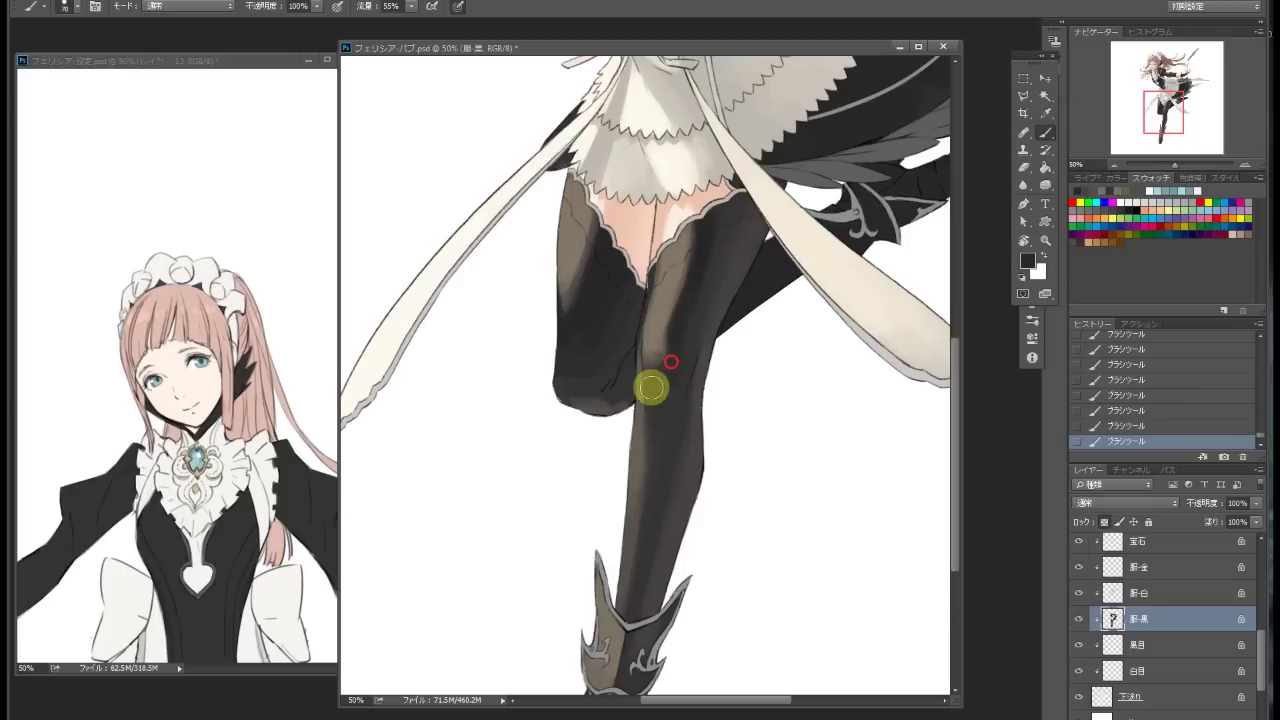
pyautogui.moveTo(623, 636); pyautogui.dragTo(697, 455)
pyautogui.moveTo(700, 207); pyautogui.dragTo(720, 129)
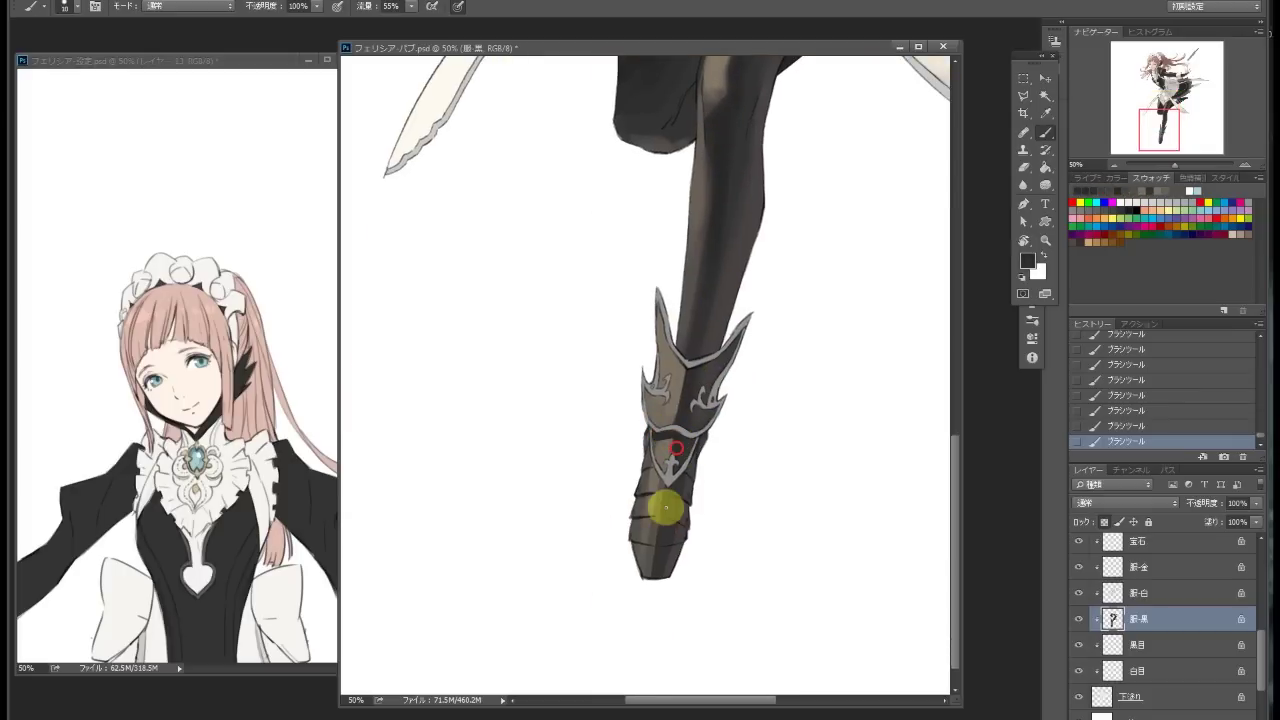
# Sample the dark stocking tones and refine the shading on both thighs and the raised back leg
pyautogui.scroll(5, 690, 350)
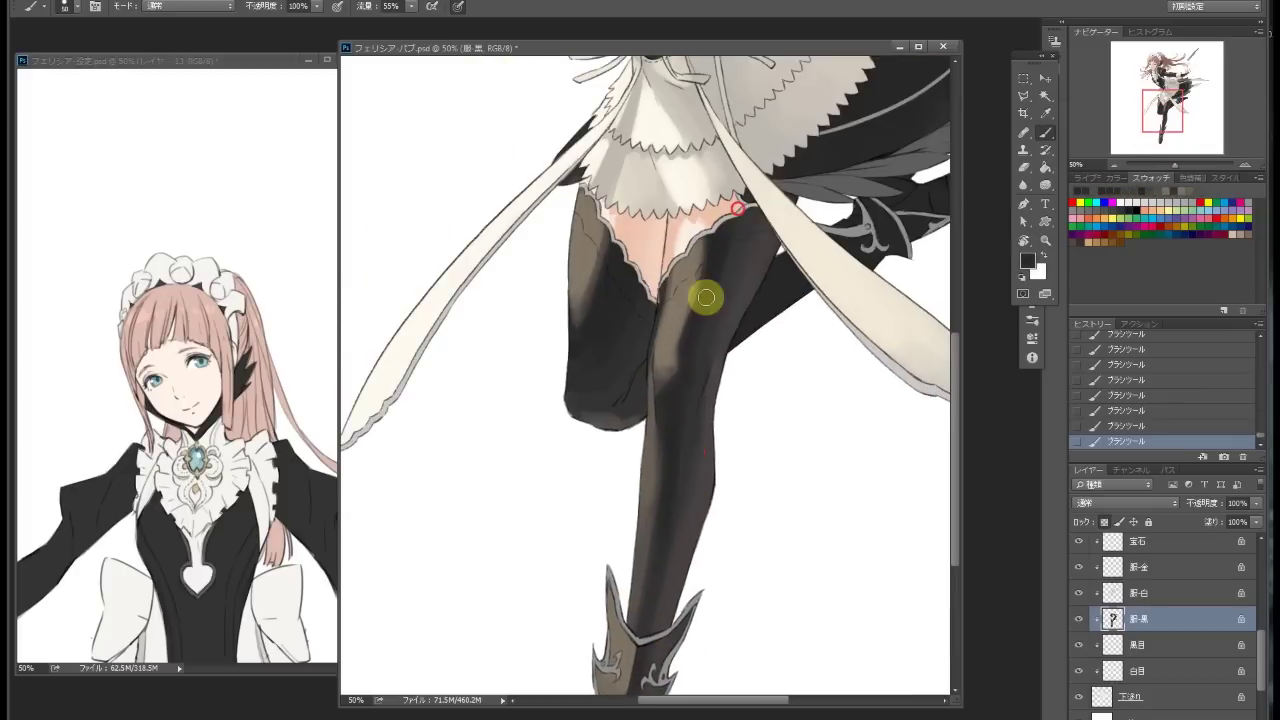
pyautogui.click(1104, 521)
pyautogui.click(663, 291)
pyautogui.keyDown('alt'); pyautogui.click(666, 294); pyautogui.keyUp('alt')
pyautogui.press('/')
pyautogui.hotkey('ctrl', 'z')
pyautogui.moveTo(705, 265)
pyautogui.mouseDown()
pyautogui.moveTo(751, 240)
pyautogui.moveTo(706, 261)
pyautogui.mouseUp()
pyautogui.moveTo(600, 258); pyautogui.dragTo(643, 329)
pyautogui.moveTo(751, 343); pyautogui.dragTo(600, 400)
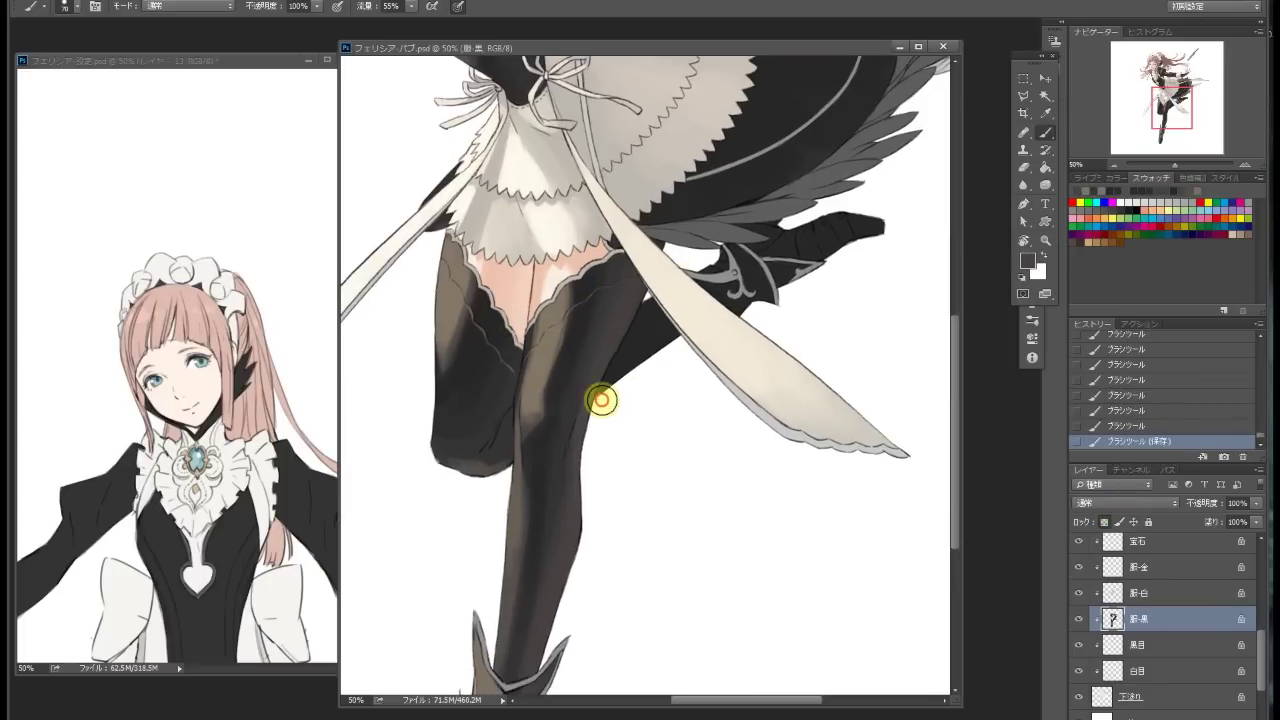
# Brush brownish light and dark shading over the raised back boot and calf
pyautogui.moveTo(786, 286); pyautogui.dragTo(771, 280)
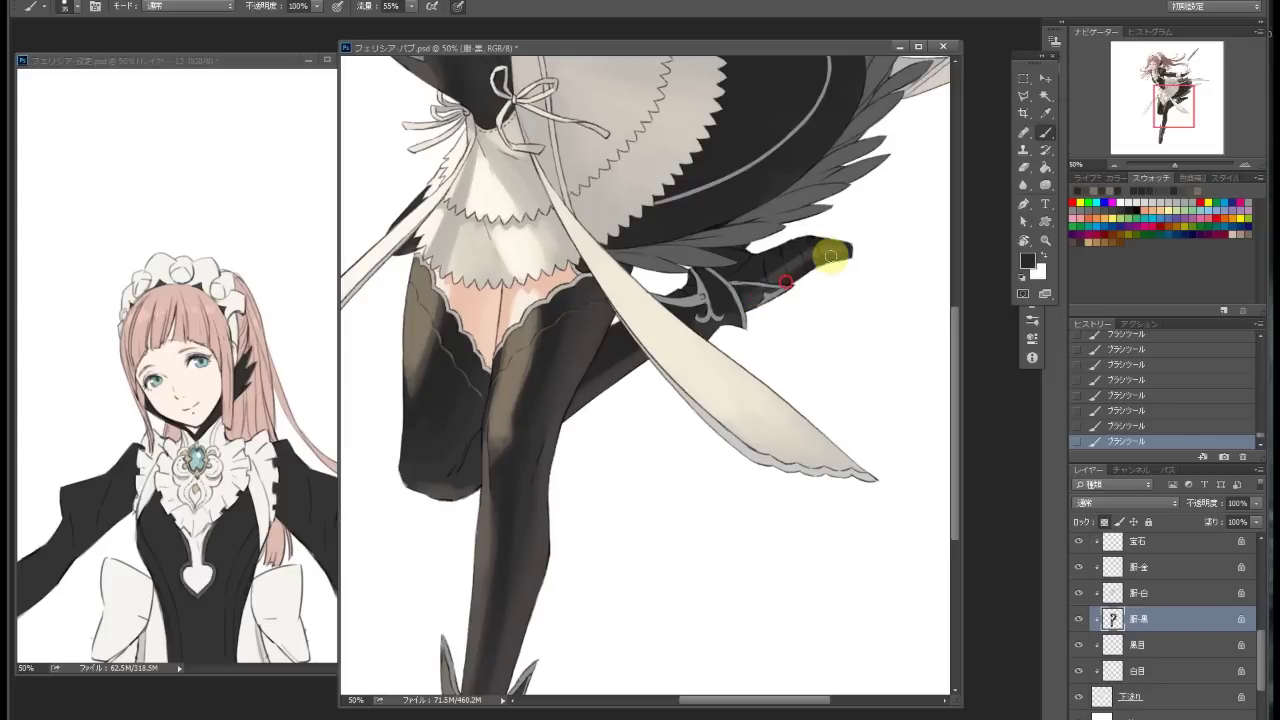
pyautogui.moveTo(834, 251); pyautogui.dragTo(620, 305)
pyautogui.moveTo(600, 351); pyautogui.dragTo(560, 284)
# Select the 服-グレー layer, lock its transparent pixels, and brush a mid grey over the costume's grey trim
pyautogui.press('z')
pyautogui.keyDown('alt'); pyautogui.click(770, 250); pyautogui.keyUp('alt')
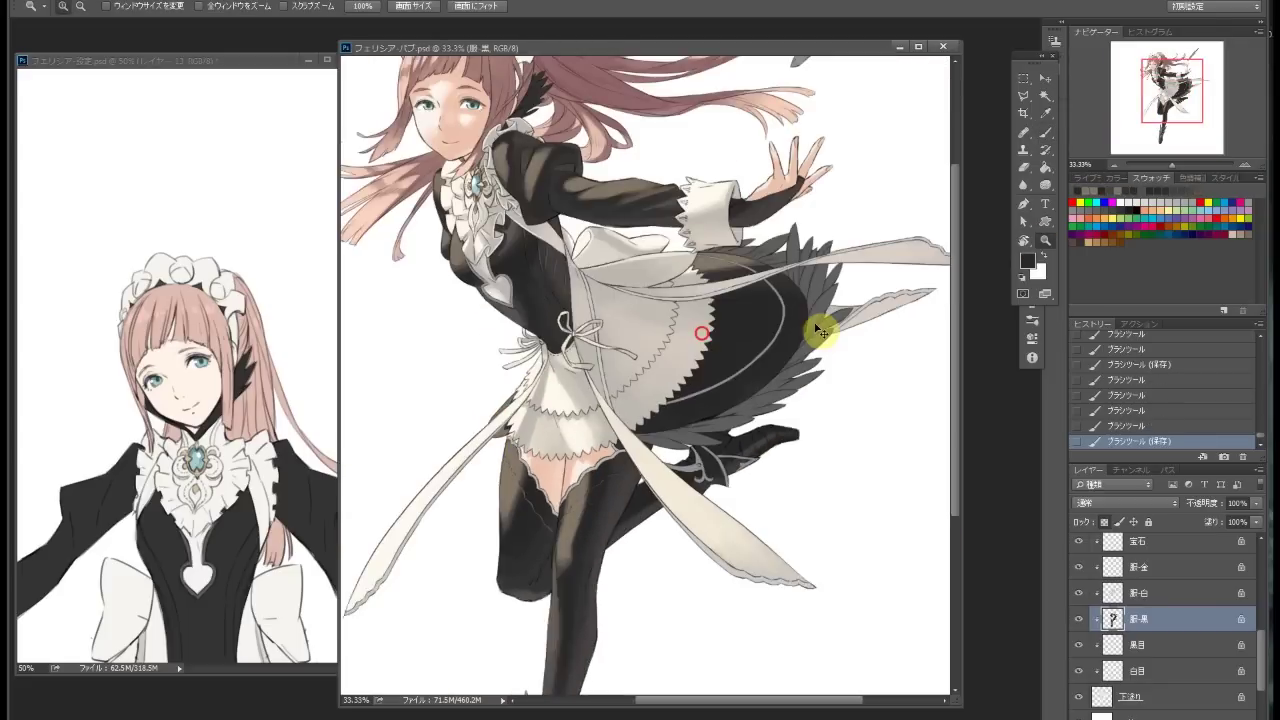
pyautogui.scroll(1, 1248, 586)
pyautogui.click(1248, 586)
pyautogui.click(1104, 521)
pyautogui.click(1045, 132)
pyautogui.click(1027, 261)
pyautogui.click(765, 247)
pyautogui.click(1046, 177)
pyautogui.moveTo(582, 350)
pyautogui.mouseDown()
pyautogui.moveTo(597, 408)
pyautogui.moveTo(749, 460)
pyautogui.moveTo(595, 295)
pyautogui.moveTo(684, 284)
pyautogui.moveTo(519, 299)
pyautogui.mouseUp()
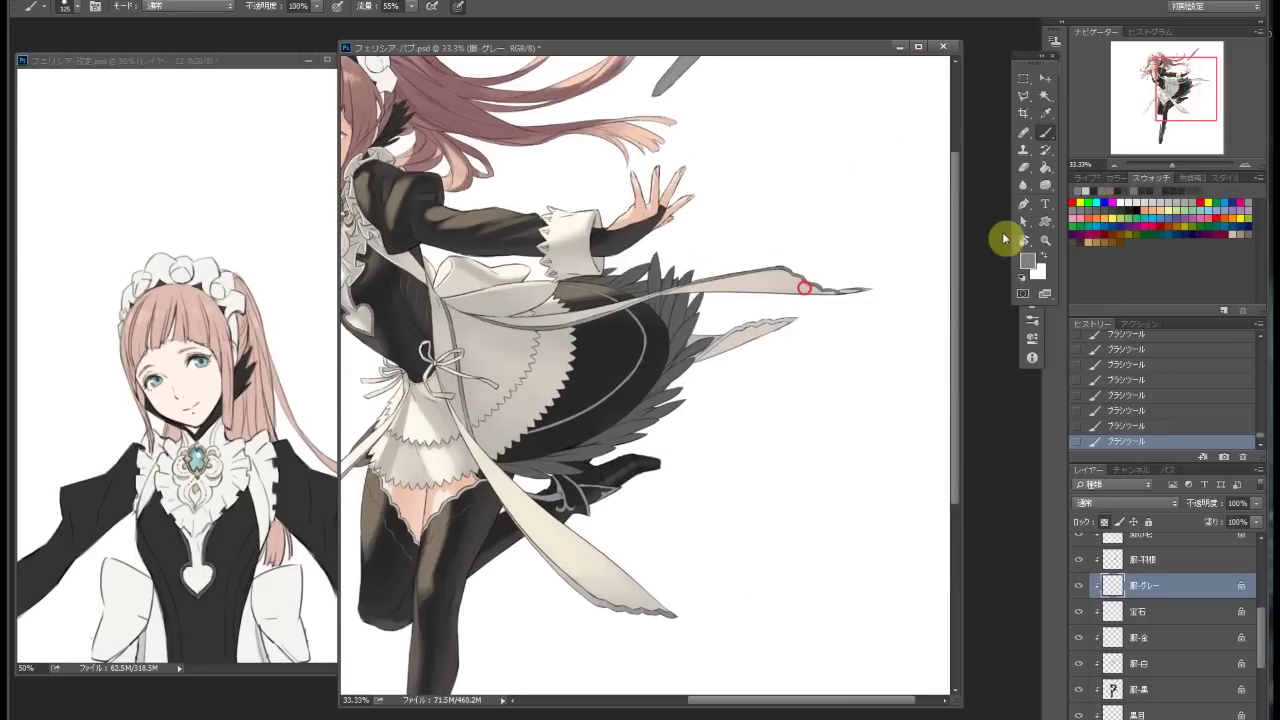
# Choose a pale grey and brush highlights onto the costume's grey trim
pyautogui.click(1027, 261)
pyautogui.click(760, 185)
pyautogui.press('Return')
pyautogui.moveTo(345, 515); pyautogui.dragTo(660, 409)
pyautogui.scroll(3, 660, 409)
pyautogui.keyDown('alt'); pyautogui.click(784, 295); pyautogui.keyUp('alt')
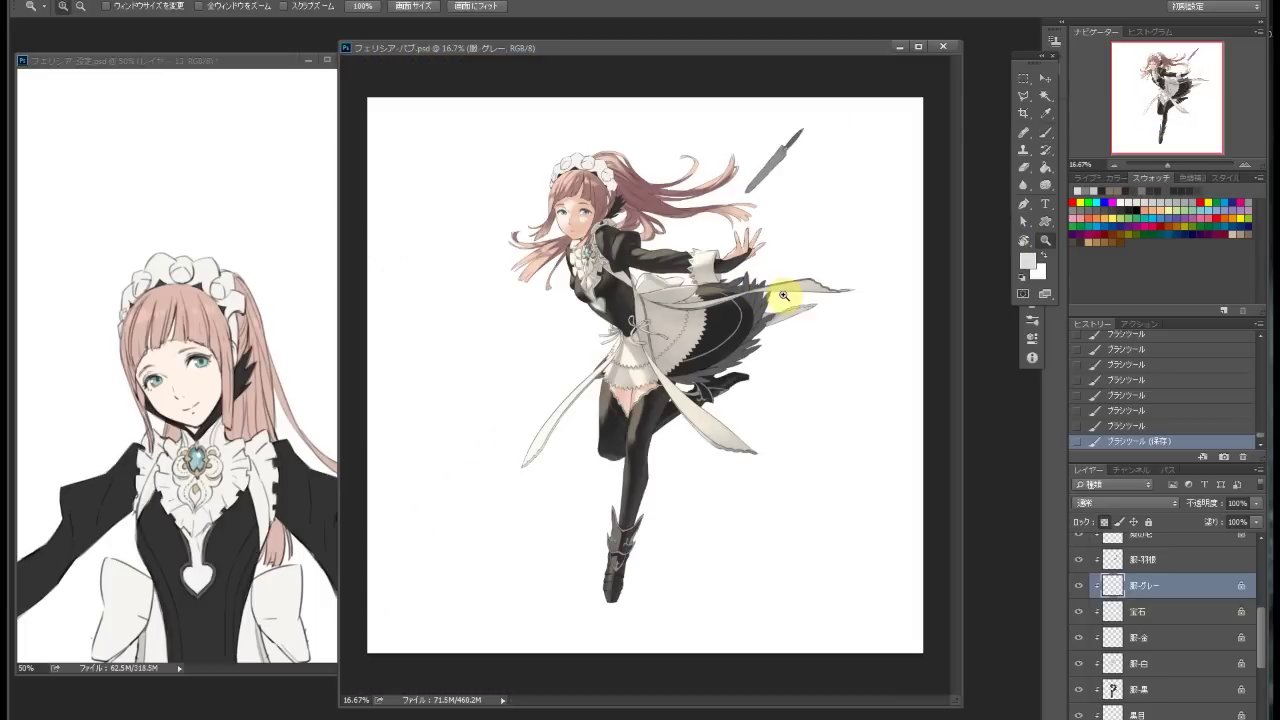
pyautogui.scroll(5, 784, 295)
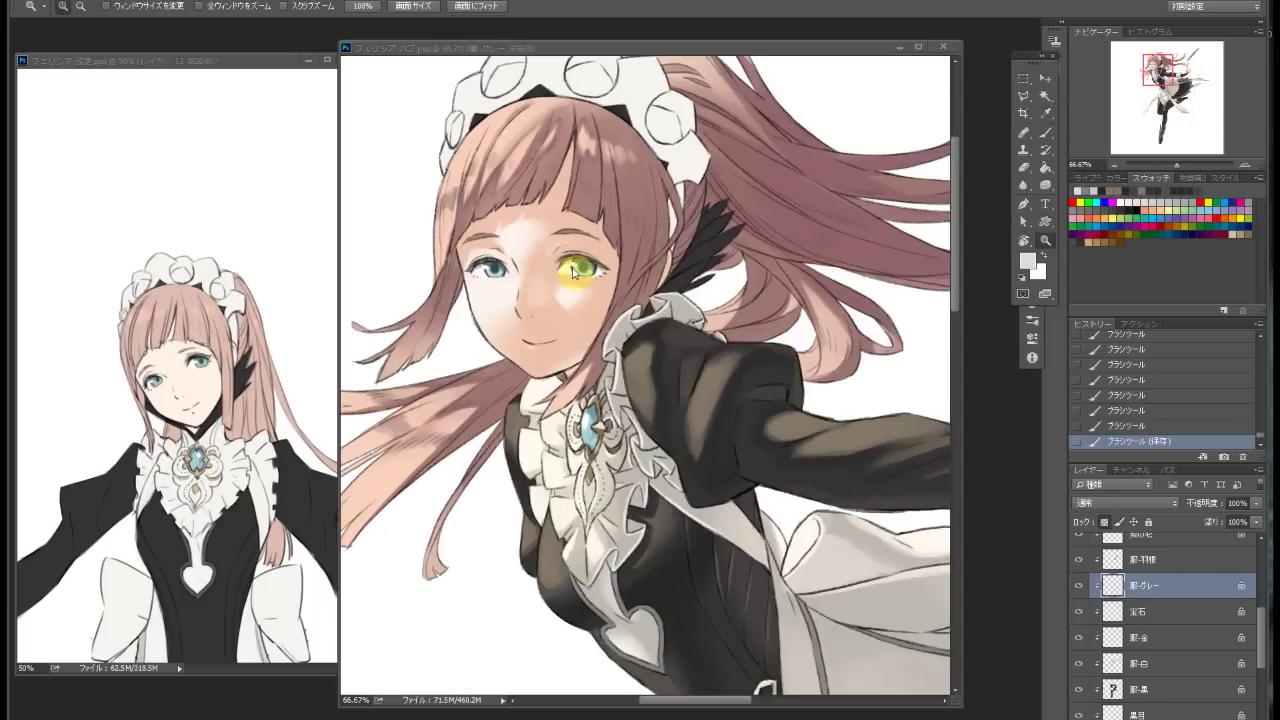
# Select the 服-羽根 layer and brush near-black shading over the feathers around the skirt
pyautogui.press('b')
pyautogui.scroll(3, 1258, 577)
pyautogui.click(1140, 647)
pyautogui.scroll(-3, 808, 386)
pyautogui.click(1027, 261)
pyautogui.click(670, 443)
pyautogui.press('Return')
# Choose browns including #8f795b and brush warm light onto the skirt's upper feathers
pyautogui.click(1027, 261)
pyautogui.click(809, 271)
pyautogui.press('Return')
pyautogui.scroll(1, 787, 257)
pyautogui.click(1027, 261)
pyautogui.click(812, 255)
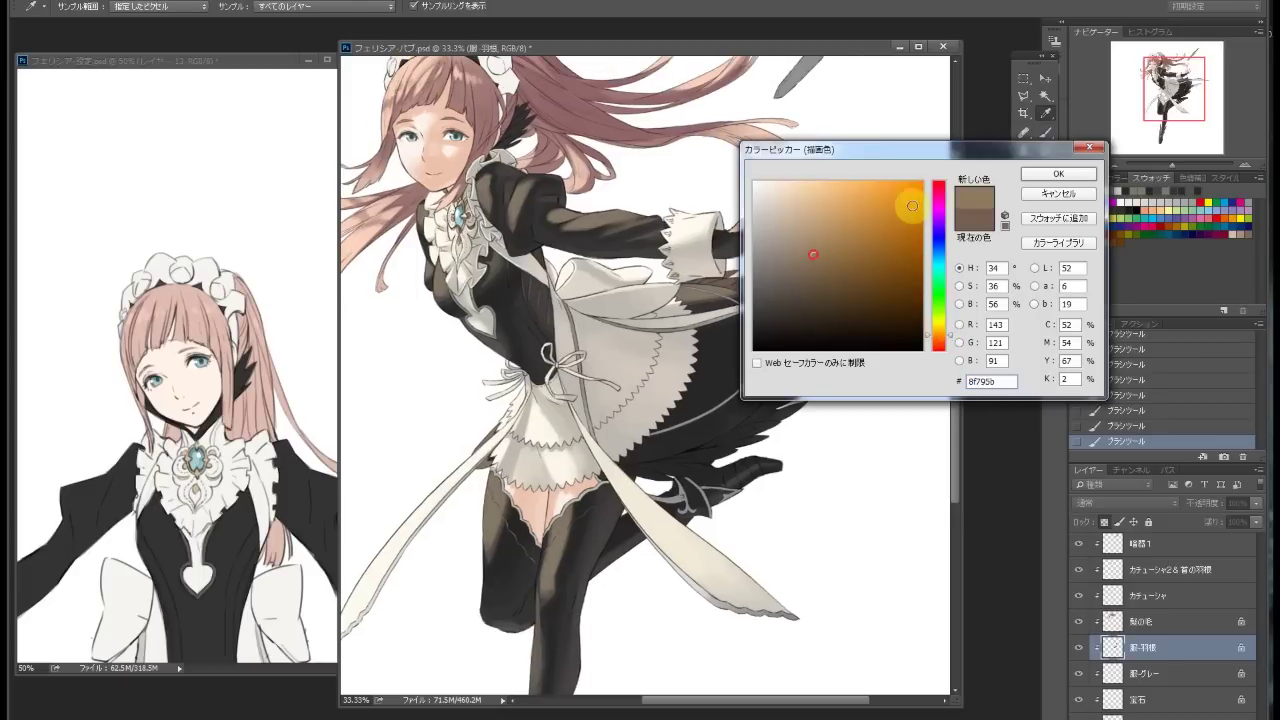
pyautogui.press('Return')
pyautogui.scroll(1, 769, 257)
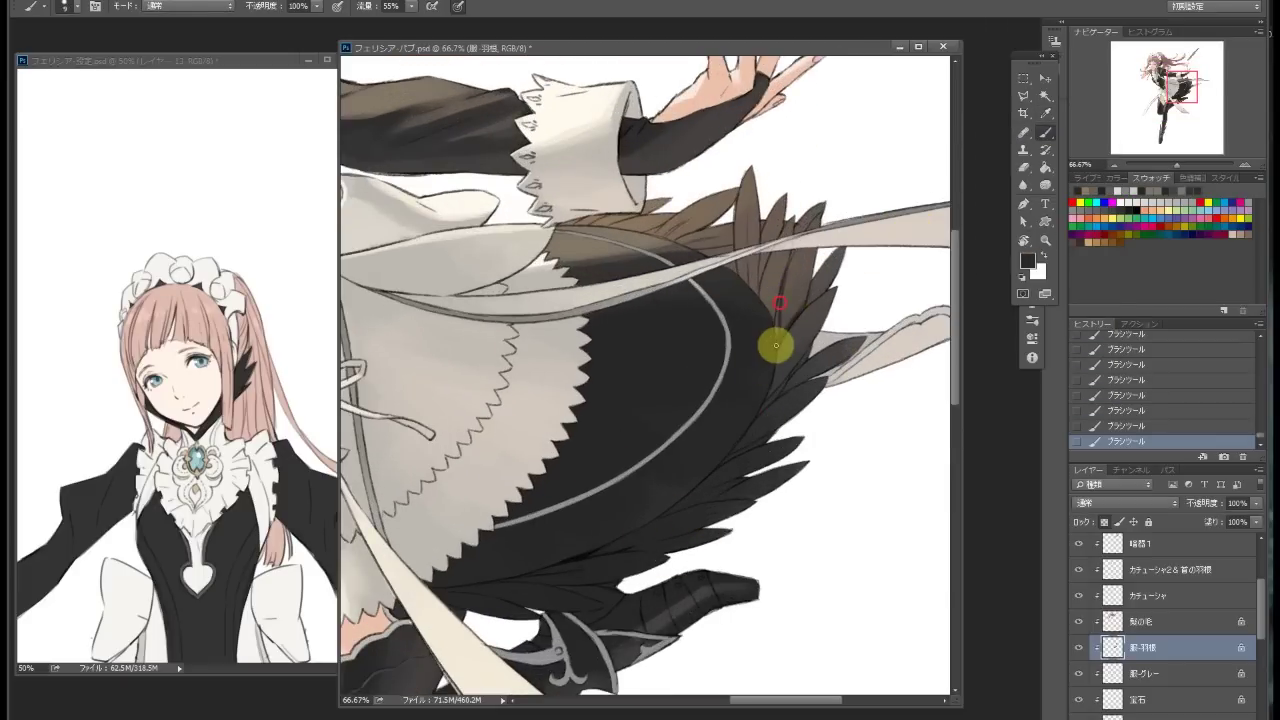
# Define the skirt feathers with dark strokes, add light beige highlights to the upper ones, and save the file
pyautogui.moveTo(804, 346)
pyautogui.mouseDown()
pyautogui.moveTo(831, 337)
pyautogui.moveTo(780, 389)
pyautogui.moveTo(768, 313)
pyautogui.mouseUp()
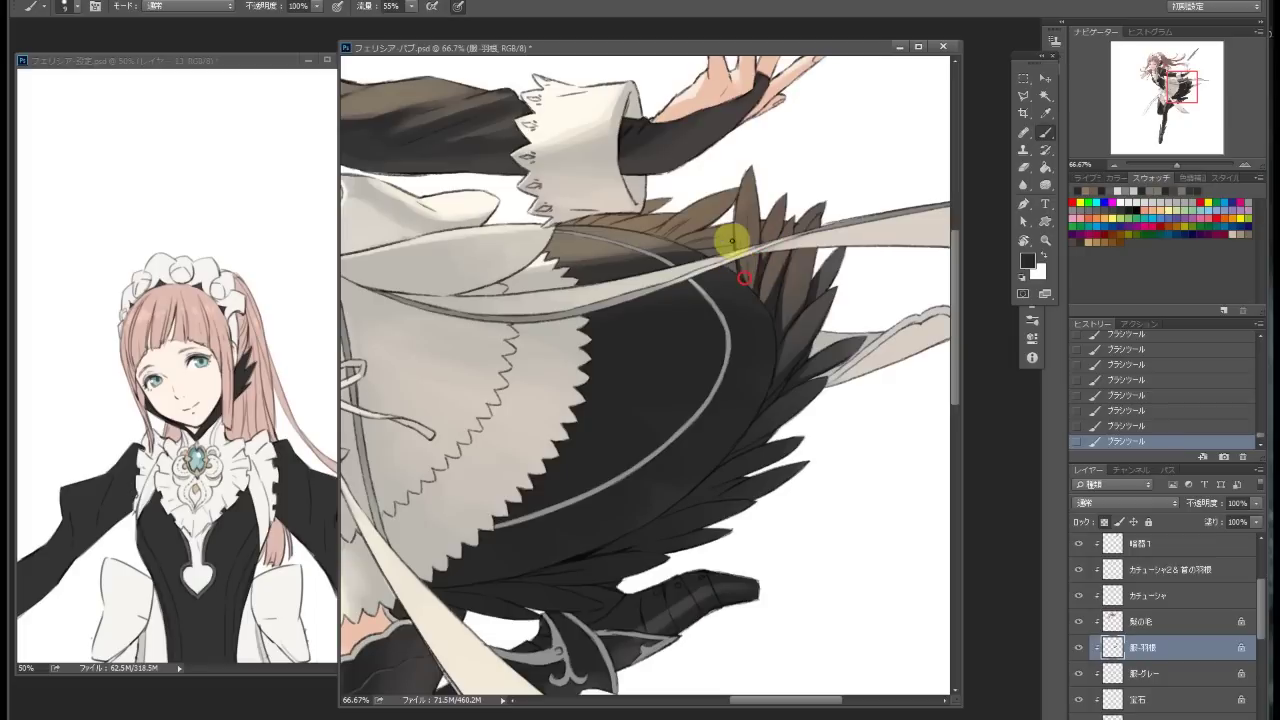
pyautogui.moveTo(657, 229)
pyautogui.mouseDown()
pyautogui.moveTo(777, 283)
pyautogui.moveTo(755, 271)
pyautogui.moveTo(786, 316)
pyautogui.moveTo(797, 414)
pyautogui.moveTo(763, 306)
pyautogui.mouseUp()
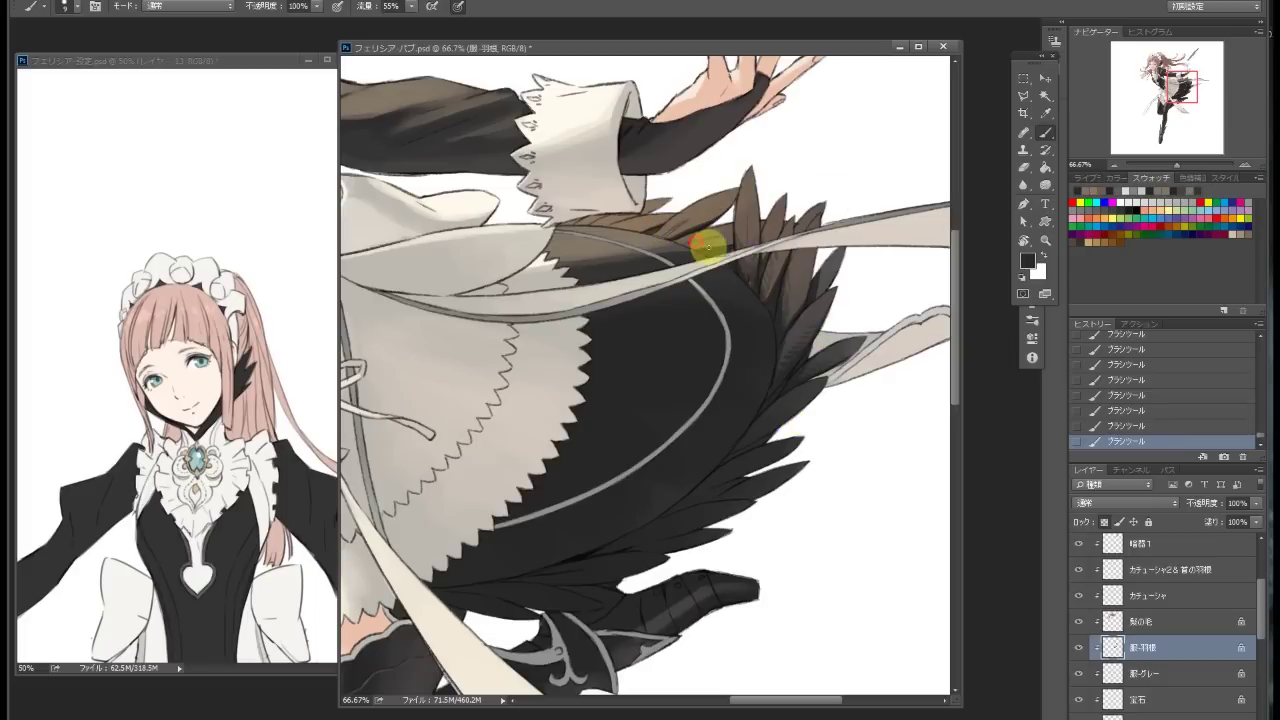
pyautogui.click(634, 218)
pyautogui.press('Return')
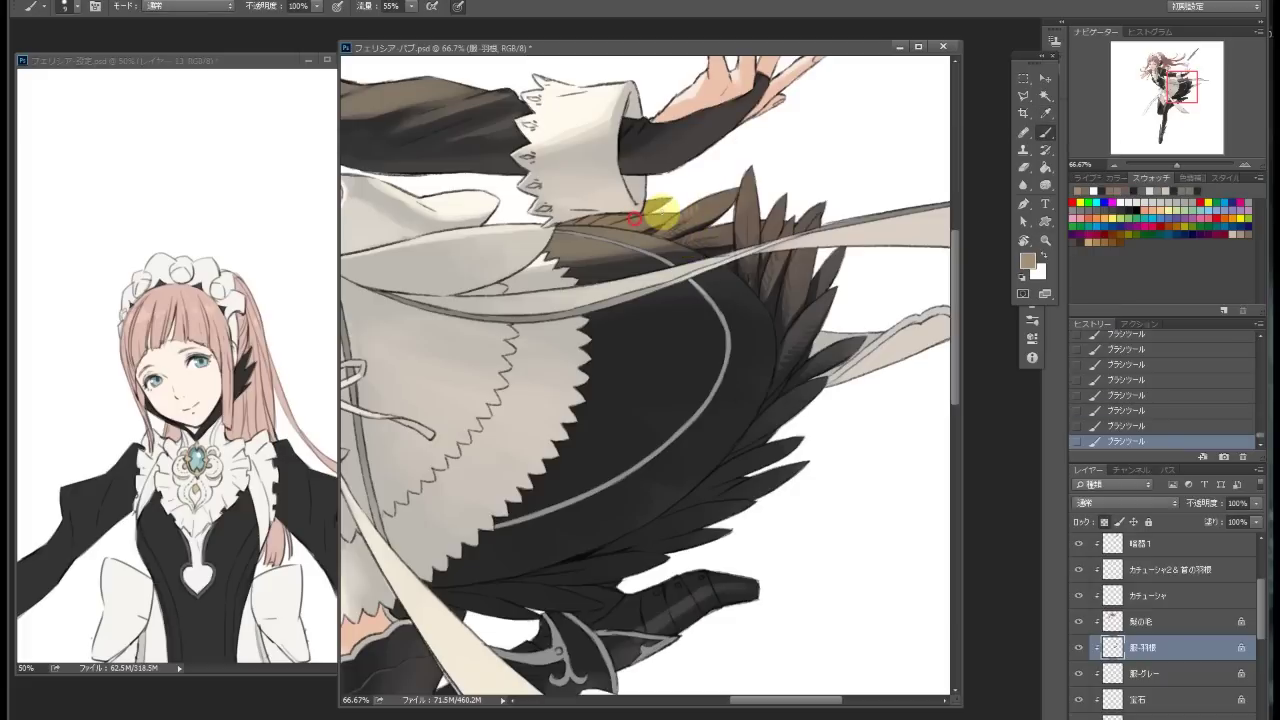
pyautogui.hotkey('ctrl', 's')
# Select the カチューシャ layer, lock its transparent pixels, and brush light grey shading and white highlights onto the frilled headdress
pyautogui.press('z')
pyautogui.keyDown('alt'); pyautogui.click(777, 334); pyautogui.keyUp('alt')
pyautogui.keyDown('alt'); pyautogui.click(771, 340); pyautogui.keyUp('alt')
pyautogui.click(837, 223)
pyautogui.click(1199, 602)
pyautogui.click(1104, 521)
pyautogui.click(1045, 131)
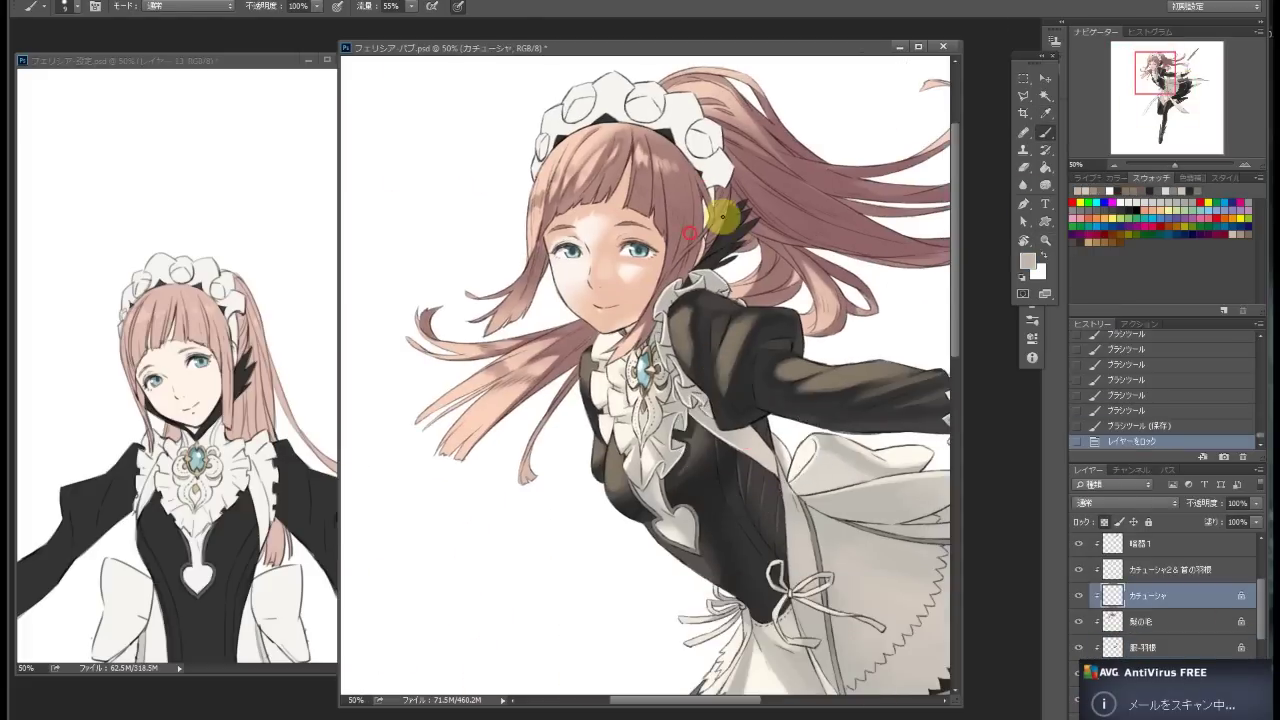
pyautogui.click(621, 178)
pyautogui.press('x')
pyautogui.moveTo(610, 192)
pyautogui.mouseDown()
pyautogui.moveTo(669, 206)
pyautogui.moveTo(707, 187)
pyautogui.moveTo(611, 192)
pyautogui.mouseUp()
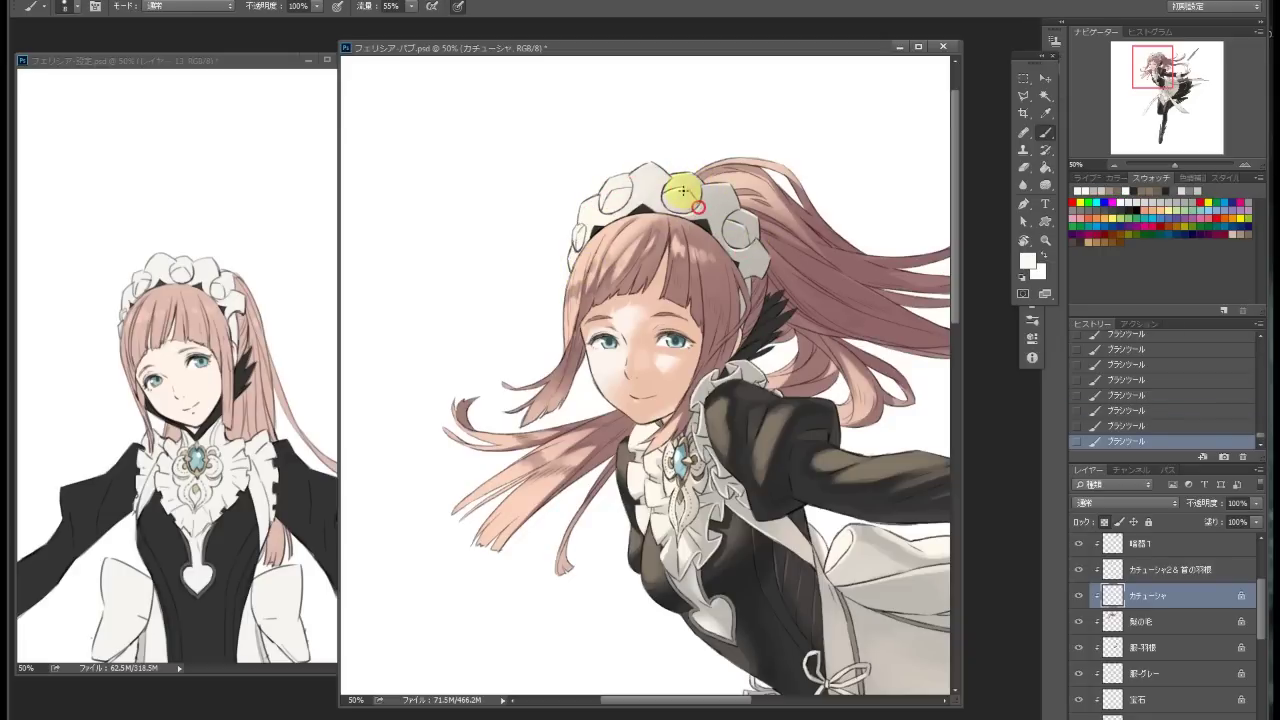
# Select the カチューシャ2 & 首の羽根 layer, brush a grey-brown onto the headdress's dark band and neck feathers, and save
pyautogui.keyDown('alt'); pyautogui.click(720, 405); pyautogui.keyUp('alt')
pyautogui.keyDown('ctrl'); pyautogui.click(586, 257); pyautogui.keyUp('ctrl')
pyautogui.hotkey('ctrl', 's')
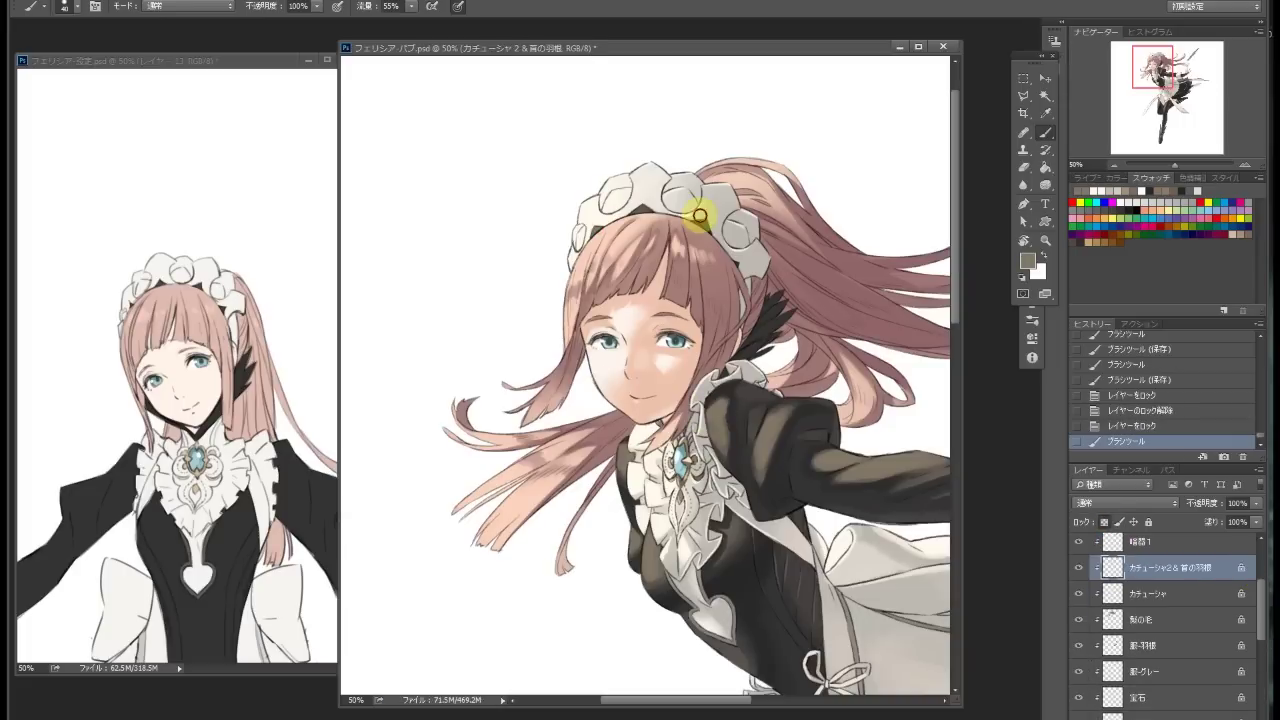
pyautogui.keyDown('alt'); pyautogui.click(903, 274); pyautogui.keyUp('alt')
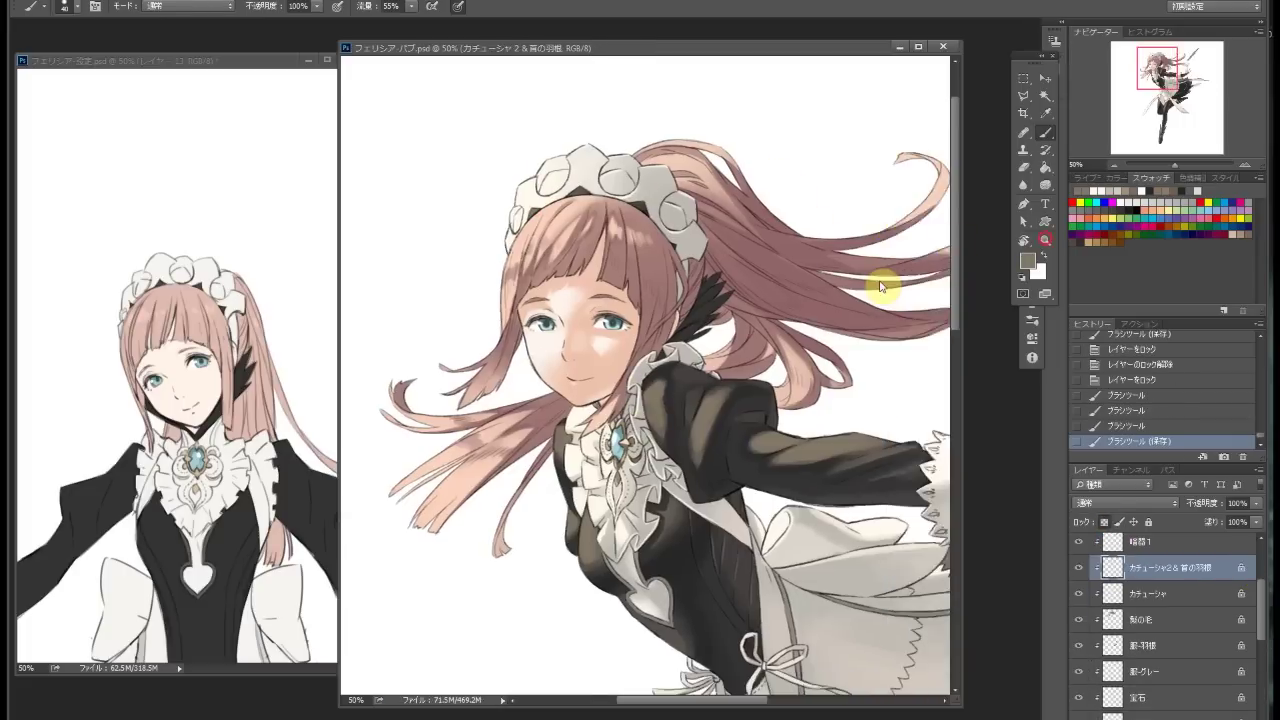
# Select the 暗器1 layer and brush grey base shading along the flying knife's blade
pyautogui.keyDown('alt'); pyautogui.click(570, 230); pyautogui.keyUp('alt')
pyautogui.keyDown('alt'); pyautogui.click(570, 230); pyautogui.keyUp('alt')
pyautogui.click(572, 230)
pyautogui.click(1180, 597)
pyautogui.keyDown('ctrl'); pyautogui.click(749, 206); pyautogui.keyUp('ctrl')
pyautogui.click(1027, 260)
pyautogui.press('Return')
pyautogui.click(668, 313)
pyautogui.moveTo(662, 320)
pyautogui.mouseDown()
pyautogui.moveTo(737, 251)
pyautogui.moveTo(686, 323)
pyautogui.mouseUp()
pyautogui.click(1027, 260)
pyautogui.click(766, 264)
pyautogui.click(1058, 172)
pyautogui.click(772, 183)
# Pick further grey tones and brush graded shading and light grey highlights onto the knife's blade and pommel
pyautogui.click(1027, 260)
pyautogui.click(771, 229)
pyautogui.press('Return')
pyautogui.moveTo(710, 250); pyautogui.dragTo(673, 294)
pyautogui.click(1027, 260)
pyautogui.click(781, 183)
pyautogui.press('Return')
pyautogui.moveTo(806, 186); pyautogui.dragTo(773, 150)
pyautogui.click(1027, 260)
pyautogui.click(740, 190)
pyautogui.press('Return')
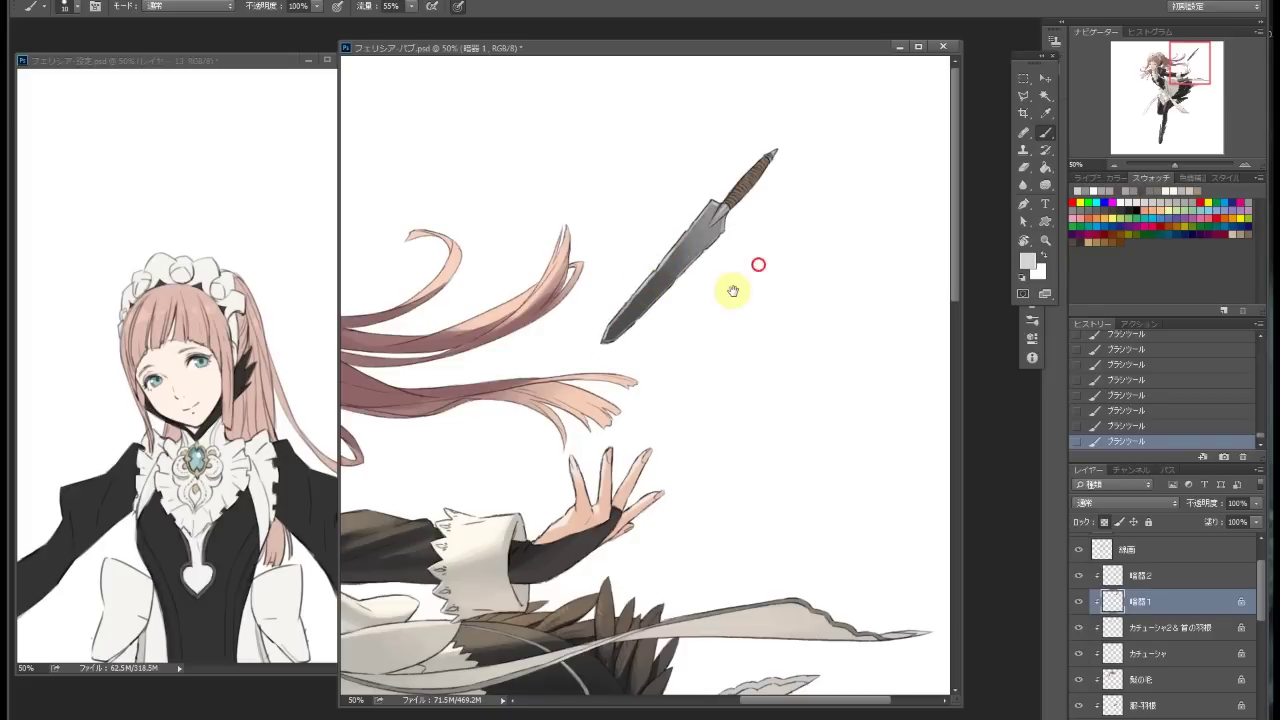
# Select the 暗器2 layer, lock its transparent pixels, and shade the knife's handle with dark brown and a golden beige highlight
pyautogui.moveTo(733, 291); pyautogui.dragTo(705, 296)
pyautogui.hotkey('alt', ']')
pyautogui.press('/')
pyautogui.click(1027, 260)
pyautogui.click(831, 296)
pyautogui.press('Return')
pyautogui.moveTo(746, 149); pyautogui.dragTo(737, 171)
pyautogui.click(1027, 260)
pyautogui.click(827, 230)
pyautogui.press('Return')
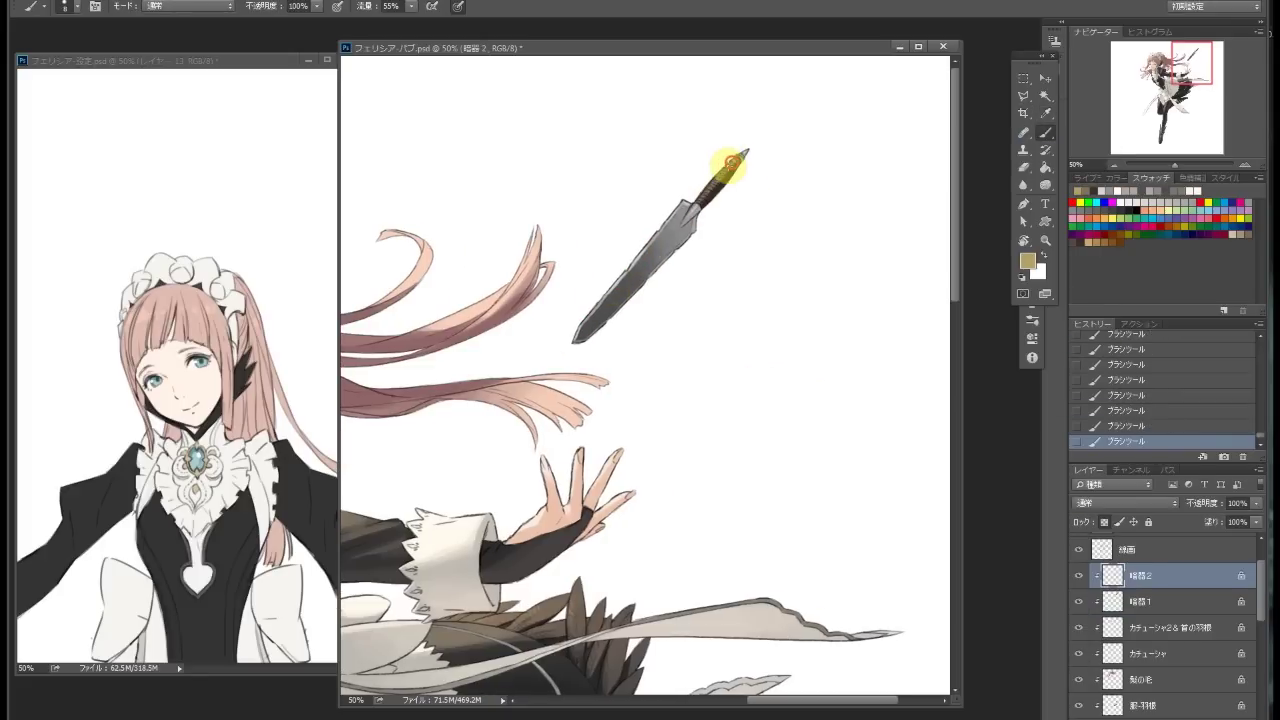
# Create a new layer named リムライト above the 暗器2 layer
pyautogui.moveTo(666, 337); pyautogui.dragTo(808, 320)
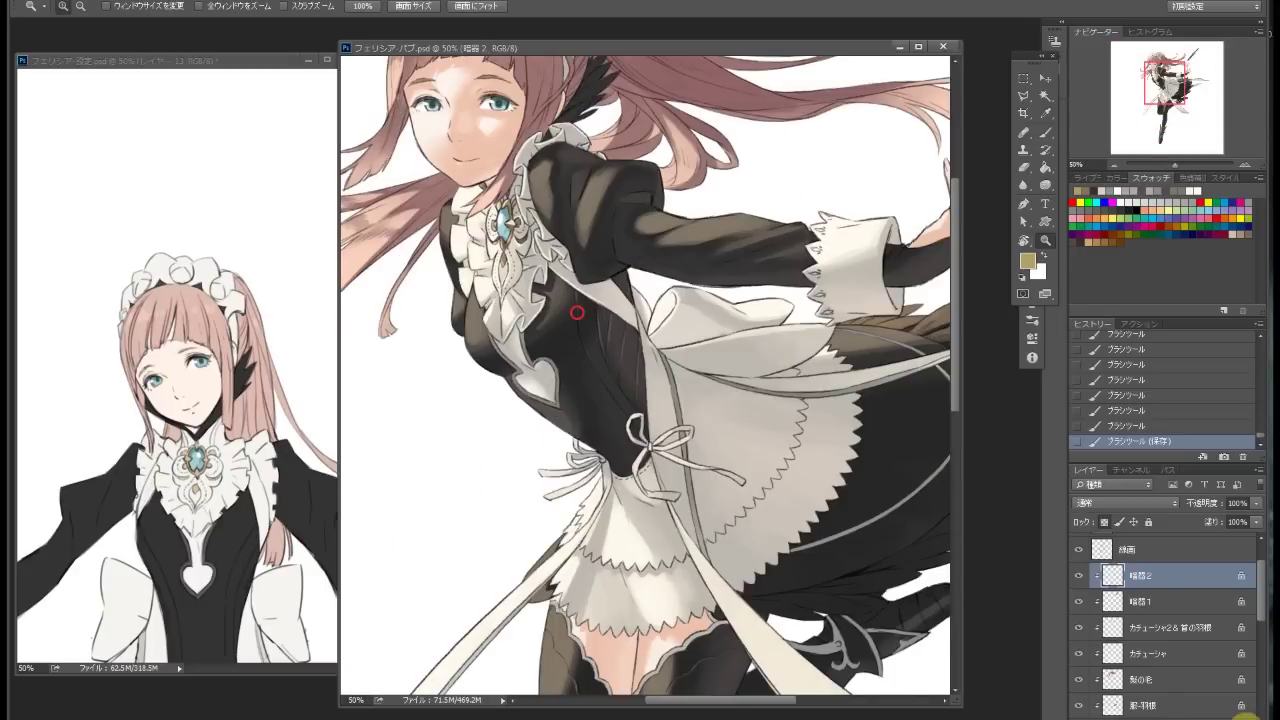
pyautogui.hotkey('ctrl', 'alt', 'shift', 'n')
pyautogui.write('リムライト')
pyautogui.press('Return')
# Brush white rim light along the edges of the extended sleeve and the black bodice
pyautogui.click(1045, 132)
pyautogui.hotkey('ctrl', '+')
pyautogui.moveTo(710, 218); pyautogui.dragTo(752, 226)
pyautogui.moveTo(861, 227)
pyautogui.mouseDown()
pyautogui.moveTo(786, 206)
pyautogui.moveTo(646, 266)
pyautogui.moveTo(598, 263)
pyautogui.moveTo(618, 274)
pyautogui.mouseUp()
pyautogui.moveTo(514, 414); pyautogui.dragTo(514, 468)
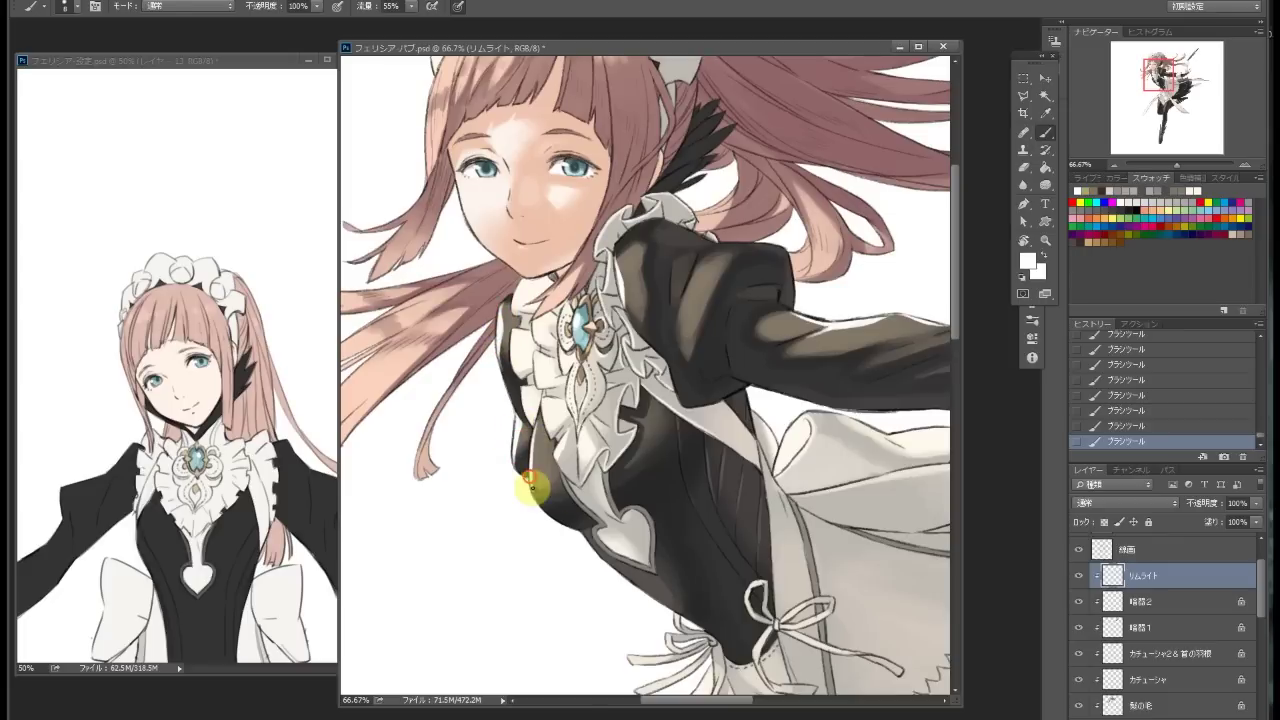
pyautogui.moveTo(548, 395); pyautogui.dragTo(711, 550)
pyautogui.moveTo(634, 303)
pyautogui.mouseDown()
pyautogui.moveTo(574, 222)
pyautogui.moveTo(526, 322)
pyautogui.mouseUp()
# Undo and restore the last five rim-light strokes to compare the picture without and with them
pyautogui.hotkey('ctrl', 'alt', 'z')
pyautogui.hotkey('ctrl', 'alt', 'z')
pyautogui.hotkey('ctrl', 'alt', 'z')
pyautogui.hotkey('ctrl', 'alt', 'z')
pyautogui.hotkey('ctrl', 'alt', 'z')
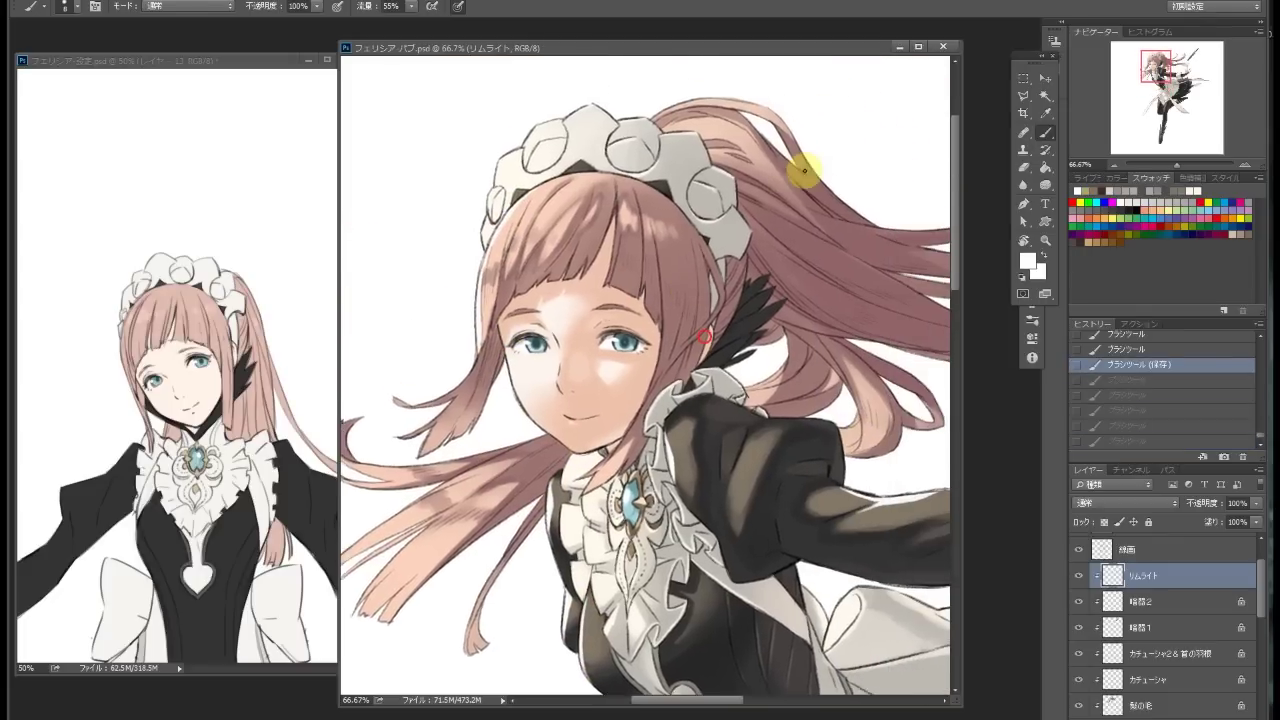
pyautogui.hotkey('ctrl', 'shift', 'z')
pyautogui.hotkey('ctrl', 'shift', 'z')
pyautogui.hotkey('ctrl', 'shift', 'z')
pyautogui.hotkey('ctrl', 'shift', 'z')
pyautogui.hotkey('ctrl', 'shift', 'z')
# Brush white rim light along the outer edges of the front hair and trailing side locks, undoing the last stroke
pyautogui.moveTo(757, 120)
pyautogui.mouseDown()
pyautogui.moveTo(534, 200)
pyautogui.moveTo(486, 354)
pyautogui.moveTo(607, 352)
pyautogui.mouseUp()
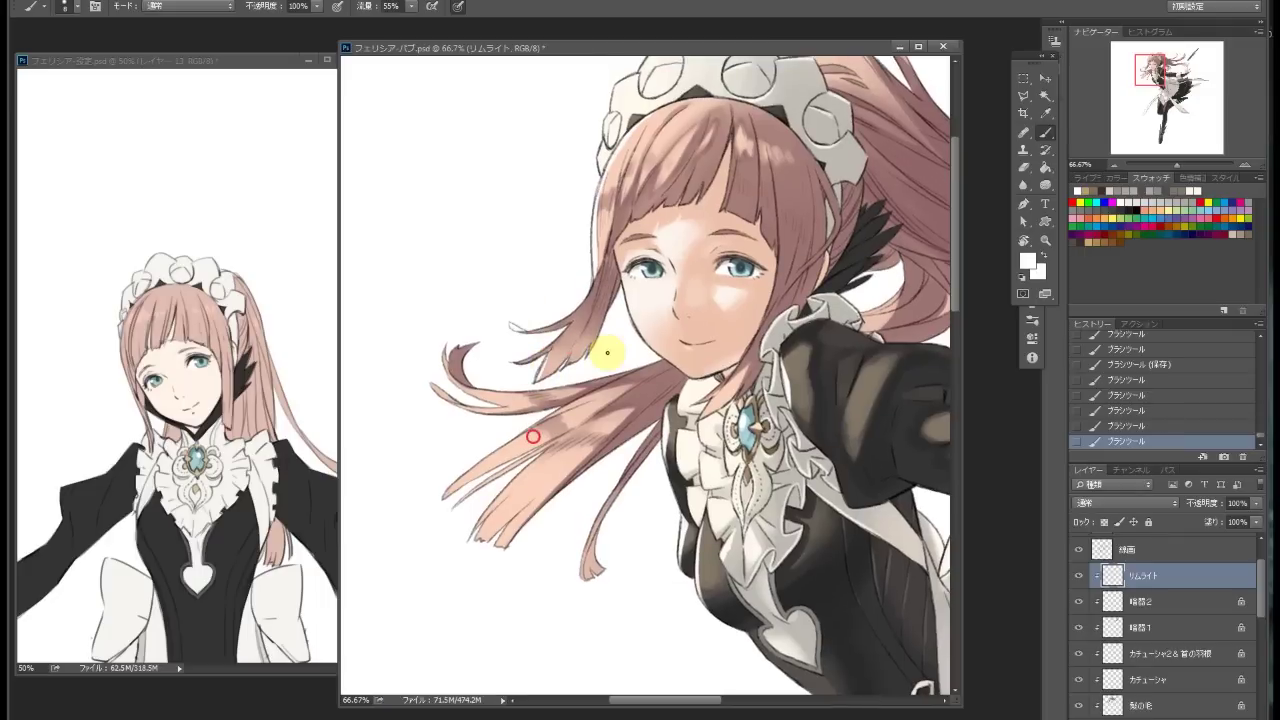
pyautogui.moveTo(492, 452); pyautogui.dragTo(562, 392)
pyautogui.moveTo(541, 473)
pyautogui.mouseDown()
pyautogui.moveTo(657, 366)
pyautogui.moveTo(766, 194)
pyautogui.moveTo(617, 177)
pyautogui.moveTo(591, 277)
pyautogui.moveTo(700, 280)
pyautogui.moveTo(689, 333)
pyautogui.moveTo(737, 251)
pyautogui.mouseUp()
pyautogui.keyDown('alt'); pyautogui.click(617, 177); pyautogui.keyUp('alt')
pyautogui.hotkey('ctrl', 'z')
# Select the 髪の毛 layer, sample the hair tones, and refine light and shadow on the ponytail's curls and flowing strands
pyautogui.keyDown('alt'); pyautogui.click(688, 277); pyautogui.keyUp('alt')
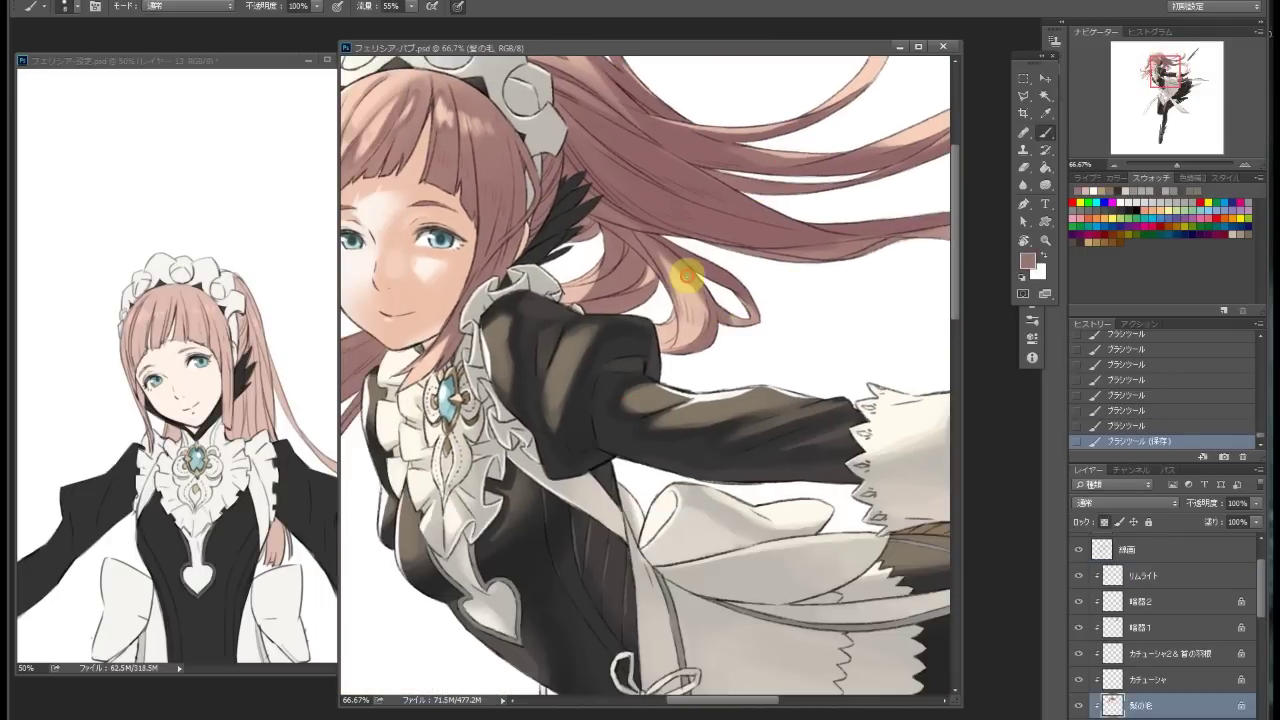
pyautogui.keyDown('alt'); pyautogui.click(670, 291); pyautogui.keyUp('alt')
pyautogui.moveTo(666, 291); pyautogui.dragTo(749, 217)
pyautogui.keyDown('alt'); pyautogui.click(722, 234); pyautogui.keyUp('alt')
pyautogui.keyDown('alt'); pyautogui.click(666, 180); pyautogui.keyUp('alt')
pyautogui.moveTo(822, 319); pyautogui.dragTo(746, 292)
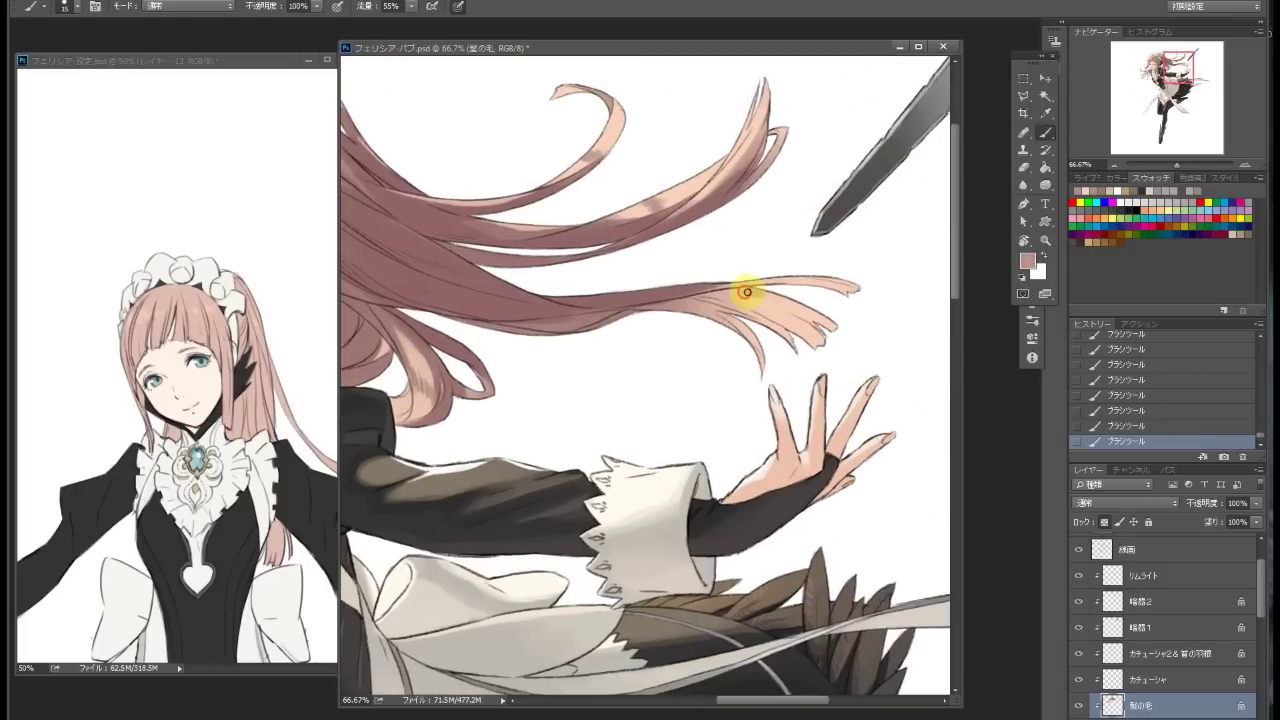
# Brush darker mauve shading into the hair around the neck feathers, the side locks and the base of the ponytail
pyautogui.hscroll(-10, 757, 309)
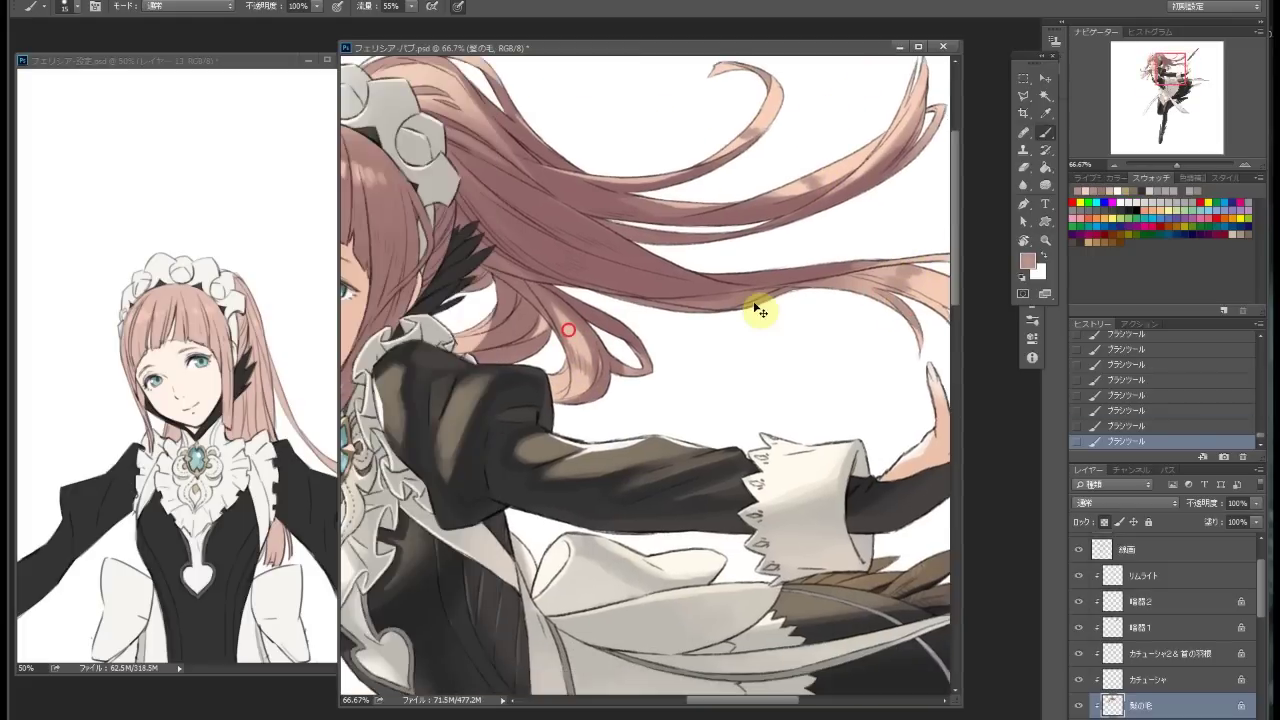
pyautogui.hscroll(-5, 603, 295)
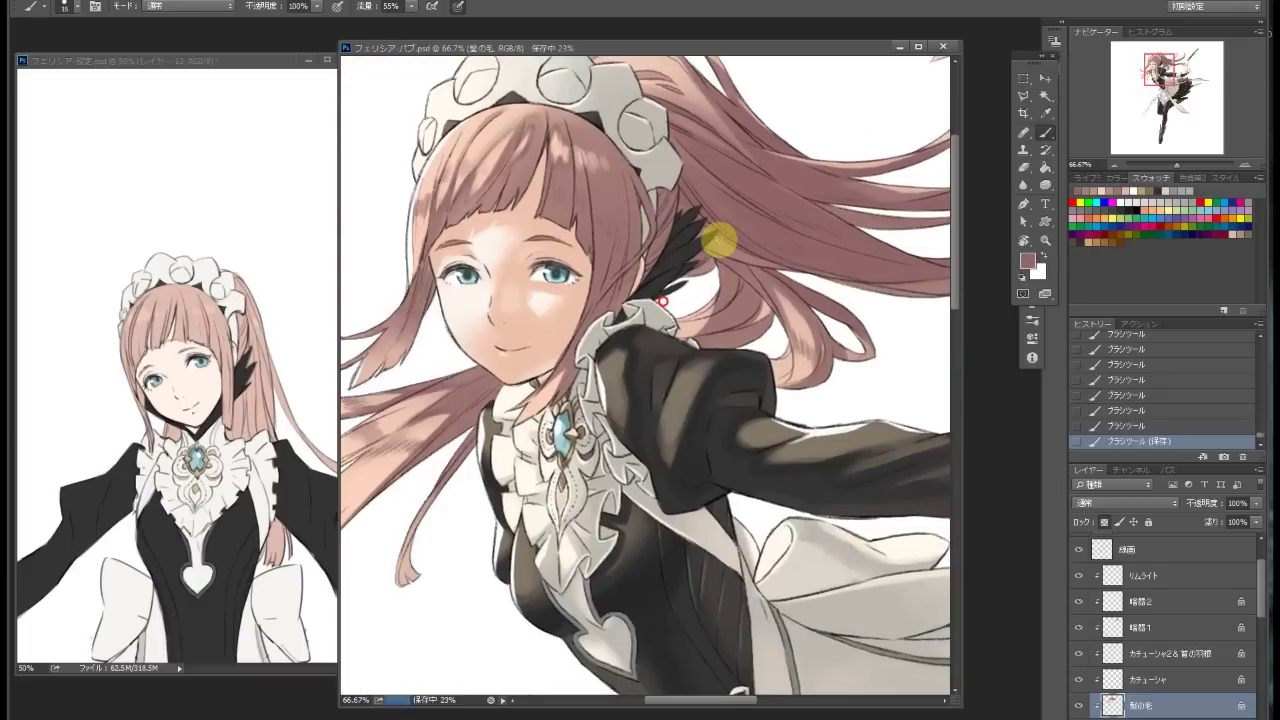
pyautogui.press('Escape')
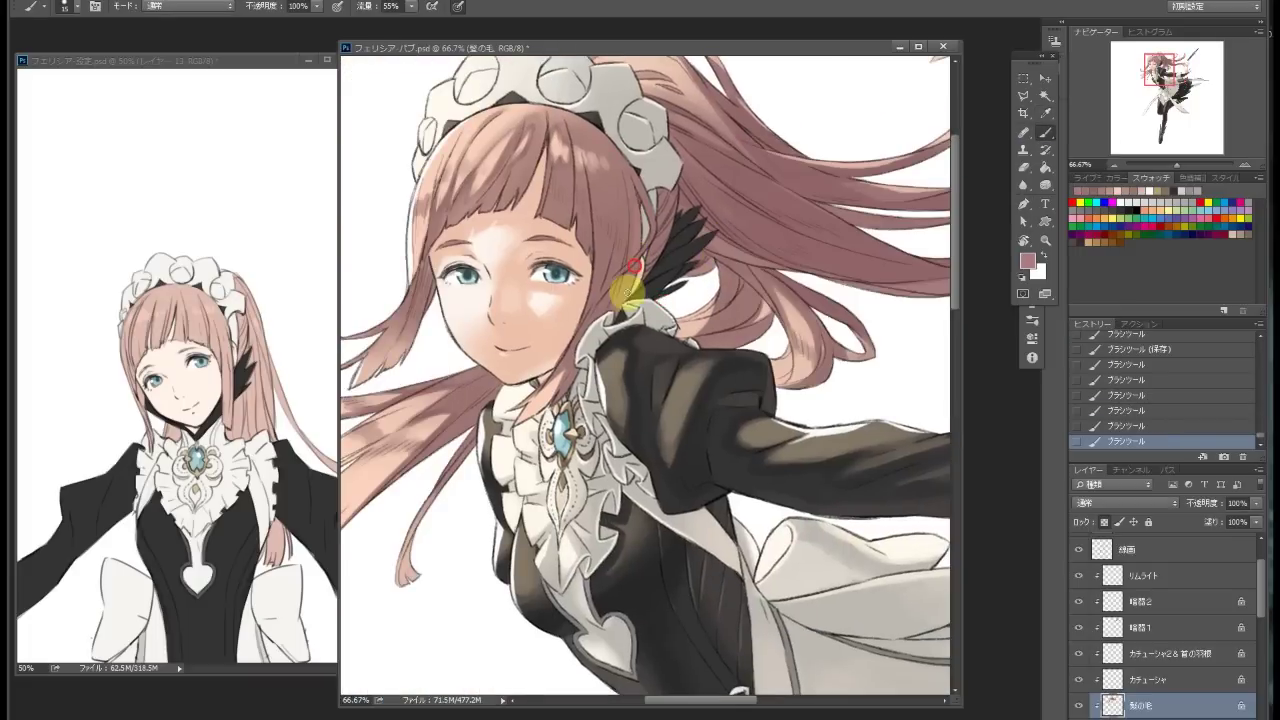
pyautogui.hscroll(5, 609, 220)
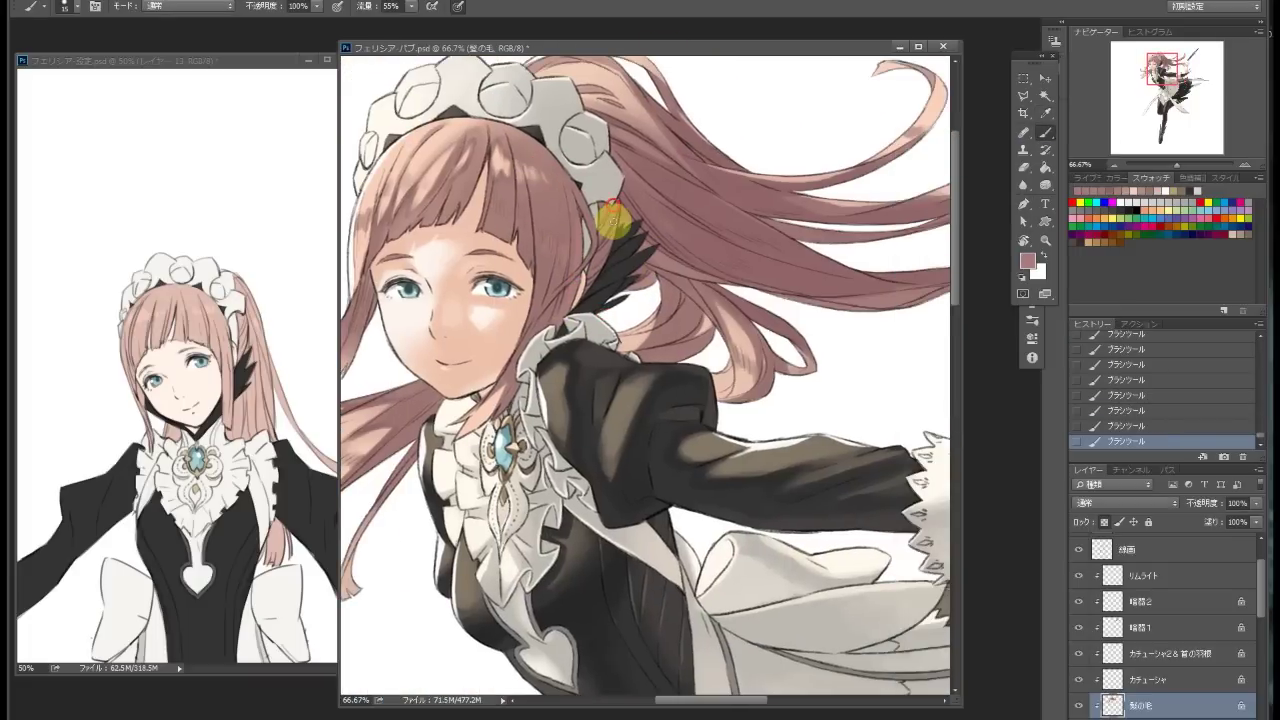
pyautogui.scroll(2, 634, 277)
pyautogui.scroll(-4, 643, 290)
pyautogui.hscroll(-3, 668, 268)
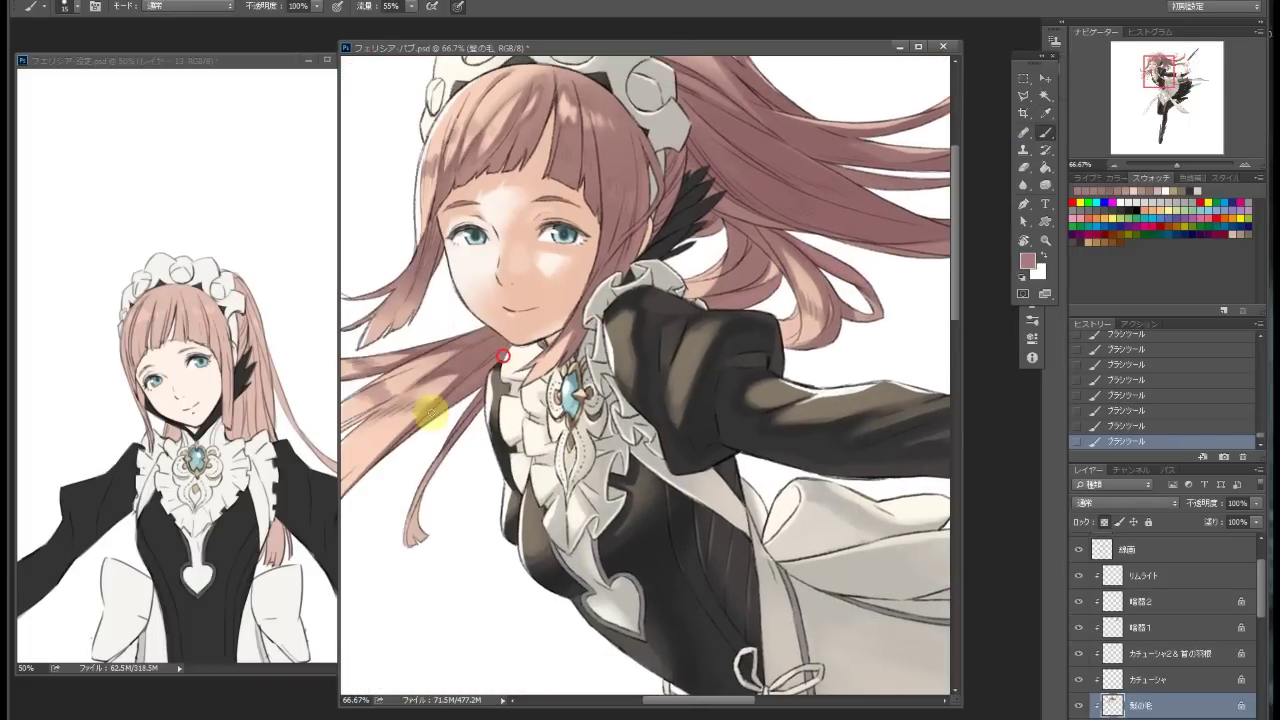
pyautogui.hscroll(3, 544, 266)
pyautogui.scroll(2, 622, 176)
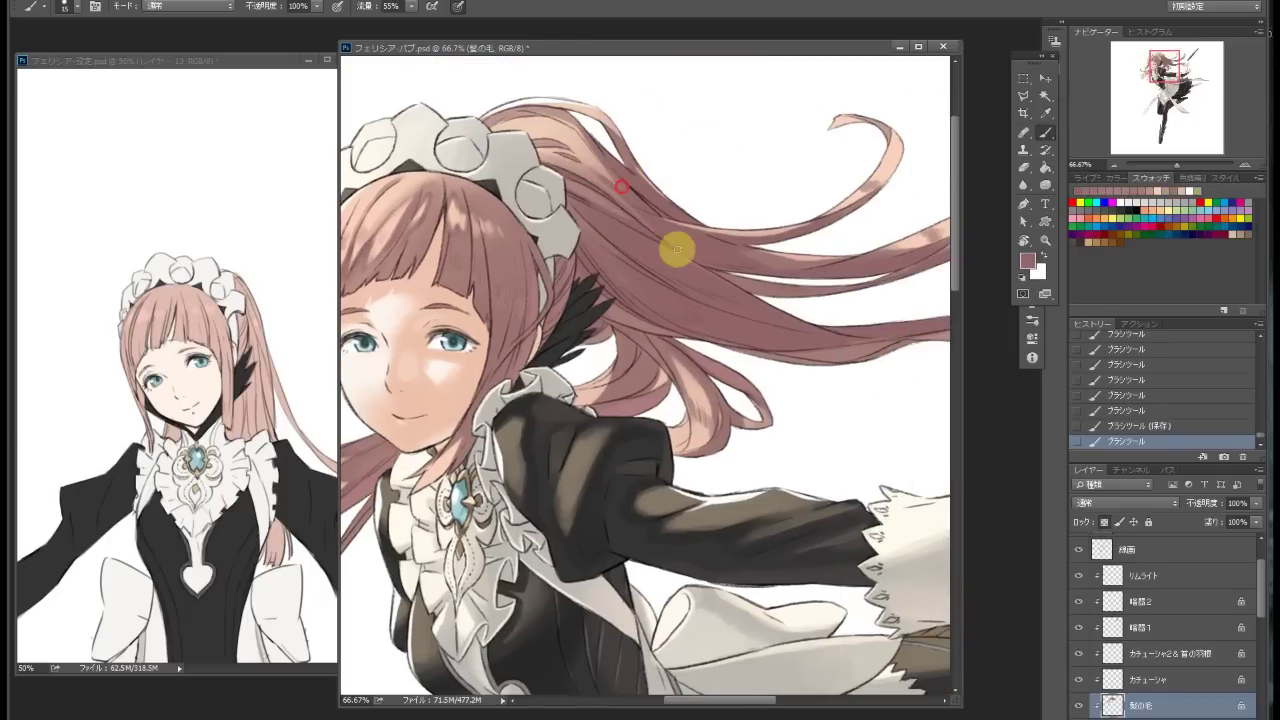
# Refine the mauve shading on the side locks, the hair behind the collar and the ponytail's tips
pyautogui.hotkey('ctrl', '0')
pyautogui.click(580, 228)
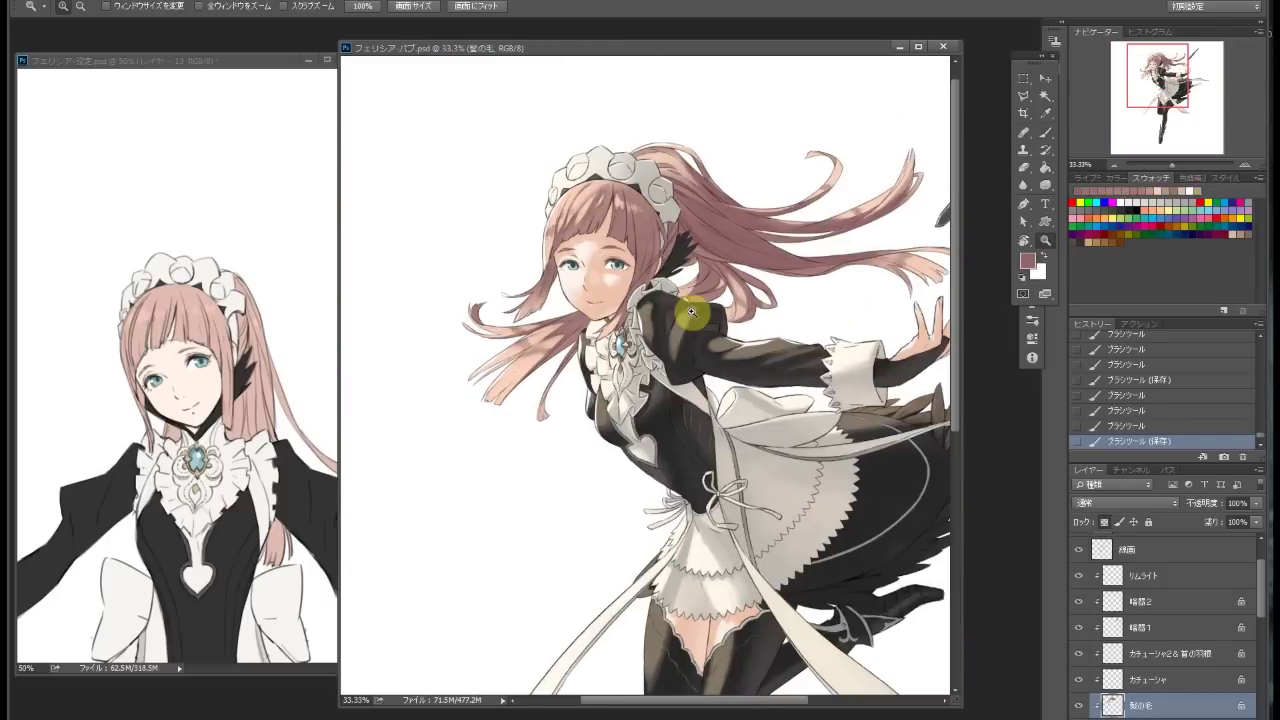
pyautogui.click(770, 432)
pyautogui.press('b')
pyautogui.moveTo(499, 414); pyautogui.dragTo(489, 455)
pyautogui.moveTo(555, 353); pyautogui.dragTo(408, 385)
pyautogui.click(548, 290)
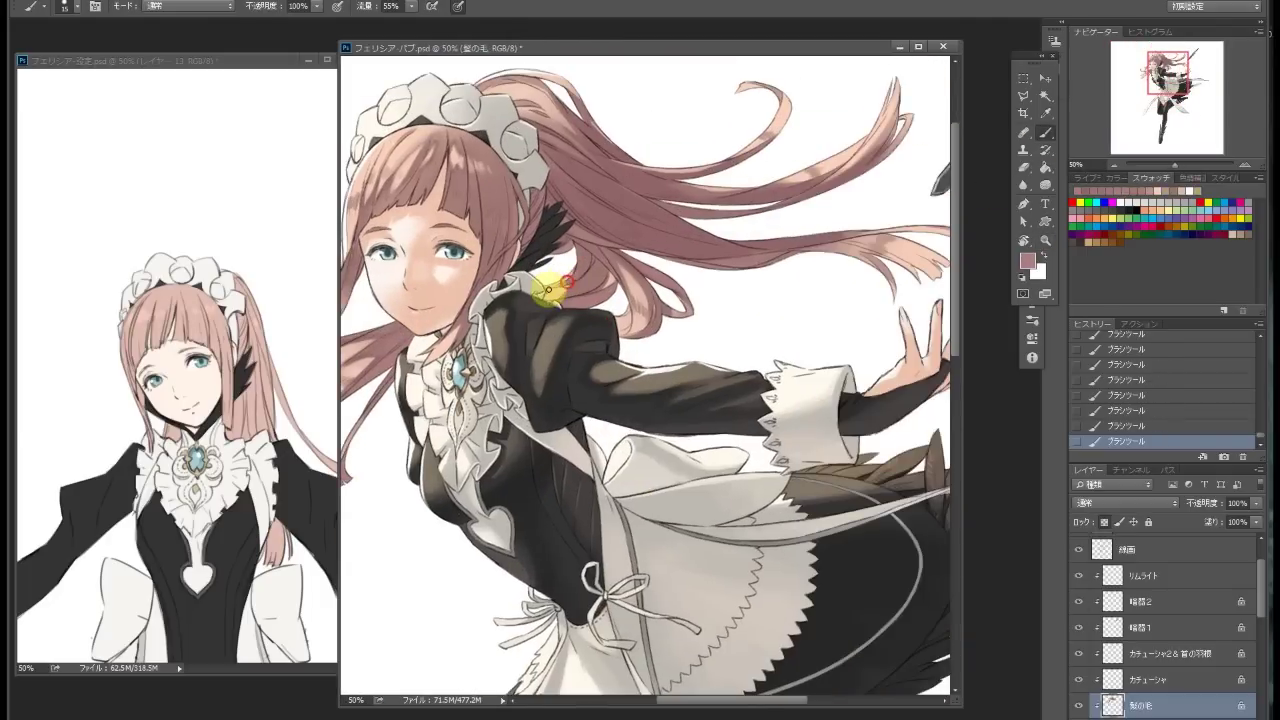
pyautogui.moveTo(830, 250); pyautogui.dragTo(774, 278)
pyautogui.keyDown('alt'); pyautogui.click(836, 143); pyautogui.keyUp('alt')
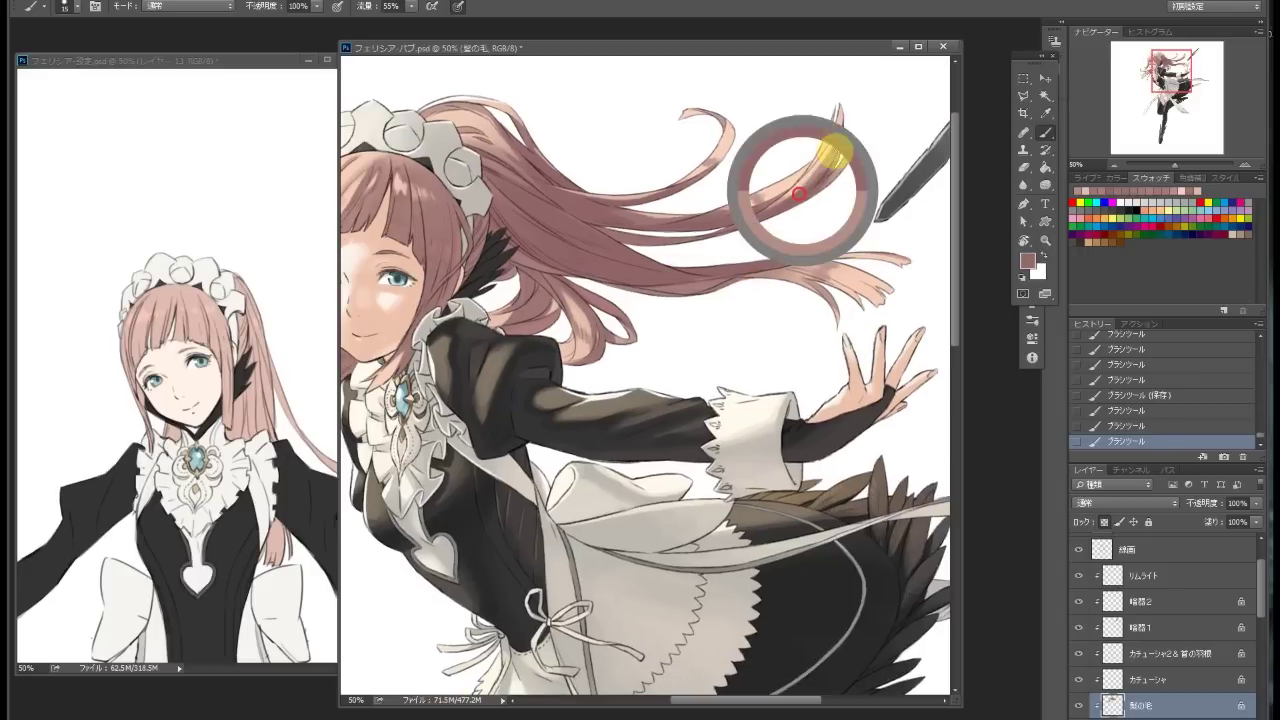
pyautogui.moveTo(840, 125); pyautogui.dragTo(1070, 160)
# Select the リムライト layer and brush white rim light along the outer edges of both stockinged legs
pyautogui.keyDown('alt'); pyautogui.click(636, 352); pyautogui.keyUp('alt')
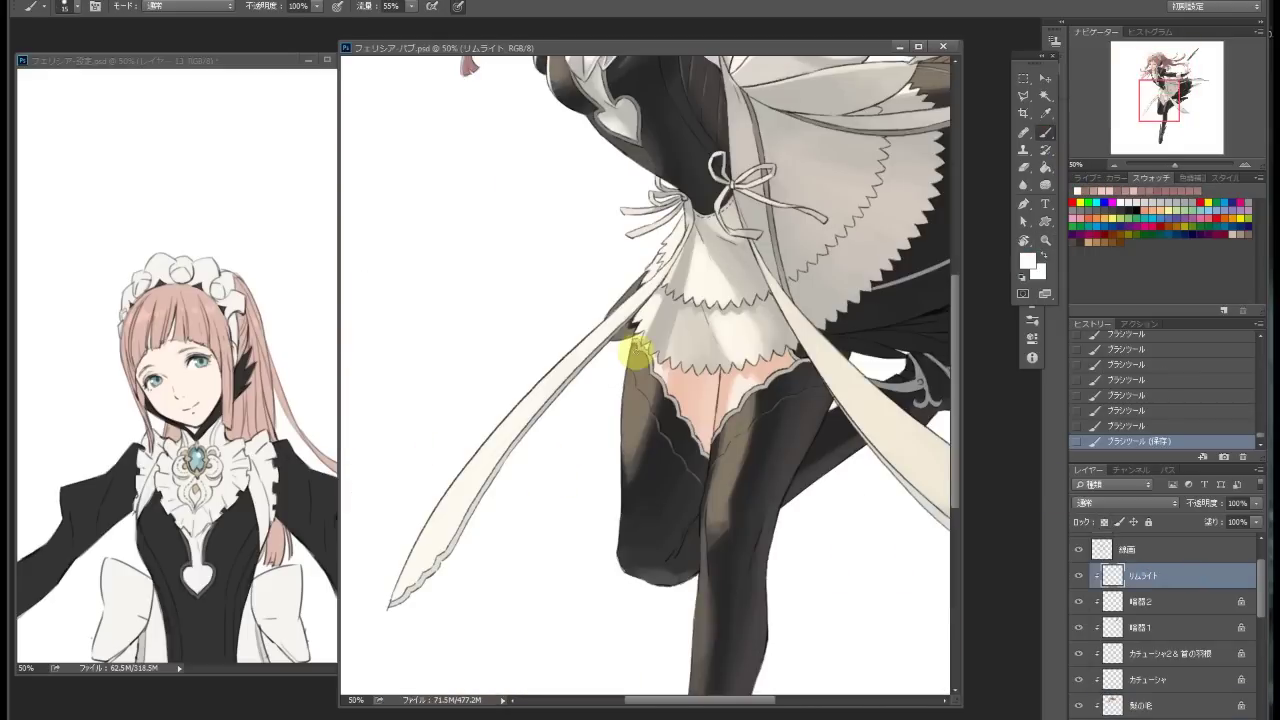
pyautogui.moveTo(623, 415); pyautogui.dragTo(675, 381)
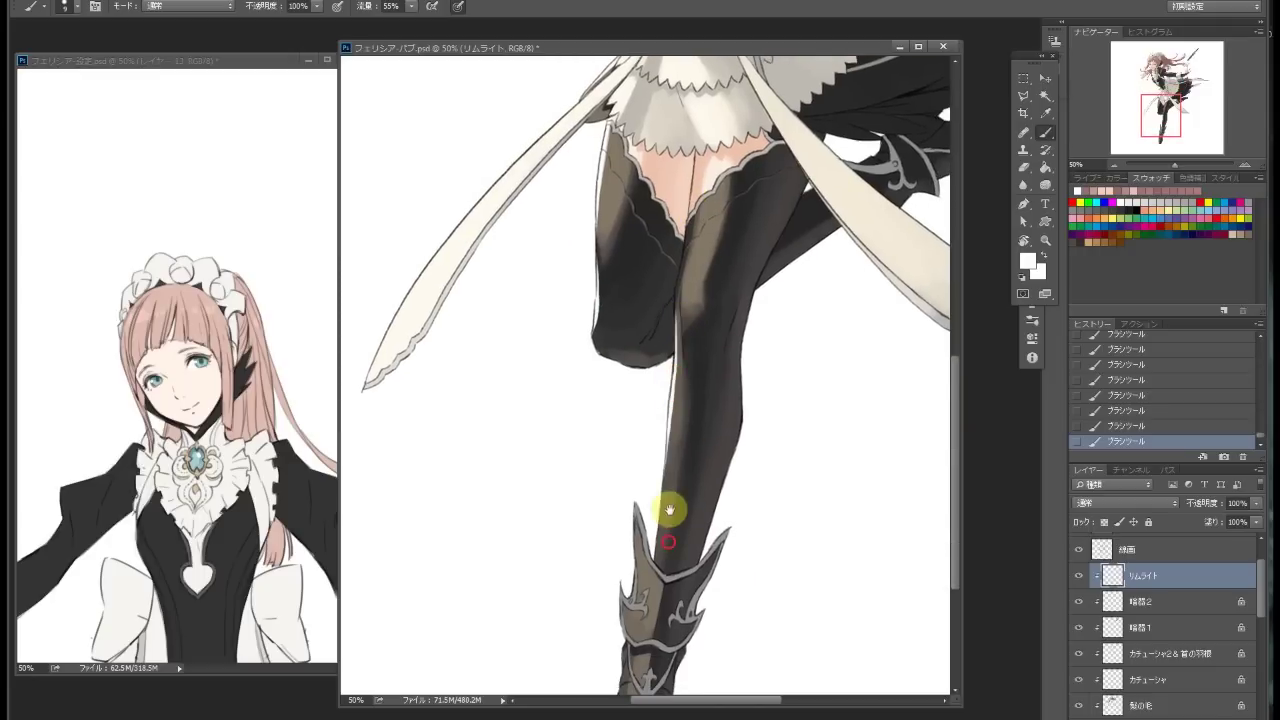
pyautogui.moveTo(669, 511); pyautogui.dragTo(640, 423)
pyautogui.moveTo(745, 272); pyautogui.dragTo(724, 370)
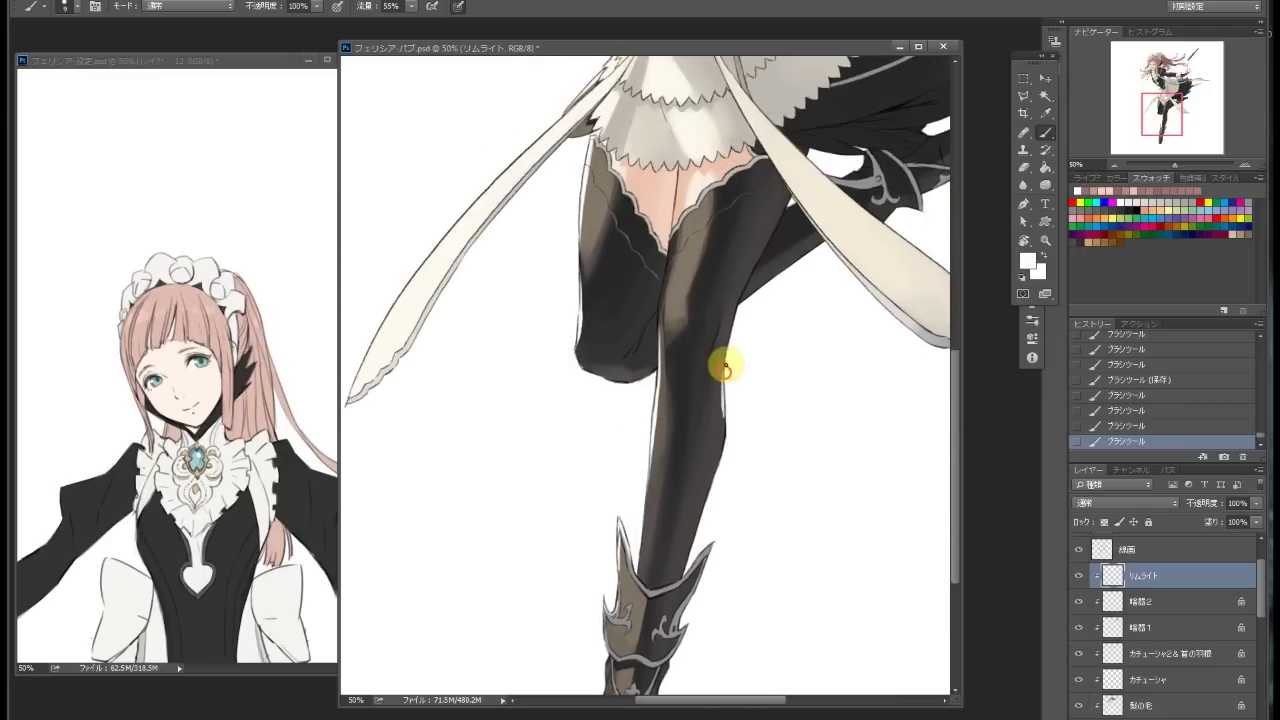
pyautogui.scroll(10, 722, 433)
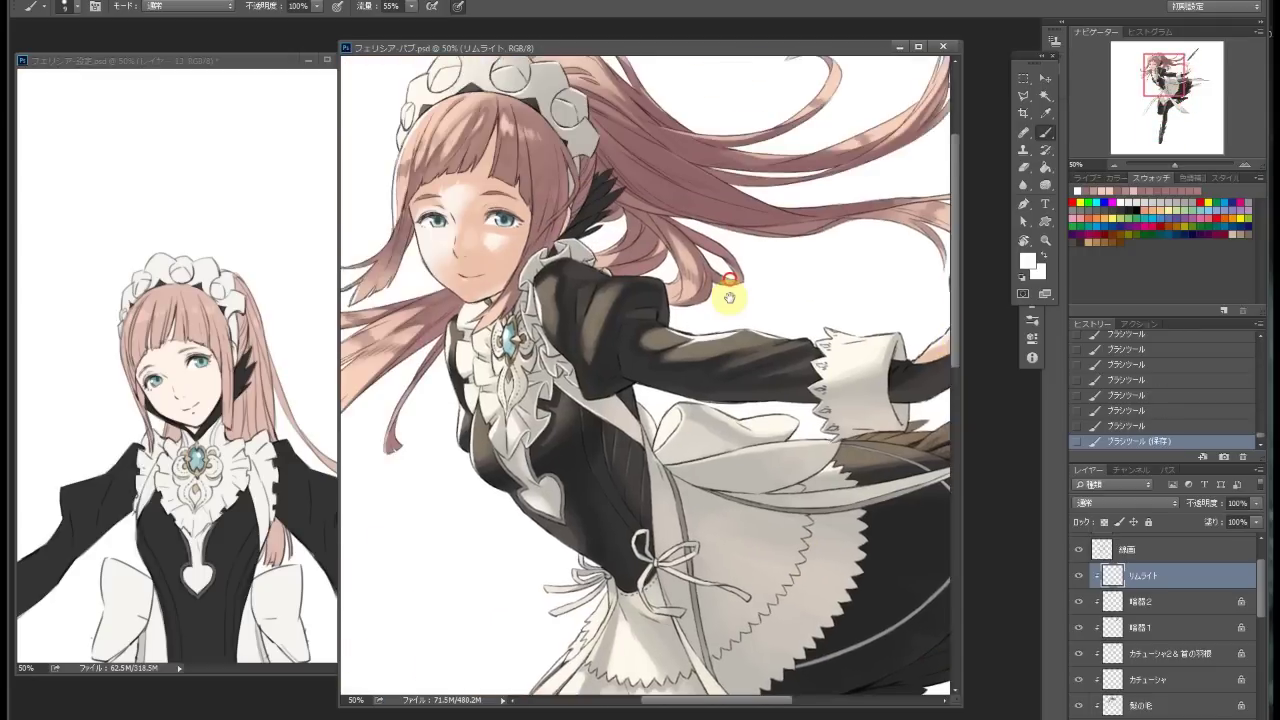
# Add a new layer named 補強 directly above the 線画 layer
pyautogui.press('z')
pyautogui.keyDown('alt'); pyautogui.click(649, 244); pyautogui.keyUp('alt')
pyautogui.click(649, 244)
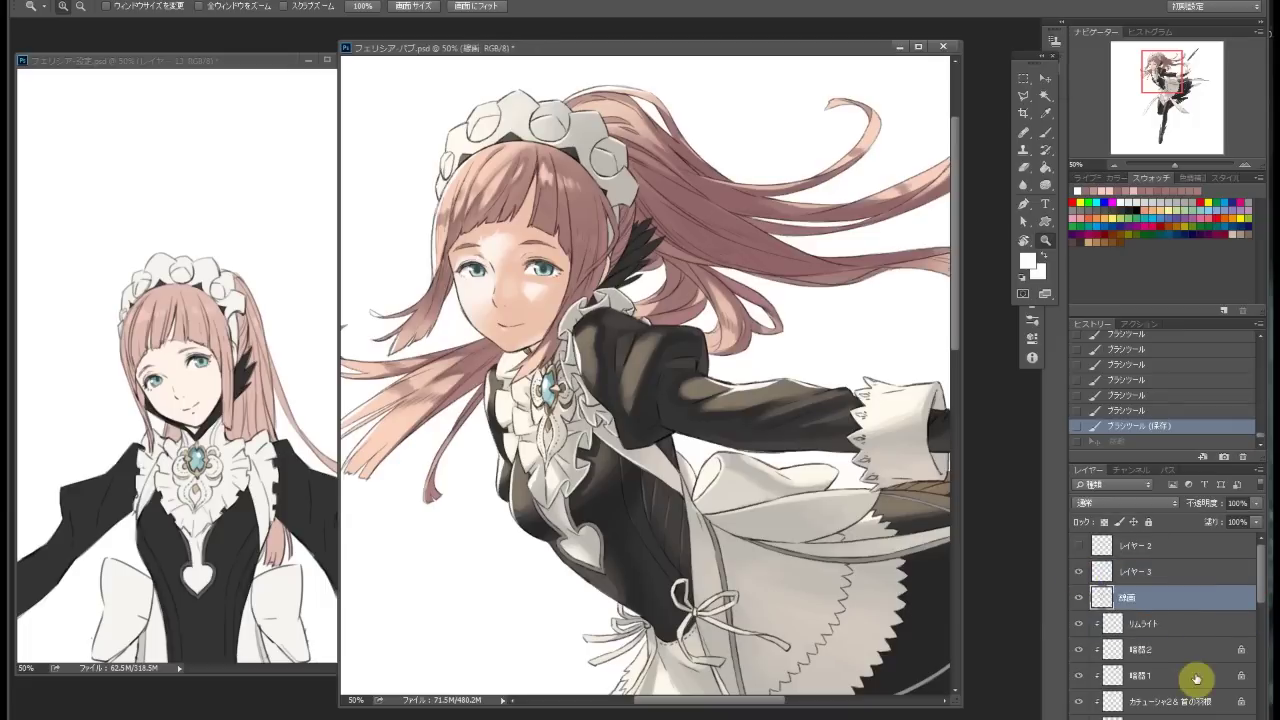
pyautogui.hotkey('ctrl', 'shift', 'alt', 'n')
pyautogui.write('補正')
pyautogui.press('Return')
# Sample the mauve hair shade and brush strands over the fringe and the side lock beside the face
pyautogui.press('b')
pyautogui.moveTo(535, 180); pyautogui.dragTo(516, 172)
pyautogui.keyDown('alt'); pyautogui.click(429, 293); pyautogui.keyUp('alt')
pyautogui.moveTo(572, 204); pyautogui.dragTo(580, 210)
pyautogui.moveTo(568, 290); pyautogui.dragTo(560, 318)
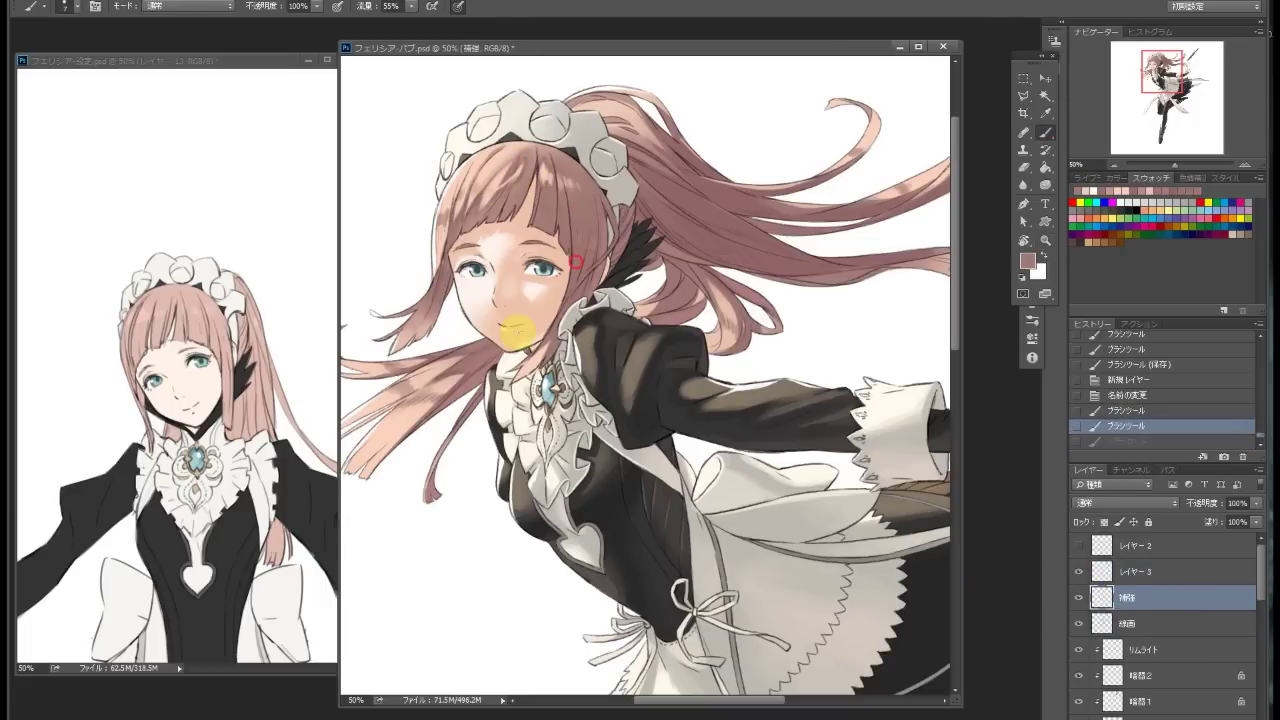
# Brush fine strands across the fringe, side lock and ponytail, and erase the excess on the 補強 layer
pyautogui.moveTo(700, 206)
pyautogui.mouseDown()
pyautogui.moveTo(728, 136)
pyautogui.moveTo(562, 166)
pyautogui.mouseUp()
pyautogui.moveTo(600, 244)
pyautogui.mouseDown()
pyautogui.moveTo(630, 236)
pyautogui.moveTo(600, 232)
pyautogui.moveTo(636, 270)
pyautogui.mouseUp()
pyautogui.moveTo(480, 182); pyautogui.dragTo(462, 160)
pyautogui.moveTo(640, 110); pyautogui.dragTo(828, 82)
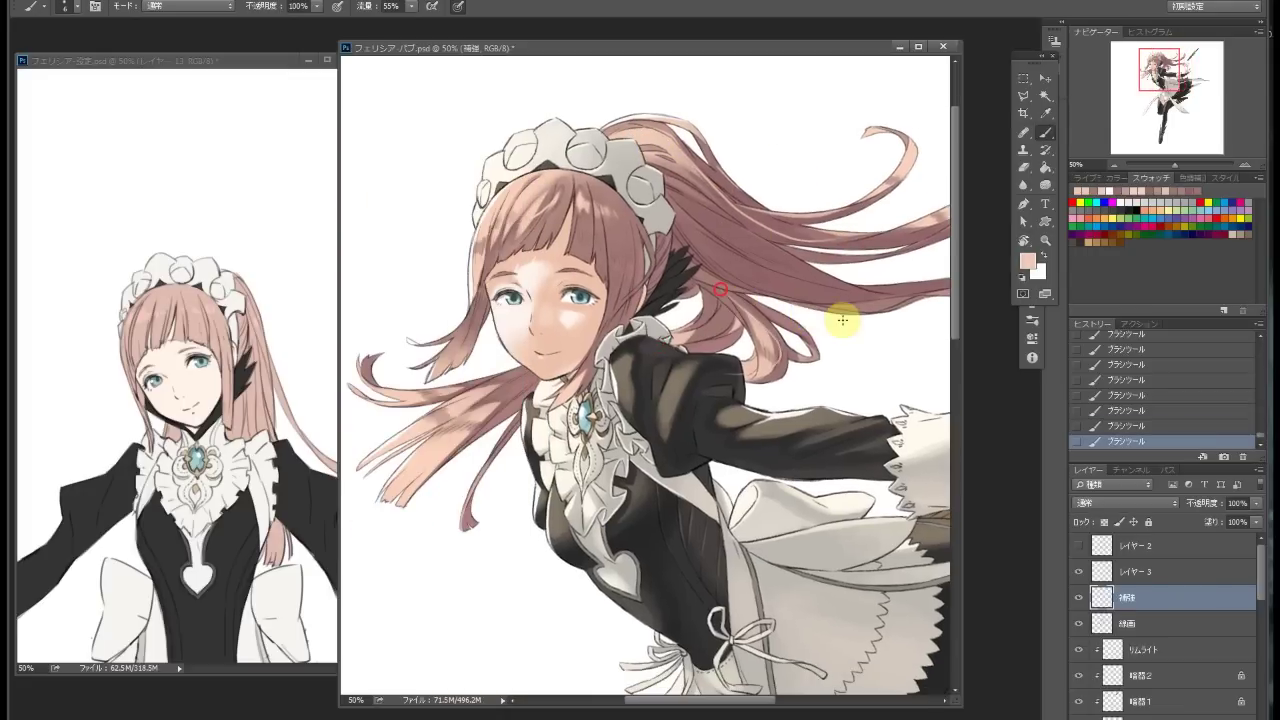
pyautogui.press('e')
pyautogui.scroll(1, 733, 300)
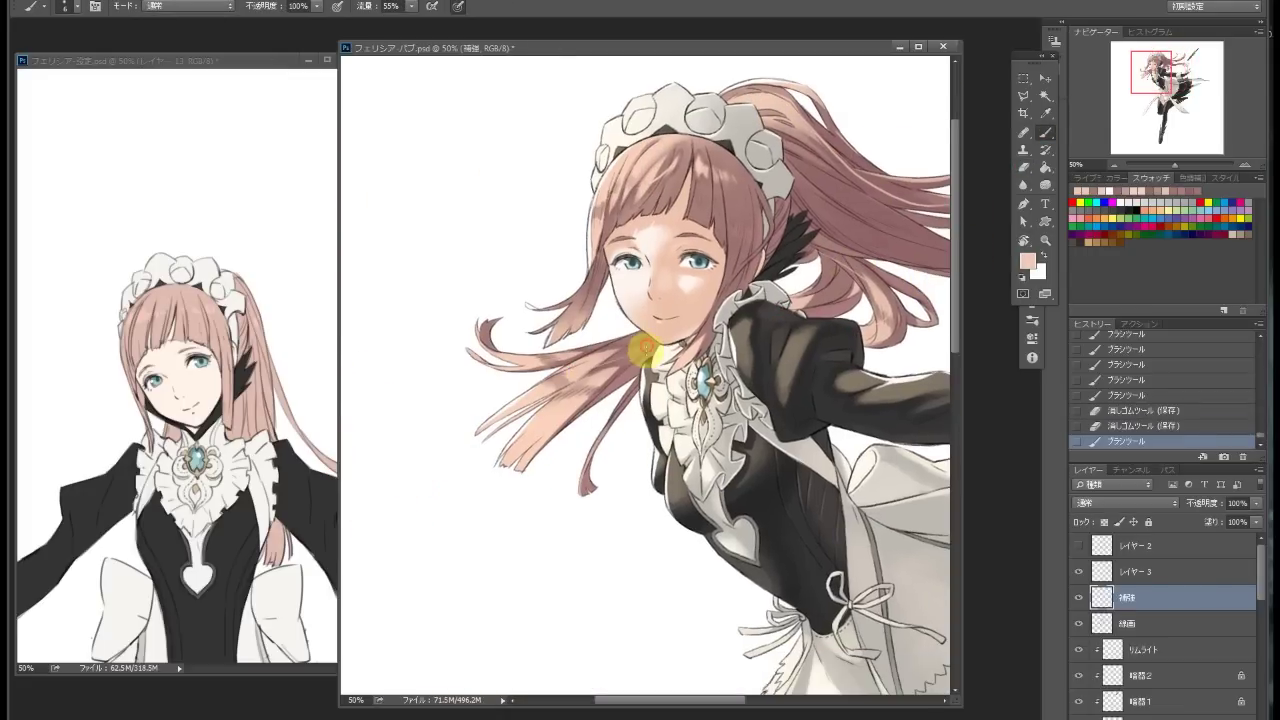
# Select the リムライト layer, flip the canvas horizontally and save the file
pyautogui.press('z')
pyautogui.keyDown('alt'); pyautogui.click(812, 290); pyautogui.keyUp('alt')
pyautogui.moveTo(812, 290); pyautogui.dragTo(625, 293)
pyautogui.hotkey('ctrl', '-')
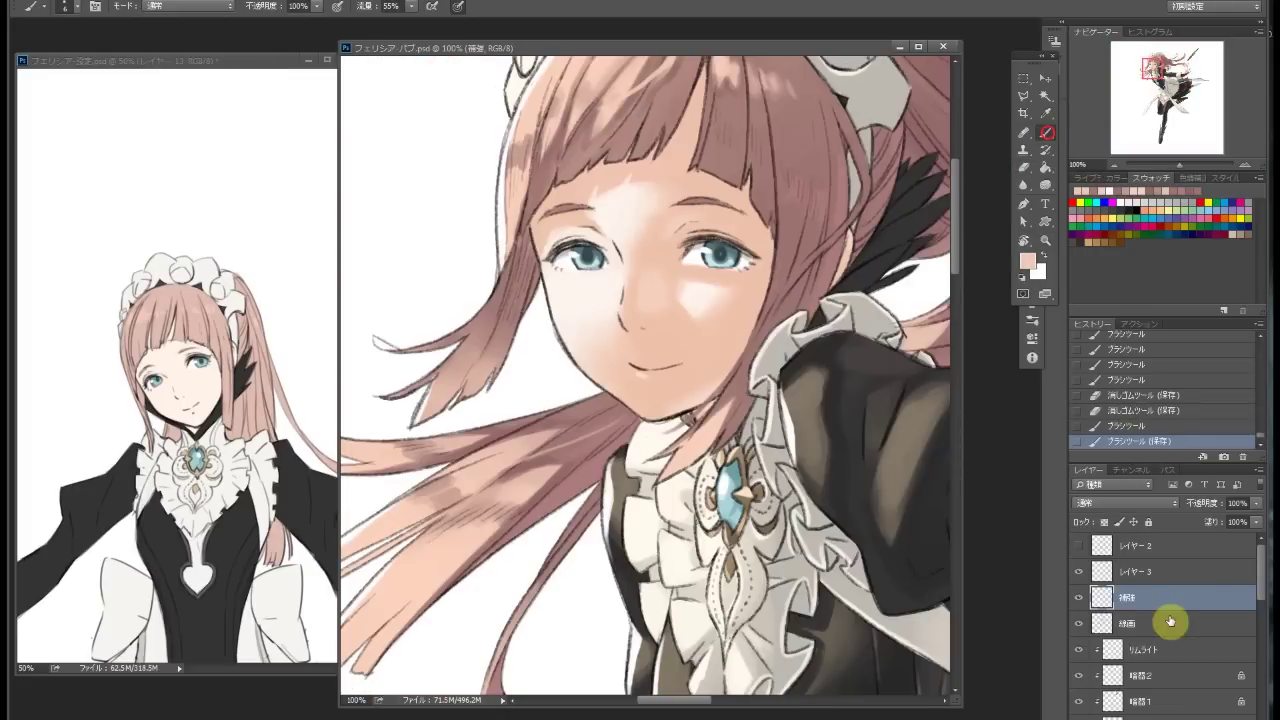
pyautogui.keyDown('ctrl'); pyautogui.click(560, 249); pyautogui.keyUp('ctrl')
pyautogui.hscroll(1, 929, 286)
pyautogui.hotkey('ctrl', '-')
pyautogui.hotkey('ctrl', '-')
pyautogui.hotkey('ctrl', '-')
pyautogui.hotkey('ctrl', '-')
pyautogui.click(145, 5)
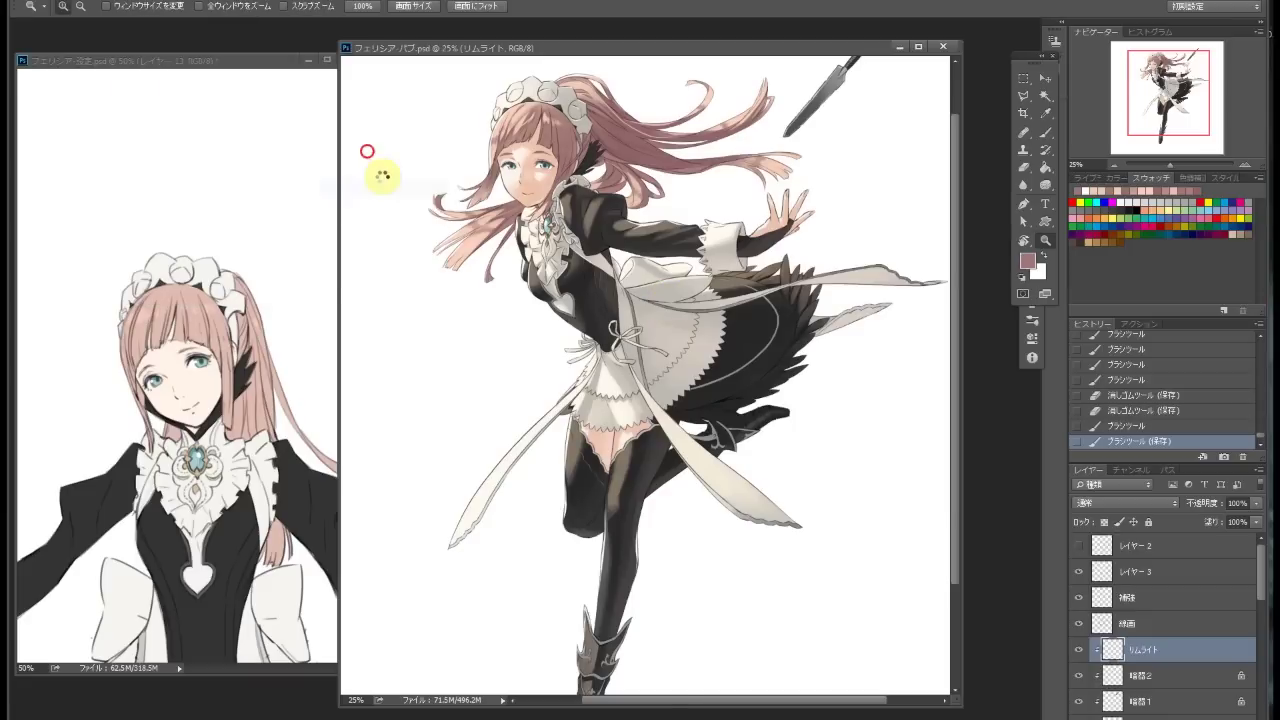
pyautogui.click(400, 134)
pyautogui.scroll(-5, 243, 366)
pyautogui.hotkey('ctrl', '+')
pyautogui.hotkey('ctrl', '+')
pyautogui.hotkey('ctrl', '+')
pyautogui.hotkey('ctrl', 's')
pyautogui.click(751, 256)
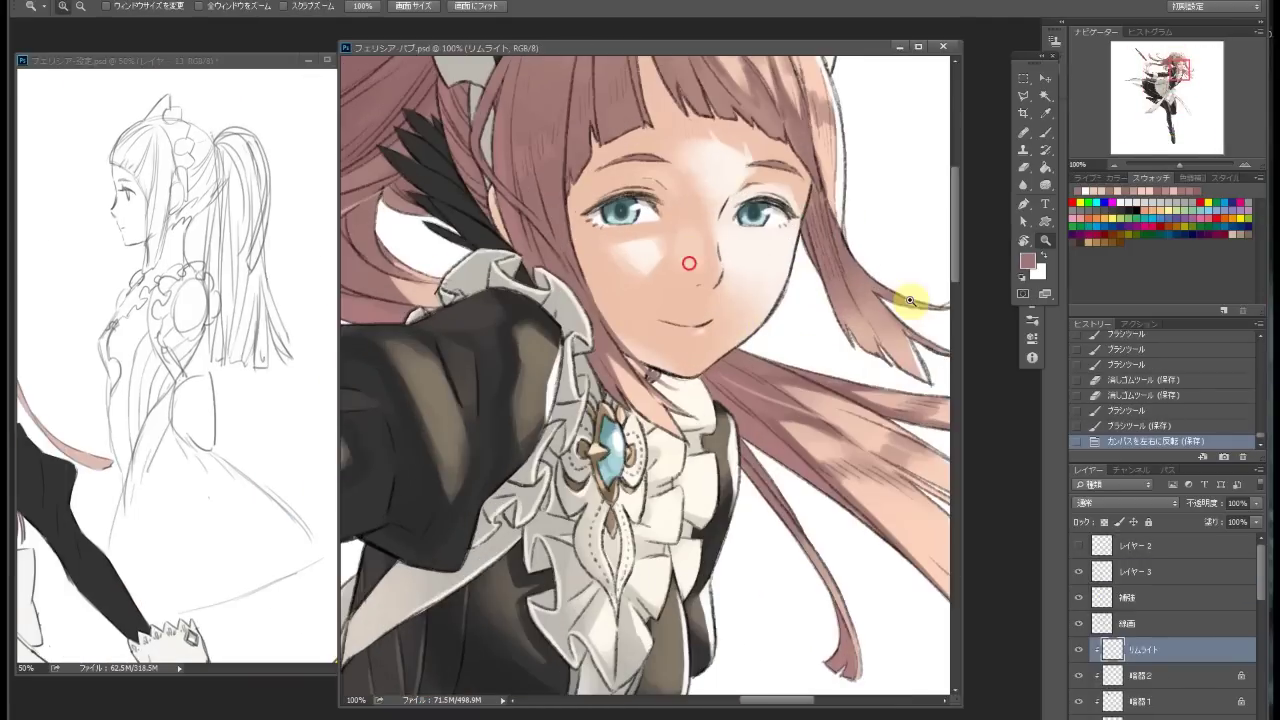
# Select the 白目 layer, unlock its transparent pixels and erase excess white around the eyes
pyautogui.scroll(-3, 1165, 620)
pyautogui.click(1137, 690)
pyautogui.click(1148, 522)
pyautogui.press('e')
pyautogui.moveTo(598, 220); pyautogui.dragTo(620, 225)
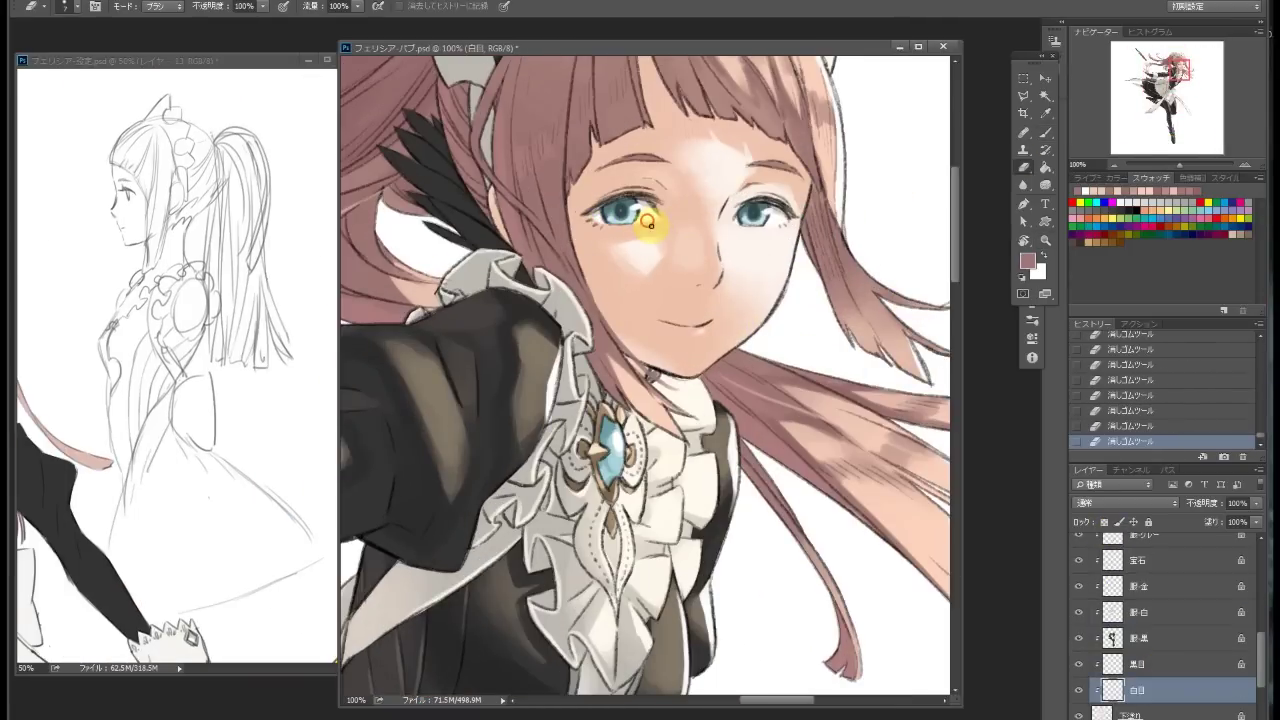
# Brush white into the eye whites beside the irises on the 白目 layer
pyautogui.press('b')
pyautogui.scroll(1, 726, 257)
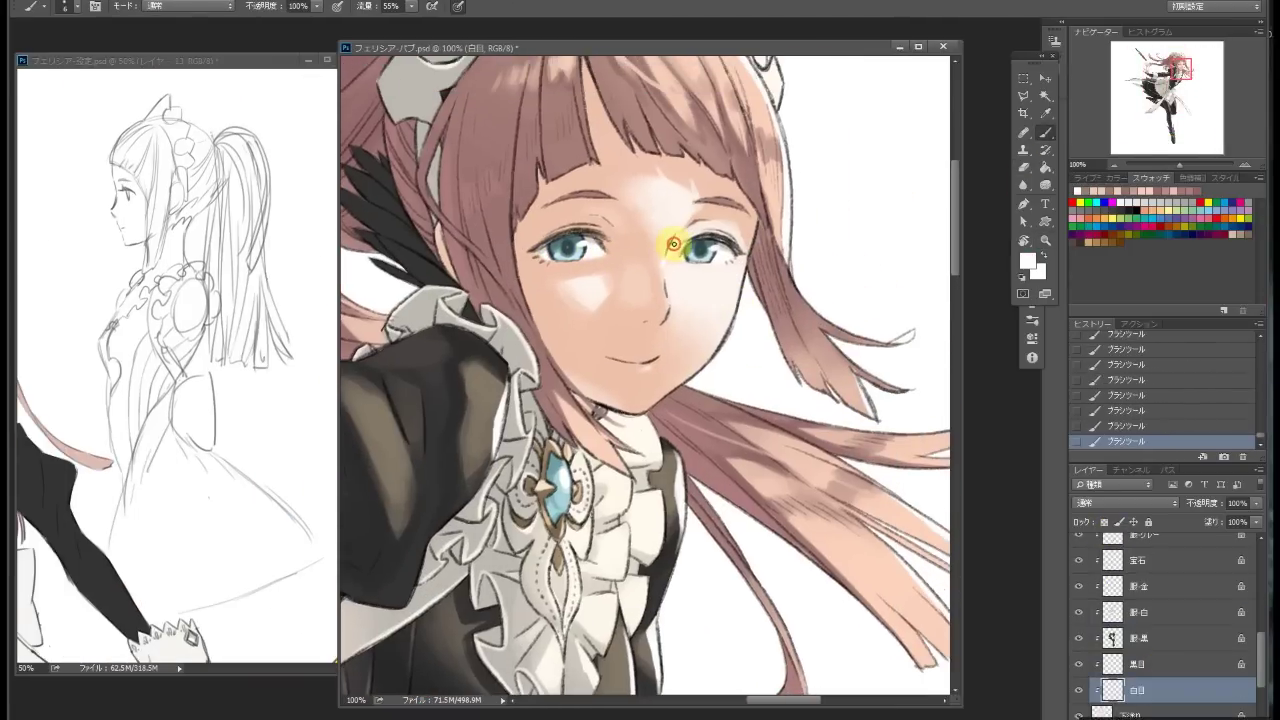
pyautogui.moveTo(669, 247); pyautogui.dragTo(667, 285)
pyautogui.scroll(-1, 668, 285)
pyautogui.scroll(2, 671, 380)
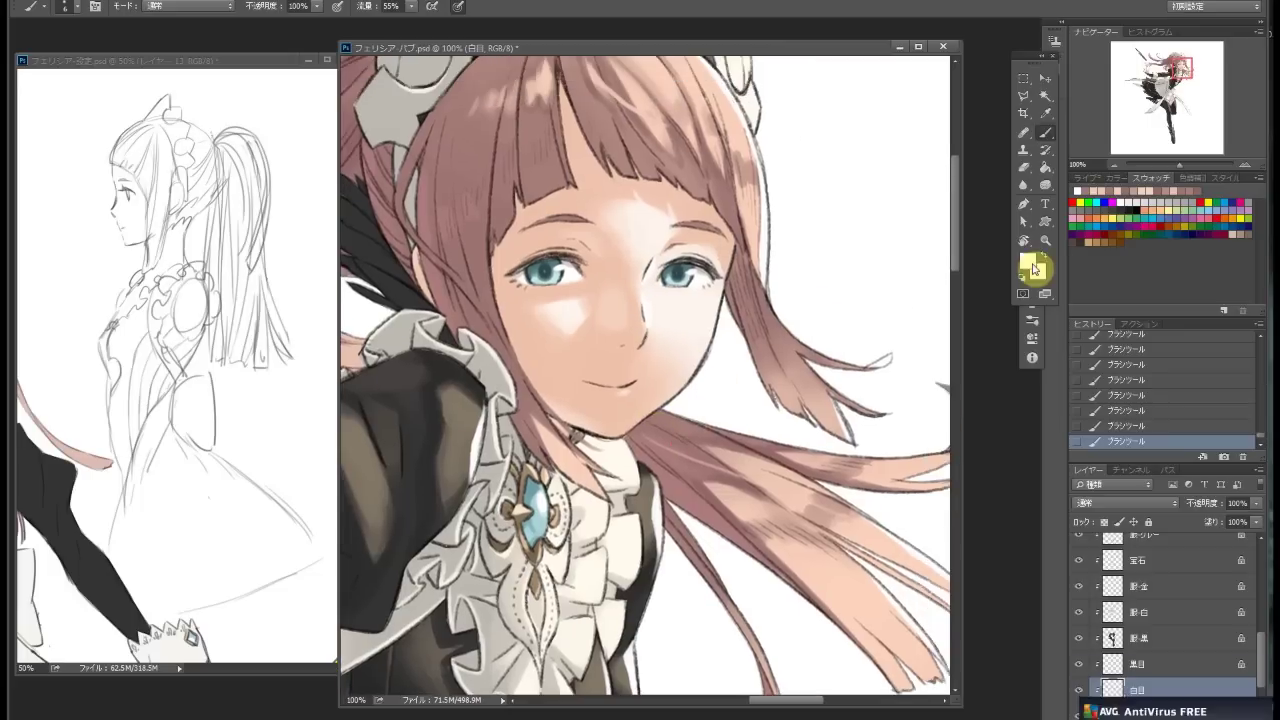
pyautogui.click(1027, 262)
pyautogui.click(809, 262)
# Select the 線画 layer, sample brown and dark line colours, and redraw both eyes' upper lash lines
pyautogui.keyDown('ctrl'); pyautogui.click(575, 262); pyautogui.keyUp('ctrl')
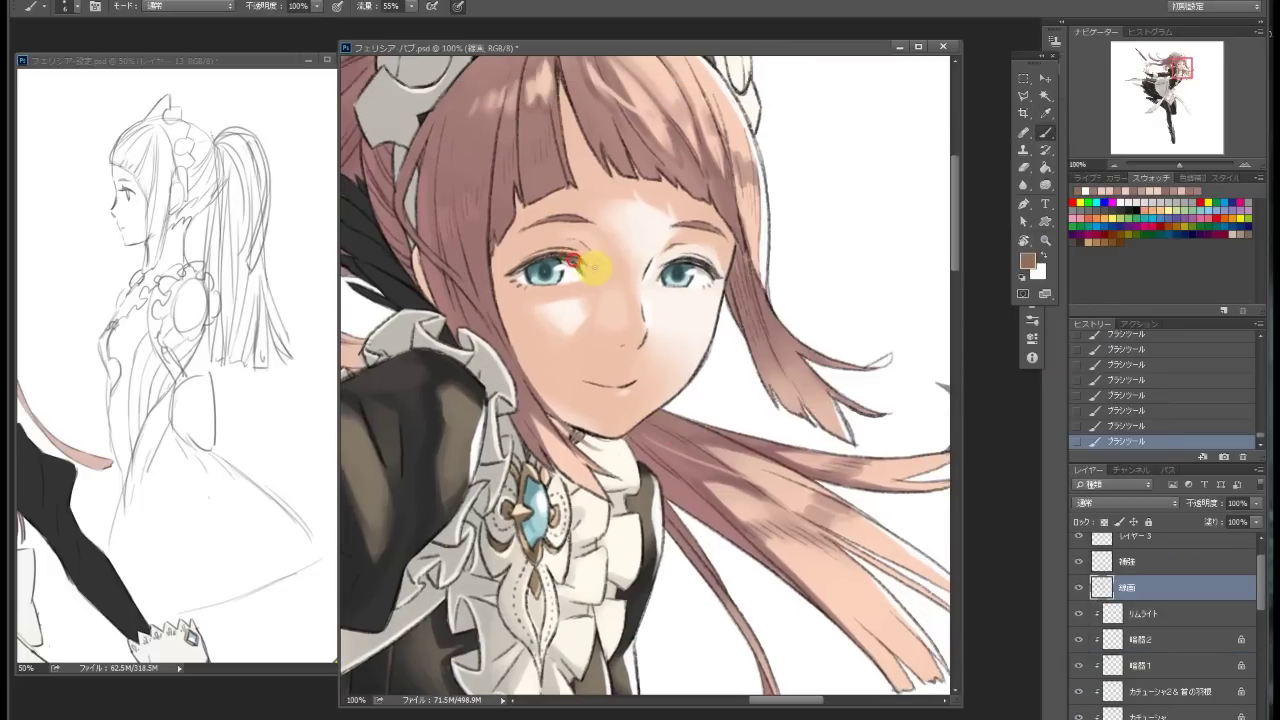
pyautogui.keyDown('alt'); pyautogui.click(513, 268); pyautogui.keyUp('alt')
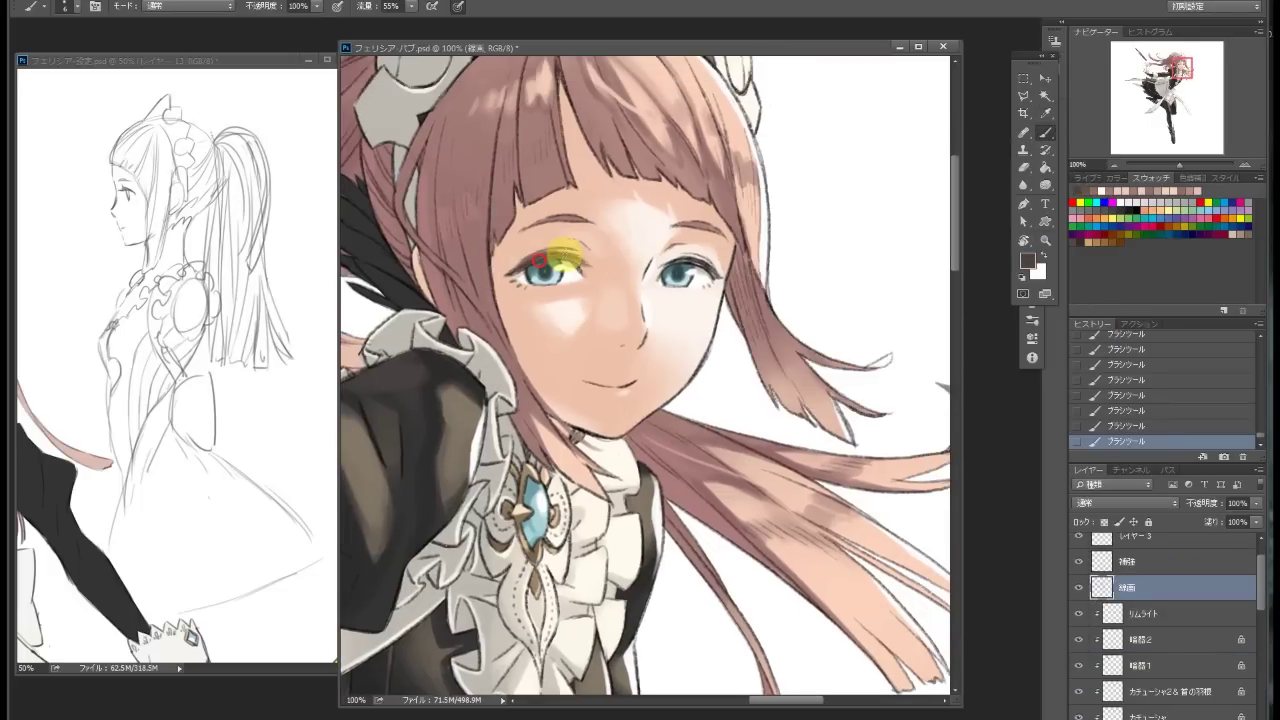
pyautogui.keyDown('alt'); pyautogui.click(668, 267); pyautogui.keyUp('alt')
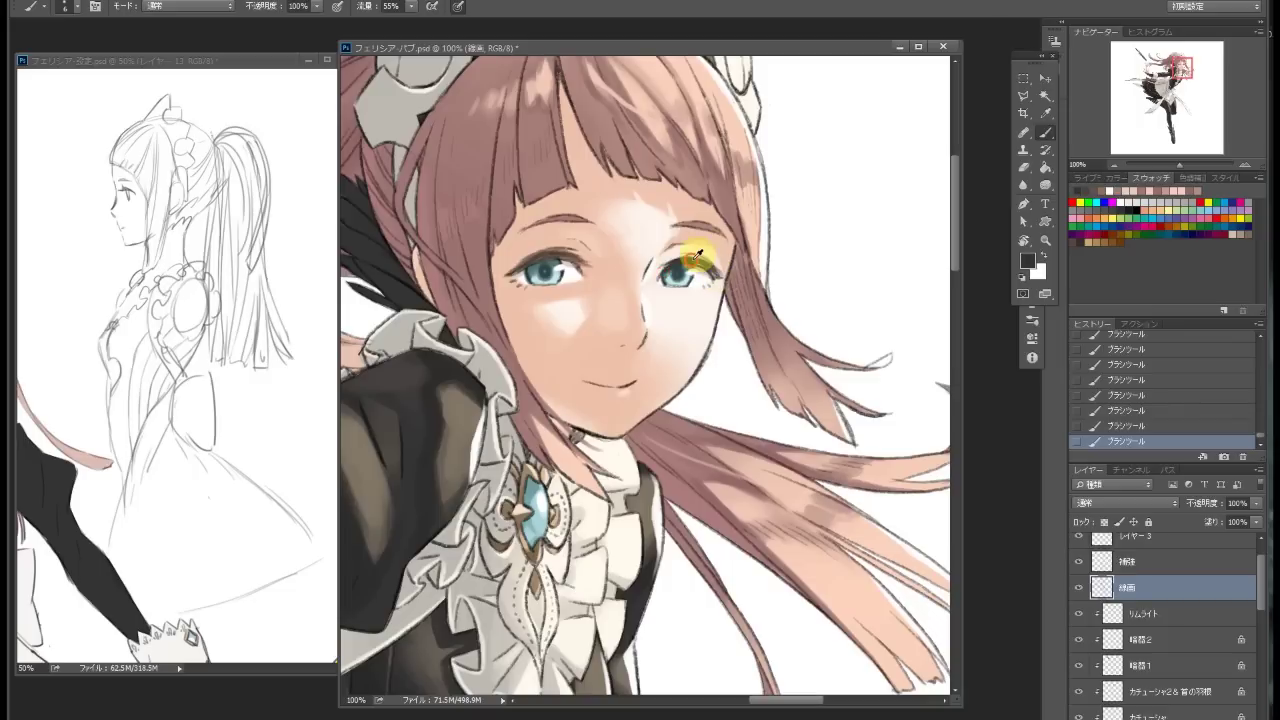
pyautogui.keyDown('alt'); pyautogui.click(546, 258); pyautogui.keyUp('alt')
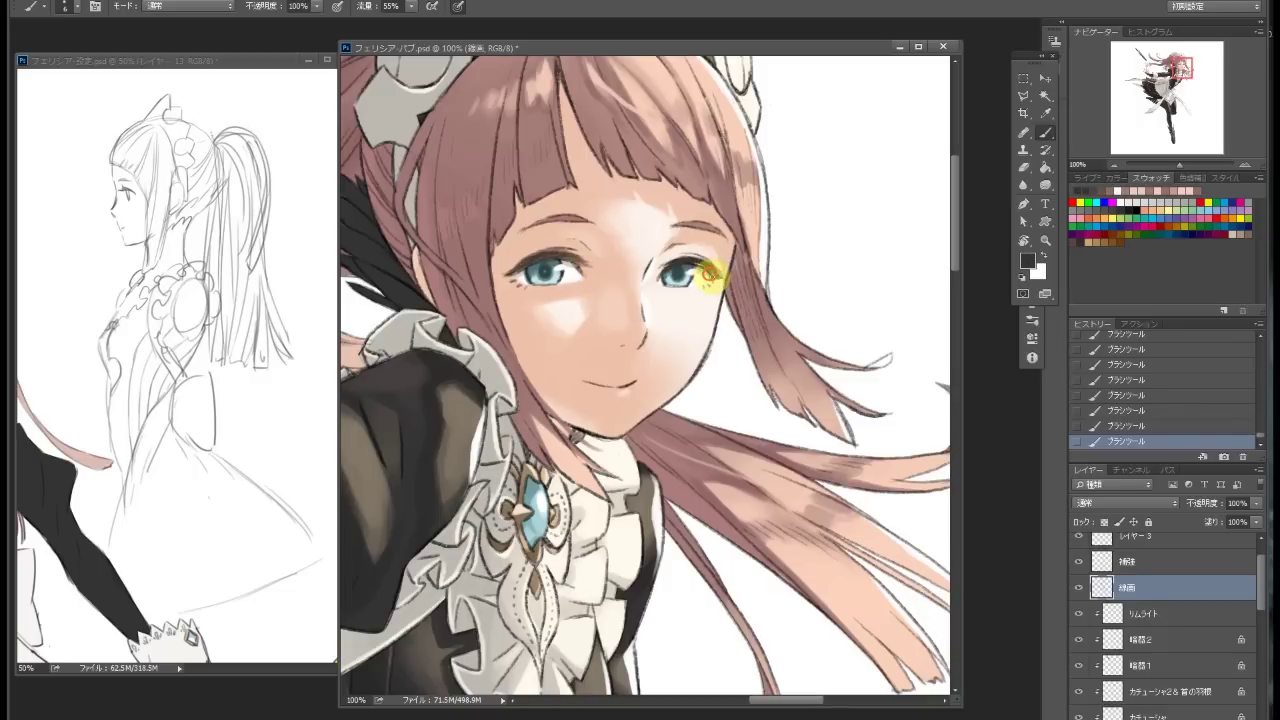
pyautogui.keyDown('alt'); pyautogui.click(538, 257); pyautogui.keyUp('alt')
# Erase excess line work around both eyes on the 線画 layer
pyautogui.press('z')
pyautogui.moveTo(690, 262); pyautogui.dragTo(730, 210)
pyautogui.click(1030, 167)
pyautogui.moveTo(602, 238); pyautogui.dragTo(626, 236)
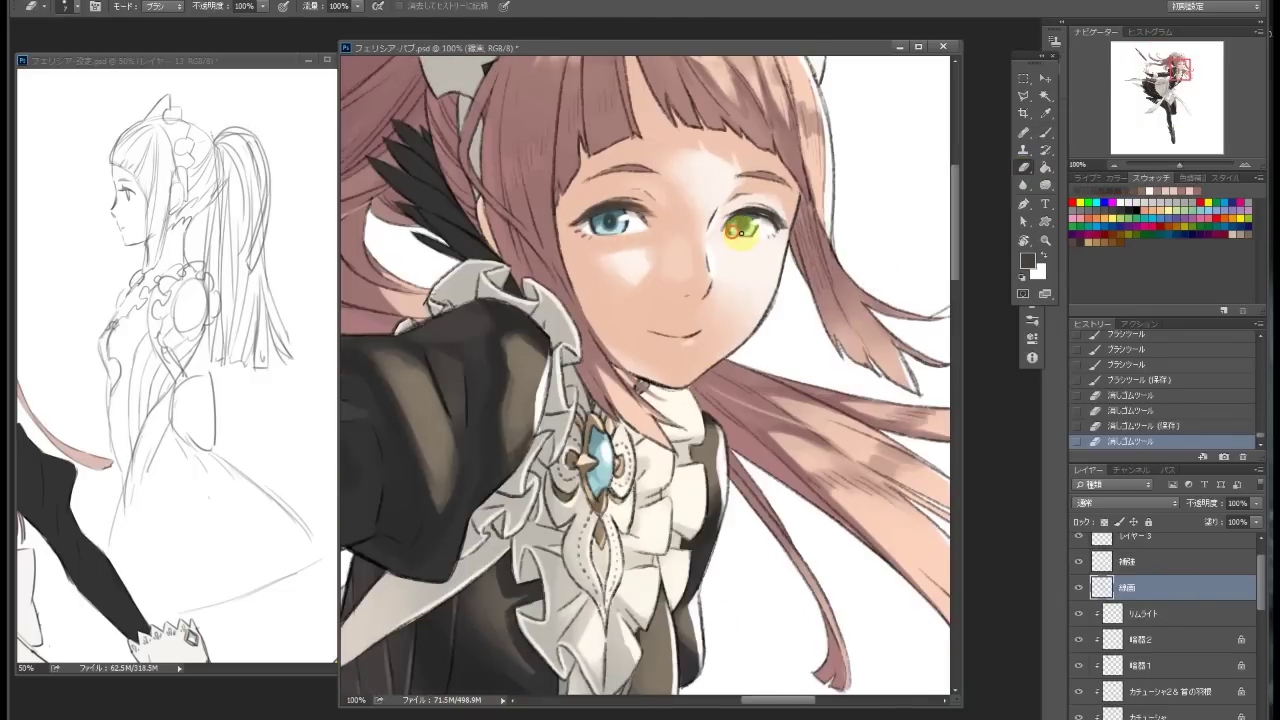
pyautogui.moveTo(736, 231); pyautogui.dragTo(757, 241)
# Select the nose line with the Polygonal Lasso, adjust it with Free Transform, and deselect
pyautogui.click(1023, 95)
pyautogui.moveTo(672, 284); pyautogui.dragTo(713, 200)
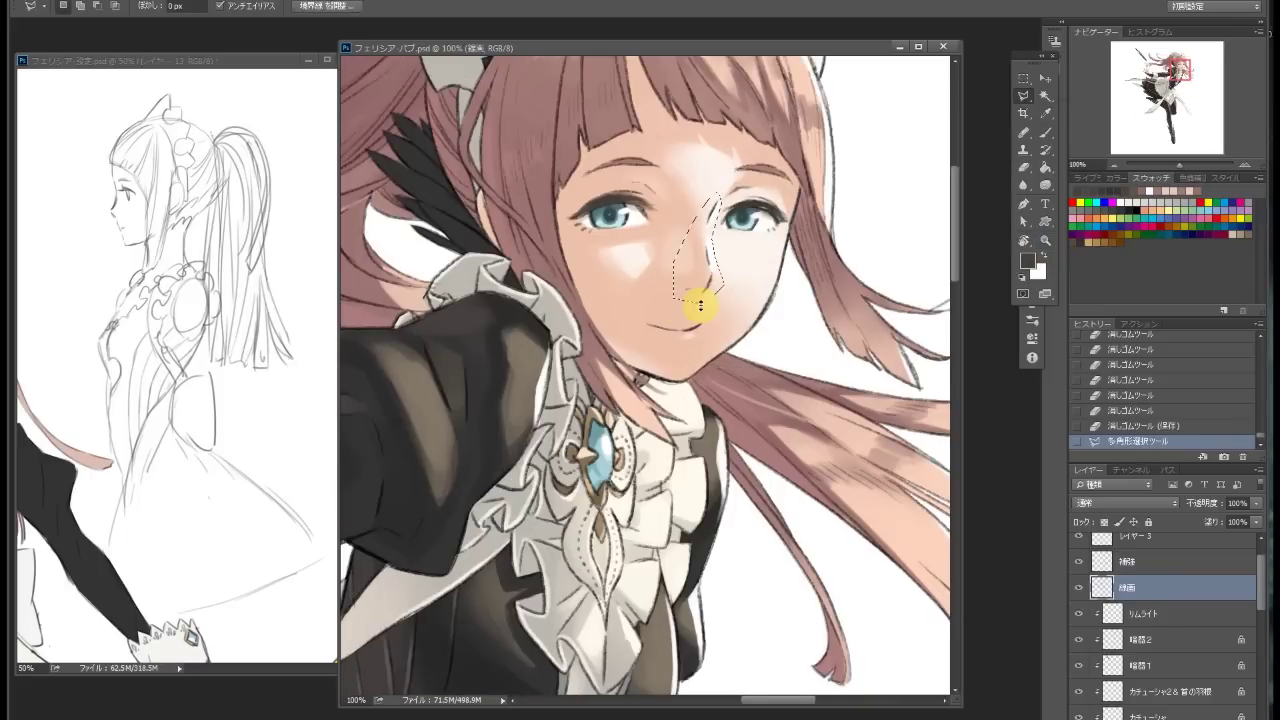
pyautogui.hotkey('ctrl', 't')
pyautogui.moveTo(723, 286); pyautogui.dragTo(719, 284)
pyautogui.press('Return')
pyautogui.hotkey('ctrl', 'd')
pyautogui.press('e')
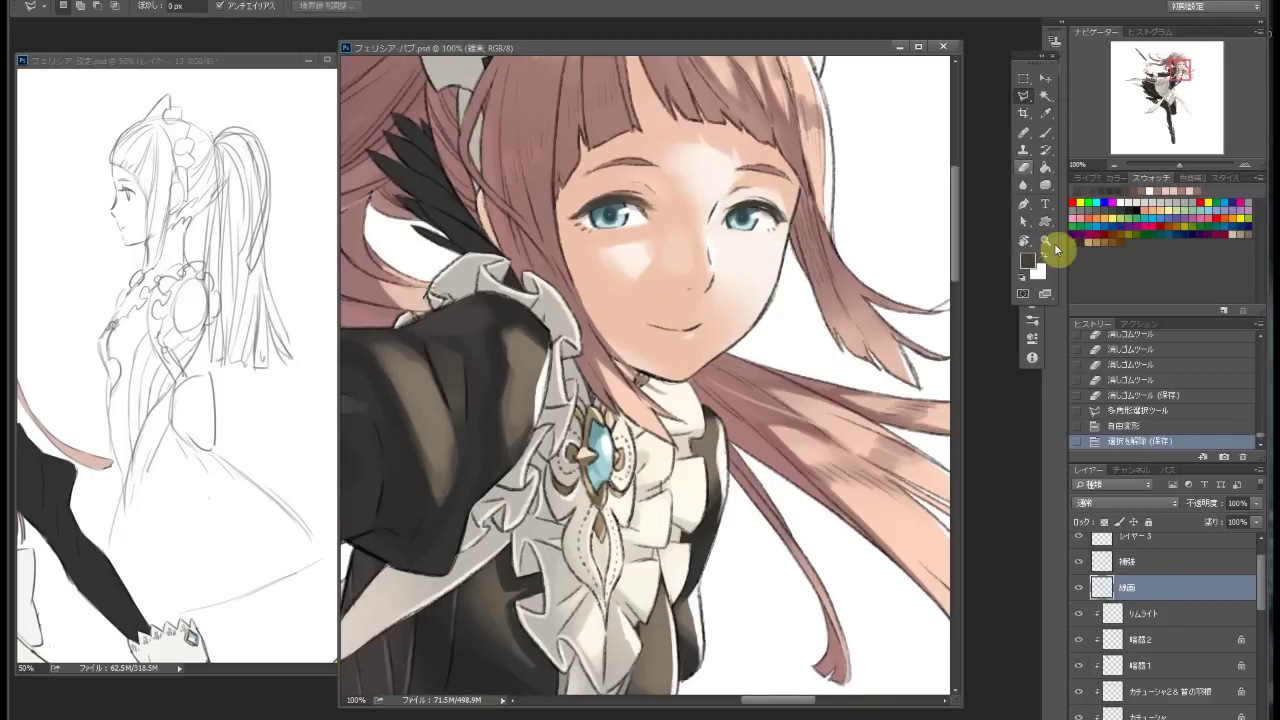
# Erase excess white light along the nose bridge on the リムライト layer
pyautogui.click(1025, 168)
pyautogui.click(1180, 615)
pyautogui.click(705, 242)
pyautogui.click(712, 277)
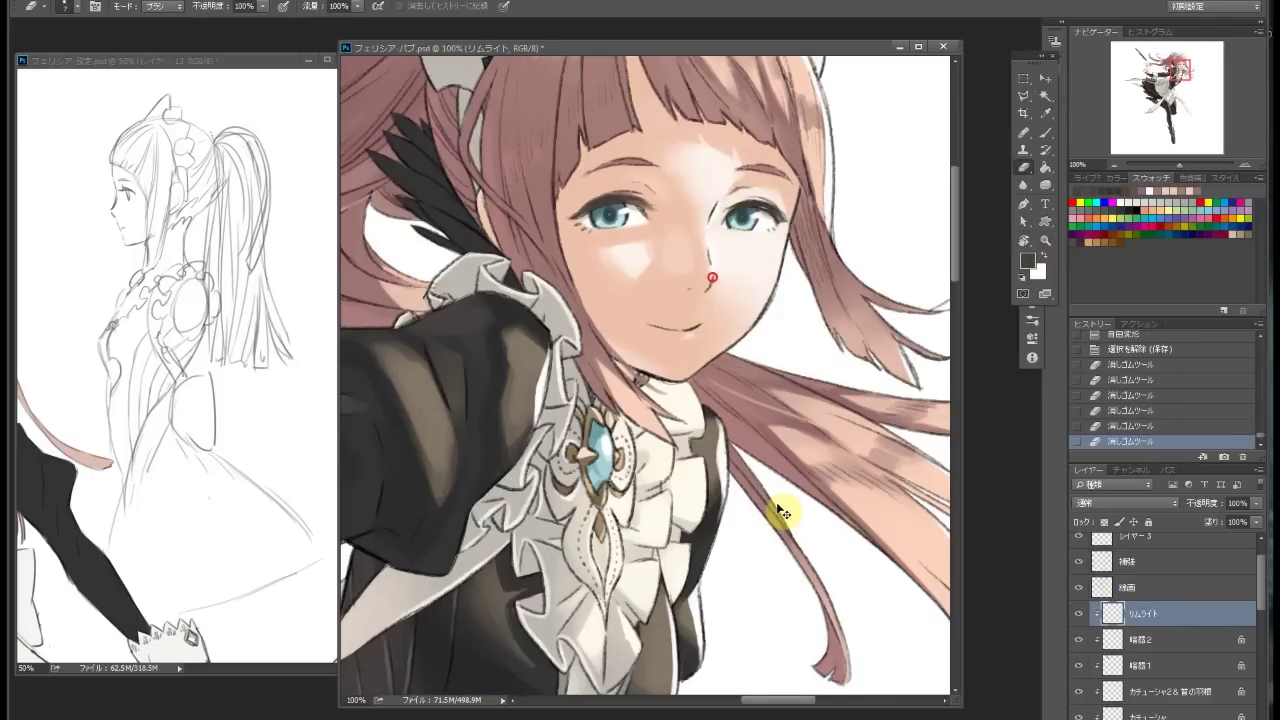
# Switch to a lower layer and brush light along the edge of the nose bridge
pyautogui.moveTo(1081, 565); pyautogui.dragTo(1080, 591)
pyautogui.scroll(-2, 1160, 620)
pyautogui.click(1180, 658)
pyautogui.press('b')
pyautogui.moveTo(706, 249); pyautogui.dragTo(708, 262)
pyautogui.scroll(1, 1160, 640)
pyautogui.click(1082, 662)
# Cut the lassoed nose-bridge area, paste it in place, move it above リムライト and merge it down
pyautogui.press('l')
pyautogui.click(719, 192)
pyautogui.click(696, 234)
pyautogui.click(710, 277)
pyautogui.click(728, 266)
pyautogui.click(719, 192)
pyautogui.hotkey('ctrl', 'c')
pyautogui.press('Delete')
pyautogui.hotkey('ctrl', 'shift', 'v')
pyautogui.hotkey('ctrl', ']')
pyautogui.hotkey('ctrl', ']')
pyautogui.hotkey('ctrl', 'e')
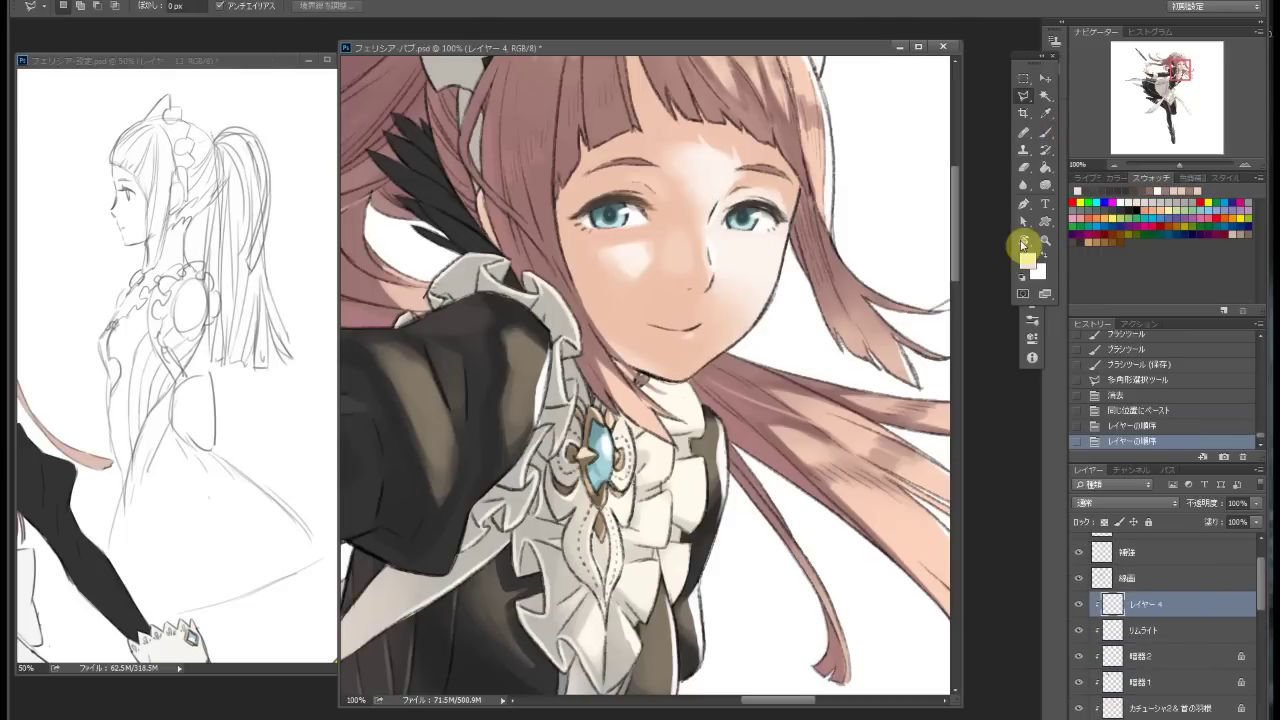
# Erase excess light along the nose bridge and flip the canvas horizontally
pyautogui.click(1025, 168)
pyautogui.click(707, 259)
pyautogui.click(700, 214)
pyautogui.press('z')
pyautogui.keyDown('alt'); pyautogui.click(820, 251); pyautogui.keyUp('alt')
pyautogui.hotkey('alt', 'i')
pyautogui.moveTo(206, 122)
pyautogui.click(381, 187)
pyautogui.click(693, 275)
# Select the 下塗り layer, sample skin tones, and paint over the white cheek highlight and the nose area
pyautogui.click(1046, 132)
pyautogui.scroll(-5, 1180, 620)
pyautogui.click(1190, 683)
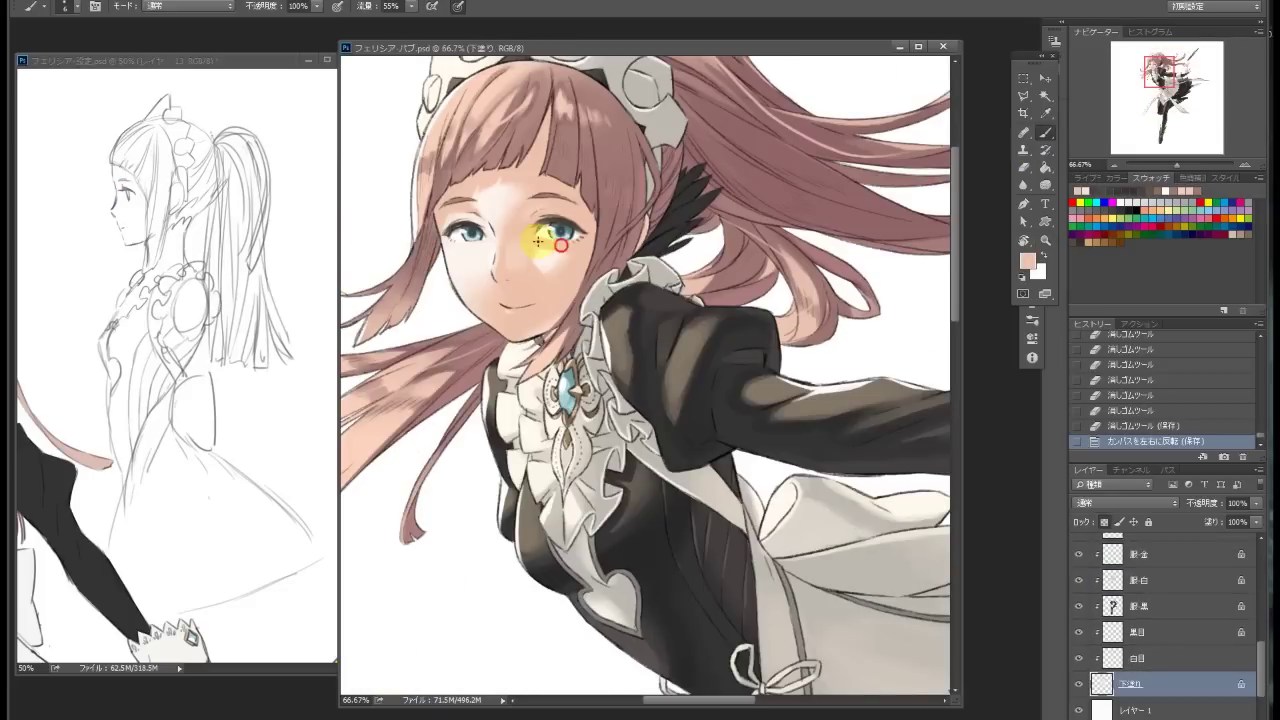
pyautogui.moveTo(548, 258); pyautogui.dragTo(608, 280)
pyautogui.click(608, 280)
pyautogui.click(610, 278)
pyautogui.click(806, 258)
pyautogui.press('i')
pyautogui.press('Return')
pyautogui.press('b')
pyautogui.click(593, 271)
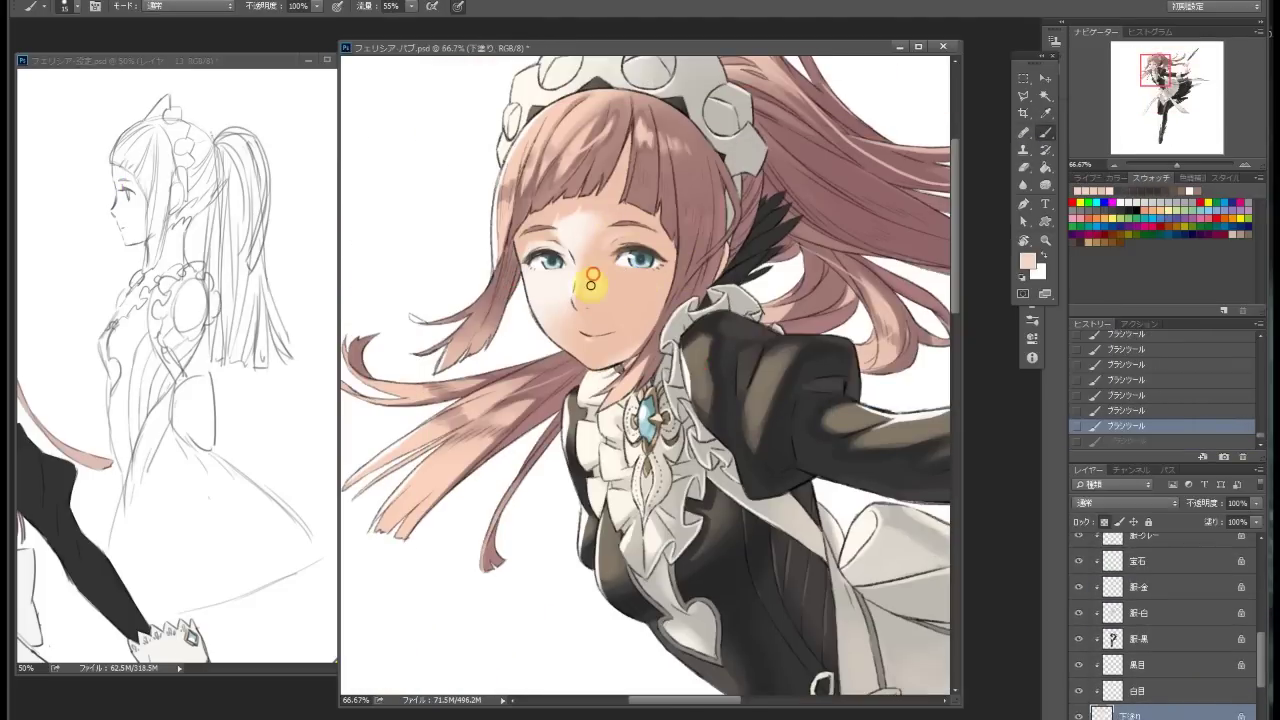
# Erase the face outline at the temple on the 線画 layer and redraw it with black
pyautogui.hotkey('ctrl', '0')
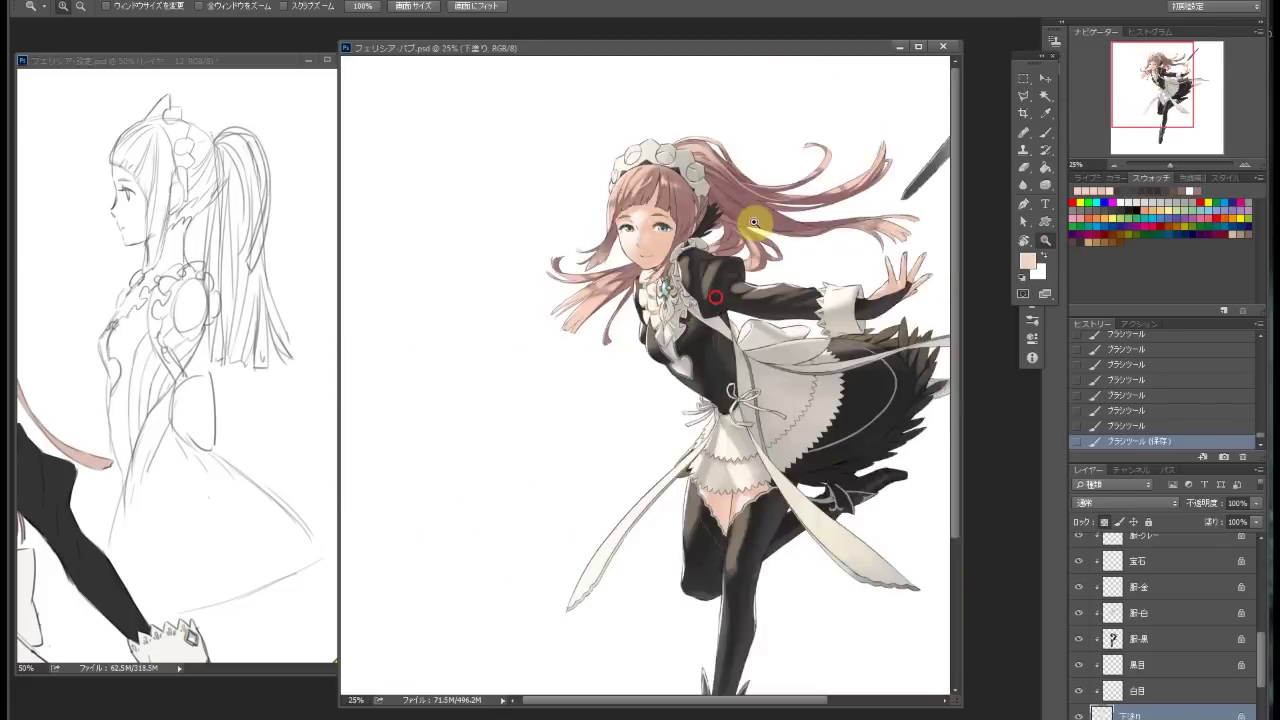
pyautogui.hotkey('ctrl', '1')
pyautogui.scroll(5, 1211, 591)
pyautogui.click(1180, 619)
pyautogui.press('e')
pyautogui.moveTo(500, 229)
pyautogui.mouseDown()
pyautogui.moveTo(507, 255)
pyautogui.moveTo(500, 222)
pyautogui.mouseUp()
pyautogui.press('i')
pyautogui.press('Return')
pyautogui.press('b')
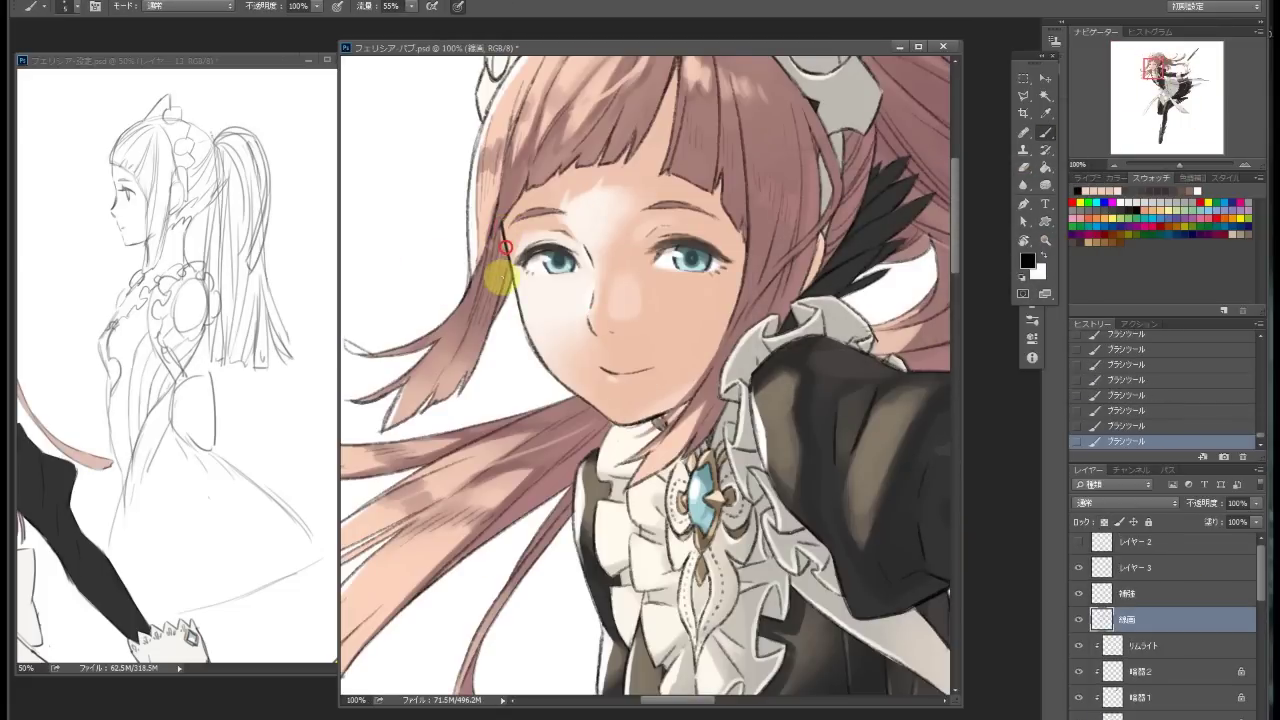
pyautogui.scroll(-1, 1229, 634)
pyautogui.moveTo(500, 214); pyautogui.dragTo(505, 240)
# Touch up the hair beside the temple on the 髪の毛 layer, and erase excess light on the リムライト layer
pyautogui.click(1257, 609)
pyautogui.click(1204, 601)
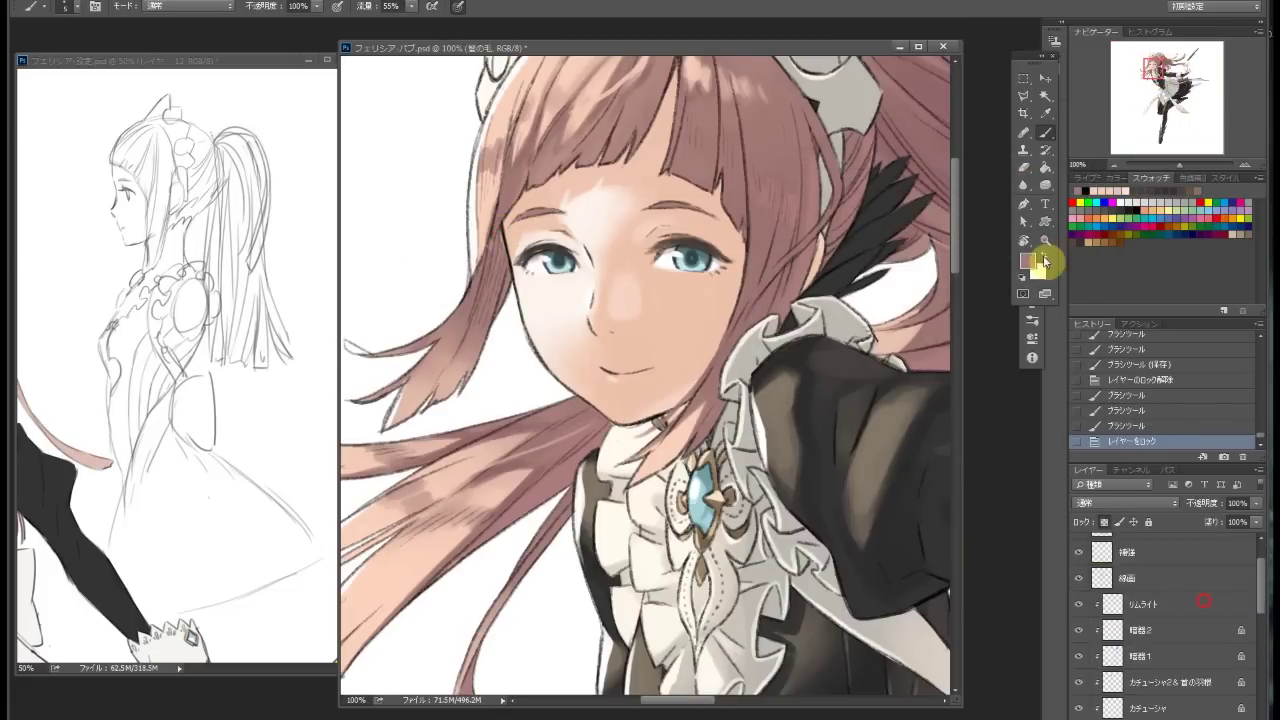
pyautogui.hotkey('ctrl', '0')
pyautogui.hotkey('ctrl', '1')
pyautogui.click(1162, 590)
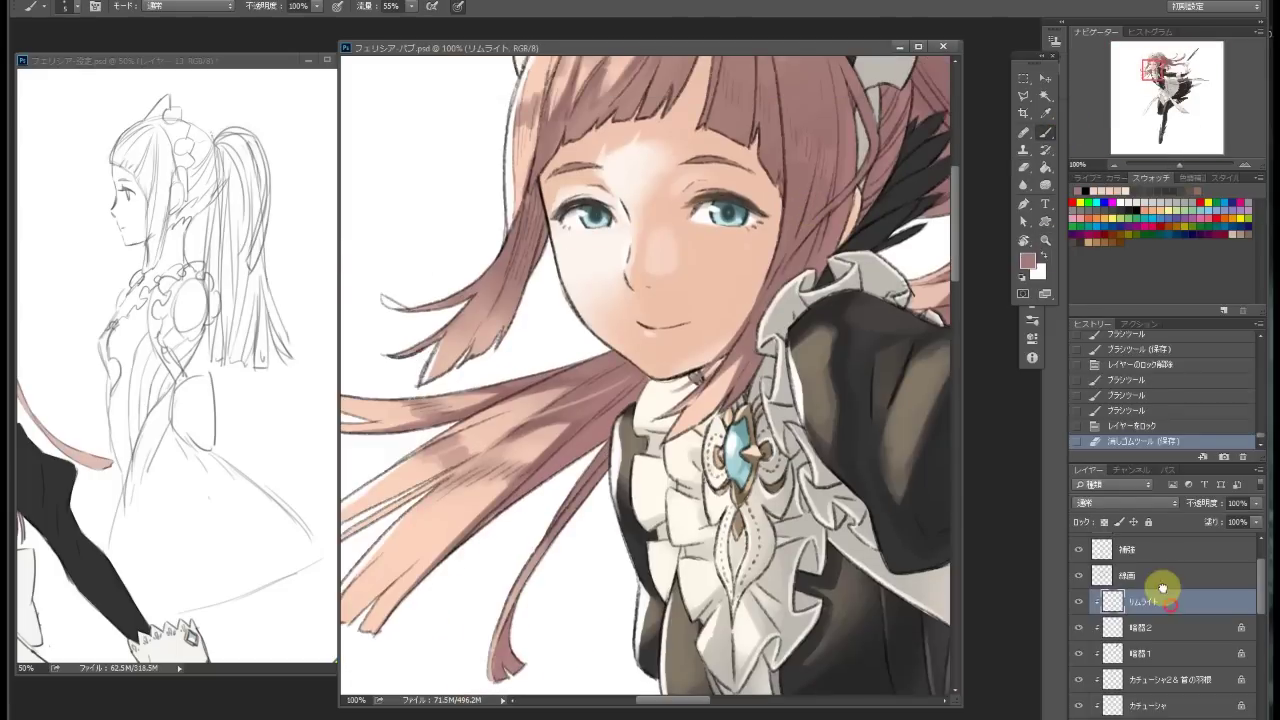
# Touch up the skin around the eyes on 下塗り, and brush white light along the cheek on リムライト
pyautogui.moveTo(637, 206); pyautogui.dragTo(622, 201)
pyautogui.moveTo(845, 244); pyautogui.dragTo(812, 302)
pyautogui.keyDown('ctrl'); pyautogui.click(728, 214); pyautogui.keyUp('ctrl')
pyautogui.keyDown('alt'); pyautogui.click(728, 214); pyautogui.keyUp('alt')
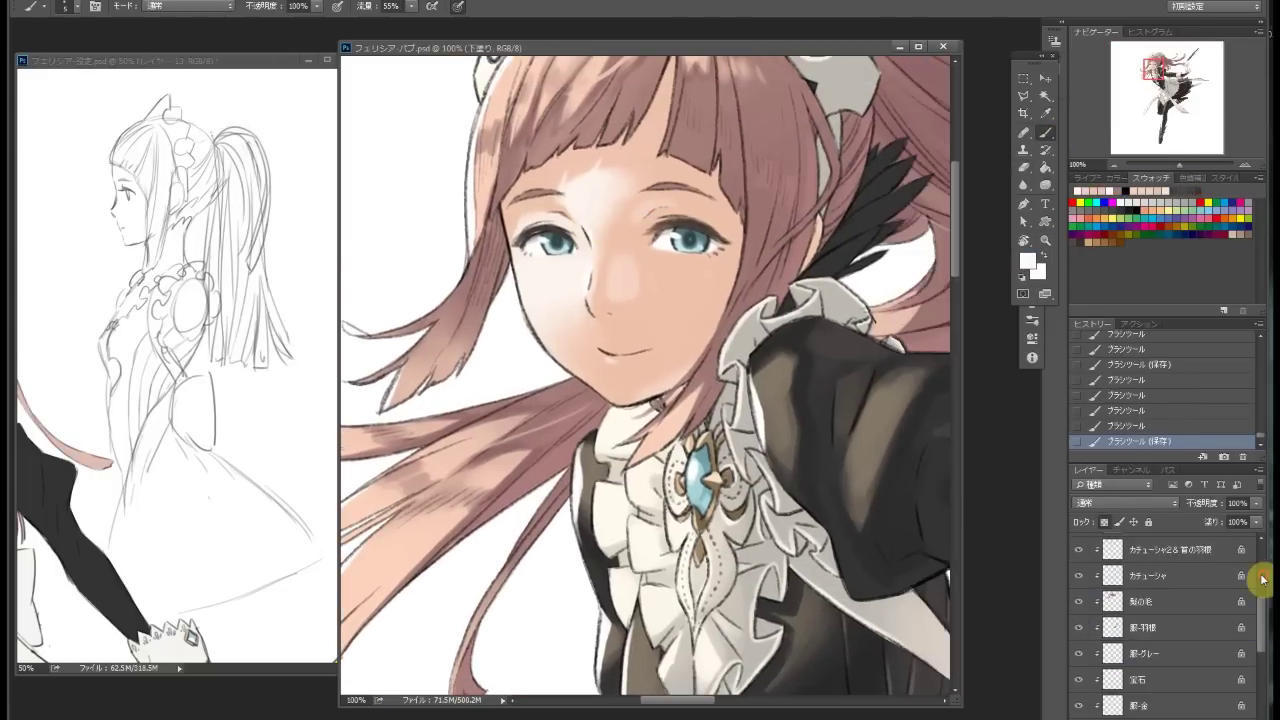
pyautogui.keyDown('ctrl'); pyautogui.click(515, 258); pyautogui.keyUp('ctrl')
pyautogui.keyDown('alt'); pyautogui.click(515, 258); pyautogui.keyUp('alt')
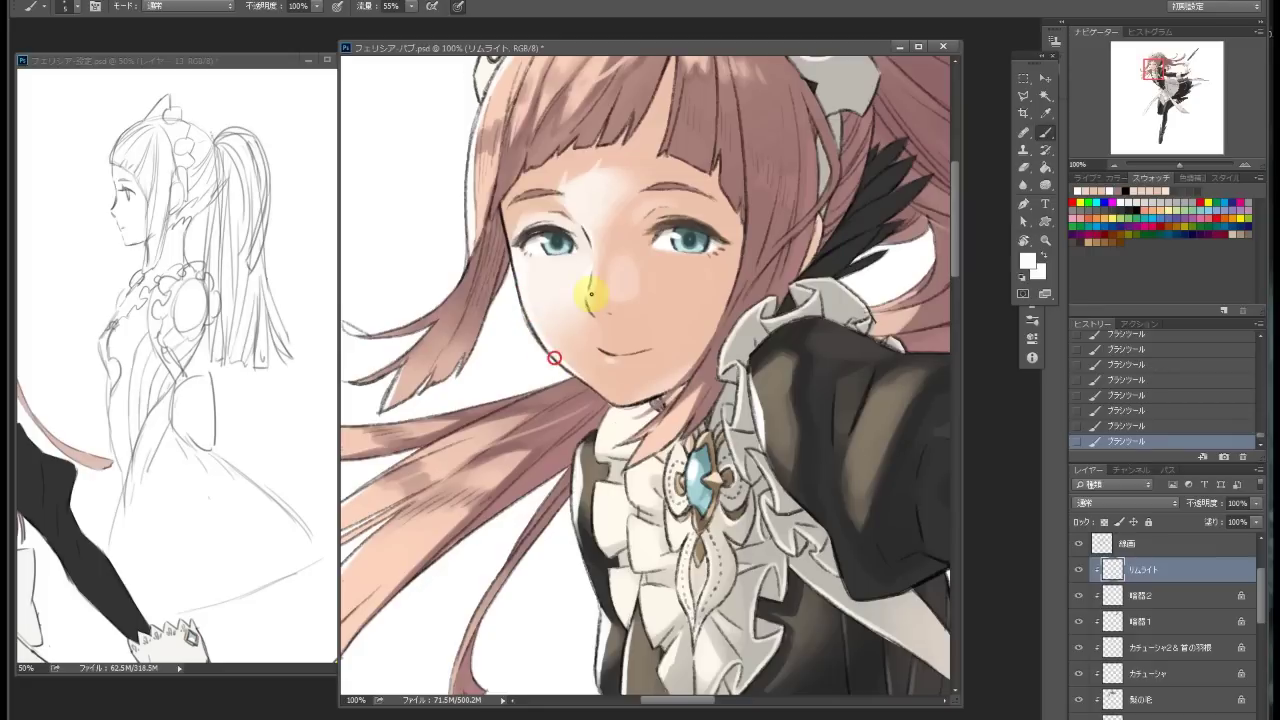
# Select the mouth line on the 線画 layer with the Polygonal Lasso, move it slightly, and deselect
pyautogui.press('h')
pyautogui.moveTo(600, 398)
pyautogui.mouseDown()
pyautogui.moveTo(729, 309)
pyautogui.moveTo(714, 345)
pyautogui.mouseUp()
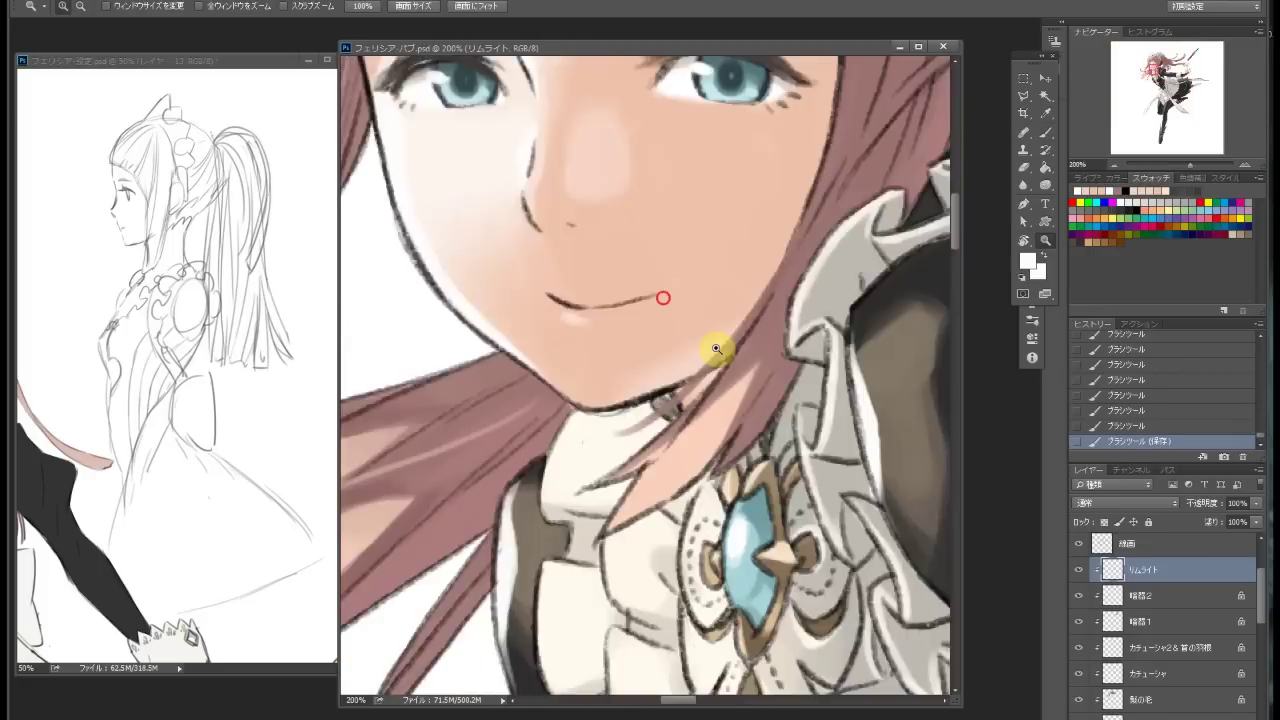
pyautogui.keyDown('ctrl'); pyautogui.click(666, 295); pyautogui.keyUp('ctrl')
pyautogui.press('l')
pyautogui.click(594, 282)
pyautogui.click(589, 308)
pyautogui.keyDown('ctrl'); pyautogui.click(656, 302); pyautogui.keyUp('ctrl')
pyautogui.hotkey('ctrl', 'd')
# Sample skin tones on the 下塗り layer, brush shading and a highlight around the lips, and save the file
pyautogui.press('b')
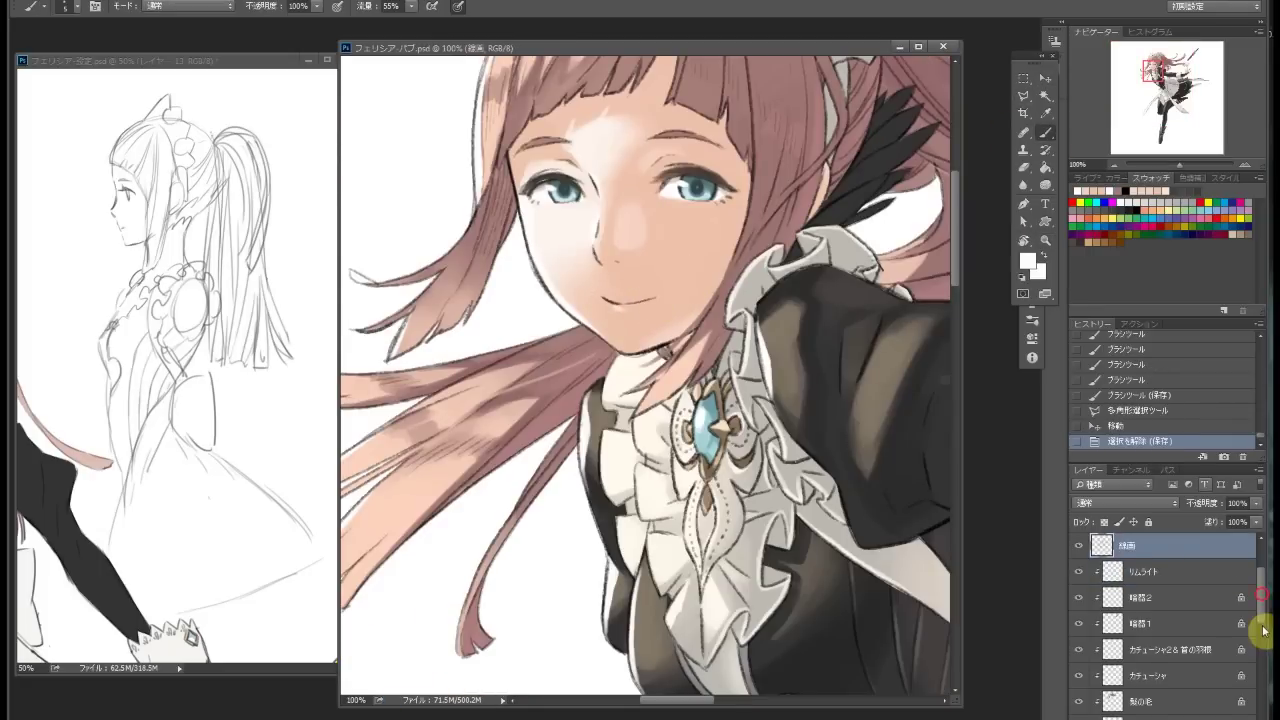
pyautogui.keyDown('ctrl'); pyautogui.click(640, 214); pyautogui.keyUp('ctrl')
pyautogui.keyDown('alt'); pyautogui.click(640, 214); pyautogui.keyUp('alt')
pyautogui.moveTo(606, 300); pyautogui.dragTo(630, 310)
pyautogui.moveTo(612, 304); pyautogui.dragTo(650, 304)
pyautogui.moveTo(627, 310); pyautogui.dragTo(663, 309)
pyautogui.keyDown('alt'); pyautogui.click(594, 236); pyautogui.keyUp('alt')
pyautogui.click(628, 300)
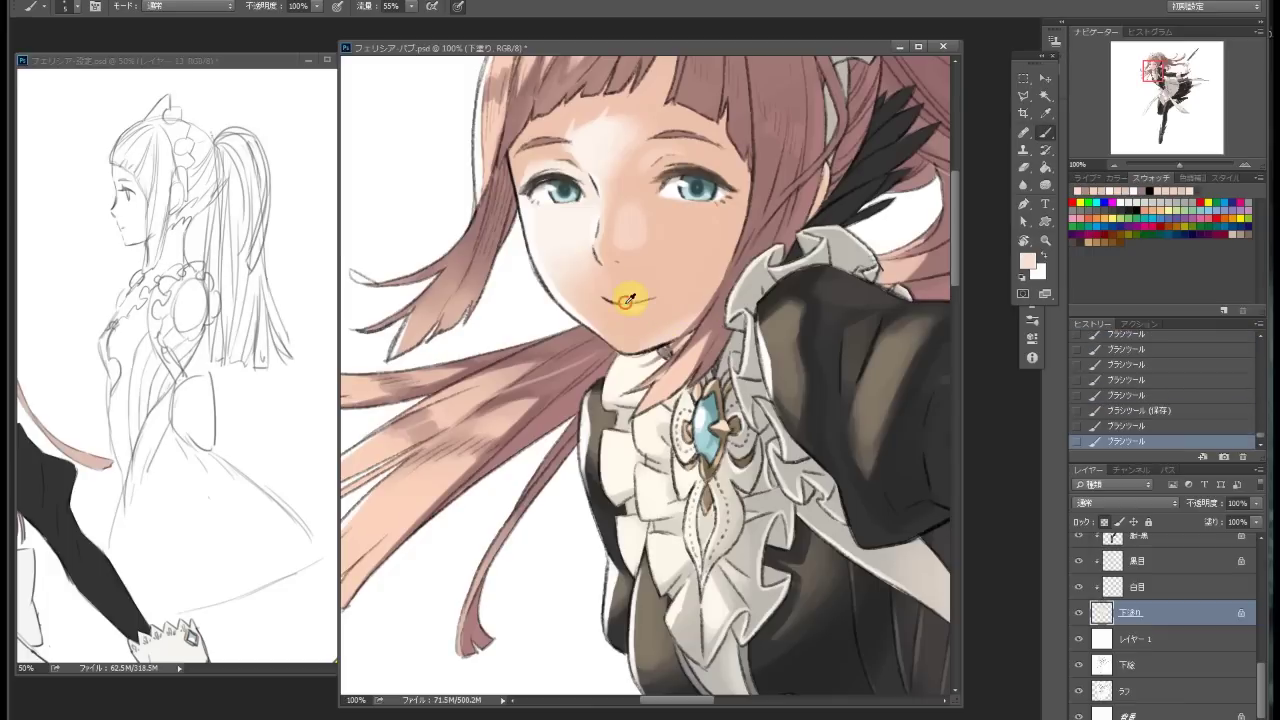
pyautogui.hotkey('ctrl', 's')
# Sample a skin tone, brush it around the eyes and nose bridge, and save the file
pyautogui.scroll(1, 693, 213)
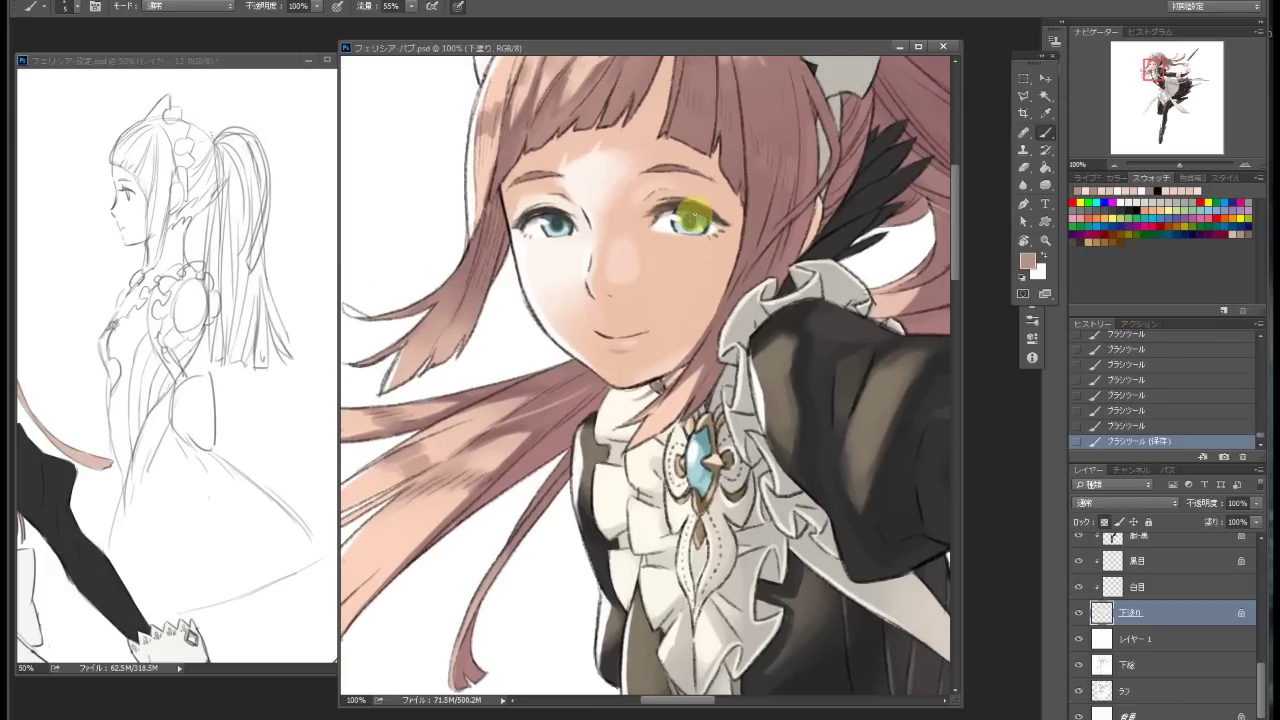
pyautogui.scroll(1, 687, 193)
pyautogui.keyDown('alt'); pyautogui.click(553, 202); pyautogui.keyUp('alt')
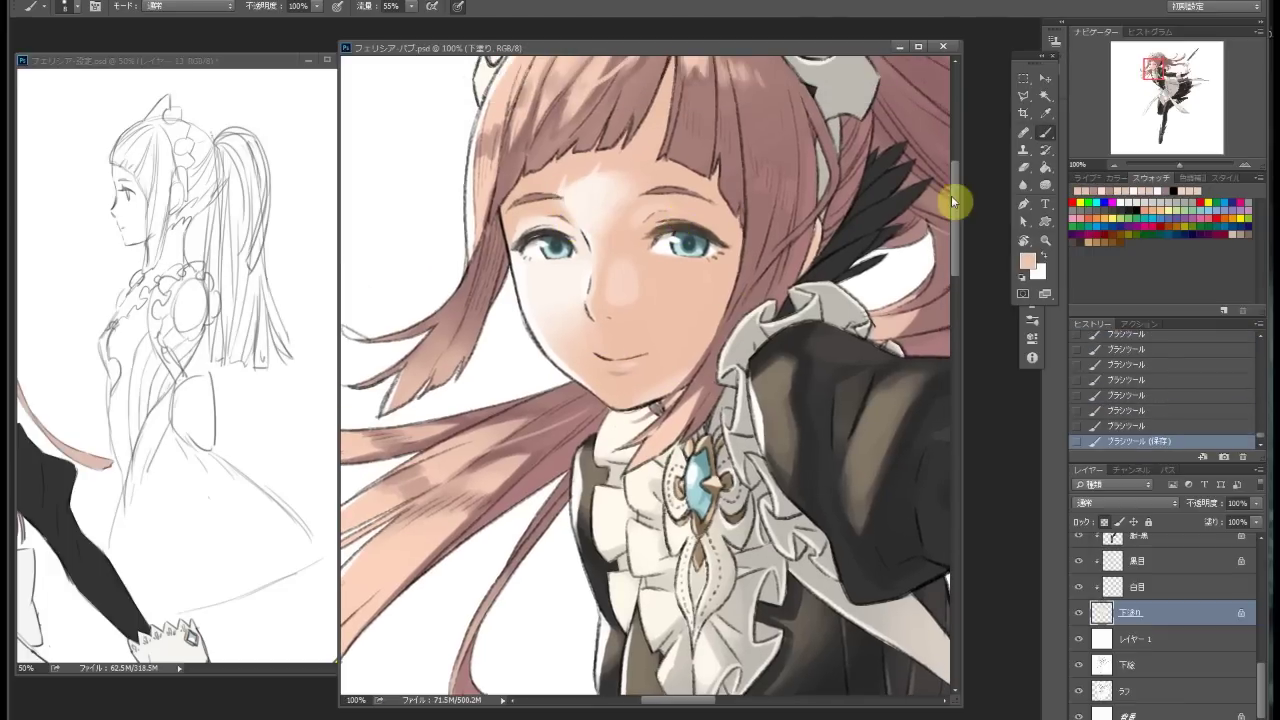
pyautogui.hotkey('ctrl', 's')
pyautogui.moveTo(508, 253); pyautogui.dragTo(596, 256)
pyautogui.hotkey('ctrl', 's')
# Select the nose line on the 線画 layer with the Polygonal Lasso, shift it slightly, and deselect
pyautogui.press('l')
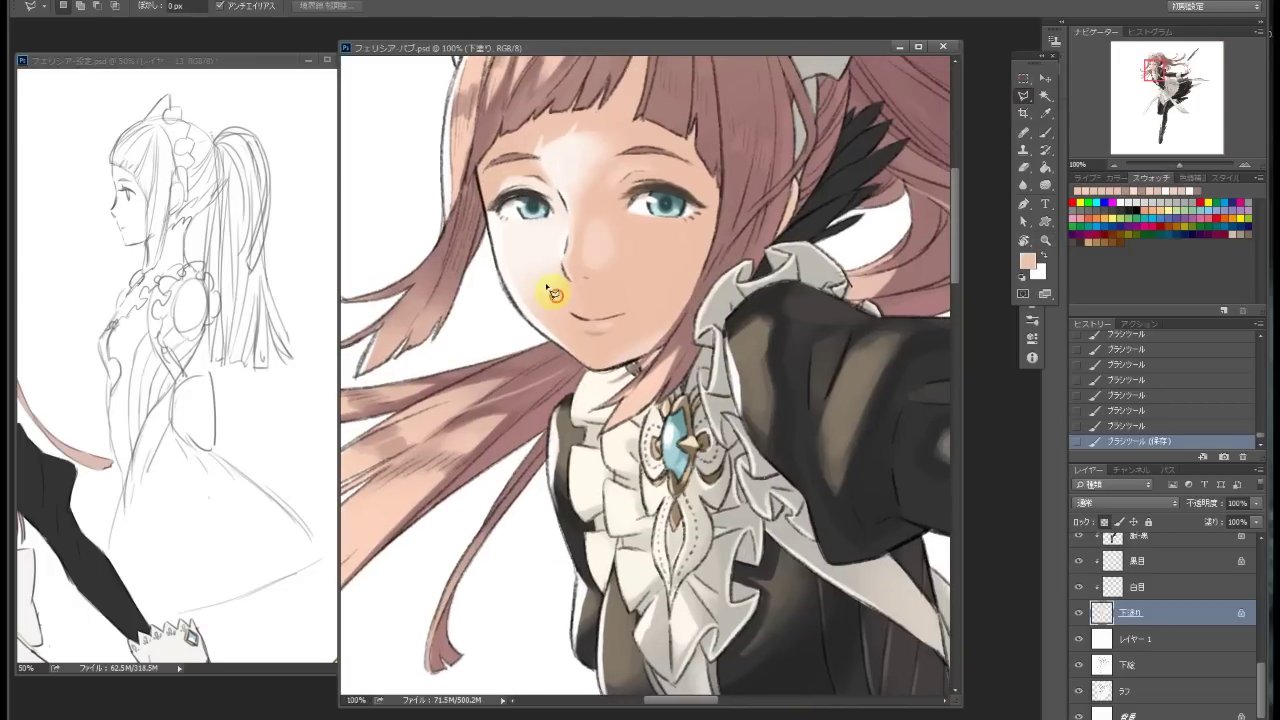
pyautogui.press('v')
pyautogui.scroll(2, 1165, 620)
pyautogui.click(1160, 546)
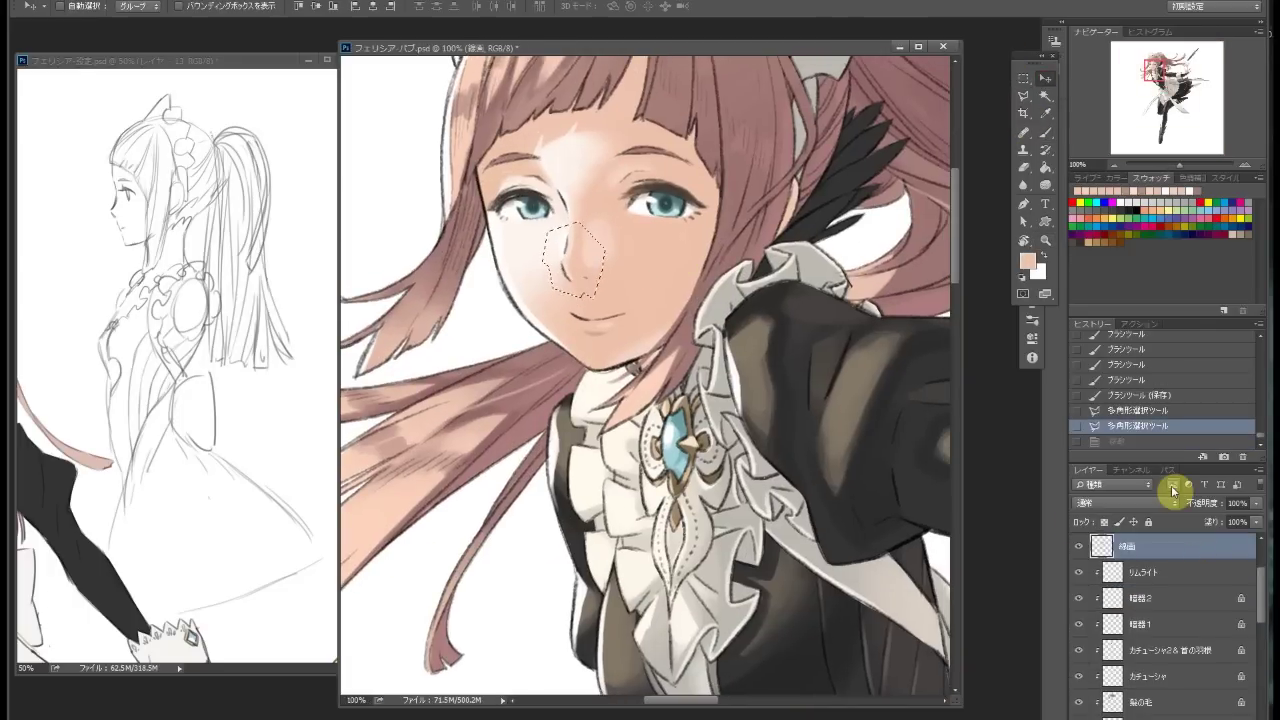
pyautogui.hotkey('ctrl', 'd')
# Lasso the mouth line on the 線画 layer, nudge it slightly, deselect, and save the file
pyautogui.press('l')
pyautogui.click(557, 308)
pyautogui.click(641, 297)
pyautogui.click(647, 311)
pyautogui.click(586, 344)
pyautogui.click(557, 308)
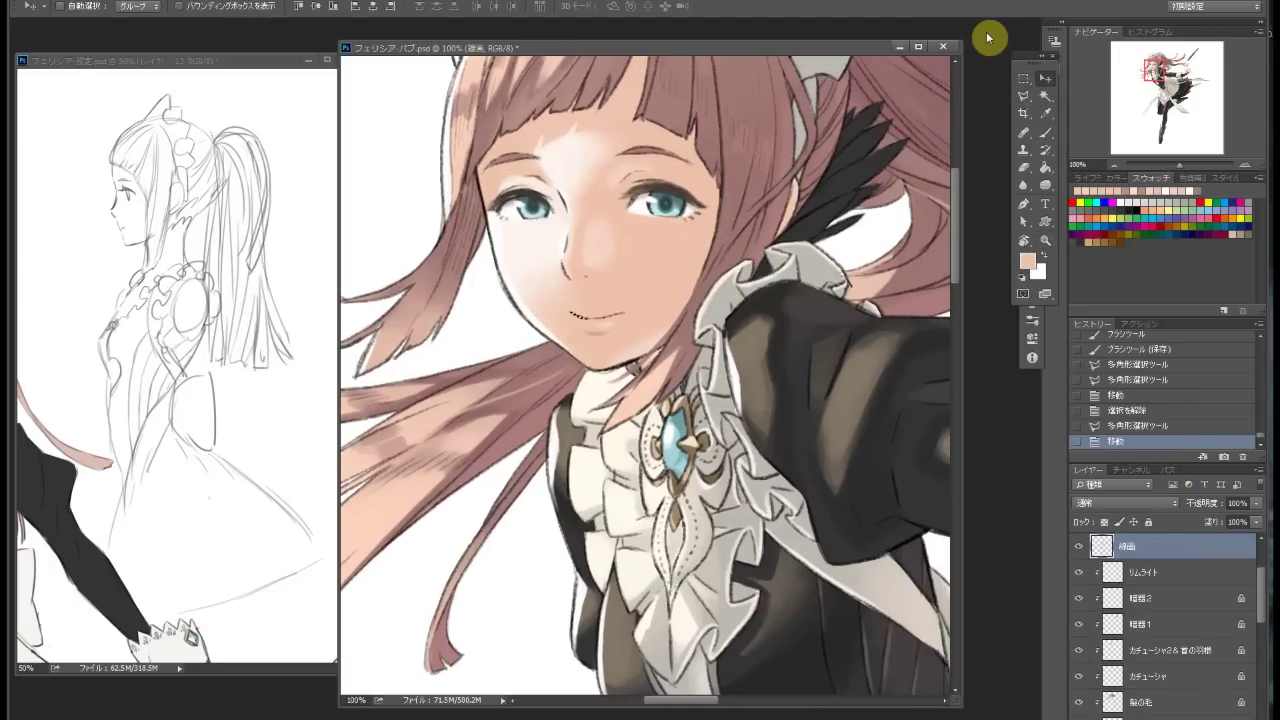
pyautogui.hotkey('ctrl', 'd')
pyautogui.hotkey('ctrl', 's')
# Lasso the line art of the eye nearest the face outline, reshape it with Free Transform and Warp, and deselect
pyautogui.press('z')
pyautogui.moveTo(738, 287)
pyautogui.mouseDown()
pyautogui.moveTo(636, 254)
pyautogui.moveTo(634, 286)
pyautogui.moveTo(649, 229)
pyautogui.moveTo(657, 255)
pyautogui.mouseUp()
pyautogui.press('l')
pyautogui.click(558, 230)
pyautogui.click(600, 208)
pyautogui.click(632, 245)
pyautogui.hotkey('ctrl', 't')
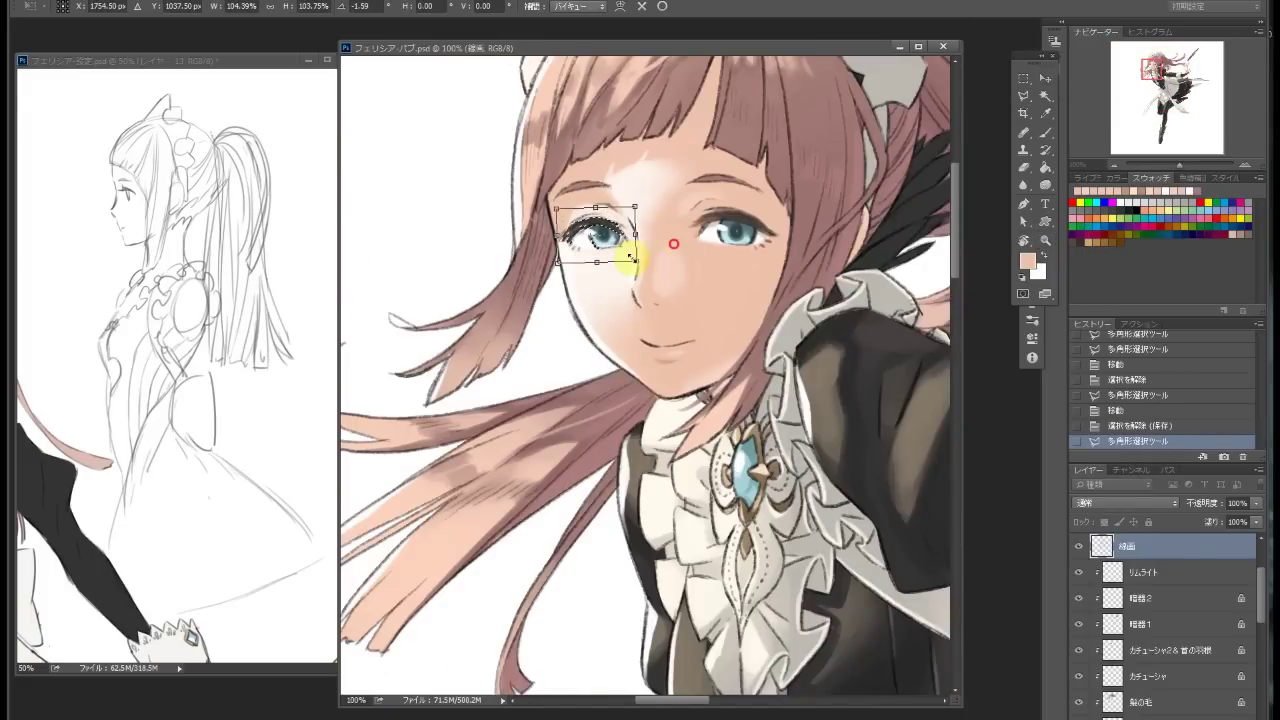
pyautogui.hotkey('ctrl', 'alt', 'w')
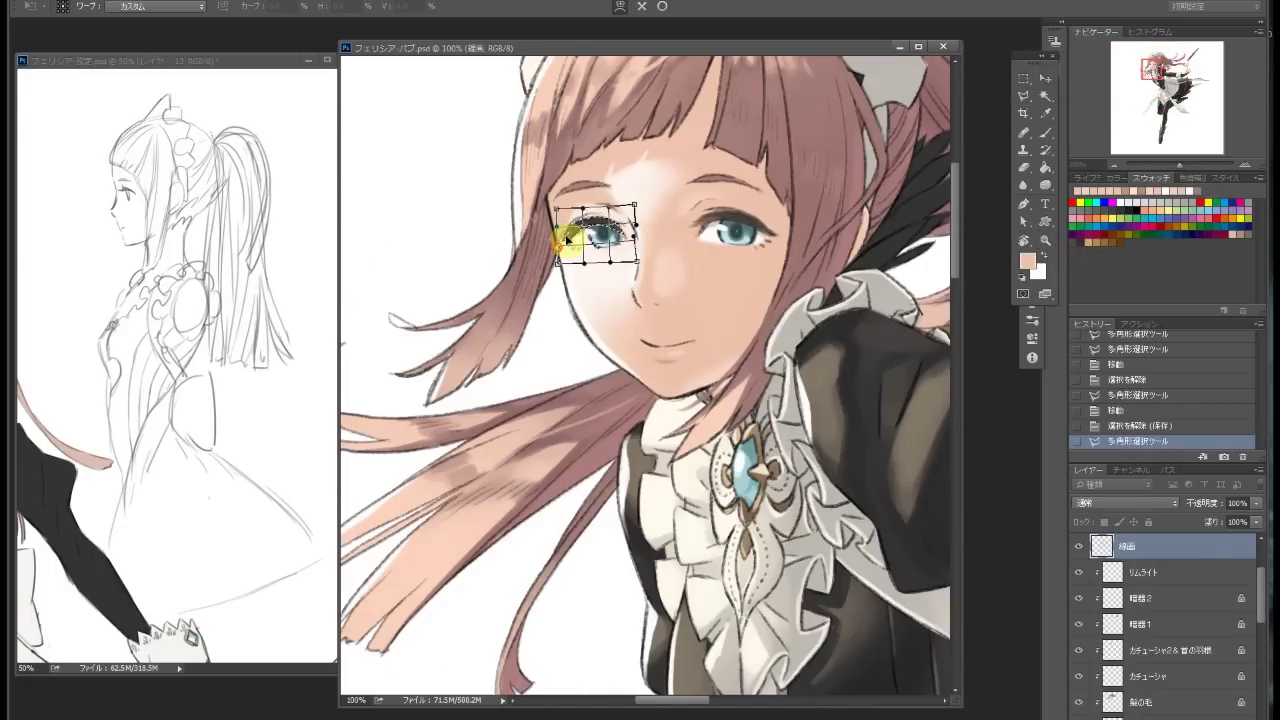
pyautogui.press('Return')
pyautogui.hotkey('ctrl', 'd')
# Sample the iris colour, repaint the iris on the 黒目 layer inside the reshaped eye, and save the file
pyautogui.press('b')
pyautogui.scroll(-5, 1170, 620)
pyautogui.click(1206, 650)
pyautogui.click(600, 232)
pyautogui.click(600, 236)
pyautogui.click(1104, 521)
pyautogui.keyDown('alt'); pyautogui.click(598, 234); pyautogui.keyUp('alt')
pyautogui.click(598, 234)
pyautogui.scroll(1, 780, 300)
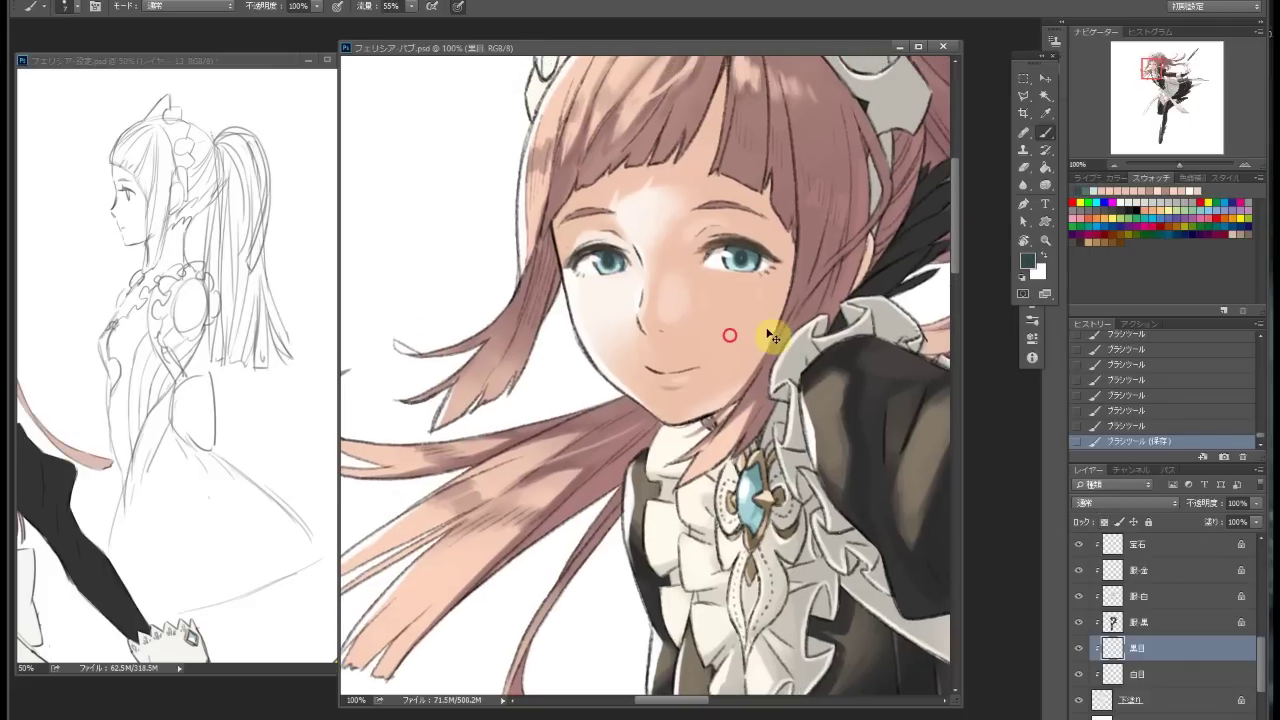
# Trim the eyelash lines on the 線画 layer with the Eraser and redraw the outer lash corner with the Brush
pyautogui.scroll(5, 1170, 620)
pyautogui.click(1130, 623)
pyautogui.press('e')
pyautogui.click(577, 270)
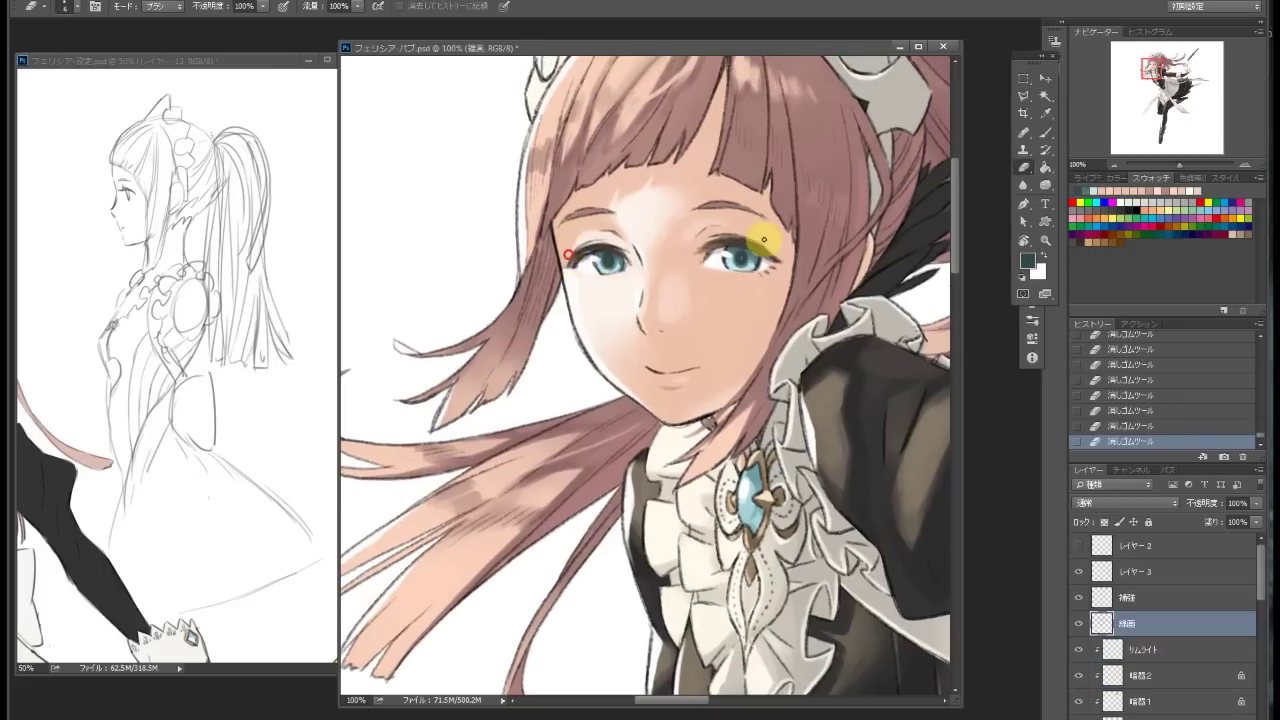
pyautogui.press('b')
pyautogui.moveTo(575, 255); pyautogui.dragTo(565, 268)
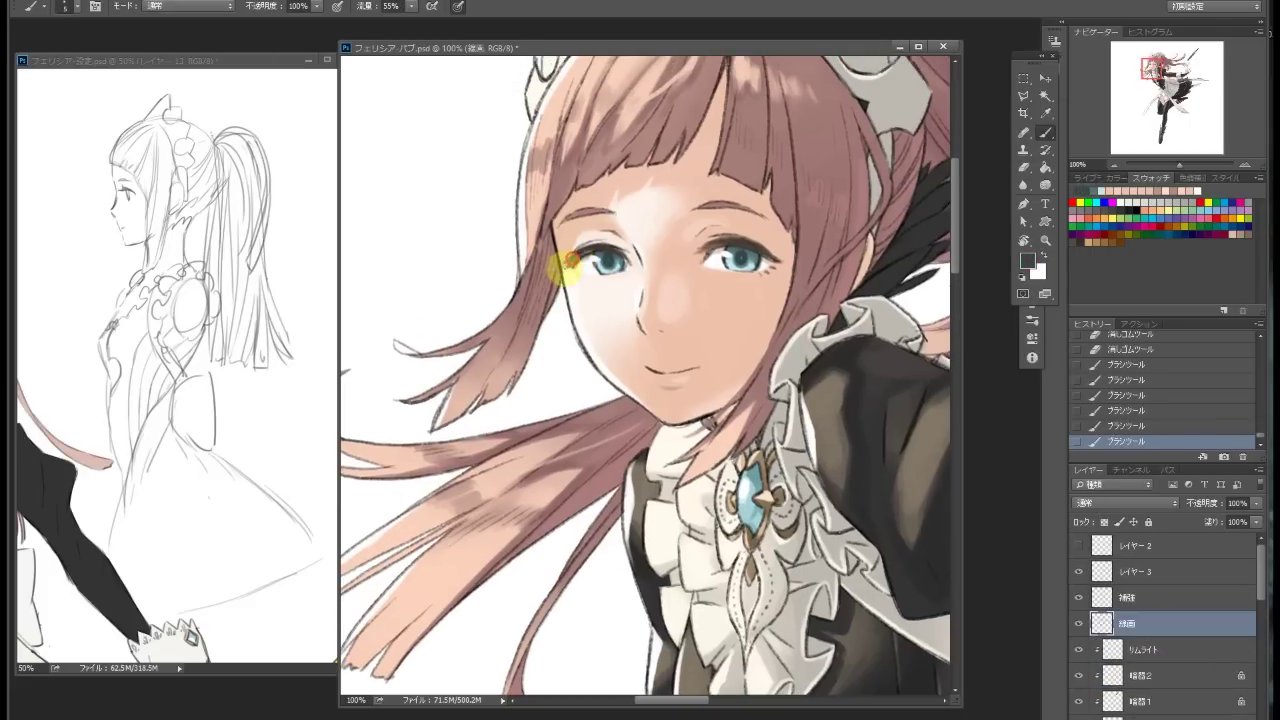
# Lasso the eyebrow above the reshaped eye, rotate and warp its line art slightly, and deselect
pyautogui.press('l')
pyautogui.click(552, 190)
pyautogui.click(605, 168)
pyautogui.click(645, 190)
pyautogui.doubleClick(600, 212)
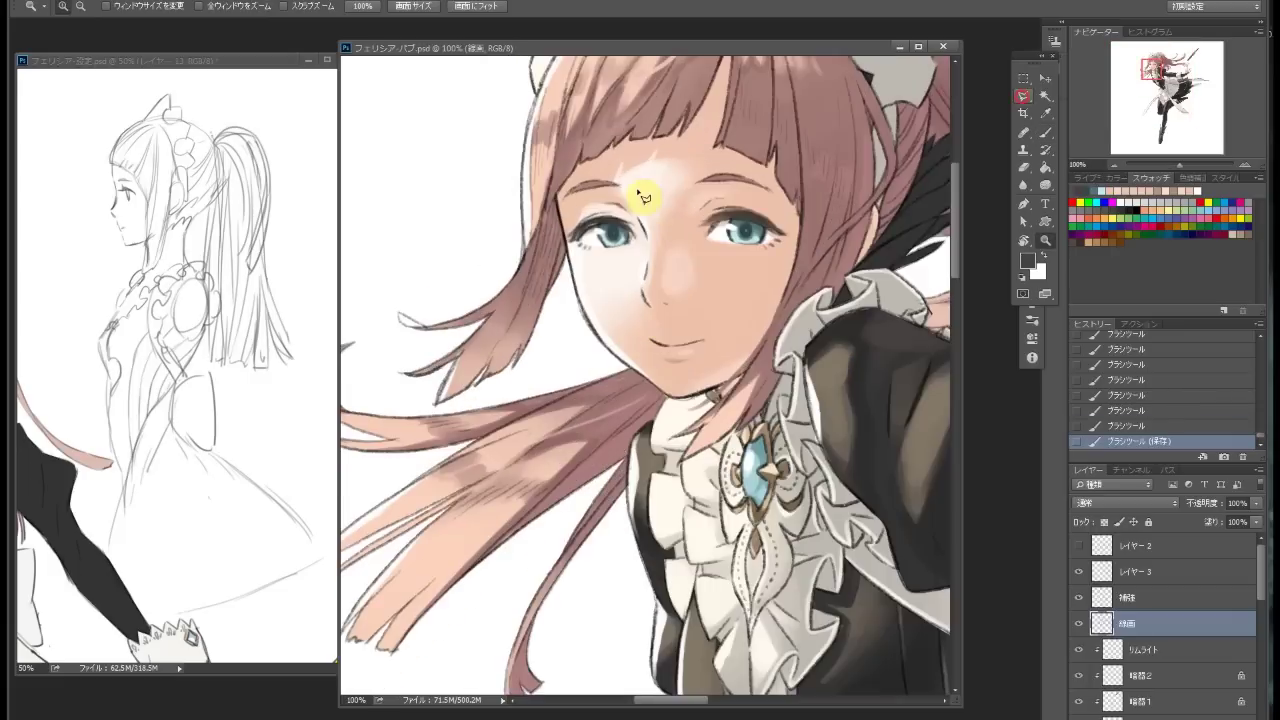
pyautogui.hotkey('ctrl', 't')
pyautogui.moveTo(565, 176); pyautogui.dragTo(562, 195)
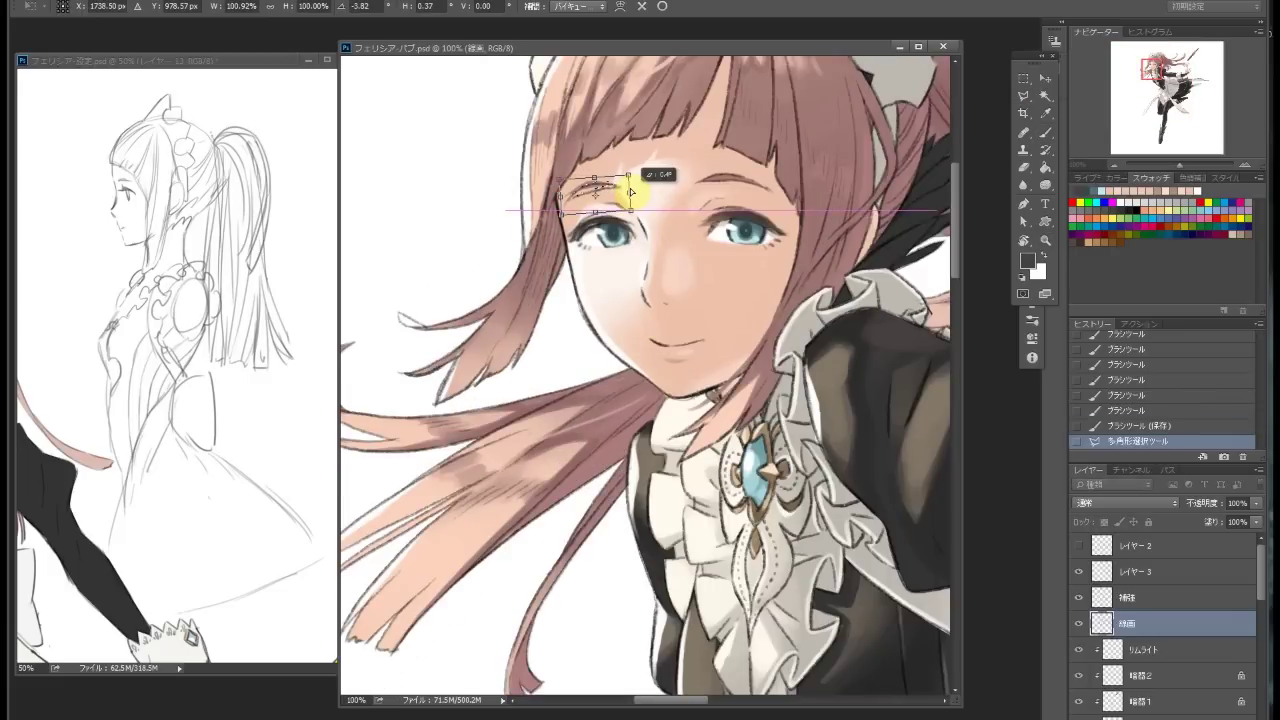
pyautogui.hotkey('ctrl', 'alt', 'w')
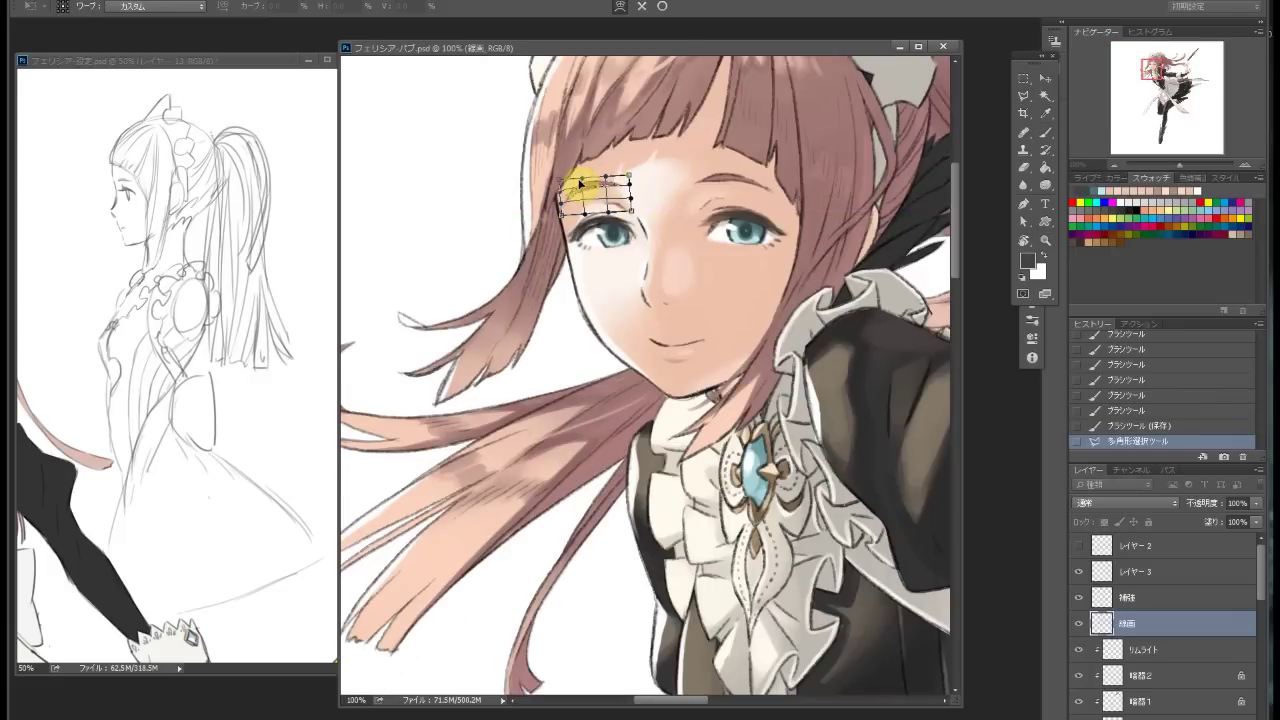
pyautogui.press('Return')
pyautogui.hotkey('ctrl', 'd')
# Retouch the eyebrow colour on the 髪の毛 layer and clean up the line art on the 線画 layer with the Eraser
pyautogui.scroll(-3, 1249, 606)
pyautogui.click(1140, 645)
pyautogui.press('e')
pyautogui.moveTo(600, 186); pyautogui.dragTo(575, 183)
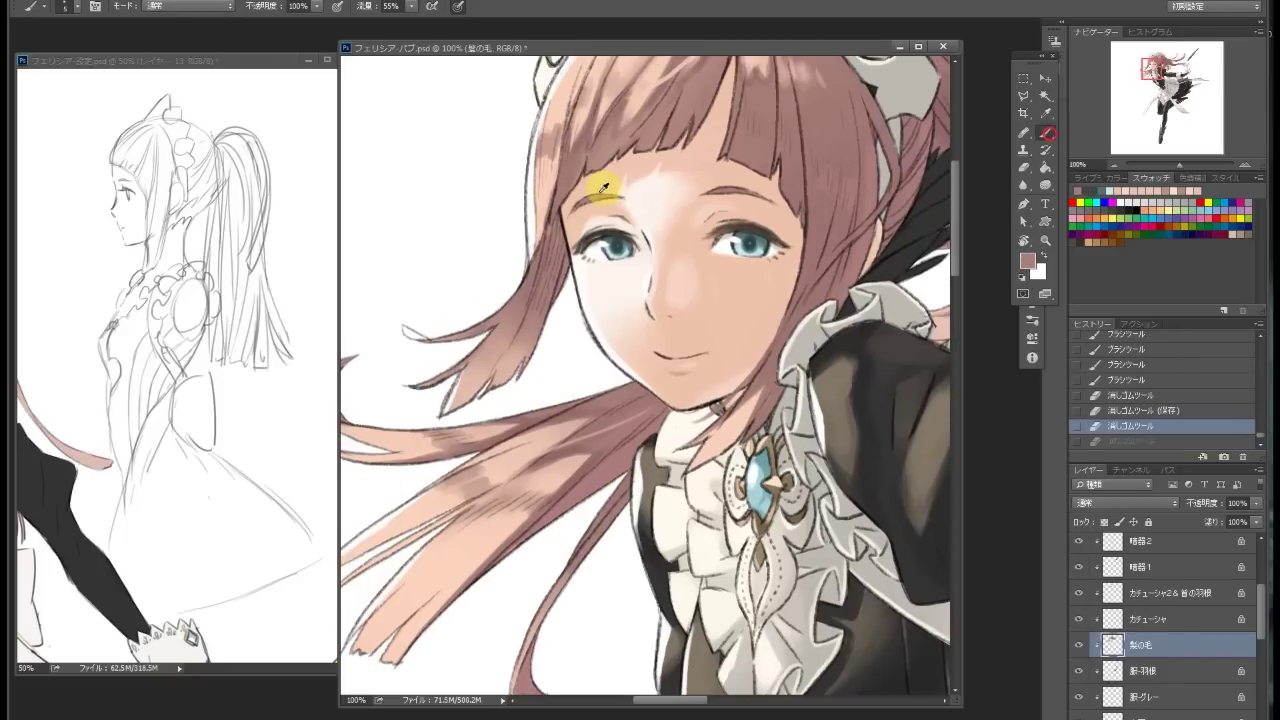
pyautogui.scroll(3, 1257, 586)
pyautogui.click(1140, 591)
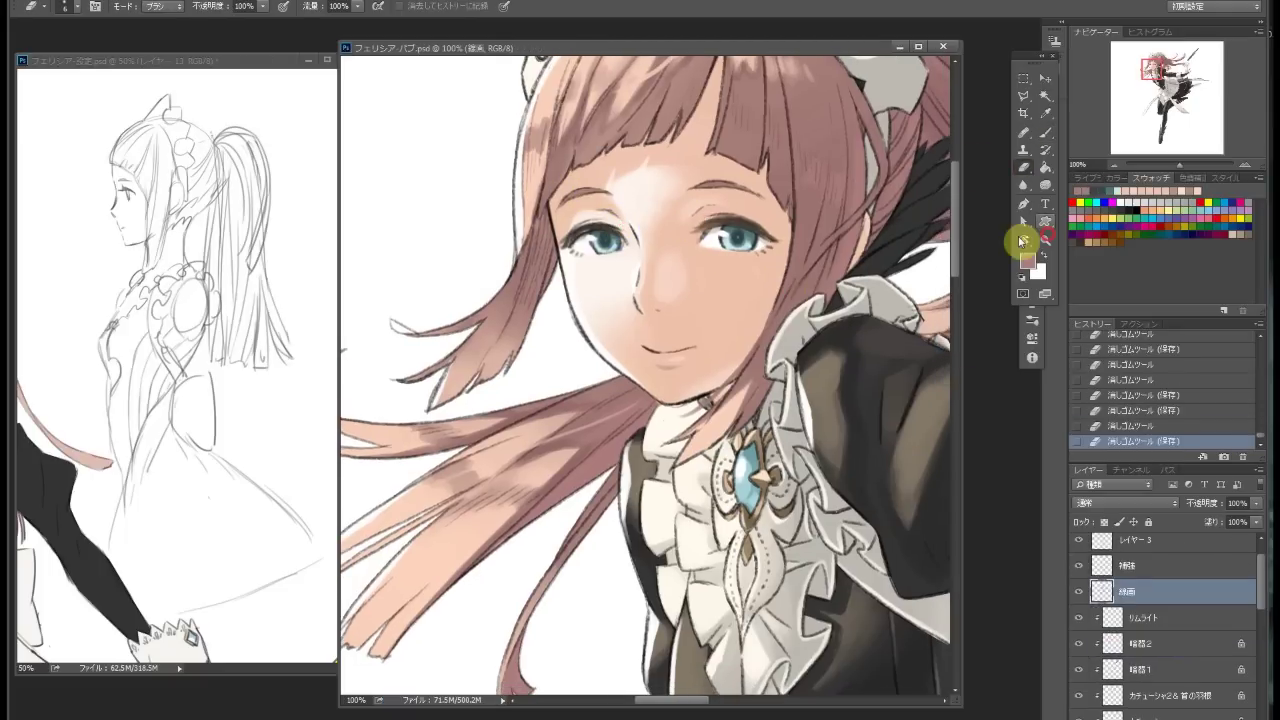
# View the whole figure, flip the canvas horizontally to check the face, and save the file
pyautogui.doubleClick(1022, 240)
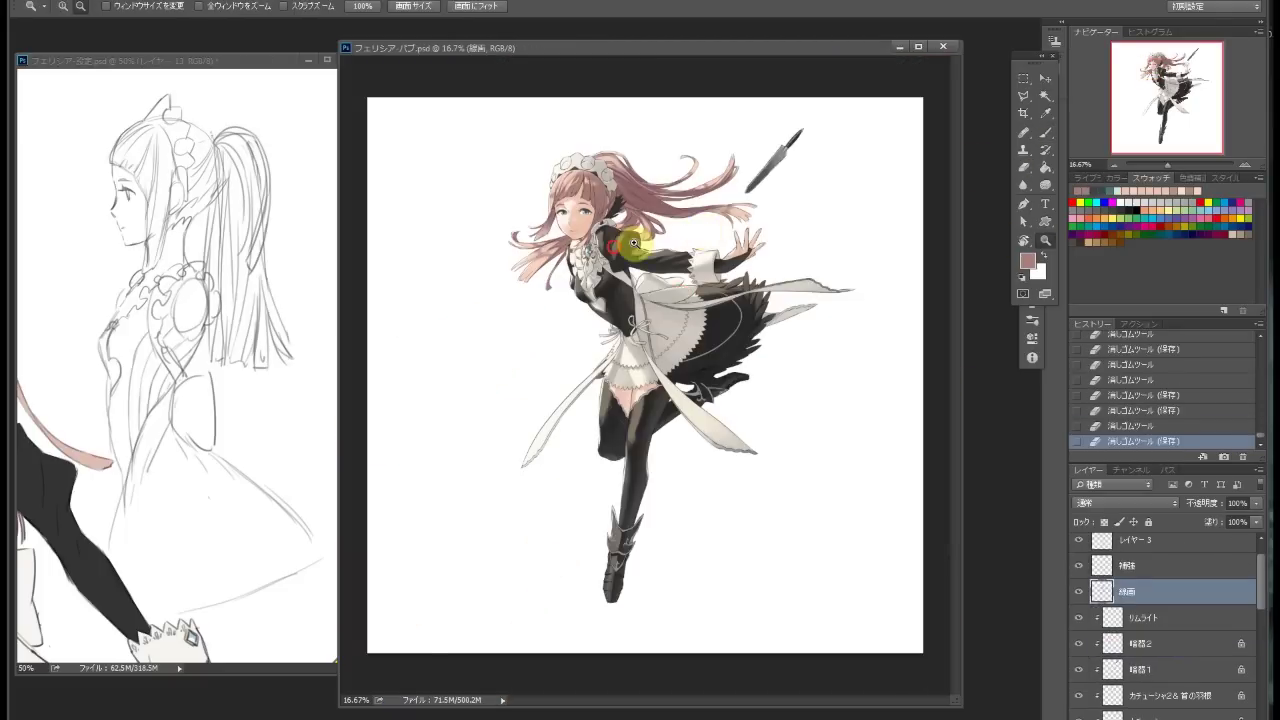
pyautogui.click(200, 106)
pyautogui.moveTo(684, 236); pyautogui.dragTo(808, 218)
pyautogui.hotkey('ctrl', 's')
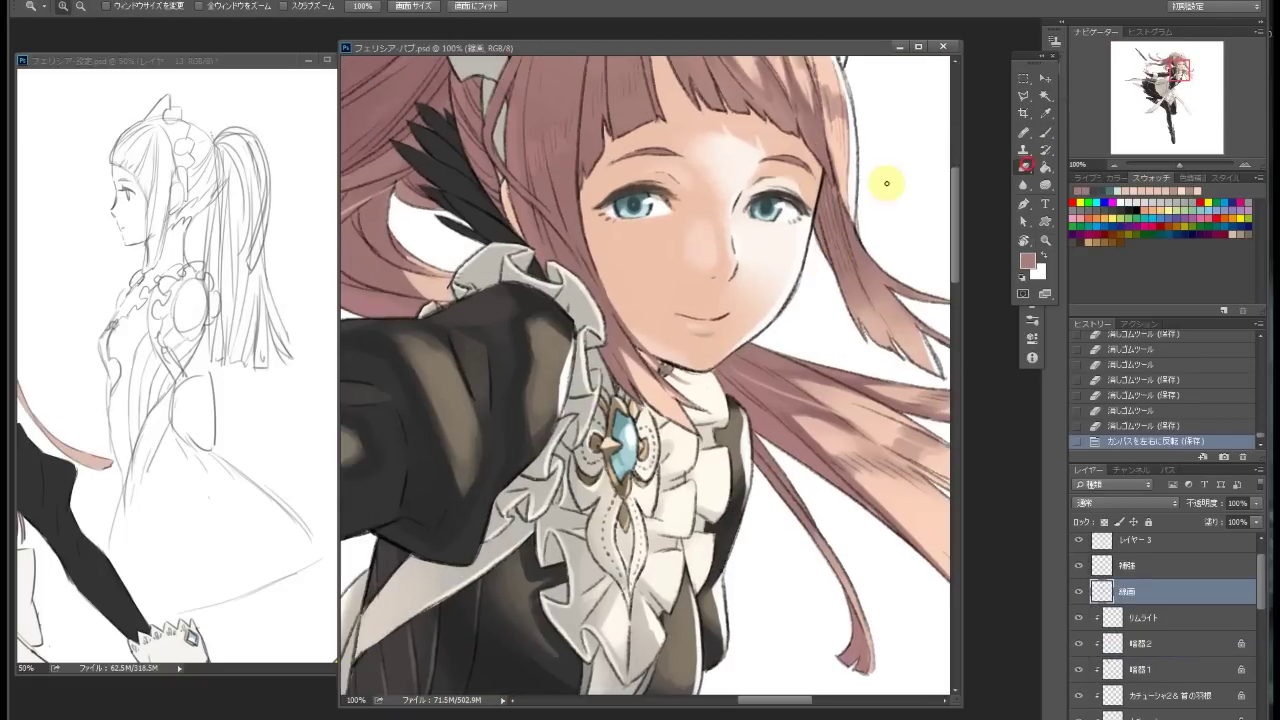
# Sample the dark line colour, redraw the outer lashes of both eyes, and thin the cheek outline with the Eraser on 線画
pyautogui.keyDown('alt'); pyautogui.click(615, 201); pyautogui.keyUp('alt')
pyautogui.moveTo(615, 205); pyautogui.dragTo(608, 214)
pyautogui.click(606, 217)
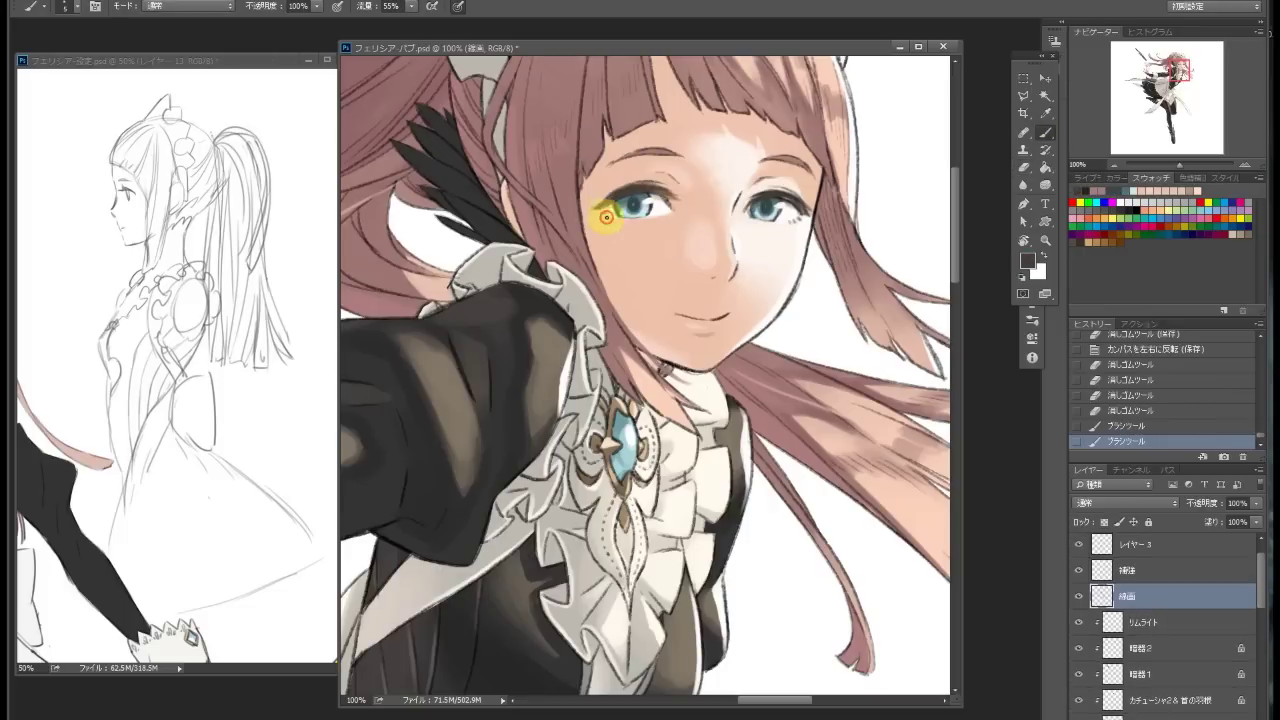
pyautogui.moveTo(797, 210); pyautogui.dragTo(820, 191)
pyautogui.moveTo(775, 257)
pyautogui.mouseDown()
pyautogui.moveTo(765, 295)
pyautogui.moveTo(672, 426)
pyautogui.mouseUp()
pyautogui.click(1024, 167)
pyautogui.moveTo(772, 360); pyautogui.dragTo(783, 345)
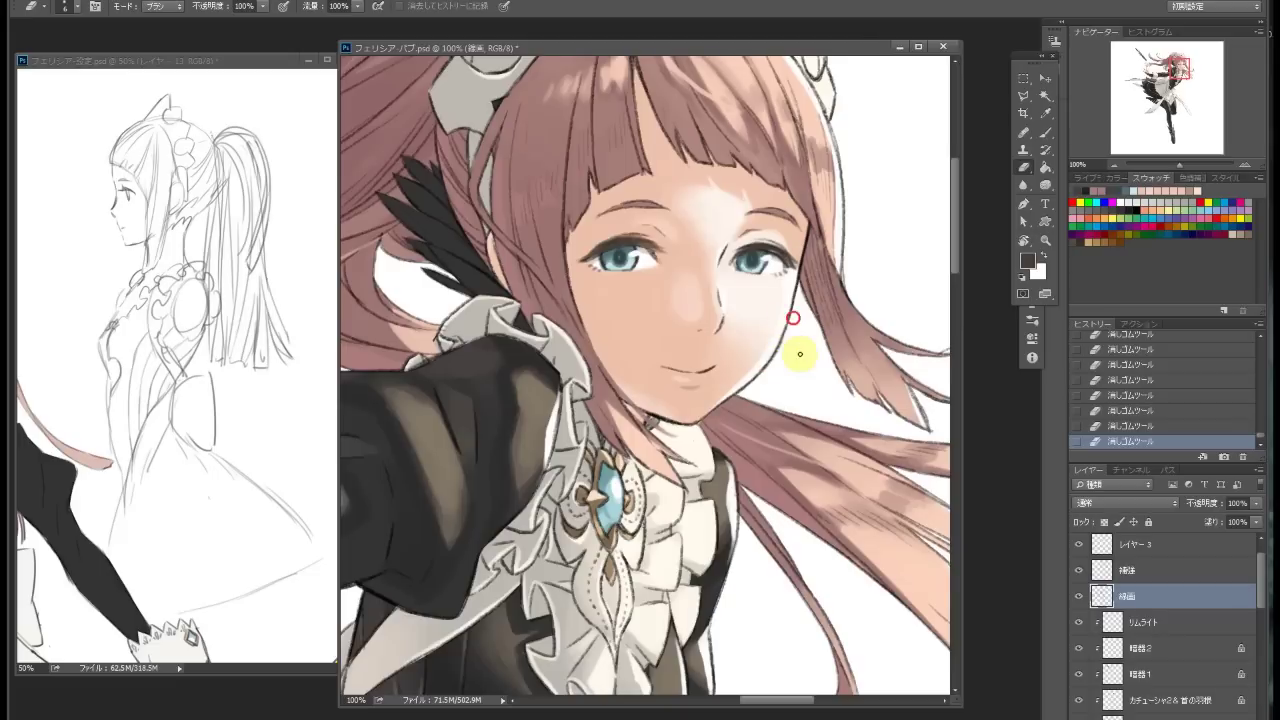
# Brush colour touches and light highlights into both irises on the 黒目 layer, and save the file
pyautogui.scroll(-3, 770, 305)
pyautogui.scroll(3, 770, 305)
pyautogui.press('b')
pyautogui.scroll(-3, 1171, 640)
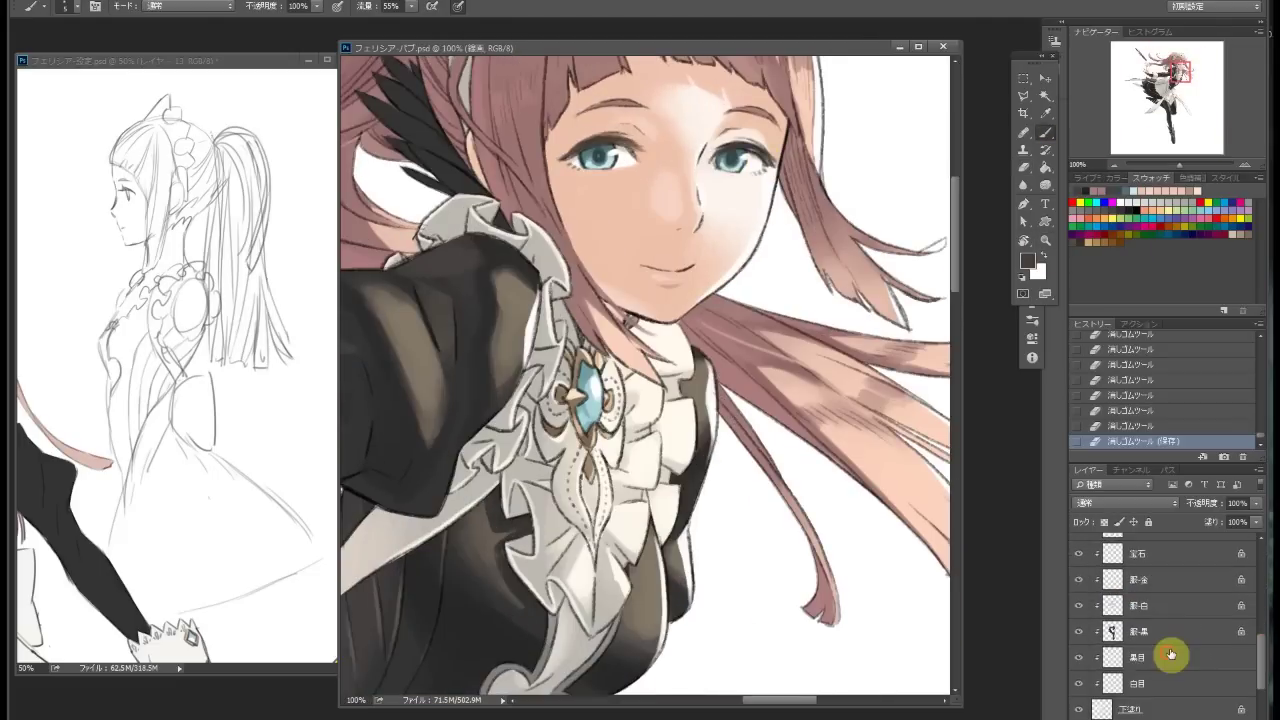
pyautogui.click(1171, 655)
pyautogui.moveTo(722, 160); pyautogui.dragTo(728, 155)
pyautogui.click(592, 150)
pyautogui.scroll(3, 700, 243)
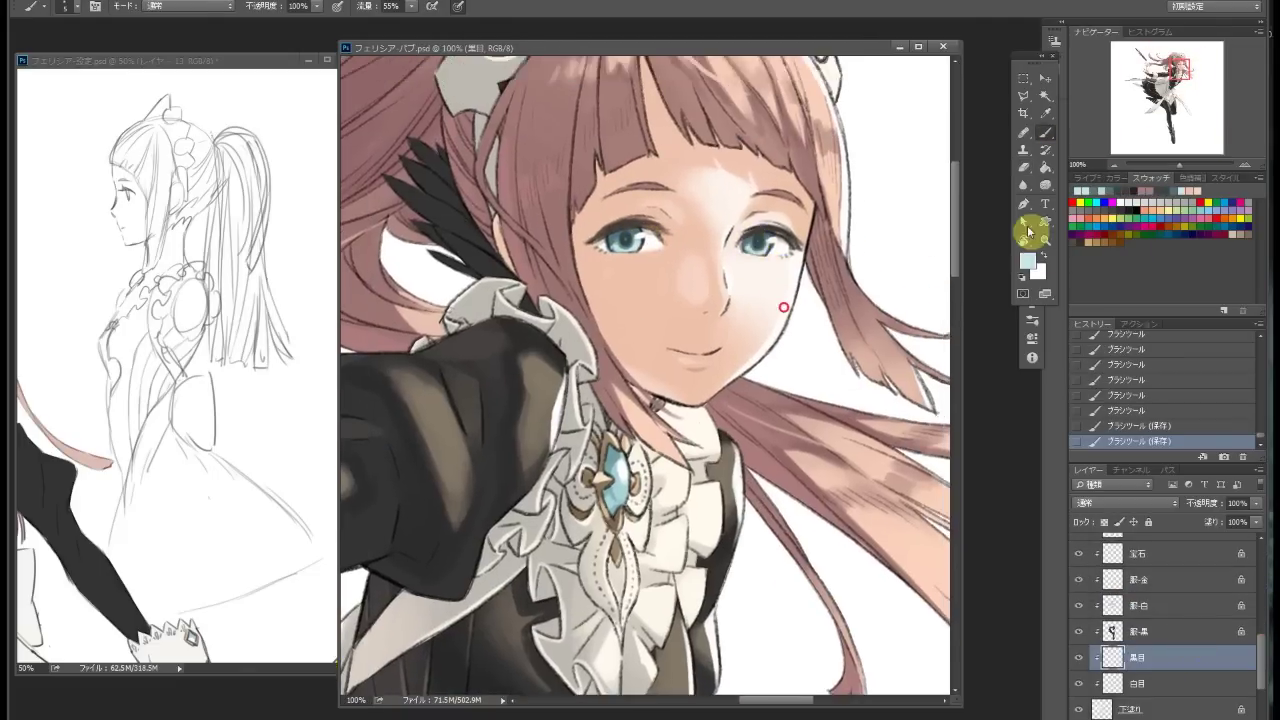
# Sample a skin tone near the mouth, touch up the face on the 下塗り layer, and save the file
pyautogui.scroll(-3, 757, 229)
pyautogui.scroll(2, 794, 423)
pyautogui.keyDown('alt'); pyautogui.click(695, 293); pyautogui.keyUp('alt')
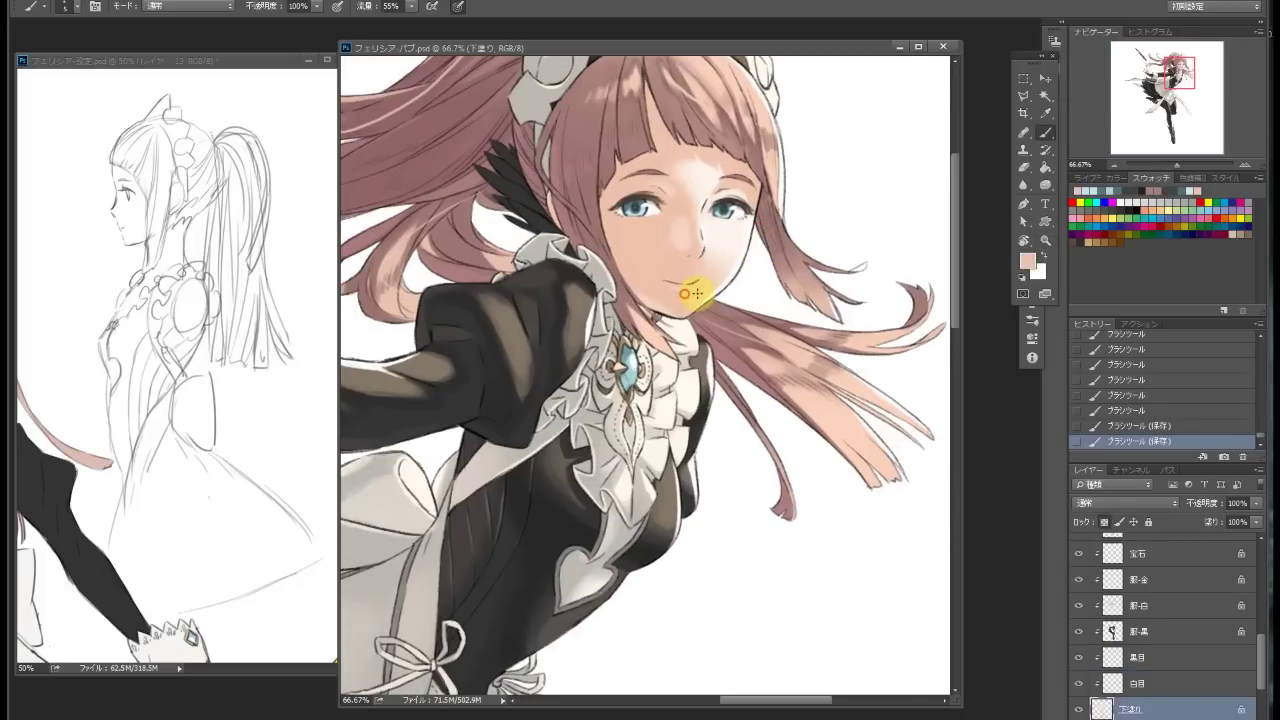
pyautogui.click(1045, 240)
pyautogui.scroll(-2, 750, 230)
pyautogui.scroll(2, 750, 226)
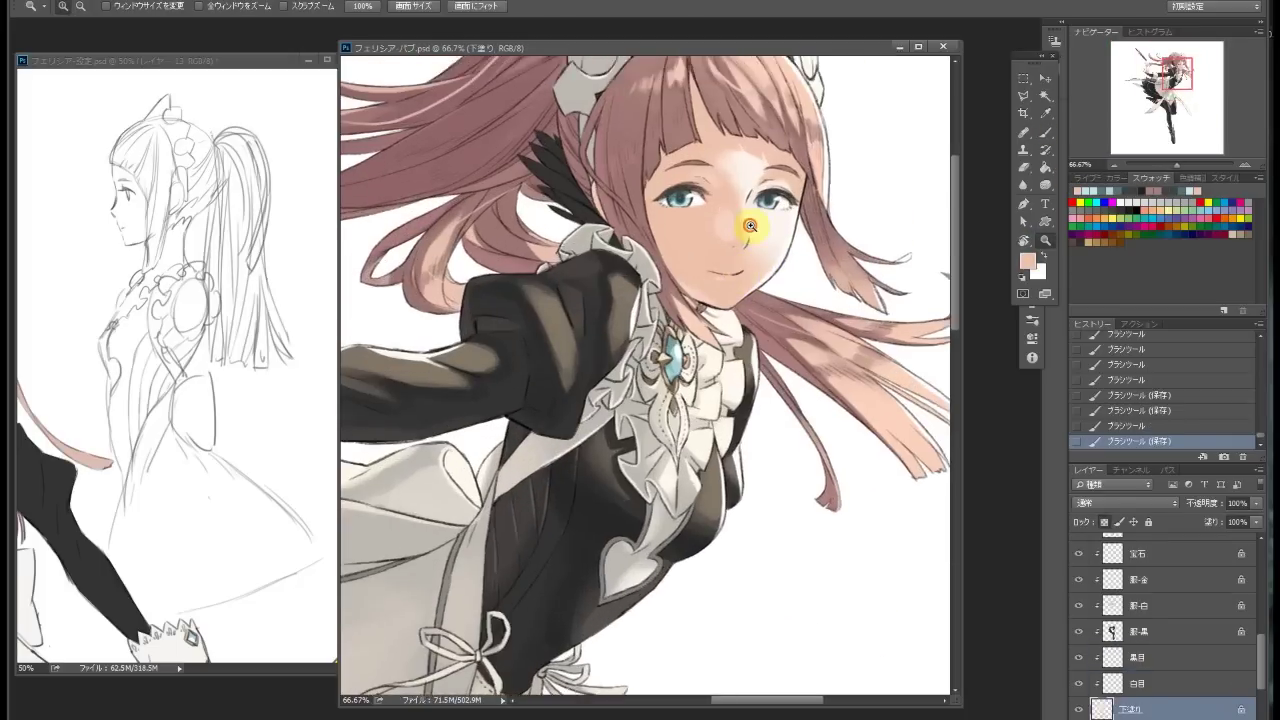
# Merge the 黒目 layer down into the 白目 layer, and make 線画 the active layer
pyautogui.click(750, 226)
pyautogui.scroll(5, 1157, 614)
pyautogui.click(1157, 597)
pyautogui.hotkey('ctrl', 'e')
# Lasso the eye and eyebrow nearest the ponytail on 線画, nudge them, shift the eye colour on 白目 to match, and deselect
pyautogui.press('l')
pyautogui.click(660, 208)
pyautogui.click(593, 185)
pyautogui.click(677, 143)
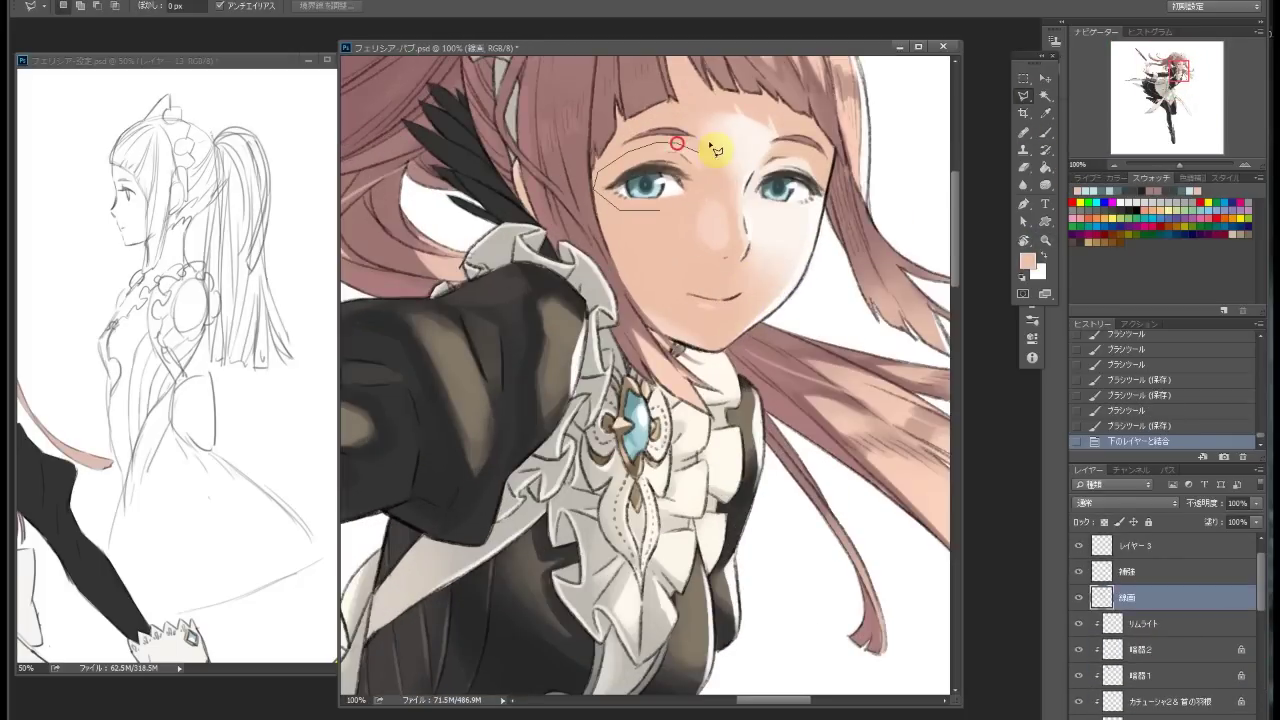
pyautogui.doubleClick(615, 149)
pyautogui.click(1045, 77)
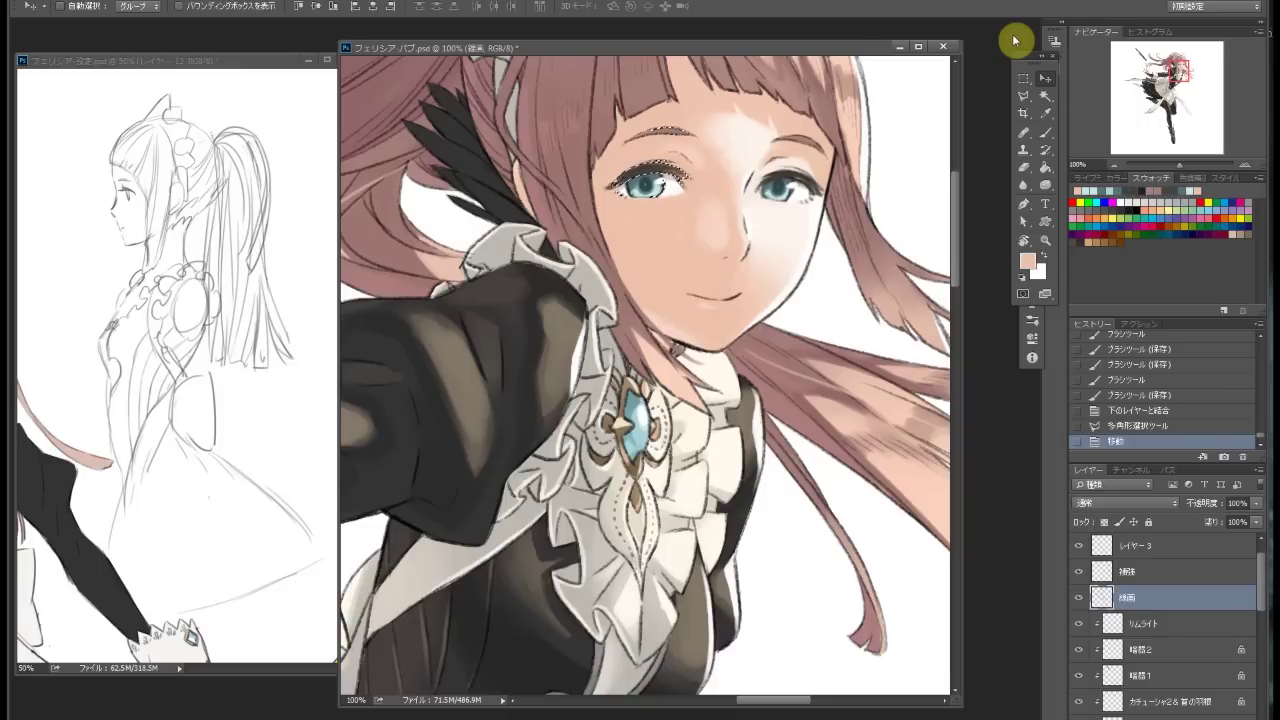
pyautogui.click(671, 186)
pyautogui.scroll(-5, 1160, 600)
pyautogui.click(1138, 631)
pyautogui.hotkey('ctrl', 'd')
# View the whole figure, flip the canvas horizontally back to its original orientation, and save the file
pyautogui.press('z')
pyautogui.hotkey('ctrl', '-')
pyautogui.hotkey('ctrl', '-')
pyautogui.hotkey('ctrl', '-')
pyautogui.hotkey('ctrl', '-')
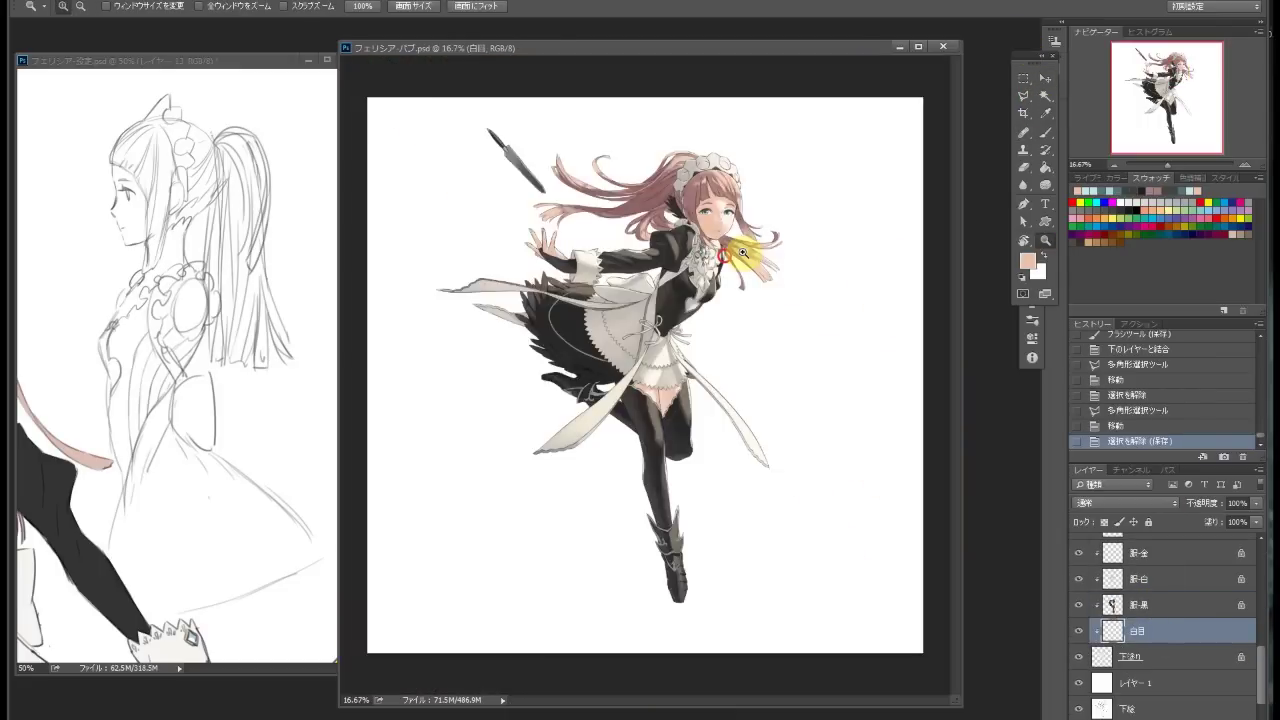
pyautogui.press('h')
pyautogui.click(500, 214)
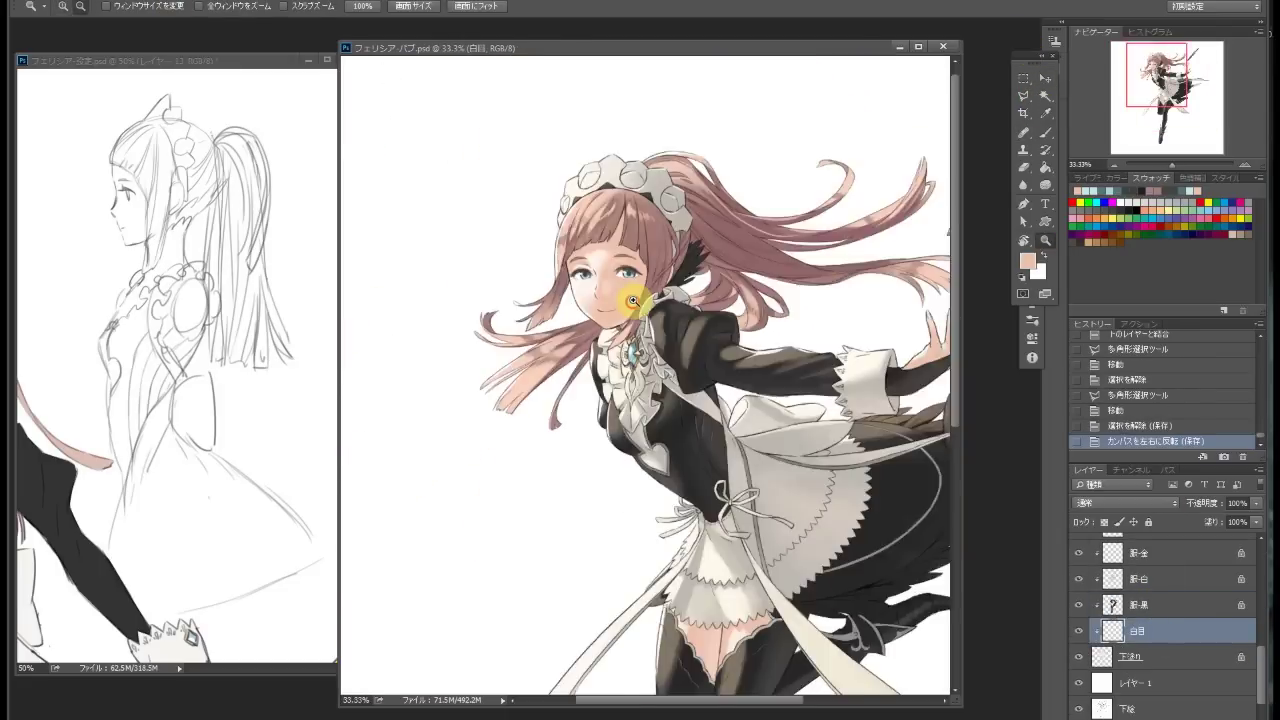
pyautogui.click(509, 257)
# Brush short line details onto the costume on the 線画 layer
pyautogui.press('b')
pyautogui.scroll(3, 1257, 571)
pyautogui.click(1138, 597)
pyautogui.moveTo(689, 236); pyautogui.dragTo(684, 252)
pyautogui.moveTo(688, 240); pyautogui.dragTo(680, 262)
pyautogui.moveTo(684, 250); pyautogui.dragTo(668, 290)
pyautogui.moveTo(672, 280); pyautogui.dragTo(658, 312)
pyautogui.moveTo(668, 290)
pyautogui.mouseDown()
pyautogui.moveTo(650, 330)
pyautogui.moveTo(720, 229)
pyautogui.moveTo(737, 229)
pyautogui.mouseUp()
pyautogui.press('e')
# Reset the colours to black and white, and draw small diamond eyelets along the front apron's upper scalloped hem on 線画
pyautogui.press('z')
pyautogui.moveTo(800, 300); pyautogui.dragTo(682, 342)
pyautogui.click(682, 342)
pyautogui.press('b')
pyautogui.rightClick(229, 257)
pyautogui.click(1127, 597)
pyautogui.moveTo(550, 402)
pyautogui.mouseDown()
pyautogui.moveTo(586, 337)
pyautogui.moveTo(520, 265)
pyautogui.mouseUp()
pyautogui.press('d')
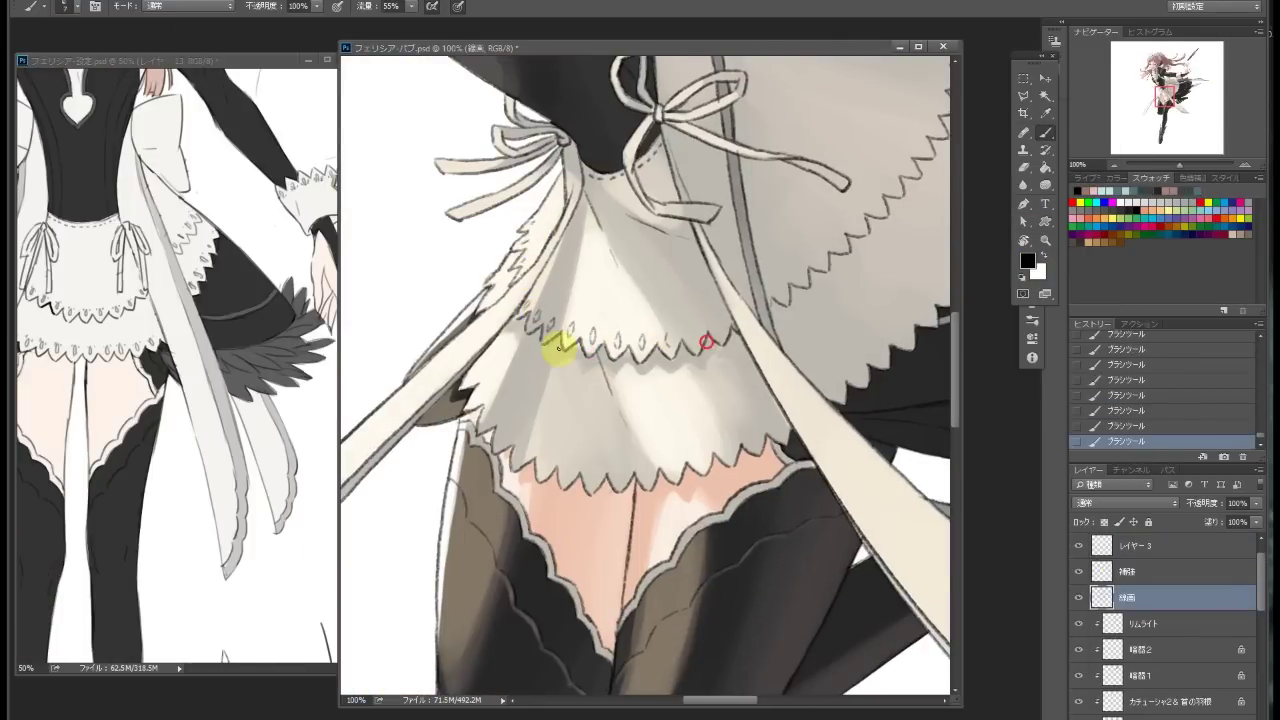
pyautogui.hscroll(3, 558, 348)
pyautogui.click(606, 343)
# Draw diamond eyelets along the inner scalloped hem of the large side apron on the 線画 layer
pyautogui.hscroll(3, 551, 363)
pyautogui.click(694, 260)
pyautogui.hscroll(3, 757, 371)
pyautogui.click(592, 273)
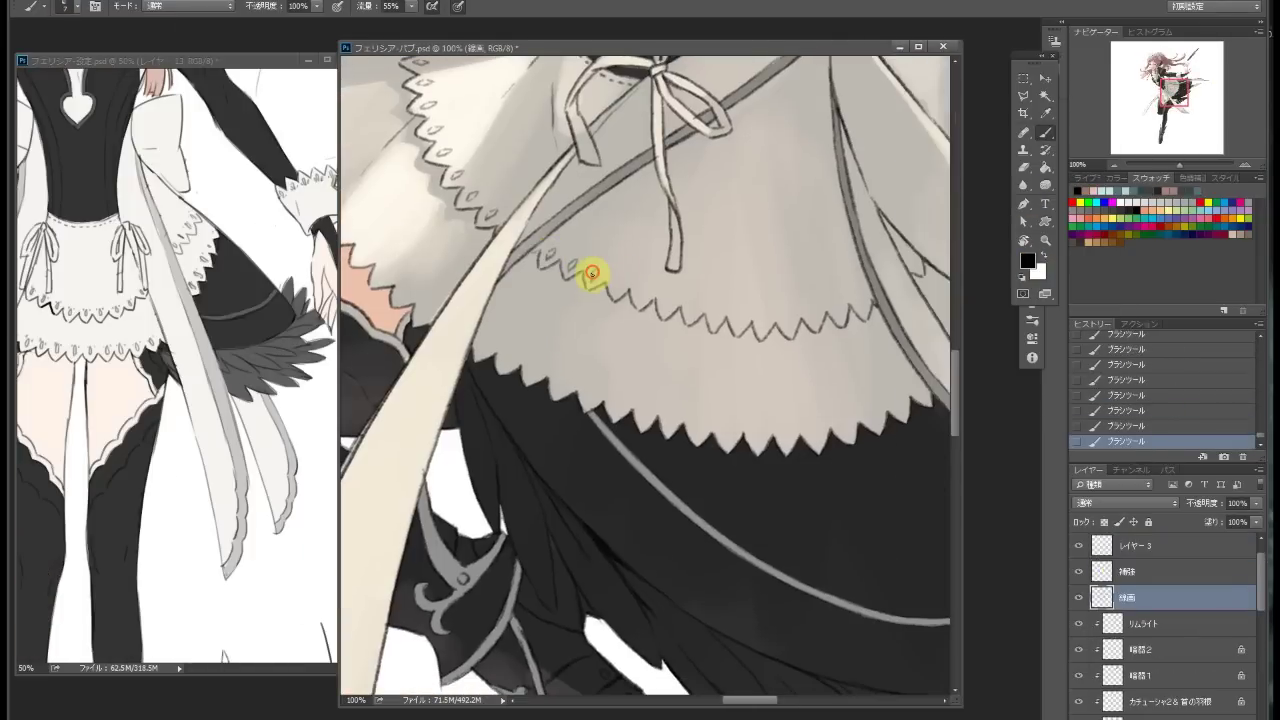
pyautogui.moveTo(737, 305); pyautogui.dragTo(680, 323)
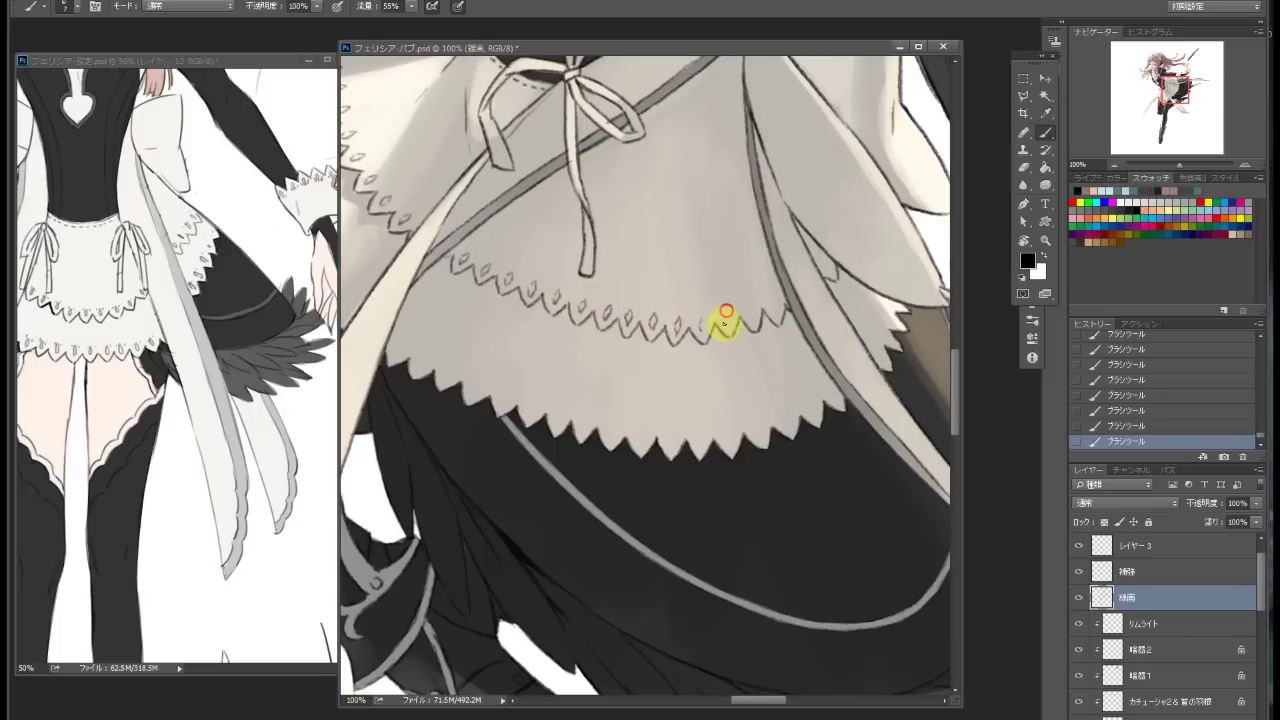
# Draw diamond eyelets along the side apron's outer hem and the front apron's lower hem on the 線画 layer
pyautogui.hscroll(6, 698, 316)
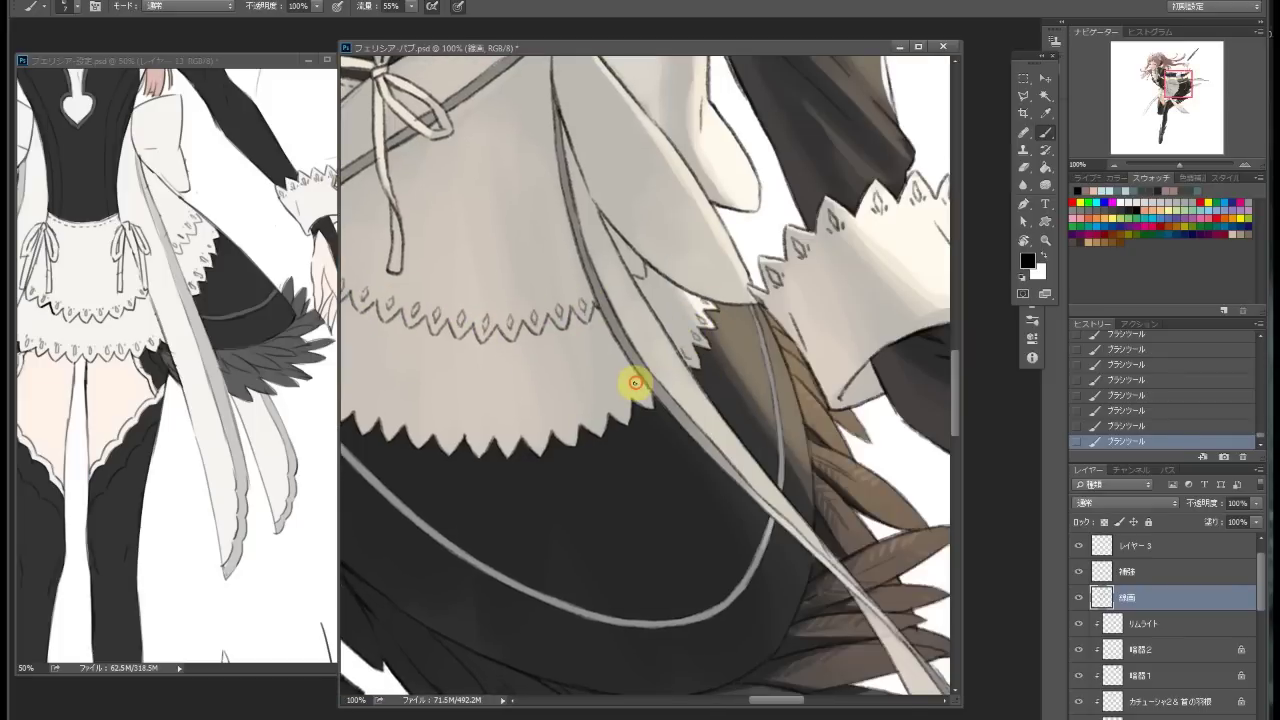
pyautogui.hscroll(-6, 632, 378)
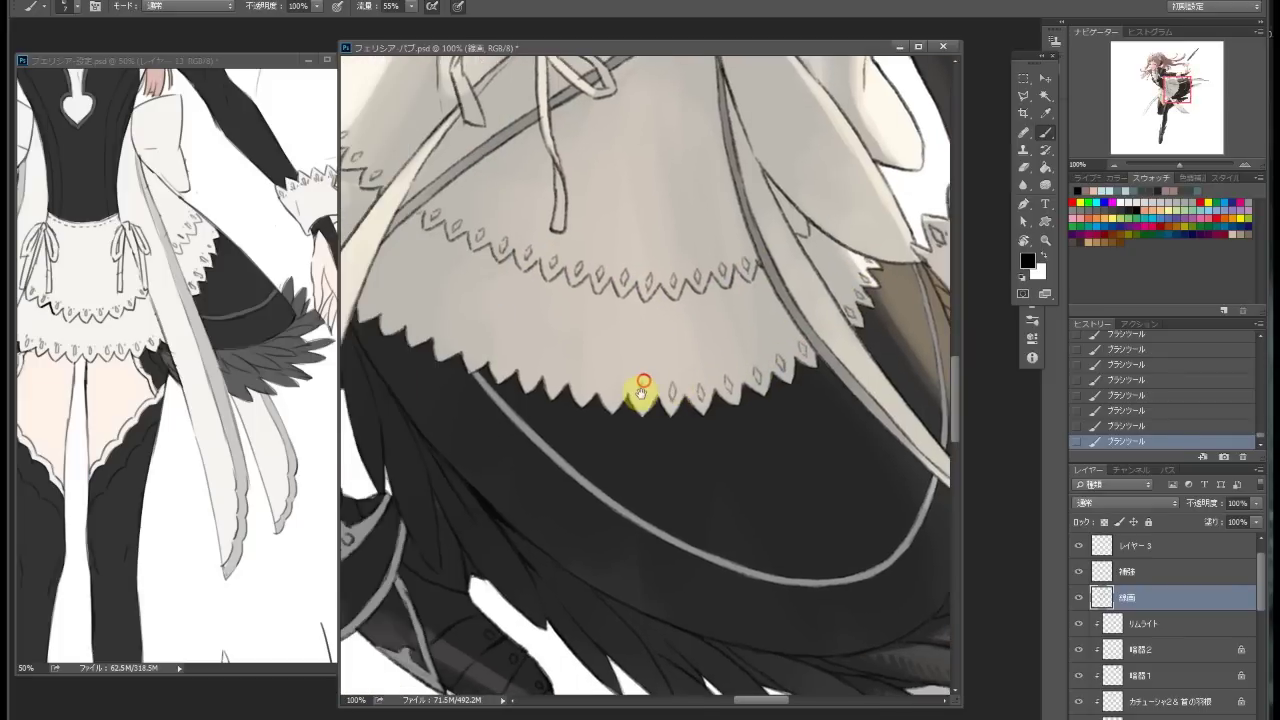
pyautogui.scroll(8, 652, 390)
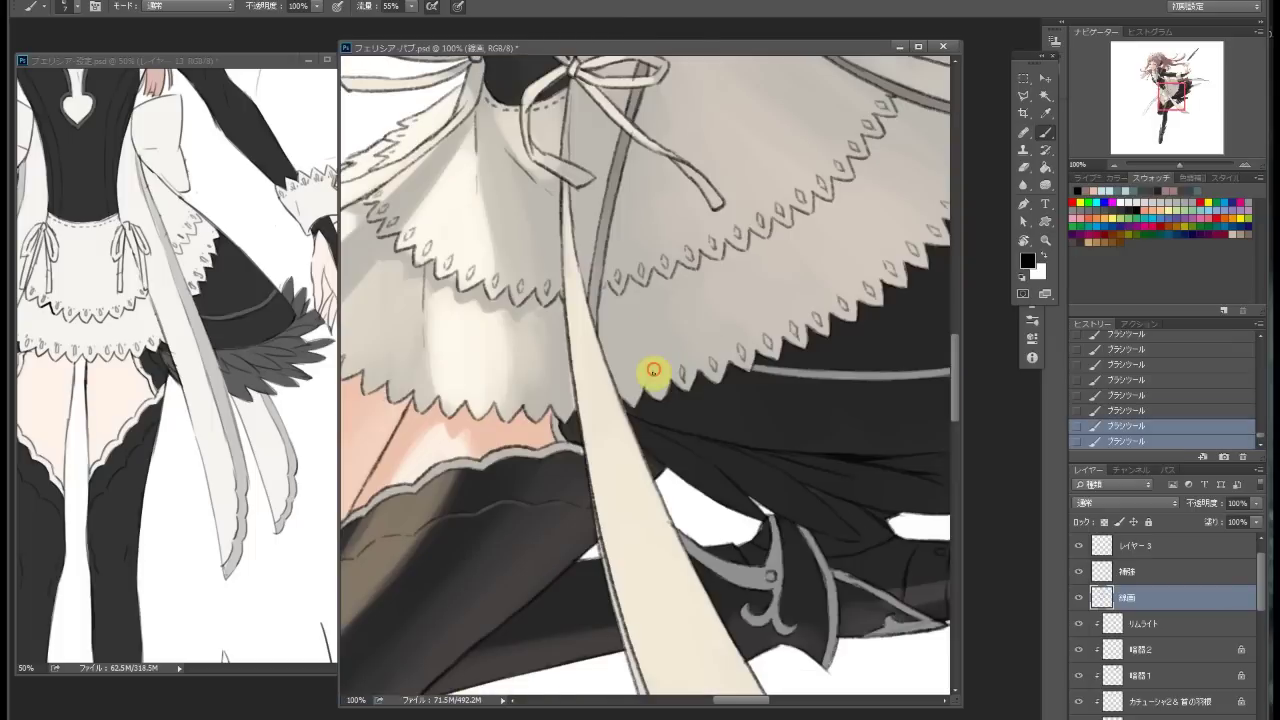
pyautogui.moveTo(543, 429); pyautogui.dragTo(686, 429)
pyautogui.moveTo(603, 409); pyautogui.dragTo(554, 411)
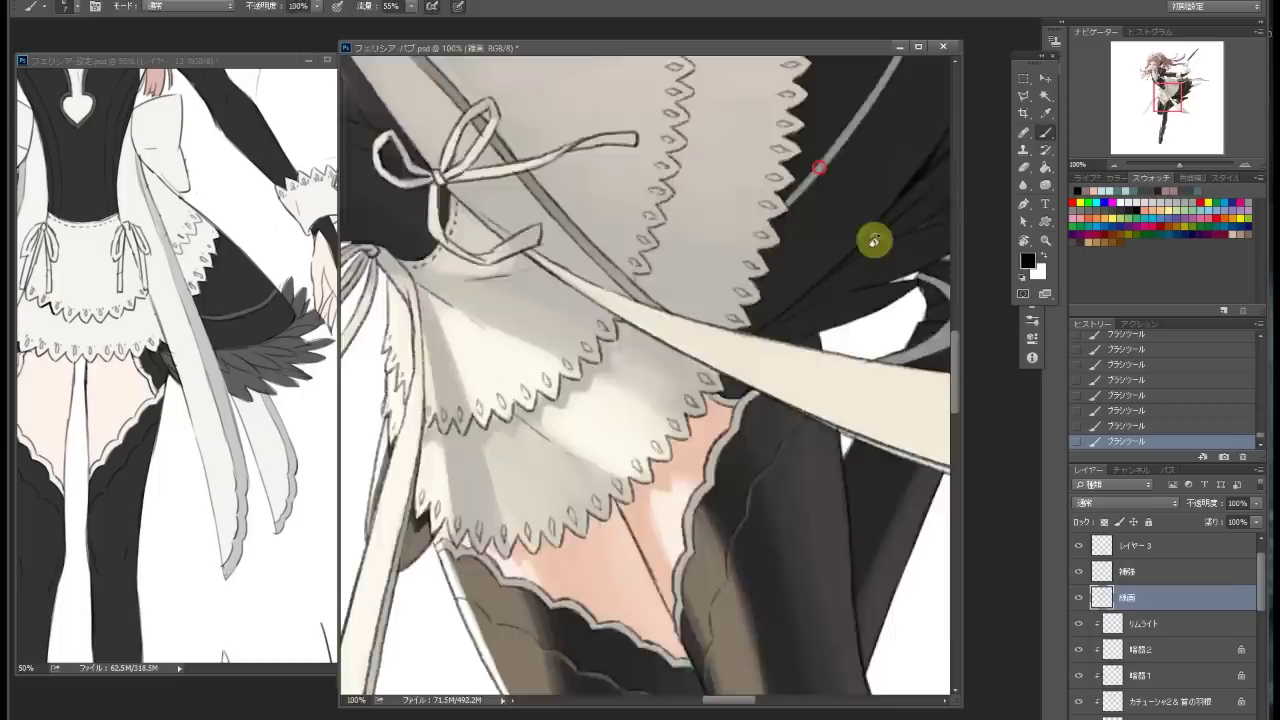
# Draw pointed outlines around the eyelets along the side apron's inner hem and the front apron's upper hem on 線画
pyautogui.moveTo(871, 243); pyautogui.dragTo(588, 340)
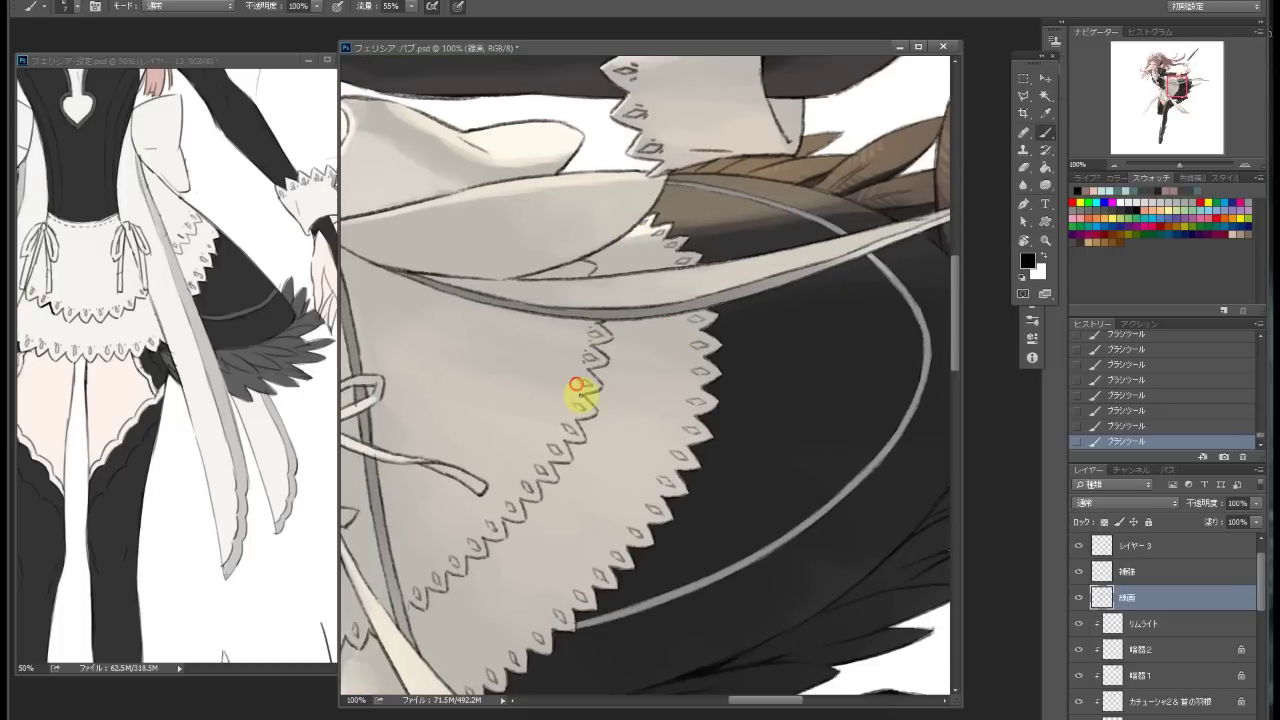
pyautogui.moveTo(591, 456); pyautogui.dragTo(584, 425)
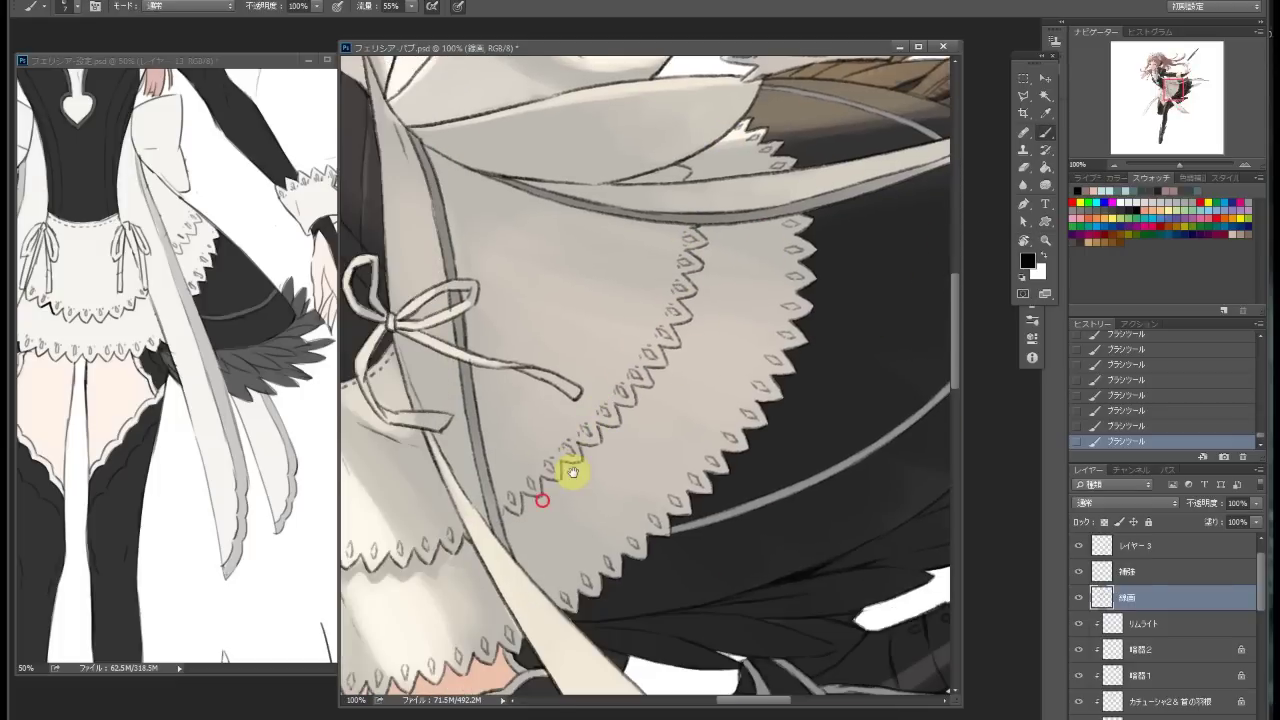
pyautogui.moveTo(572, 472); pyautogui.dragTo(651, 400)
pyautogui.moveTo(515, 432); pyautogui.dragTo(662, 408)
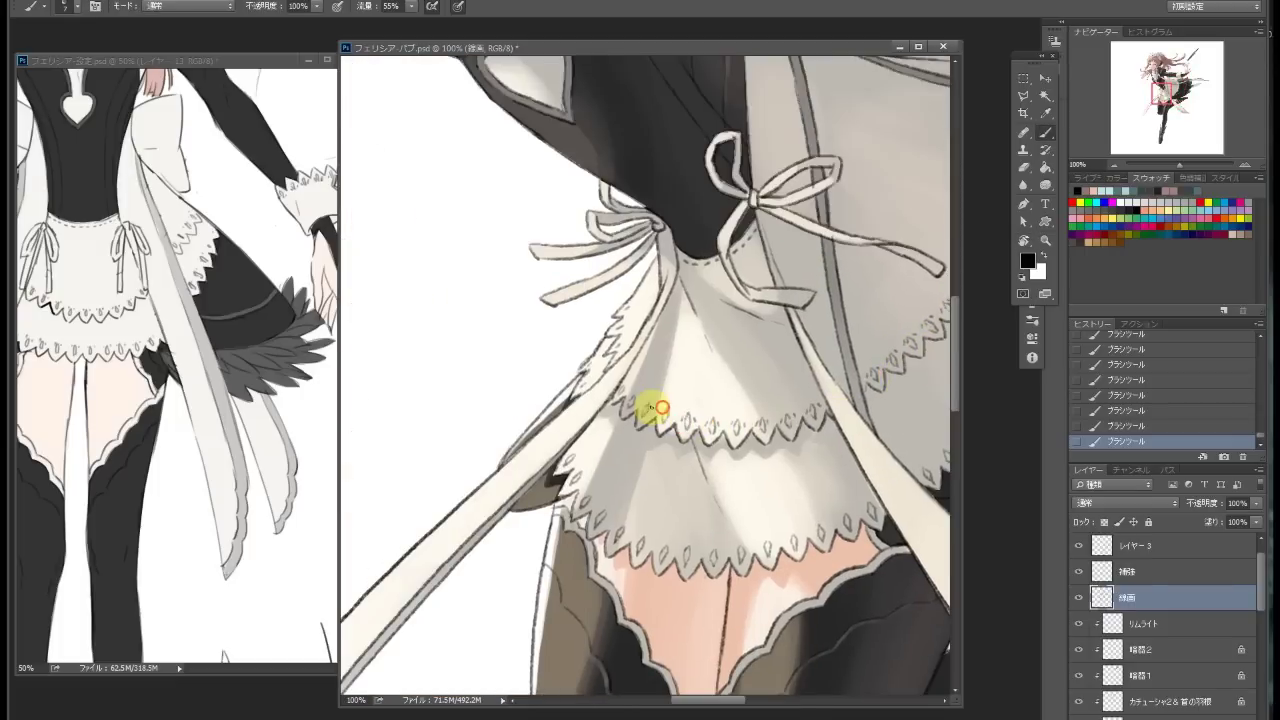
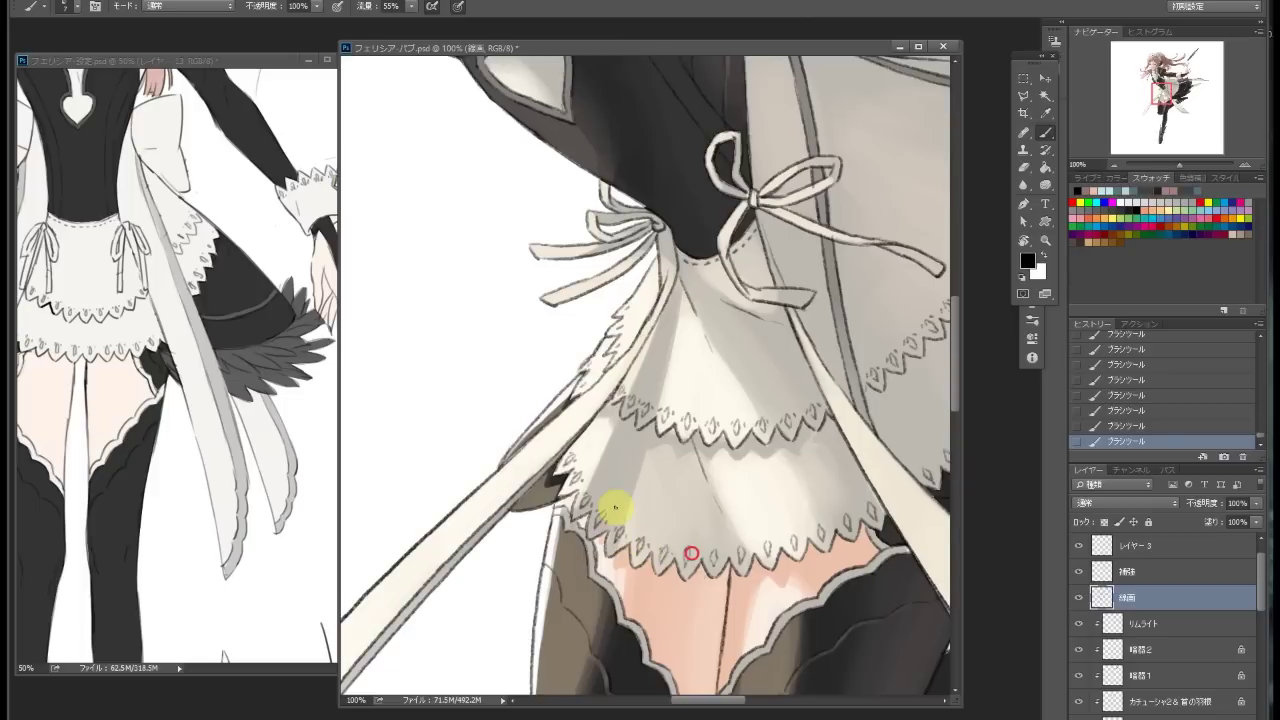
# Outline the eyelets along the front apron's lower hem and the side apron's outer hem, and save the file
pyautogui.moveTo(691, 553); pyautogui.dragTo(679, 505)
pyautogui.moveTo(809, 458); pyautogui.dragTo(711, 462)
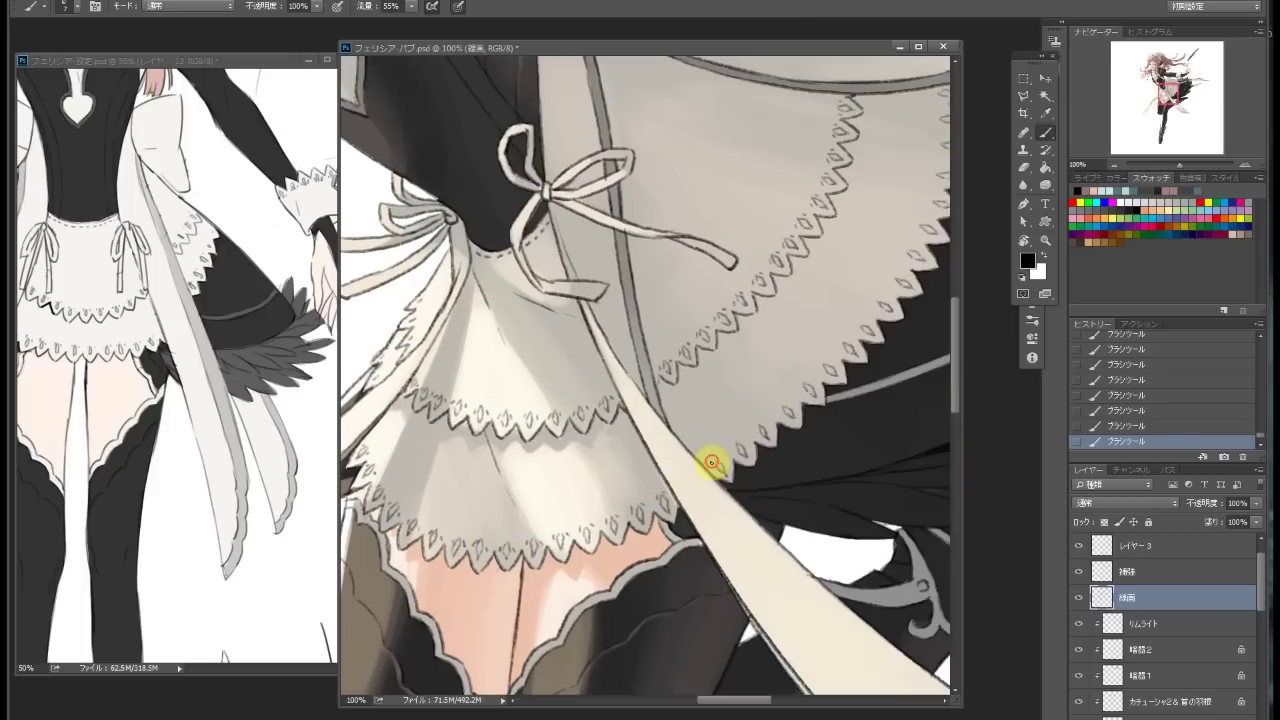
pyautogui.moveTo(859, 350); pyautogui.dragTo(760, 396)
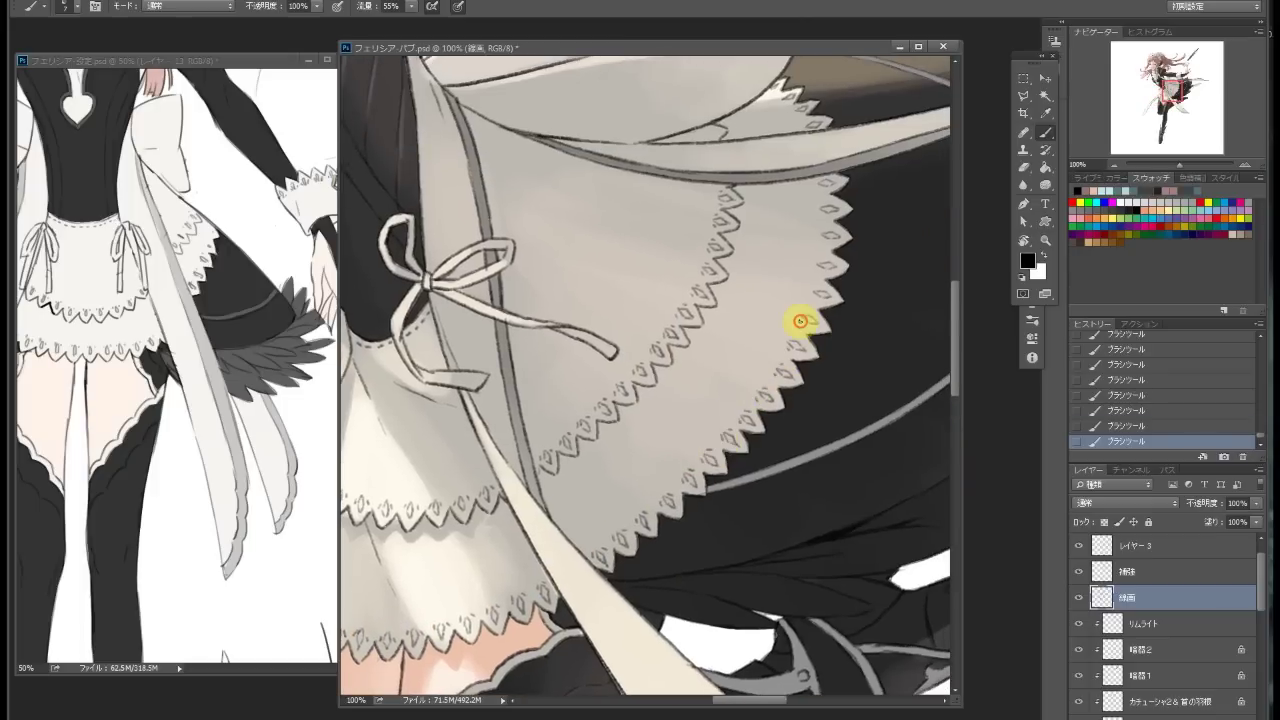
pyautogui.moveTo(783, 93); pyautogui.dragTo(620, 400)
pyautogui.moveTo(643, 338); pyautogui.dragTo(631, 383)
pyautogui.hotkey('ctrl', 's')
# View the whole figure and apply a Hue/Saturation adjustment to the artwork
pyautogui.moveTo(720, 394); pyautogui.dragTo(654, 206)
pyautogui.hotkey('ctrl', '0')
pyautogui.hotkey('alt', 'i')
pyautogui.moveTo(250, 21)
pyautogui.click(380, 102)
pyautogui.click(1093, 183)
# Select the mouth with the polygonal lasso, reshape it with Free Transform on the 線画 layer, and deselect
pyautogui.hotkey('ctrl', '-')
pyautogui.moveTo(624, 262); pyautogui.dragTo(1025, 130)
pyautogui.click(1024, 95)
pyautogui.click(600, 250)
pyautogui.click(700, 260)
pyautogui.doubleClick(640, 300)
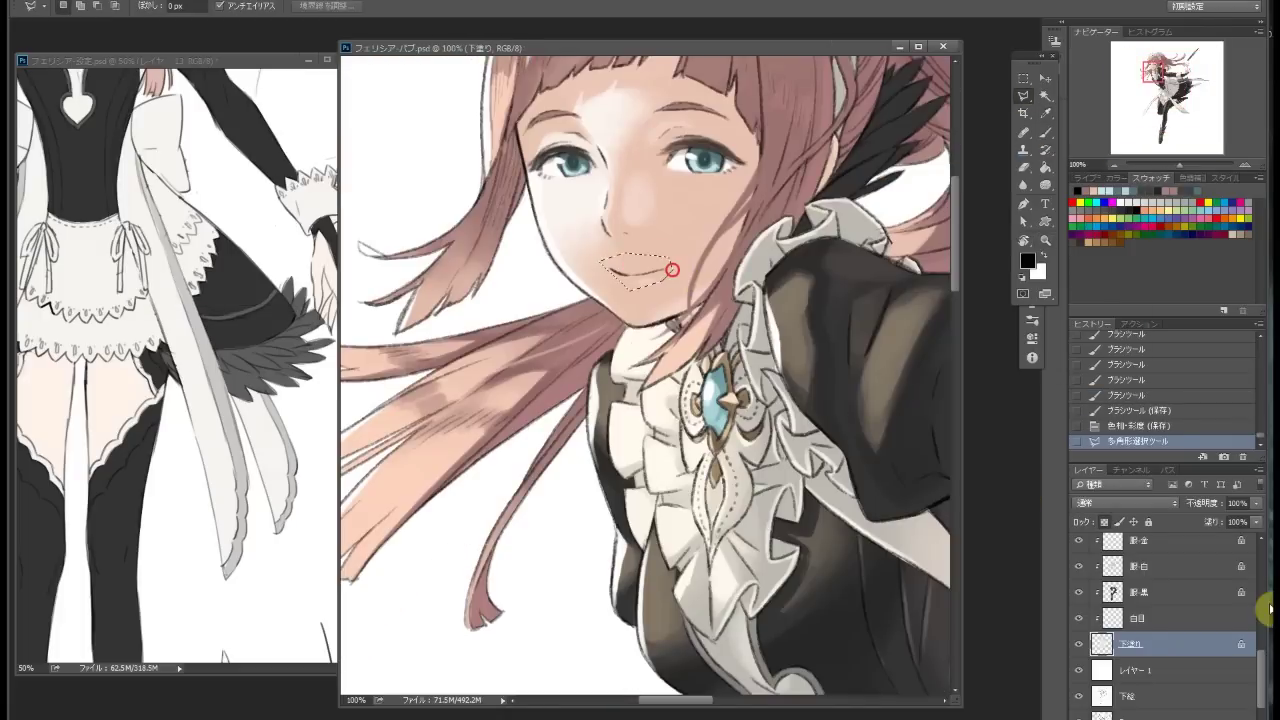
pyautogui.scroll(5, 1160, 600)
pyautogui.click(1130, 555)
pyautogui.hotkey('ctrl', 't')
pyautogui.press('Return')
pyautogui.hotkey('ctrl', 'd')
# Retouch the mouth line and the inner corner of the eye on the face's lit side with brush and eraser
pyautogui.press('b')
pyautogui.press('Return')
pyautogui.moveTo(612, 270); pyautogui.dragTo(700, 272)
pyautogui.scroll(3, 673, 195)
pyautogui.click(1024, 167)
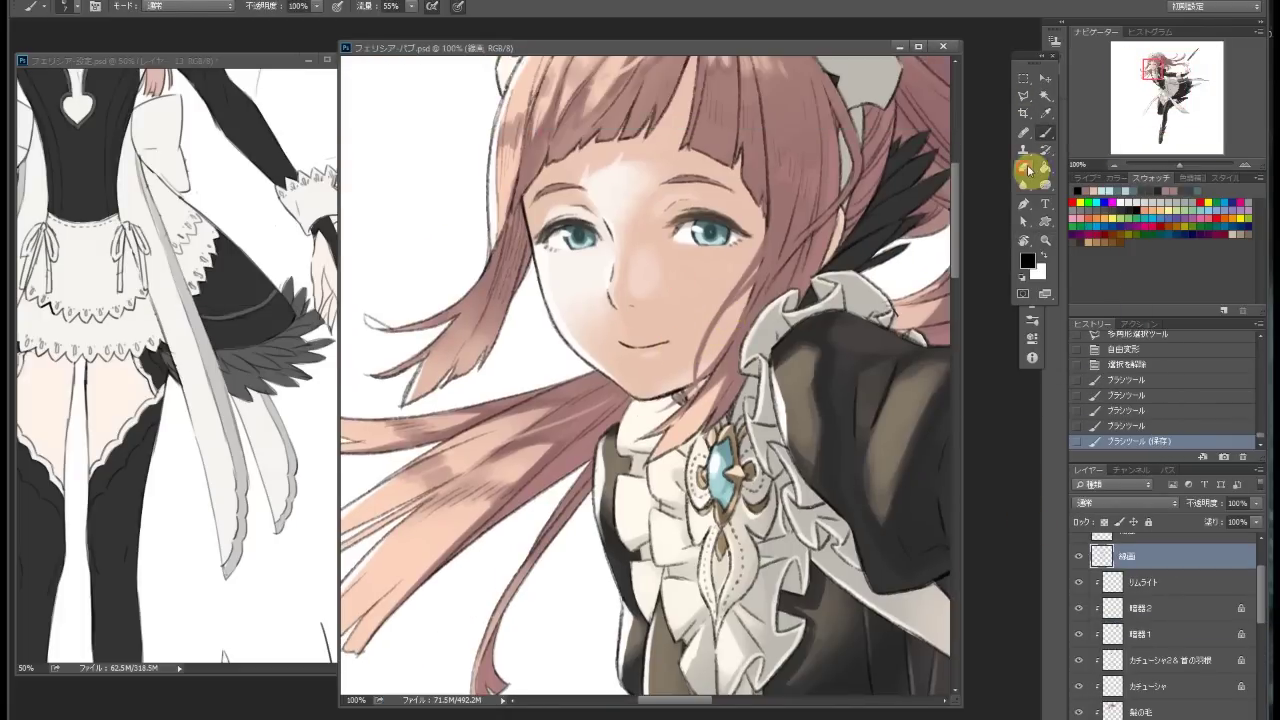
pyautogui.moveTo(590, 232); pyautogui.dragTo(604, 240)
pyautogui.press('b')
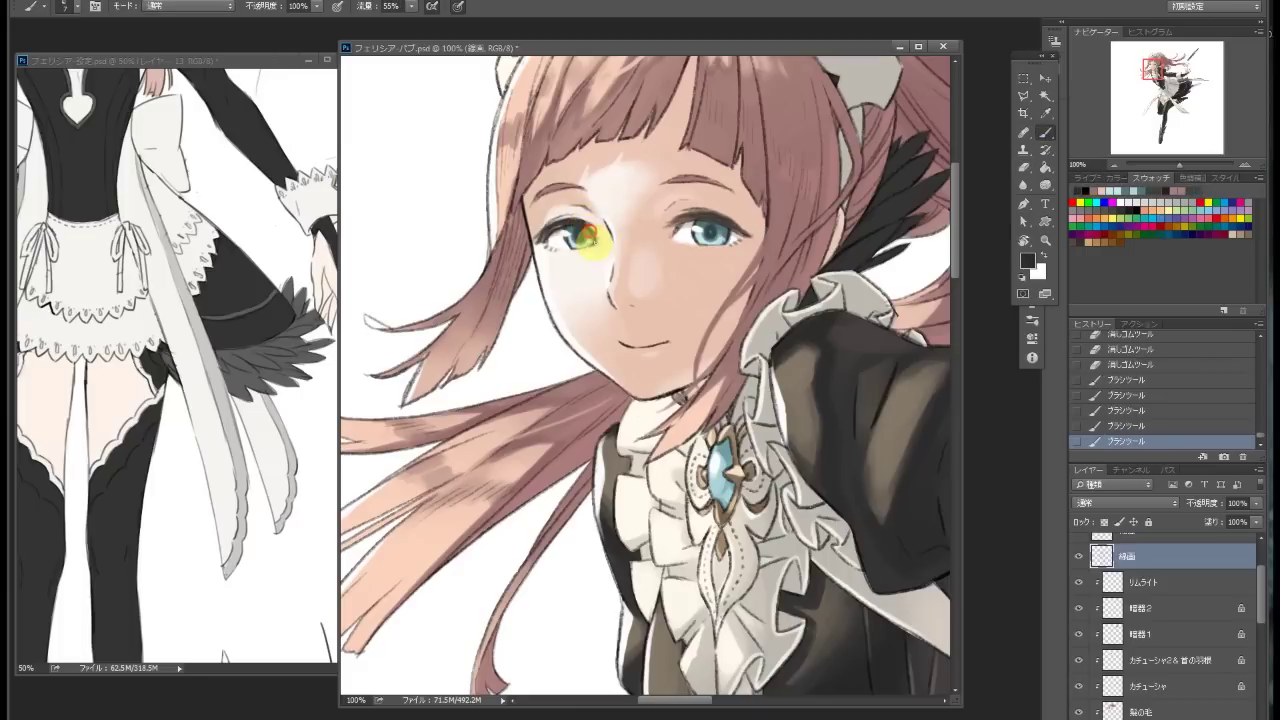
# Lasso the lower face on the 線画 layer, warp the jaw and chin line, and deselect
pyautogui.press('l')
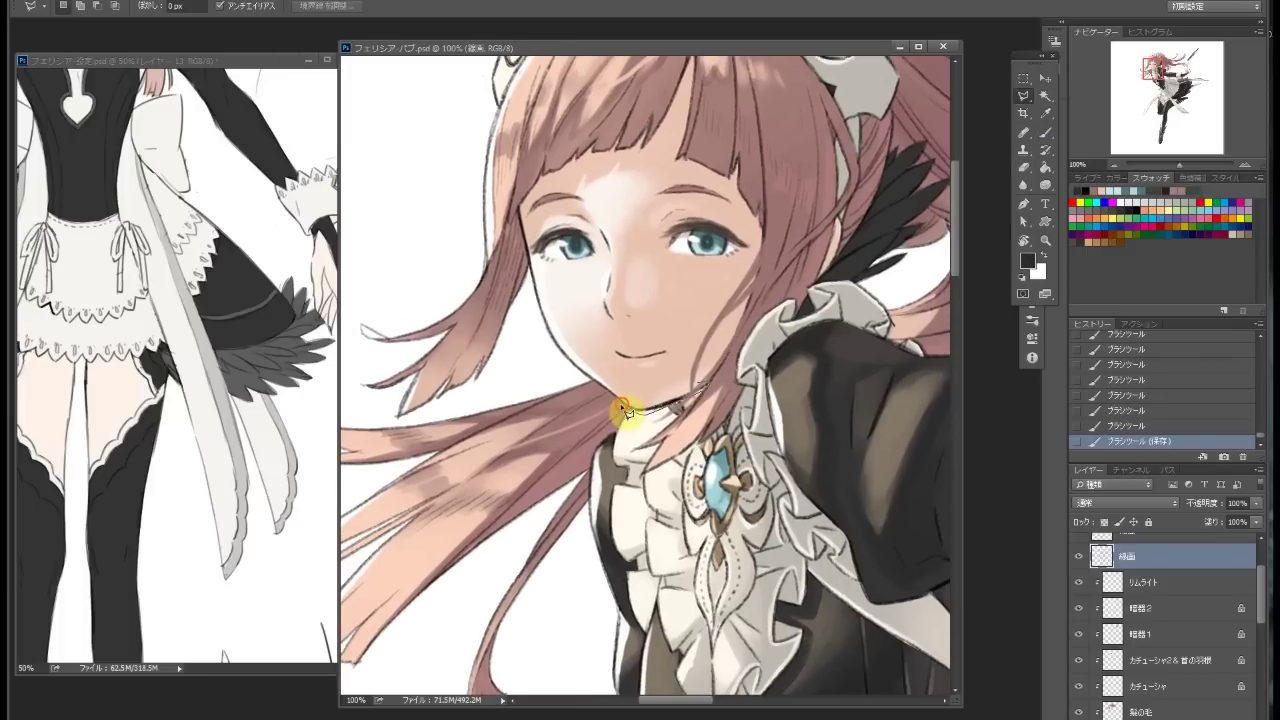
pyautogui.doubleClick(690, 388)
pyautogui.hotkey('ctrl', 't')
pyautogui.click(619, 6)
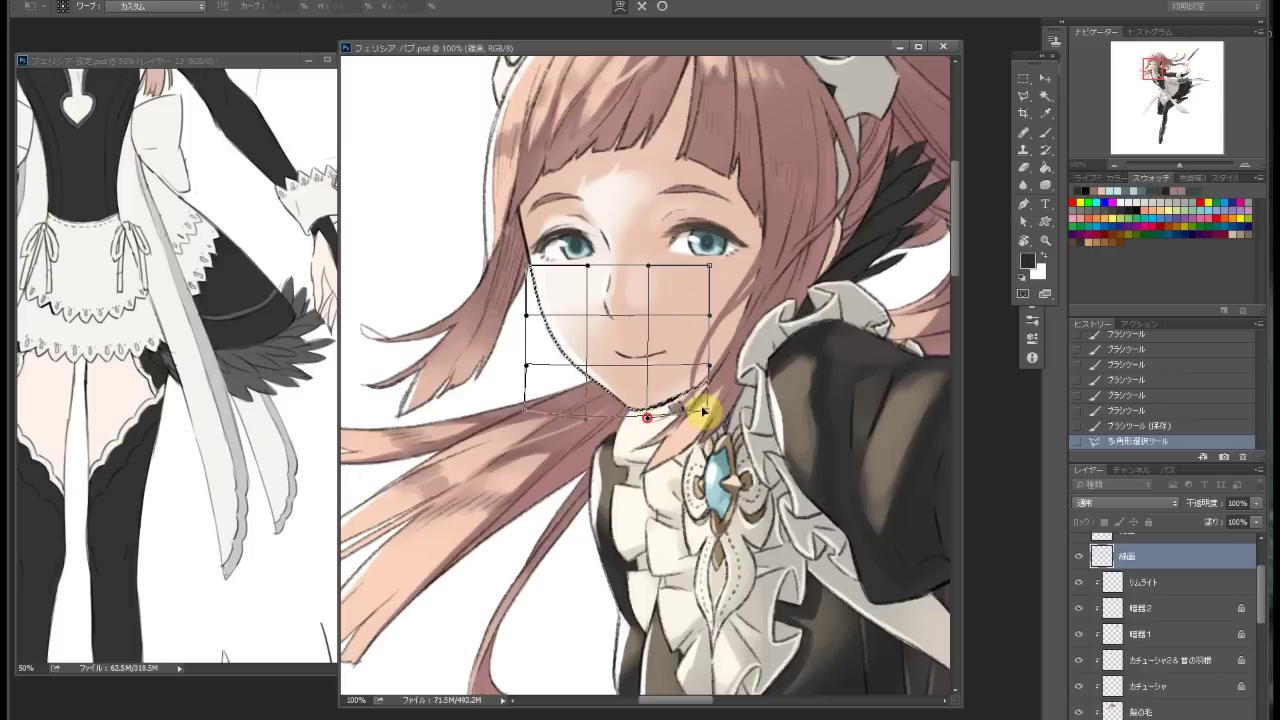
pyautogui.click(661, 6)
pyautogui.hotkey('ctrl', 'd')
# Brush over the jawline and the line work beside the shaded eye and cheek on 線画
pyautogui.press('b')
pyautogui.moveTo(675, 400)
pyautogui.mouseDown()
pyautogui.moveTo(668, 415)
pyautogui.moveTo(737, 366)
pyautogui.mouseUp()
pyautogui.click(755, 263)
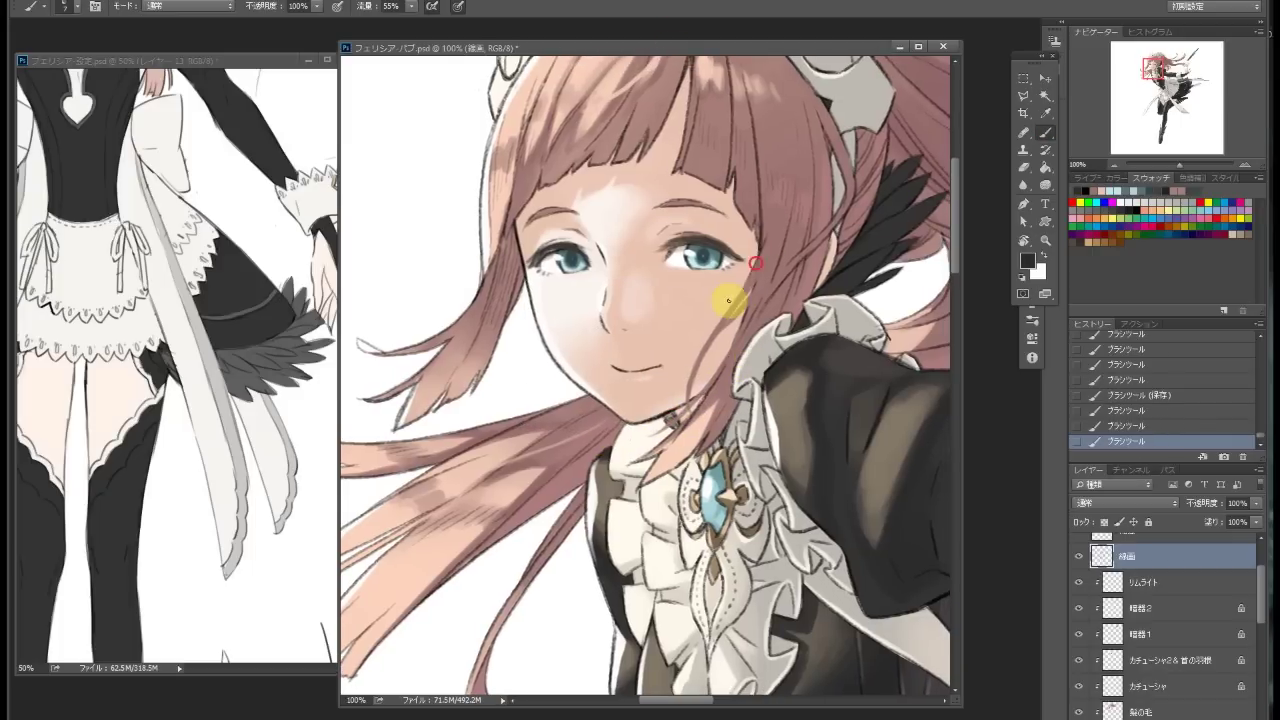
pyautogui.moveTo(740, 314)
pyautogui.mouseDown()
pyautogui.moveTo(766, 280)
pyautogui.moveTo(789, 383)
pyautogui.moveTo(774, 289)
pyautogui.mouseUp()
# Erase and redraw the fine lines around the eyes on the 線画 layer, and save the file
pyautogui.hotkey('ctrl', '-')
pyautogui.hotkey('ctrl', '-')
pyautogui.hotkey('ctrl', '-')
pyautogui.hotkey('ctrl', '+')
pyautogui.hotkey('ctrl', '+')
pyautogui.hotkey('ctrl', '+')
pyautogui.moveTo(586, 223)
pyautogui.mouseDown()
pyautogui.moveTo(528, 280)
pyautogui.moveTo(600, 316)
pyautogui.moveTo(594, 342)
pyautogui.mouseUp()
pyautogui.press('b')
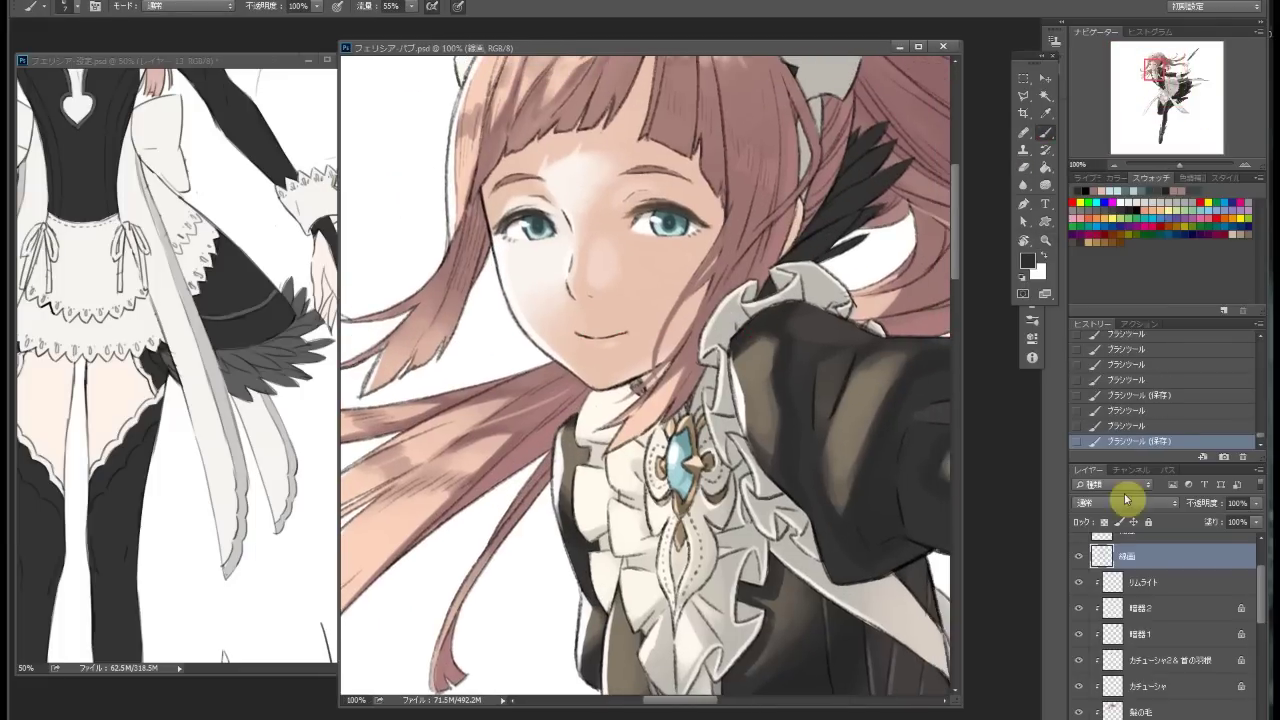
pyautogui.press('e')
pyautogui.click(655, 225)
pyautogui.press('b')
pyautogui.hotkey('ctrl', 's')
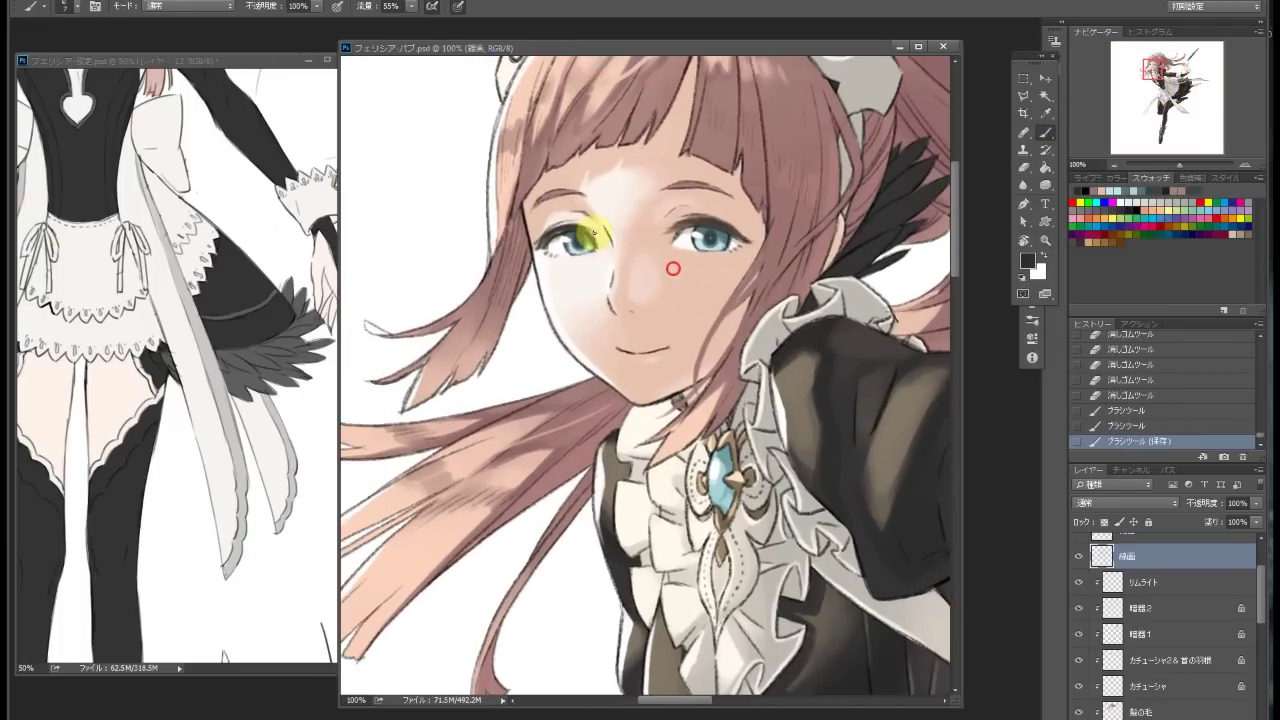
# Check the face and upper body at reduced zoom levels
pyautogui.click(1119, 521)
pyautogui.click(1119, 521)
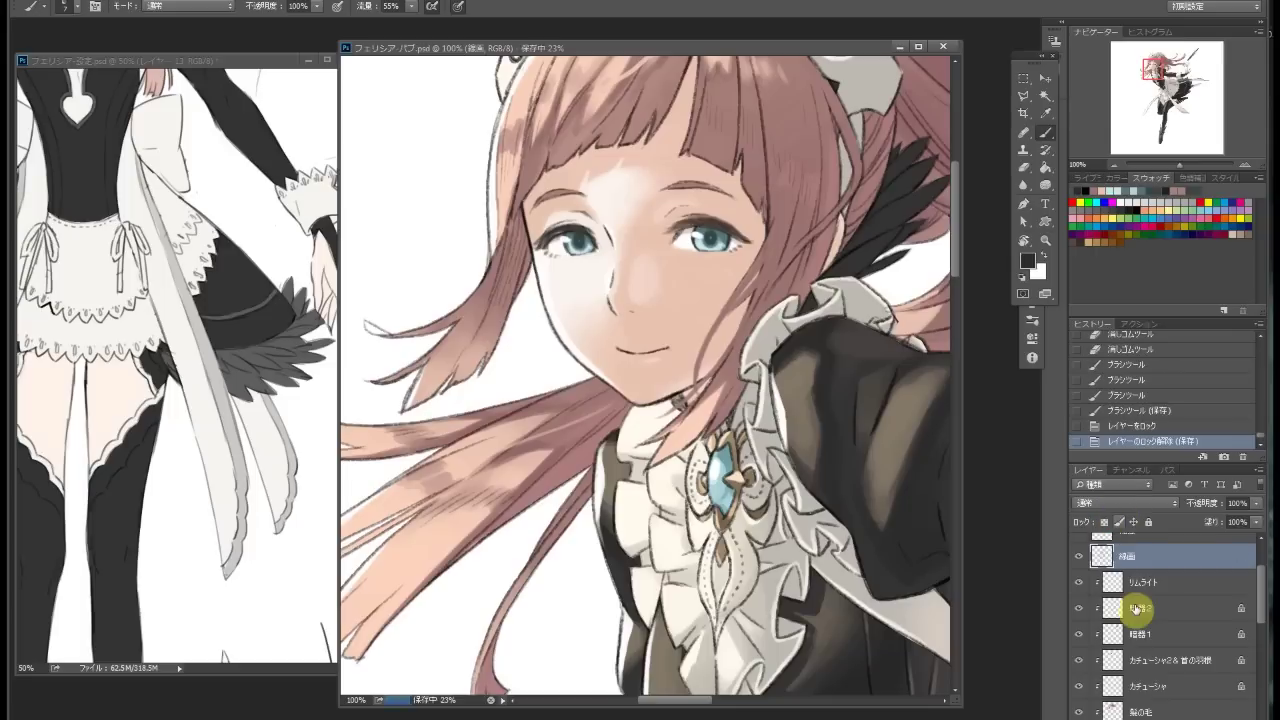
pyautogui.click(1045, 240)
pyautogui.hotkey('ctrl', '-')
pyautogui.hotkey('ctrl', '-')
pyautogui.hotkey('ctrl', '-')
pyautogui.keyDown('alt'); pyautogui.click(523, 300); pyautogui.keyUp('alt')
pyautogui.hotkey('ctrl', '+')
pyautogui.hotkey('ctrl', '+')
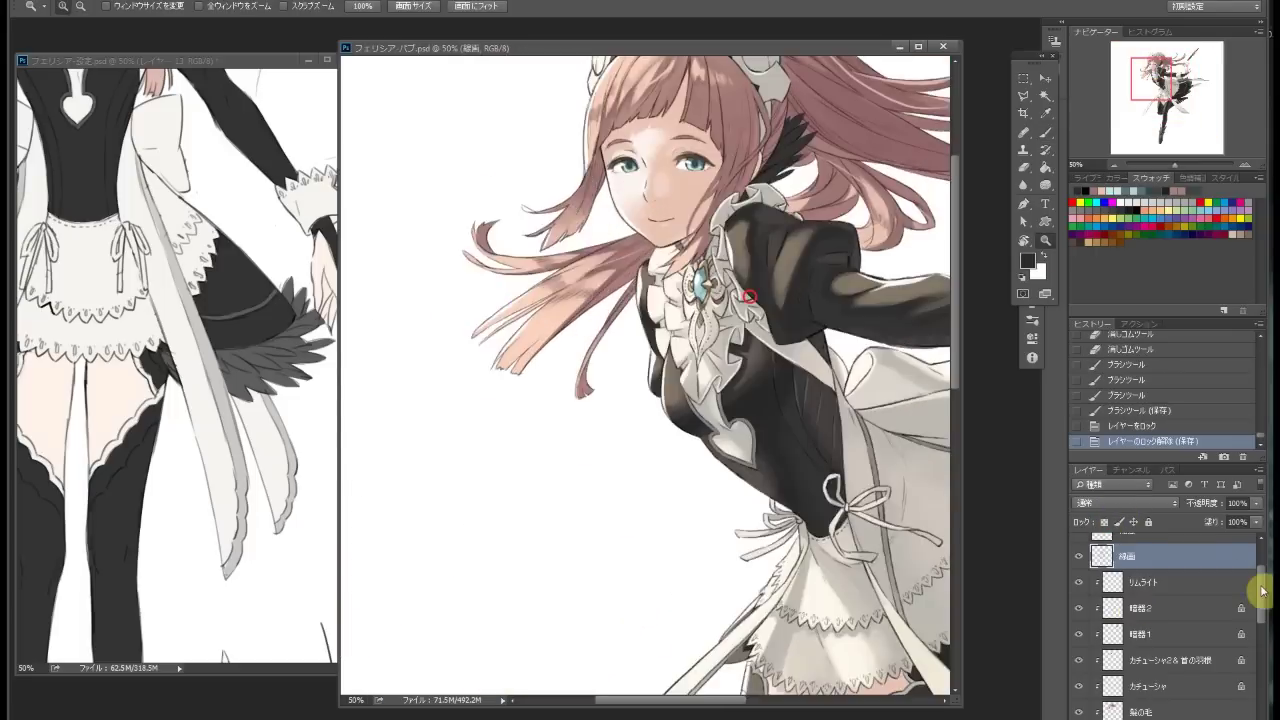
# Add a clipped layer above 下塗り for skin shading, set it to Multiply, and choose a pale pink colour
pyautogui.click(1224, 457)
pyautogui.hotkey('ctrl', '+')
pyautogui.press('i')
pyautogui.click(1027, 260)
pyautogui.click(1058, 173)
pyautogui.hotkey('shift', 'alt', 'm')
# Brush pale pink shading over the skin on レイヤー 4 with an enlarged soft brush
pyautogui.click(1045, 131)
pyautogui.rightClick(308, 50)
pyautogui.press('Escape')
pyautogui.moveTo(600, 300)
pyautogui.mouseDown()
pyautogui.moveTo(545, 315)
pyautogui.moveTo(600, 360)
pyautogui.mouseUp()
pyautogui.press(']')
pyautogui.press(']')
pyautogui.press(']')
pyautogui.hscroll(5, 780, 375)
pyautogui.scroll(-5, 780, 375)
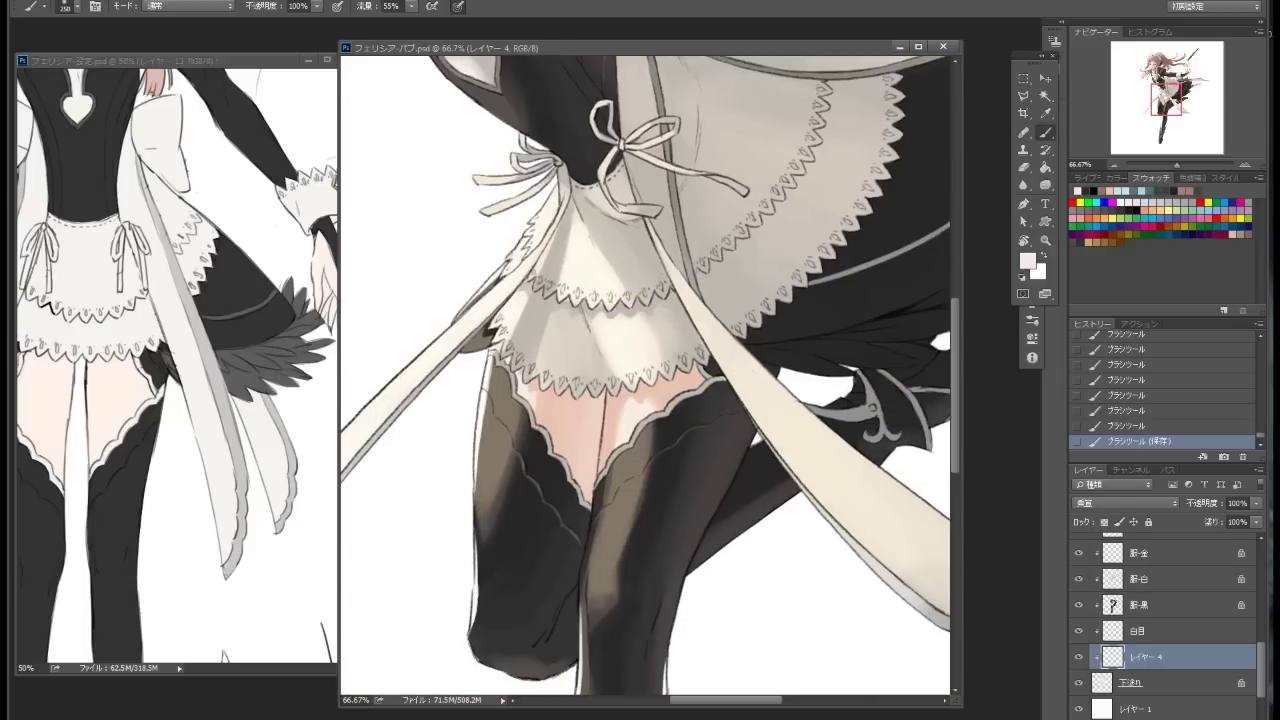
# Add another clipped layer above レイヤー 4, set it to Screen, and pick a dark red colour
pyautogui.hotkey('ctrl', 'shift', 'alt', 'n')
pyautogui.hotkey('shift', 'alt', 's')
pyautogui.press('i')
pyautogui.click(1027, 260)
pyautogui.click(543, 386)
pyautogui.press('Return')
pyautogui.press('b')
# Brush a soft dark red glow over the thighs and the other skin areas on レイヤー 5
pyautogui.moveTo(529, 400); pyautogui.dragTo(540, 425)
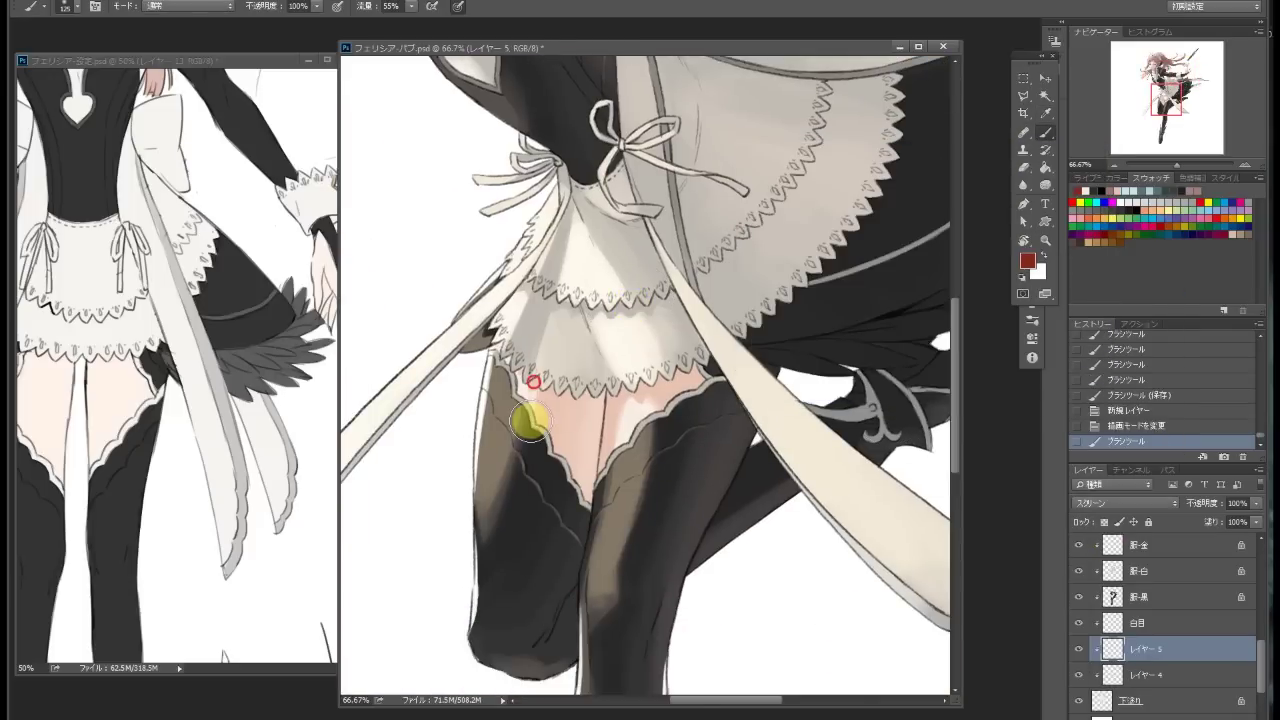
pyautogui.click(641, 434)
pyautogui.scroll(10, 650, 401)
pyautogui.press('[')
pyautogui.press('[')
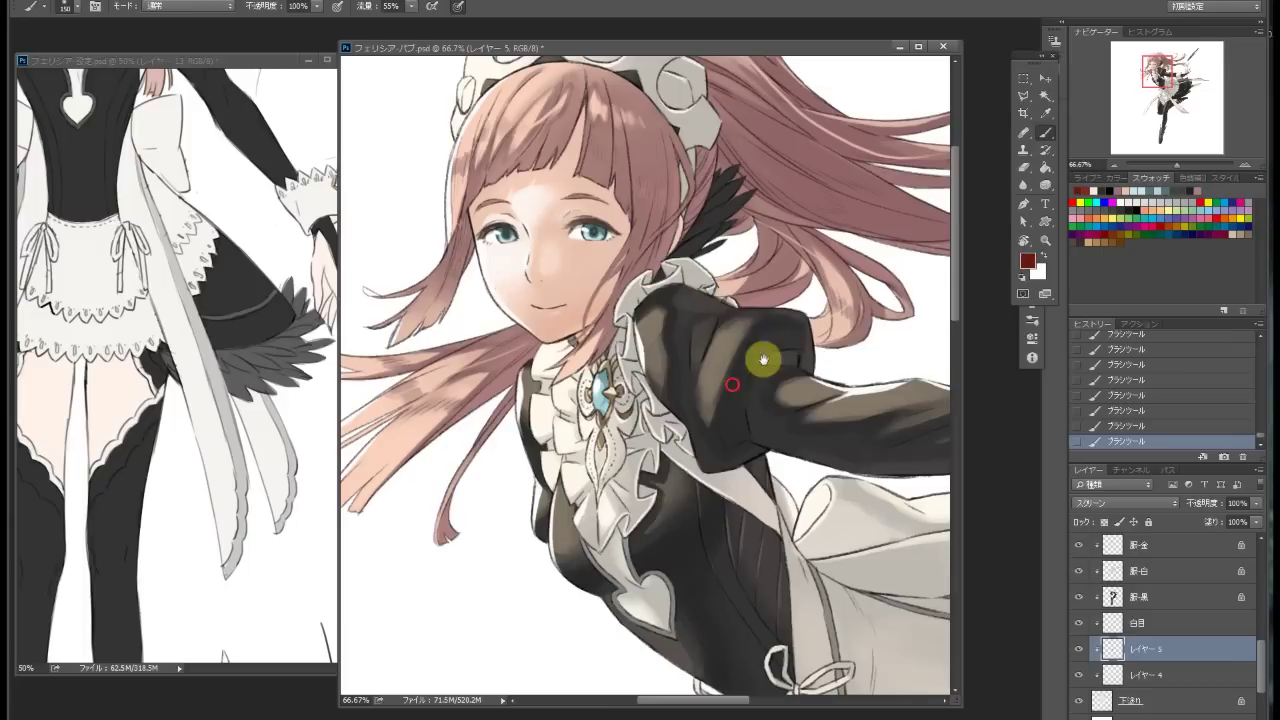
pyautogui.hscroll(6, 763, 360)
pyautogui.scroll(-5, 679, 316)
pyautogui.scroll(3, 514, 214)
# Erase parts of the pink skin shading on レイヤー 4 with the eraser
pyautogui.click(1140, 675)
pyautogui.press('e')
pyautogui.click(68, 6)
pyautogui.doubleClick(153, 50)
# Add a clipped layer directly above the 髪の毛 layer and set its blend mode to Screen
pyautogui.click(1045, 240)
pyautogui.hotkey('ctrl', '-')
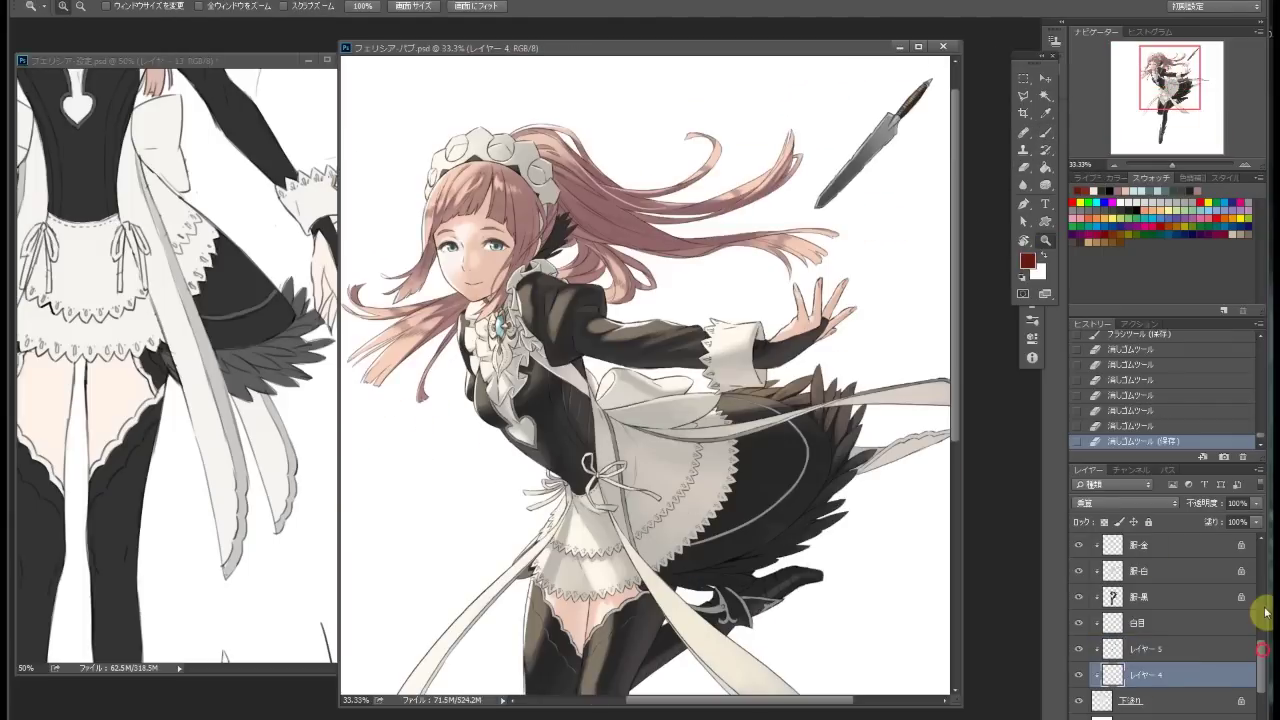
pyautogui.scroll(5, 1265, 612)
pyautogui.click(1140, 605)
pyautogui.click(1122, 500)
pyautogui.click(1097, 292)
# Brush a dark red glow over the hair on レイヤー 6 inside the lassoed hair selection
pyautogui.press('b')
pyautogui.moveTo(849, 243)
pyautogui.mouseDown()
pyautogui.moveTo(777, 134)
pyautogui.moveTo(652, 315)
pyautogui.moveTo(822, 300)
pyautogui.mouseUp()
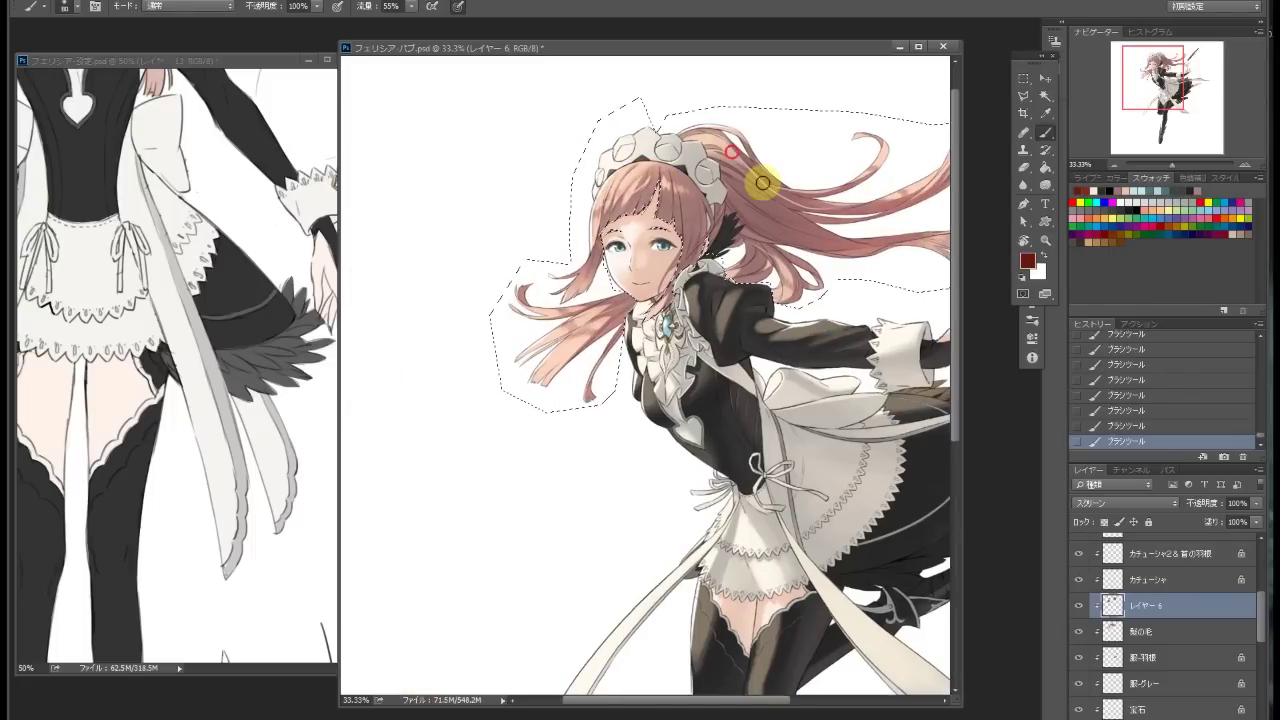
pyautogui.moveTo(757, 177); pyautogui.dragTo(677, 180)
pyautogui.hotkey('ctrl', 'z')
pyautogui.click(685, 300)
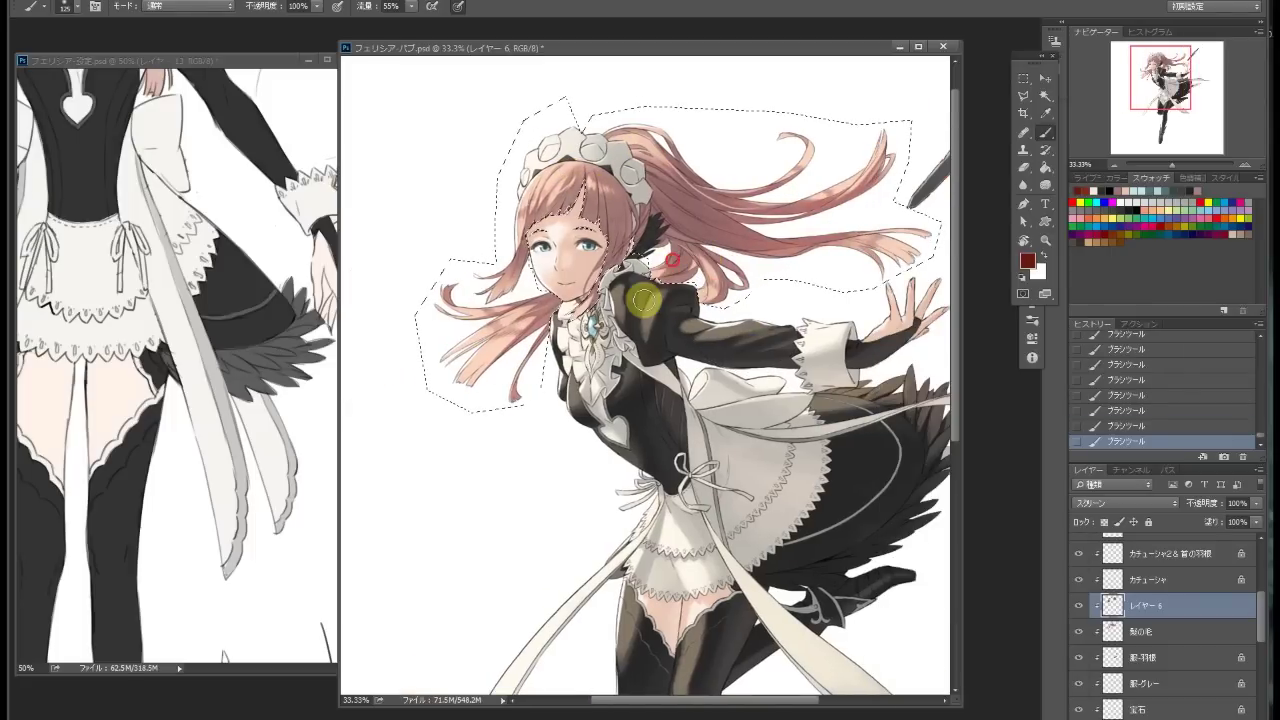
pyautogui.hotkey('ctrl', 'd')
pyautogui.moveTo(688, 168); pyautogui.dragTo(640, 168)
pyautogui.hotkey('ctrl', 'shift', 'd')
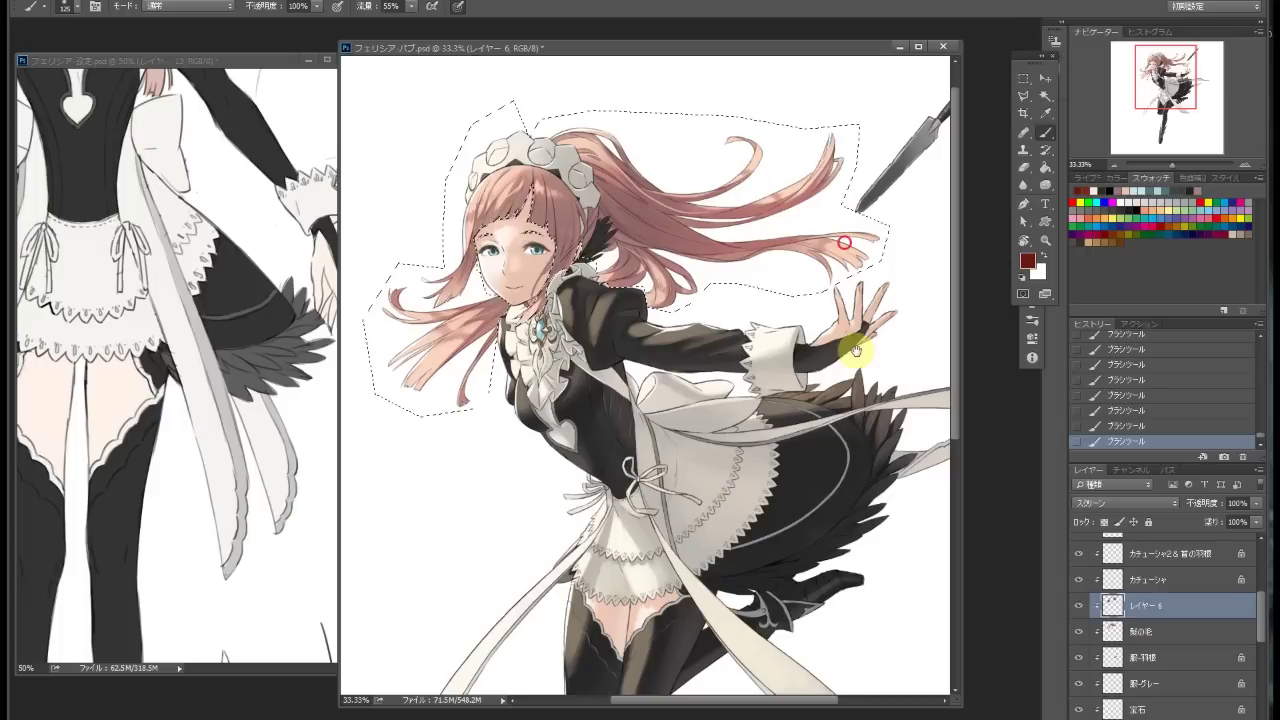
# Choose a darker red, brush it over the hair within the selection on レイヤー 6, and deselect
pyautogui.press('z')
pyautogui.hotkey('ctrl', '-')
pyautogui.hotkey('ctrl', '-')
pyautogui.click(678, 331)
pyautogui.press('b')
pyautogui.click(1027, 260)
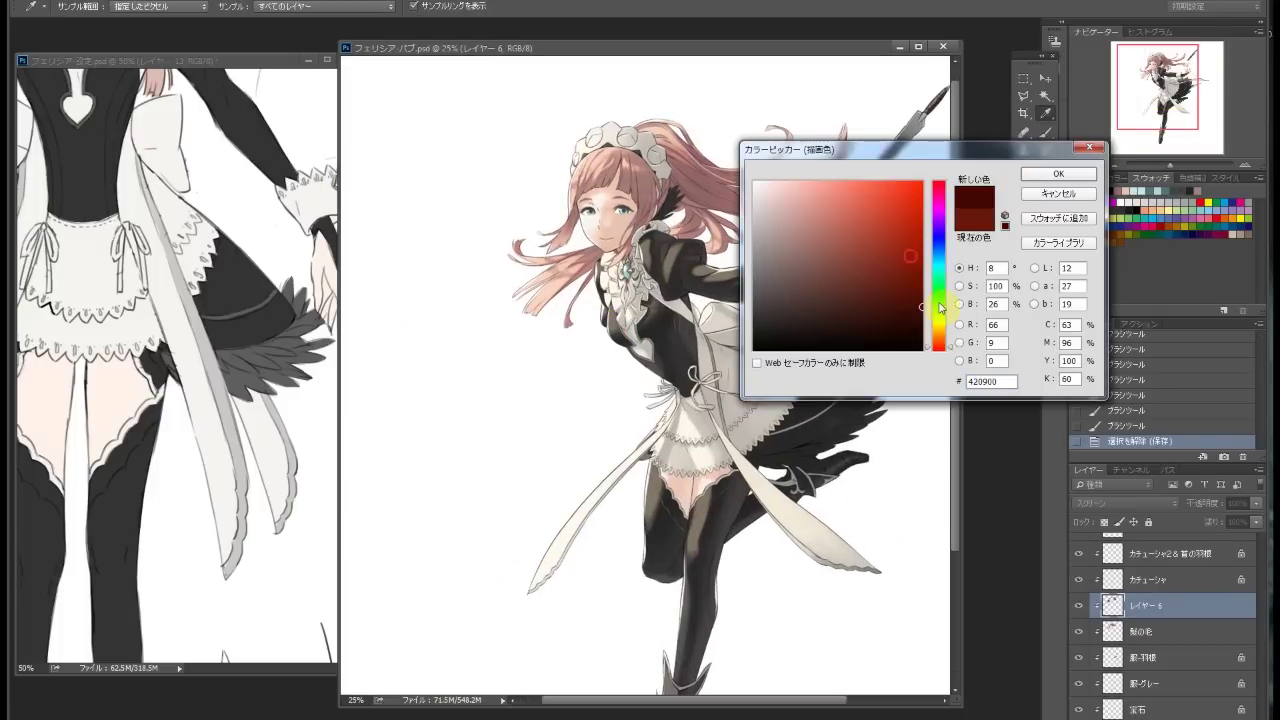
pyautogui.click(1051, 170)
pyautogui.keyDown('ctrl'); pyautogui.click(1112, 628); pyautogui.keyUp('ctrl')
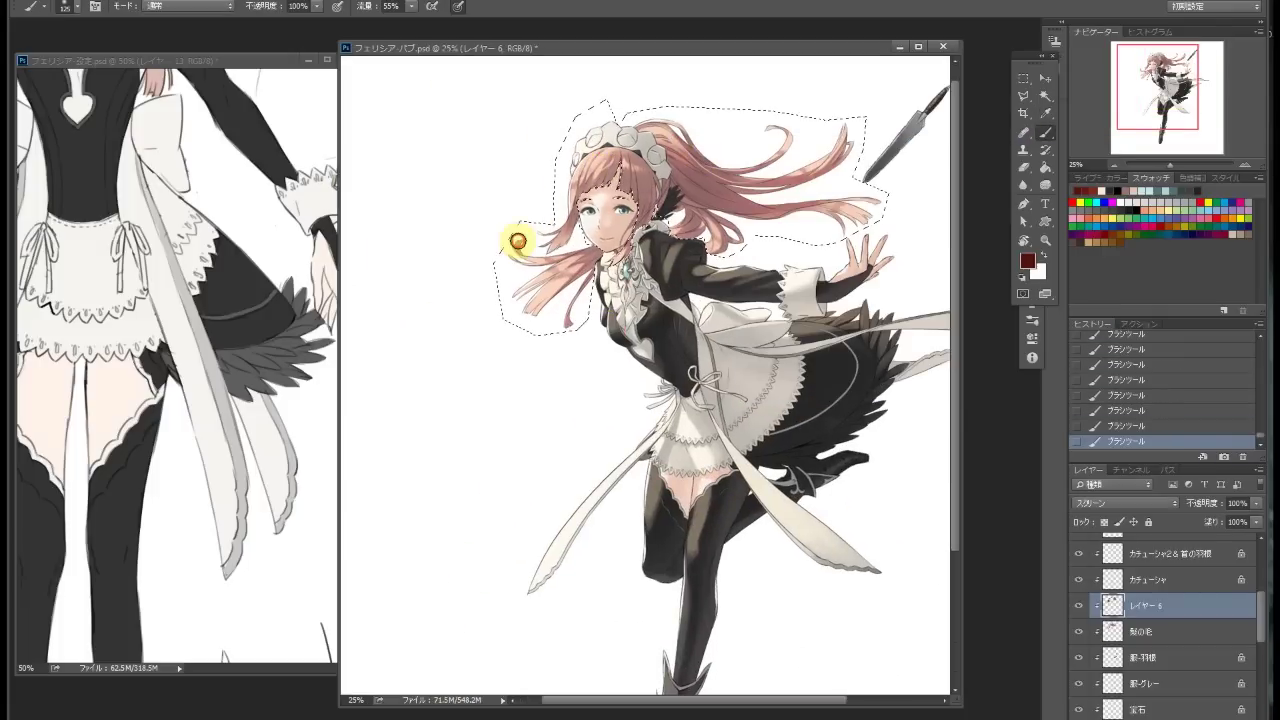
pyautogui.hotkey('ctrl', 'd')
# Load the hair selection, add more dark red strokes to the hair glow on レイヤー 6, and deselect
pyautogui.scroll(-5, 1248, 620)
pyautogui.click(1160, 627)
pyautogui.moveTo(695, 212); pyautogui.dragTo(710, 222)
pyautogui.moveTo(800, 236)
pyautogui.mouseDown()
pyautogui.moveTo(771, 290)
pyautogui.moveTo(840, 255)
pyautogui.mouseUp()
pyautogui.moveTo(700, 318); pyautogui.dragTo(748, 352)
pyautogui.scroll(5, 1160, 620)
pyautogui.click(1145, 581)
pyautogui.keyDown('ctrl'); pyautogui.click(1112, 607); pyautogui.keyUp('ctrl')
pyautogui.hotkey('ctrl', 'd')
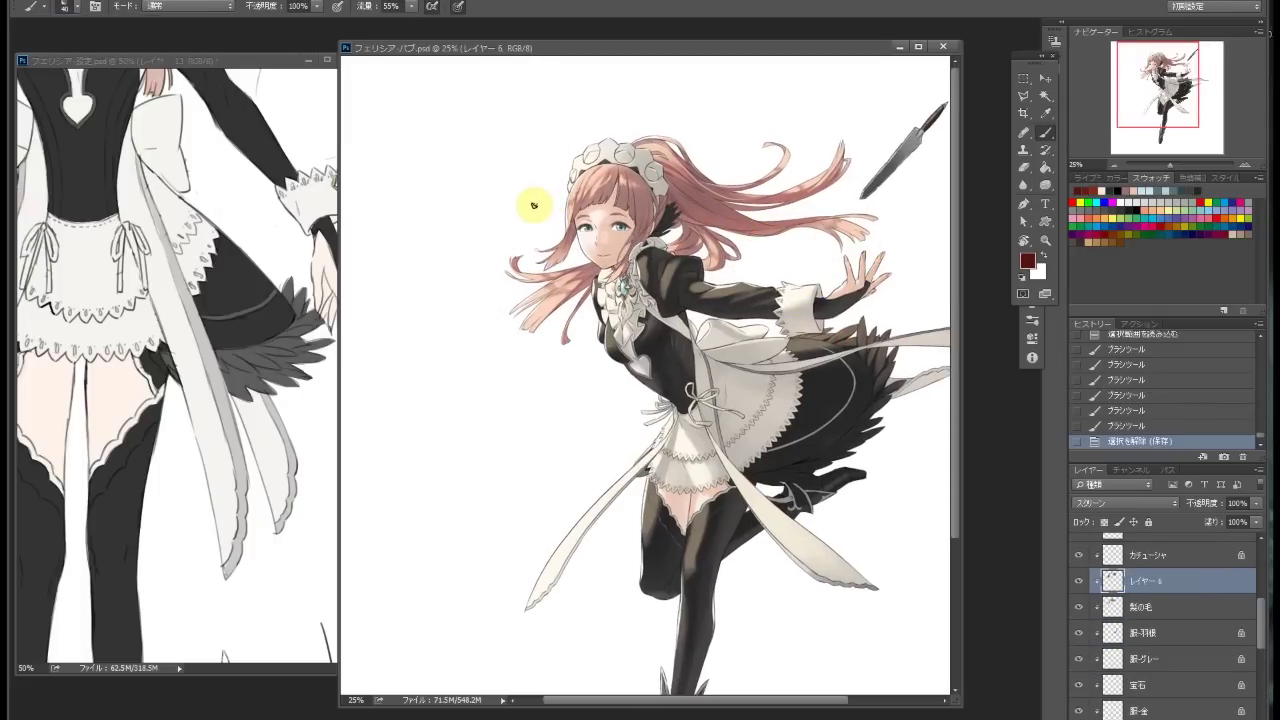
# Handwrite "Merci!" inside a speech bubble beside the character's head on the 線画 layer in dark red
pyautogui.scroll(3, 1257, 557)
pyautogui.click(1127, 623)
pyautogui.moveTo(396, 152)
pyautogui.mouseDown()
pyautogui.moveTo(432, 149)
pyautogui.moveTo(442, 205)
pyautogui.mouseUp()
pyautogui.moveTo(442, 195); pyautogui.dragTo(480, 185)
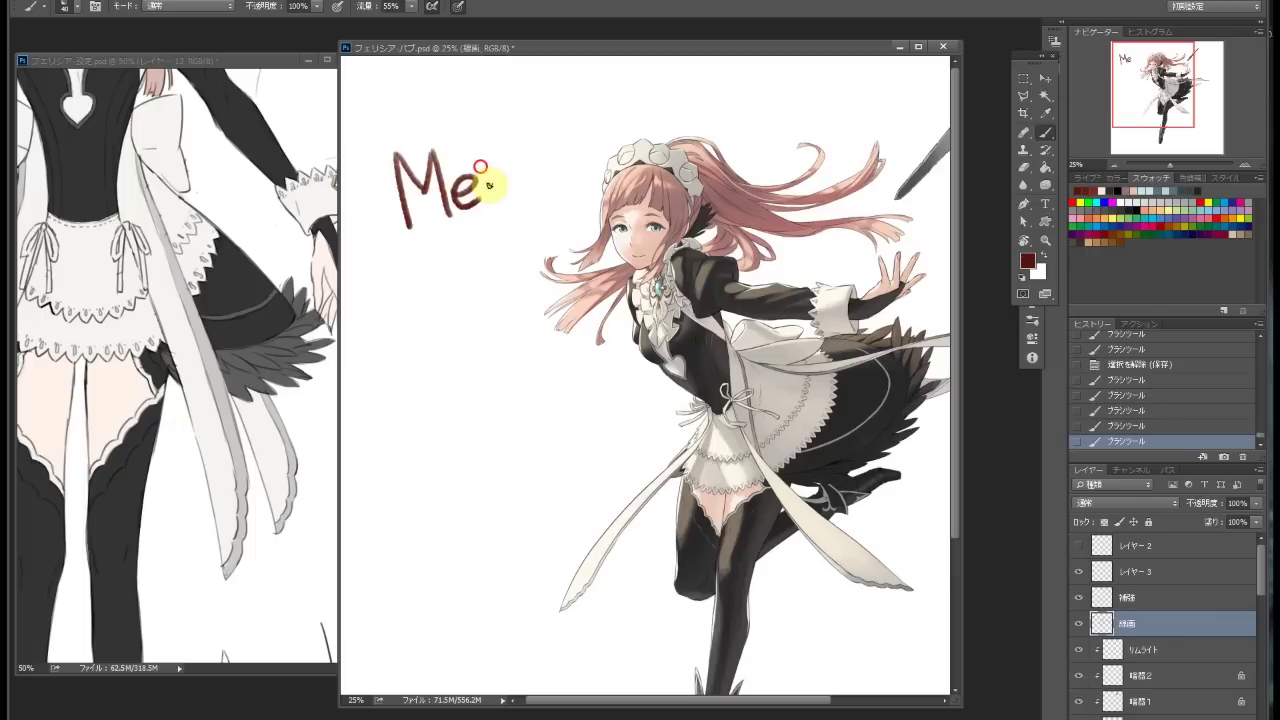
pyautogui.moveTo(437, 248); pyautogui.dragTo(497, 240)
# Doodle a running cat and a star below the speech bubble, and add the year 2015 with the artist's signature
pyautogui.scroll(-1, 410, 371)
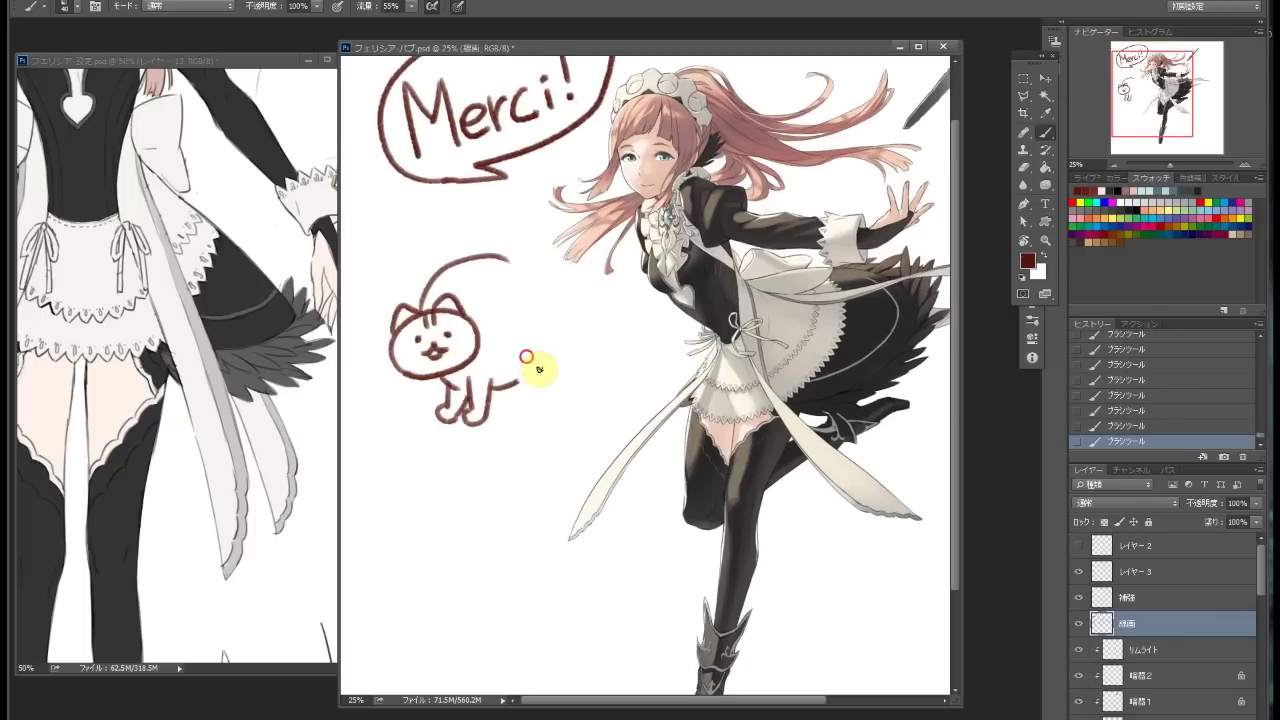
pyautogui.moveTo(383, 467); pyautogui.dragTo(390, 500)
pyautogui.scroll(-1, 420, 440)
pyautogui.moveTo(458, 372); pyautogui.dragTo(476, 392)
pyautogui.moveTo(492, 362); pyautogui.dragTo(545, 372)
pyautogui.moveTo(568, 368); pyautogui.dragTo(562, 396)
pyautogui.moveTo(580, 382); pyautogui.dragTo(615, 370)
pyautogui.hotkey('ctrl', '-')
pyautogui.hotkey('ctrl', '+')
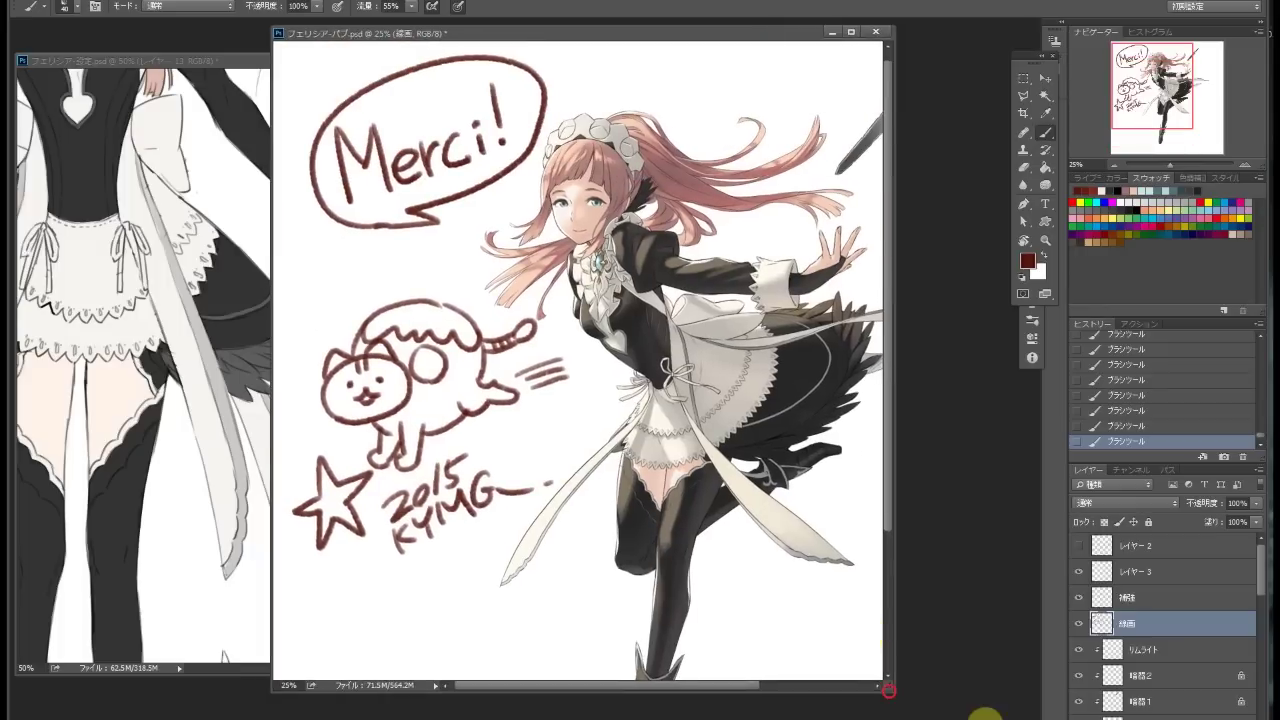